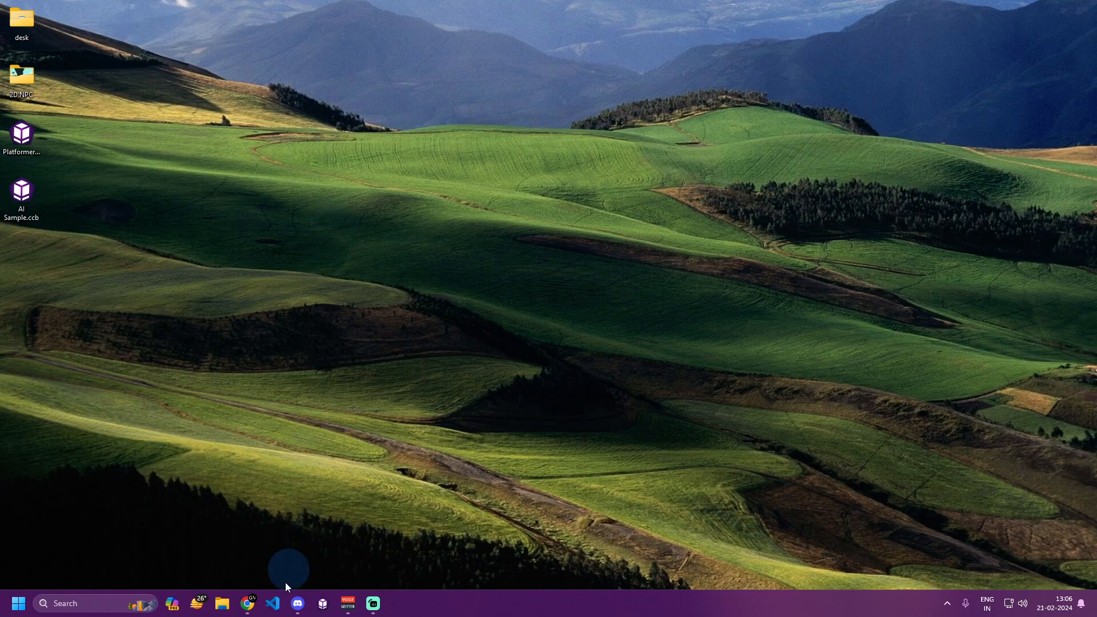
# Switch to Chrome, open the CopperCube 2D AI extension page on itch.io and read through its features, actions and variables.
pyautogui.click(247, 604)
pyautogui.click(385, 389)
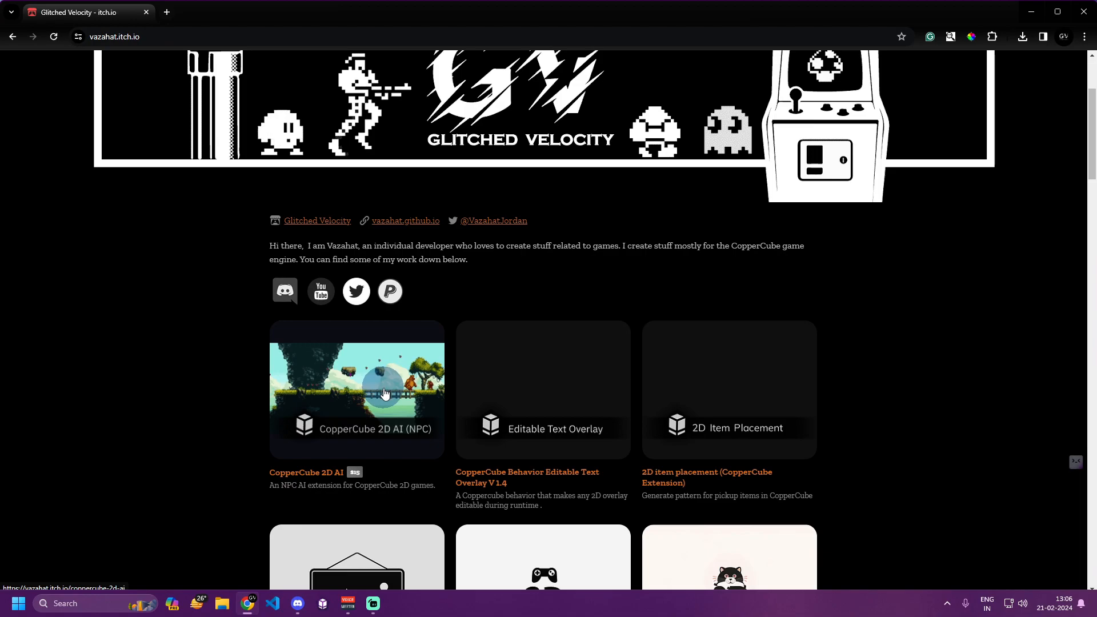
pyautogui.click(384, 391)
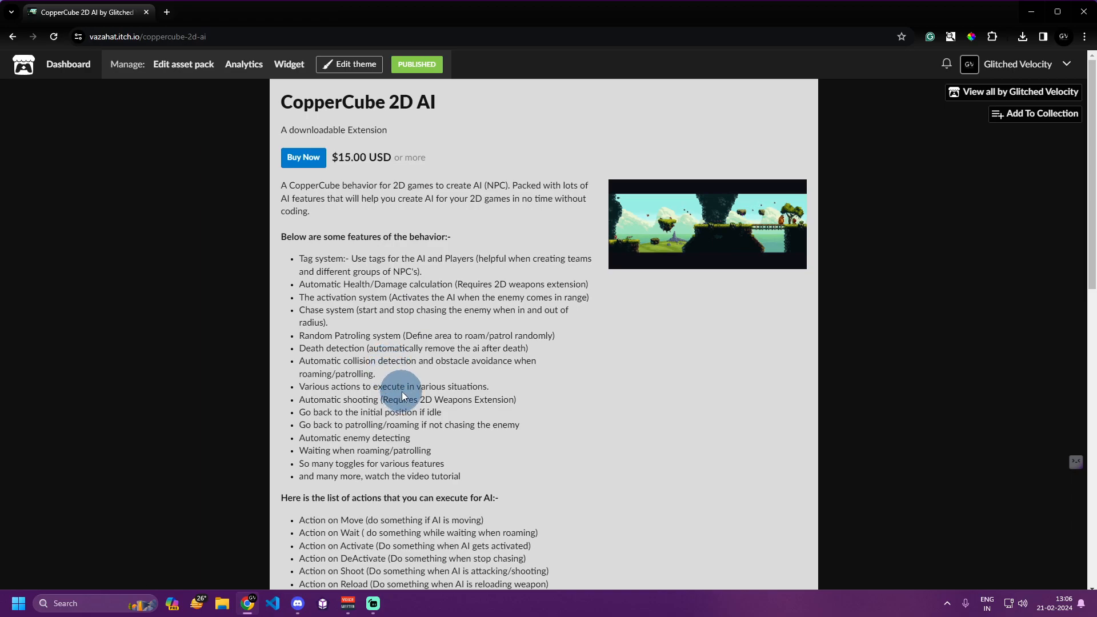
pyautogui.scroll(-2, 402, 395)
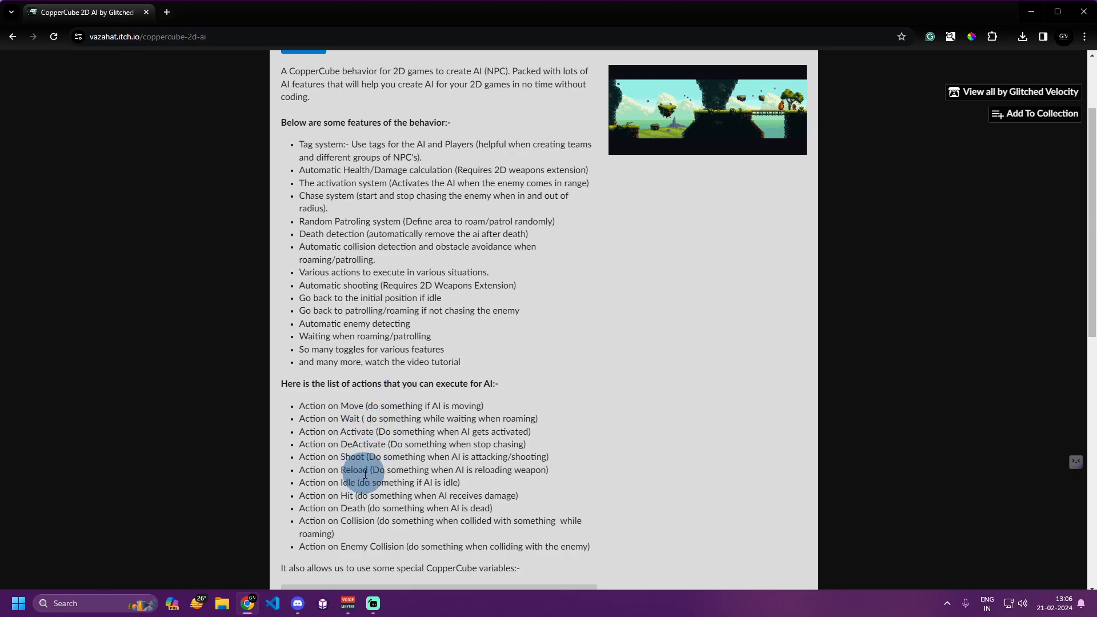
pyautogui.scroll(-4, 366, 474)
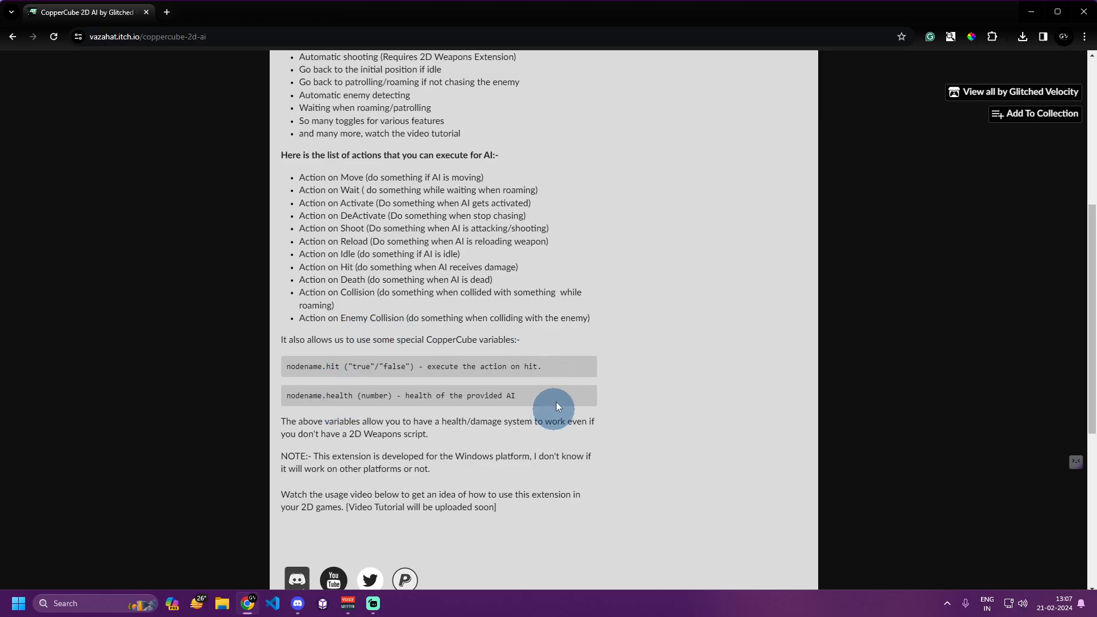
pyautogui.click(1039, 12)
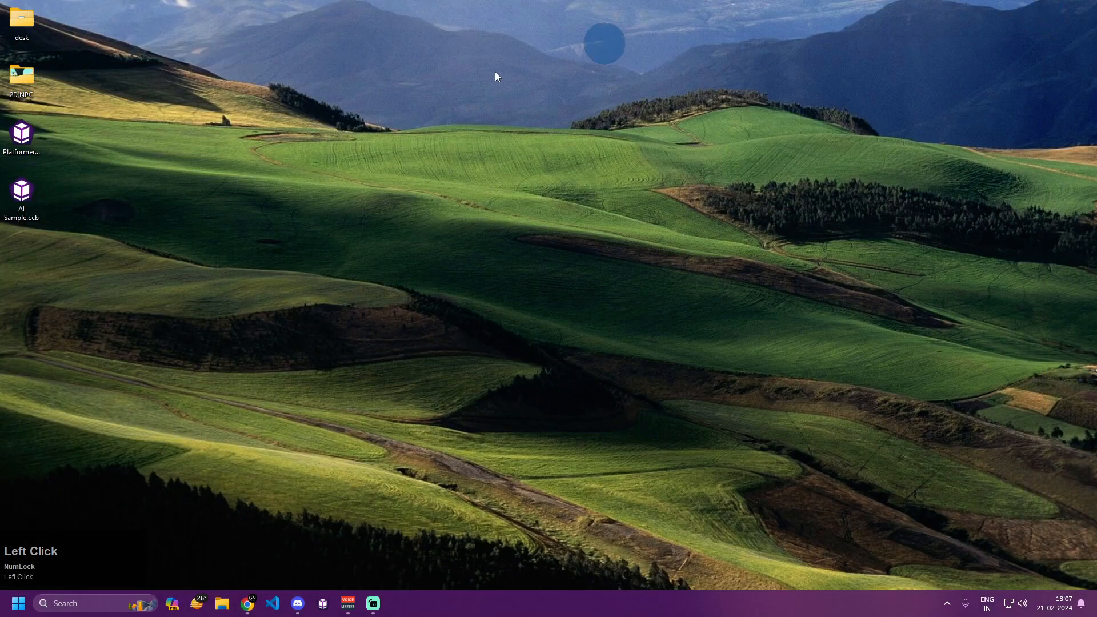
pyautogui.press('pageup')
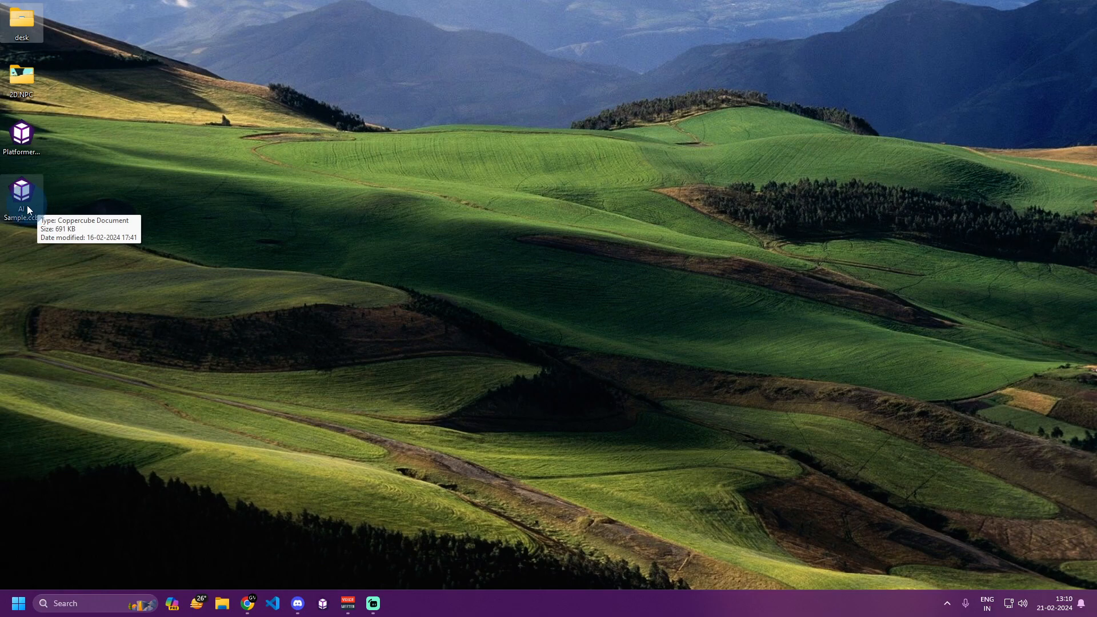
# Open the desktop project Platformer_v1.3.2.ccb in CopperCube and maximize the editor window.
pyautogui.click(36, 160)
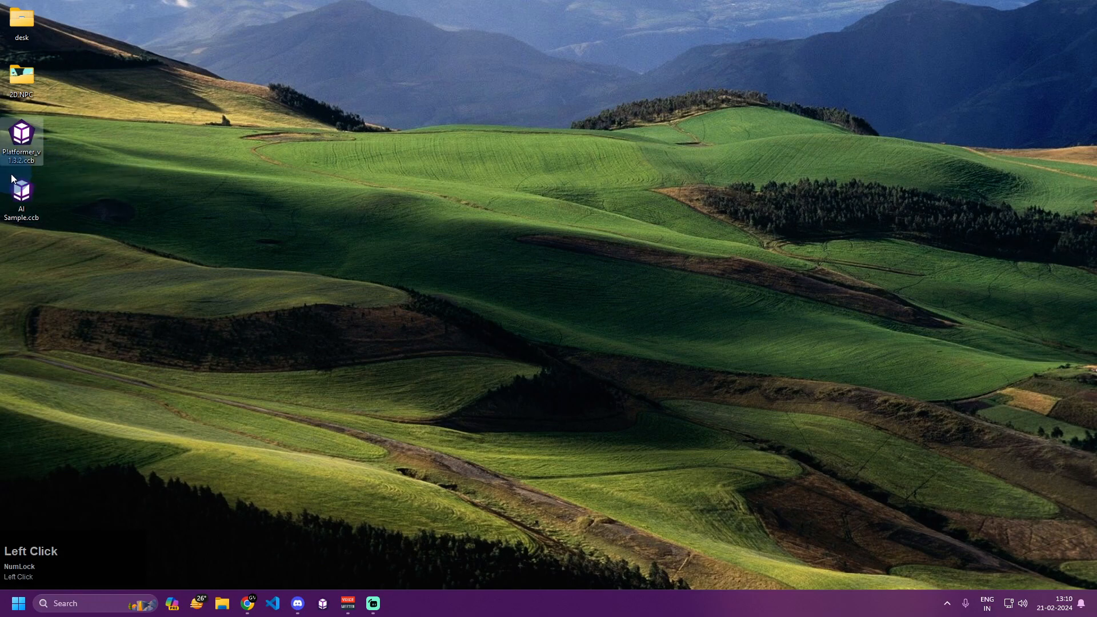
pyautogui.doubleClick(30, 144)
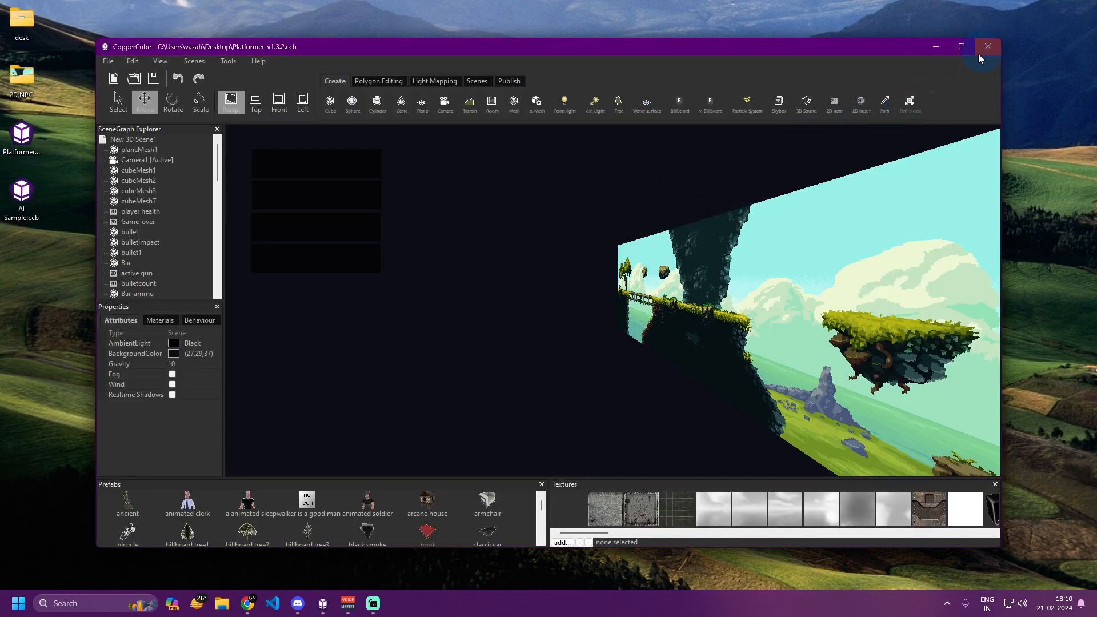
pyautogui.click(961, 47)
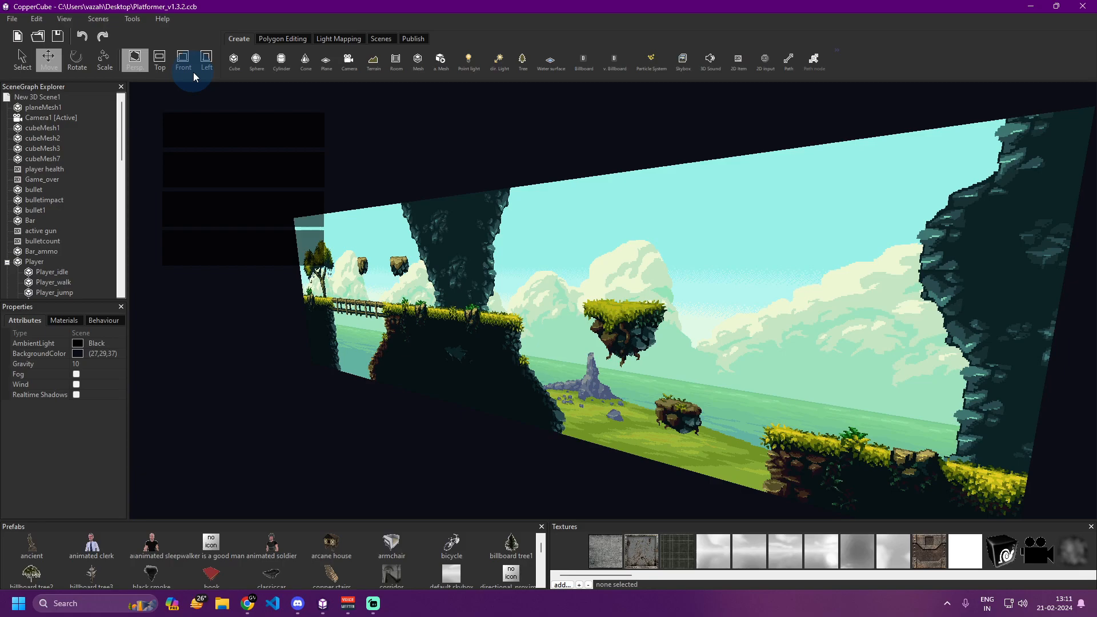
# Switch the viewport to the Left view and examine the platformer level from the player's start to the bear beyond the bridge.
pyautogui.click(212, 62)
pyautogui.moveTo(412, 152); pyautogui.dragTo(437, 377, button='right')
pyautogui.moveTo(402, 206); pyautogui.dragTo(530, 436, button='right')
pyautogui.moveTo(403, 371); pyautogui.dragTo(490, 215)
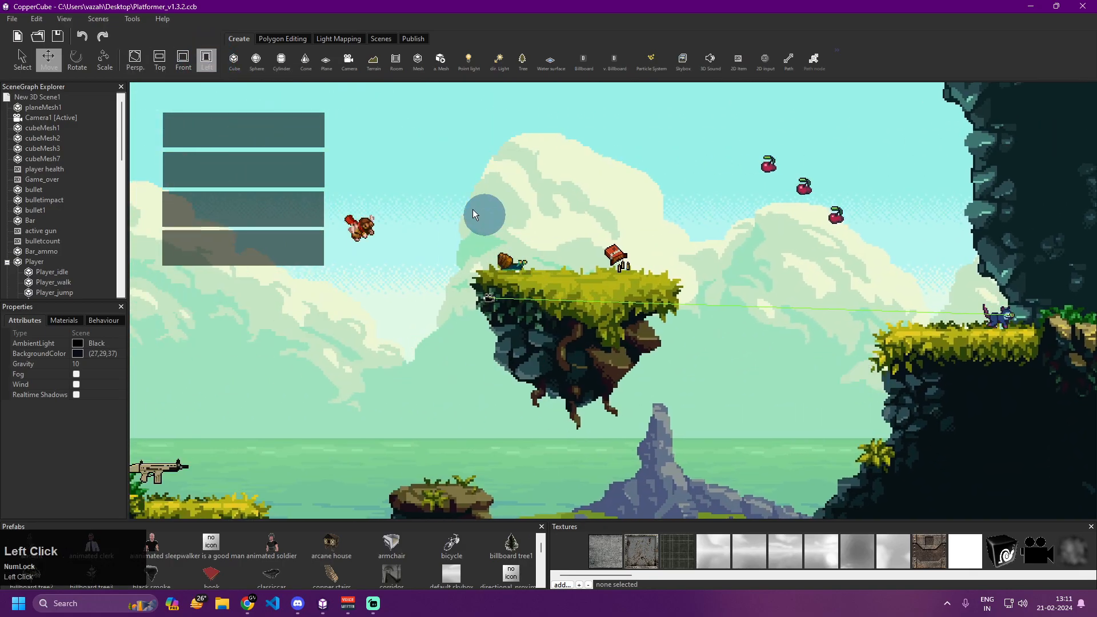
pyautogui.moveTo(375, 377); pyautogui.dragTo(578, 269)
pyautogui.moveTo(725, 279); pyautogui.dragTo(269, 300)
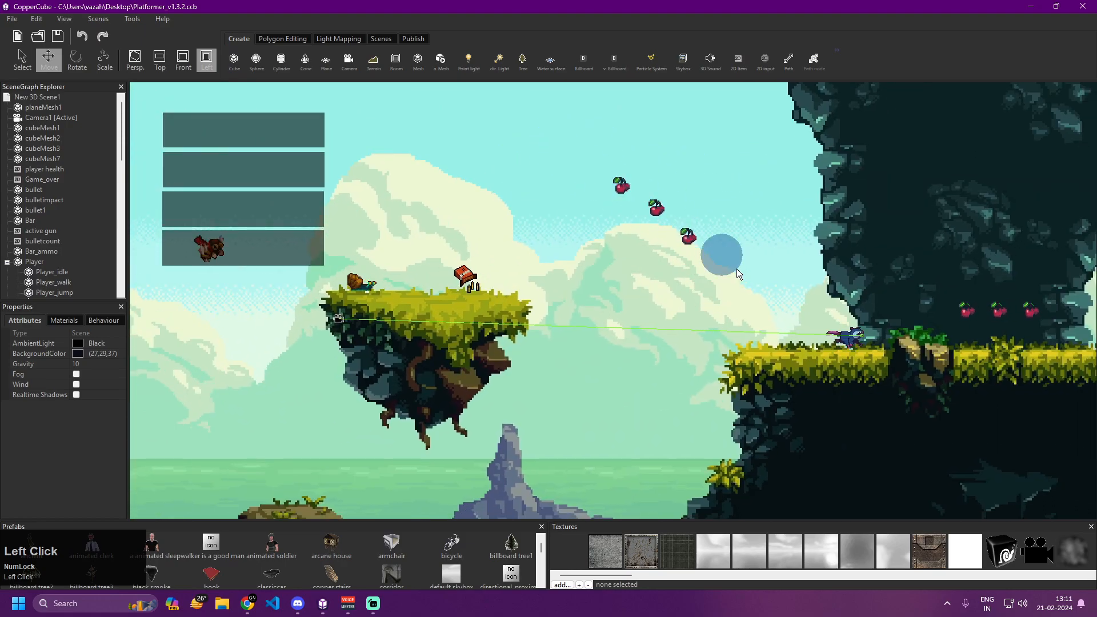
pyautogui.moveTo(556, 252); pyautogui.dragTo(681, 424, button='right')
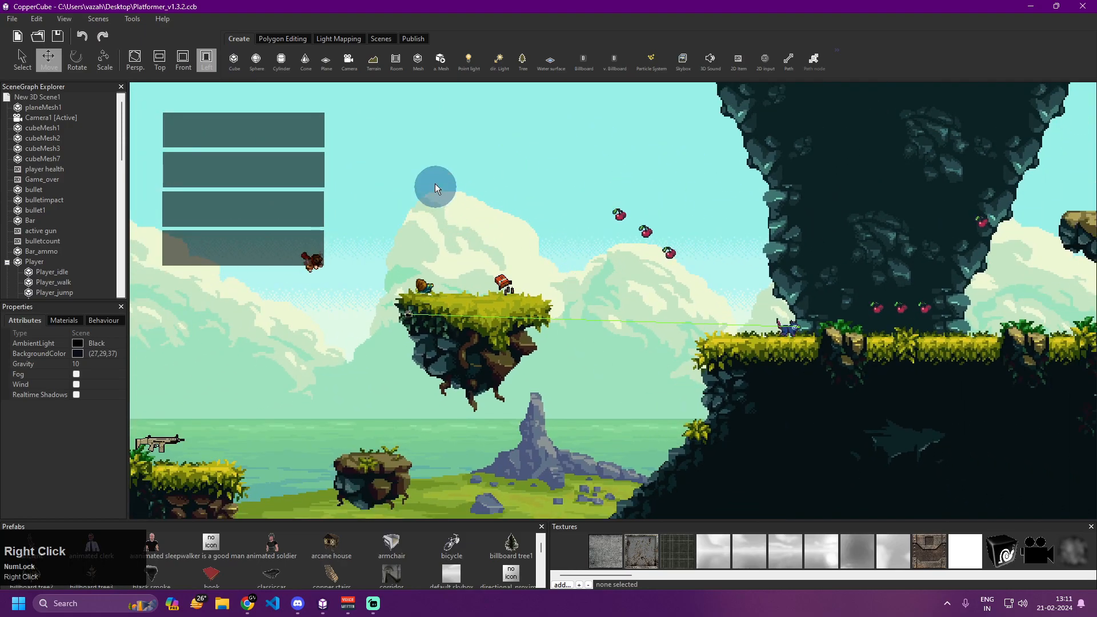
pyautogui.moveTo(441, 194); pyautogui.dragTo(500, 402, button='right')
pyautogui.moveTo(497, 403); pyautogui.dragTo(652, 402)
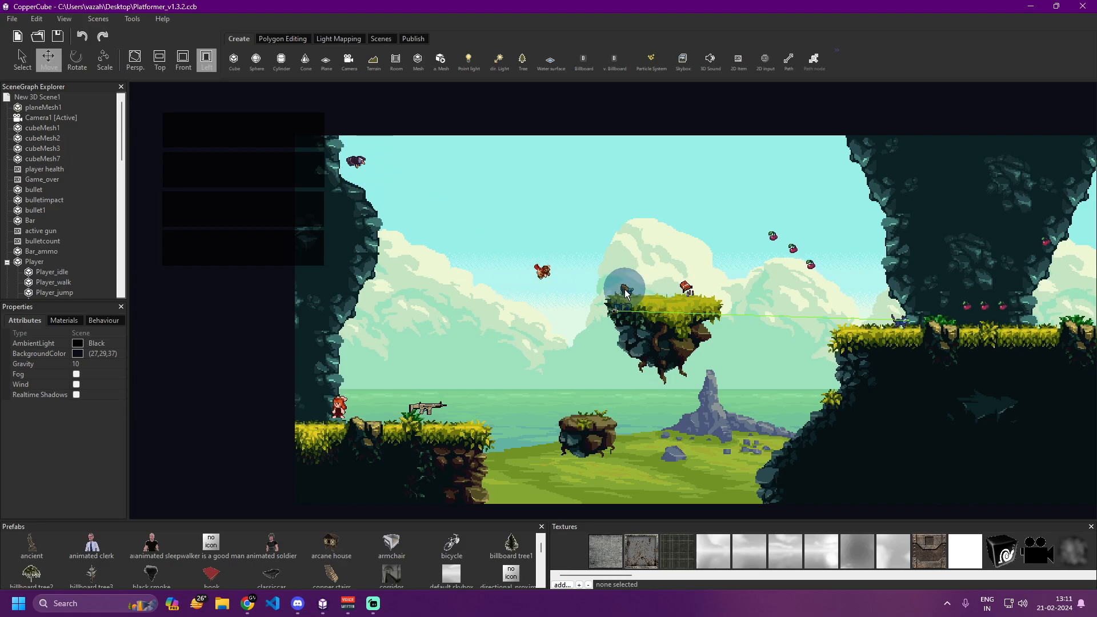
pyautogui.moveTo(739, 263); pyautogui.dragTo(276, 232)
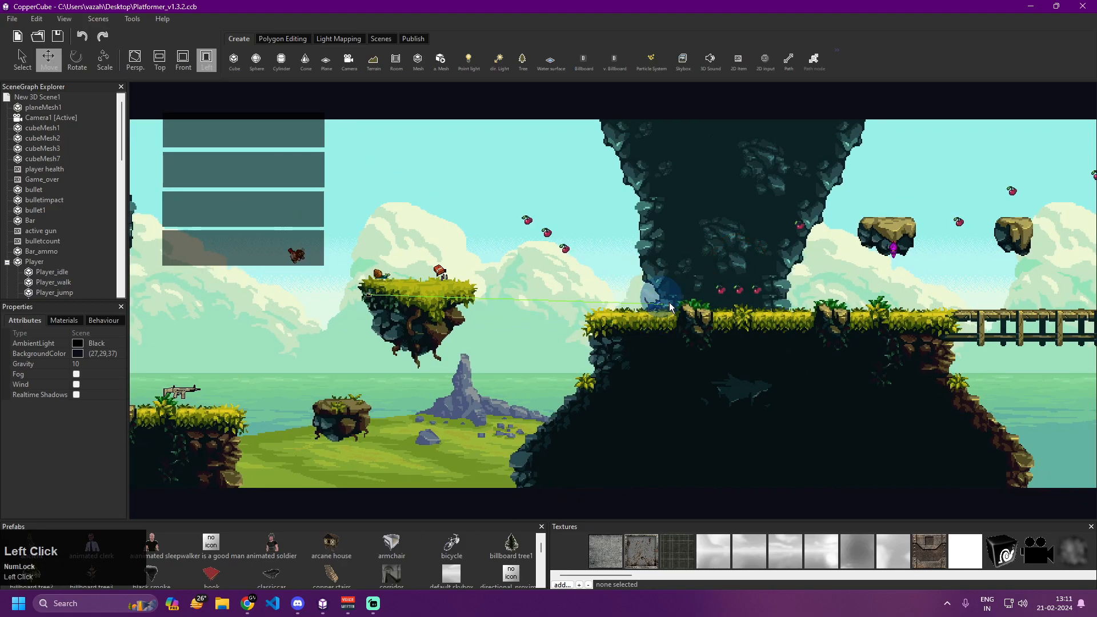
pyautogui.moveTo(803, 316); pyautogui.dragTo(499, 312)
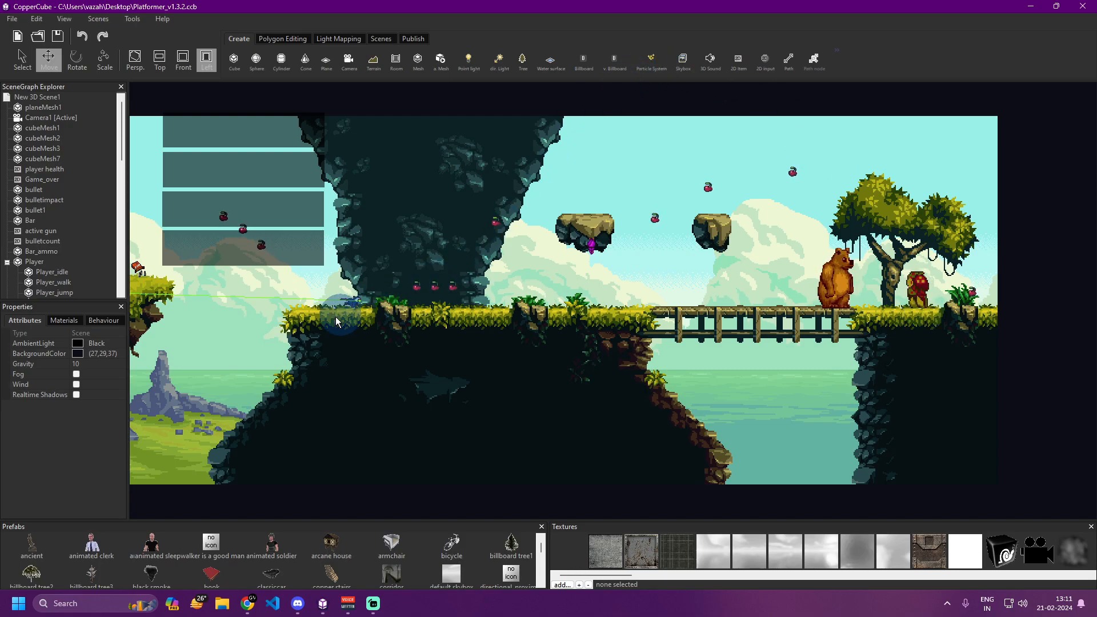
pyautogui.moveTo(318, 315); pyautogui.dragTo(902, 319)
pyautogui.moveTo(458, 316); pyautogui.dragTo(740, 378)
pyautogui.moveTo(517, 321); pyautogui.dragTo(707, 350)
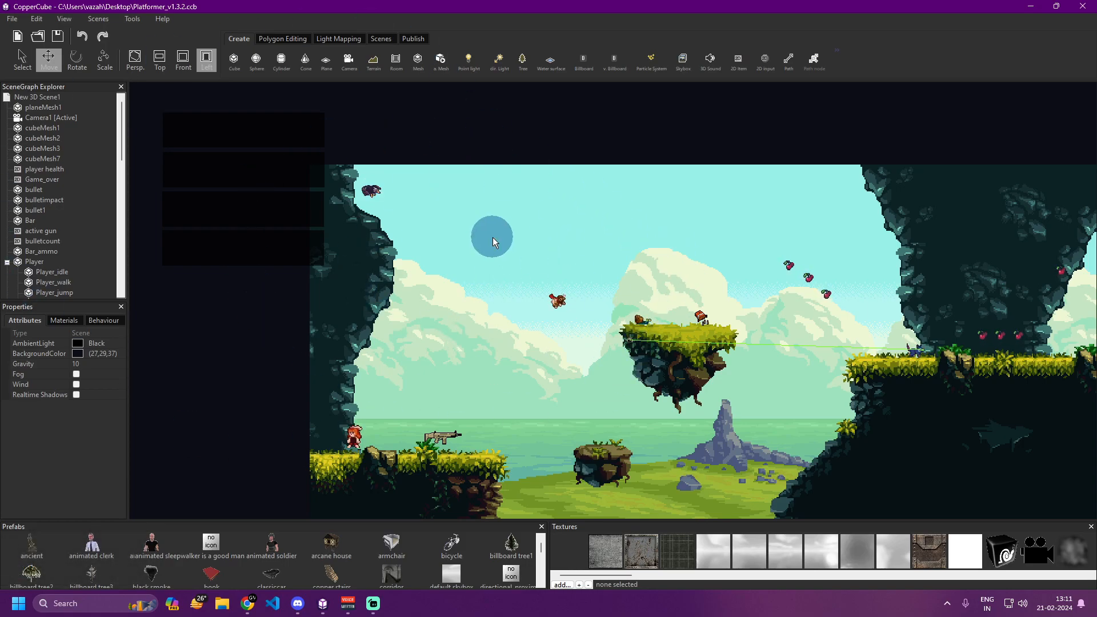
# Test the platformer project as a Windows application (.exe) and maximize the game window.
pyautogui.click(132, 19)
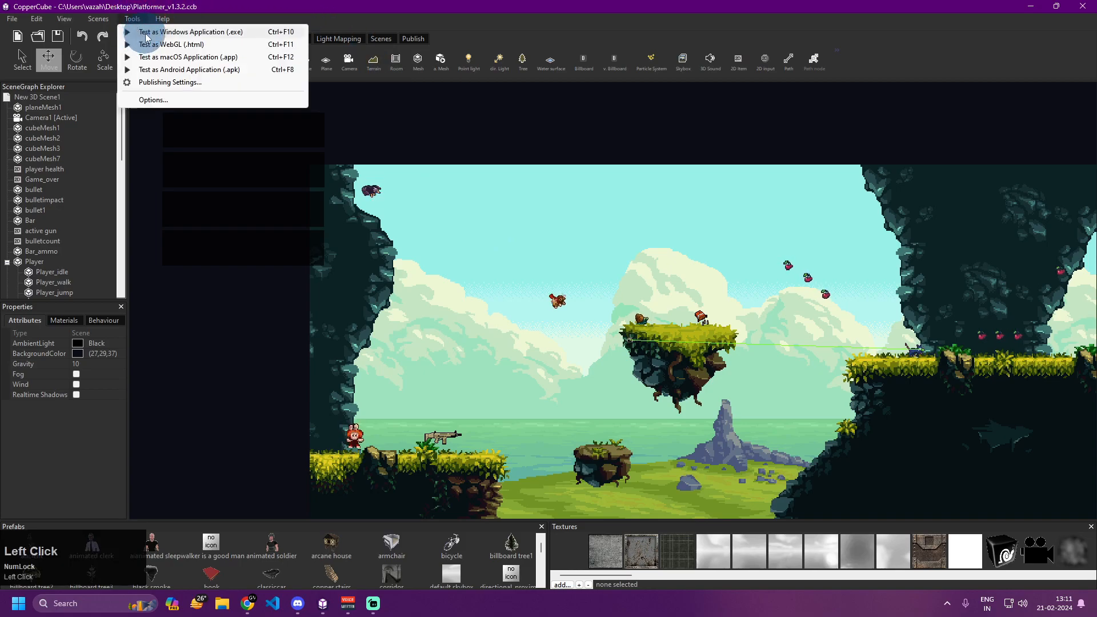
pyautogui.click(145, 33)
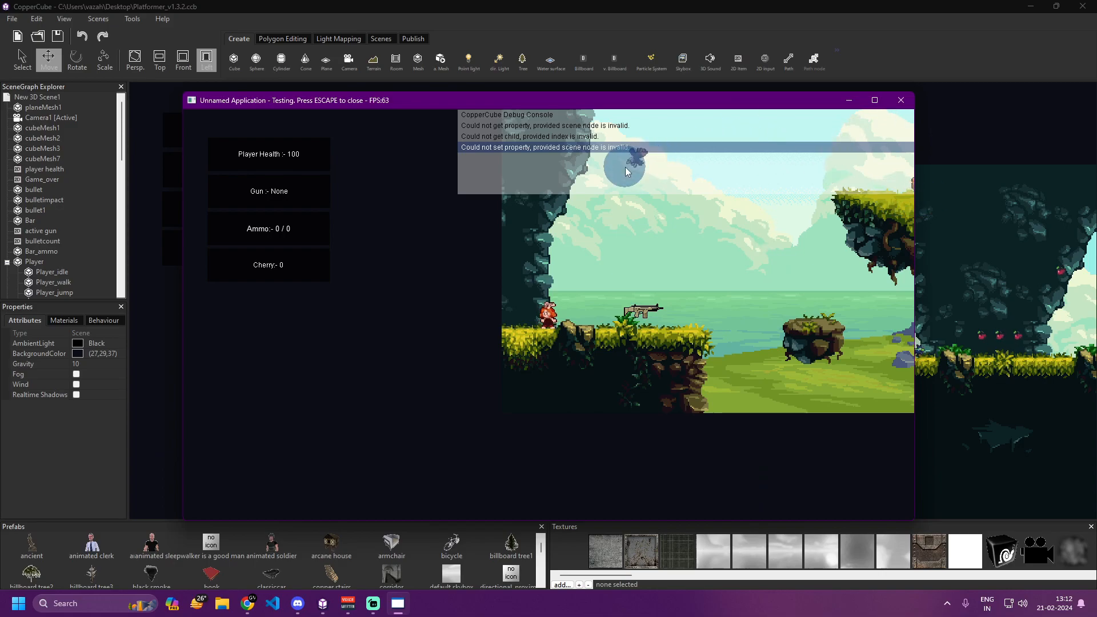
pyautogui.click(874, 101)
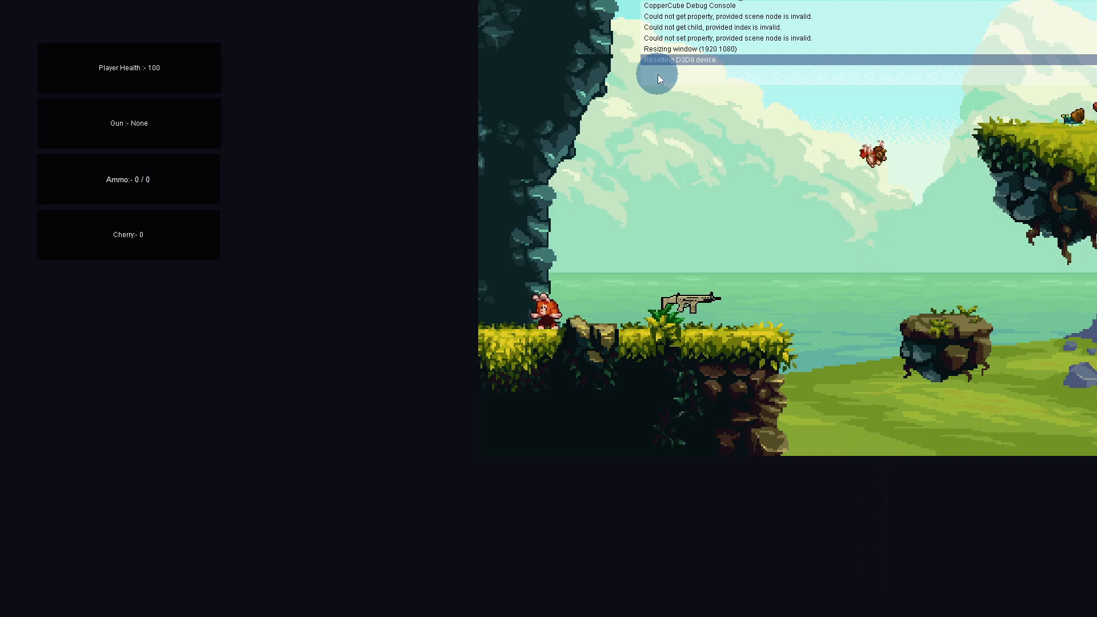
# Test the player's movement in the running game by walking back and forth and jumping.
pyautogui.press('a')
pyautogui.press('d')
pyautogui.press('a')
pyautogui.press('d')
pyautogui.press('a')
pyautogui.press('d')
pyautogui.press('a')
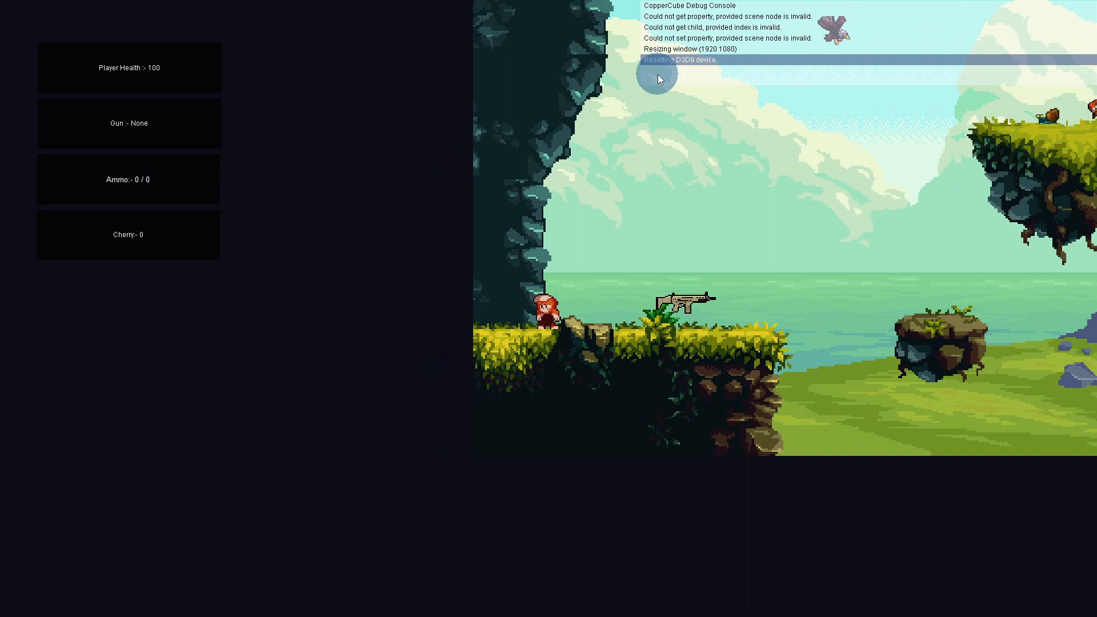
pyautogui.press('space')
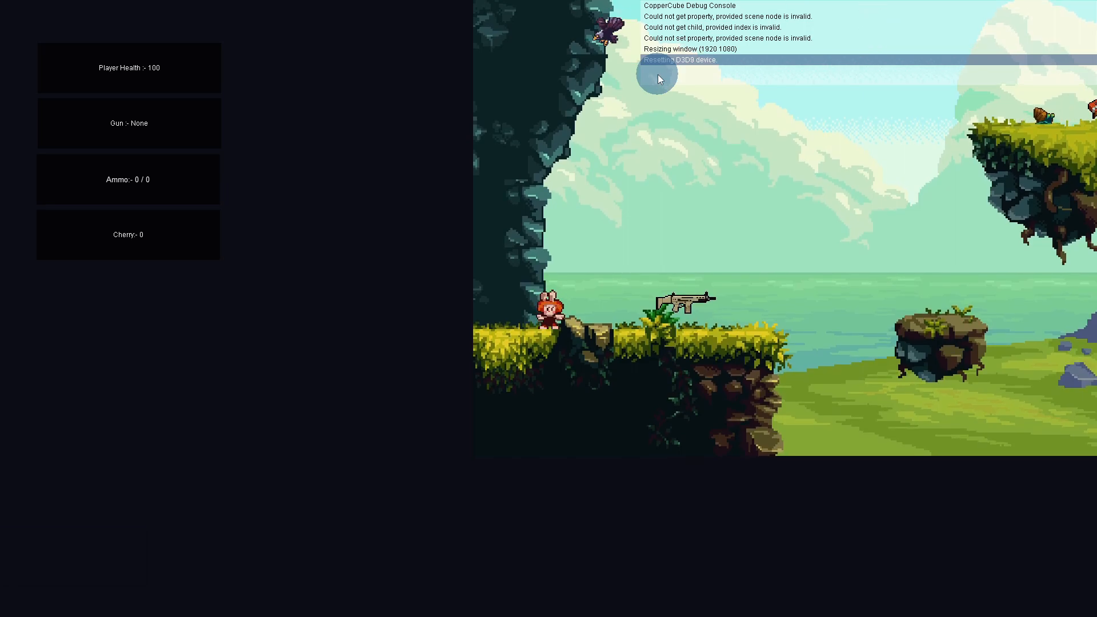
# Walk the player forward on the starting platform to pick up the gun, and step back.
pyautogui.press('d')
pyautogui.press('a')
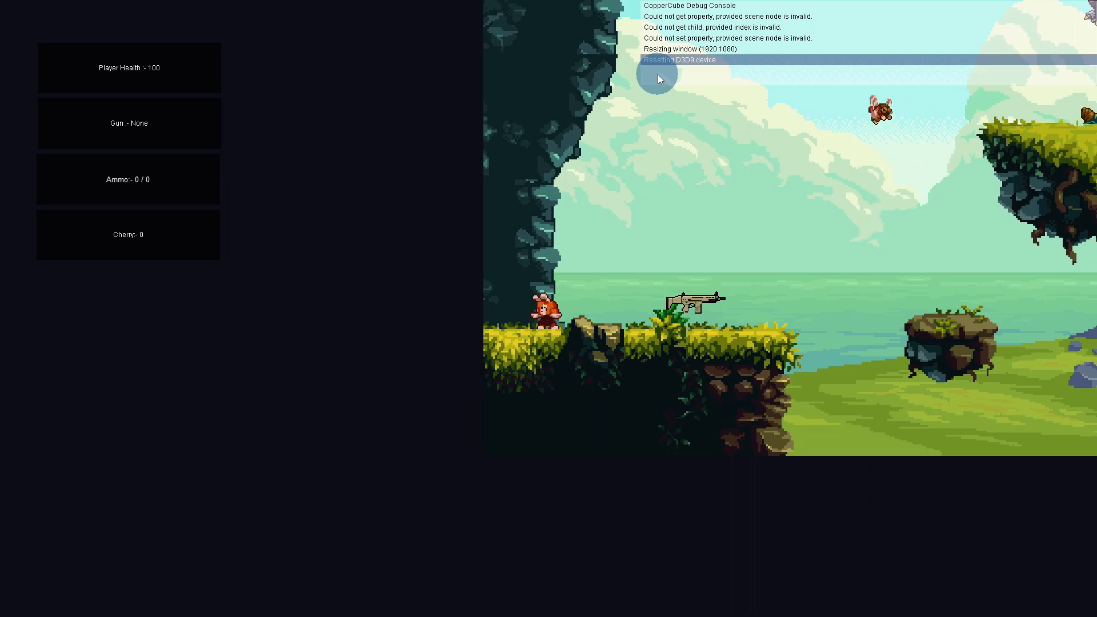
pyautogui.press('d')
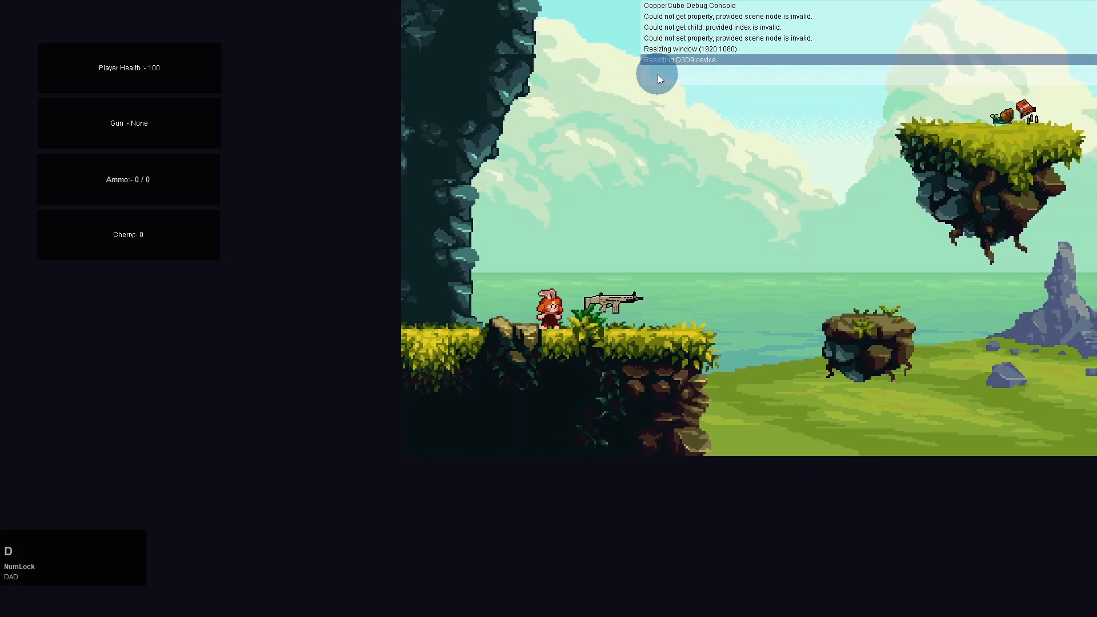
pyautogui.press('d')
pyautogui.press('a')
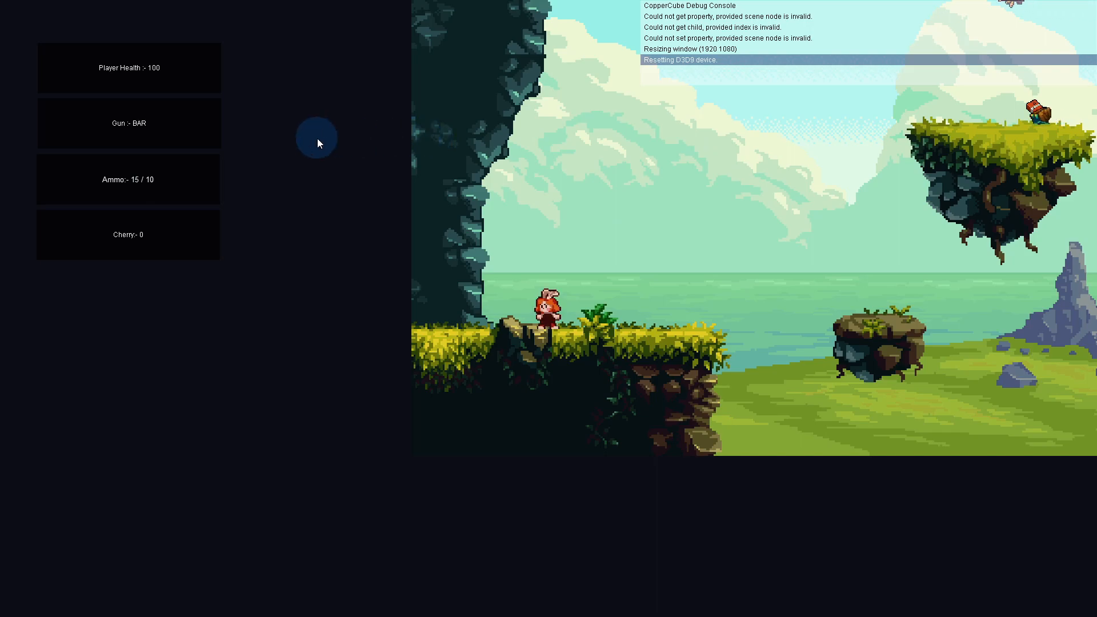
# Test the gun by firing repeated shots in different directions on both sides of the player.
pyautogui.click(303, 141)
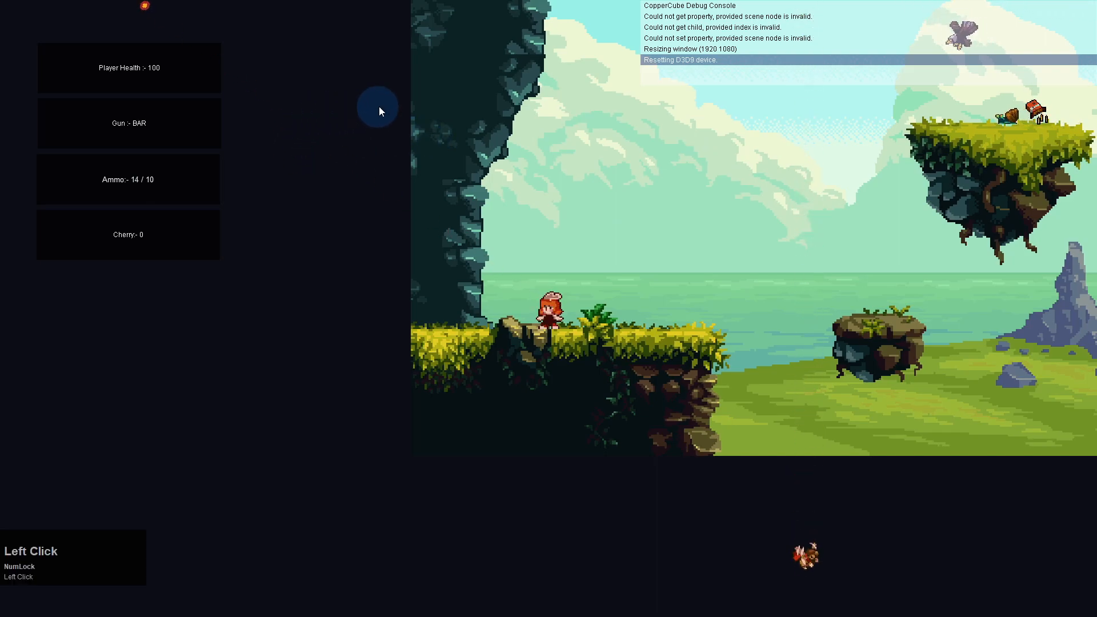
pyautogui.click(310, 238)
pyautogui.click(275, 312)
pyautogui.click(258, 355)
pyautogui.click(282, 124)
pyautogui.click(473, 64)
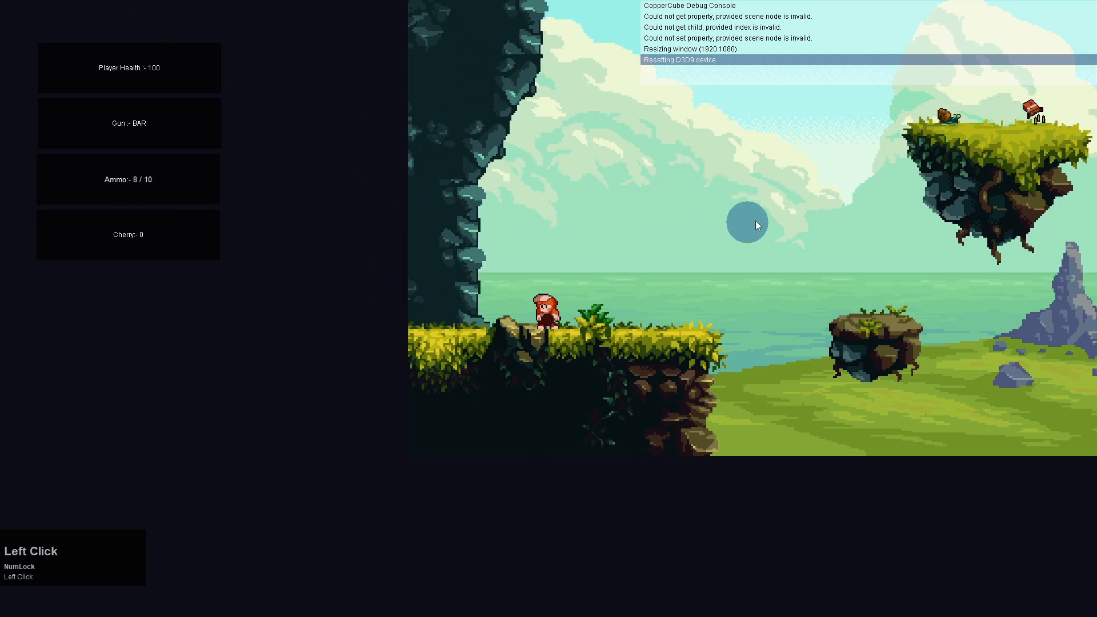
pyautogui.click(366, 293)
pyautogui.click(404, 309)
pyautogui.click(352, 224)
pyautogui.click(474, 286)
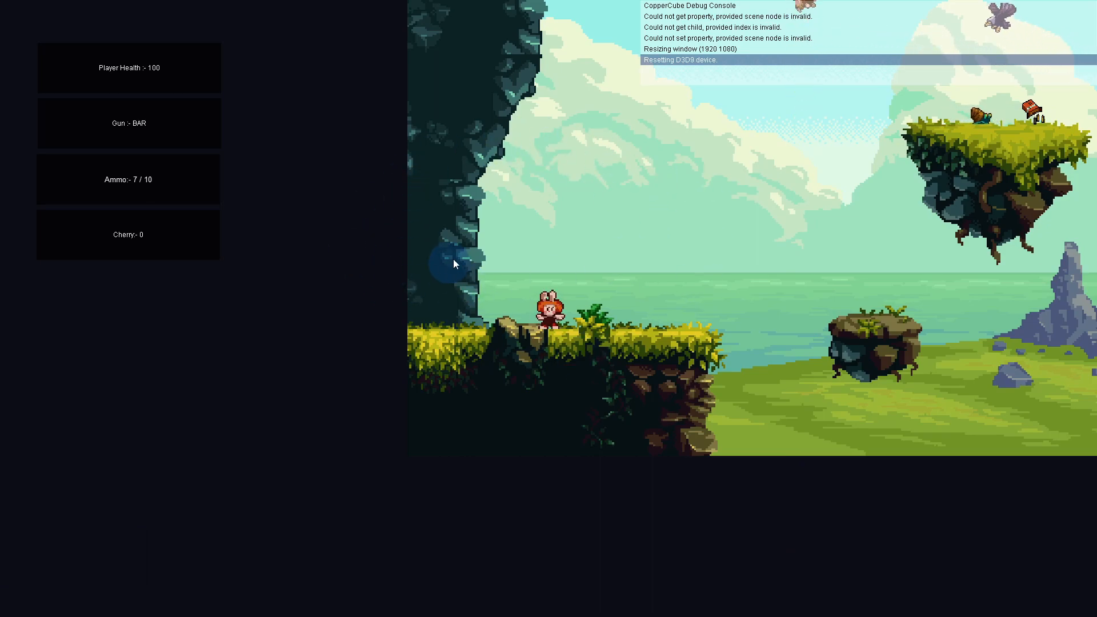
pyautogui.click(644, 307)
pyautogui.click(664, 336)
pyautogui.click(624, 323)
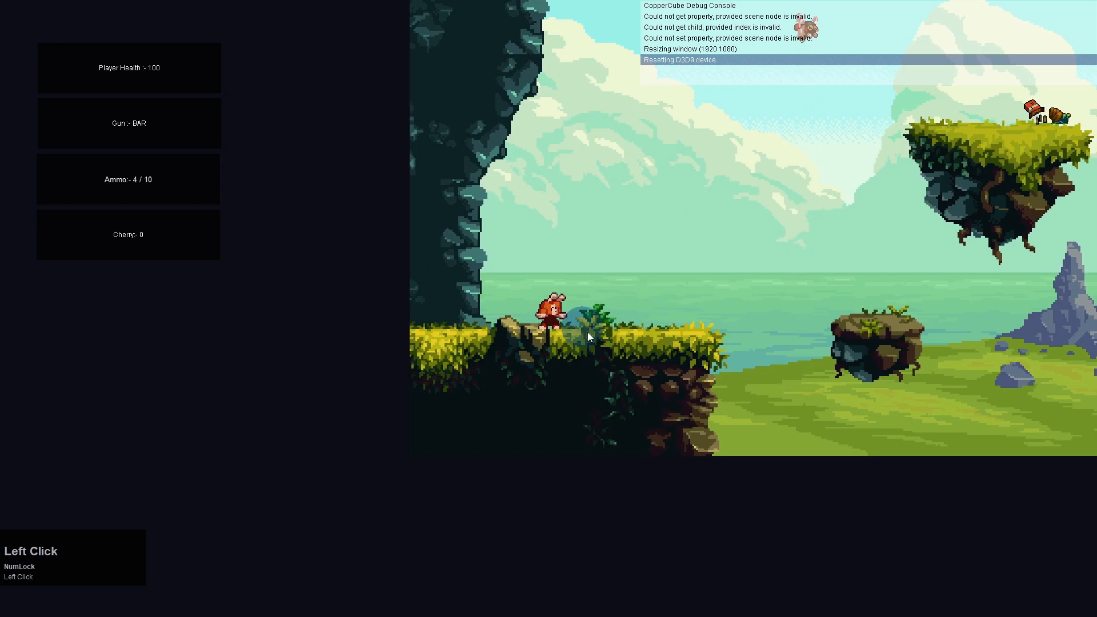
pyautogui.click(663, 318)
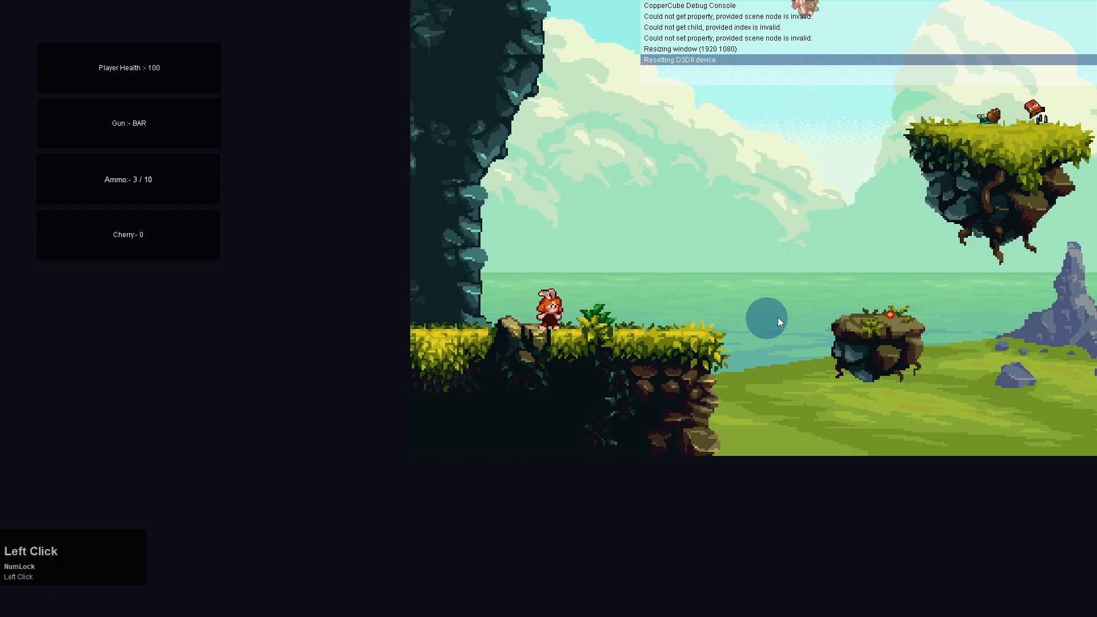
# Reposition the player and fire off the remaining rounds, and reload the gun to shoot again.
pyautogui.press('d')
pyautogui.press('a')
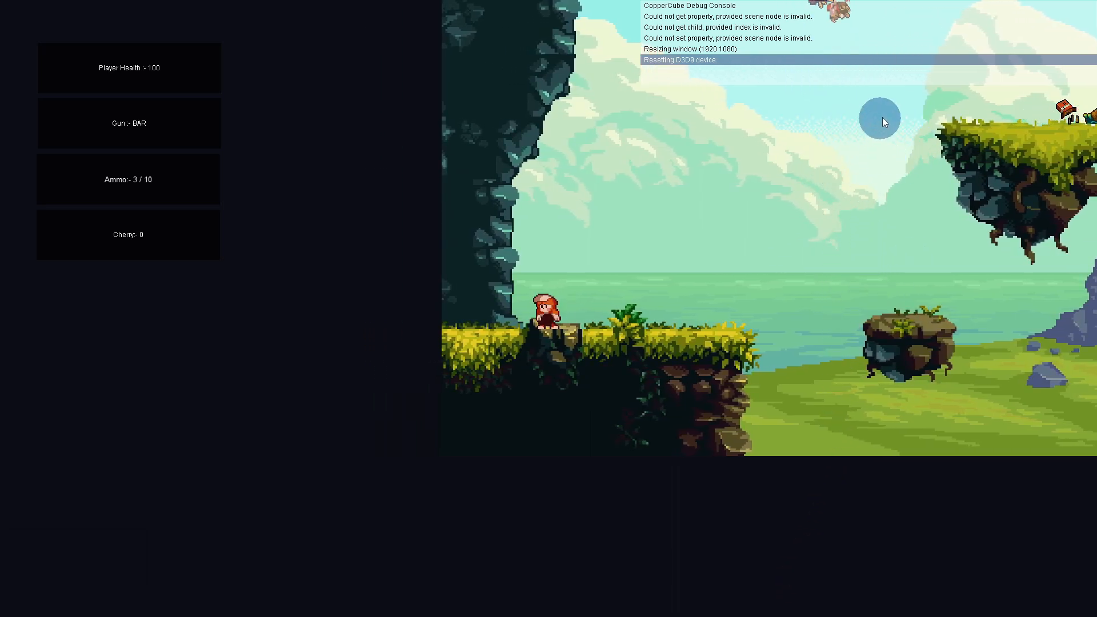
pyautogui.press('d')
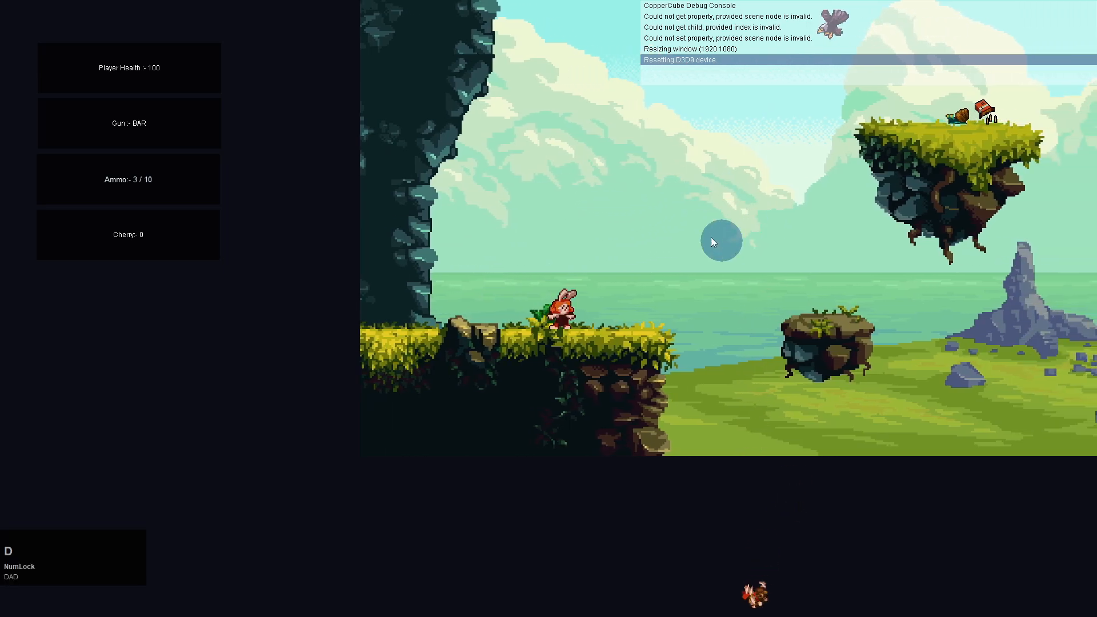
pyautogui.click(792, 166)
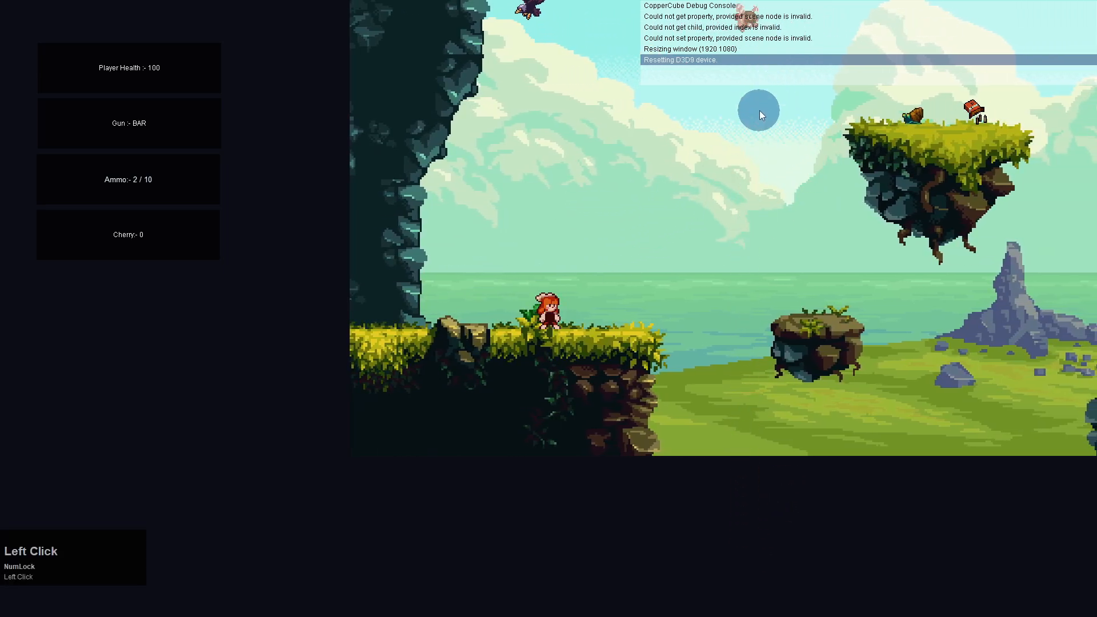
pyautogui.click(795, 74)
pyautogui.click(824, 300)
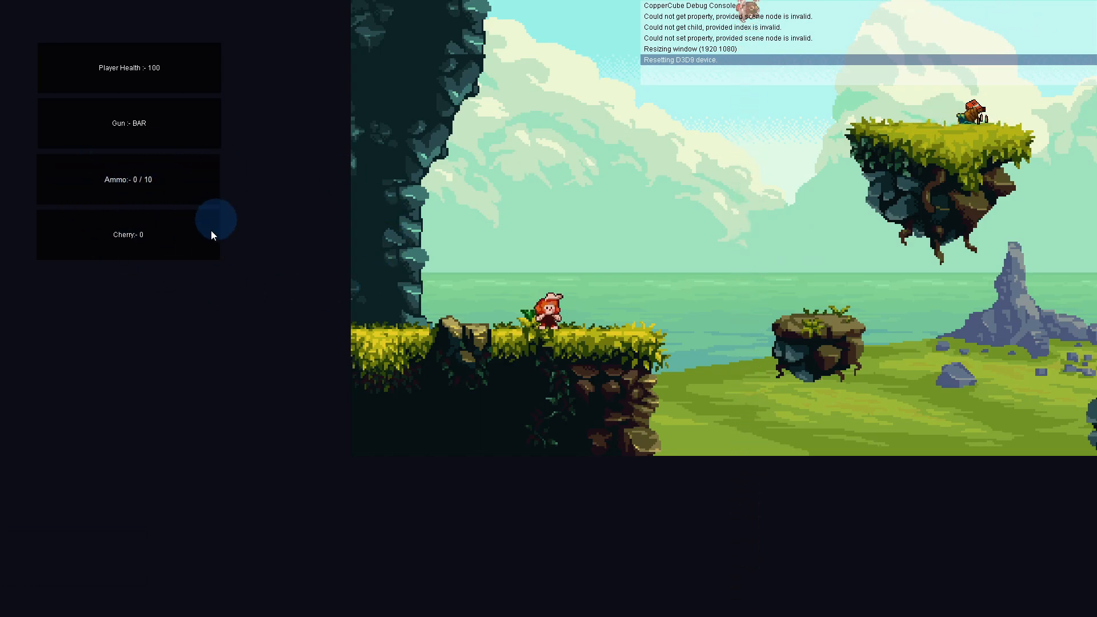
pyautogui.press('r')
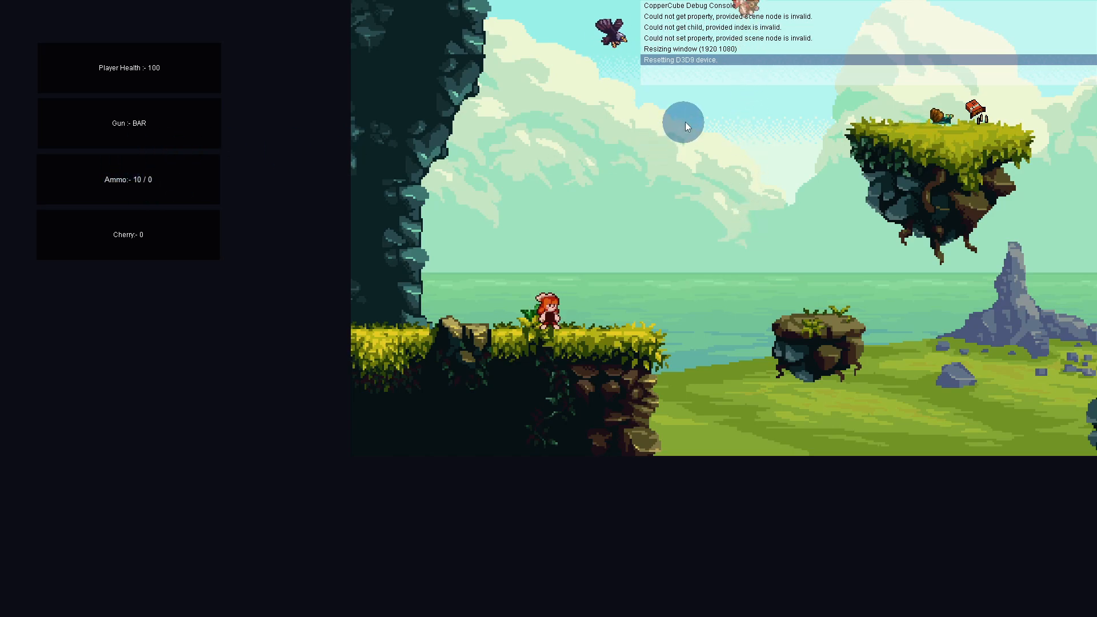
pyautogui.click(772, 97)
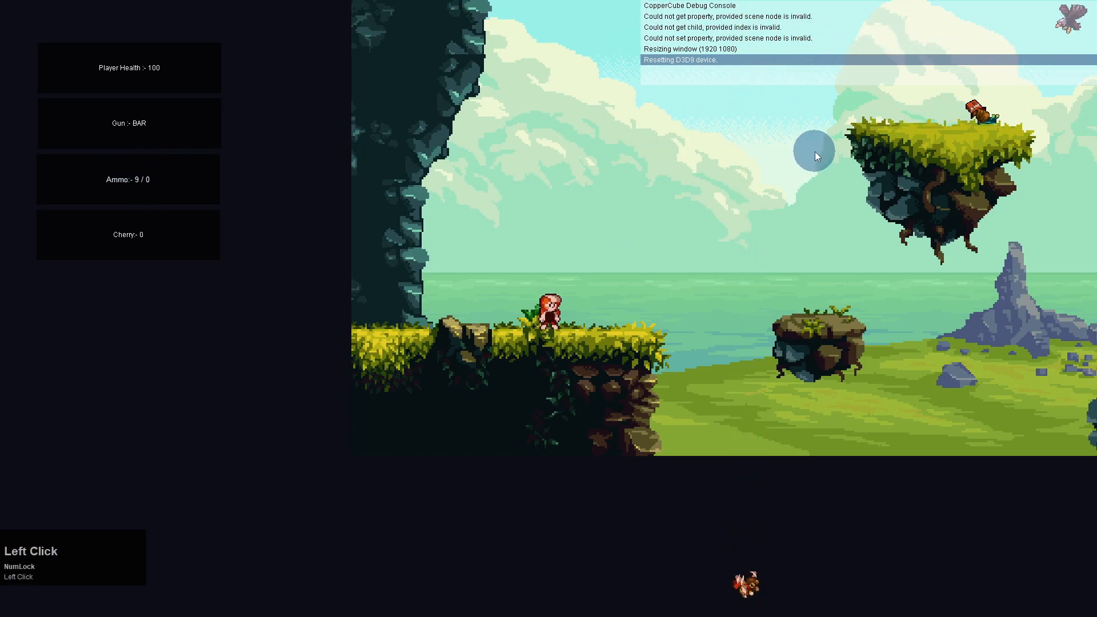
# Fire repeated shots from the starting platform at the creature leaping up and down in the gap.
pyautogui.click(807, 146)
pyautogui.click(804, 145)
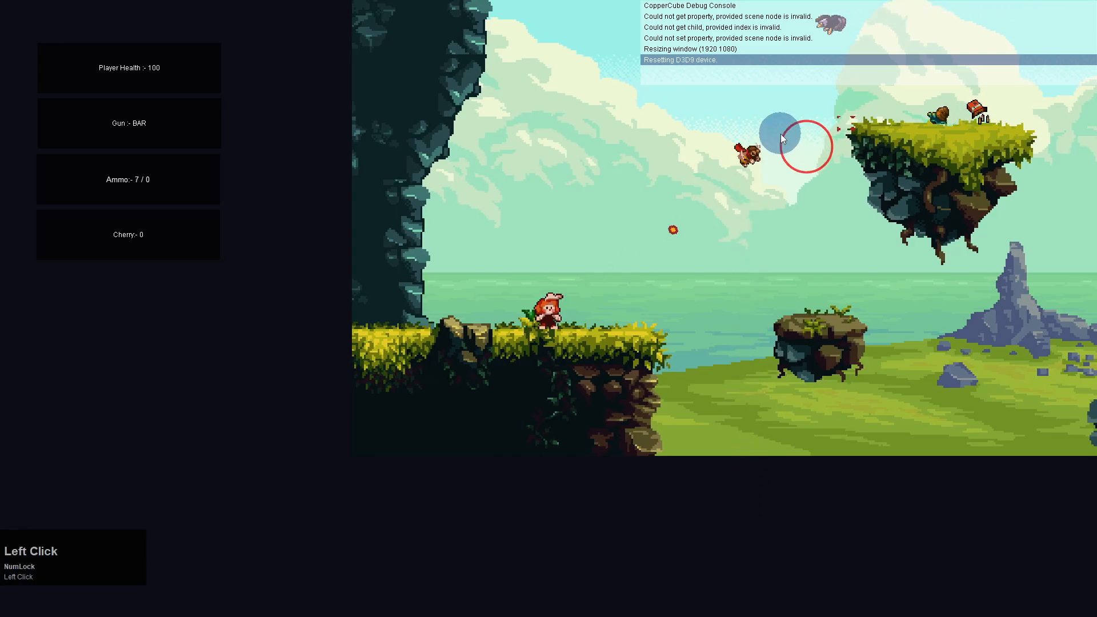
pyautogui.click(806, 117)
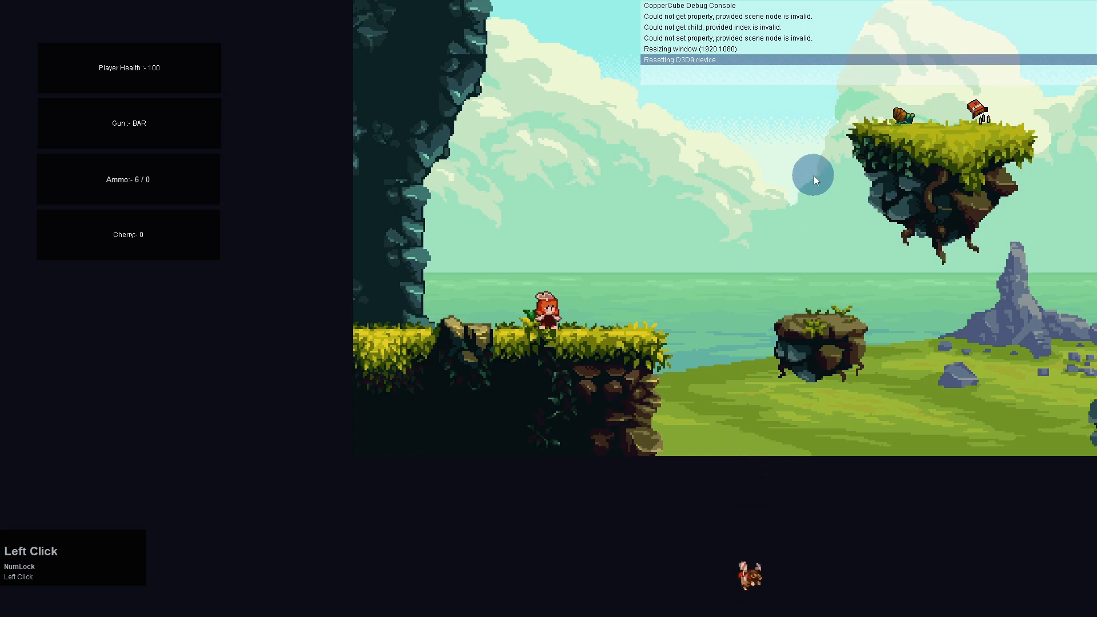
pyautogui.click(814, 176)
pyautogui.click(770, 132)
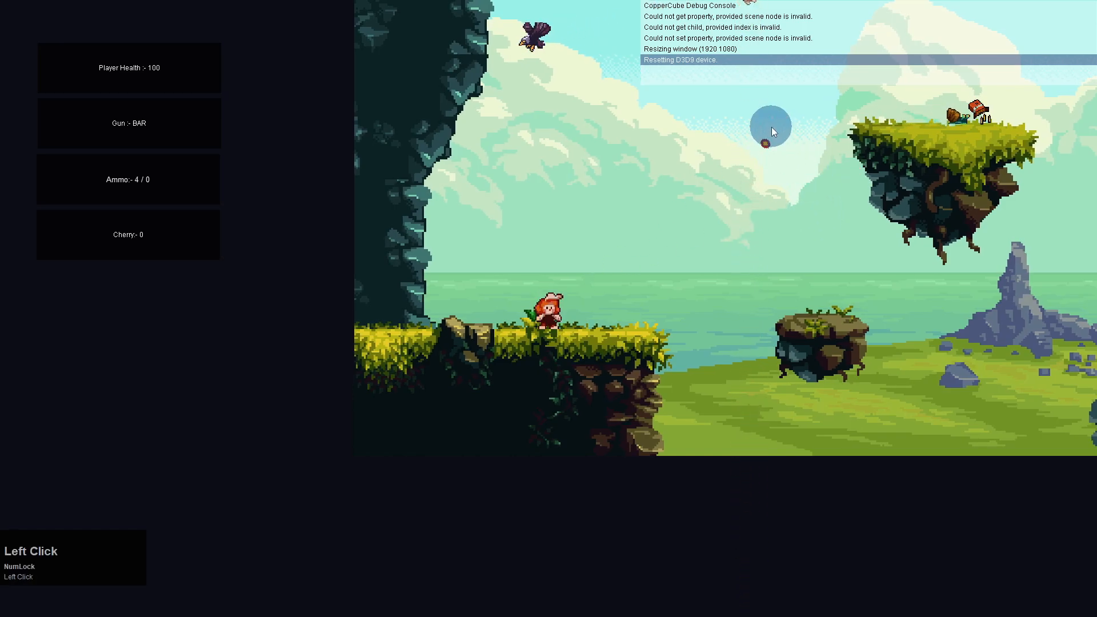
pyautogui.click(782, 118)
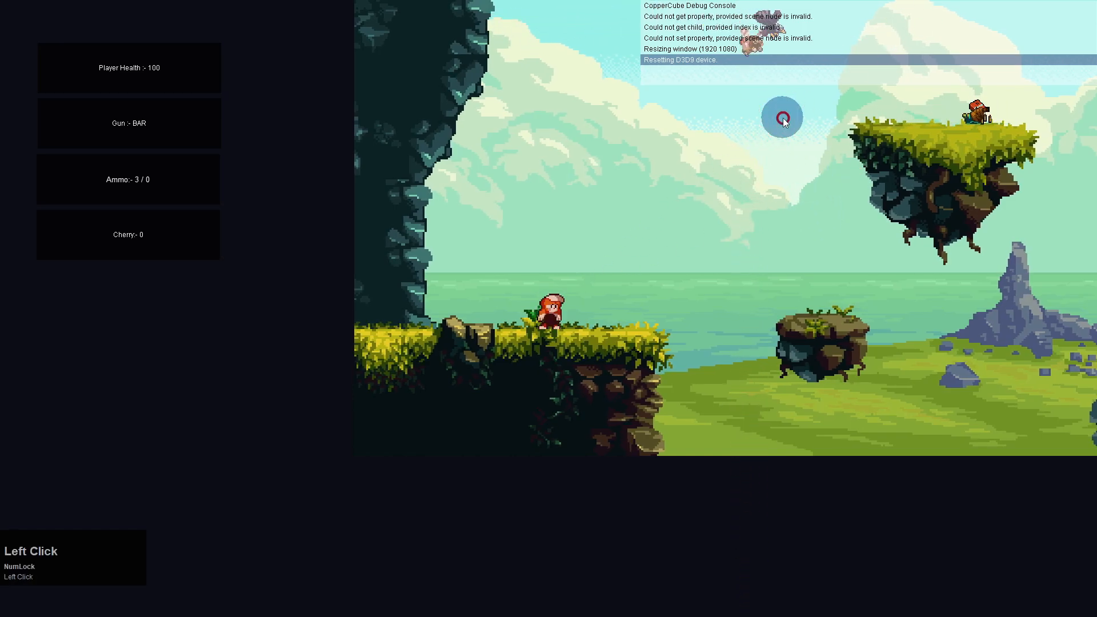
pyautogui.click(783, 118)
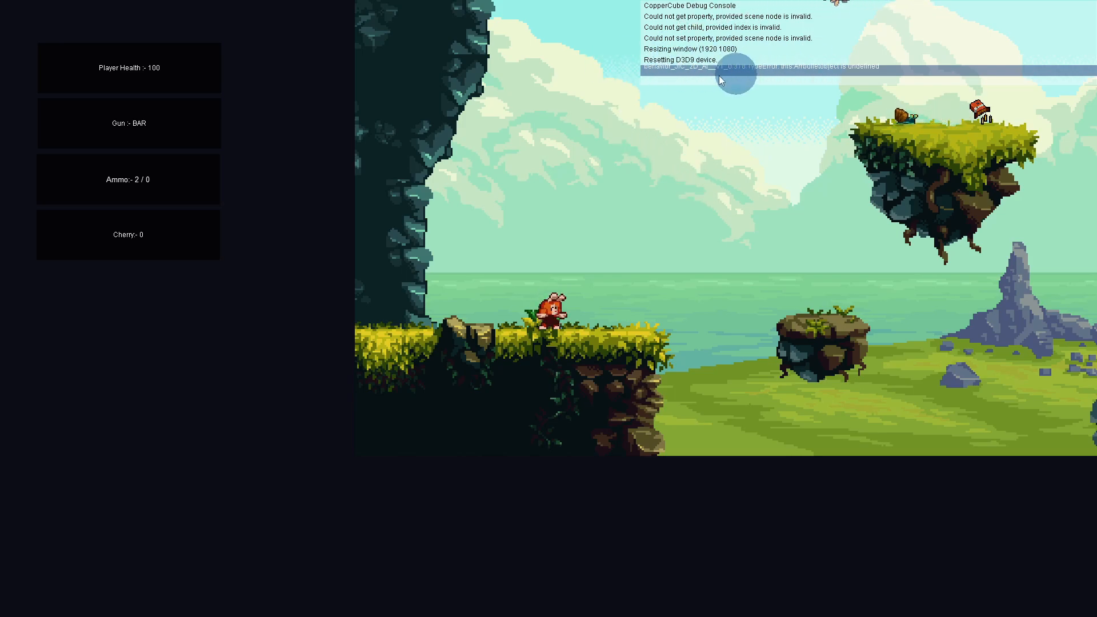
pyautogui.press('a')
pyautogui.press('d')
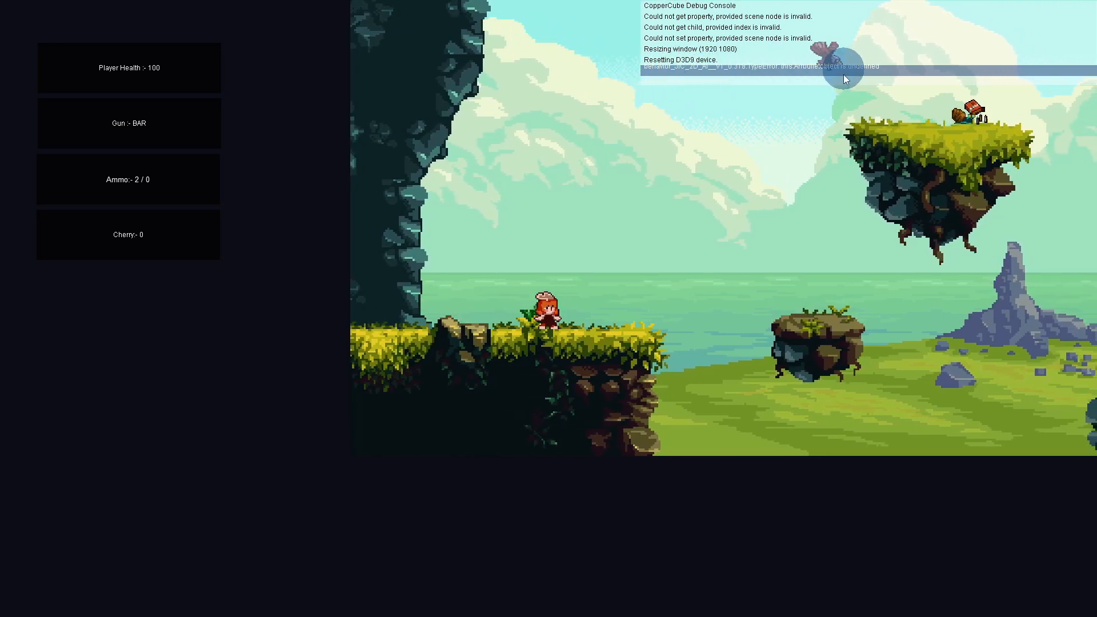
pyautogui.press('a')
pyautogui.press('d')
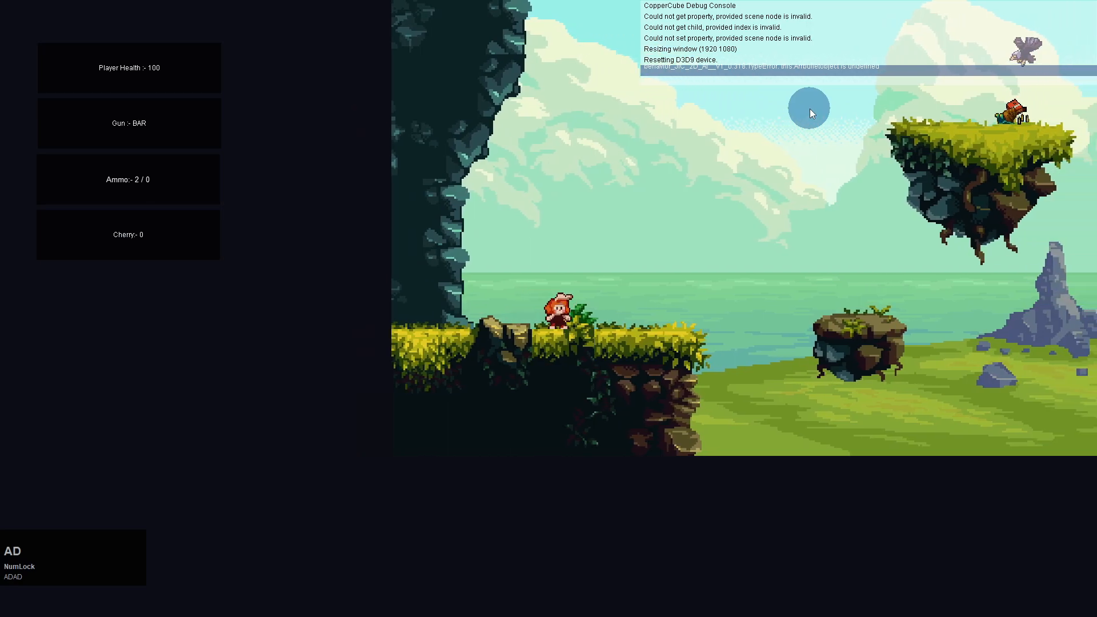
pyautogui.press('a')
pyautogui.press('d')
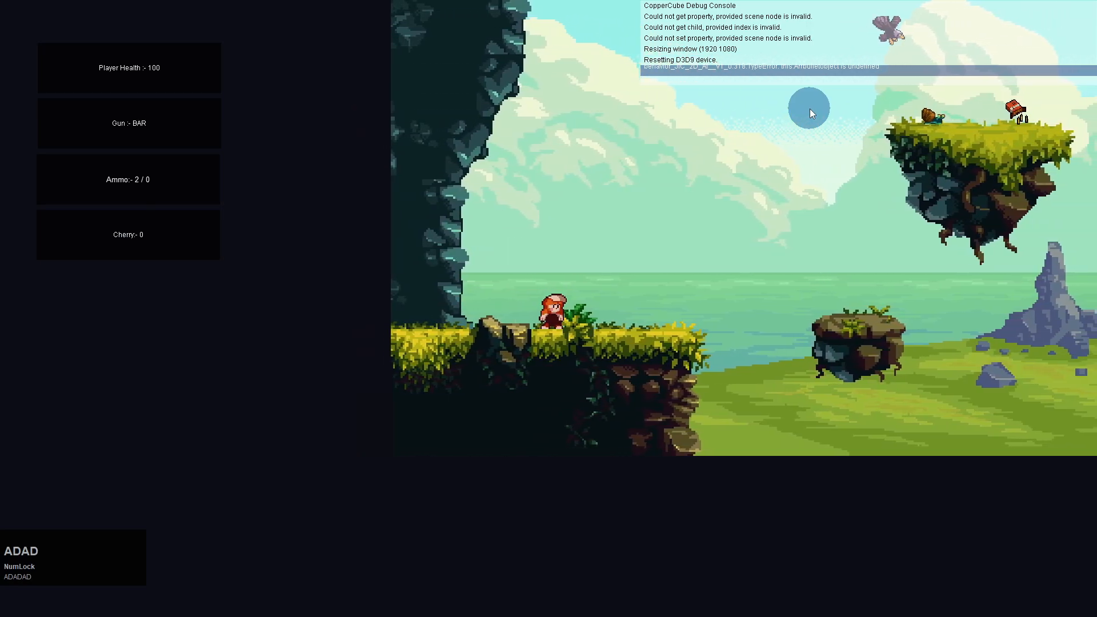
pyautogui.press('a')
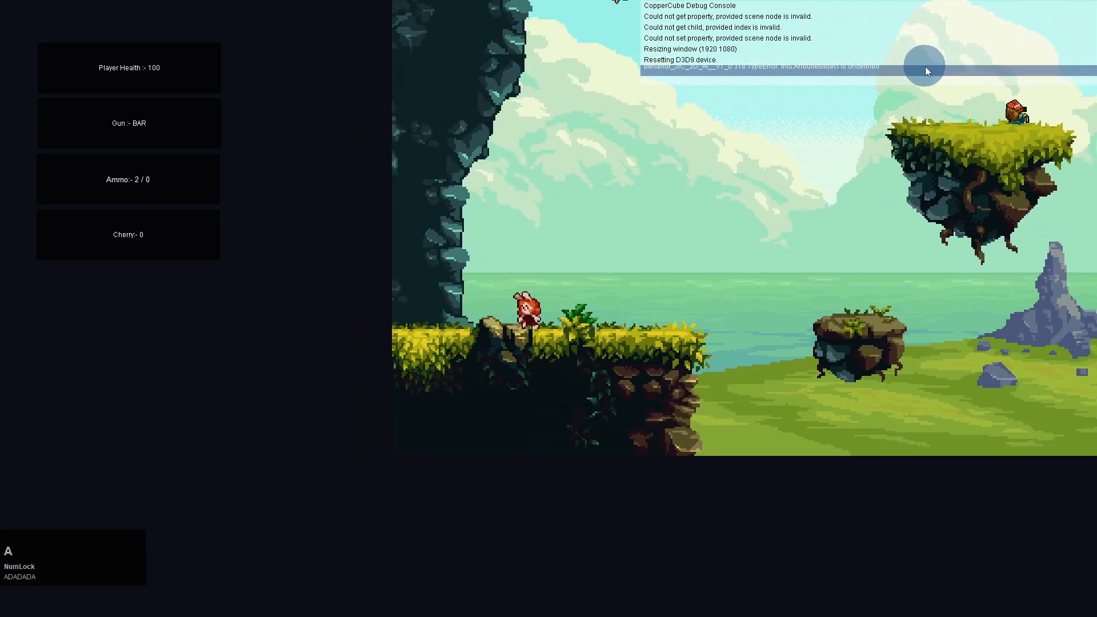
pyautogui.press('d')
pyautogui.press('a')
pyautogui.press('d')
pyautogui.press('a')
pyautogui.press('a')
pyautogui.press('d')
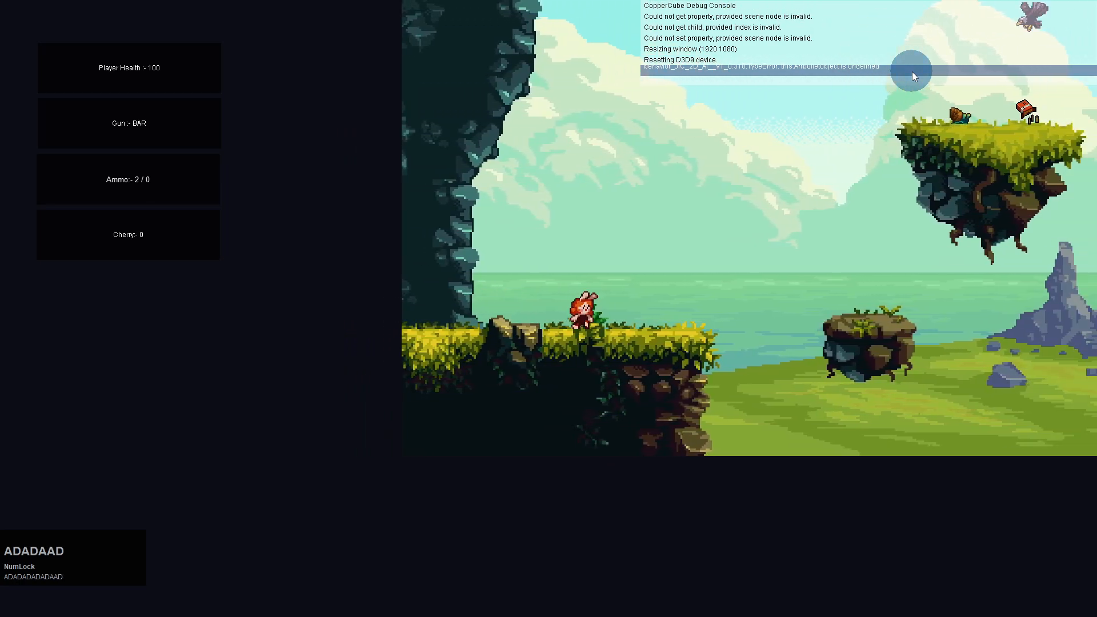
pyautogui.press('a')
pyautogui.press('d')
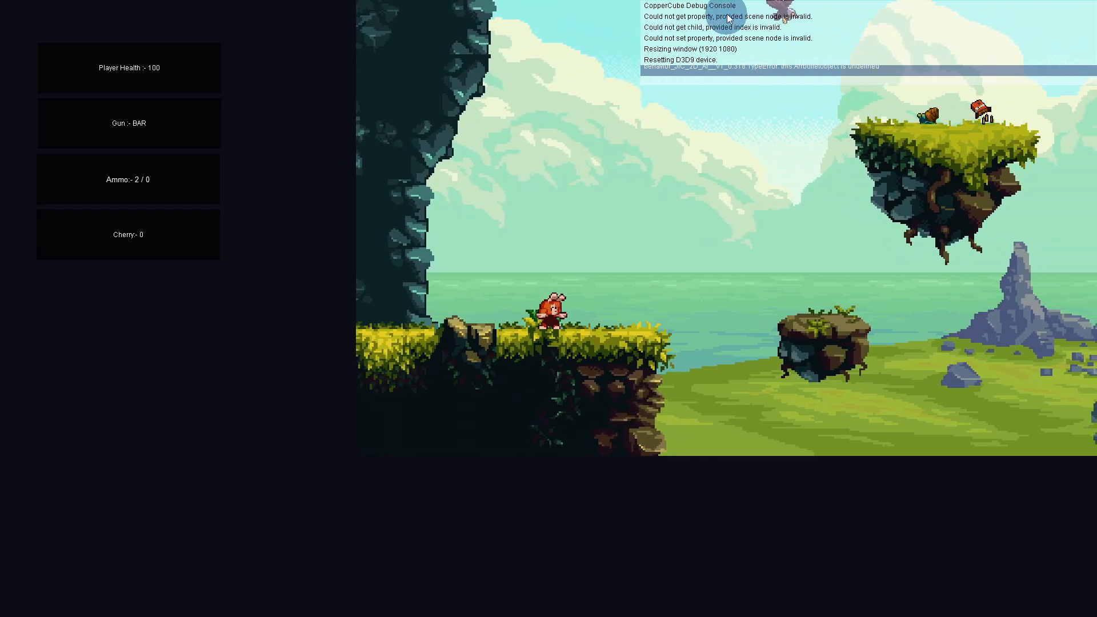
pyautogui.press('a')
pyautogui.press('d')
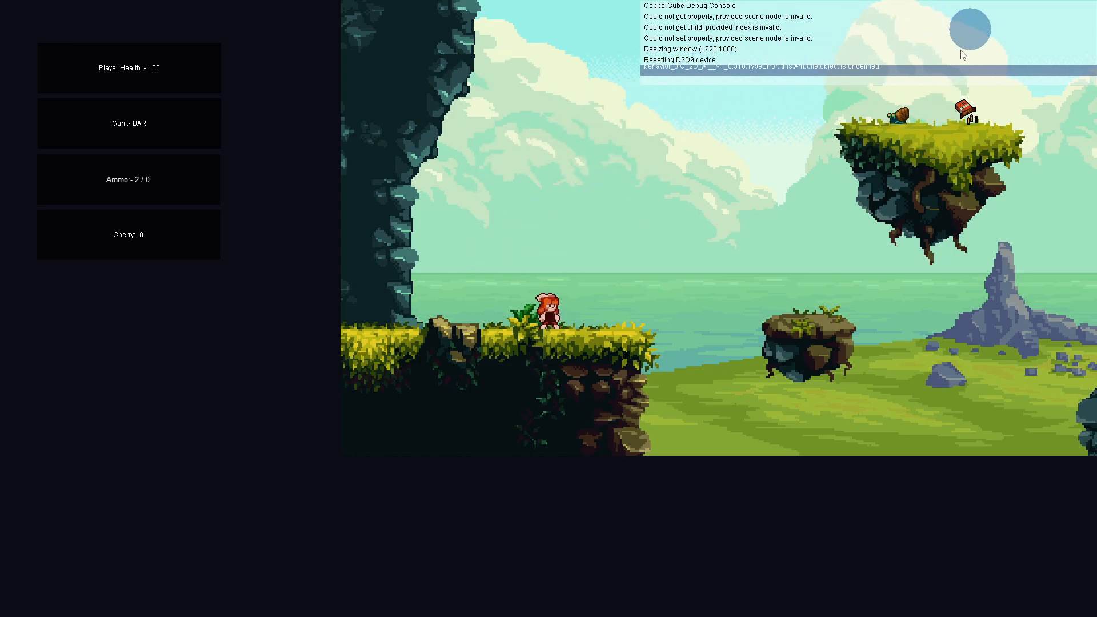
# Jump the player repeatedly beside the flying vulture above the starting platform to test its attack.
pyautogui.press('a')
pyautogui.press('d')
pyautogui.press('space')
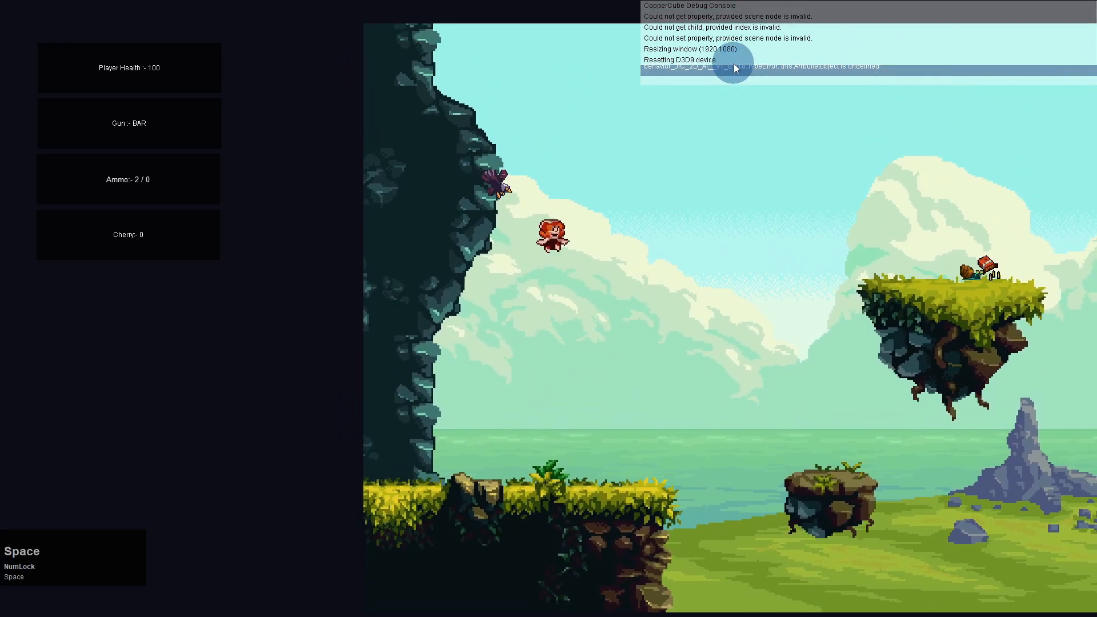
pyautogui.press('a')
pyautogui.press('space')
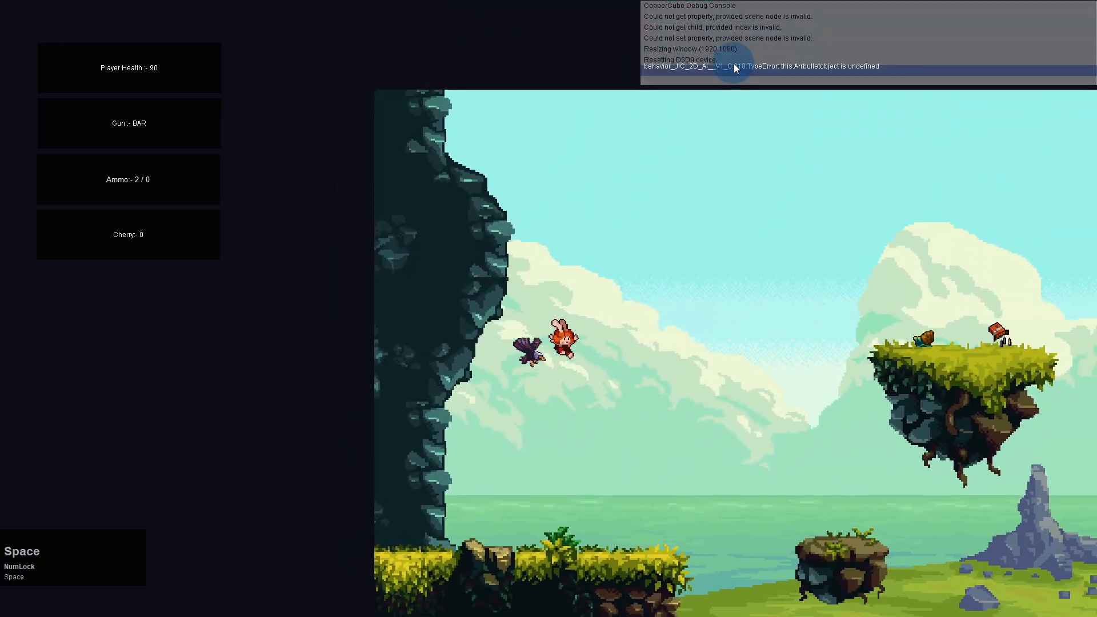
pyautogui.press('a')
# Jump the player across the floating island, pick up the ammo box, and land on the bear's platform.
pyautogui.press('space')
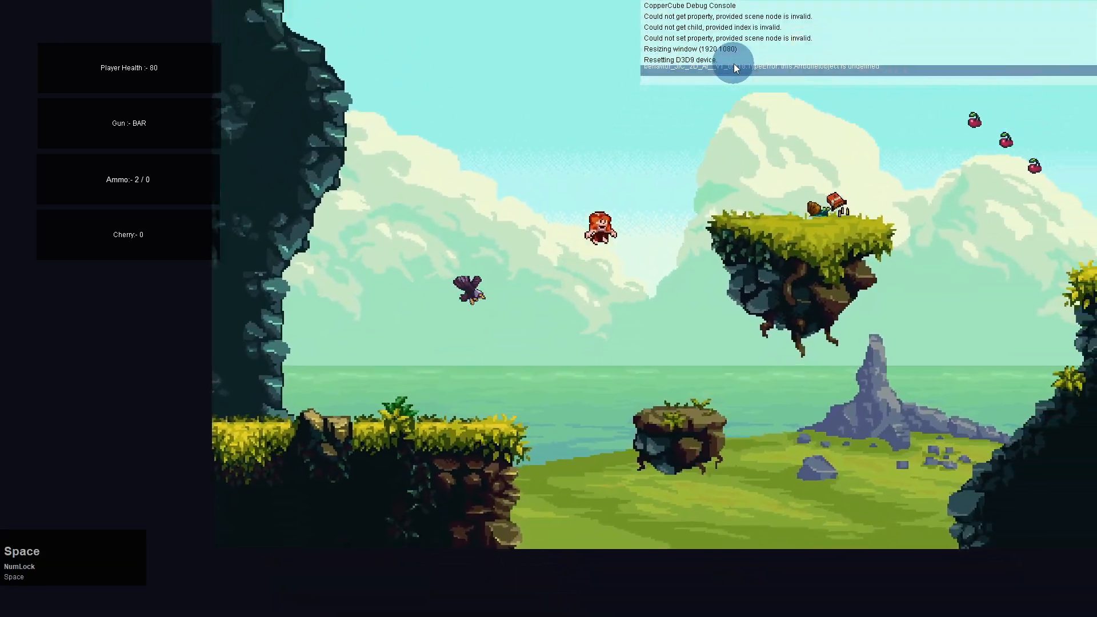
pyautogui.press('space')
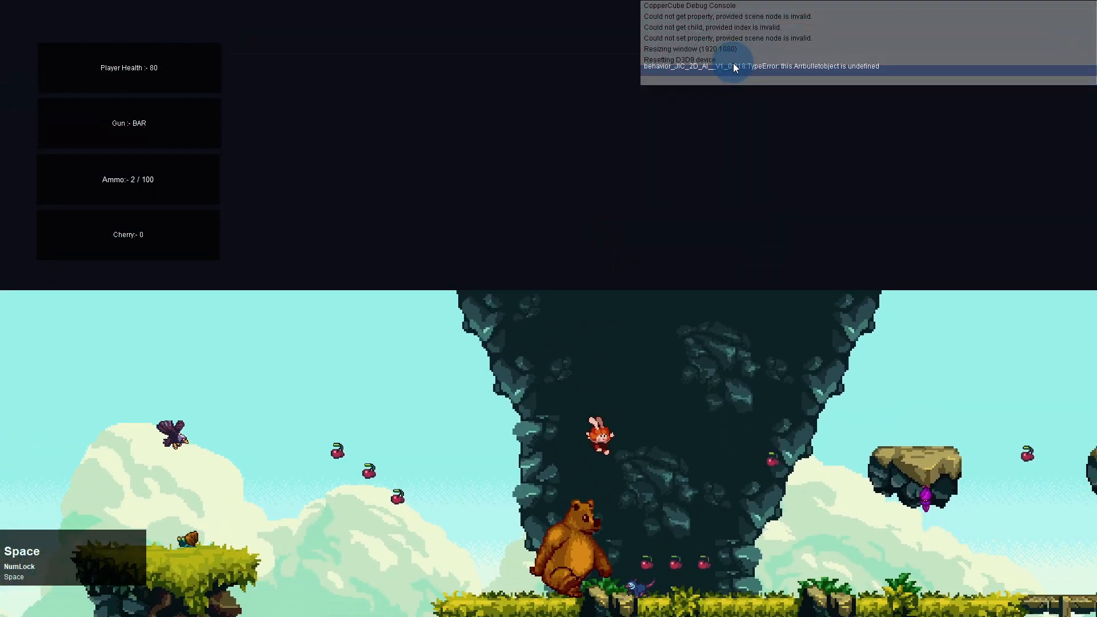
pyautogui.press('space')
pyautogui.press('a')
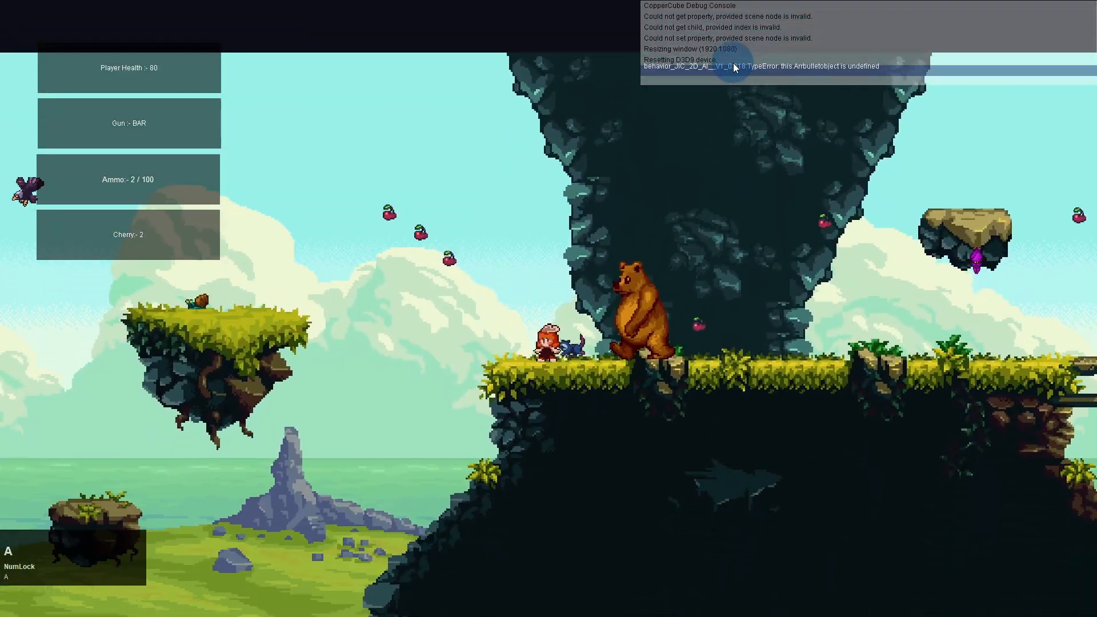
# Jump around the bear and the rat to collect cherries on their platform, and return to the starting platform.
pyautogui.press('space')
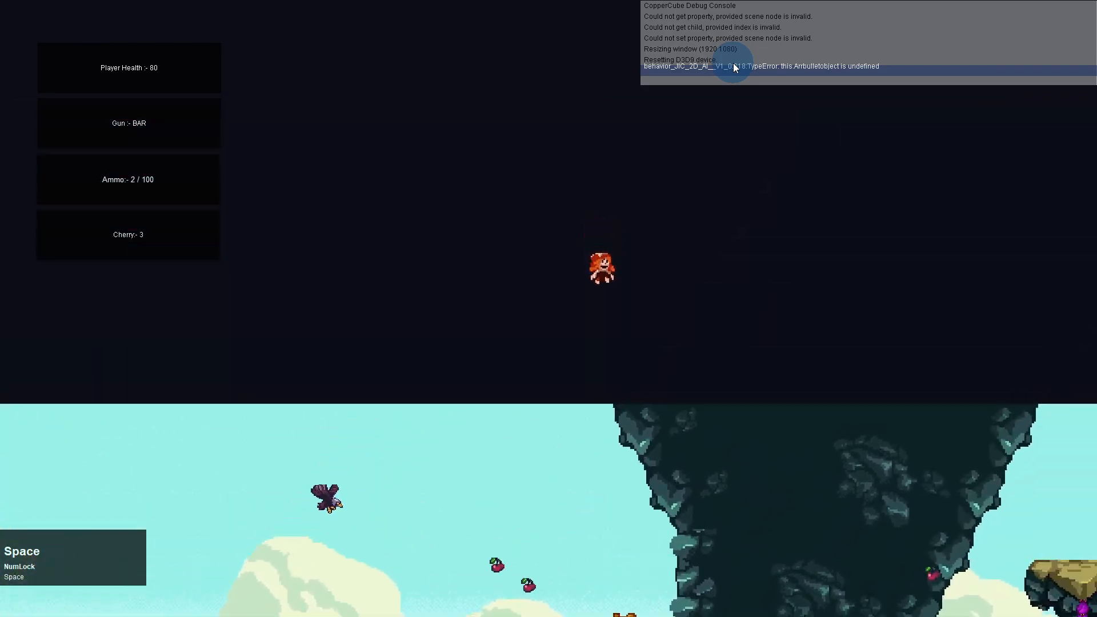
pyautogui.press('d')
pyautogui.press('a')
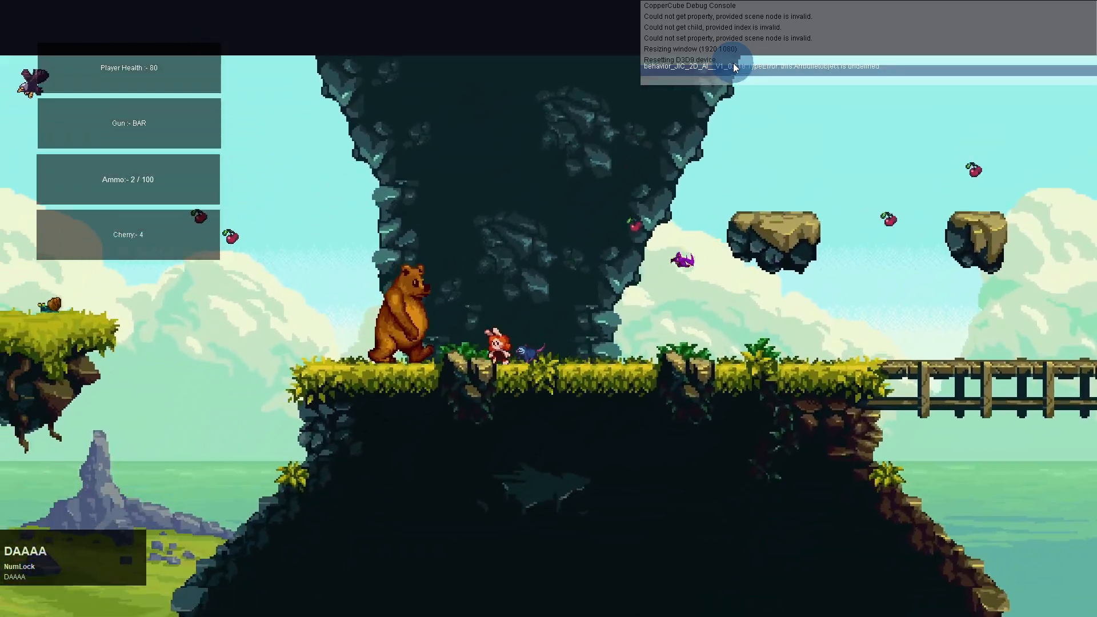
pyautogui.press('space')
pyautogui.press('d')
pyautogui.press('space')
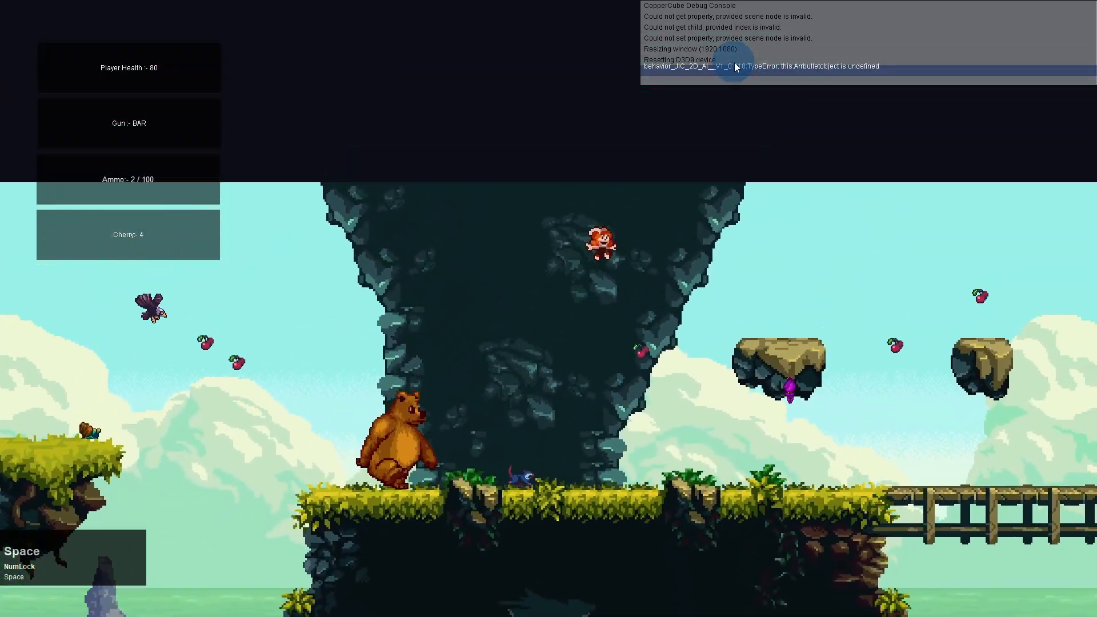
pyautogui.press('a')
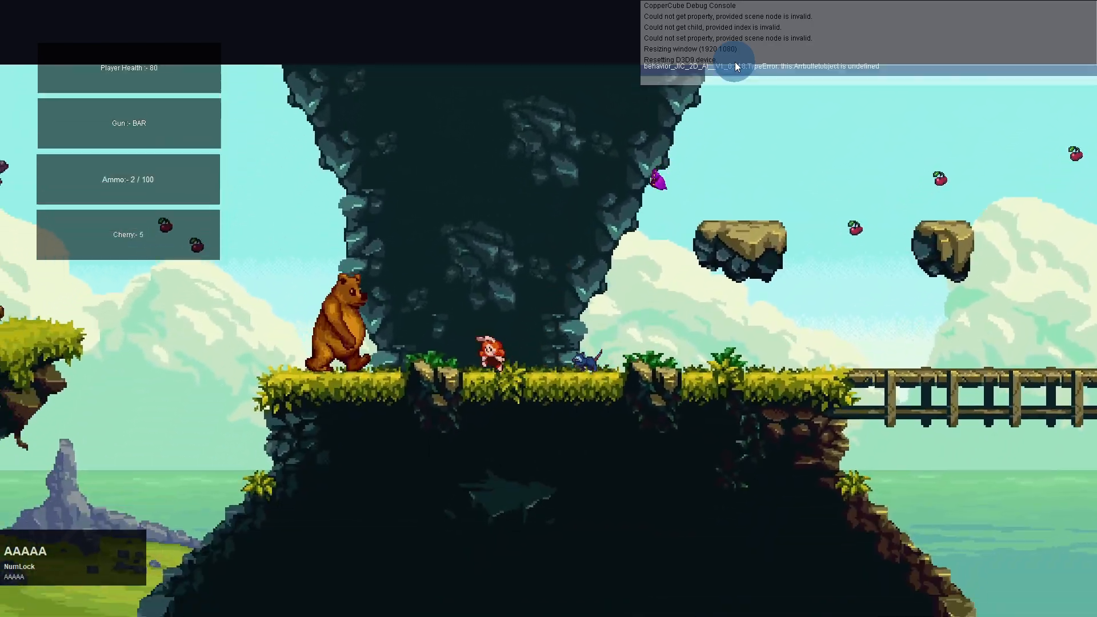
pyautogui.press('space')
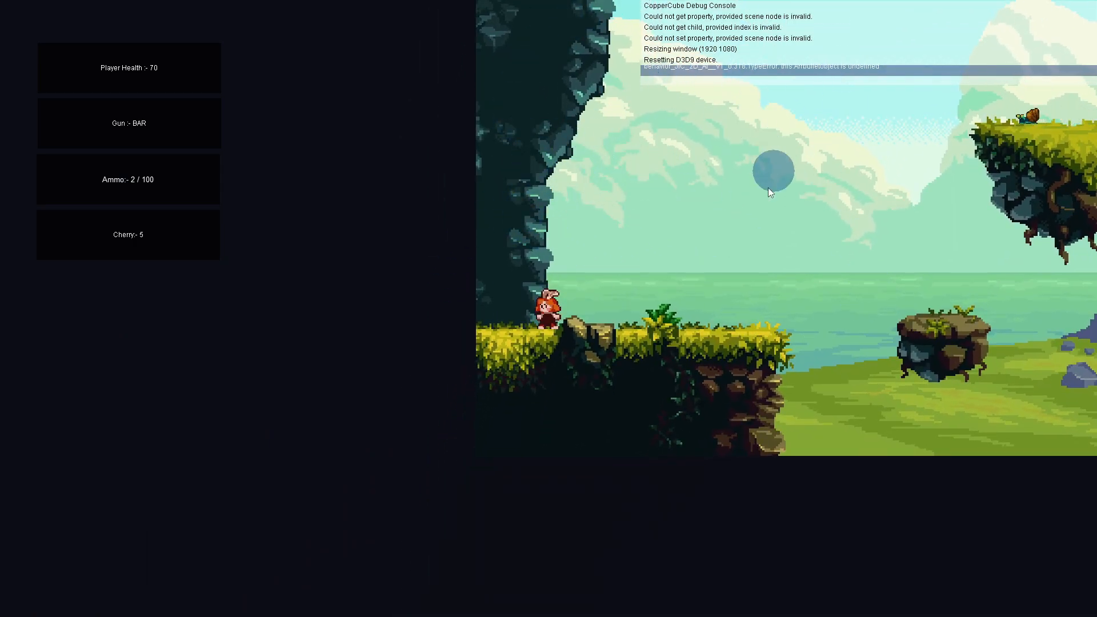
# Reload the gun on the starting platform and fire two shots toward the flying vulture.
pyautogui.press('r')
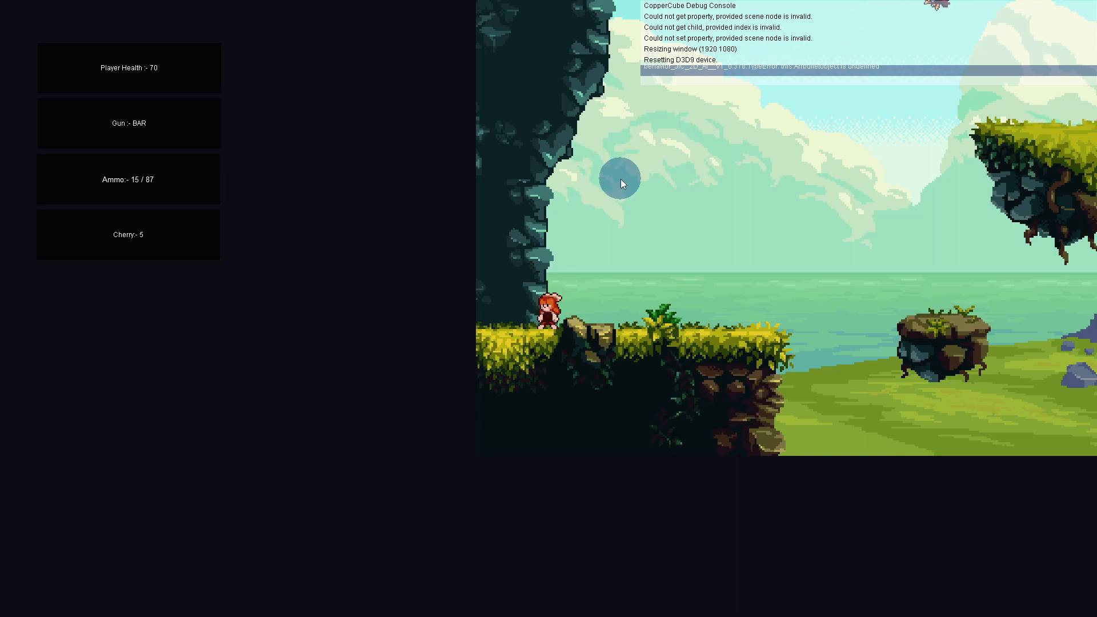
pyautogui.press('d')
pyautogui.press('a')
pyautogui.click(640, 38)
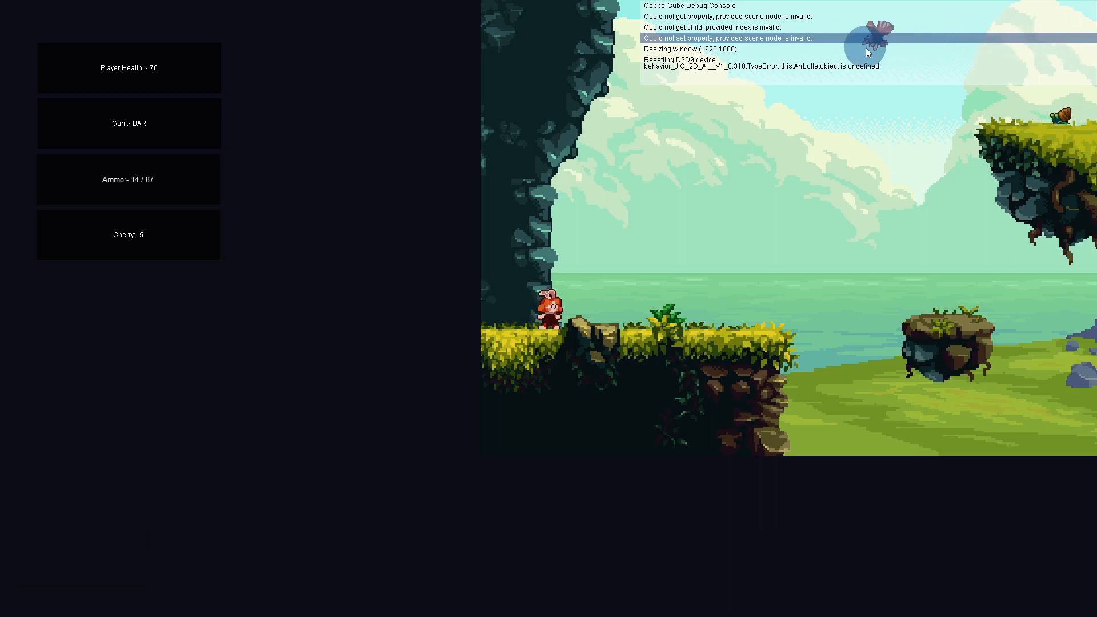
pyautogui.click(694, 12)
# Move the player forward and shoot at the flying vulture while jumping.
pyautogui.press('d')
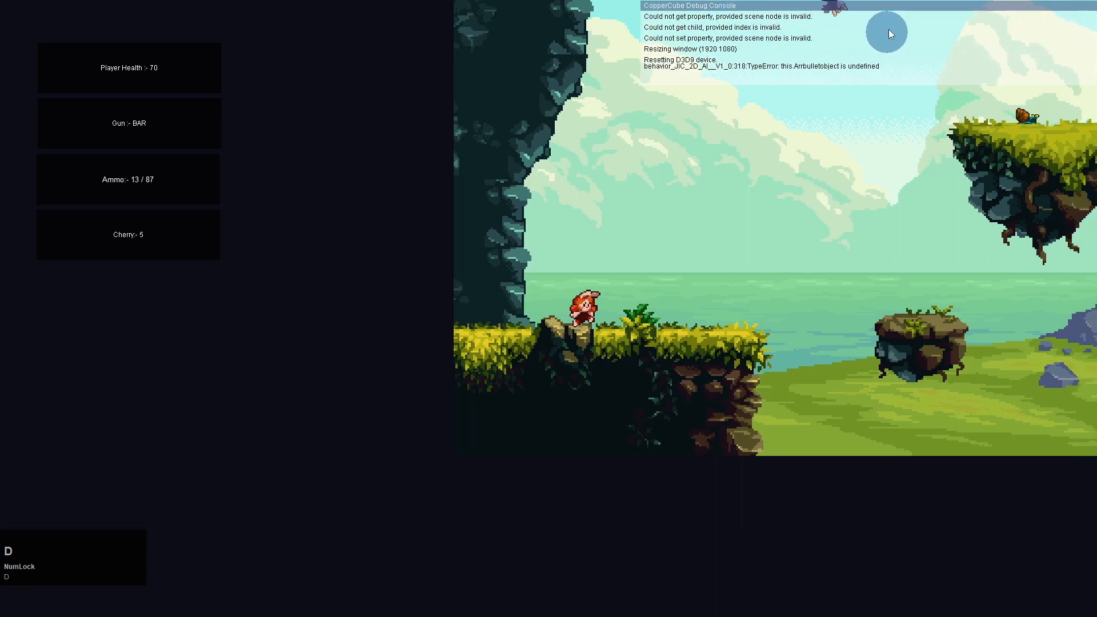
pyautogui.press('space')
pyautogui.click(1057, 171)
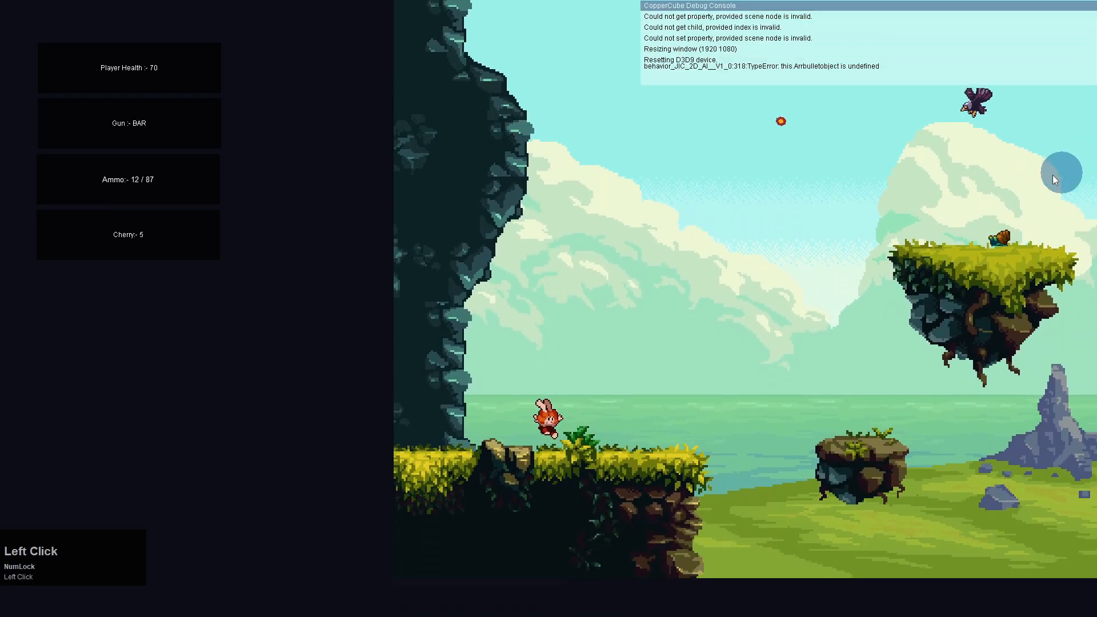
pyautogui.press('space')
pyautogui.click(943, 190)
pyautogui.press('space')
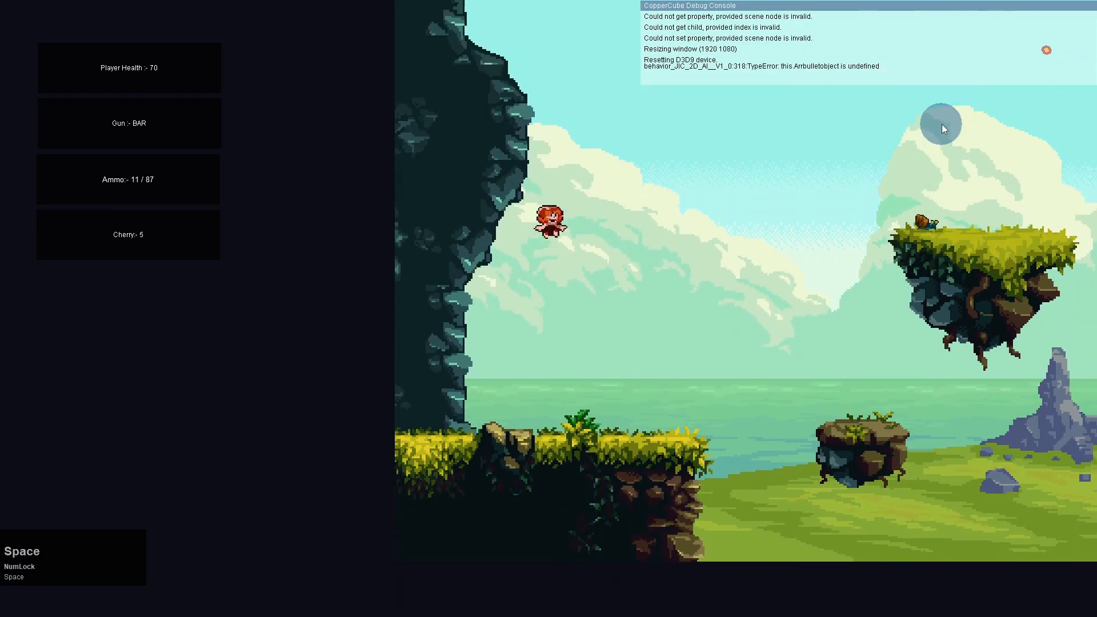
# Walk the player along the starting platform and jump across to the floating island with the snail.
pyautogui.press('a')
pyautogui.press('d')
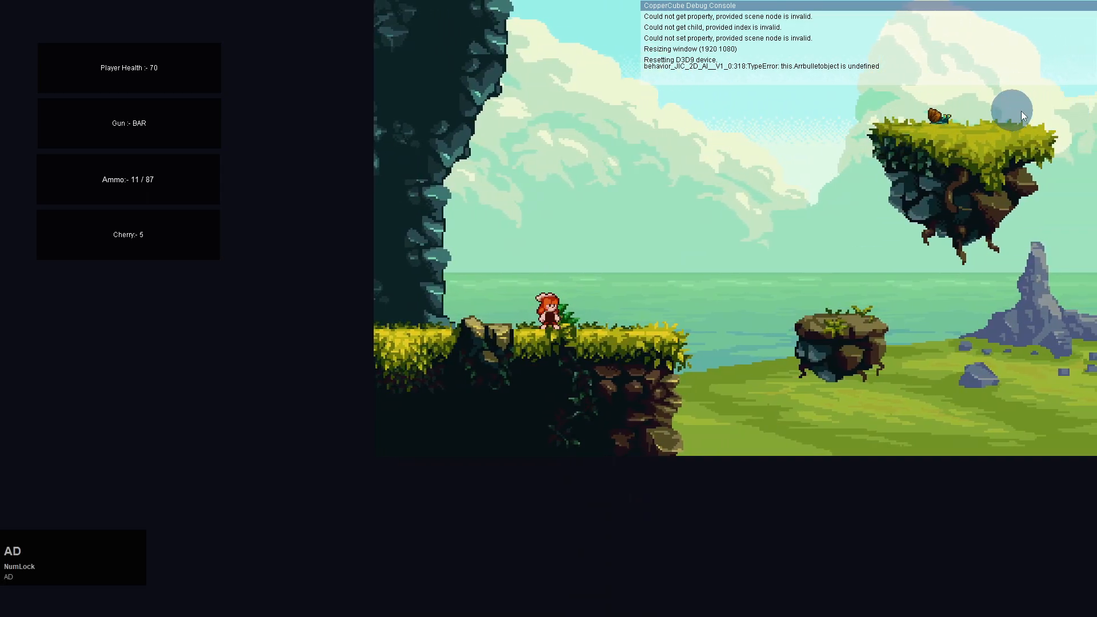
pyautogui.press('a')
pyautogui.press('d')
pyautogui.press('d')
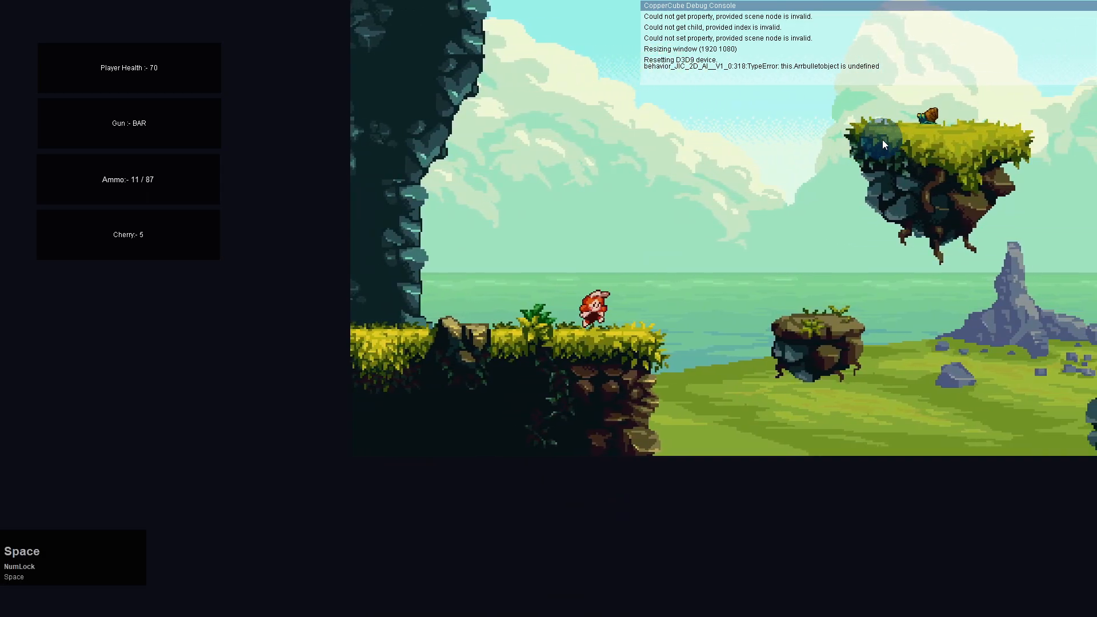
pyautogui.press('space')
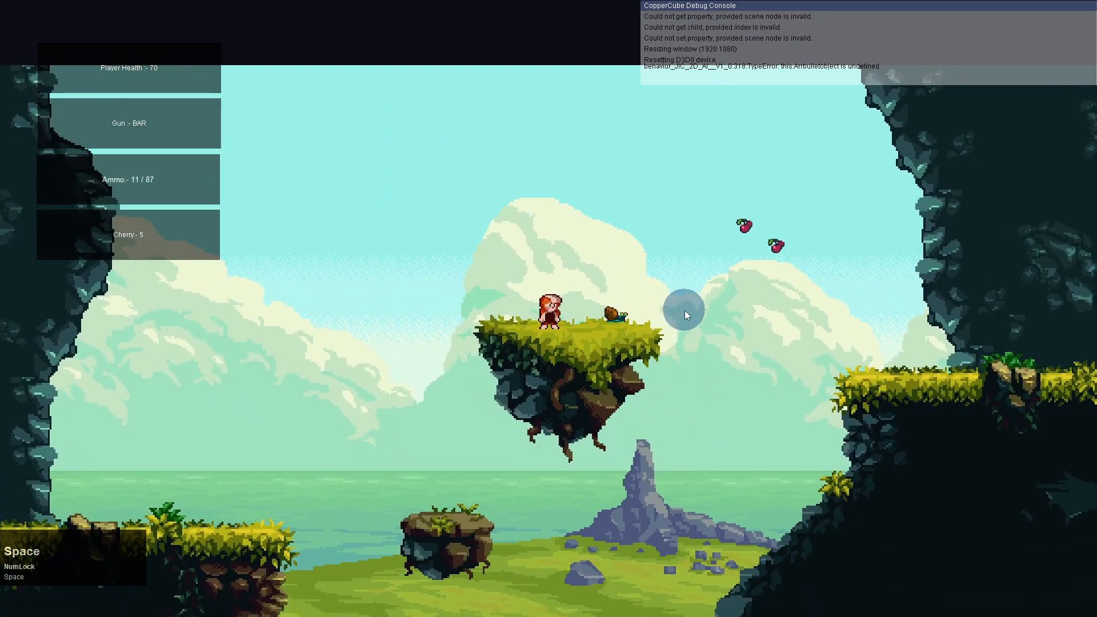
# Shoot the snail on the floating island and reposition the player there.
pyautogui.click(685, 310)
pyautogui.press('d')
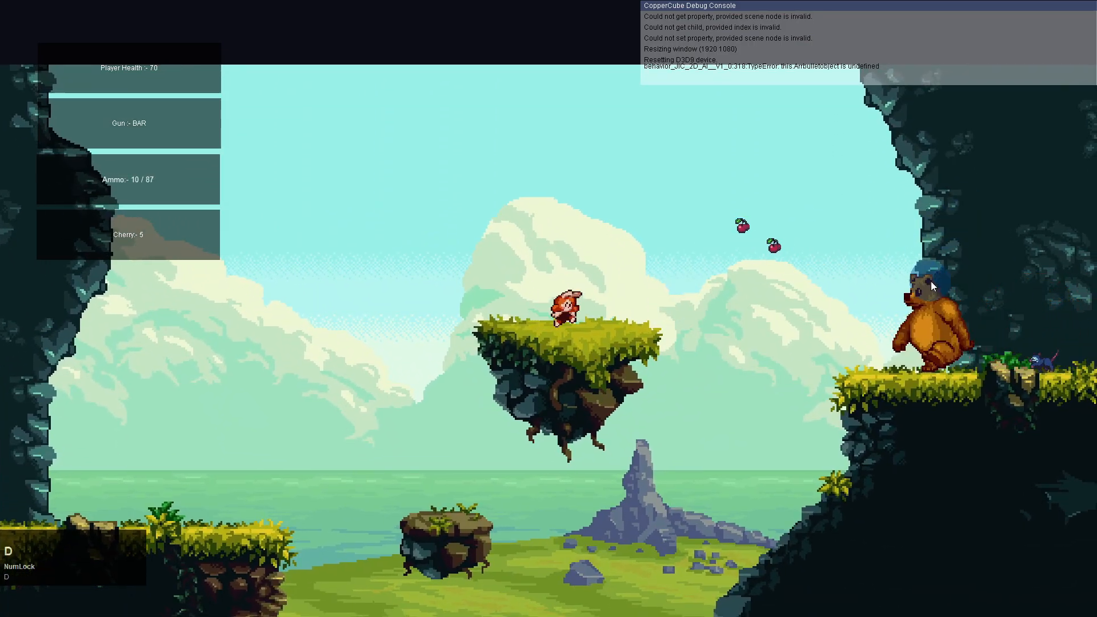
pyautogui.press('a')
pyautogui.press('a')
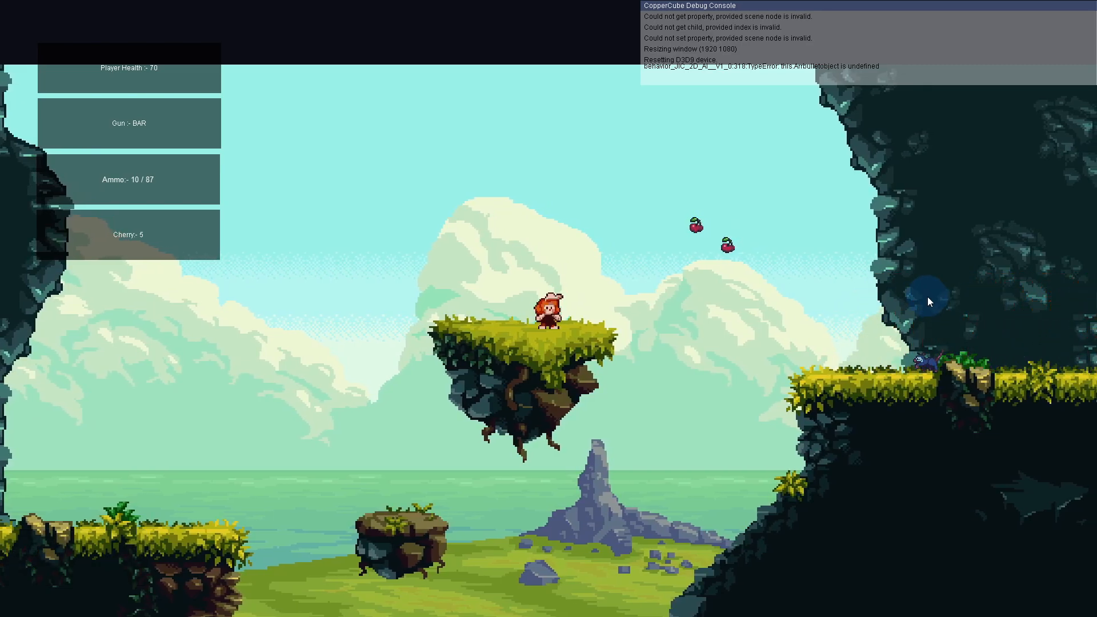
# Shoot twice at the rat on the opposite platform, and shift the player closer to the floating island's edge.
pyautogui.click(946, 347)
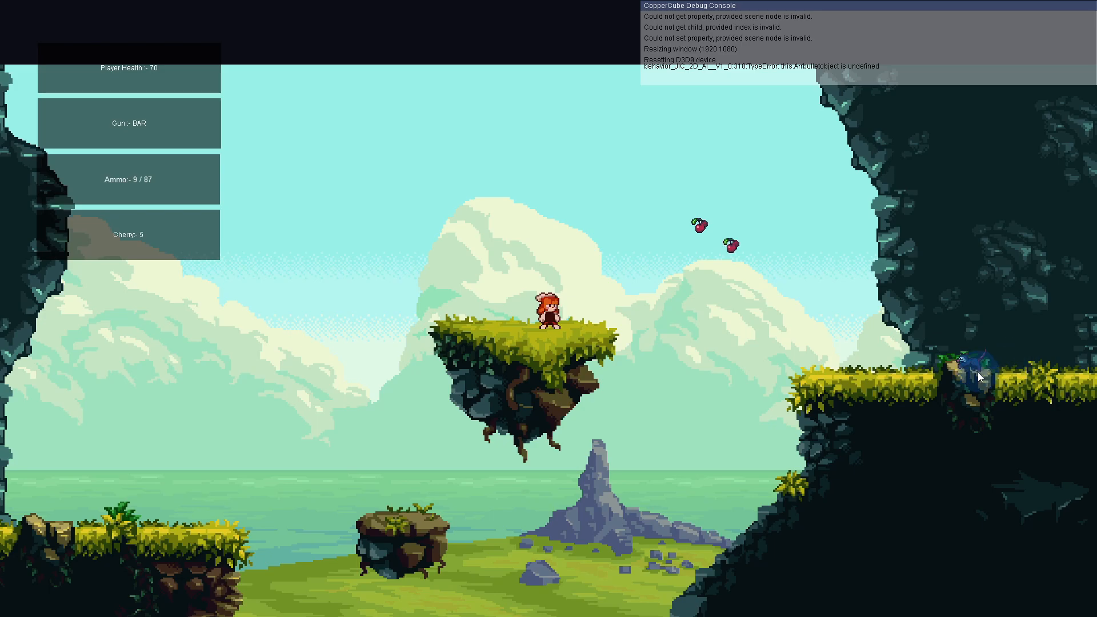
pyautogui.click(1029, 364)
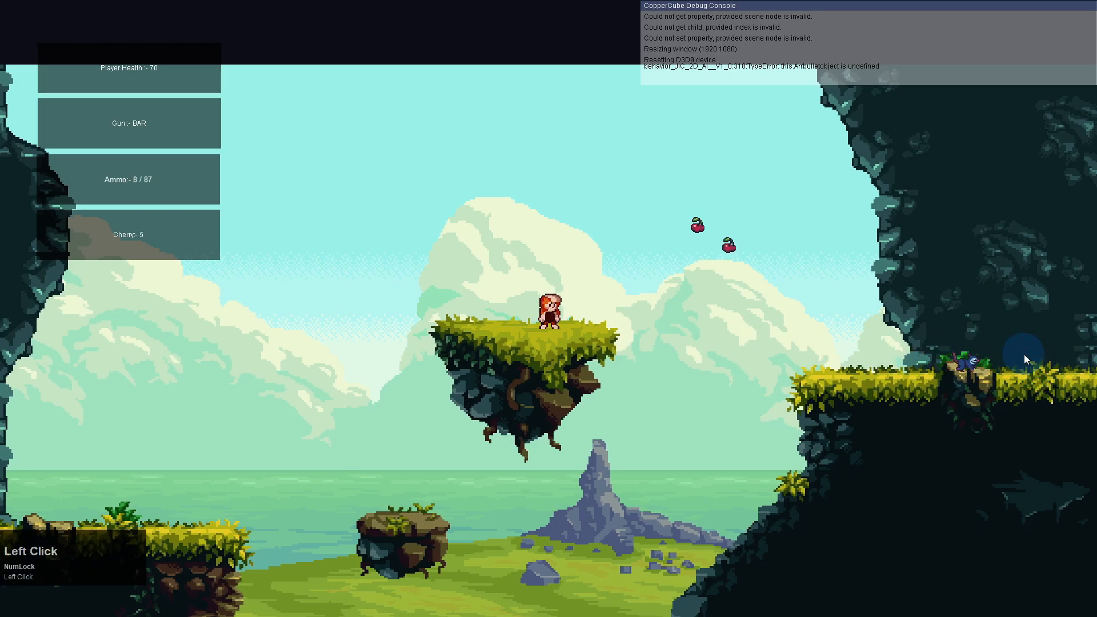
pyautogui.press('a')
pyautogui.press('d')
pyautogui.press('a')
pyautogui.press('d')
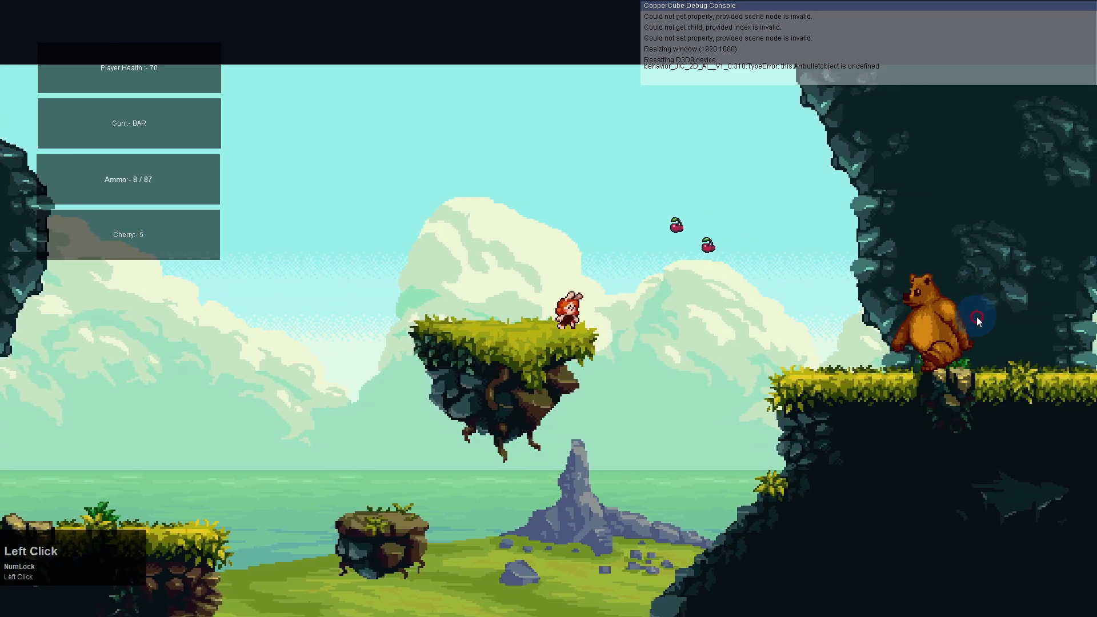
# Shoot five times at the bear on the opposite platform, and walk the player back along the floating island.
pyautogui.click(949, 319)
pyautogui.click(949, 319)
pyautogui.click(949, 319)
pyautogui.click(949, 319)
pyautogui.click(949, 319)
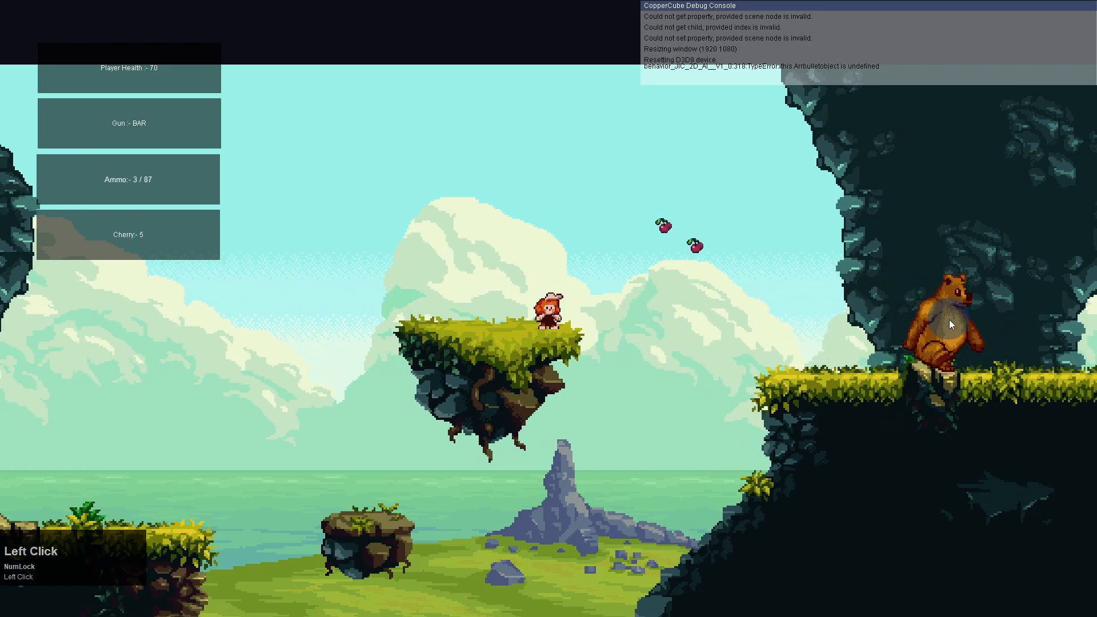
pyautogui.press('a')
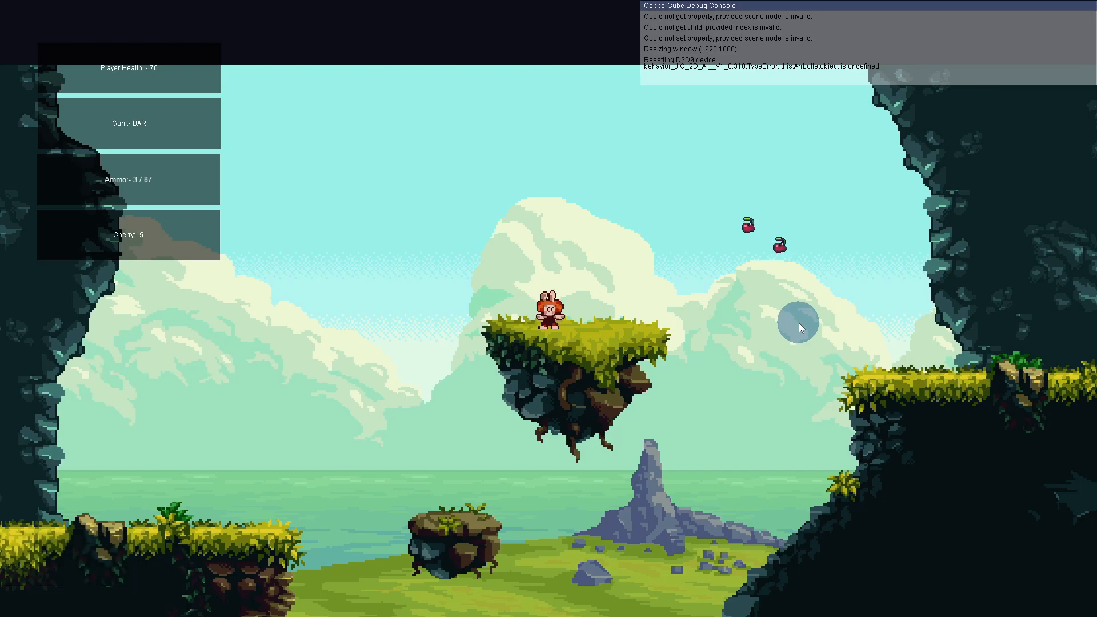
# Jump the player across to the bear's platform and collect one of the two cherries above the gap.
pyautogui.press('d')
pyautogui.press('space')
pyautogui.press('d')
pyautogui.press('a')
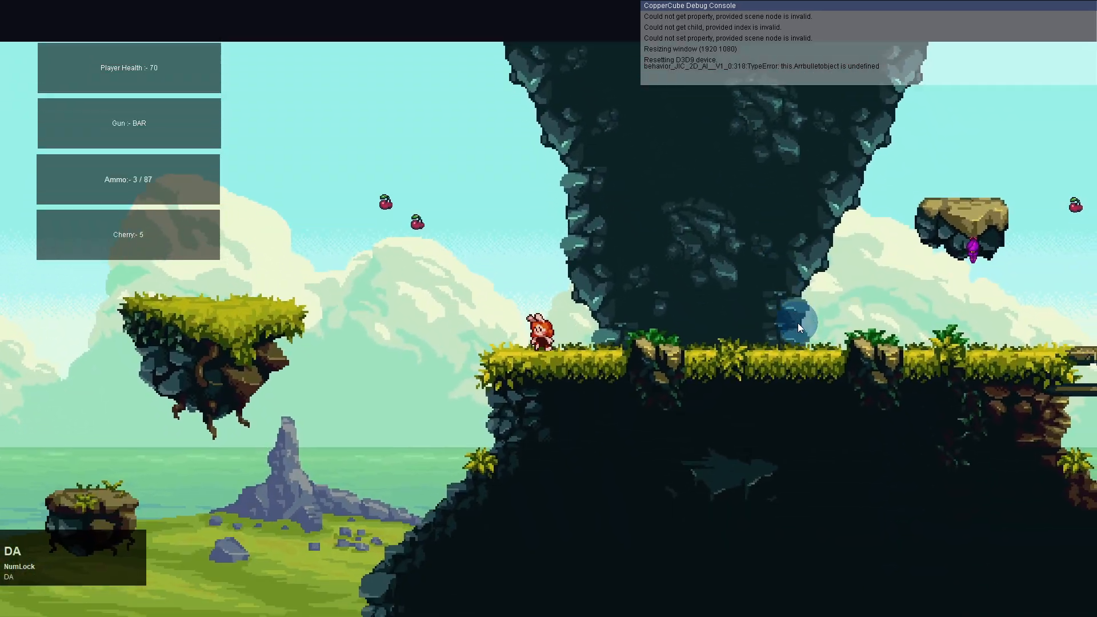
pyautogui.press('space')
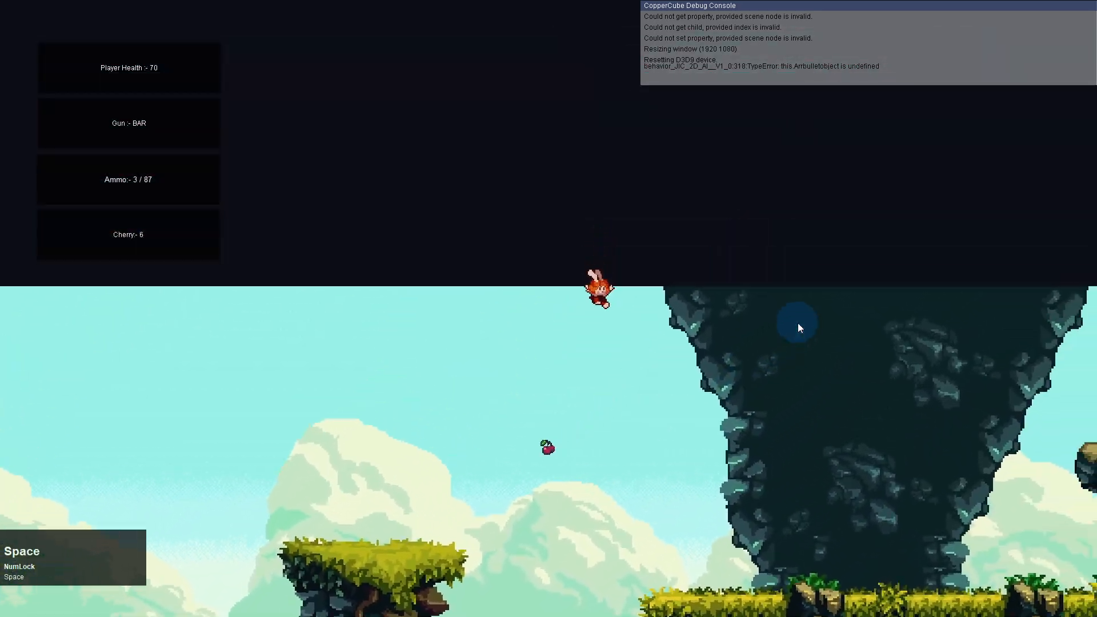
pyautogui.press('d')
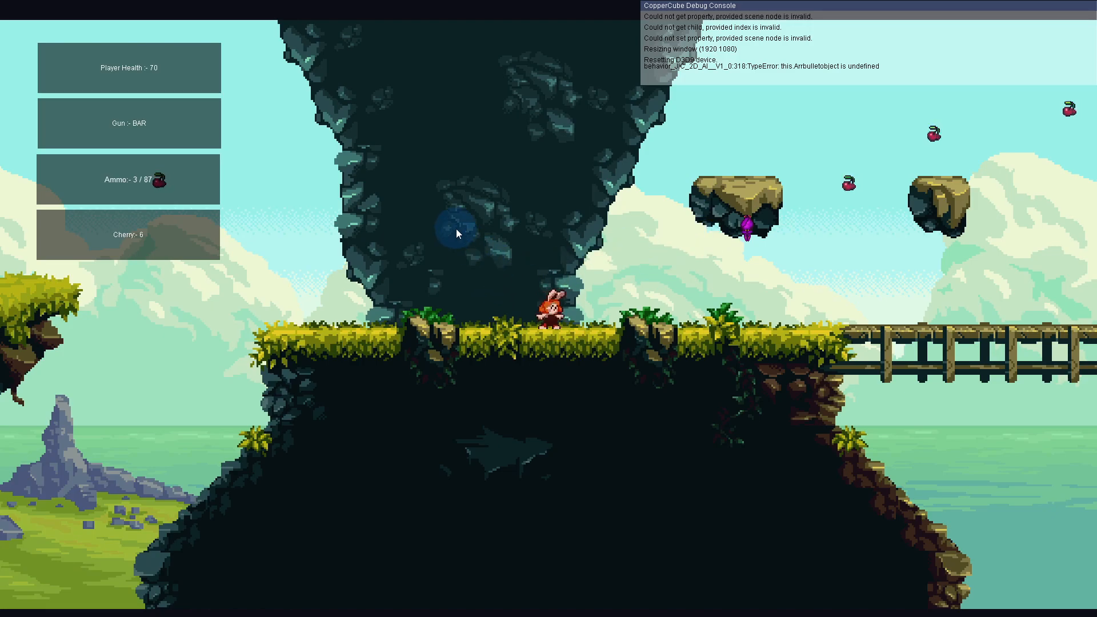
# Approach the bat hanging under the small rock, and retreat to the near edge of the platform.
pyautogui.press('d')
pyautogui.press('a')
pyautogui.press('a')
pyautogui.press('a')
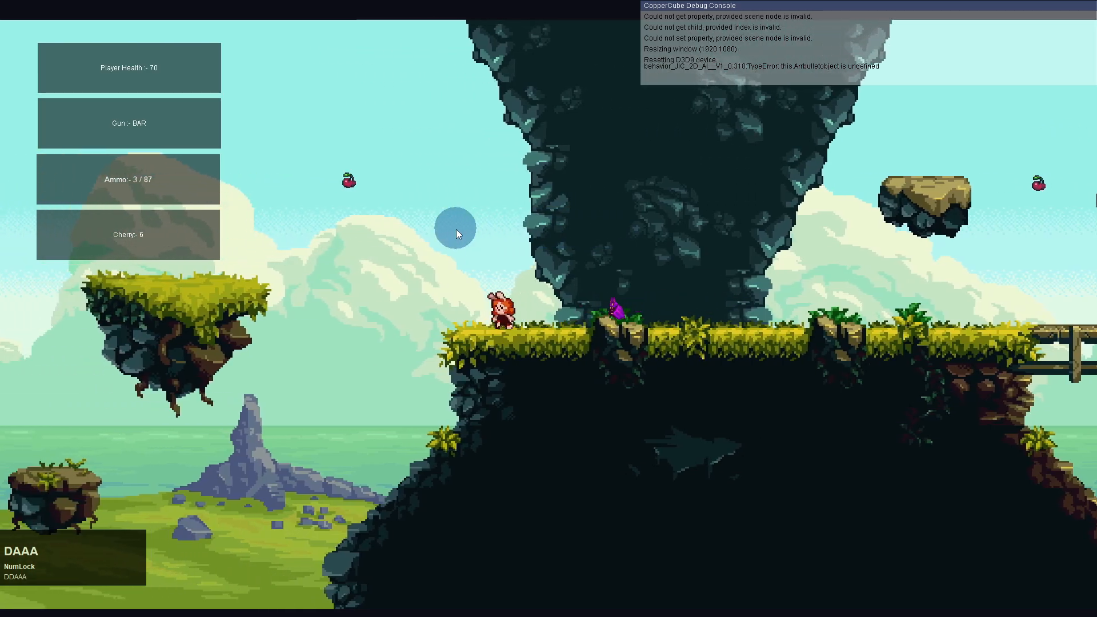
# Jump to collect the remaining cherry above the gap and land back on the platform.
pyautogui.press('space')
pyautogui.press('d')
pyautogui.press('space')
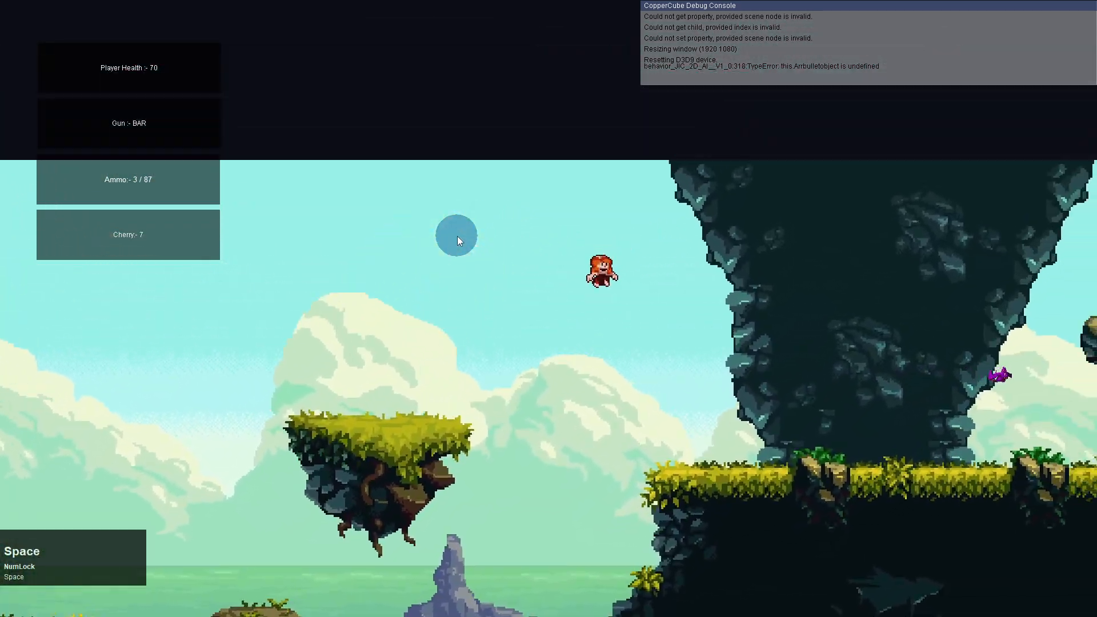
pyautogui.press('a')
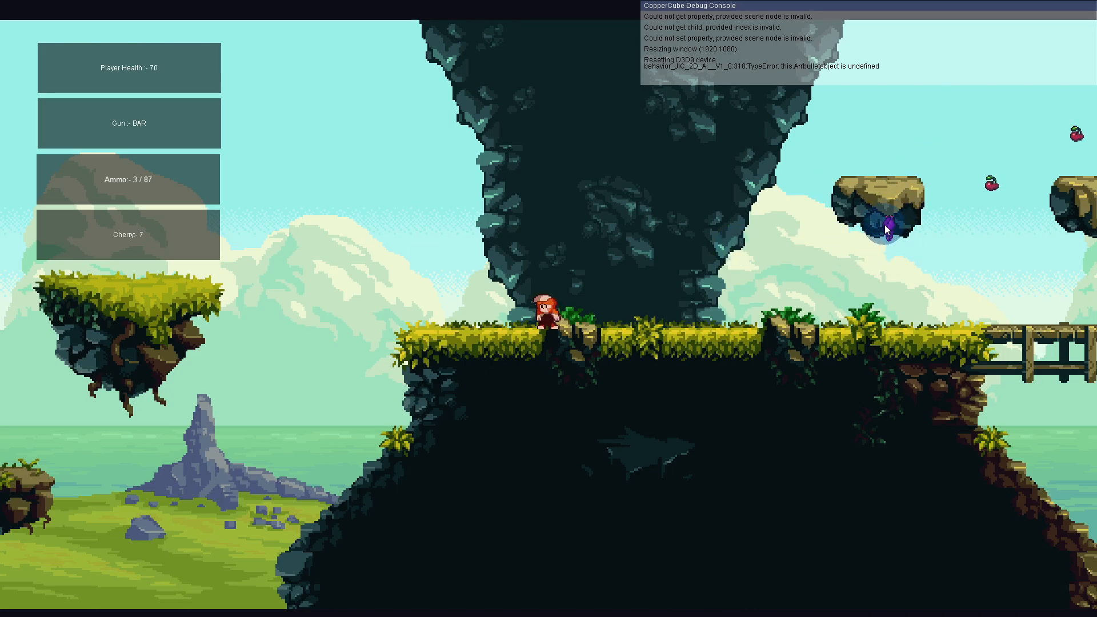
# Approach the hanging bat again to draw it into a chase, and run back to the platform's edge.
pyautogui.press('d')
pyautogui.press('d')
pyautogui.press('a')
pyautogui.press('a')
pyautogui.press('a')
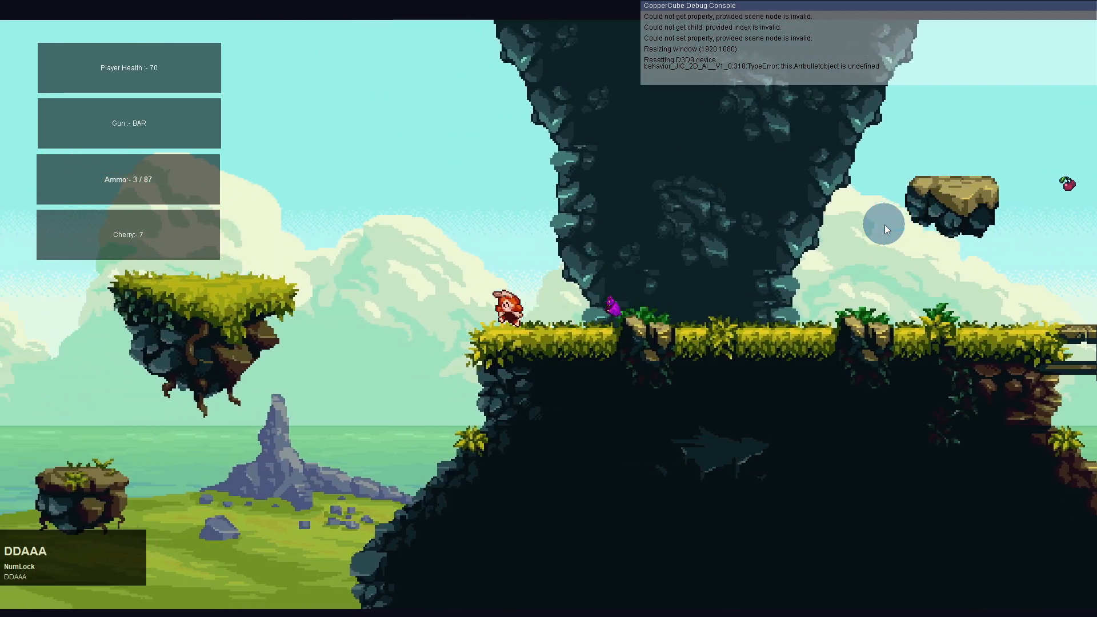
# Flee from the bat by jumping over the floating island to the starting platform.
pyautogui.press('space')
pyautogui.press('a')
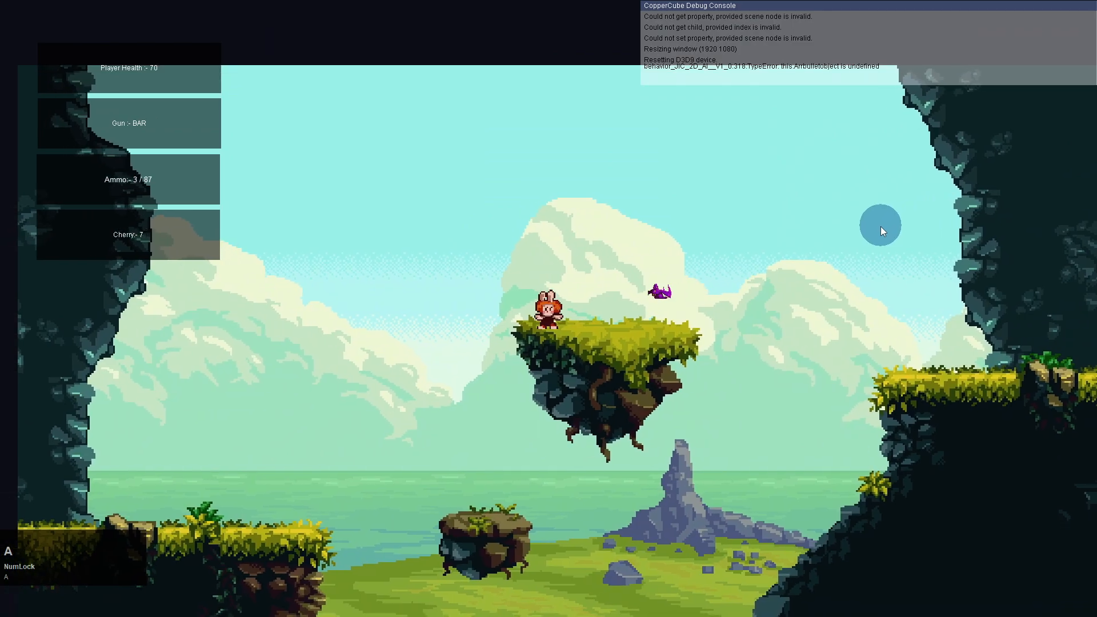
pyautogui.press('space')
pyautogui.press('a')
pyautogui.press('d')
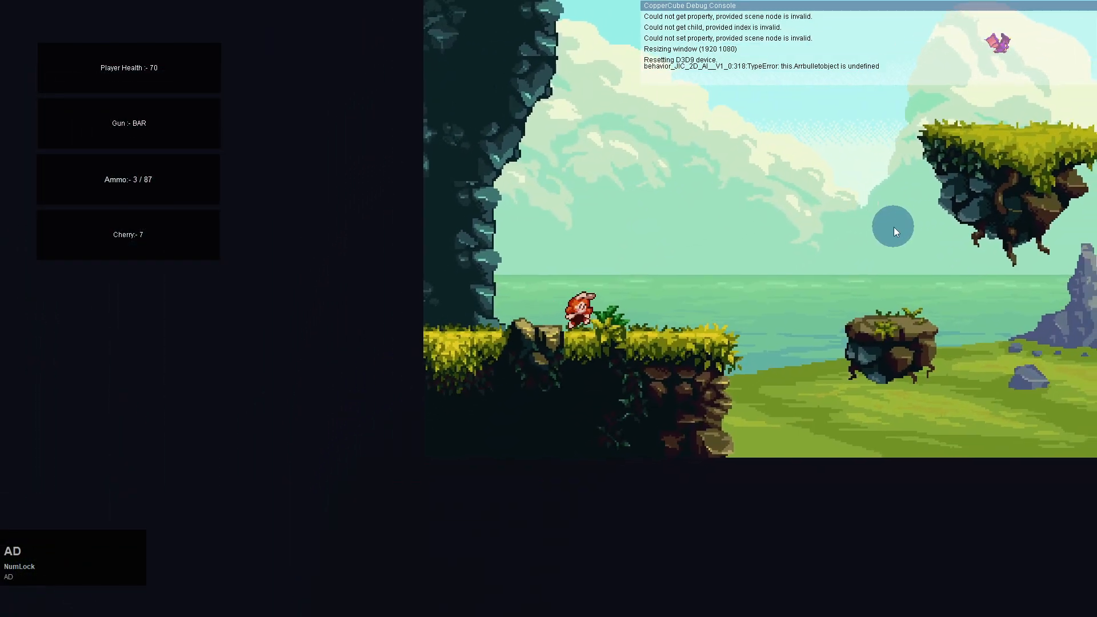
# Jump back to the bat's platform to provoke it, and escape again to the starting platform.
pyautogui.press('space')
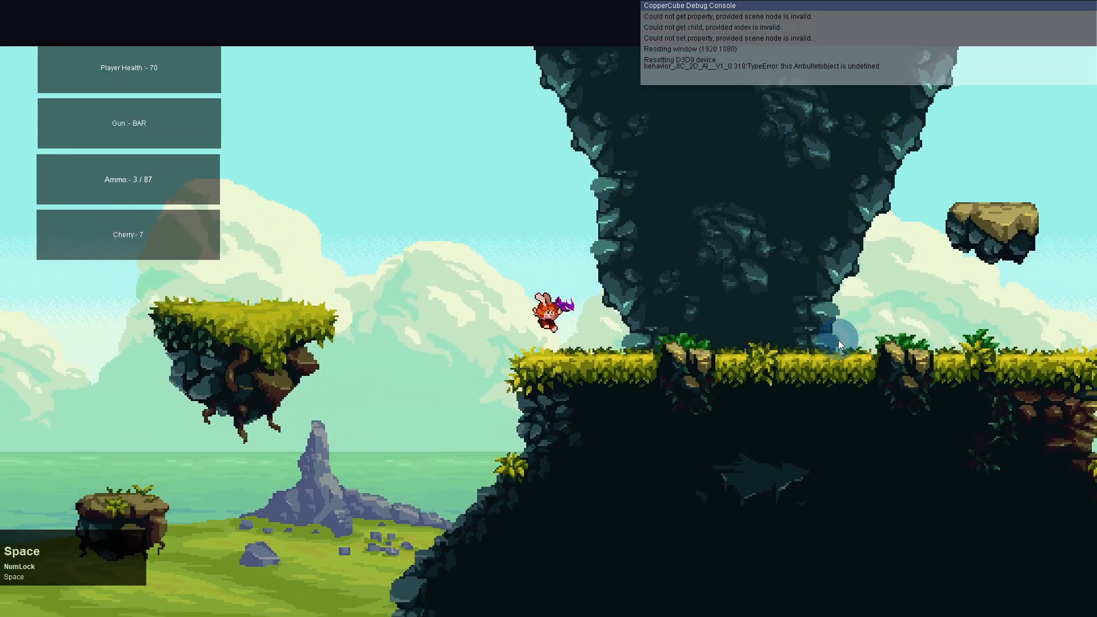
pyautogui.press('a')
pyautogui.press('space')
pyautogui.press('space')
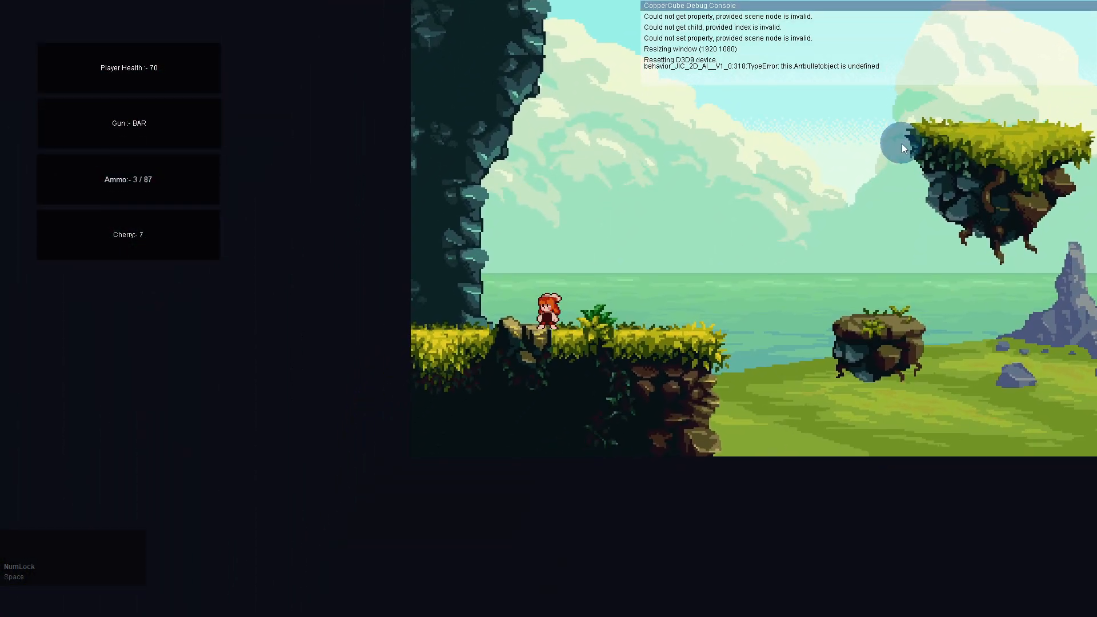
# Return the player to the bat's platform and shoot once at the bat hanging under the small rock.
pyautogui.press('d')
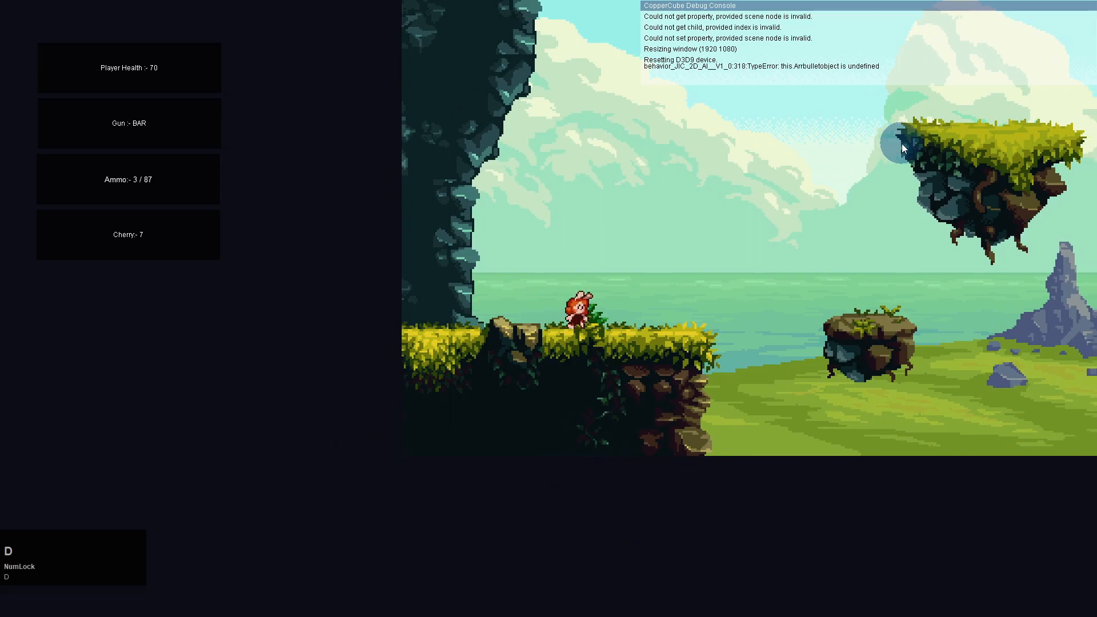
pyautogui.press('space')
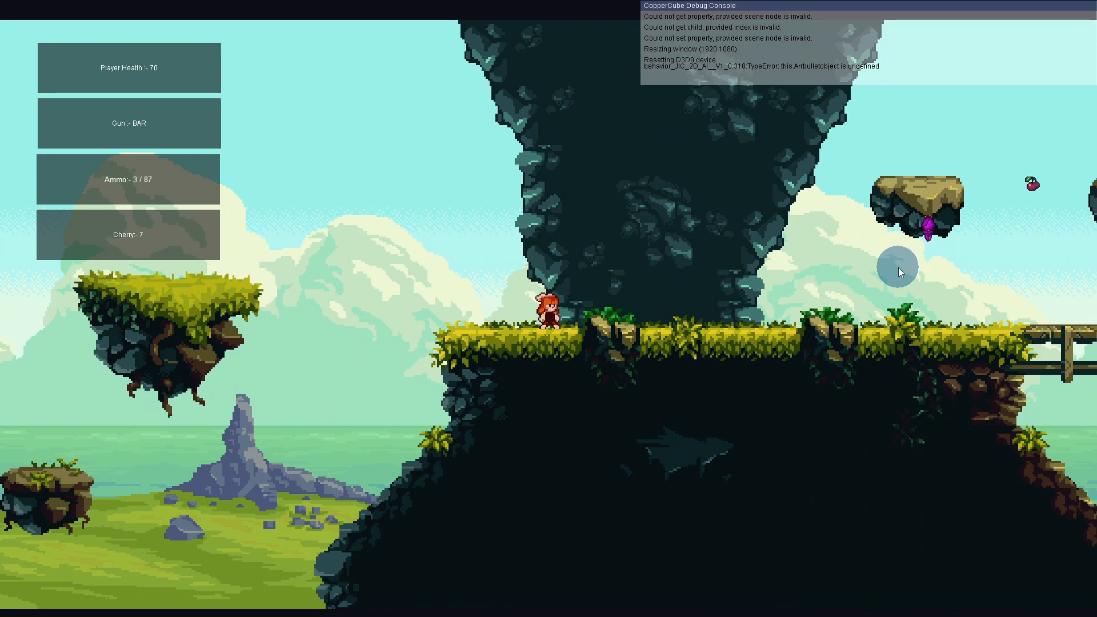
pyautogui.press('a')
pyautogui.press('d')
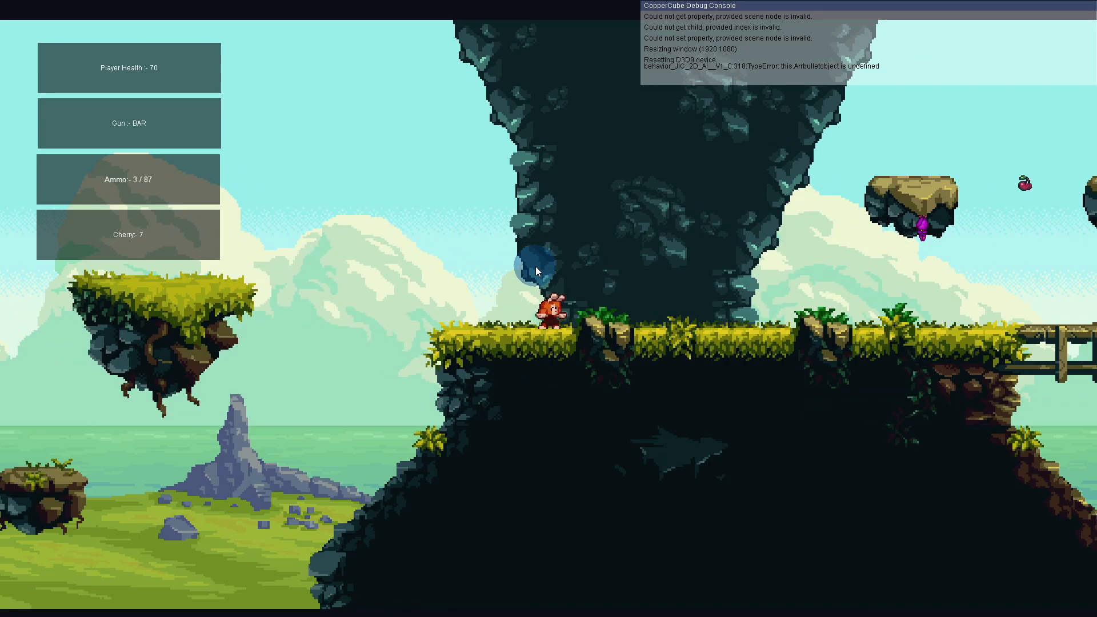
pyautogui.press('d')
pyautogui.click(857, 221)
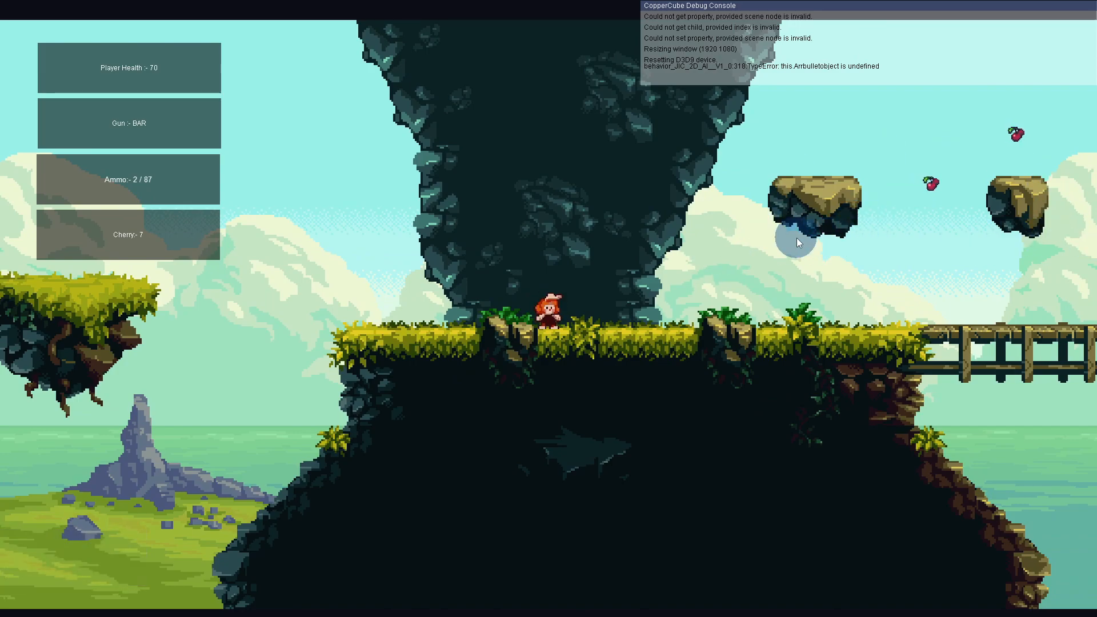
# Move the player along the platform and jump onto the first small floating rock.
pyautogui.press('d')
pyautogui.press('a')
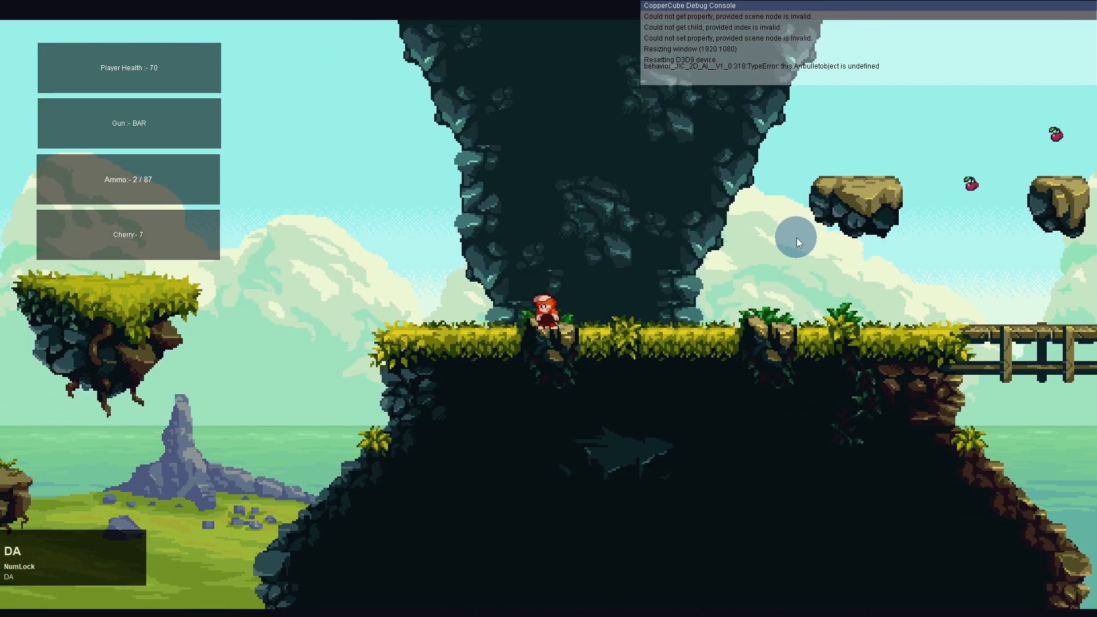
pyautogui.press('d')
pyautogui.press('space')
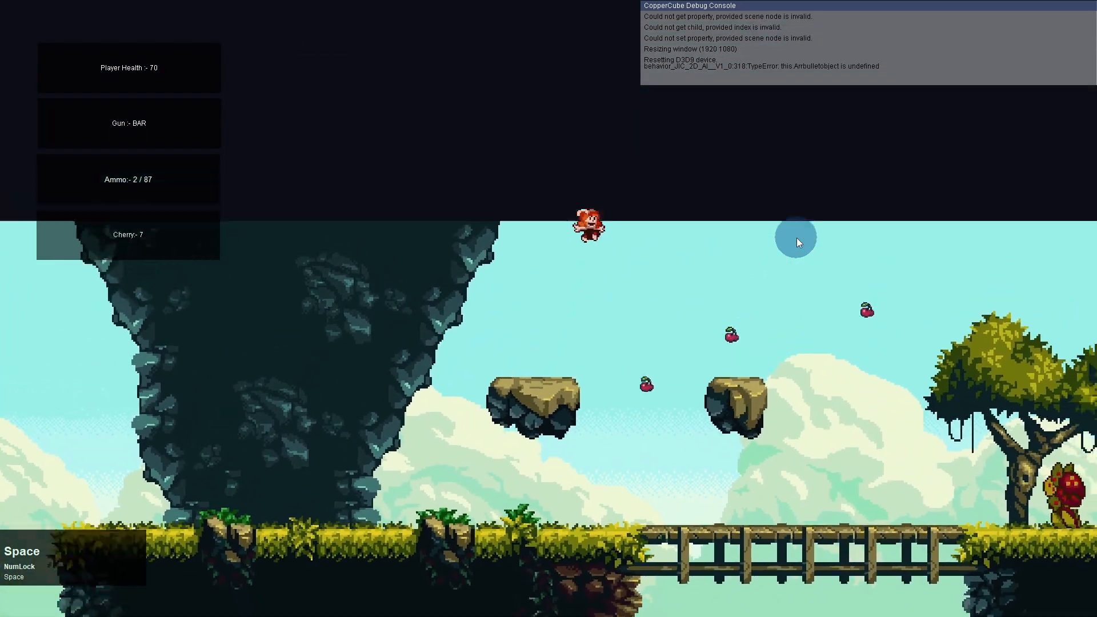
pyautogui.press('a')
pyautogui.press('a')
pyautogui.press('d')
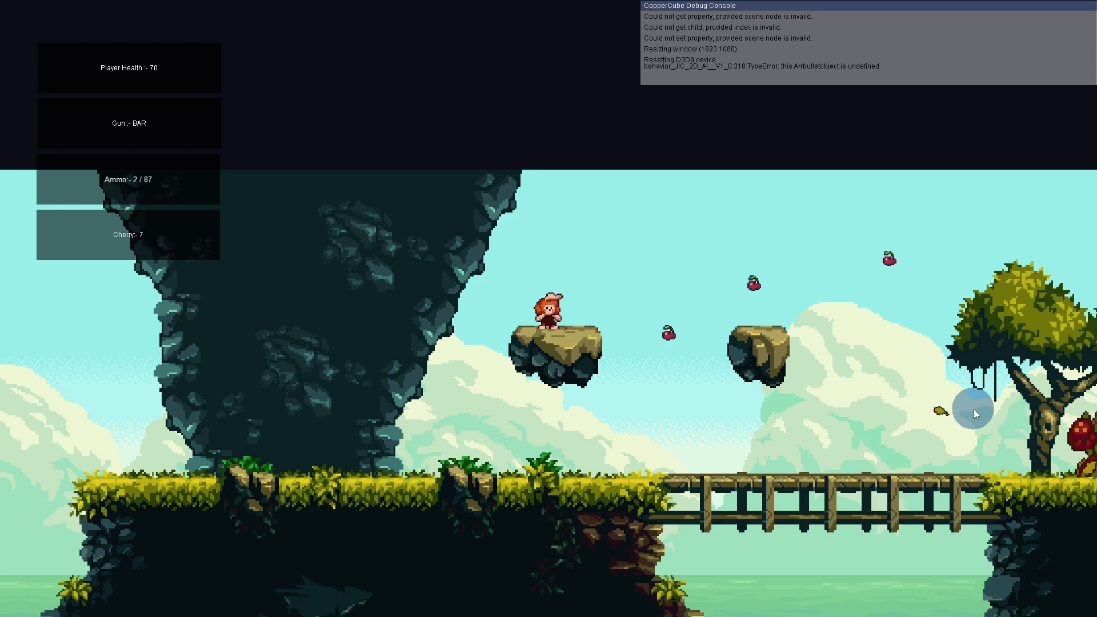
# Dodge the projectiles of the red enemy beside the tree by jumping, and retreat to the ground below.
pyautogui.press('space')
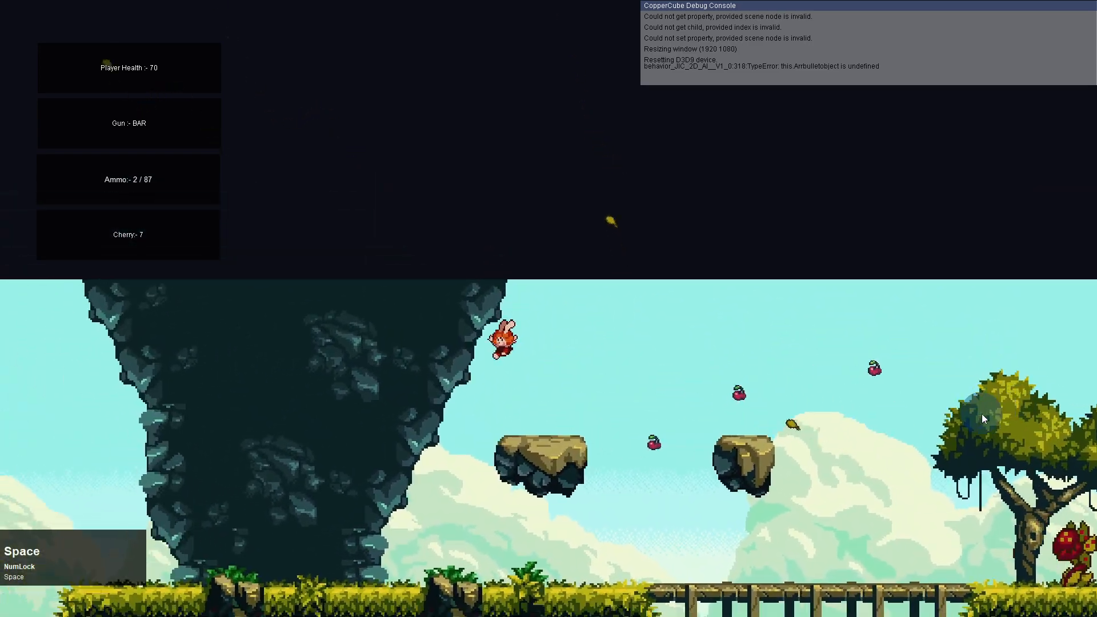
pyautogui.press('a')
pyautogui.press('space')
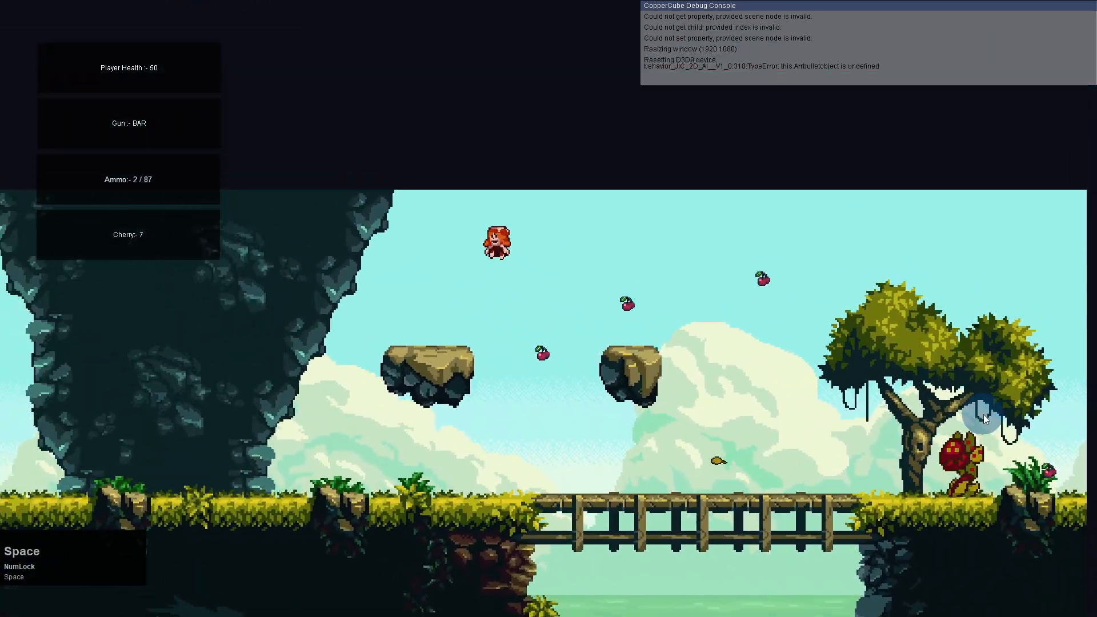
pyautogui.press('d')
pyautogui.press('a')
pyautogui.press('d')
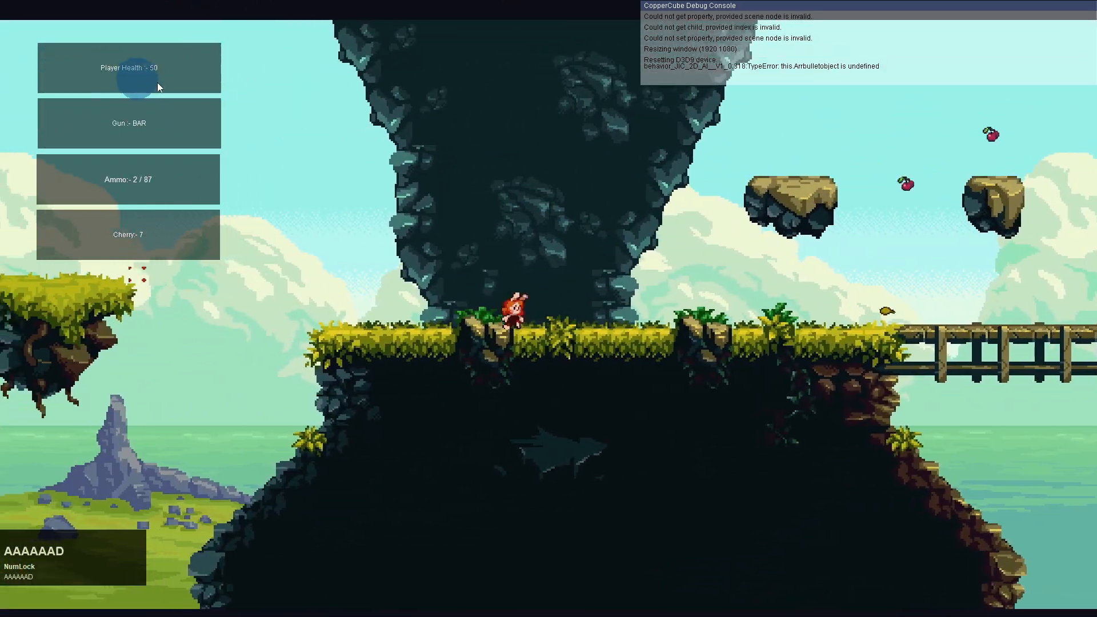
# Jump onto the first small rock, drop down from it, and jump back up to it.
pyautogui.press('space')
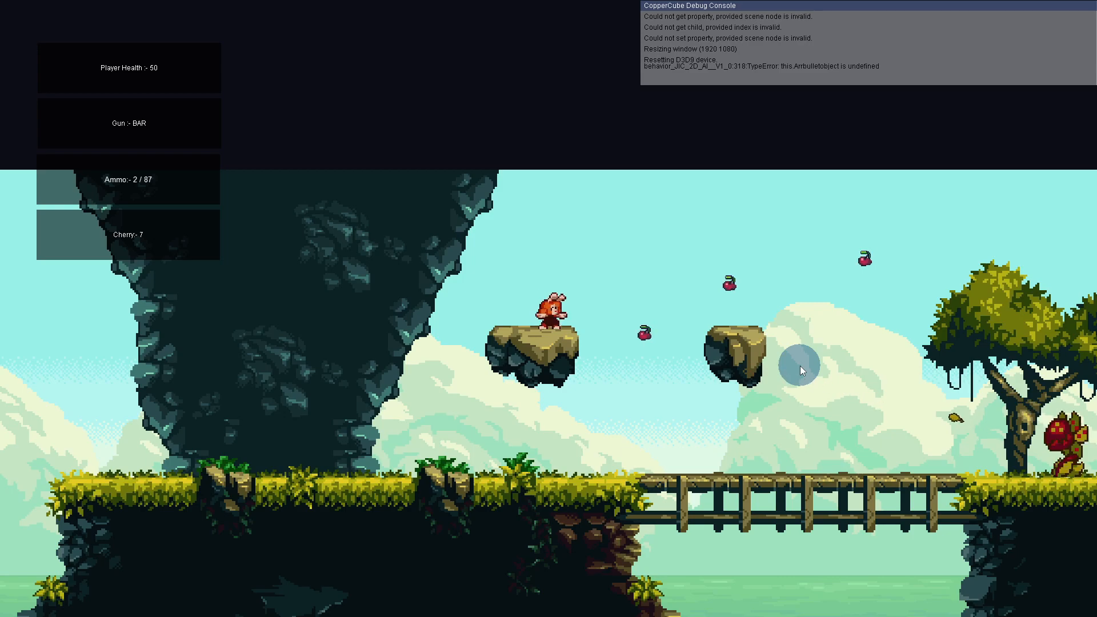
pyautogui.press('a')
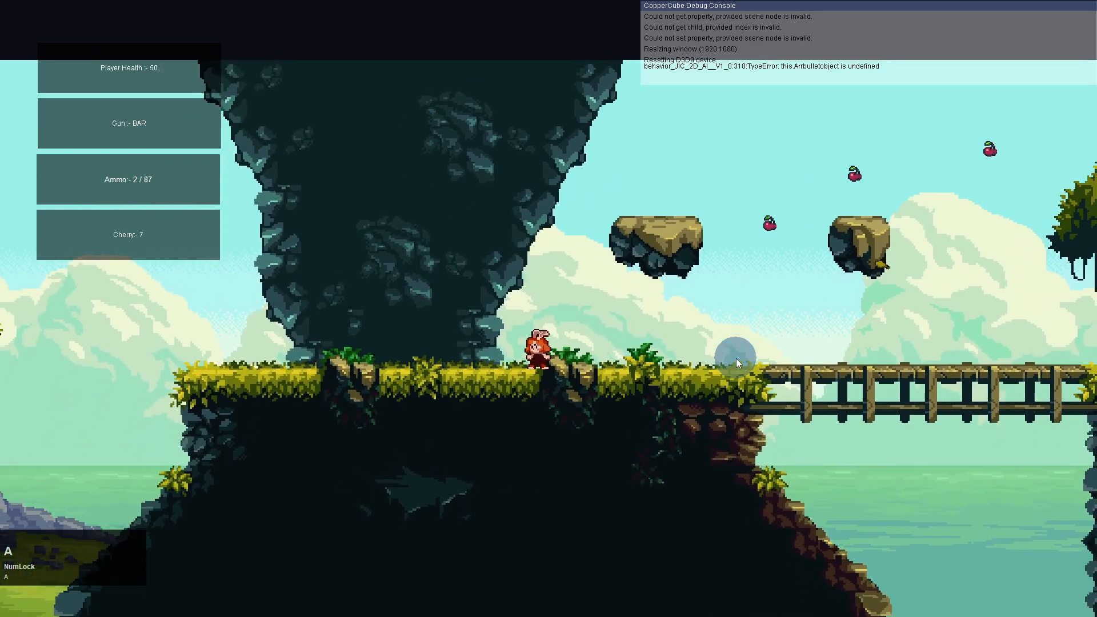
pyautogui.press('d')
pyautogui.press('space')
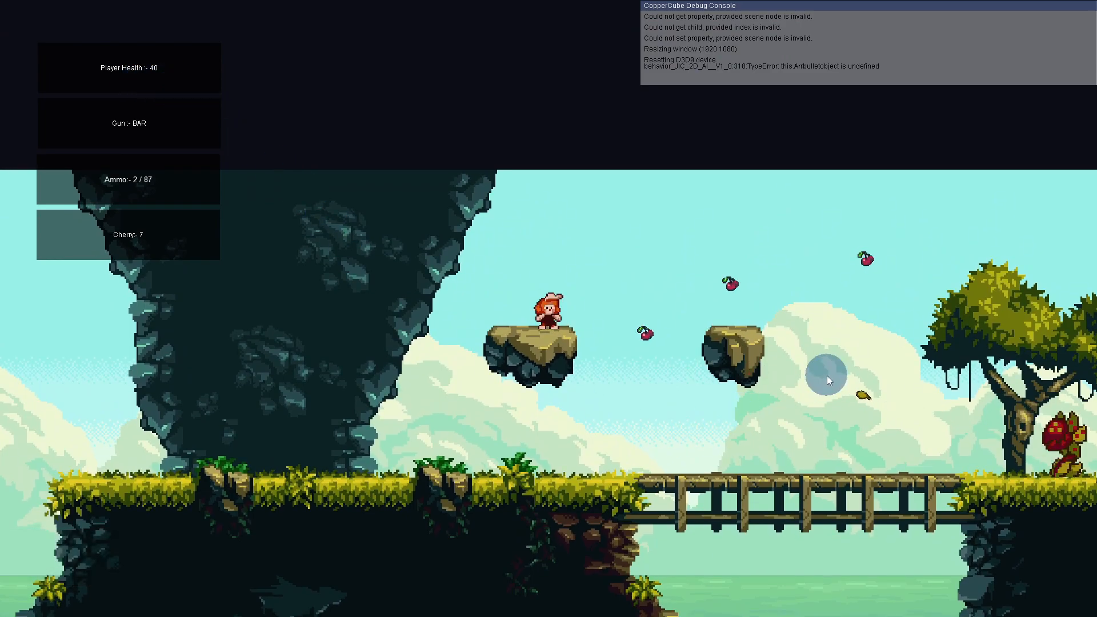
# Jump to the second small rock, shoot twice at the red enemy, and return to the first rock collecting a cherry.
pyautogui.press('space')
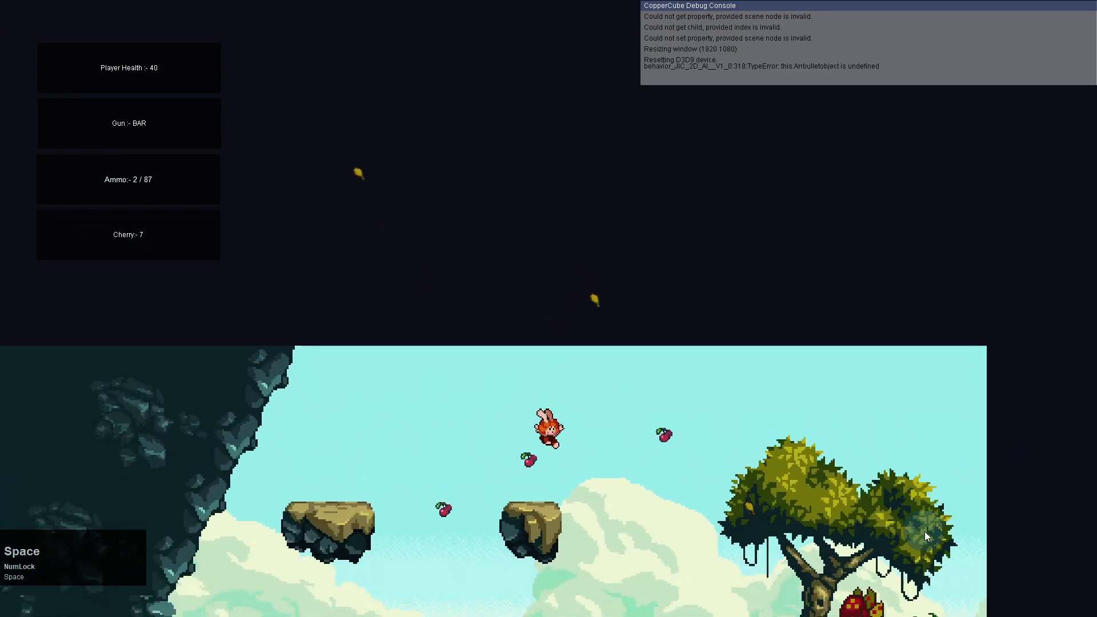
pyautogui.click(925, 531)
pyautogui.click(911, 447)
pyautogui.press('a')
pyautogui.press('a')
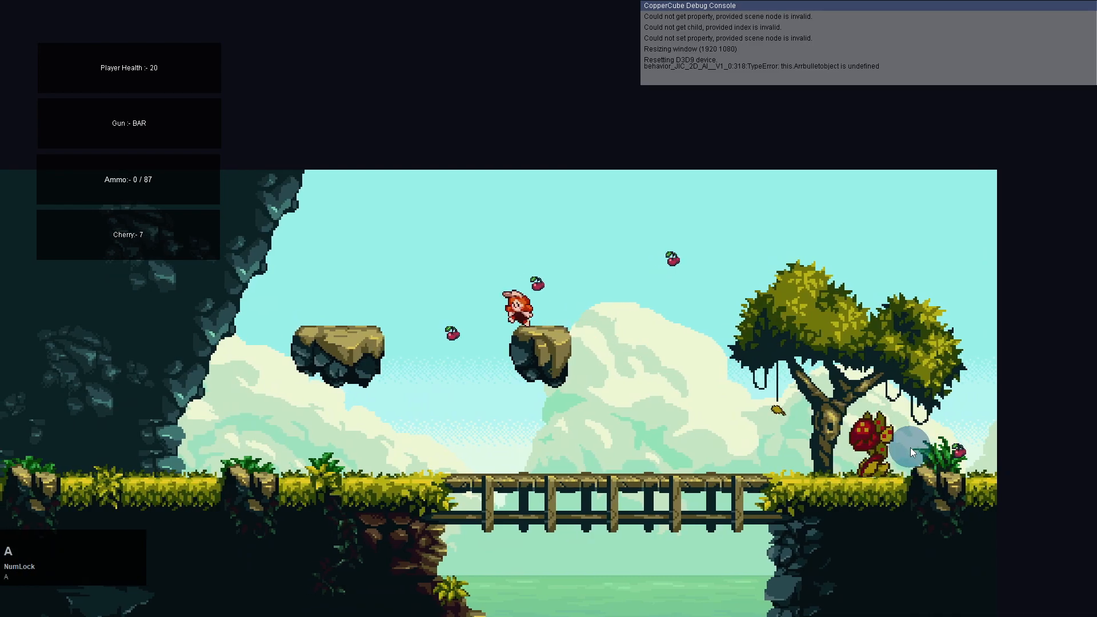
pyautogui.press('space')
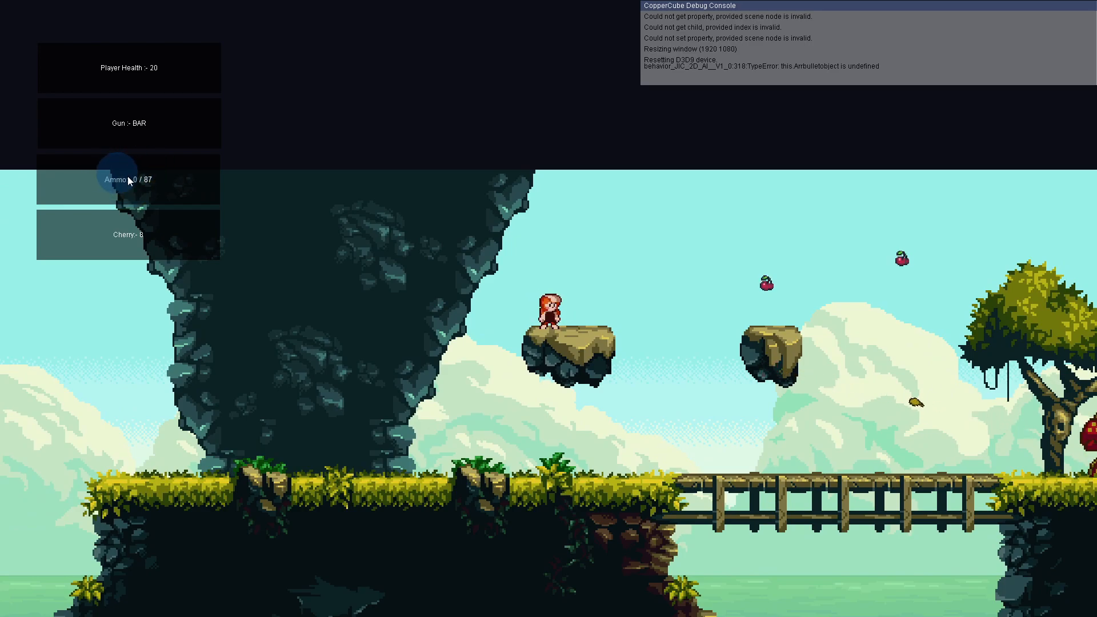
# Reload the BAR gun, and fire one shot towards the red enemy while jumping off the first rock.
pyautogui.press('r')
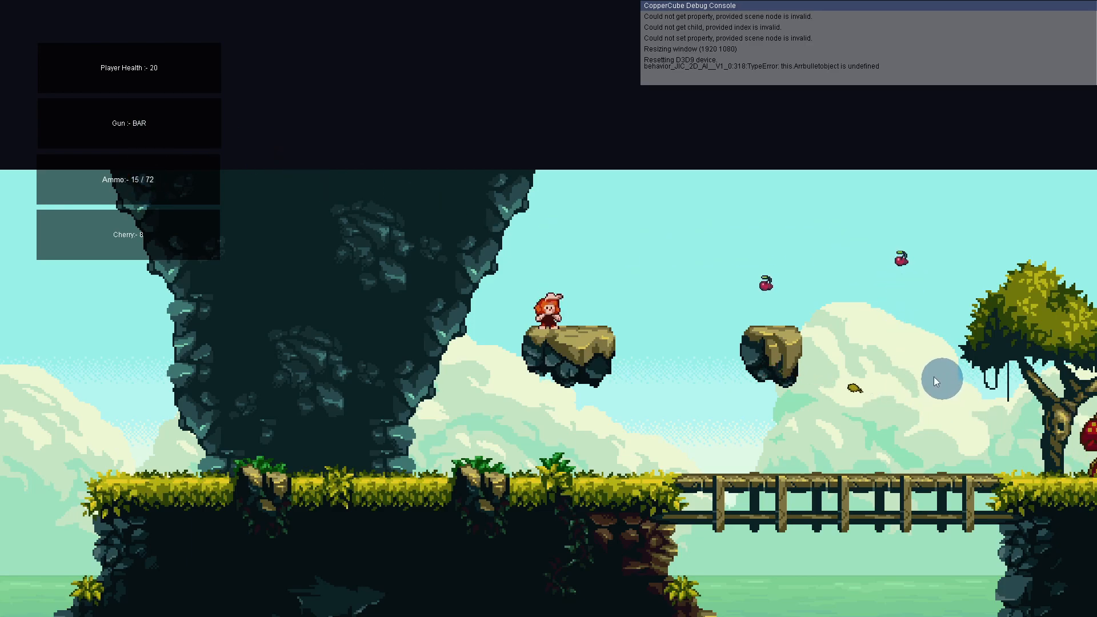
pyautogui.press('a')
pyautogui.press('d')
pyautogui.press('a')
pyautogui.click(986, 311)
pyautogui.press('space')
pyautogui.press('d')
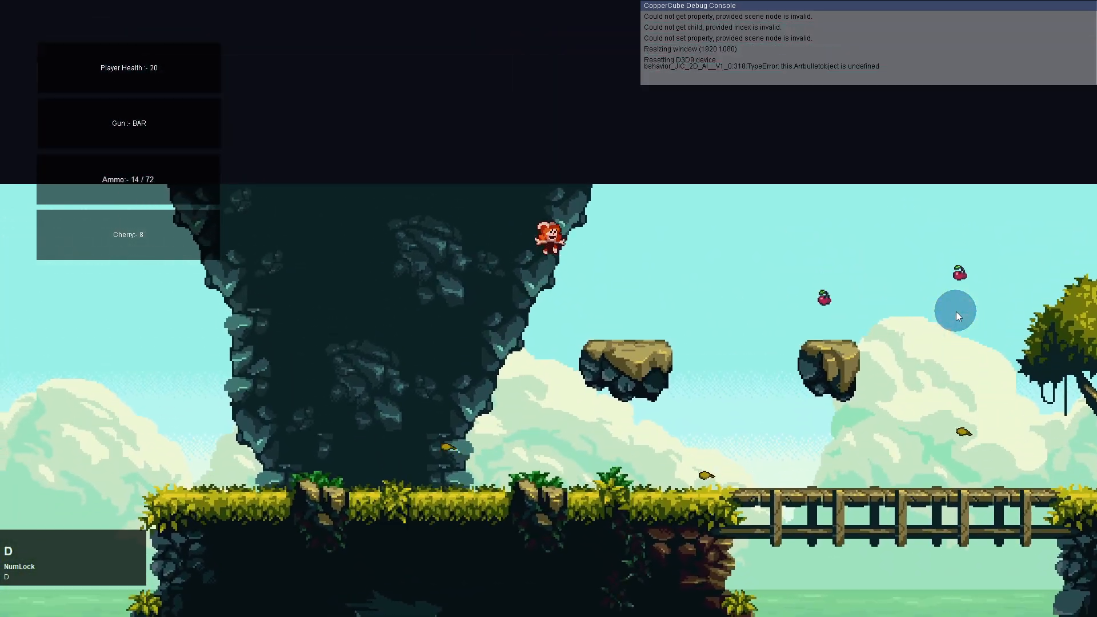
# Fire two more shots at the red enemy while jumping back and forth to dodge its projectiles.
pyautogui.press('space')
pyautogui.click(1003, 558)
pyautogui.press('a')
pyautogui.click(863, 304)
pyautogui.press('a')
pyautogui.press('space')
pyautogui.press('d')
pyautogui.press('a')
pyautogui.press('space')
pyautogui.press('d')
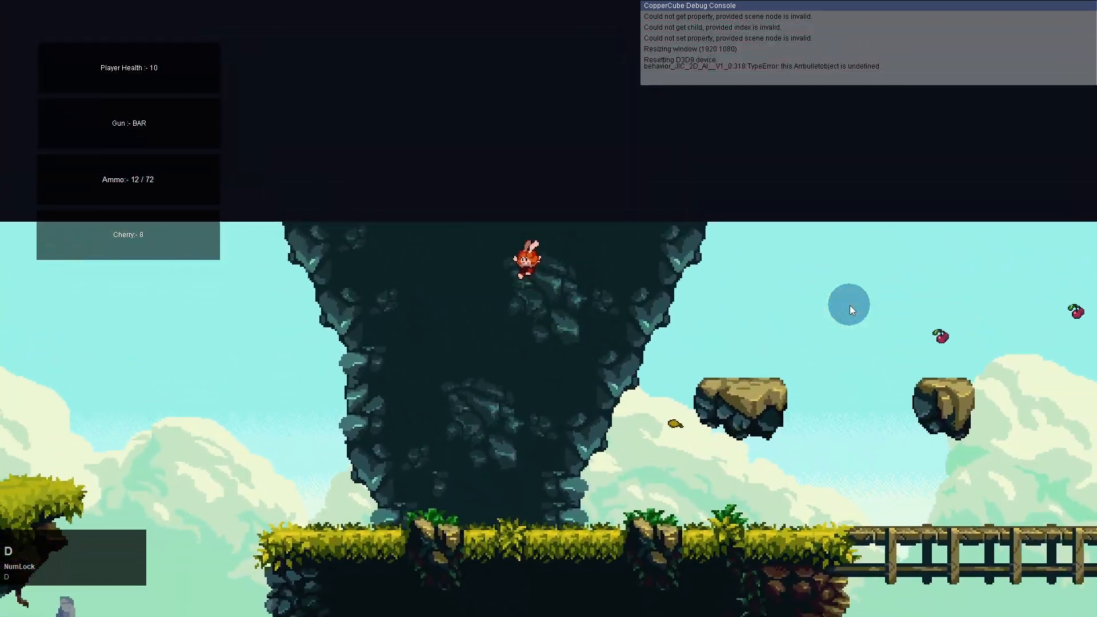
# Run across the bridge past the tree to collect the cherry there, and jump back for the two cherries above the bridge.
pyautogui.press('a')
pyautogui.press('d')
pyautogui.press('d')
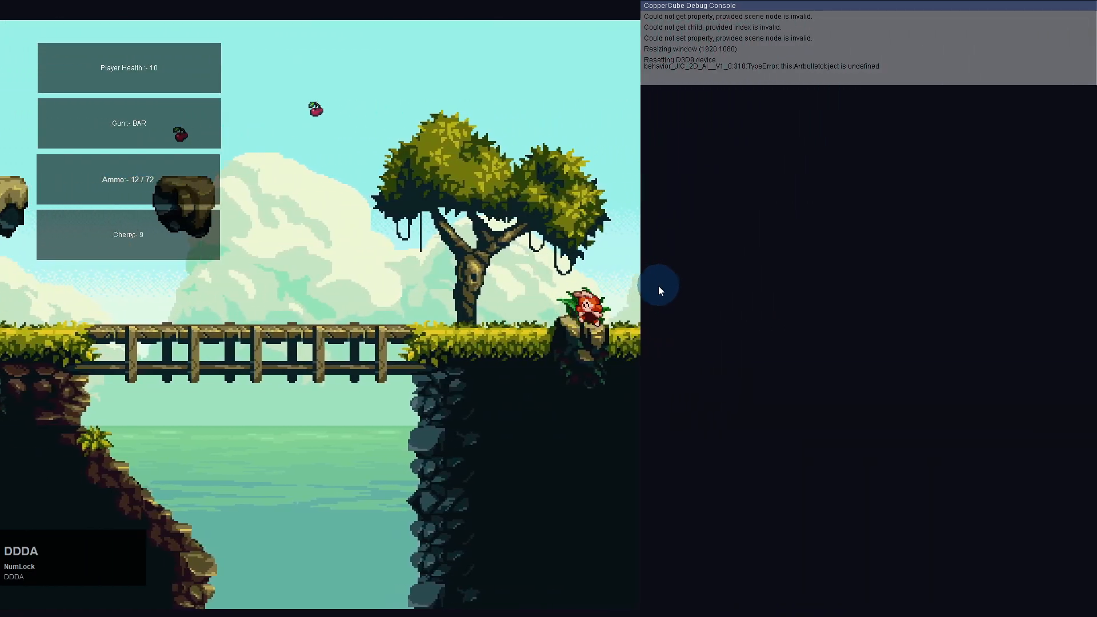
pyautogui.press('a')
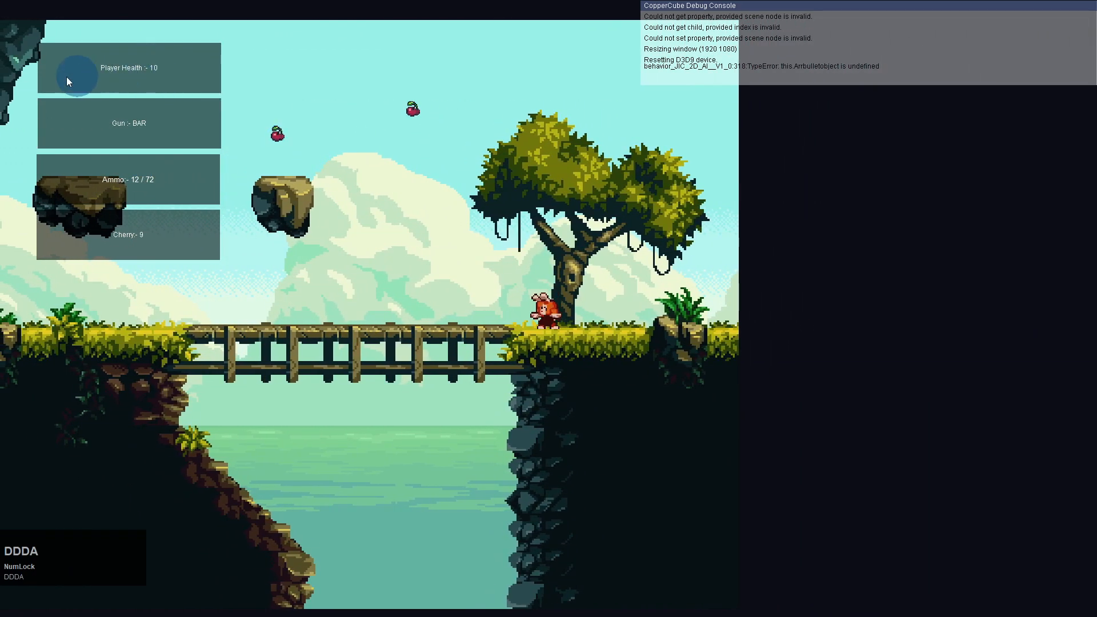
pyautogui.press('space')
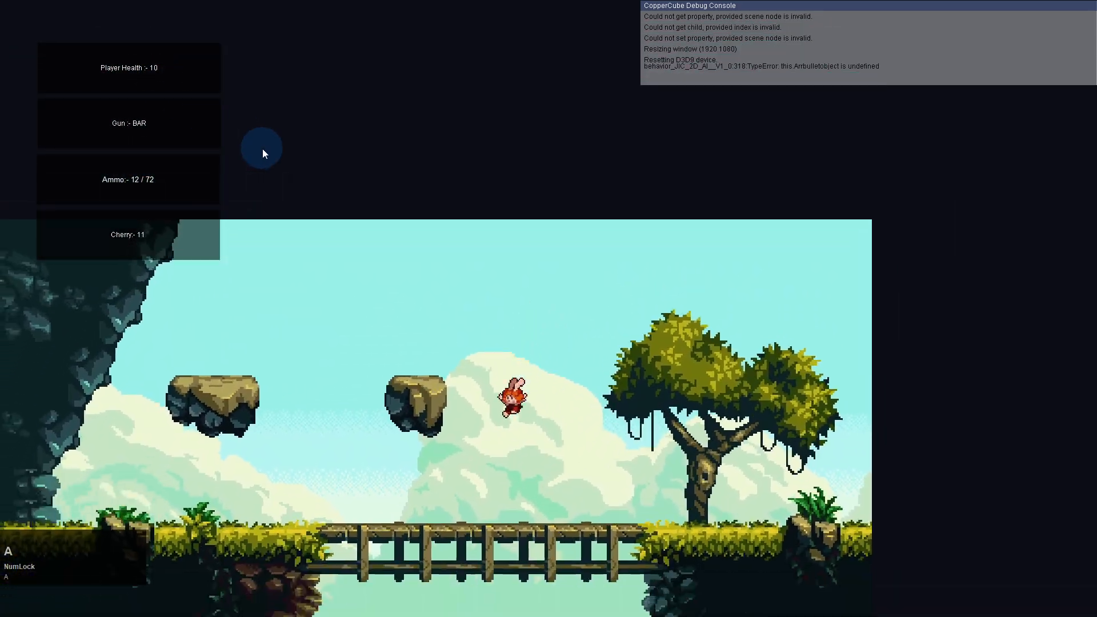
# Run off the bridge to the grass beneath the large rock pillar, pace there, and jump up between the small floating rocks.
pyautogui.press('a')
pyautogui.press('a')
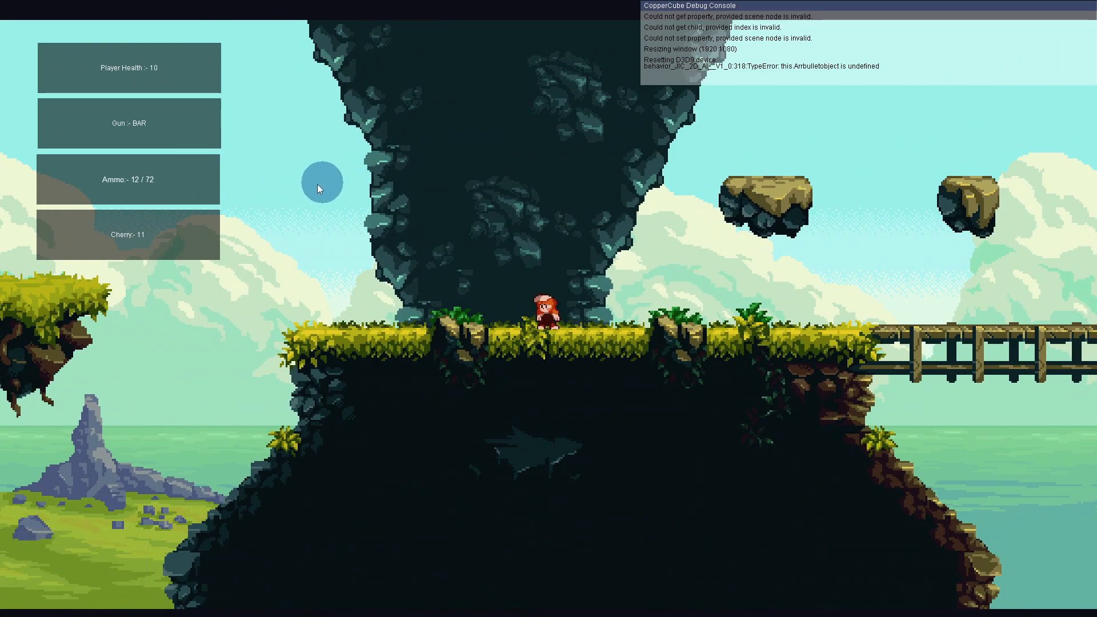
pyautogui.press('a')
pyautogui.press('d')
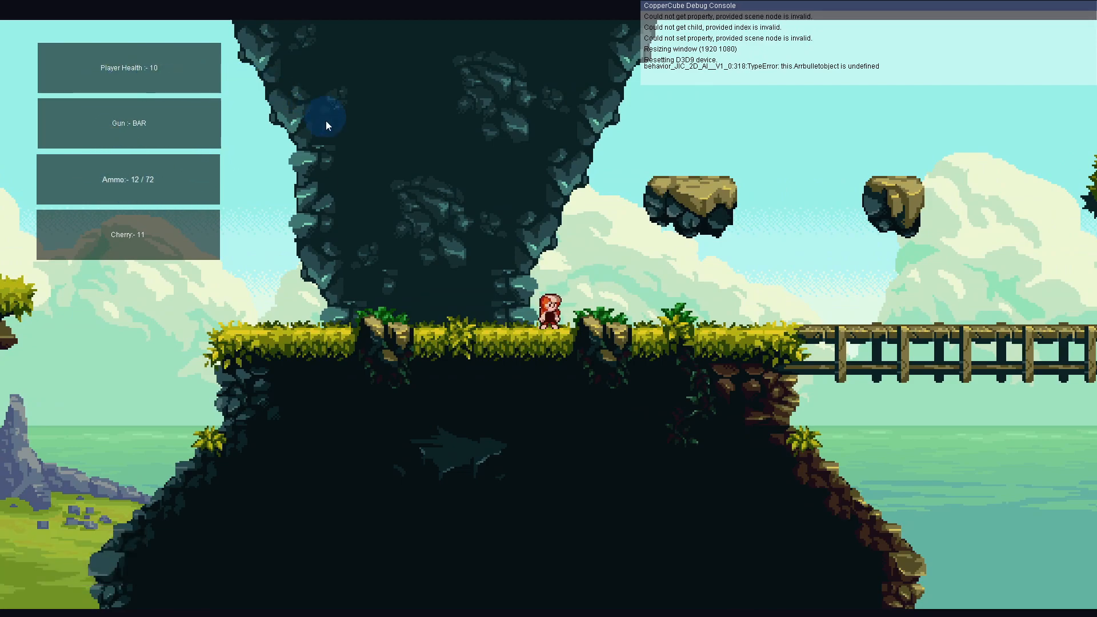
pyautogui.press('a')
pyautogui.press('d')
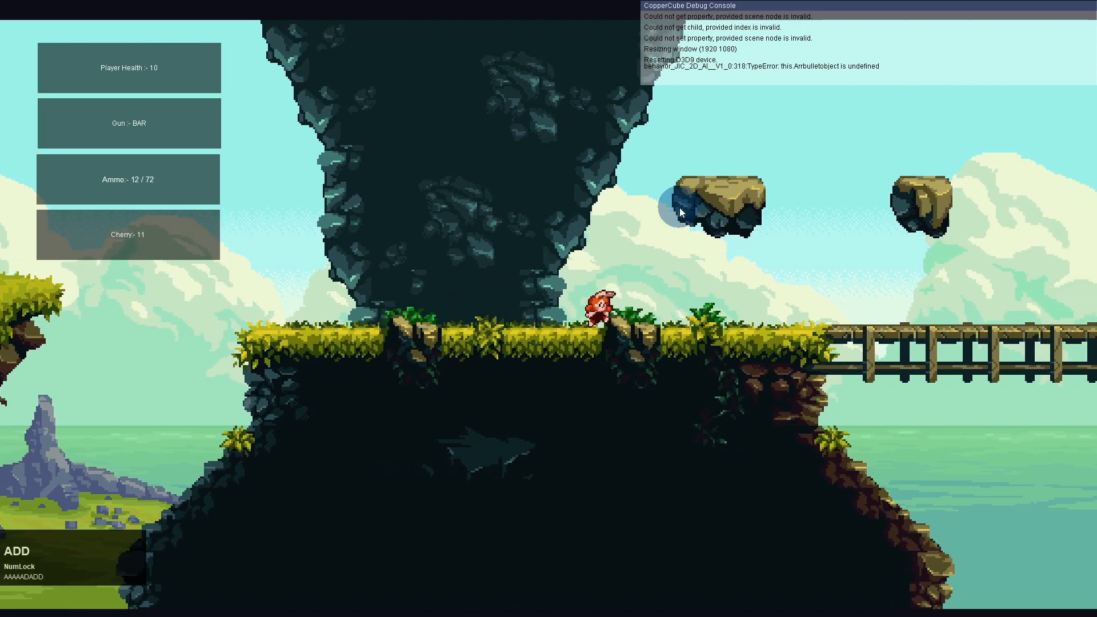
pyautogui.press('space')
pyautogui.press('a')
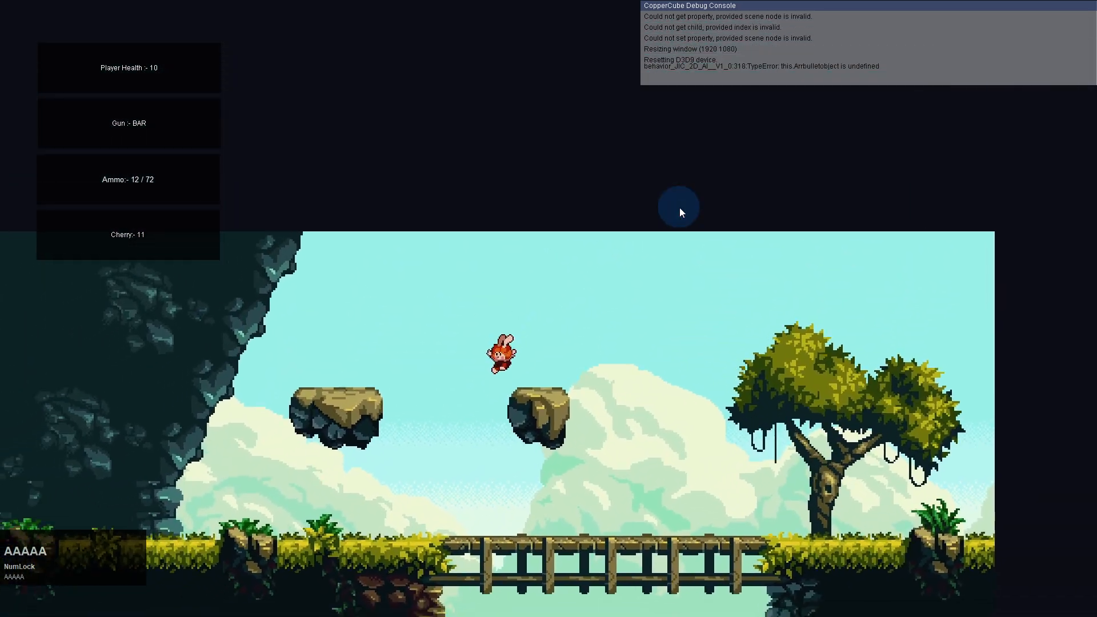
# Fire the twelve loaded BAR rounds up towards the large rock pillar while moving about.
pyautogui.click(680, 208)
pyautogui.click(679, 206)
pyautogui.click(625, 161)
pyautogui.click(526, 118)
pyautogui.click(473, 116)
pyautogui.click(430, 124)
pyautogui.press('d')
pyautogui.click(413, 129)
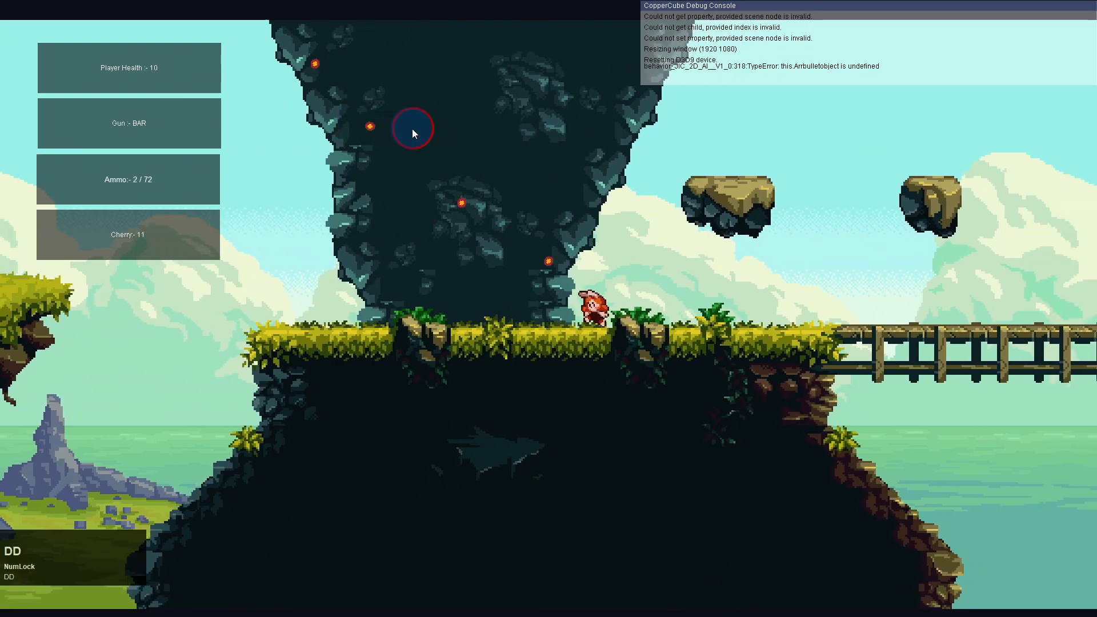
pyautogui.click(426, 160)
pyautogui.click(507, 122)
pyautogui.press('s')
pyautogui.press('s')
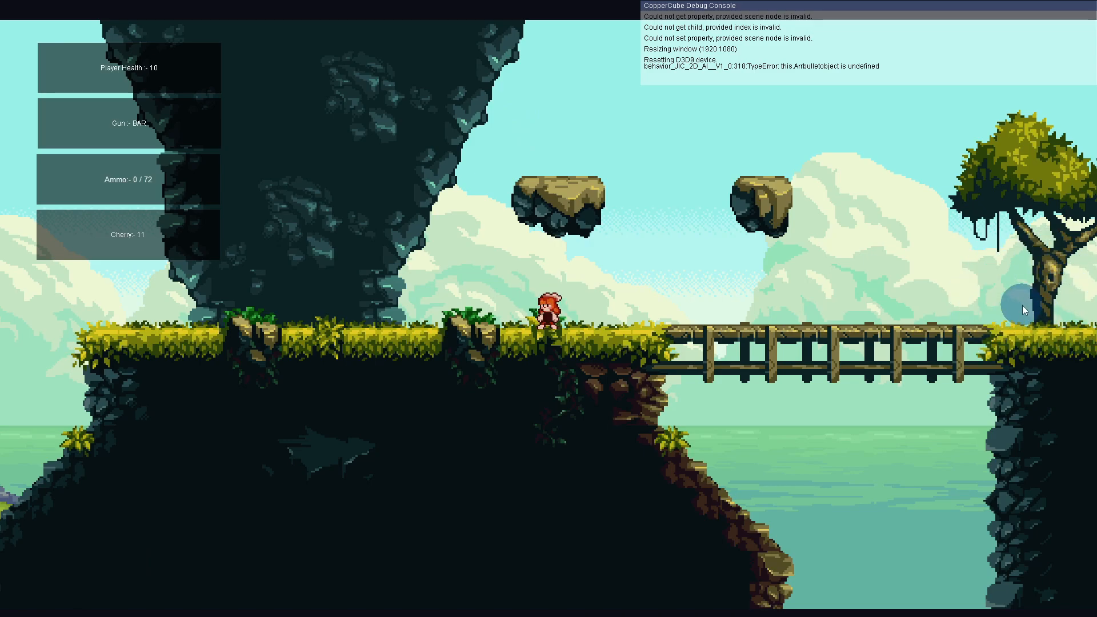
# Run and jump to the floating grass island, return to the pillar ground, and run along the grass there.
pyautogui.press('a')
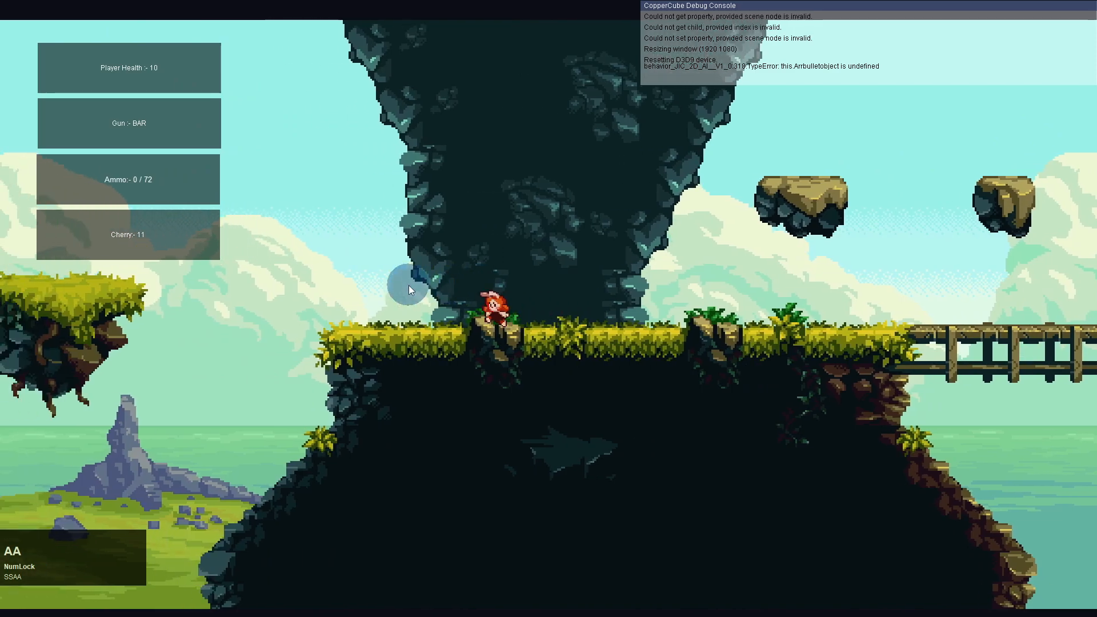
pyautogui.press('space')
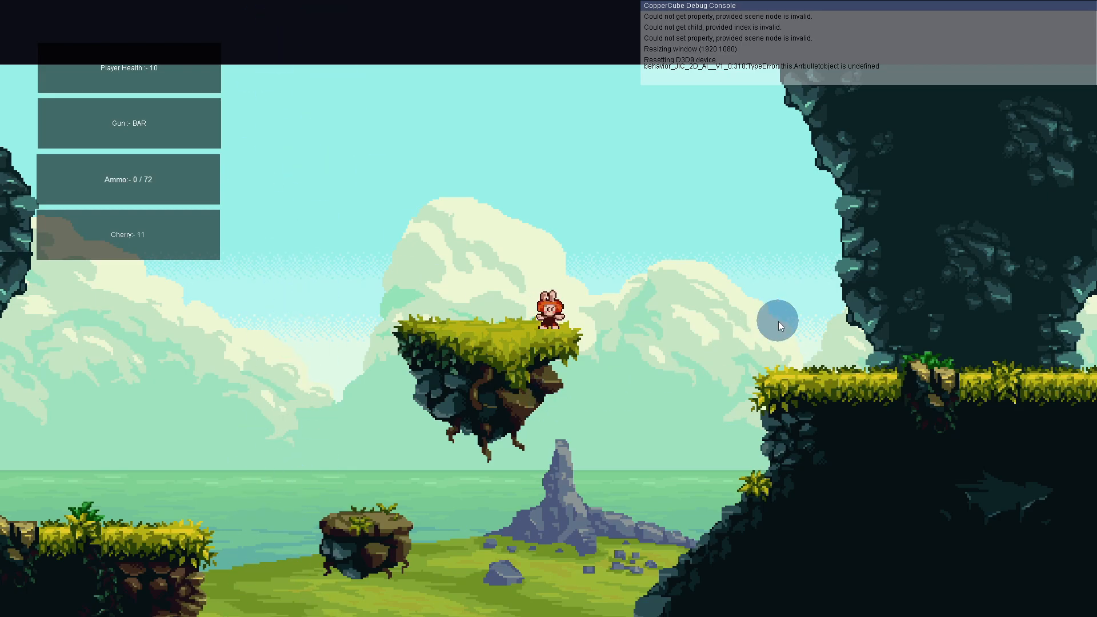
pyautogui.press('space')
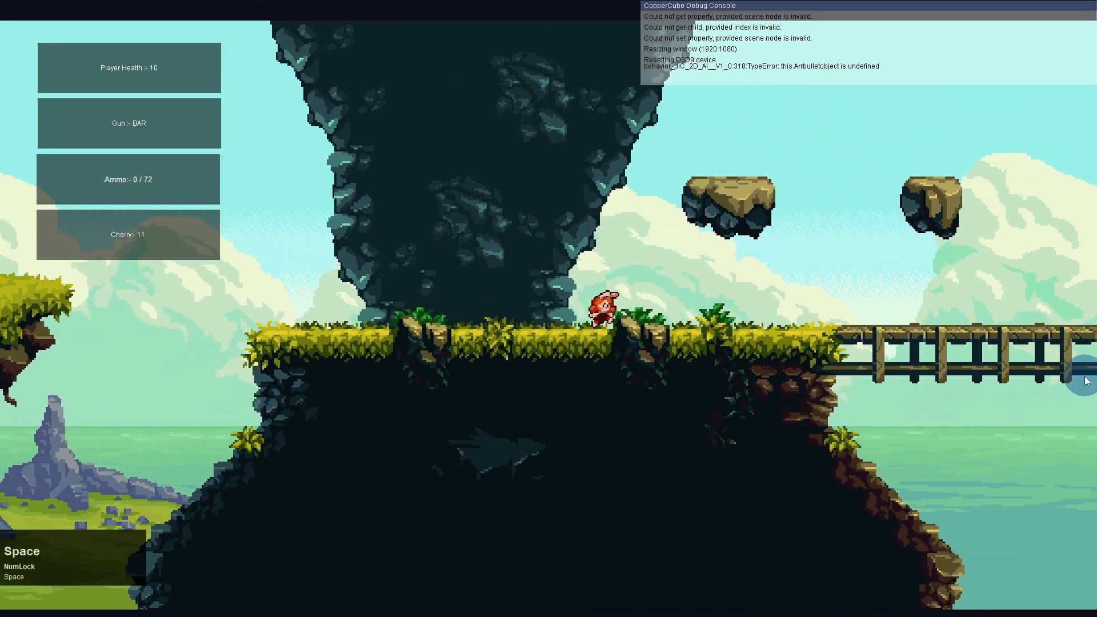
pyautogui.press('a')
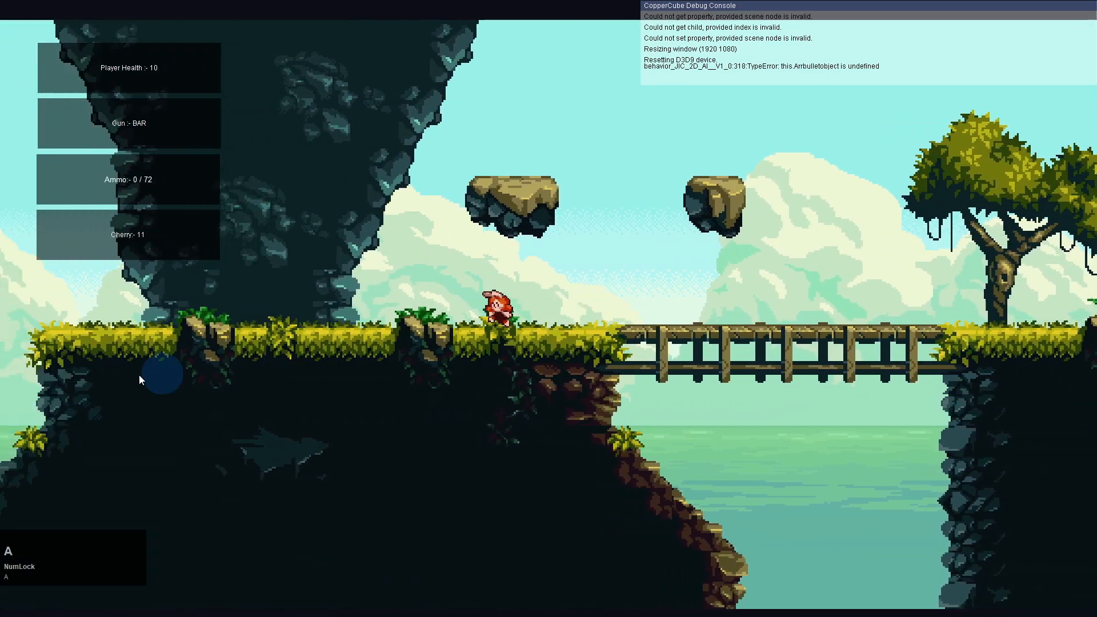
pyautogui.press('a')
pyautogui.press('a')
pyautogui.press('a')
pyautogui.press('a')
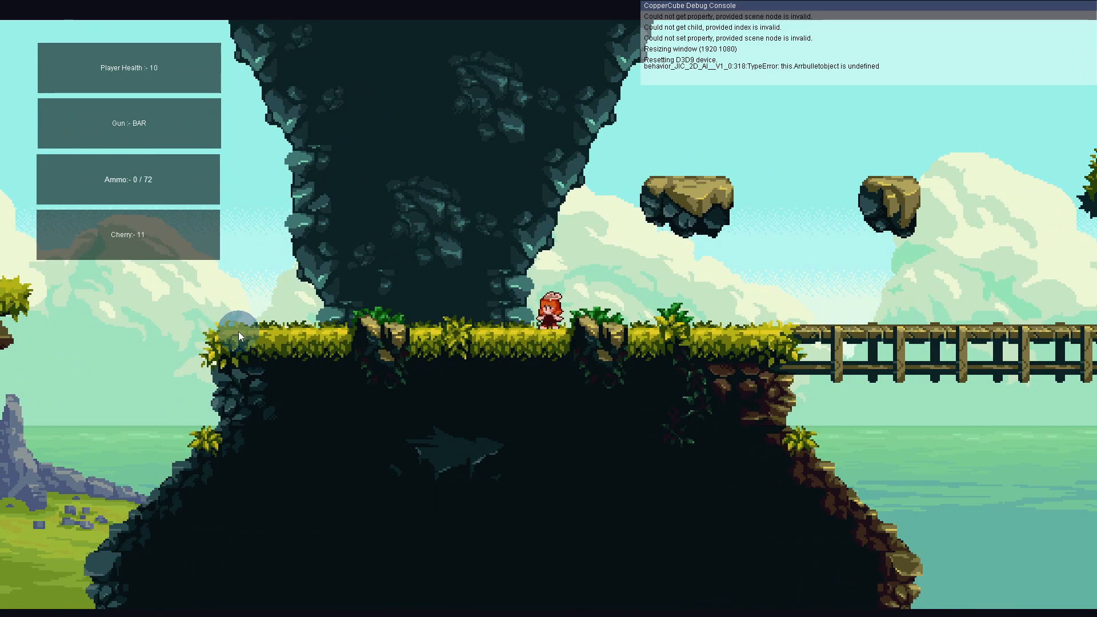
# Run from the grass beneath the large rock pillar to the middle of the bridge.
pyautogui.press('d')
pyautogui.press('d')
pyautogui.press('d')
pyautogui.press('d')
pyautogui.press('d')
pyautogui.press('d')
pyautogui.press('d')
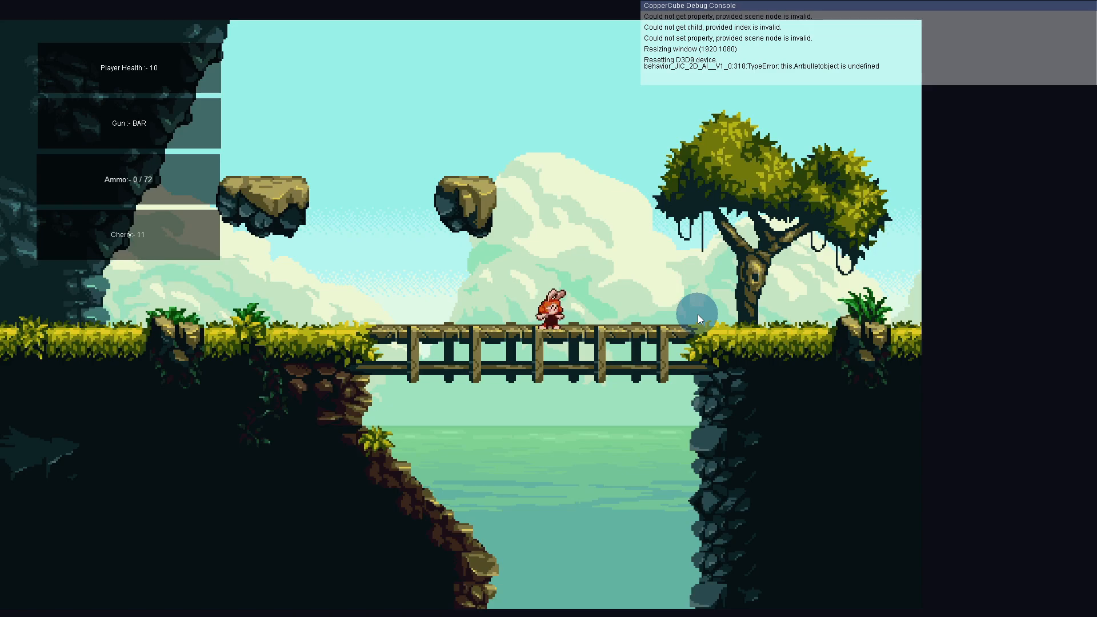
# Run back from the bridge to the grass beneath the large rock pillar.
pyautogui.press('a')
pyautogui.press('a')
pyautogui.press('a')
pyautogui.press('a')
pyautogui.press('a')
pyautogui.press('a')
pyautogui.press('a')
pyautogui.press('a')
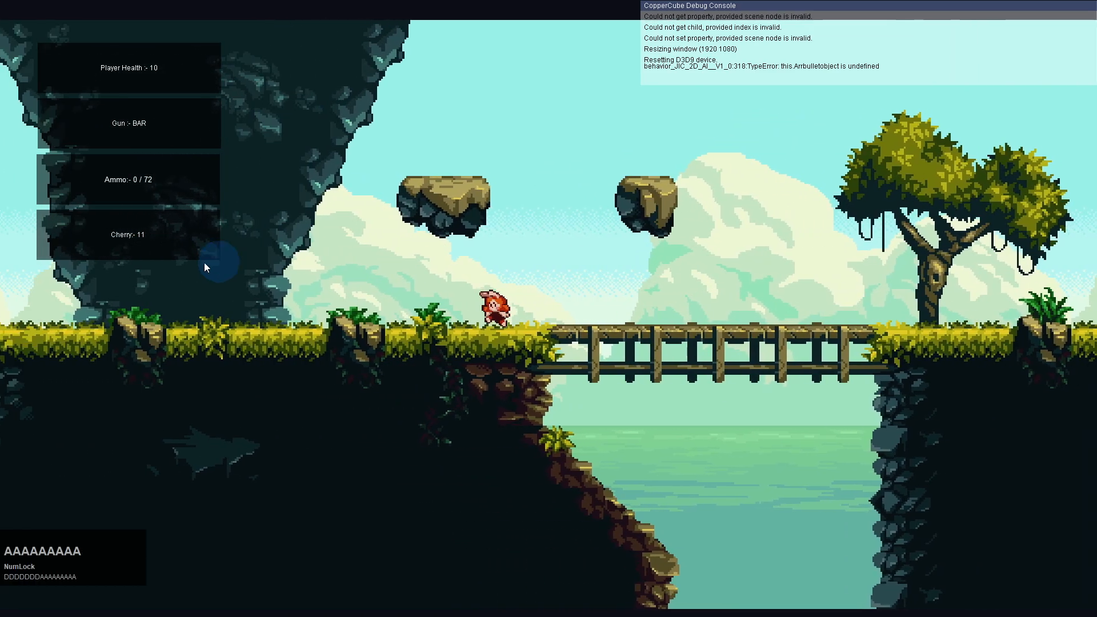
pyautogui.press('a')
pyautogui.press('a')
pyautogui.press('a')
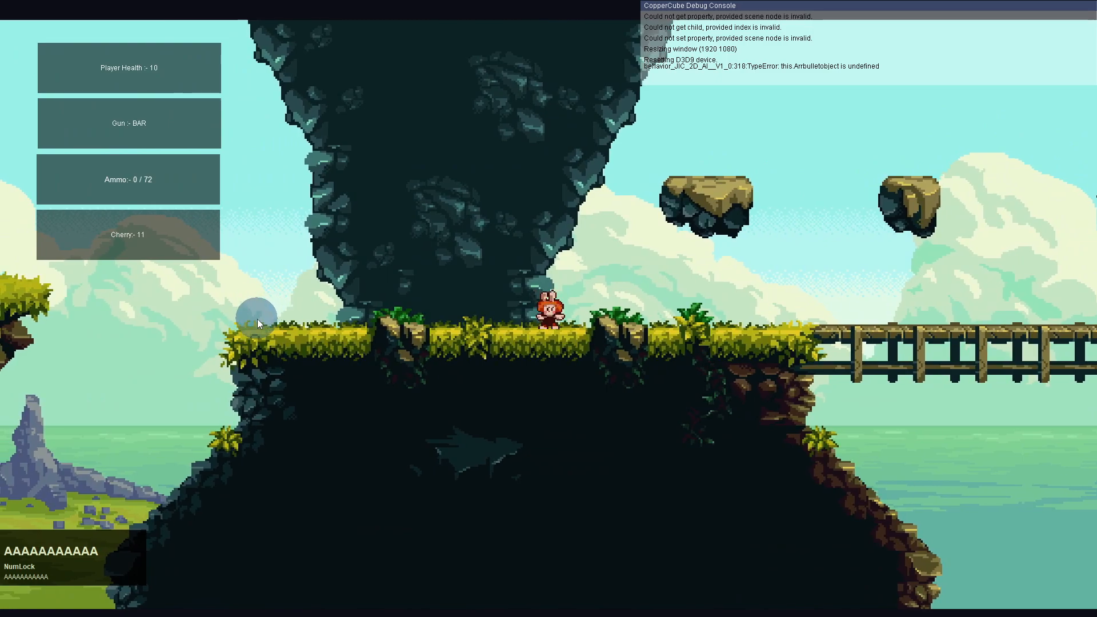
pyautogui.press('a')
pyautogui.press('d')
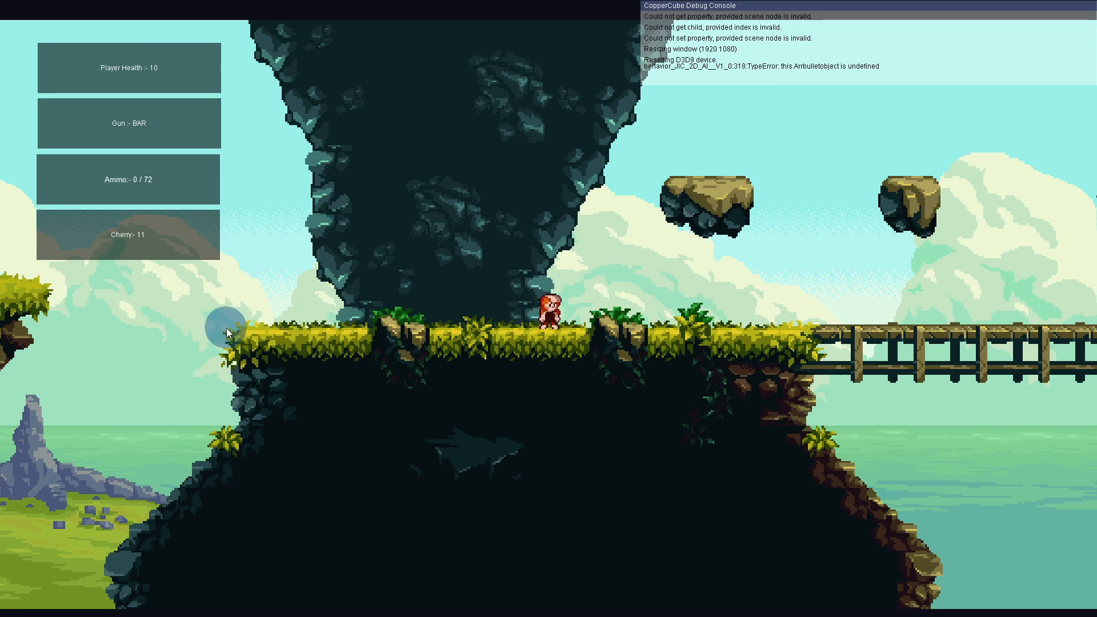
# Run and jump back to the starting ledge, hop onto the floating grass island, and end the playtest.
pyautogui.press('a')
pyautogui.press('space')
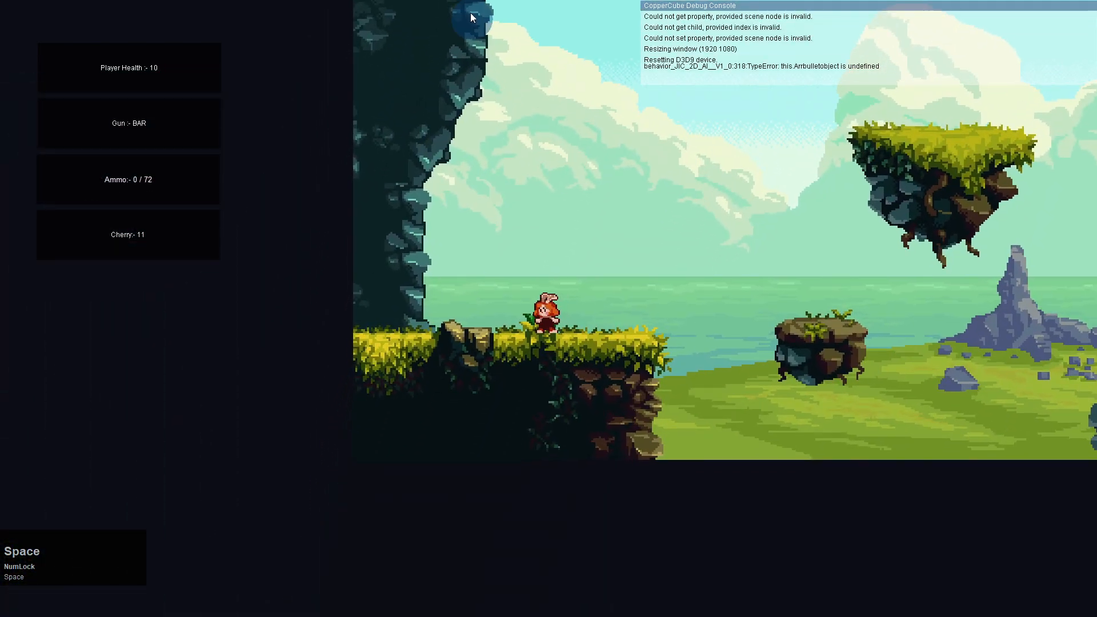
pyautogui.press('space')
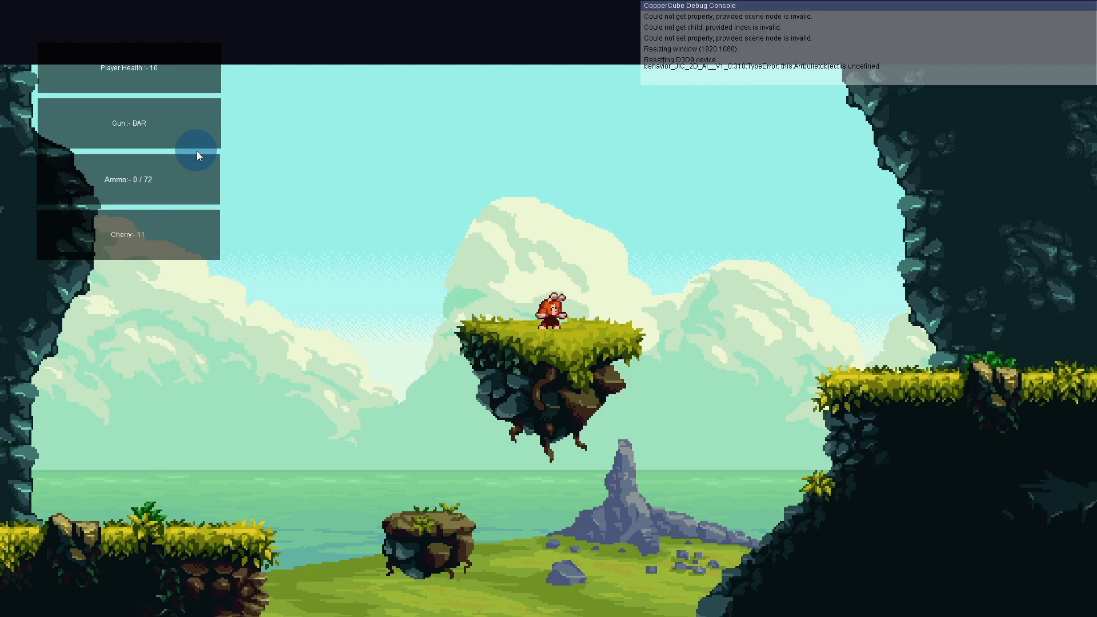
pyautogui.press('Escape')
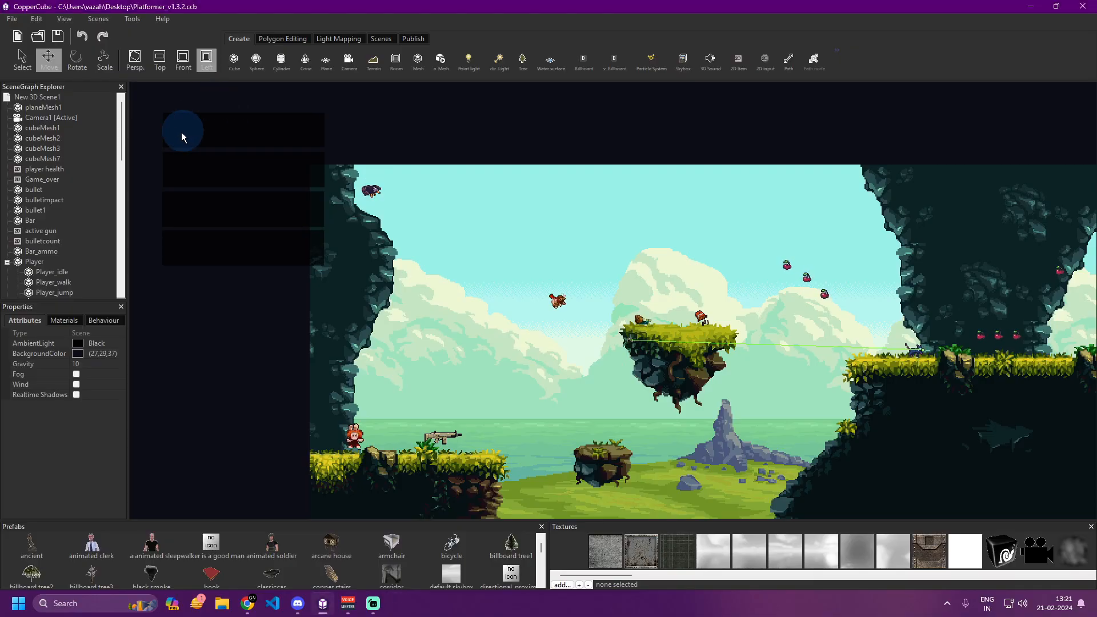
# Collapse the Player node in the scene hierarchy and dock the object properties beside it so more nodes are listed.
pyautogui.click(7, 263)
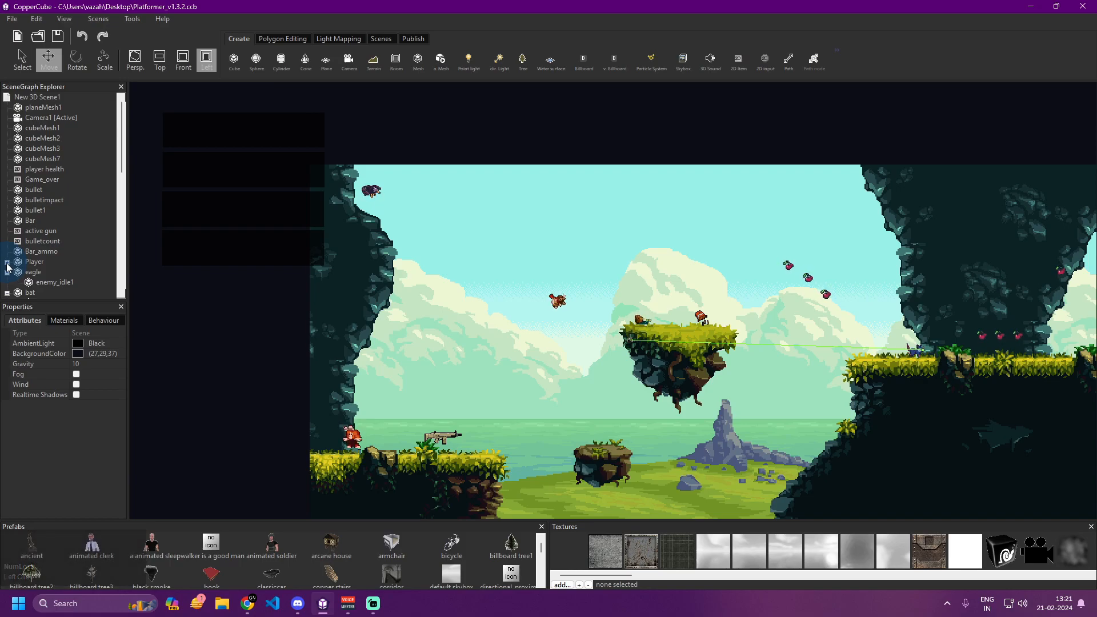
pyautogui.scroll(-5, 34, 231)
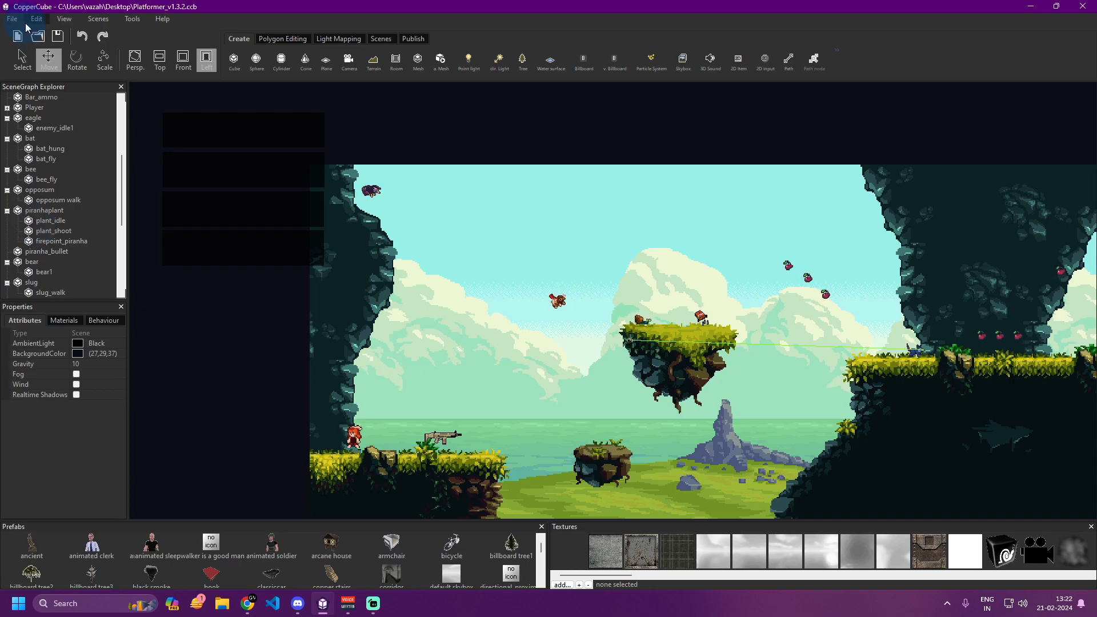
pyautogui.scroll(2, 62, 133)
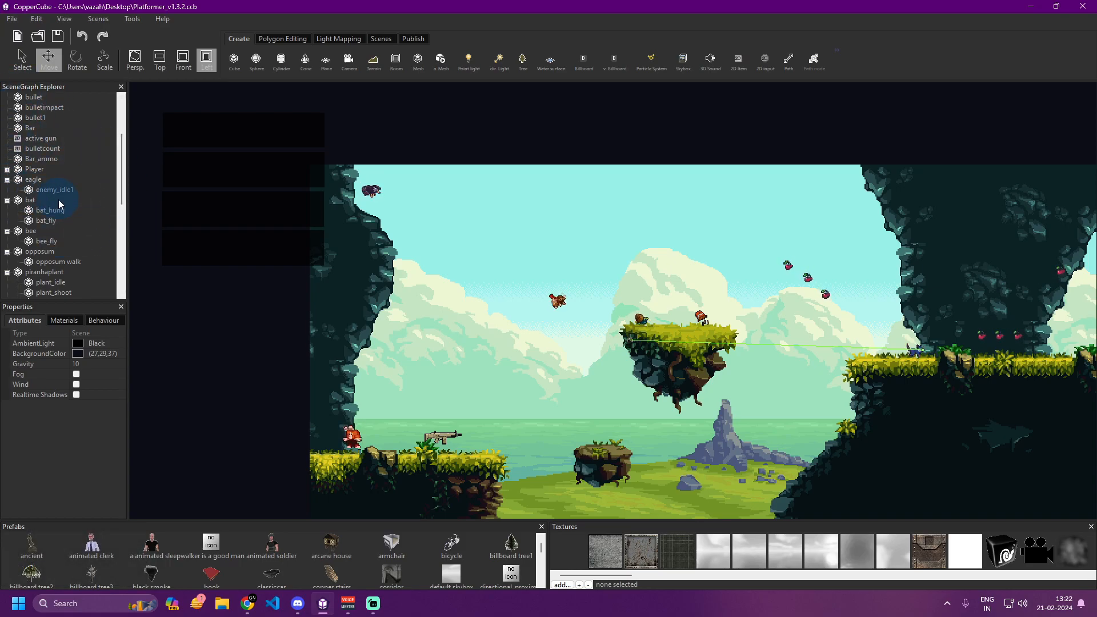
pyautogui.moveTo(25, 309); pyautogui.dragTo(148, 217)
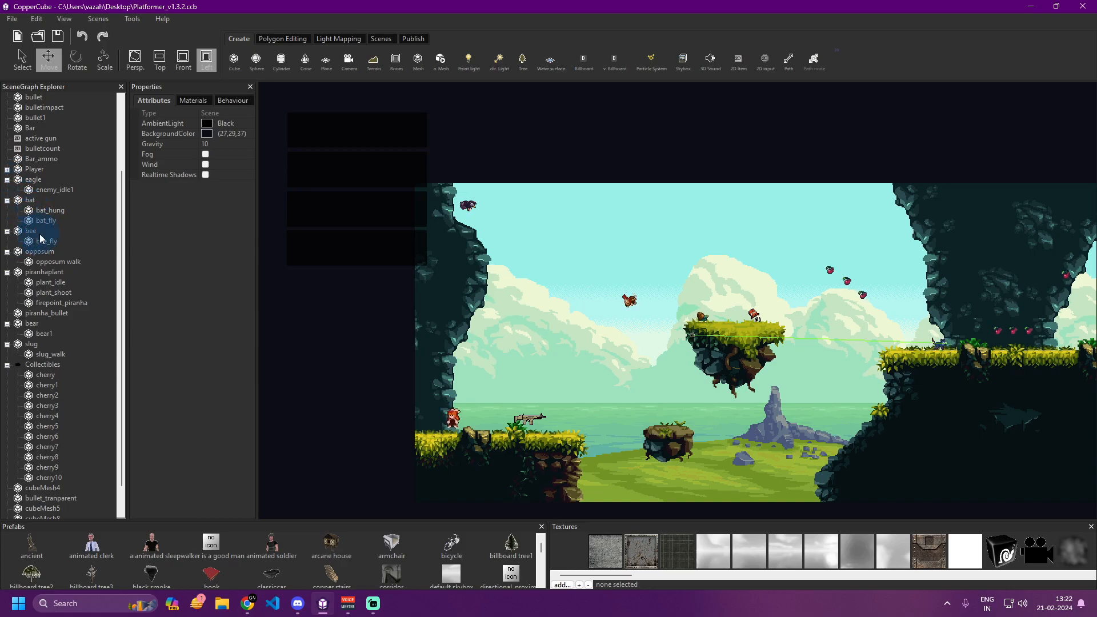
# Locate the opposum, piranhaplant and slug enemies in the scene by selecting each in turn.
pyautogui.click(33, 252)
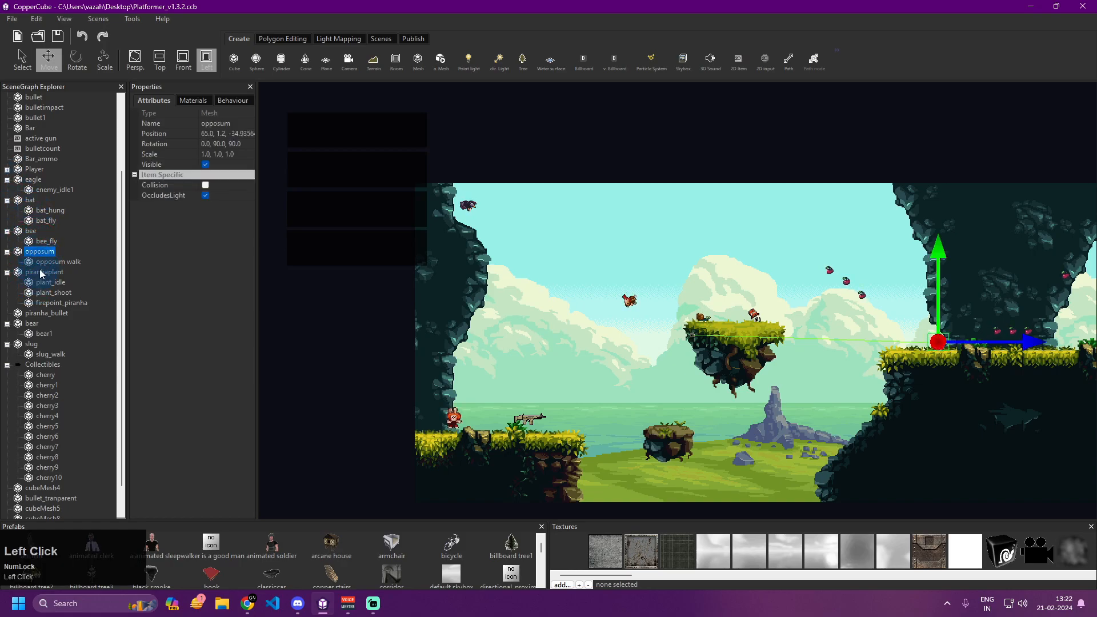
pyautogui.click(41, 273)
pyautogui.click(32, 344)
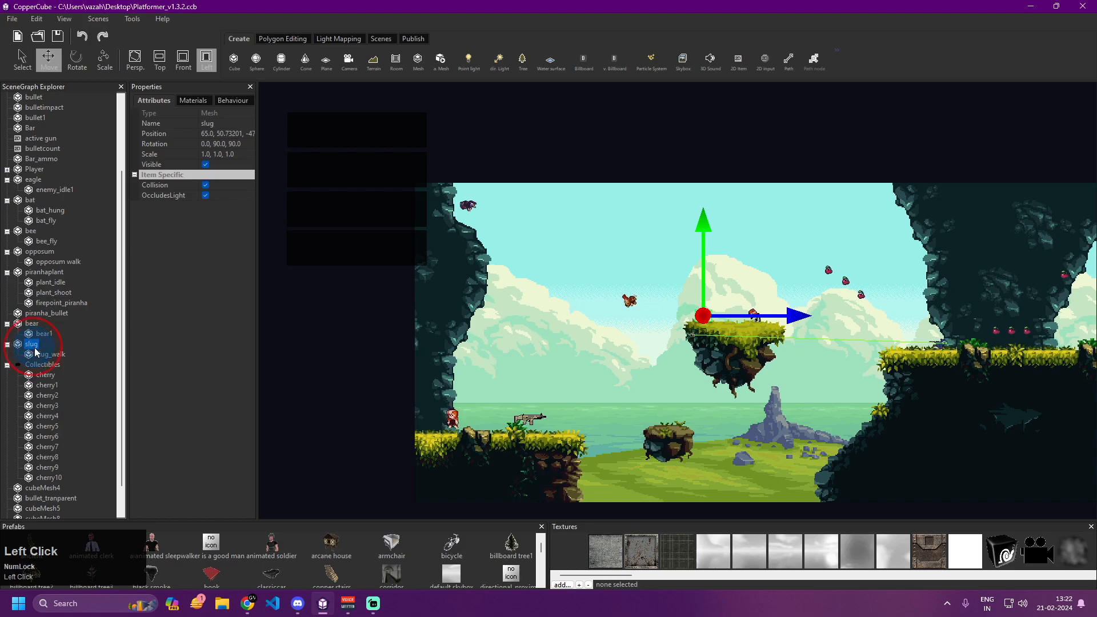
# Examine the 2D AI behaviour settings attached to the Player object.
pyautogui.click(27, 171)
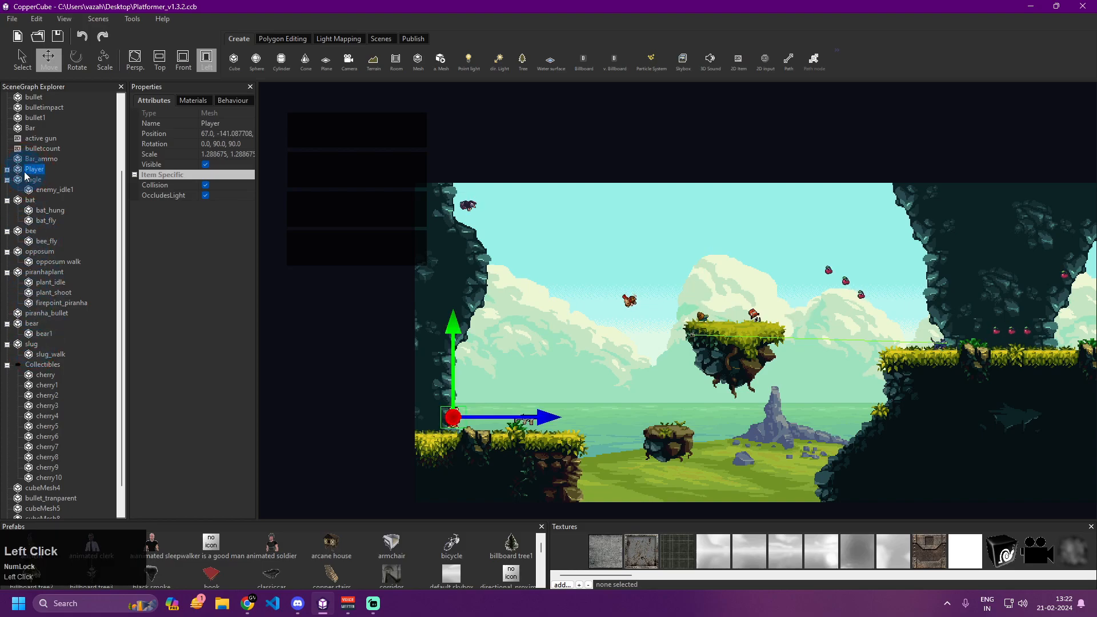
pyautogui.click(233, 100)
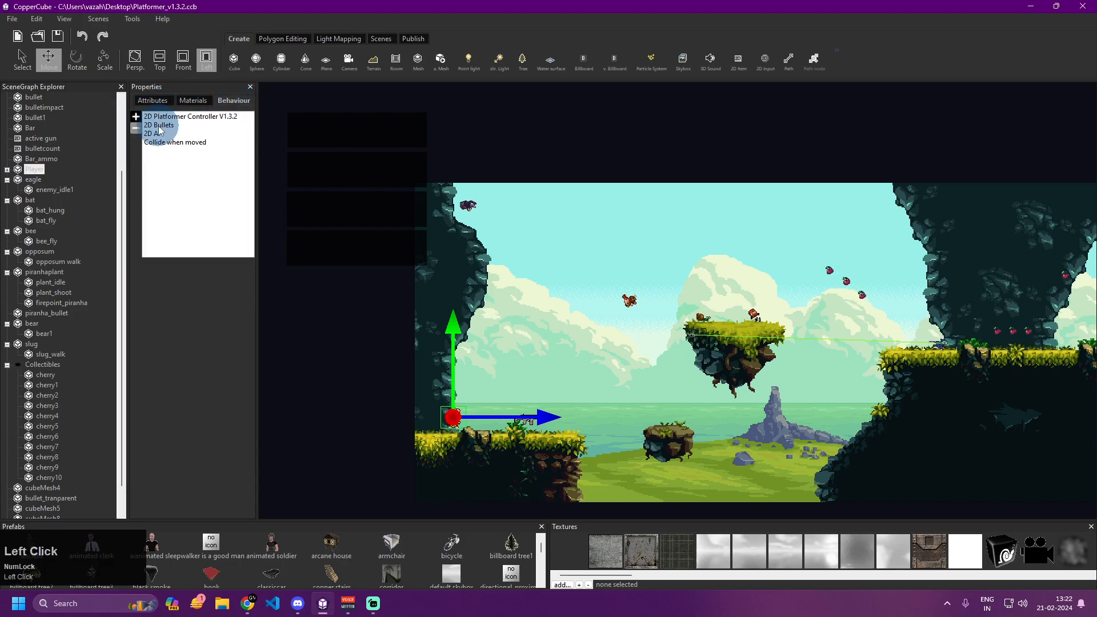
pyautogui.click(159, 135)
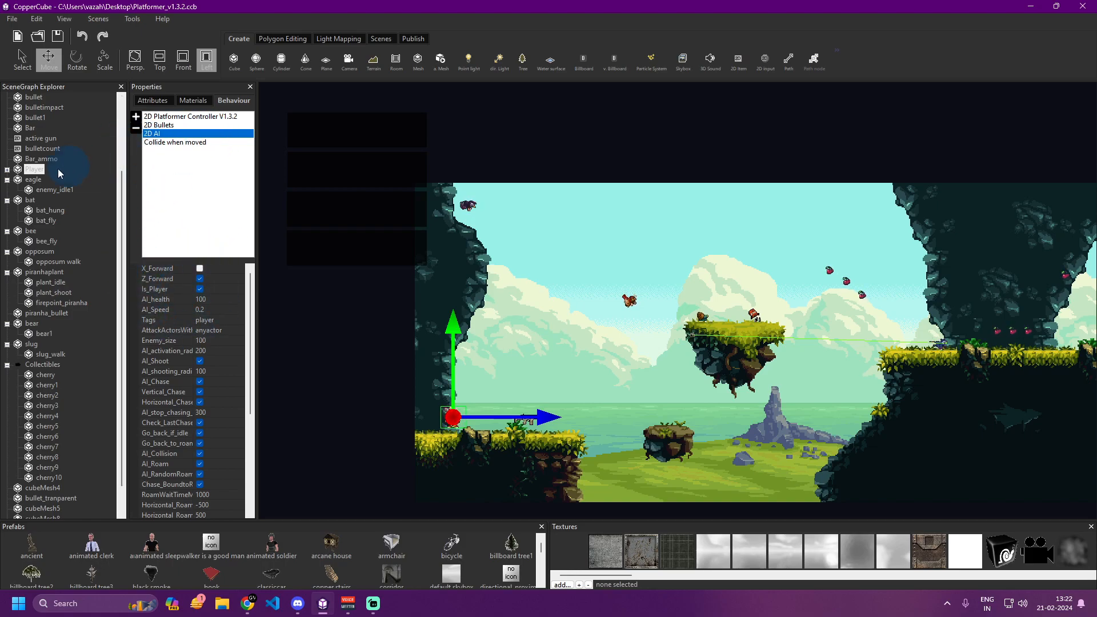
# Examine the eagle enemy's parent mesh: its behaviours, the available material types, and its attributes.
pyautogui.click(29, 180)
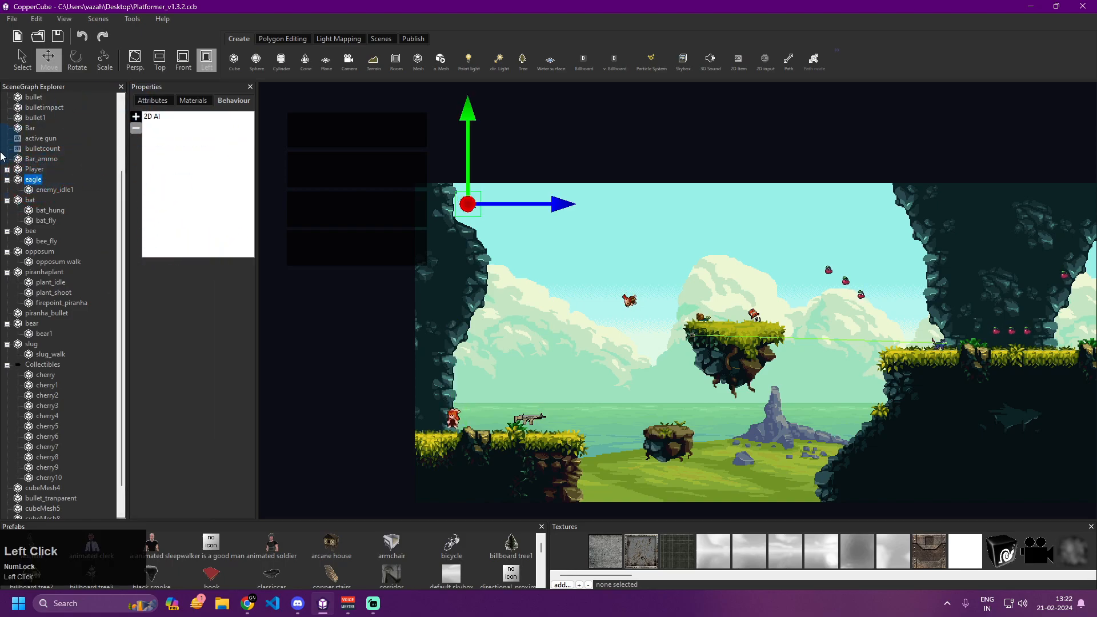
pyautogui.click(159, 143)
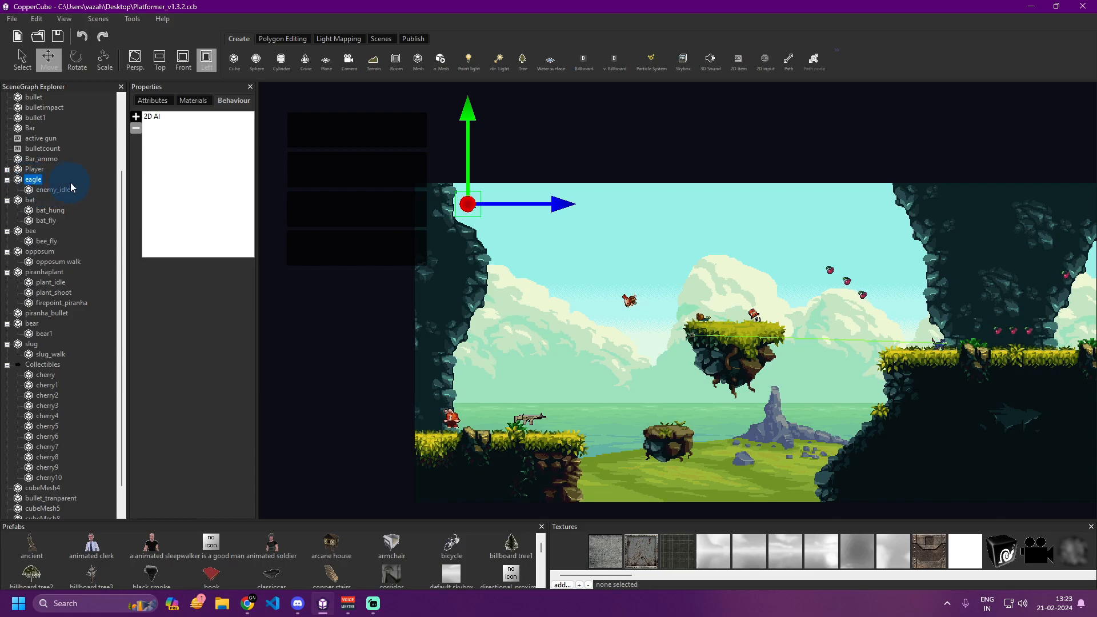
pyautogui.click(193, 103)
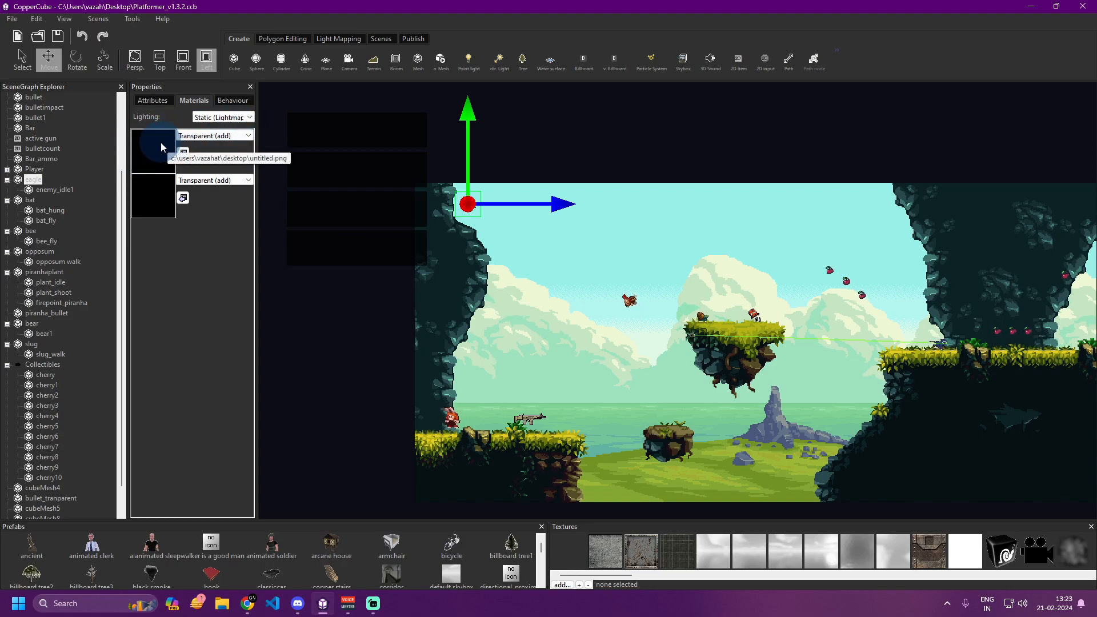
pyautogui.click(218, 135)
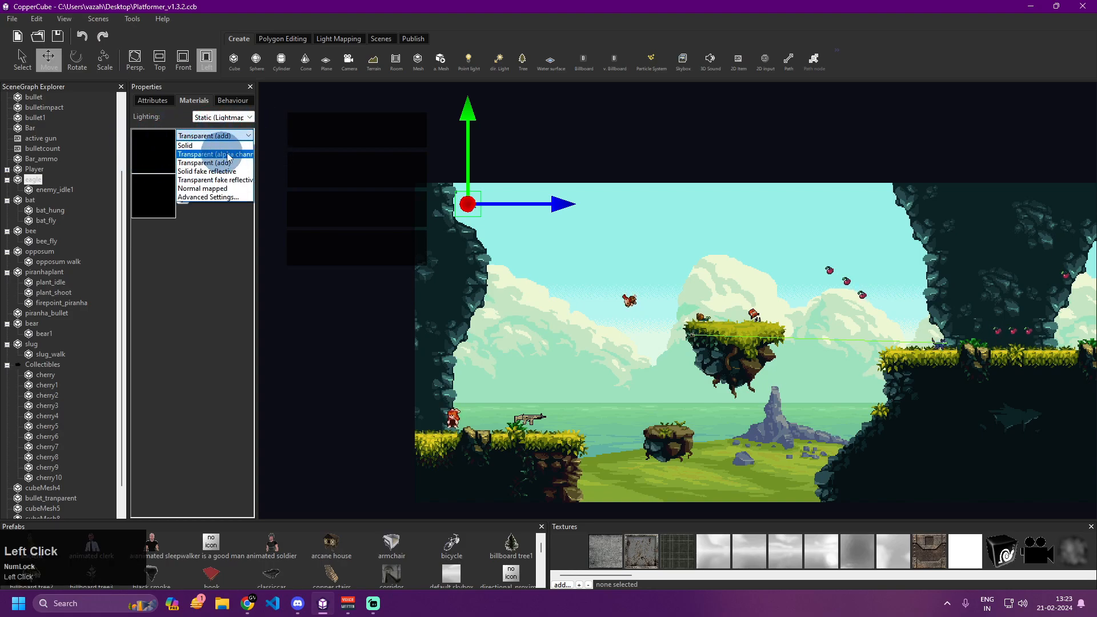
pyautogui.click(240, 135)
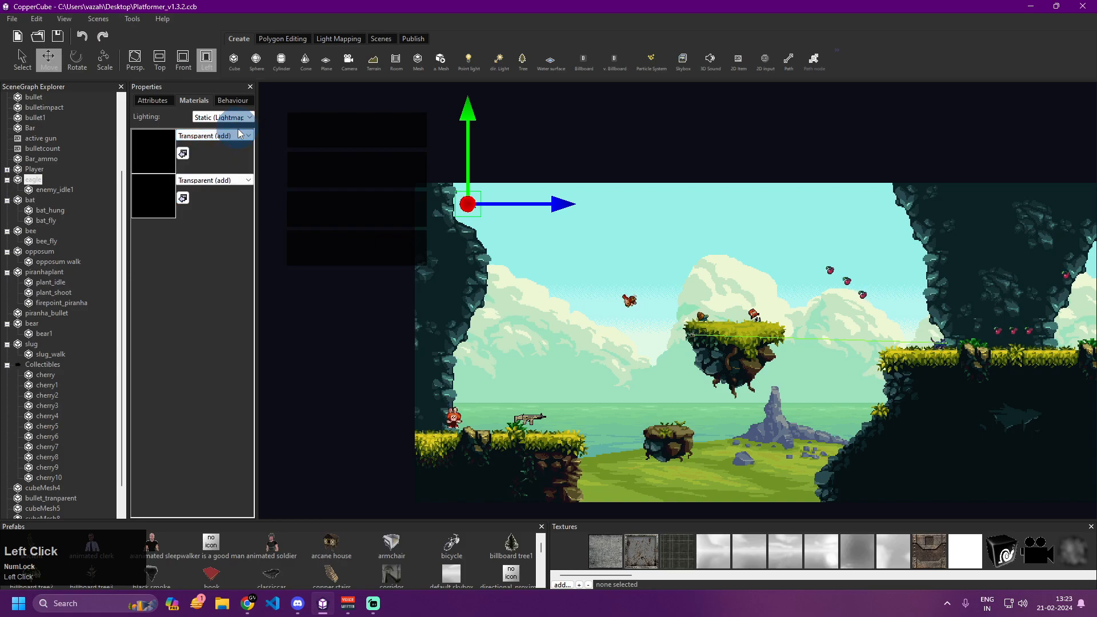
pyautogui.click(154, 101)
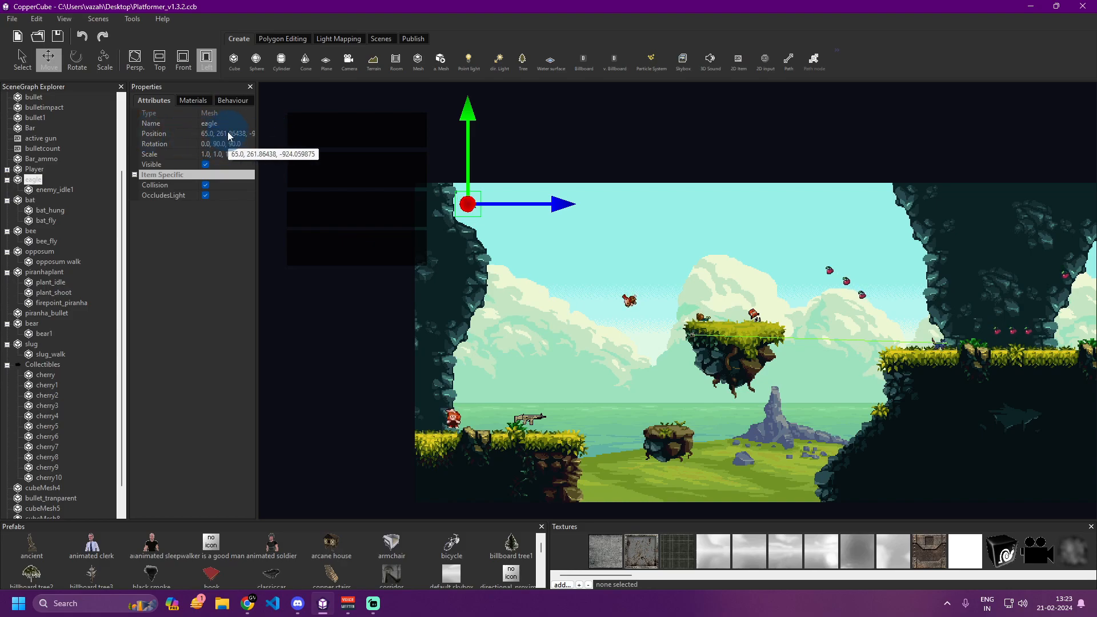
# Examine the Animate a Texture behaviour settings on the eagle's enemy_idle1 child mesh.
pyautogui.click(53, 190)
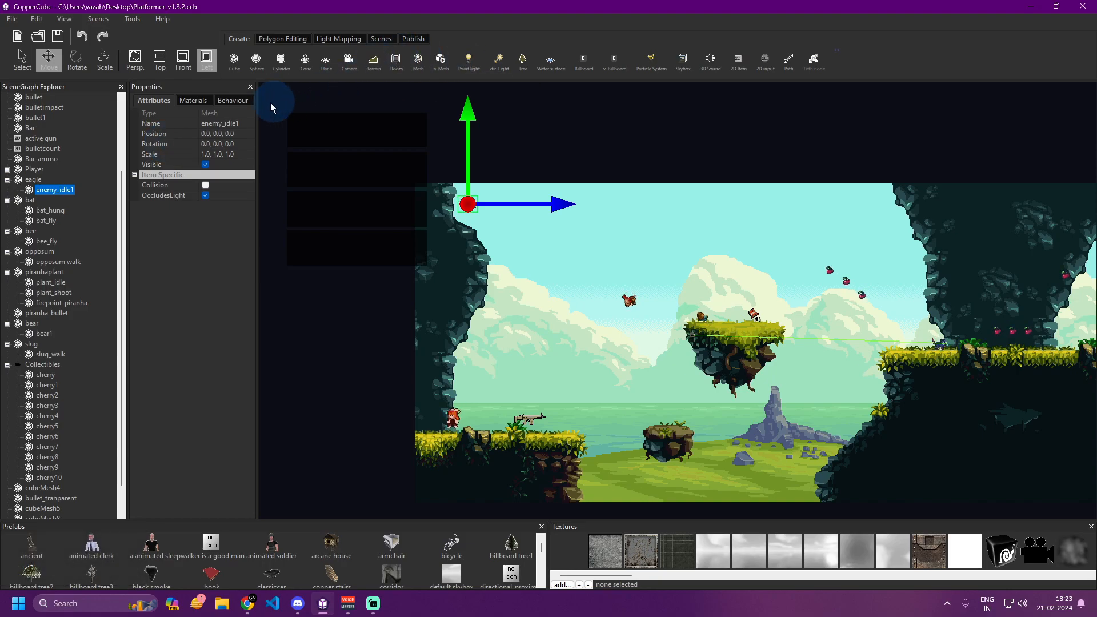
pyautogui.click(232, 102)
pyautogui.click(171, 116)
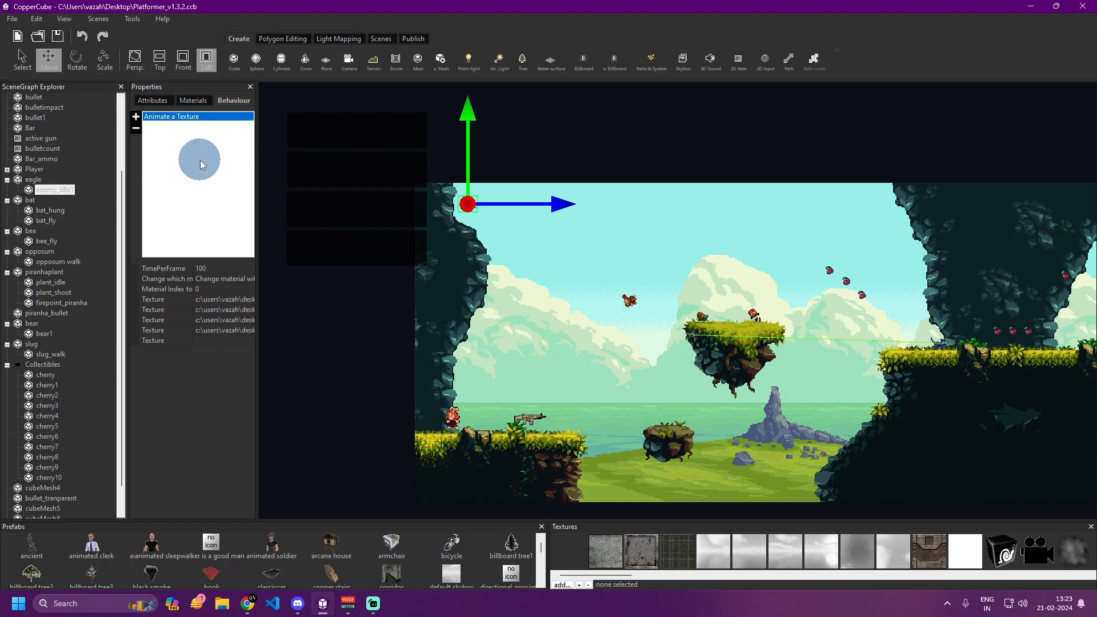
# Examine the bat enemy's 2D AI settings and the Animate a Texture behaviours on its bat_hung and bat_fly child meshes.
pyautogui.click(32, 202)
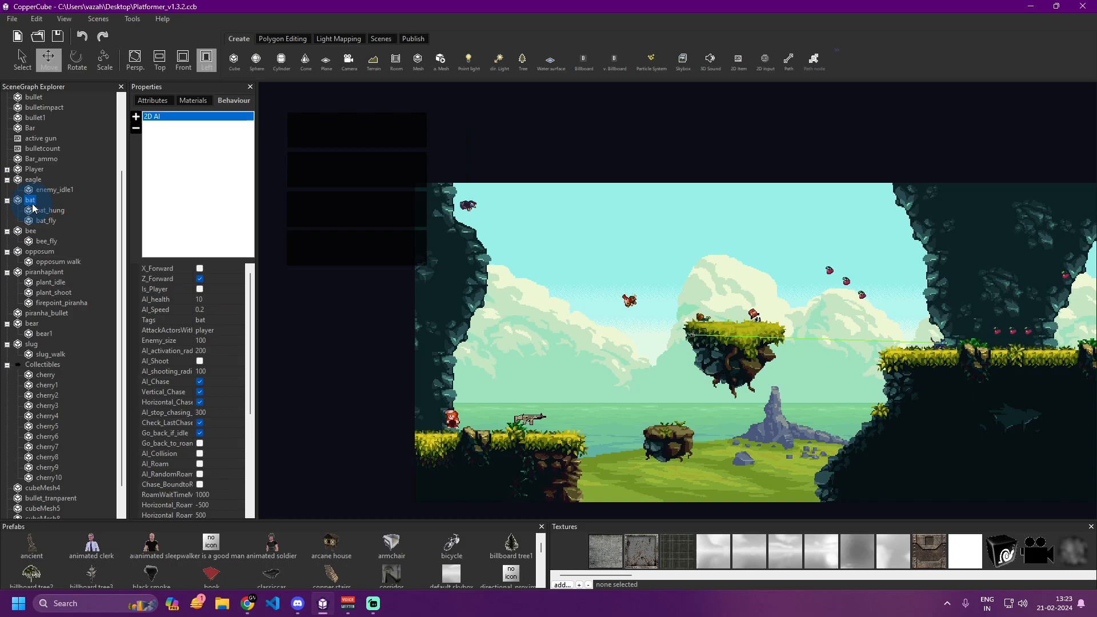
pyautogui.click(51, 213)
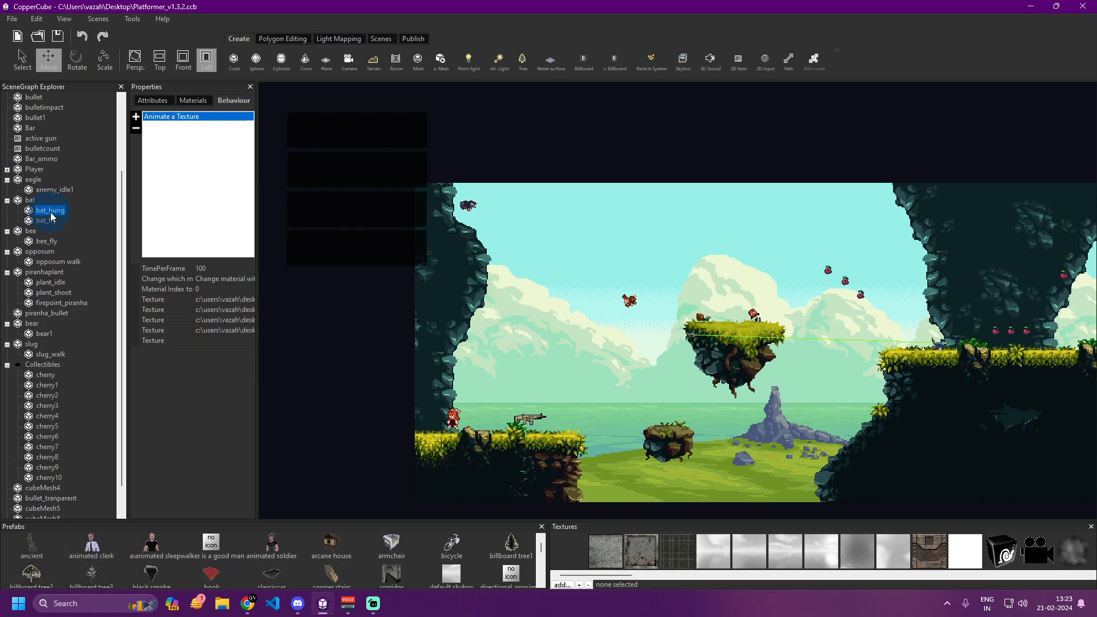
pyautogui.click(51, 220)
pyautogui.click(184, 127)
pyautogui.click(160, 155)
pyautogui.click(152, 143)
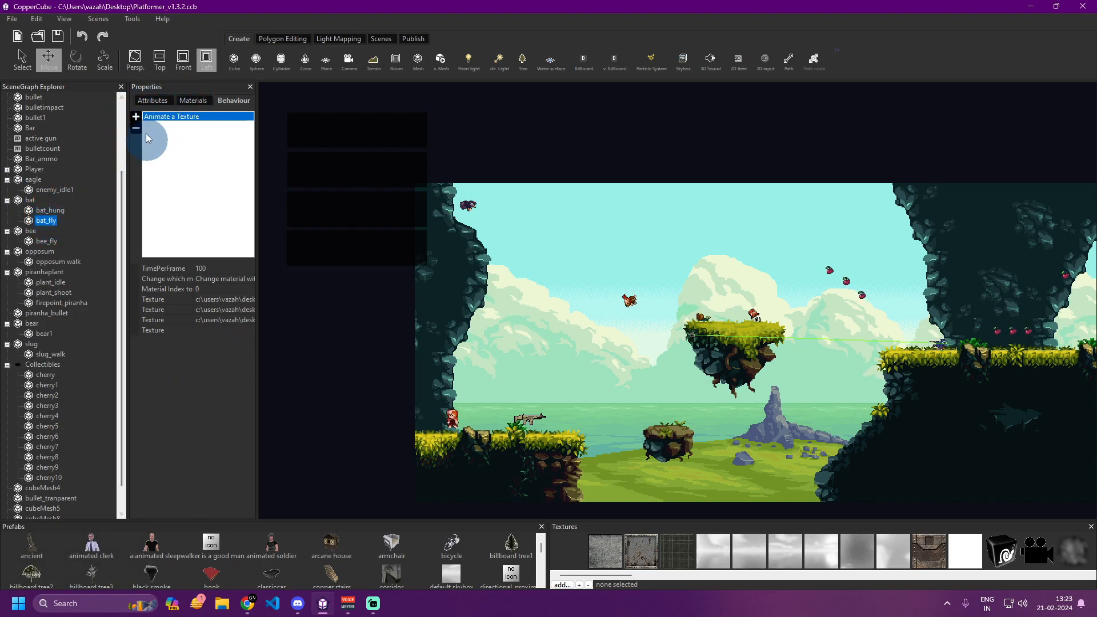
pyautogui.click(44, 212)
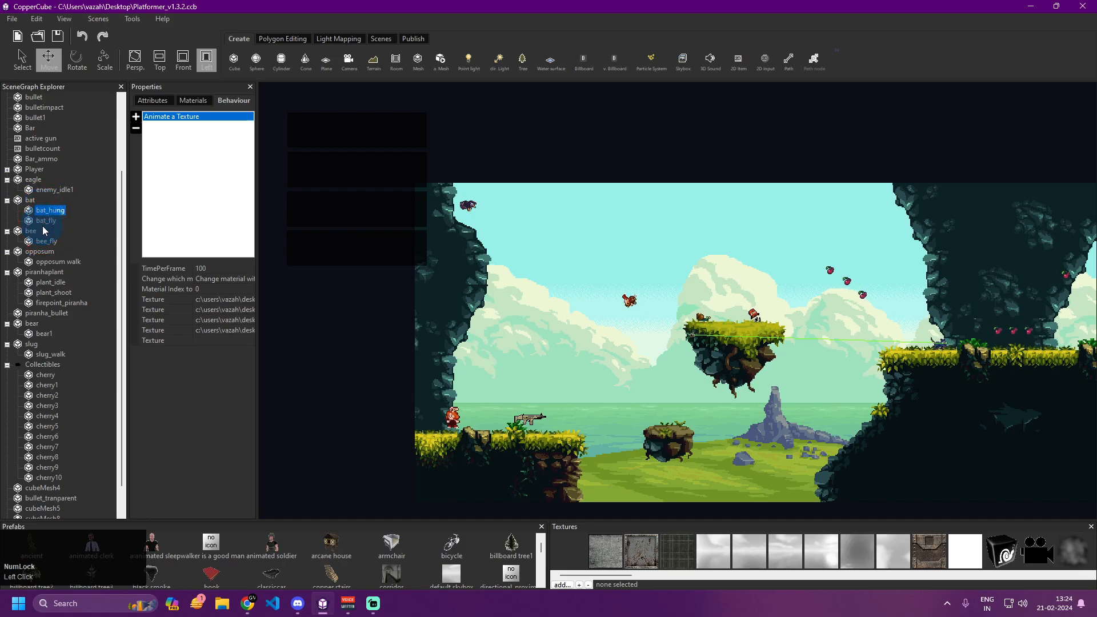
# Switch to the browser and look over the CopperCube 2D extensions on the Glitched Velocity itch.io page, returning to the platformer scene.
pyautogui.click(247, 604)
pyautogui.hotkey('alt', 'Left')
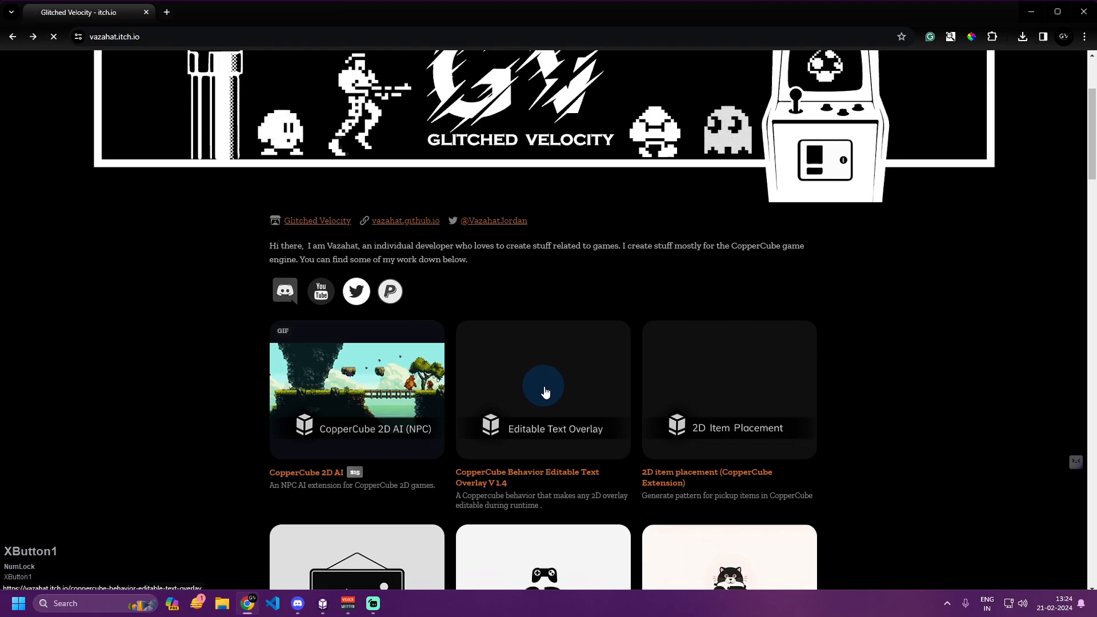
pyautogui.hotkey('alt', 'Left')
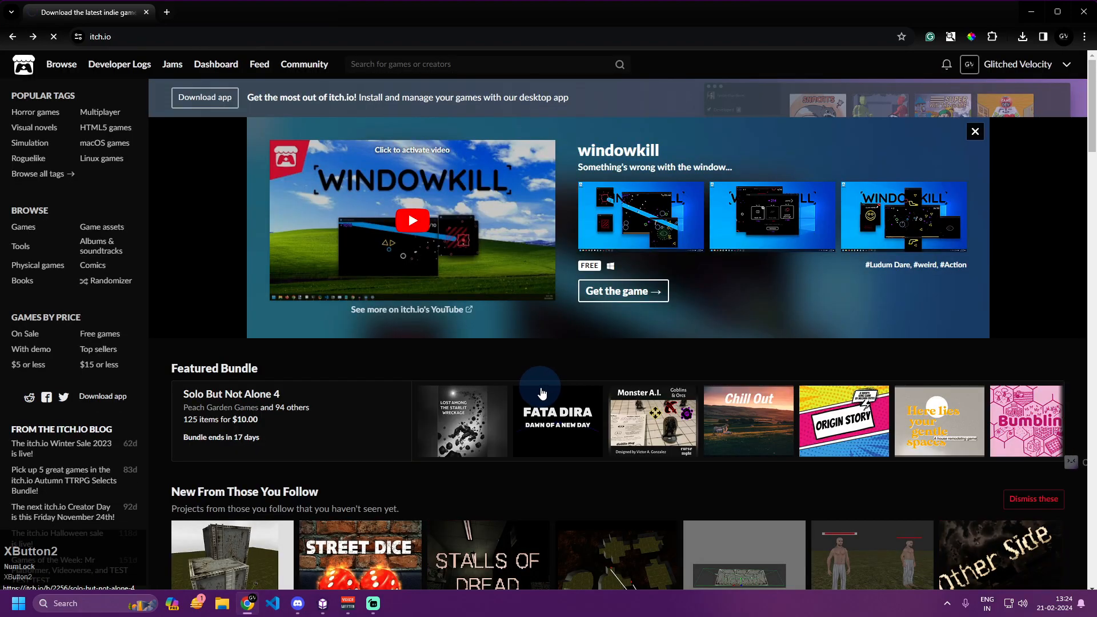
pyautogui.hotkey('alt', 'Right')
pyautogui.scroll(-3, 393, 303)
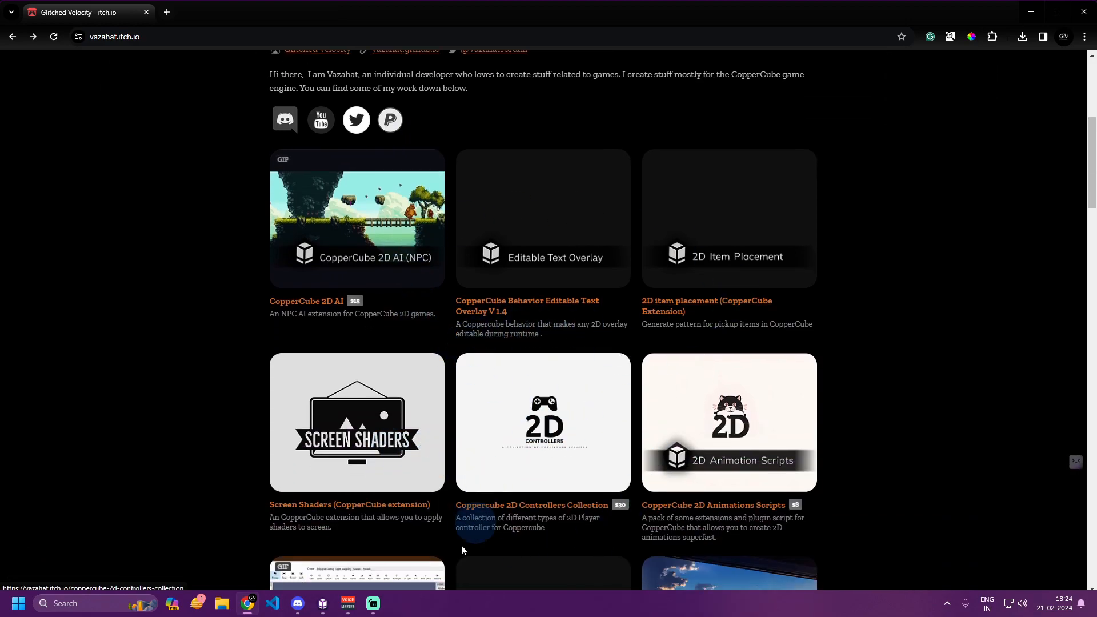
pyautogui.click(323, 604)
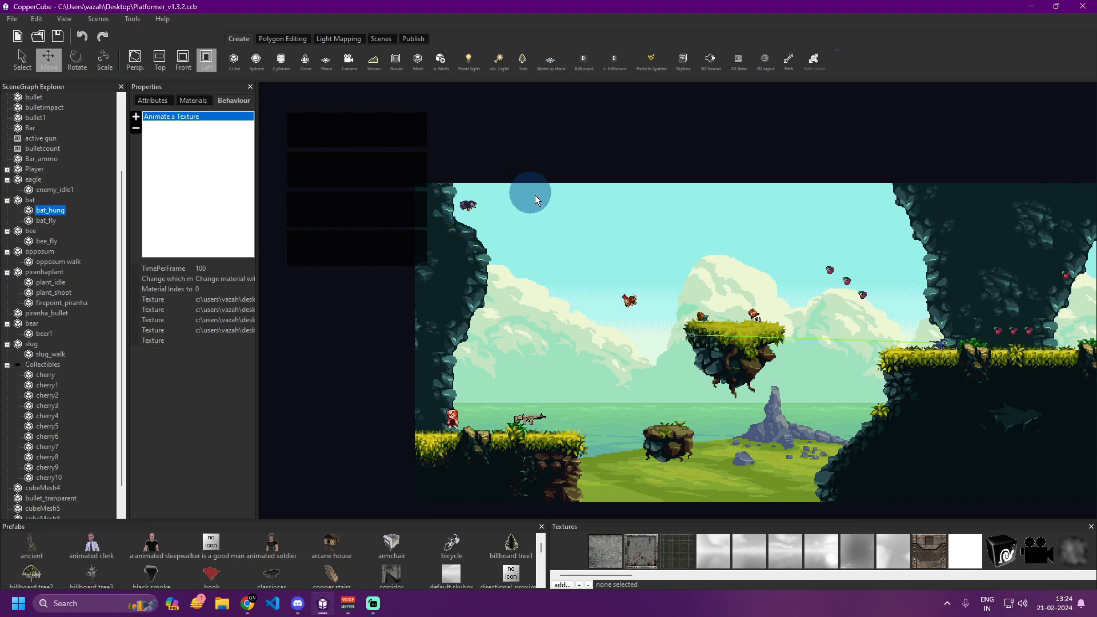
pyautogui.moveTo(576, 165); pyautogui.dragTo(414, 160)
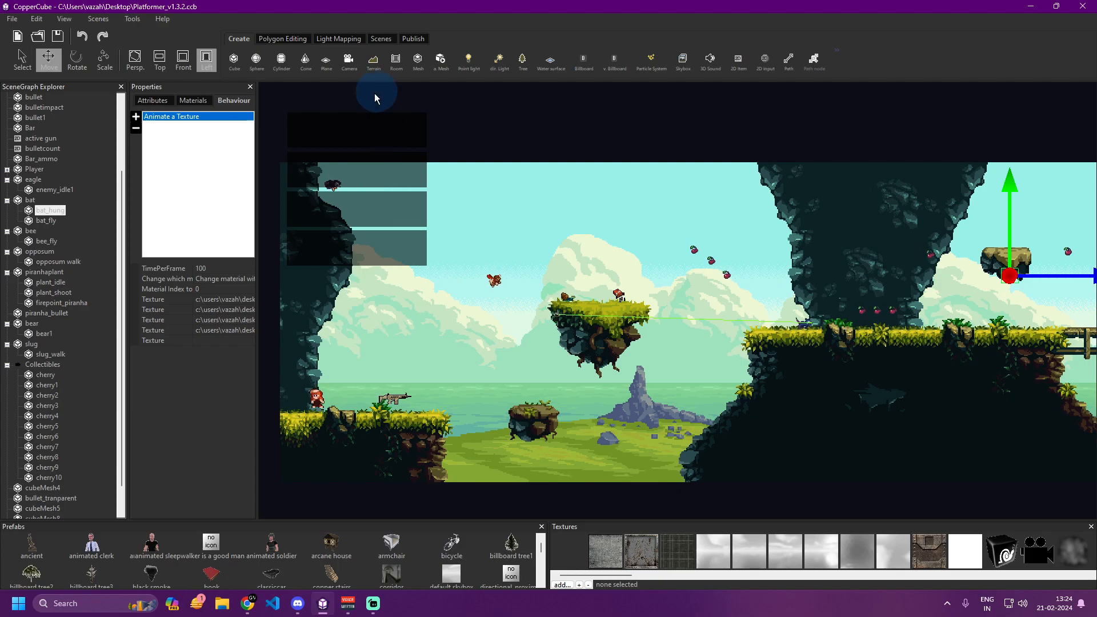
pyautogui.moveTo(471, 211); pyautogui.dragTo(667, 206)
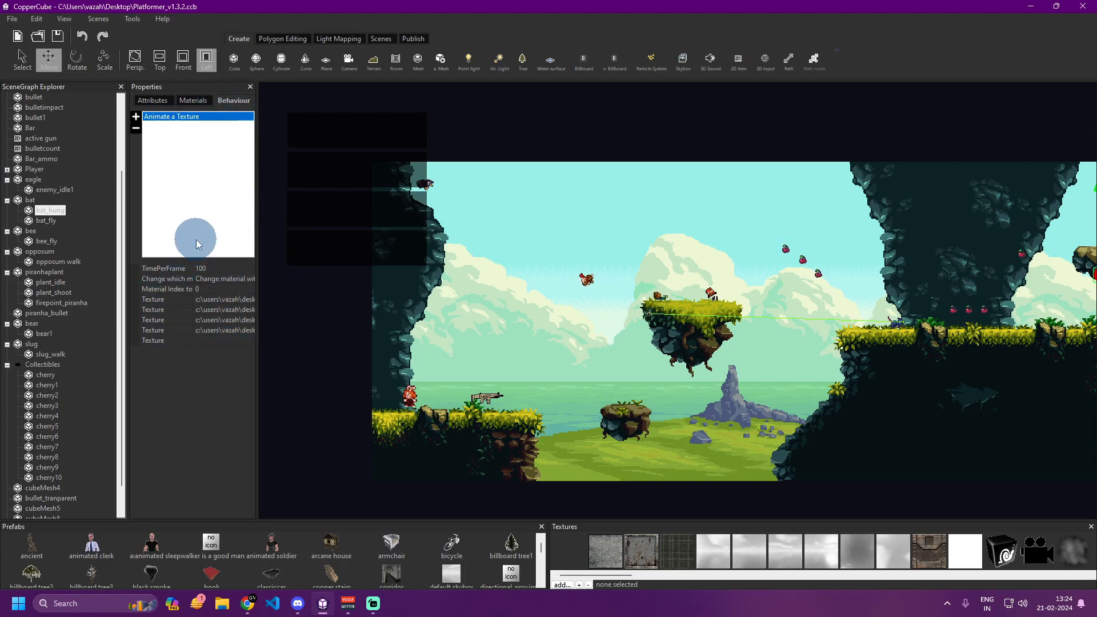
pyautogui.click(247, 604)
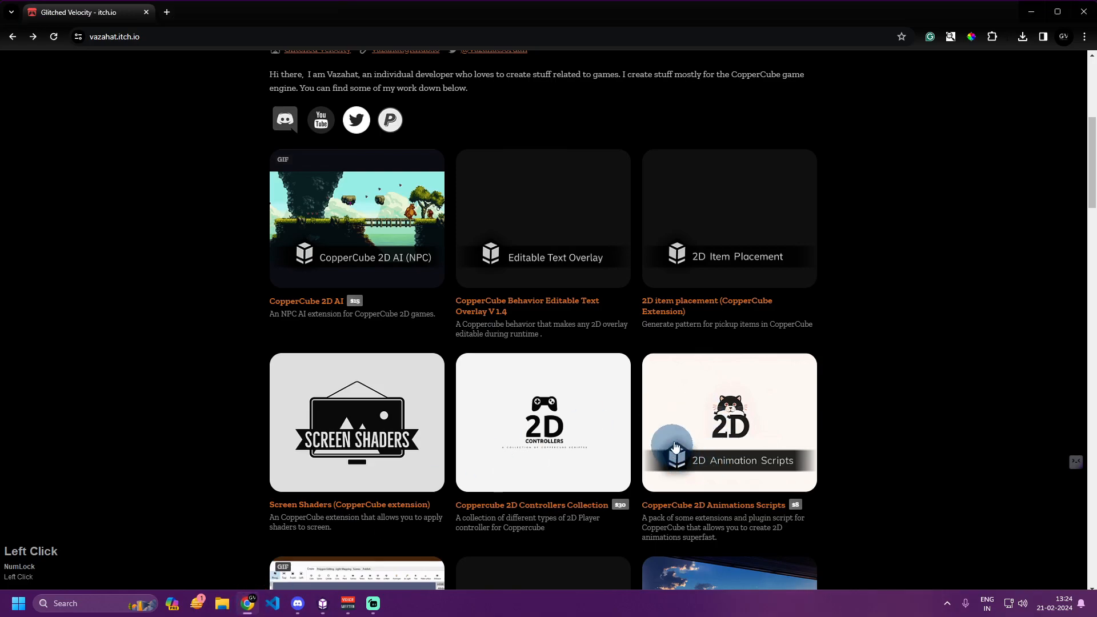
pyautogui.click(316, 610)
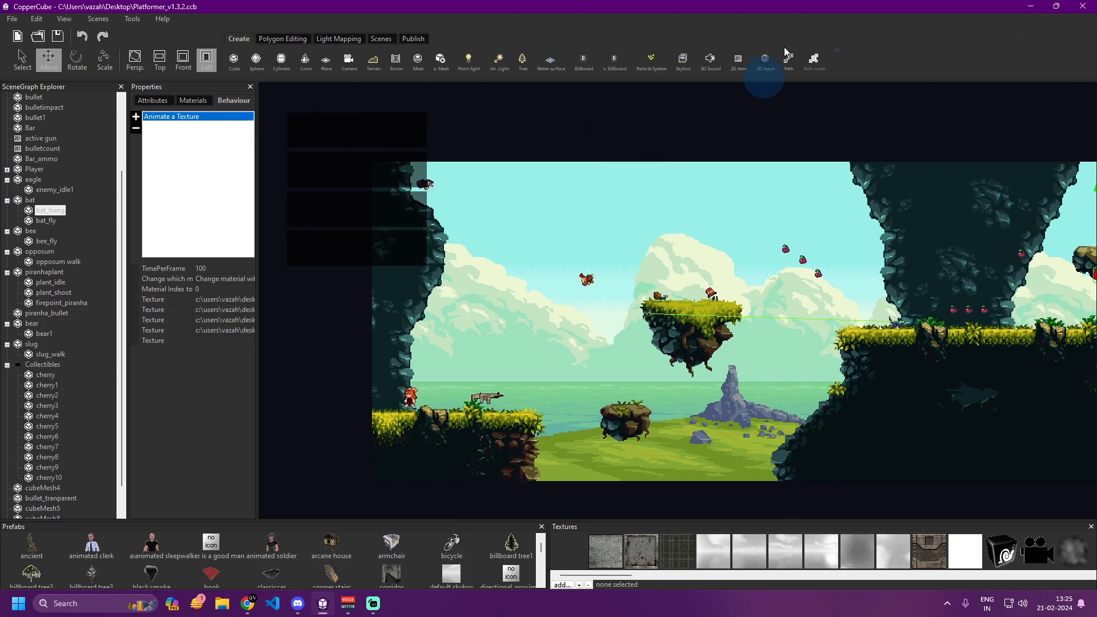
# Minimize the open windows, launch a new CopperCube 6.6 instance with a New 3D App, and maximize its window.
pyautogui.click(1032, 7)
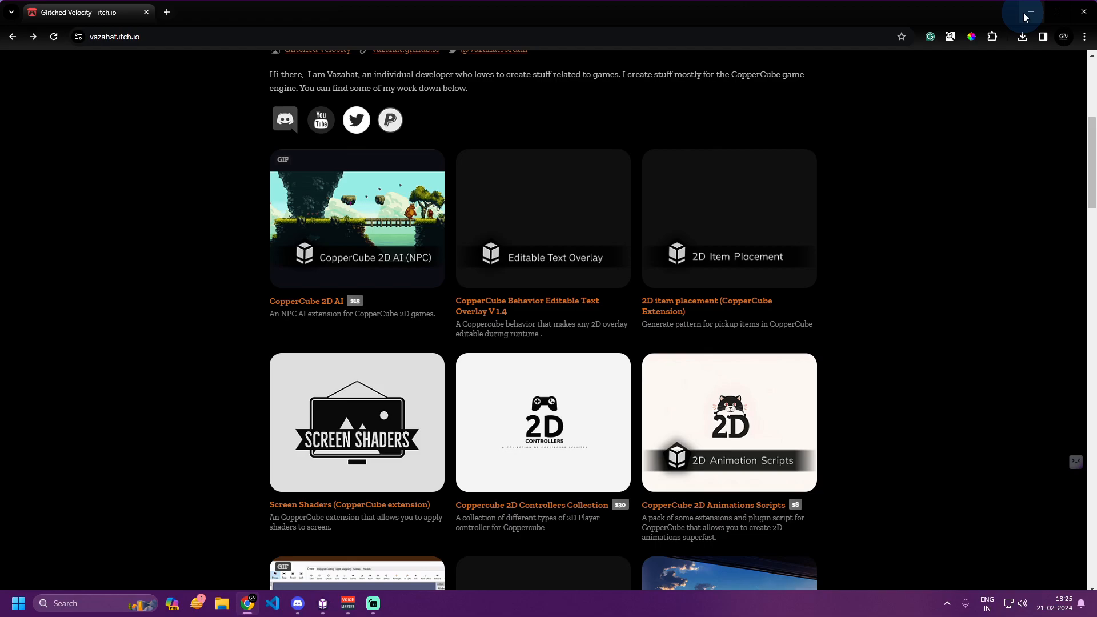
pyautogui.click(1026, 14)
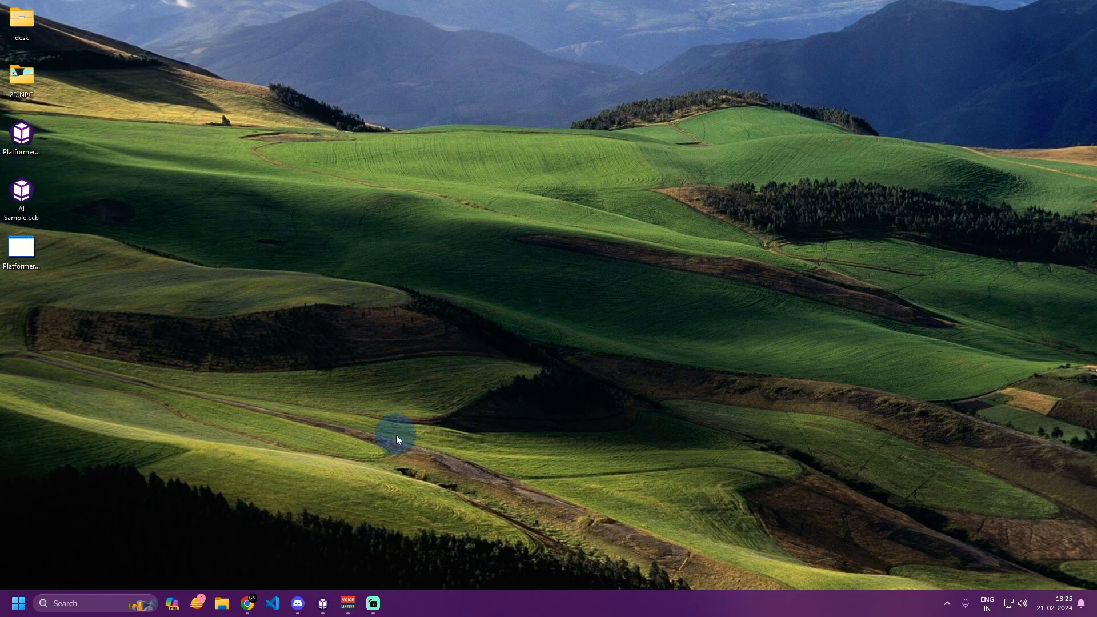
pyautogui.rightClick(325, 605)
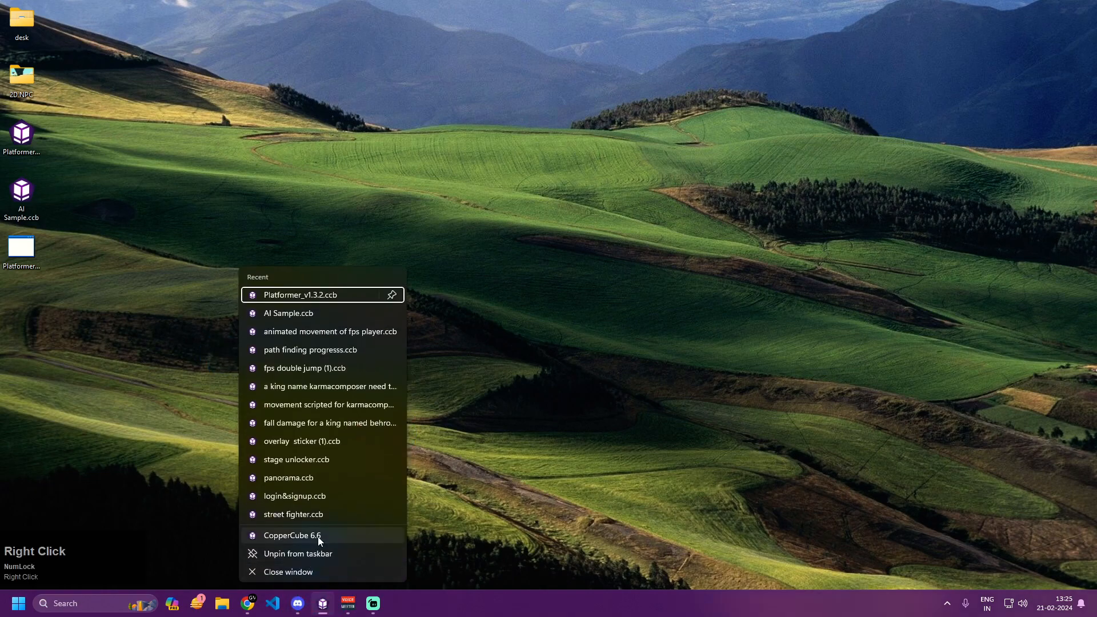
pyautogui.click(317, 537)
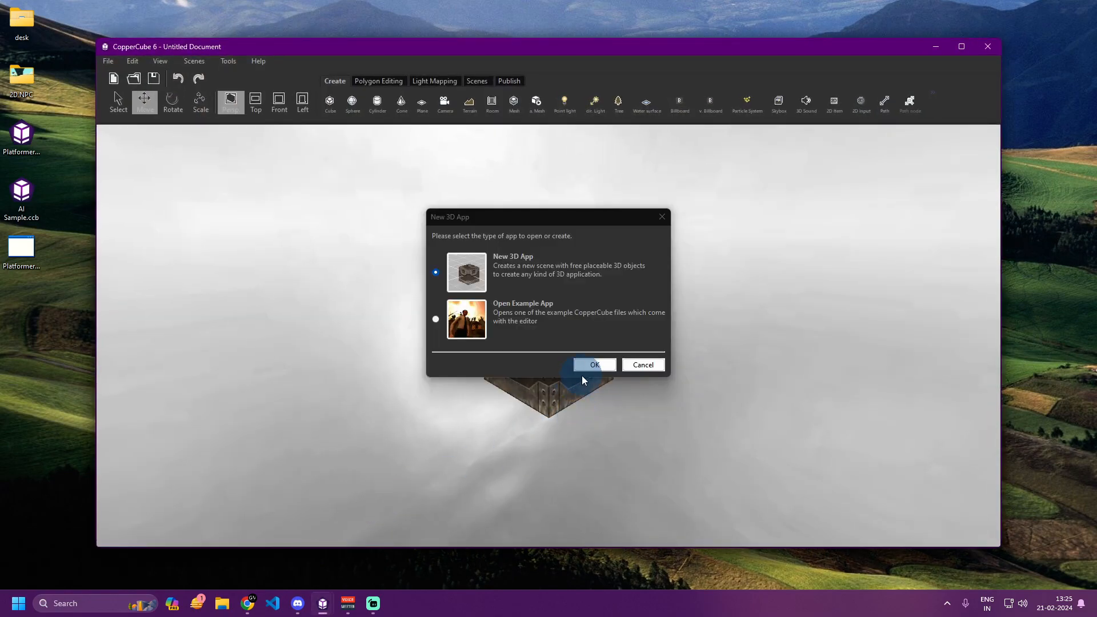
pyautogui.click(588, 366)
pyautogui.click(962, 46)
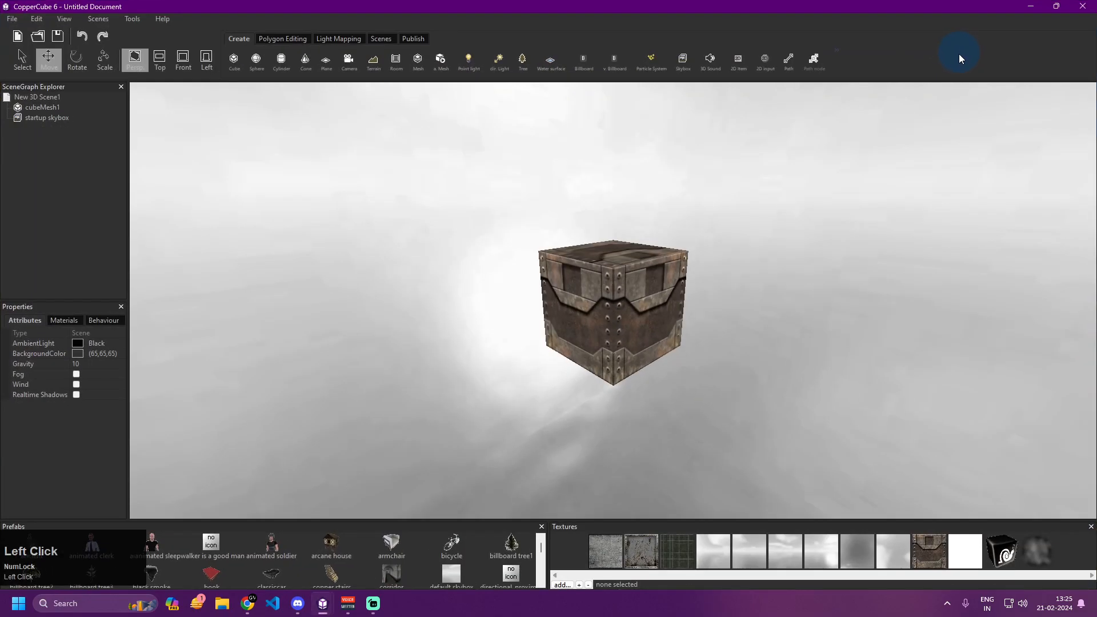
# Clear the new scene by deleting the default cube and the startup skybox, with the viewport set to the left view.
pyautogui.click(663, 299)
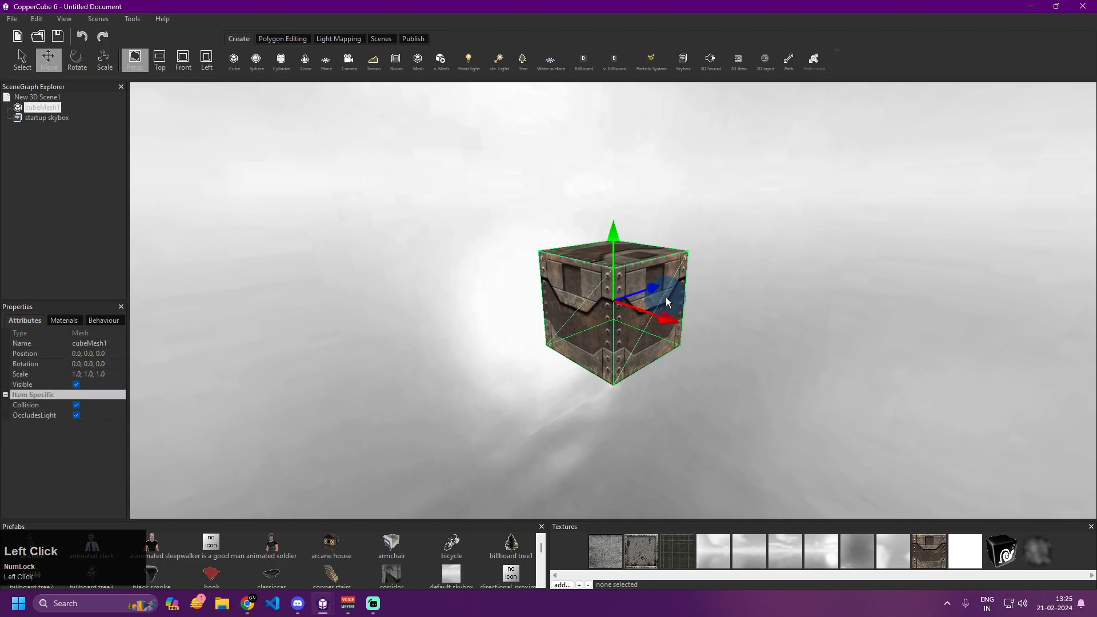
pyautogui.press('Delete')
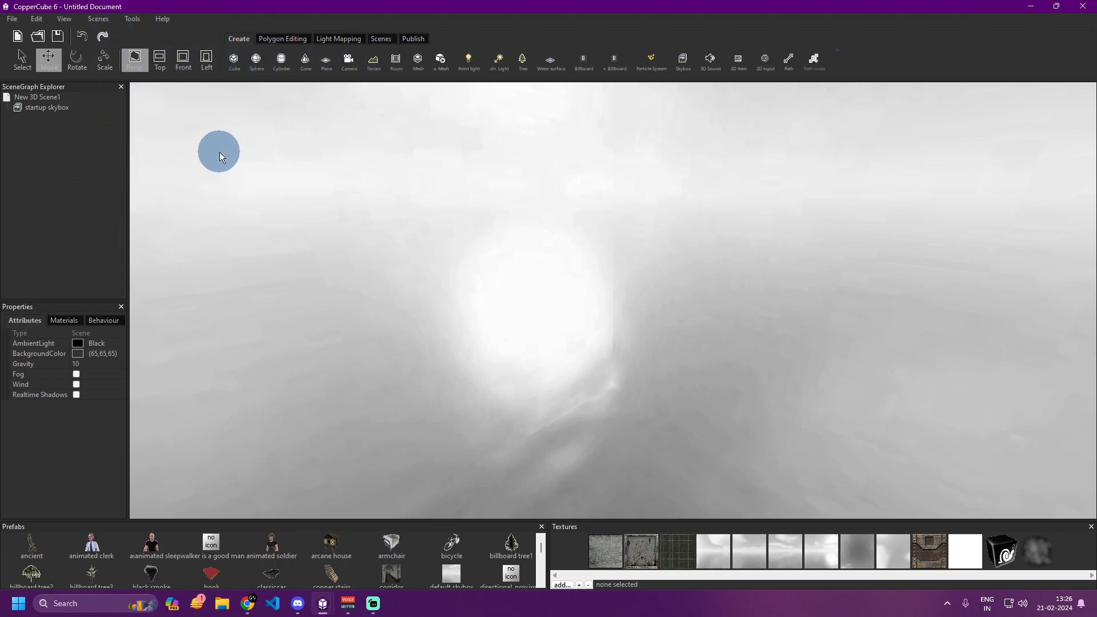
pyautogui.click(208, 63)
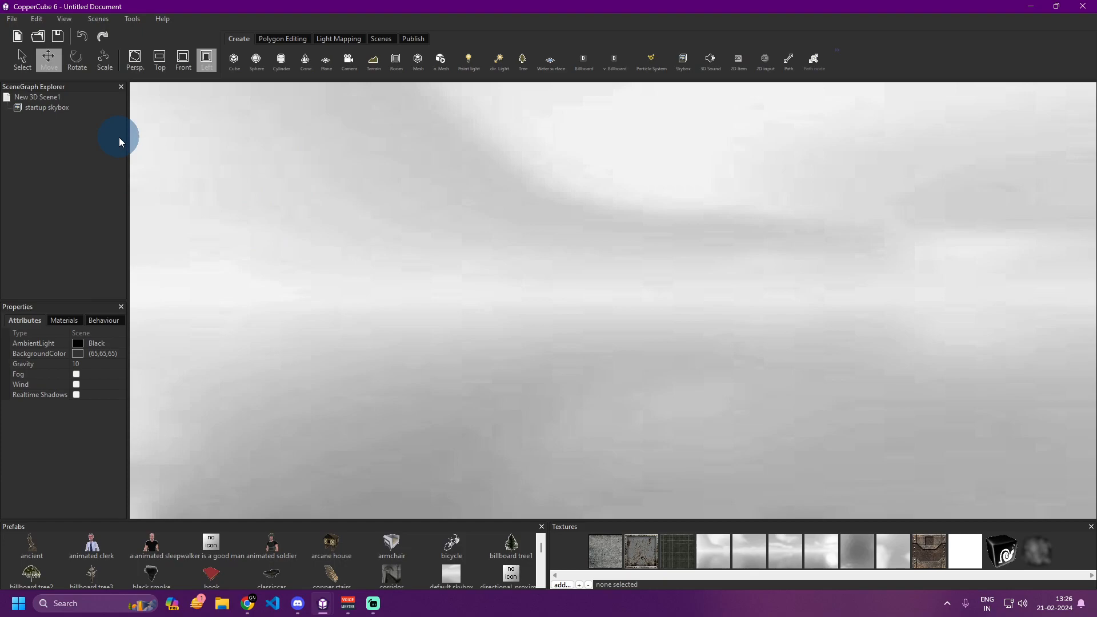
pyautogui.click(60, 112)
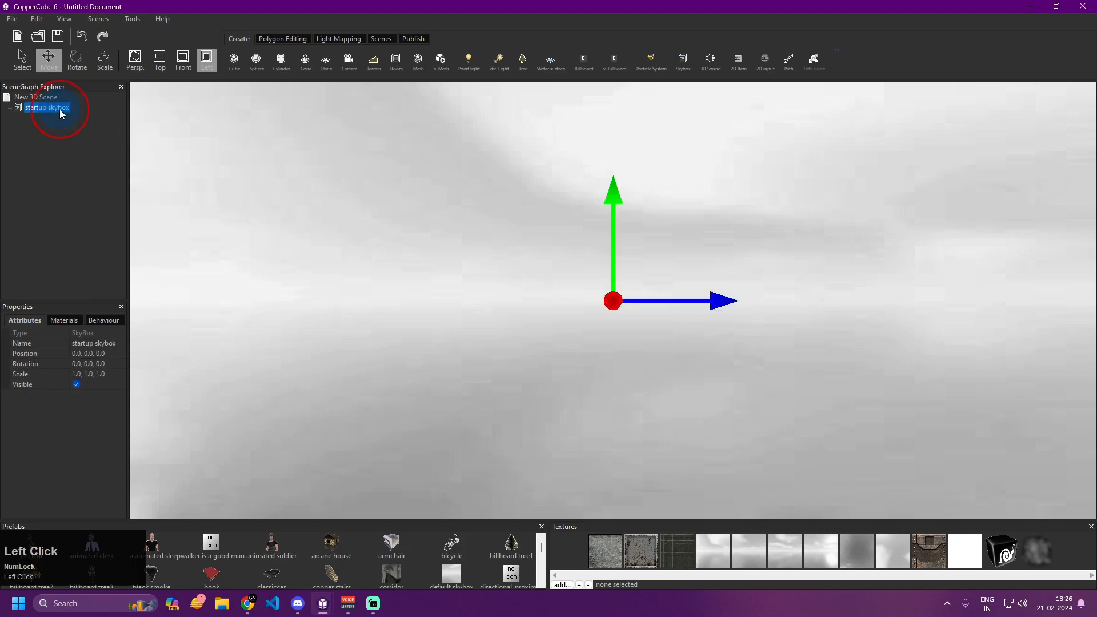
pyautogui.press('Delete')
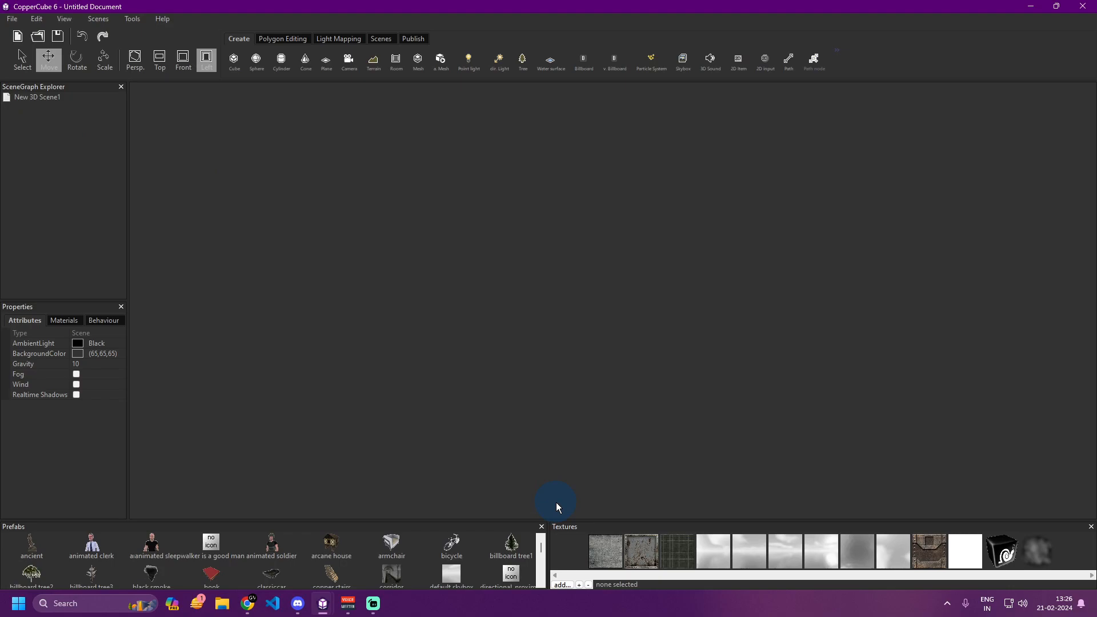
# Add background.png from the 2D NPC folder on the desktop to the project's textures.
pyautogui.click(563, 586)
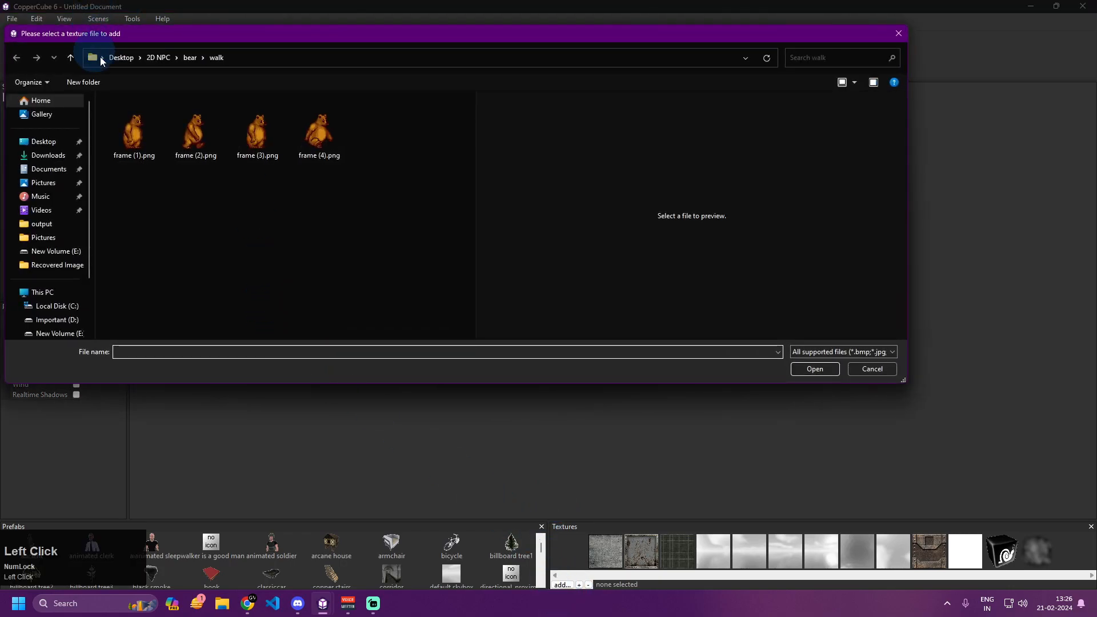
pyautogui.click(153, 58)
pyautogui.scroll(-3, 172, 200)
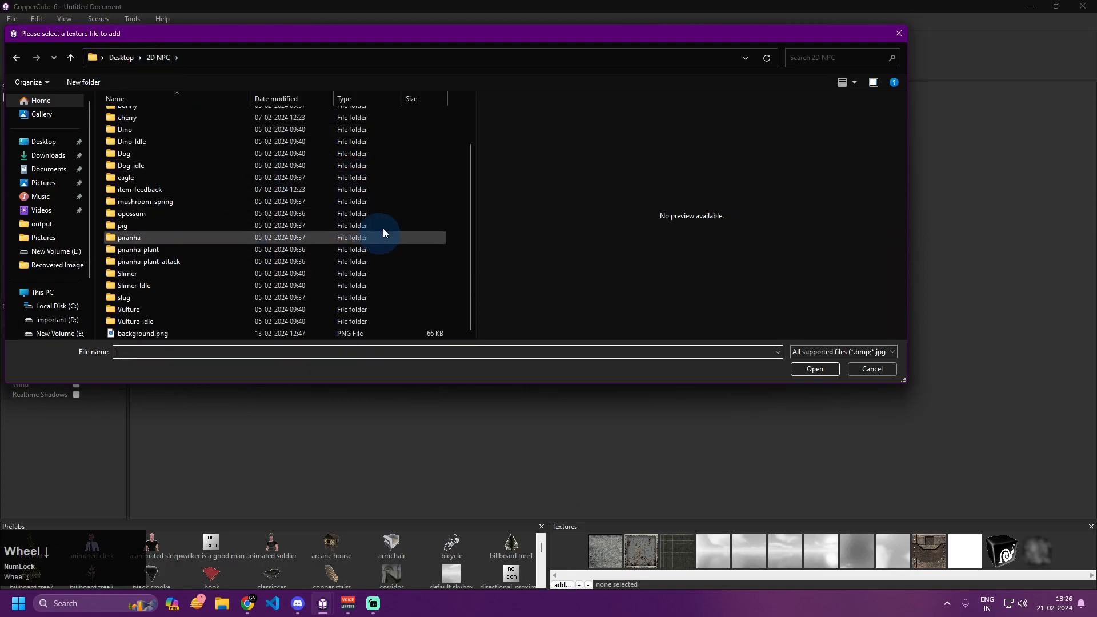
pyautogui.click(143, 335)
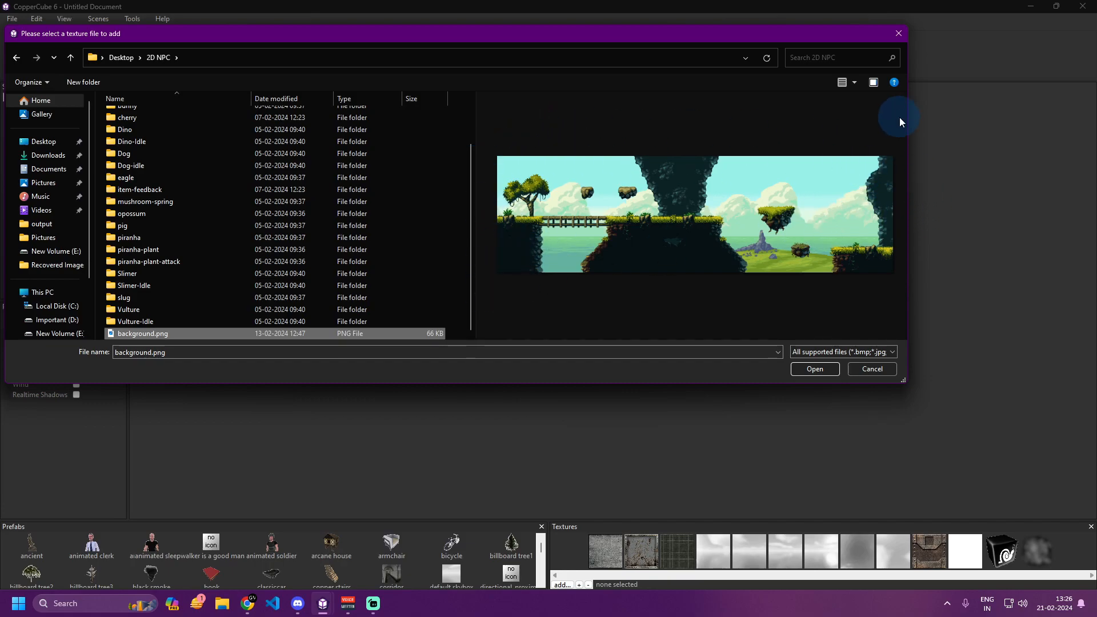
pyautogui.click(813, 370)
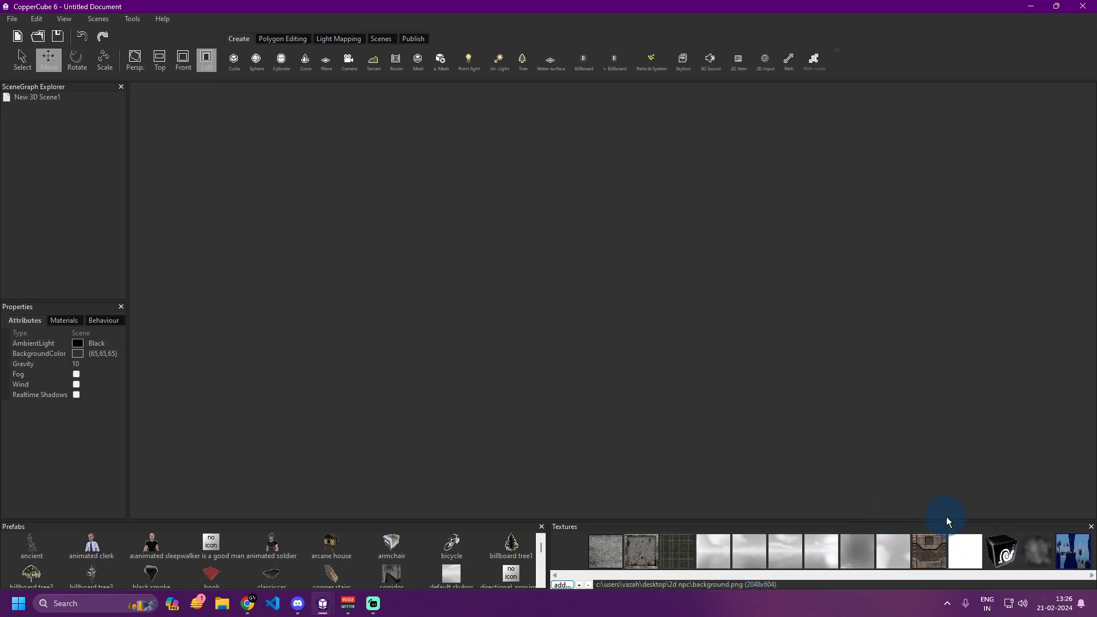
# Create a plane with tile count 1, width 2048 and length 604, and apply the background.png texture to its material.
pyautogui.click(330, 65)
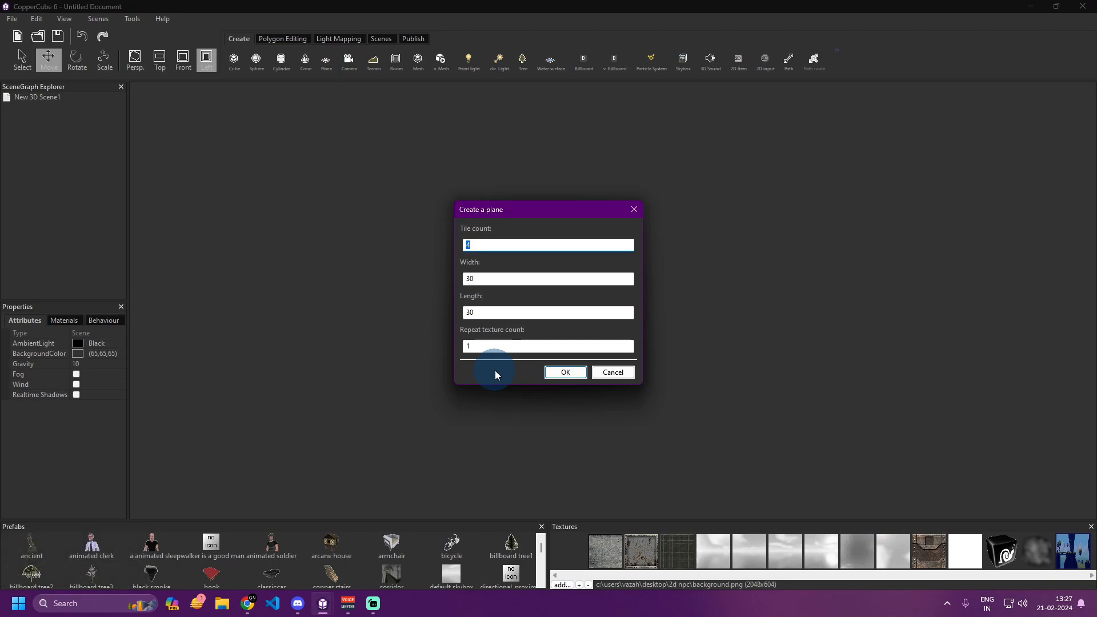
pyautogui.write('1')
pyautogui.moveTo(486, 278); pyautogui.dragTo(310, 279)
pyautogui.write('2048')
pyautogui.moveTo(486, 312); pyautogui.dragTo(350, 314)
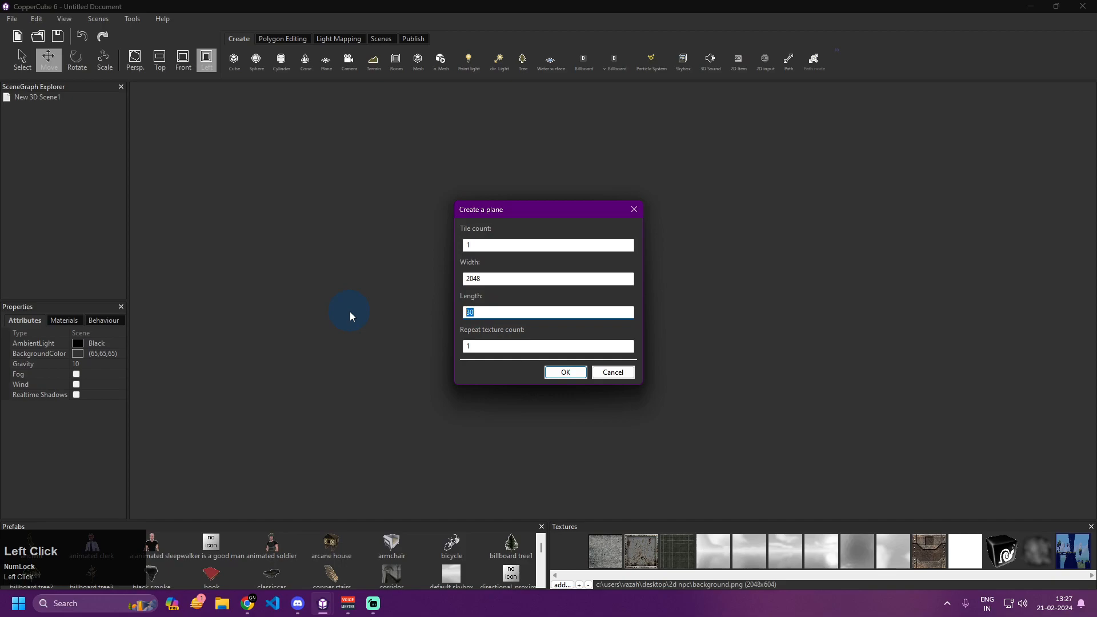
pyautogui.write('604')
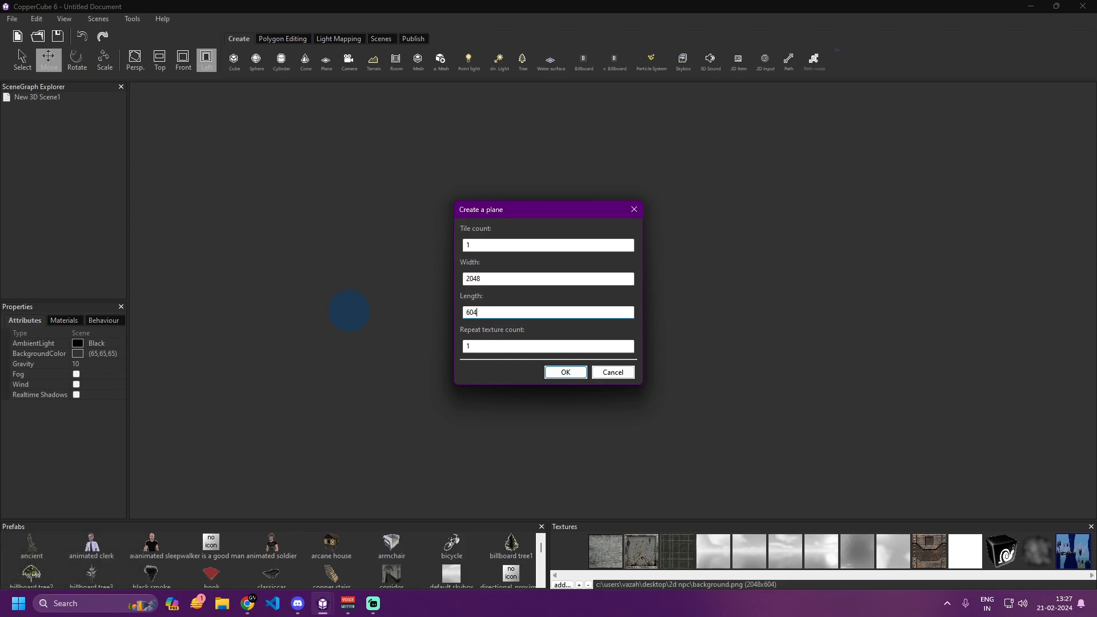
pyautogui.click(572, 371)
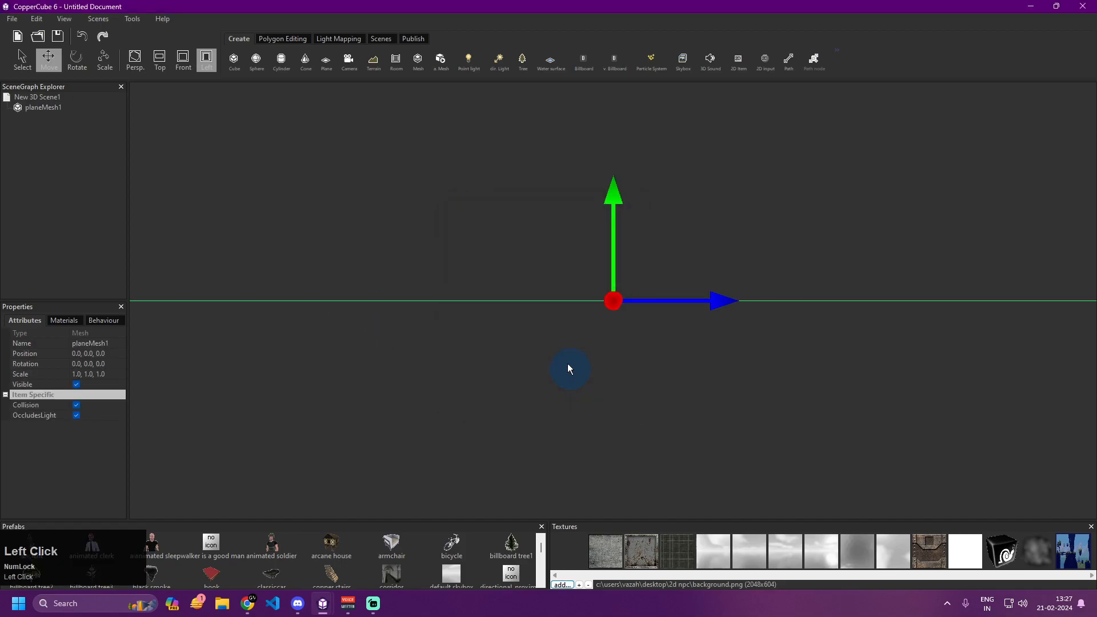
pyautogui.click(56, 321)
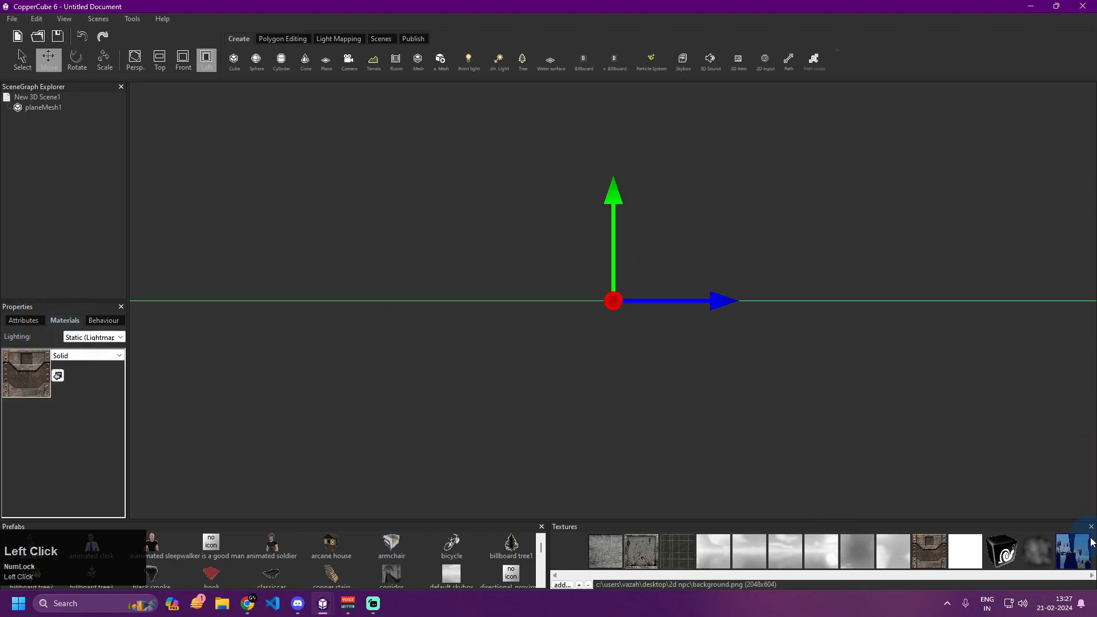
pyautogui.click(58, 375)
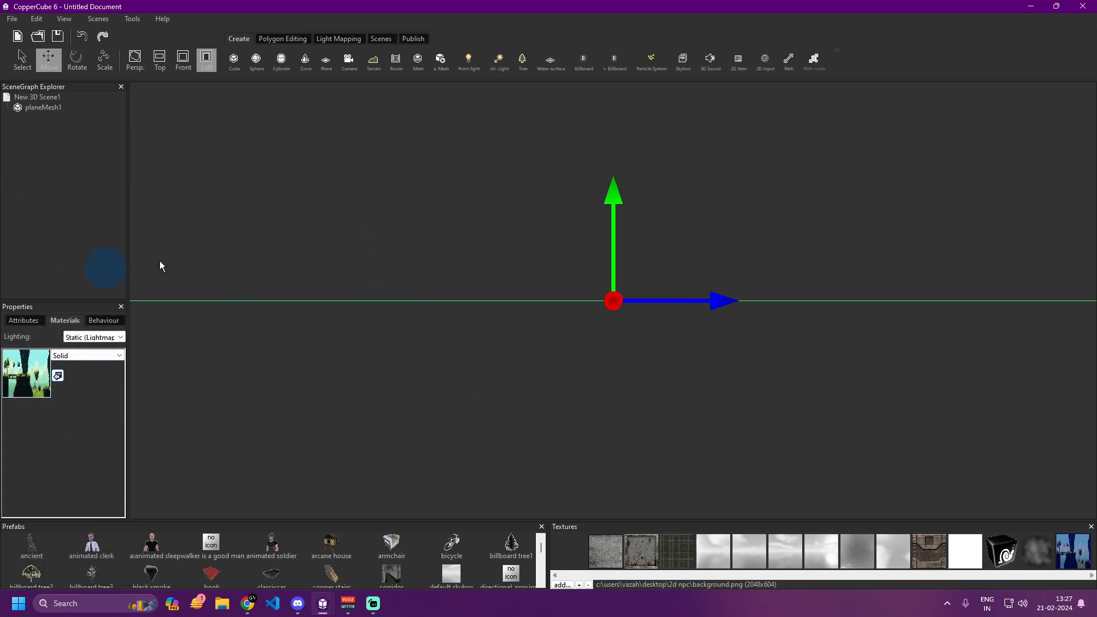
# Rotate the background plane to 0, -90, -90 so its texture faces the left view.
pyautogui.click(20, 322)
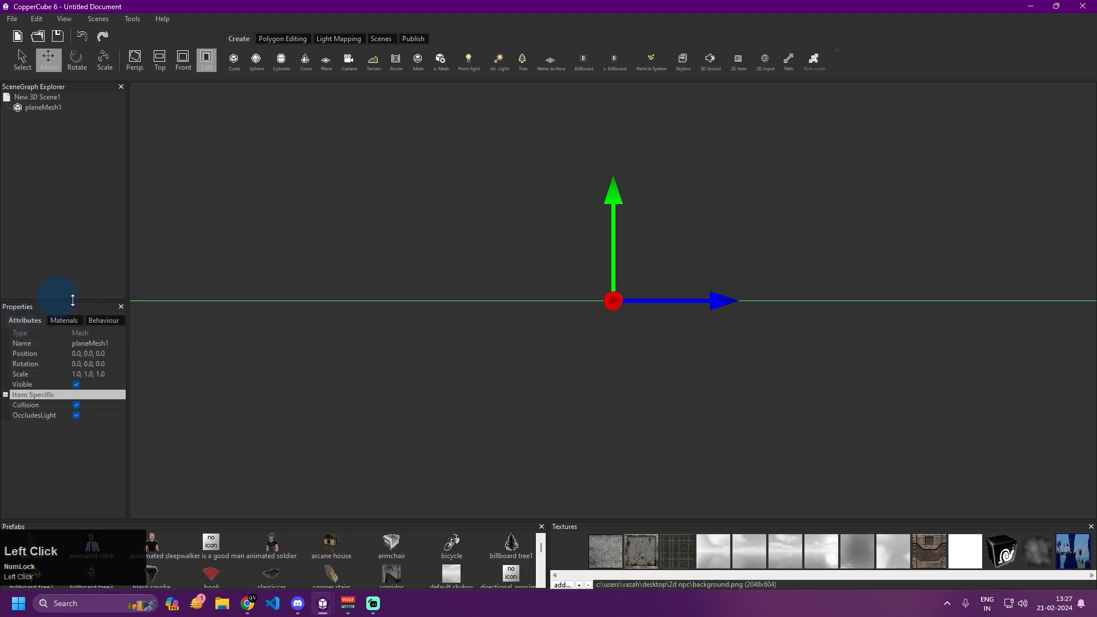
pyautogui.click(83, 364)
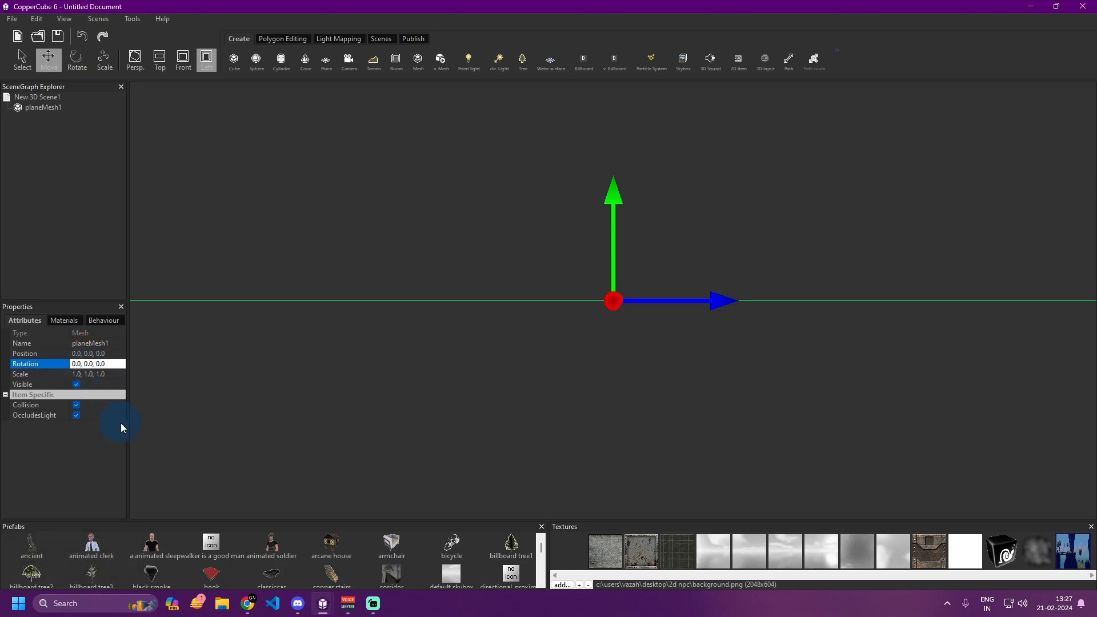
pyautogui.press('Right')
pyautogui.write('9')
pyautogui.press('Left')
pyautogui.write('-')
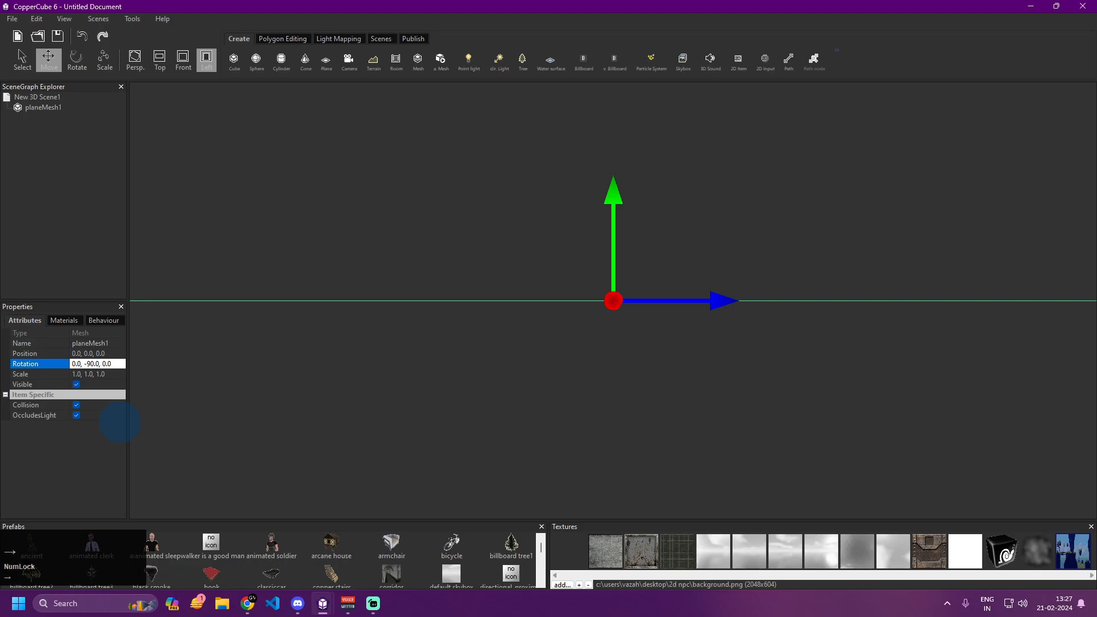
pyautogui.write('-9')
pyautogui.press('Return')
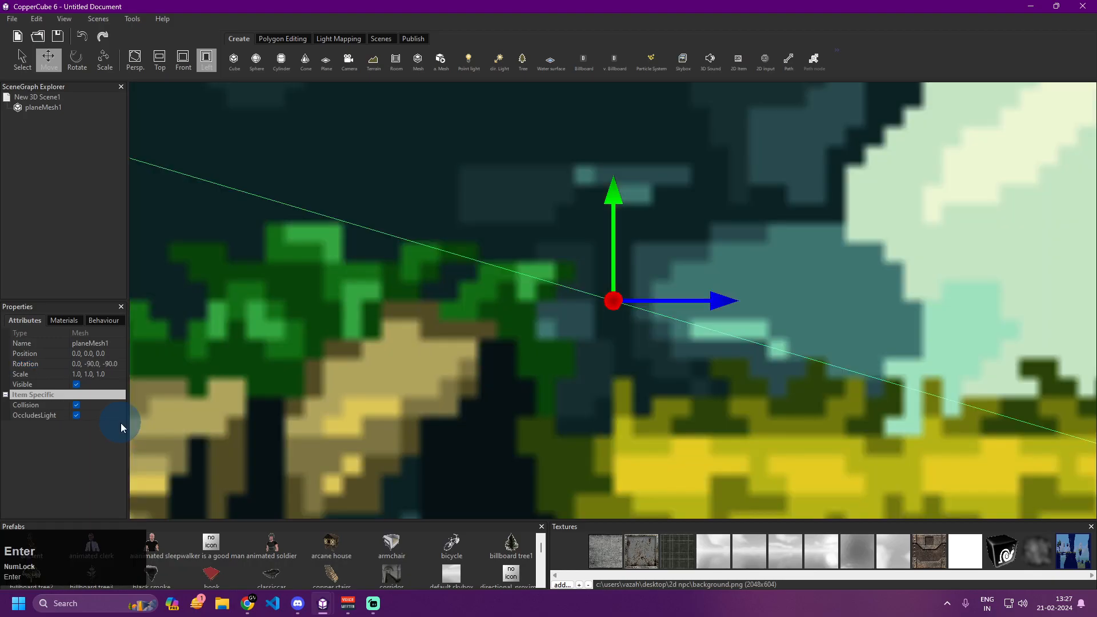
pyautogui.moveTo(286, 311); pyautogui.dragTo(397, 615, button='right')
pyautogui.moveTo(325, 216); pyautogui.dragTo(543, 508, button='right')
pyautogui.moveTo(446, 249); pyautogui.dragTo(569, 393, button='right')
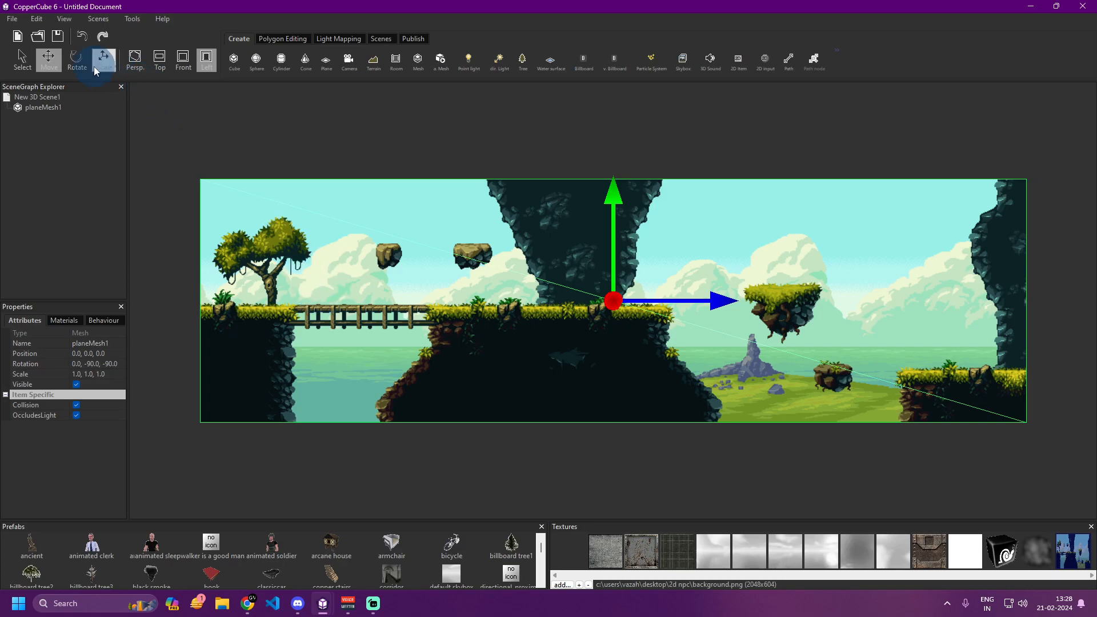
# Open the plane's irrEdit/Irrlicht material properties and turn off BilinearFilter1.
pyautogui.click(60, 19)
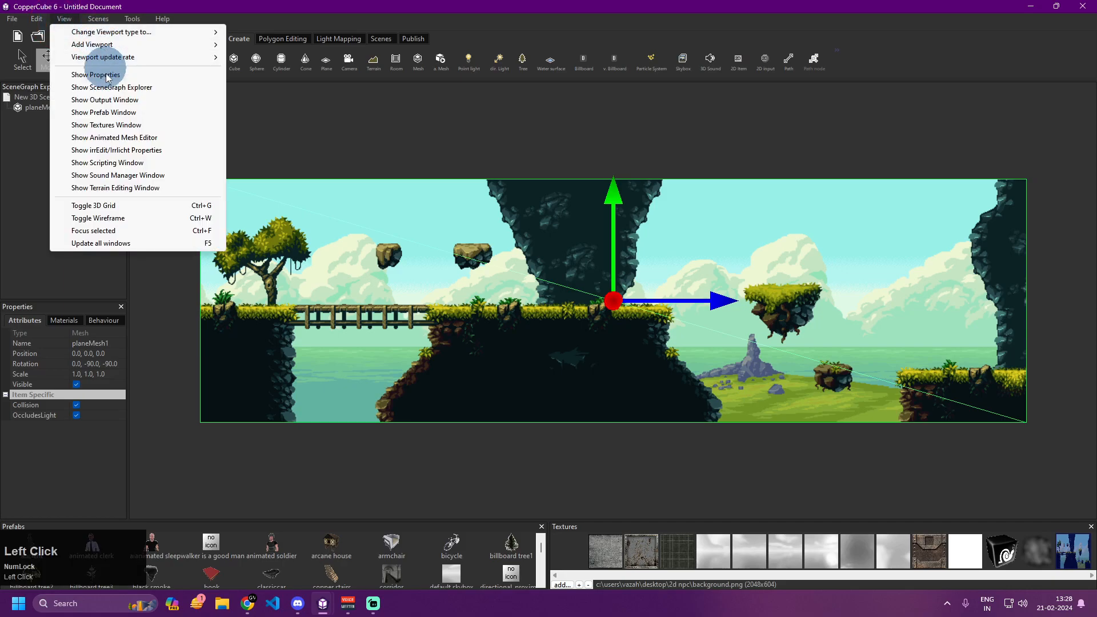
pyautogui.click(112, 151)
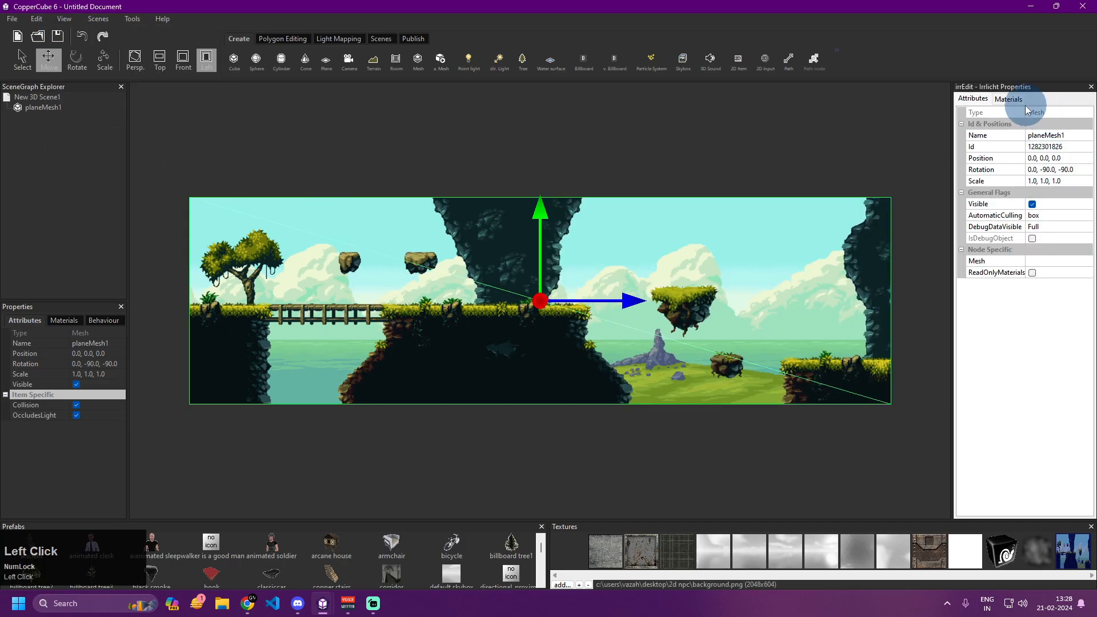
pyautogui.click(1009, 99)
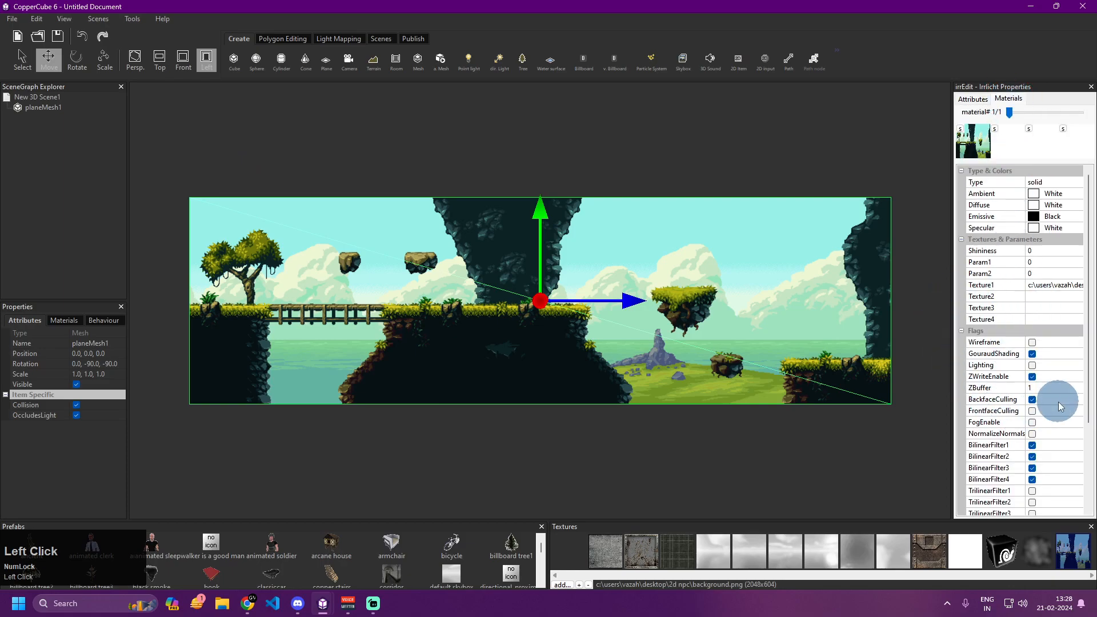
pyautogui.click(1033, 446)
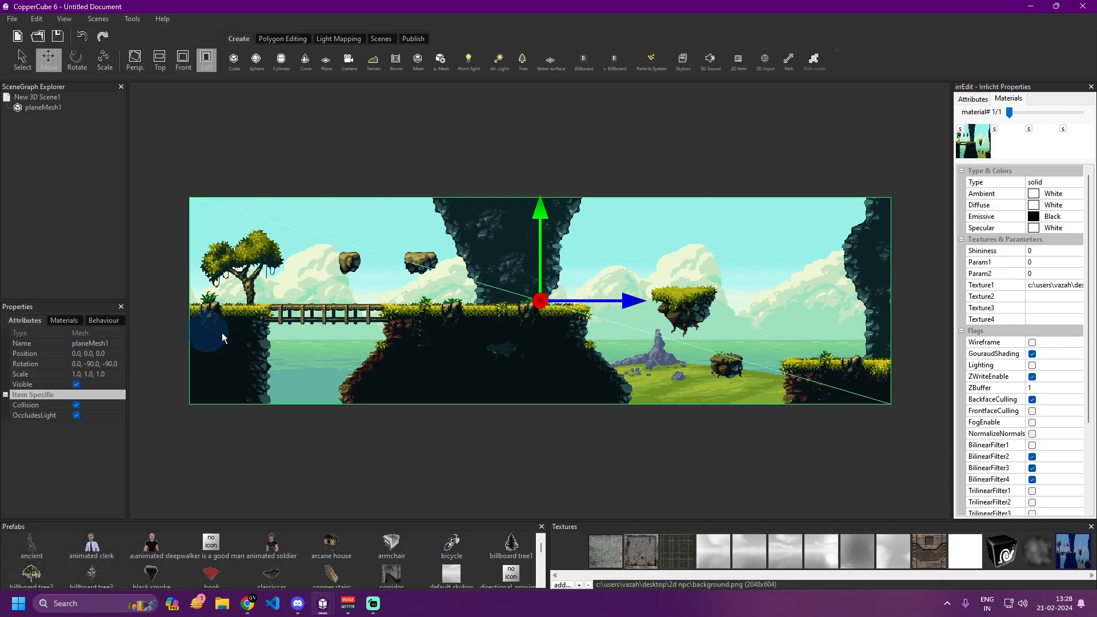
# Set the background plane's material to Transparent (alpha channel), with Double sided material and For plant and grass rendering enabled.
pyautogui.click(65, 320)
pyautogui.click(89, 356)
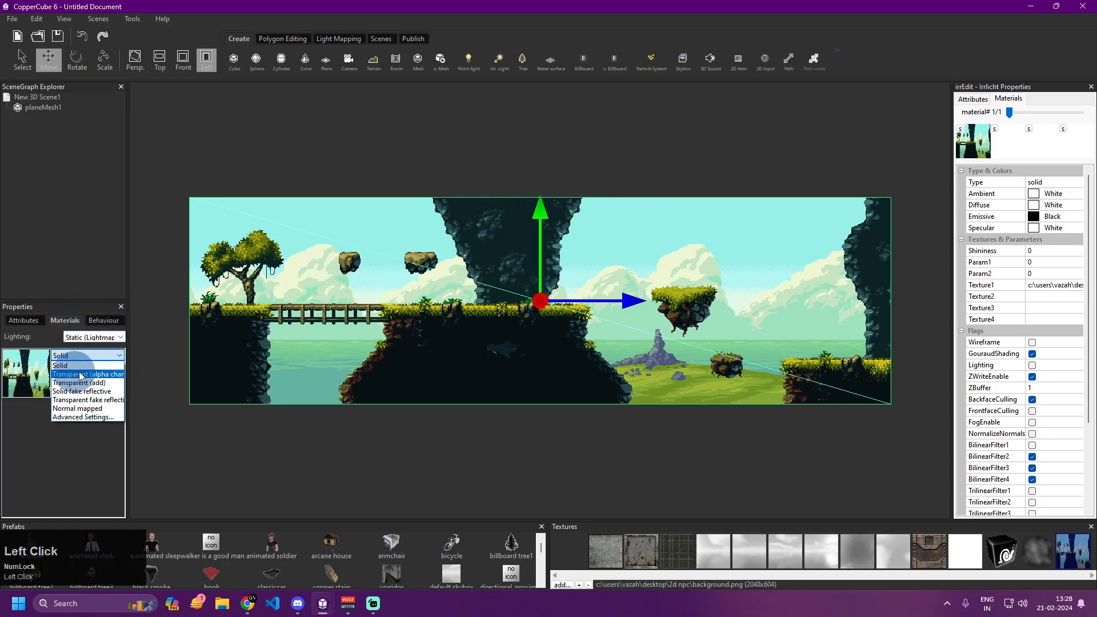
pyautogui.click(90, 375)
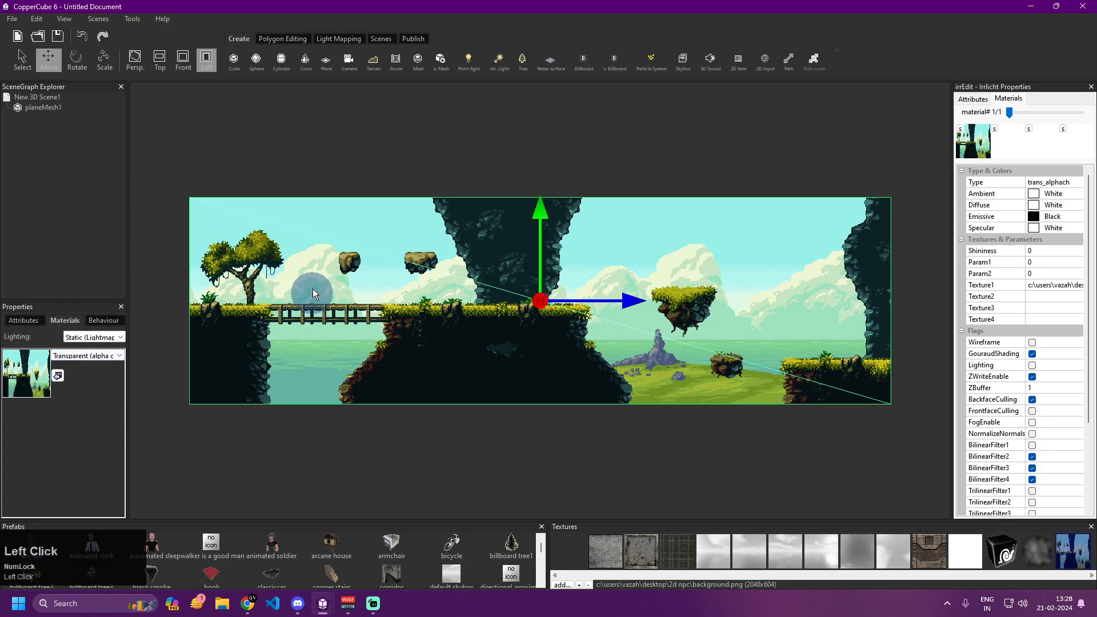
pyautogui.click(108, 356)
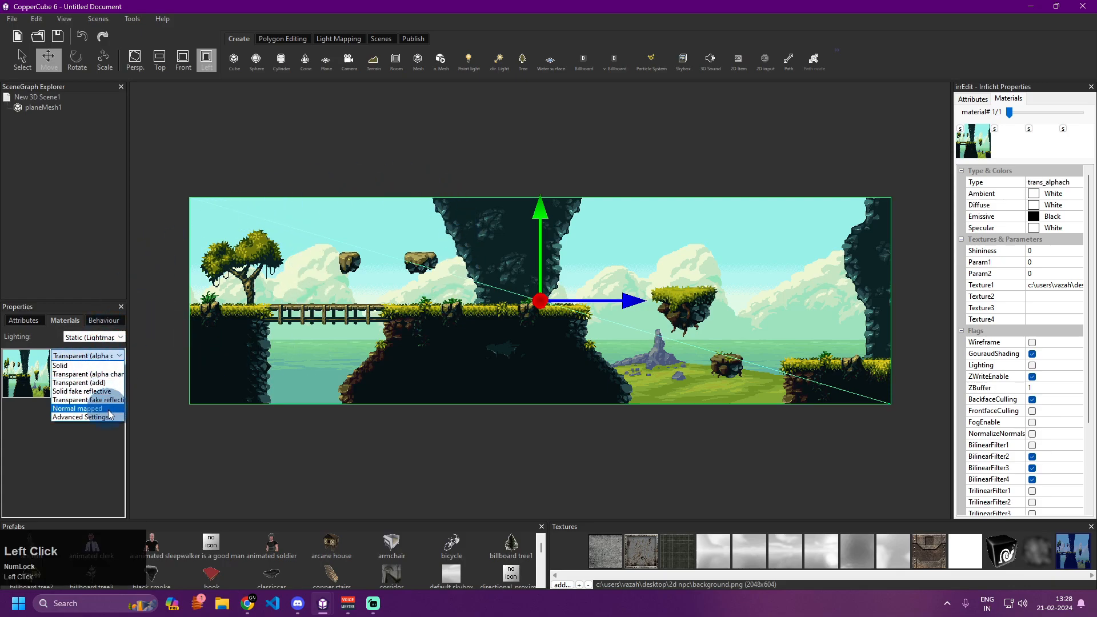
pyautogui.click(90, 417)
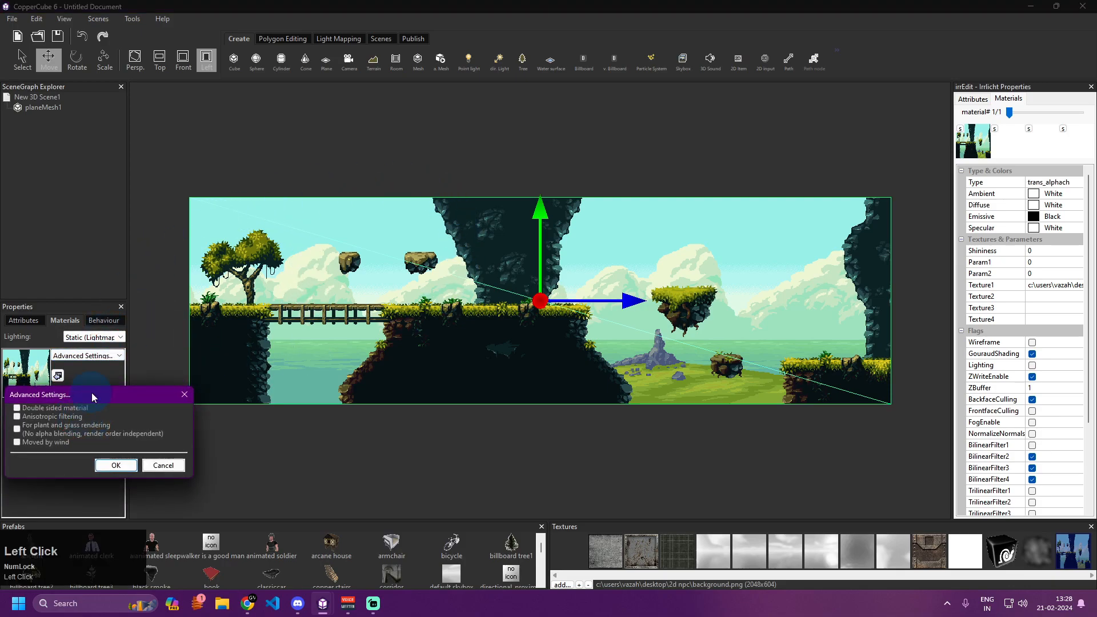
pyautogui.click(17, 408)
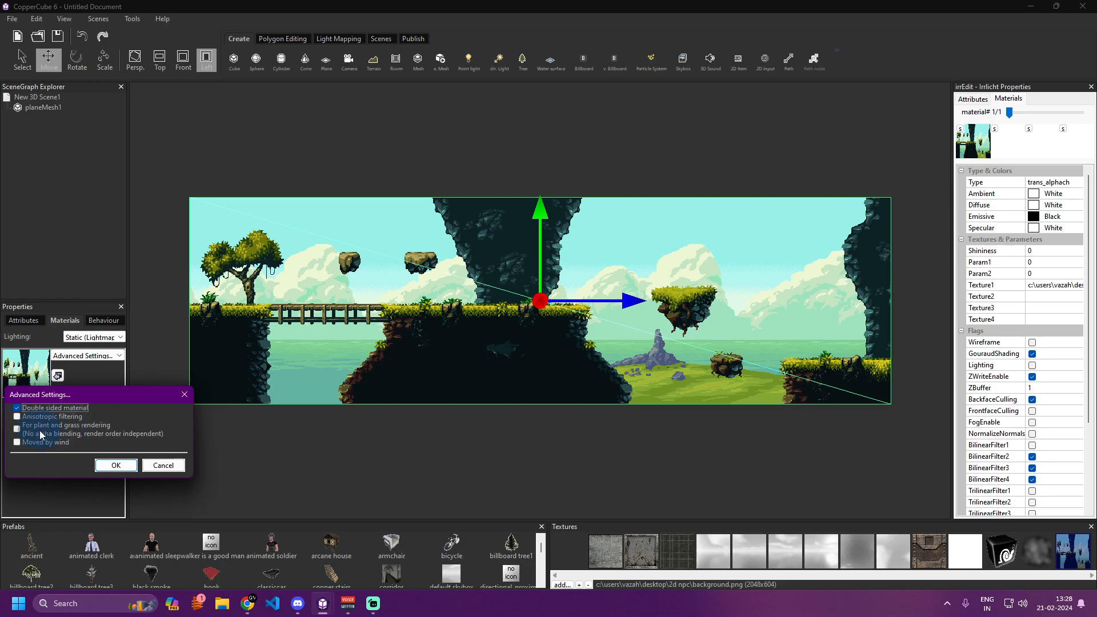
pyautogui.click(18, 430)
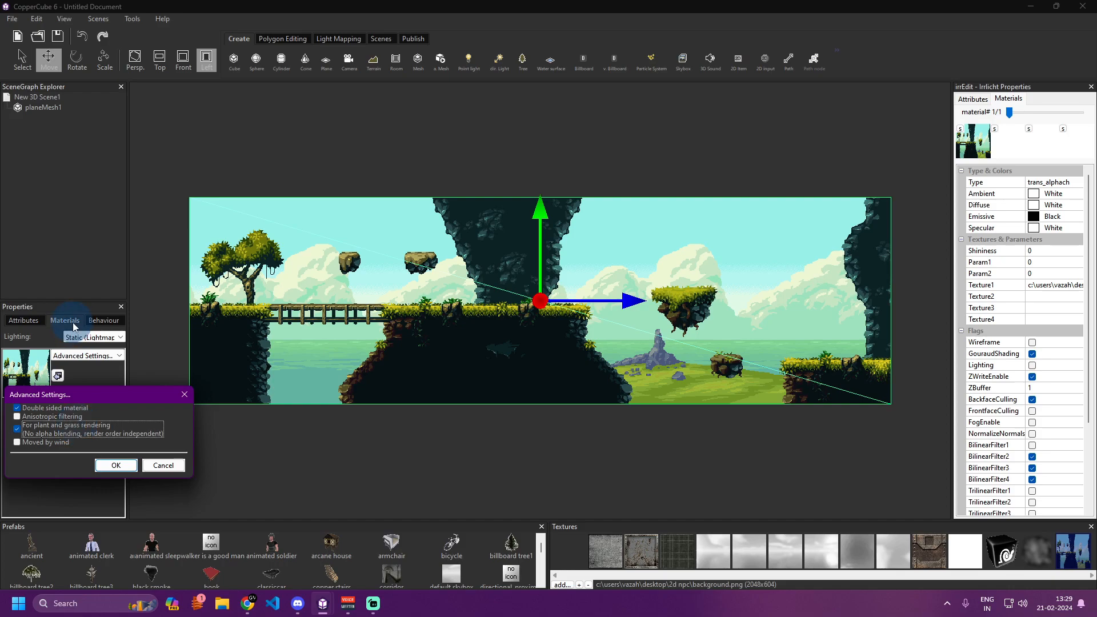
pyautogui.click(116, 466)
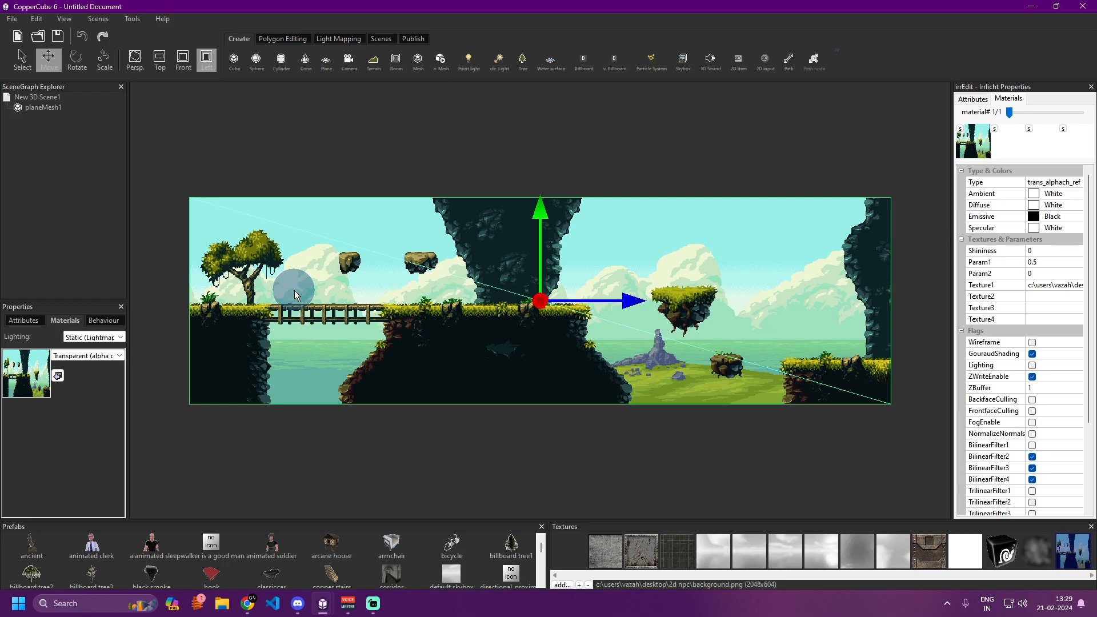
pyautogui.scroll(-1, 273, 253)
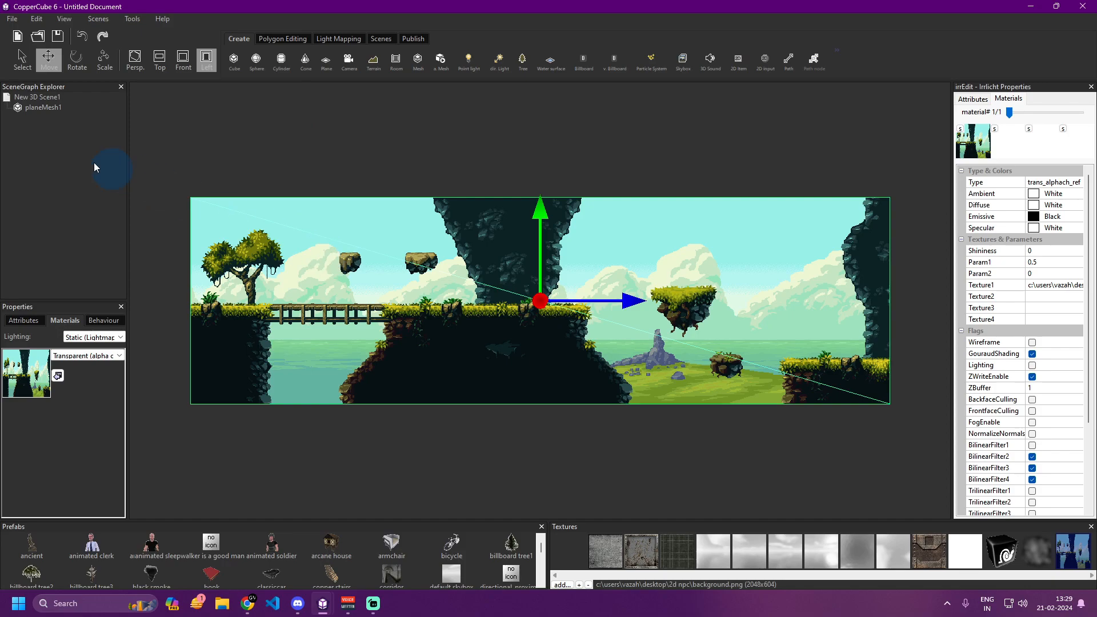
# Rename the background plane as bg.
pyautogui.click(41, 107)
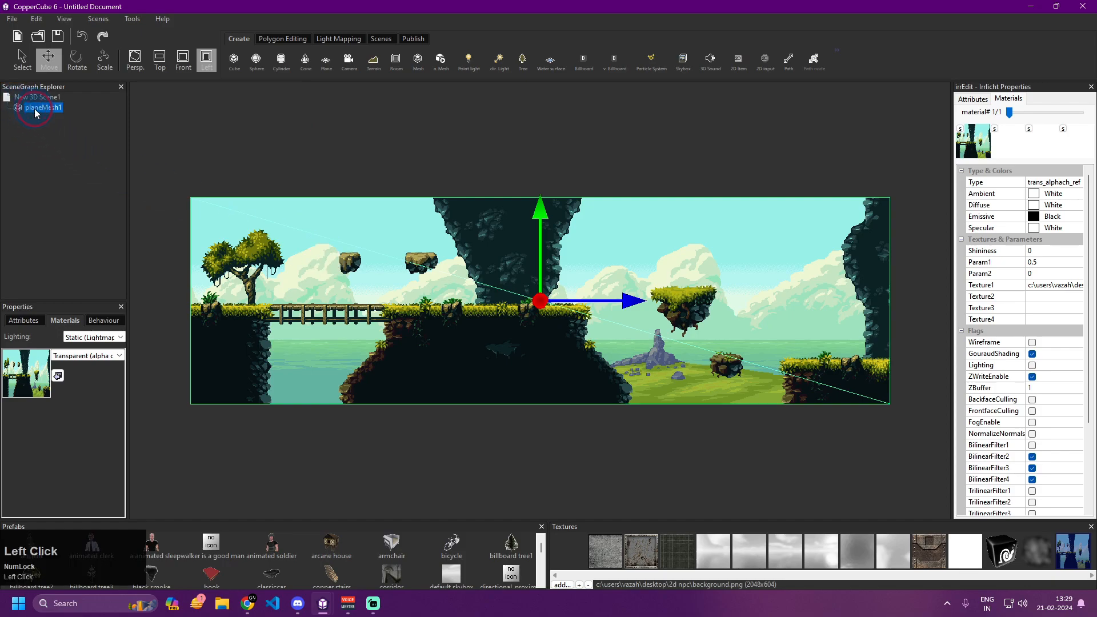
pyautogui.click(24, 321)
pyautogui.click(117, 344)
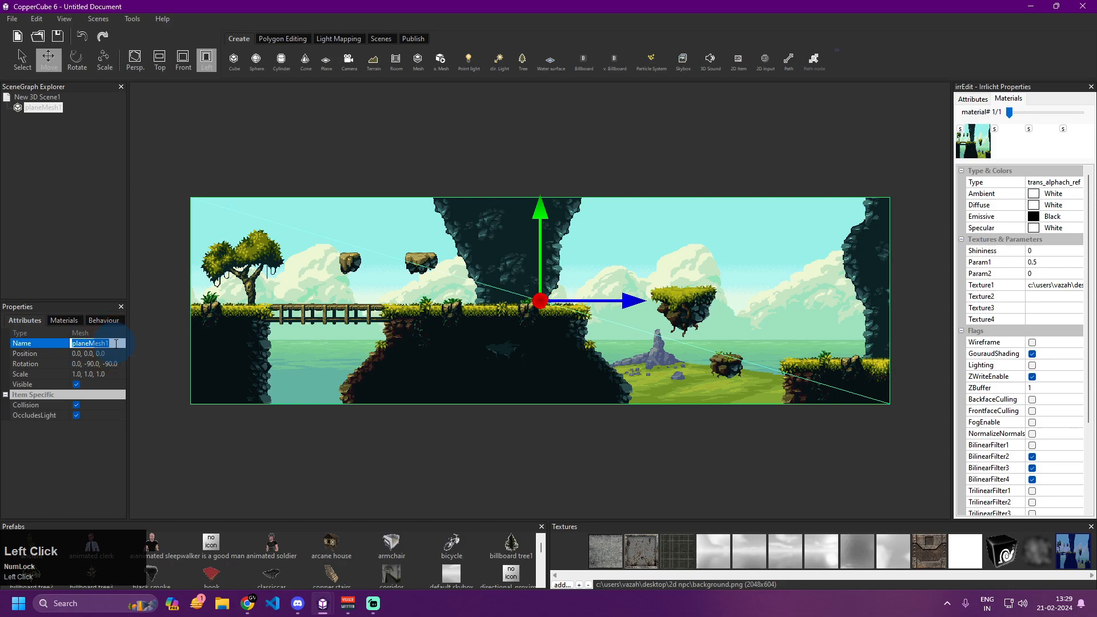
pyautogui.write('bg')
pyautogui.press('Return')
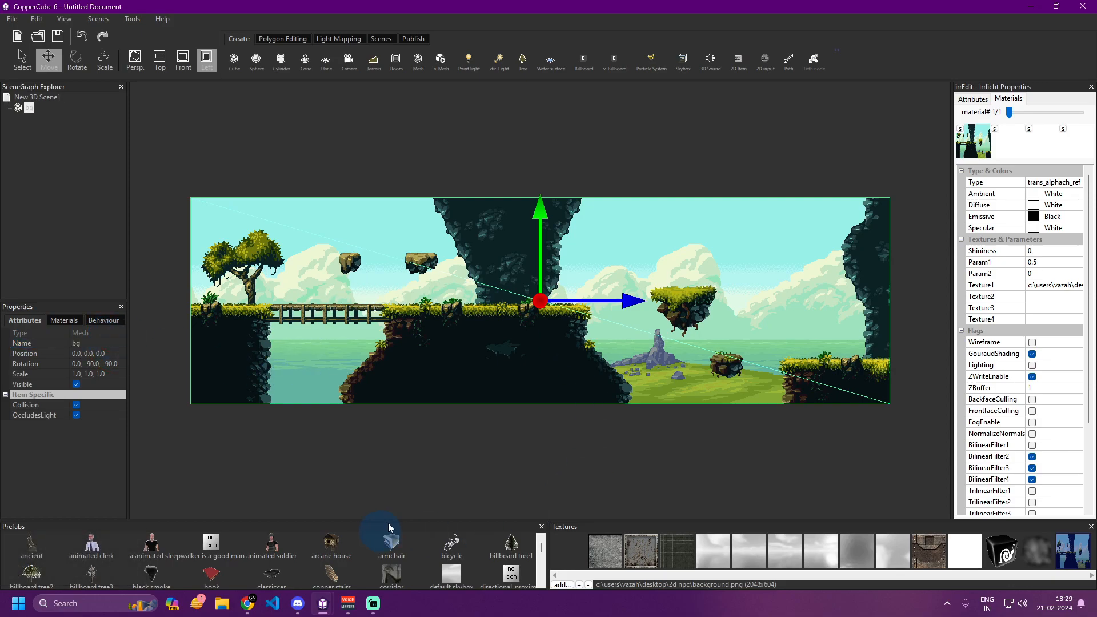
# Add frame (1).png to frame (4).png from the bear's walk folder in 2D NPC to the project's textures.
pyautogui.click(561, 585)
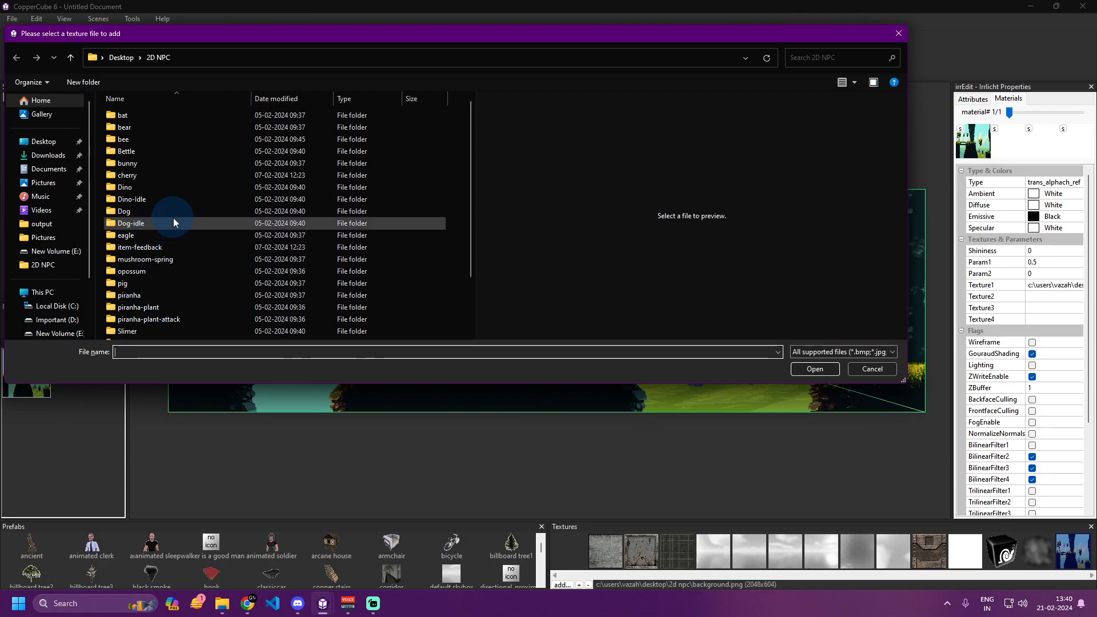
pyautogui.scroll(-2, 160, 219)
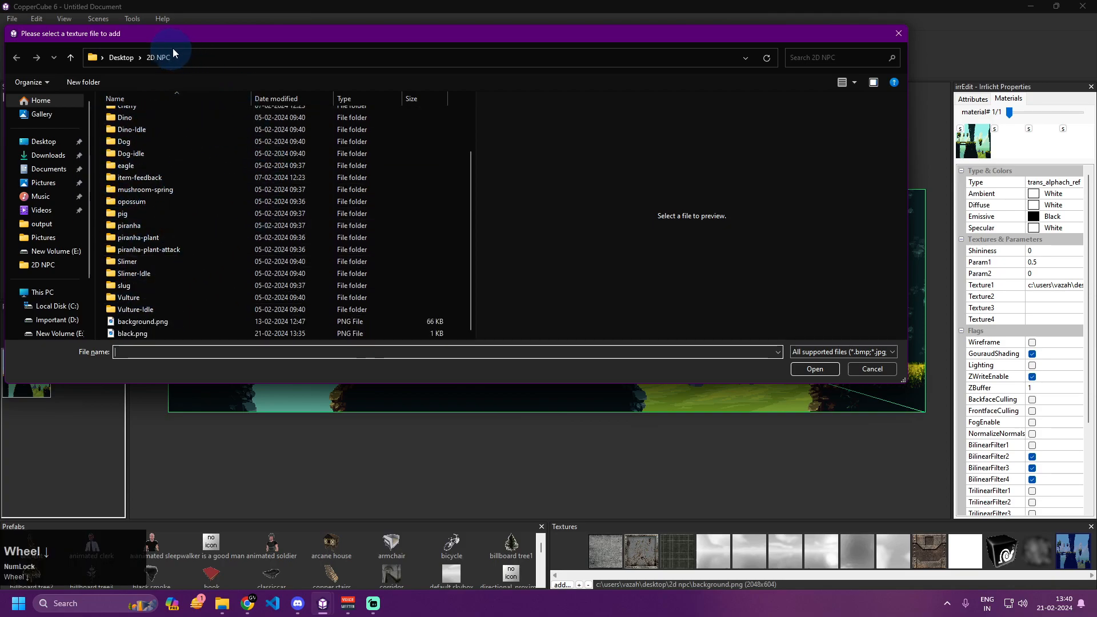
pyautogui.scroll(2, 342, 206)
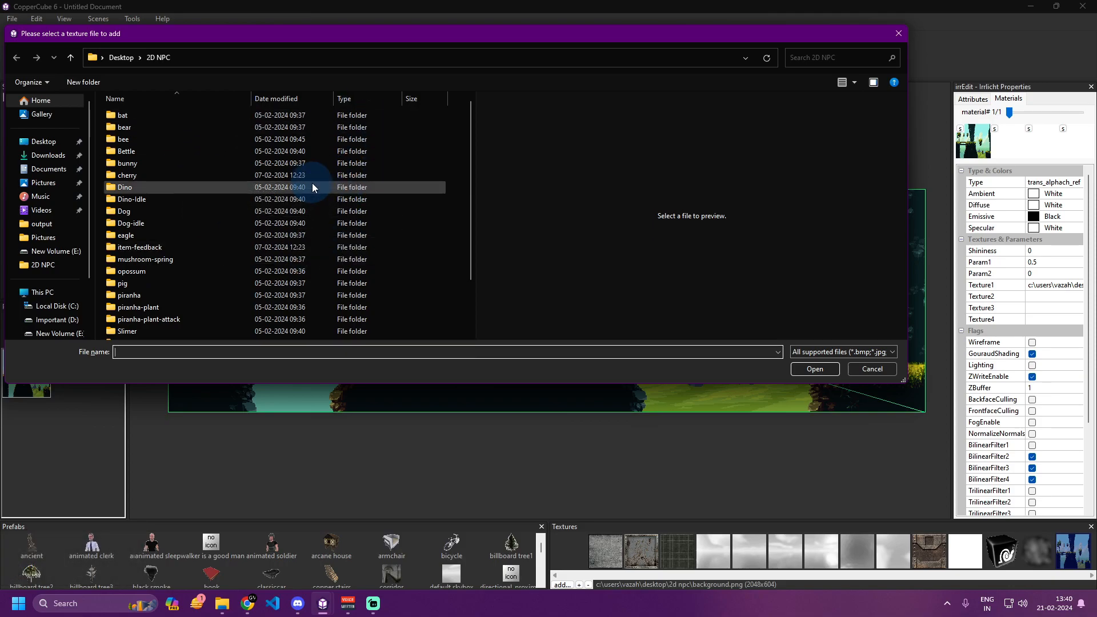
pyautogui.click(171, 132)
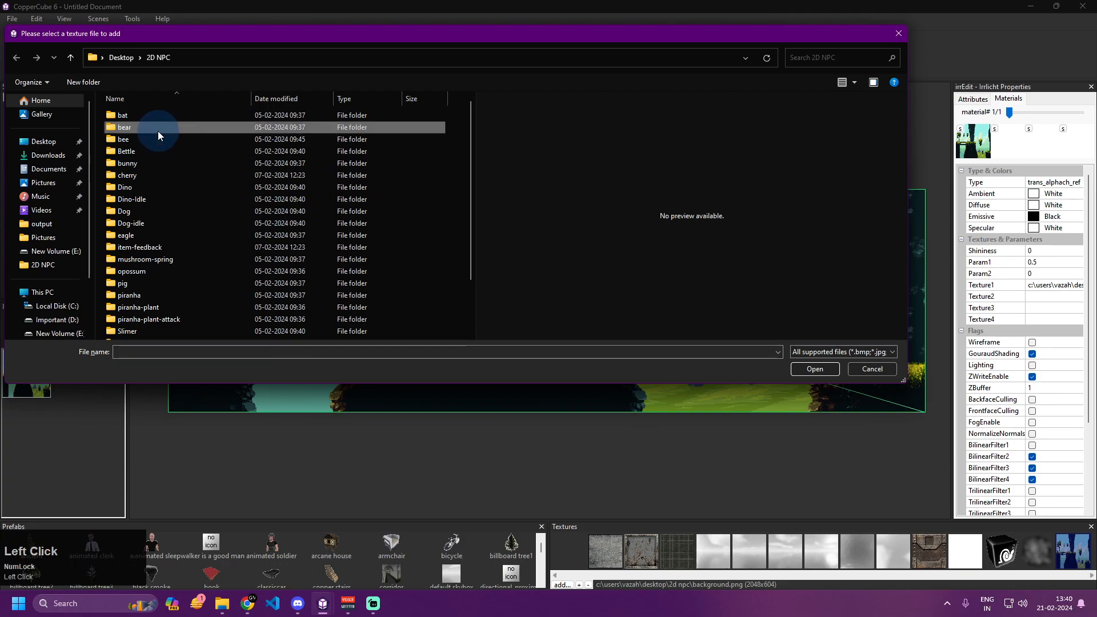
pyautogui.doubleClick(152, 130)
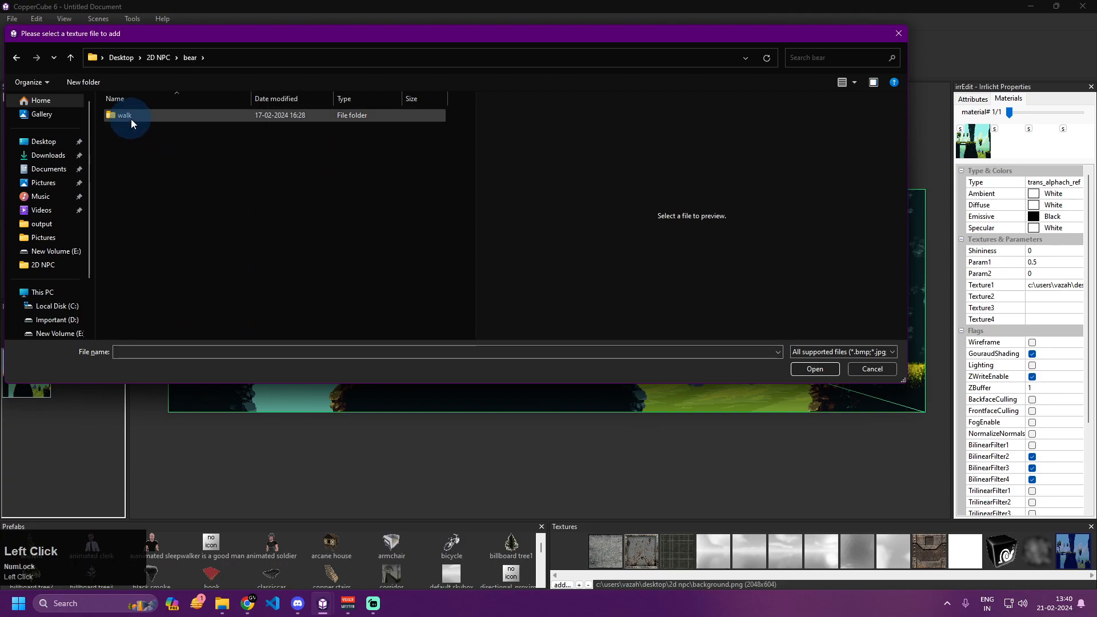
pyautogui.doubleClick(131, 117)
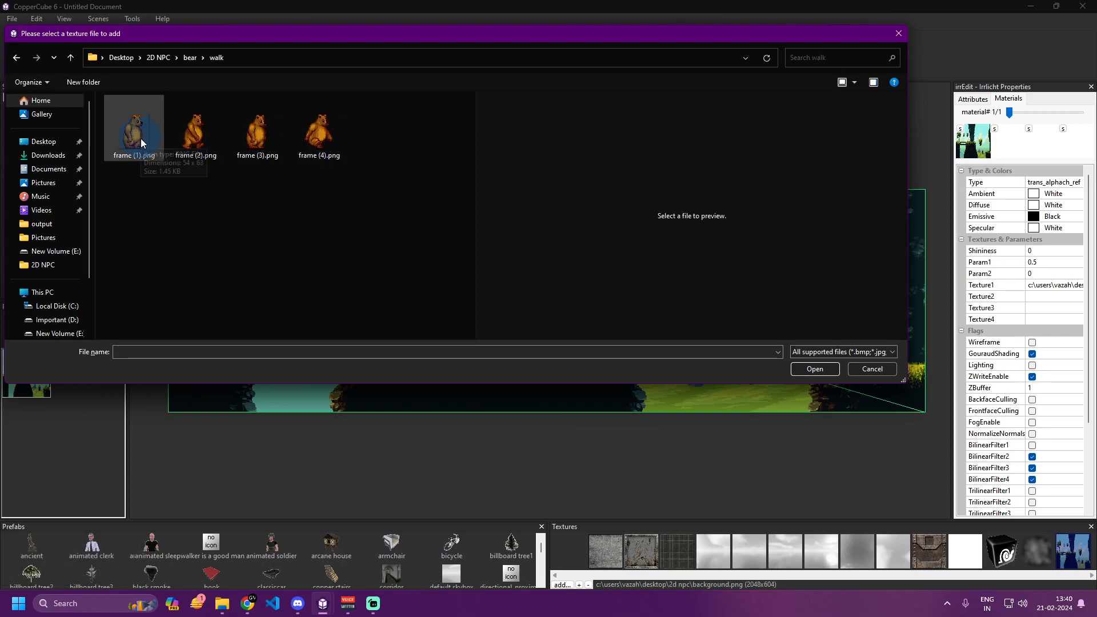
pyautogui.moveTo(409, 225); pyautogui.dragTo(180, 88)
pyautogui.click(818, 370)
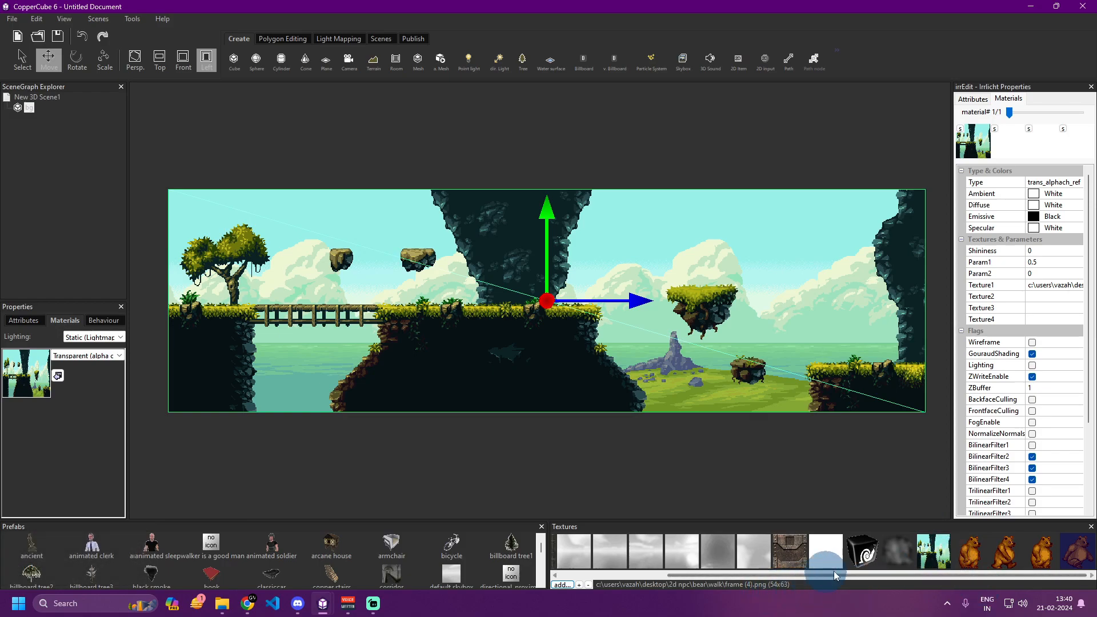
# Create a plane sized for the first bear frame, with tile count 1, width 54 and length 63.
pyautogui.click(961, 574)
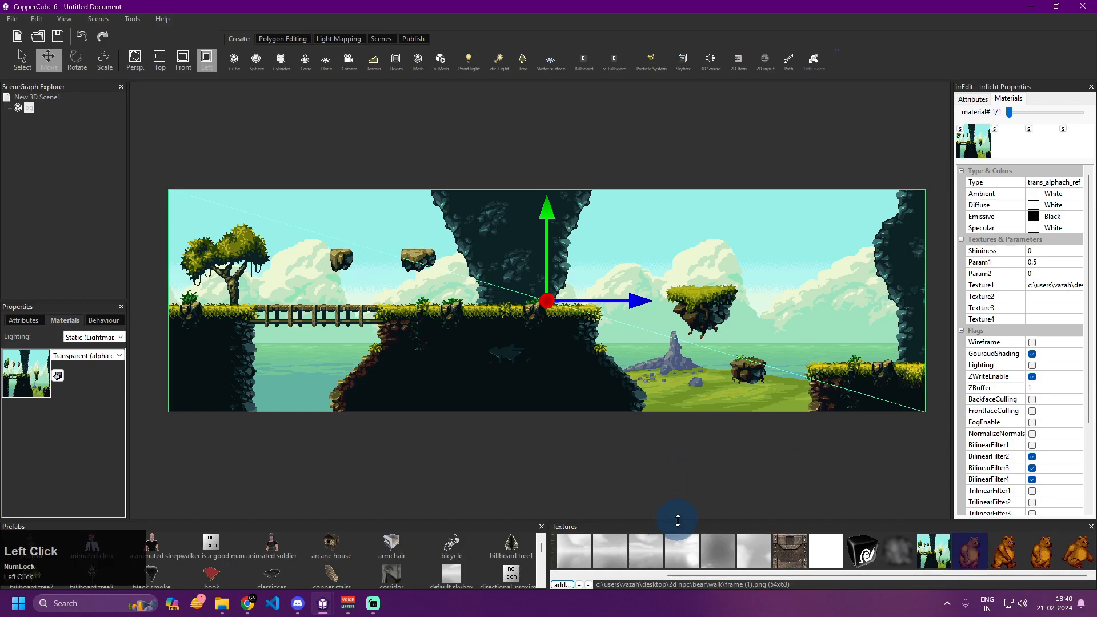
pyautogui.click(215, 61)
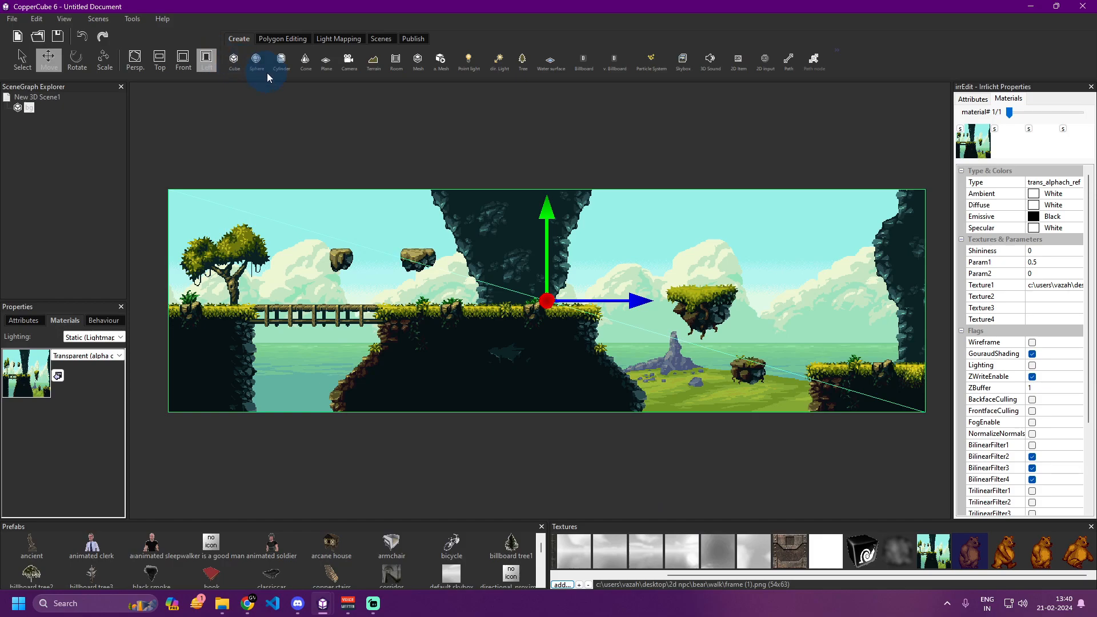
pyautogui.click(326, 62)
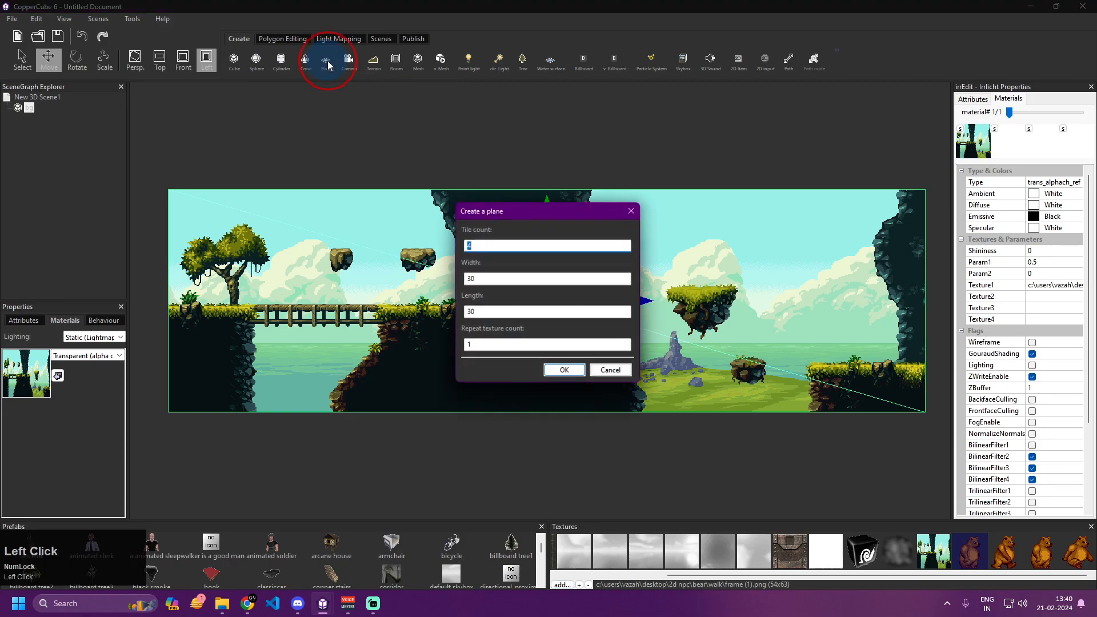
pyautogui.write('1')
pyautogui.doubleClick(467, 279)
pyautogui.write('54')
pyautogui.doubleClick(475, 312)
pyautogui.write('63')
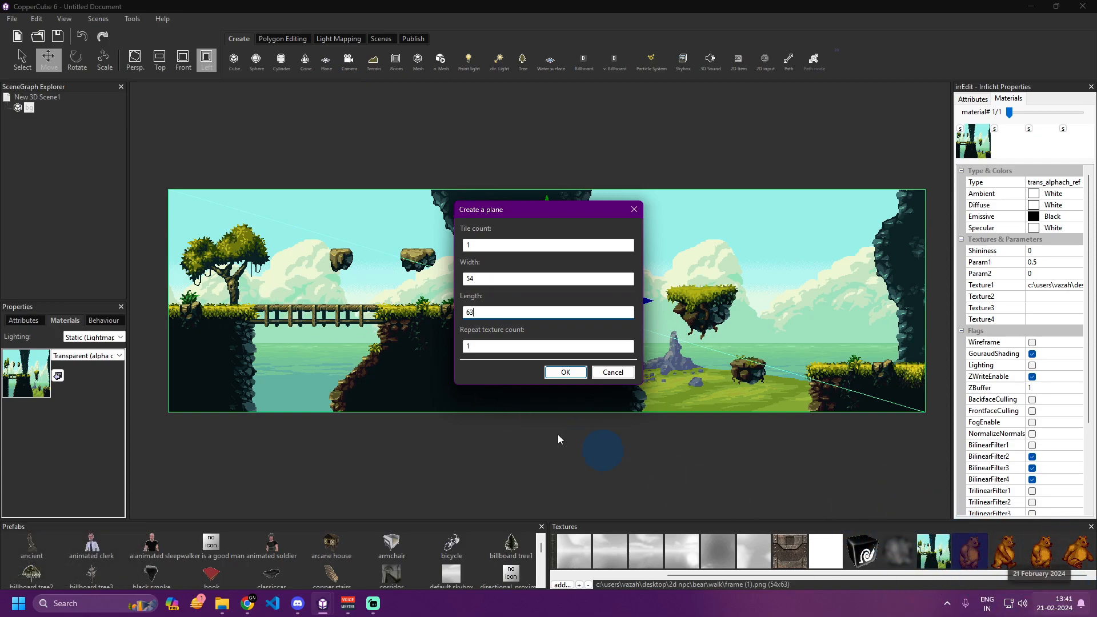
pyautogui.click(565, 373)
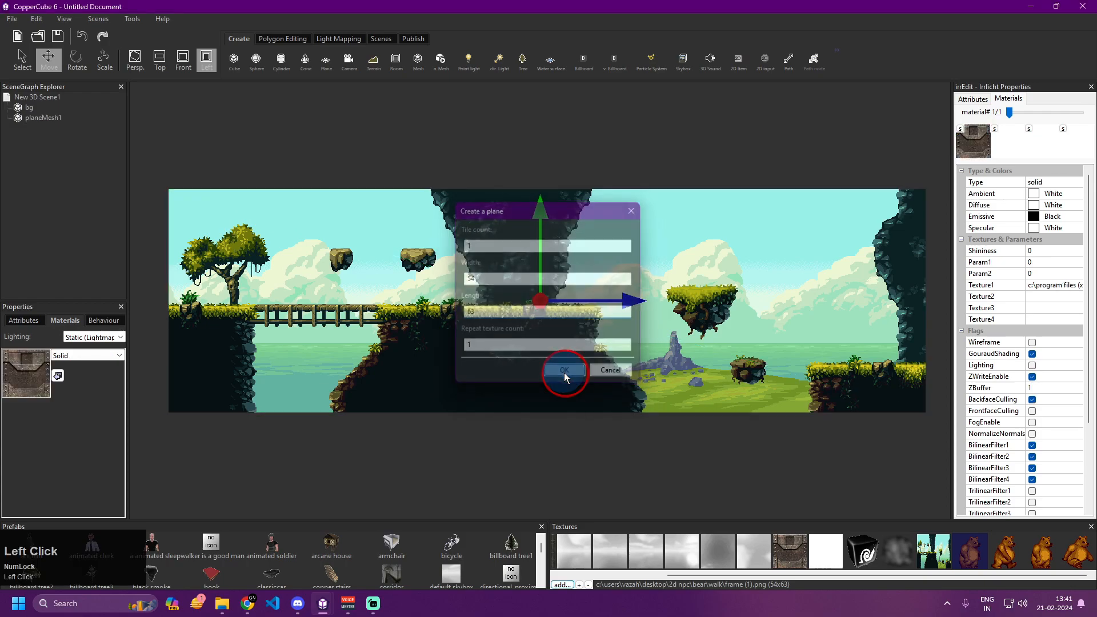
# Rename the newly created plane as bear.
pyautogui.click(40, 118)
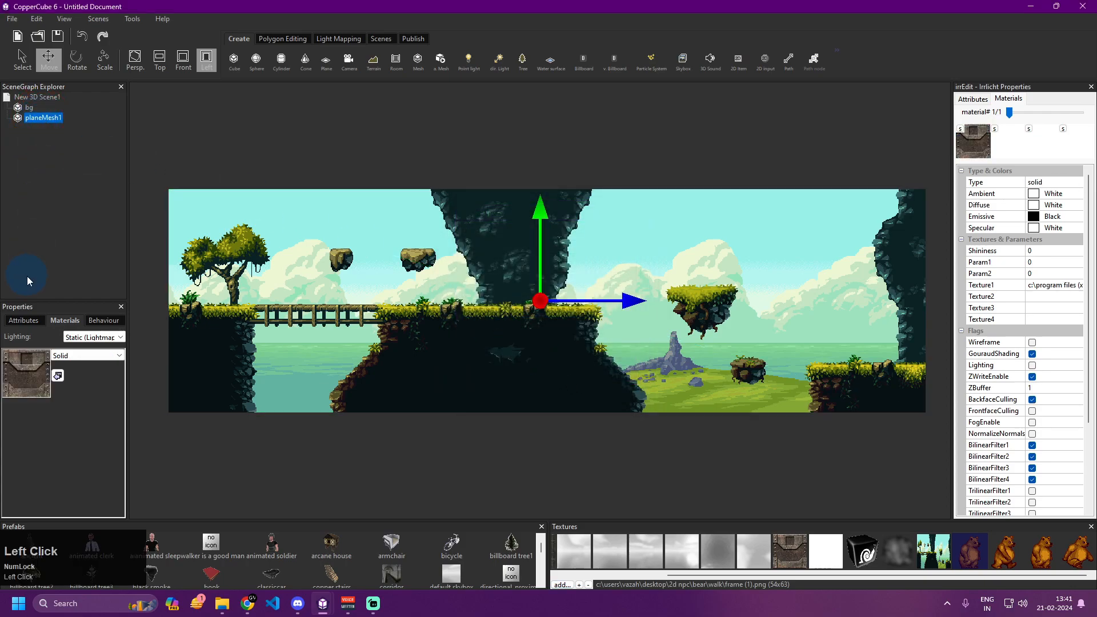
pyautogui.click(23, 321)
pyautogui.click(115, 343)
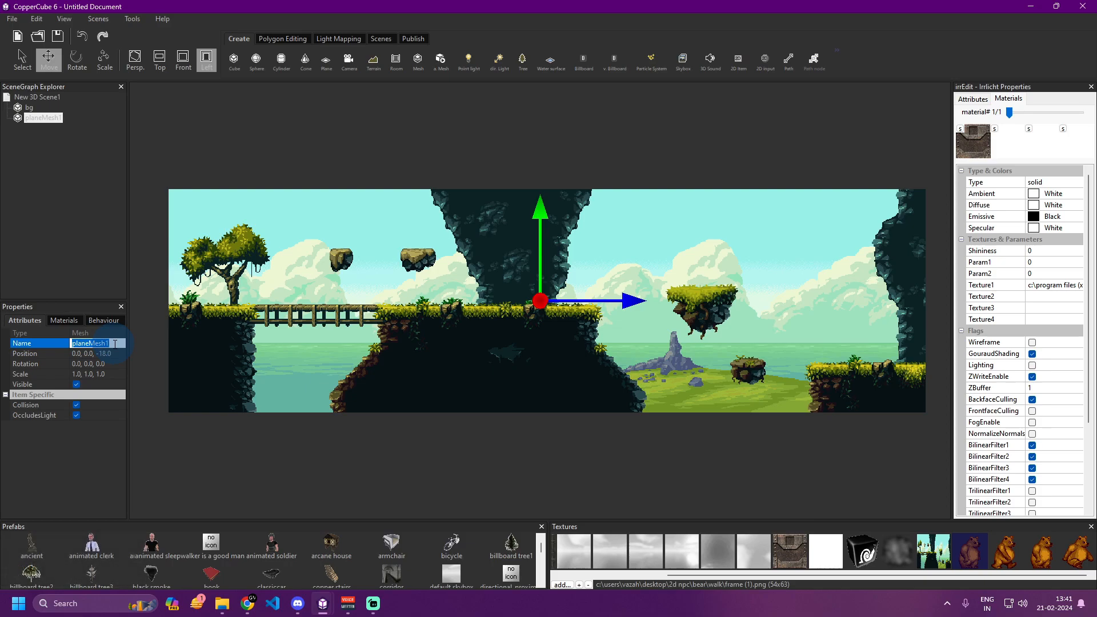
pyautogui.write('bear')
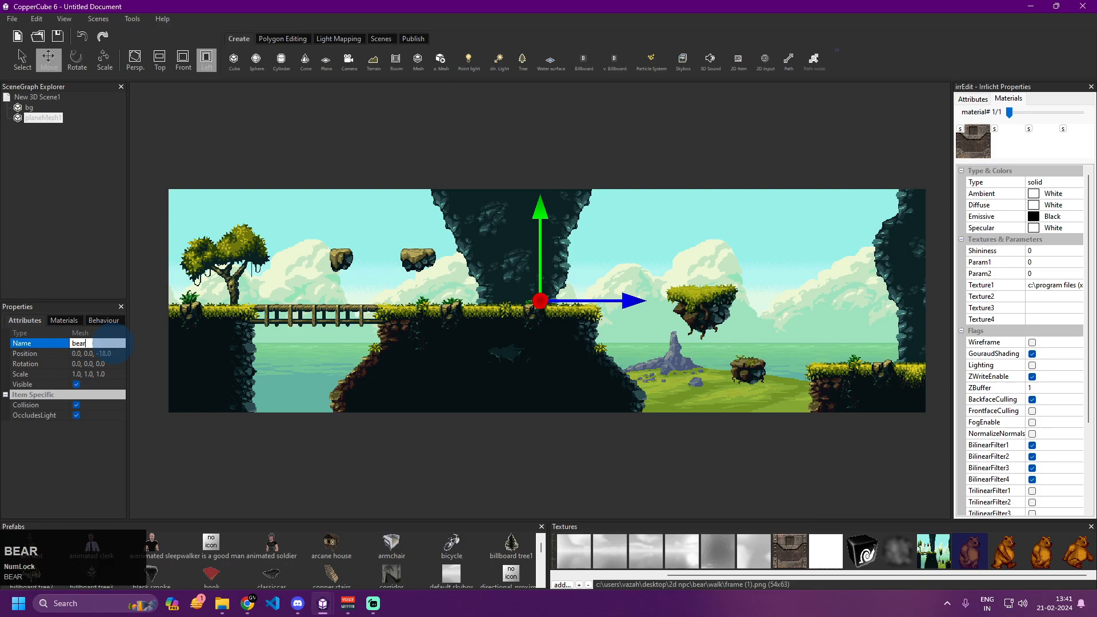
pyautogui.press('Return')
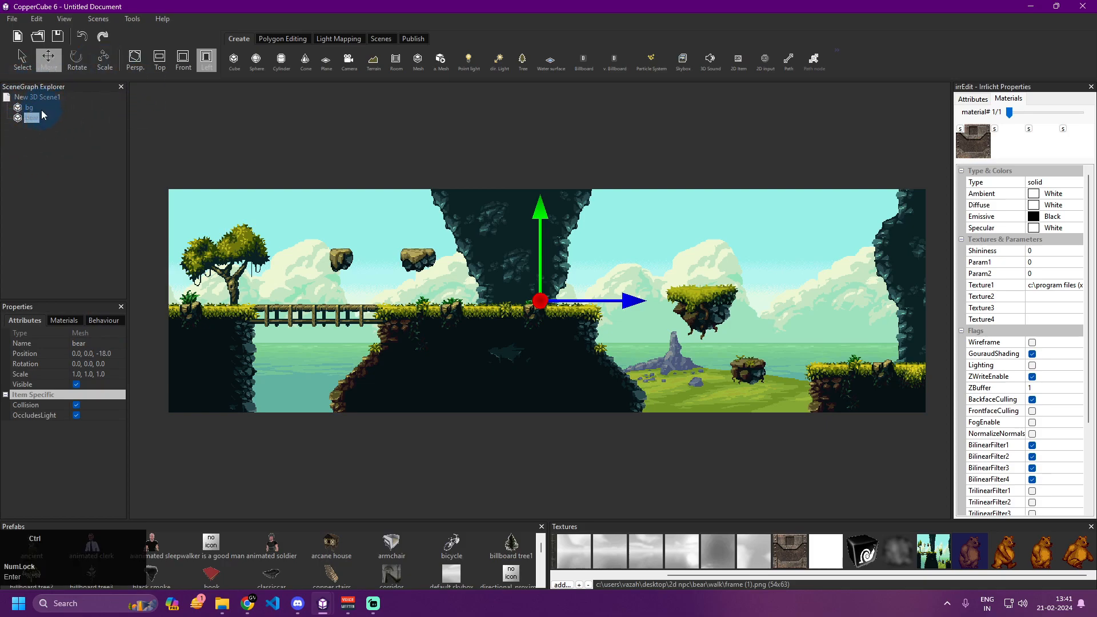
# Duplicate the bear plane and rename the copy as bear_walk.
pyautogui.hotkey('ctrl', 'c')
pyautogui.click(33, 128)
pyautogui.click(111, 344)
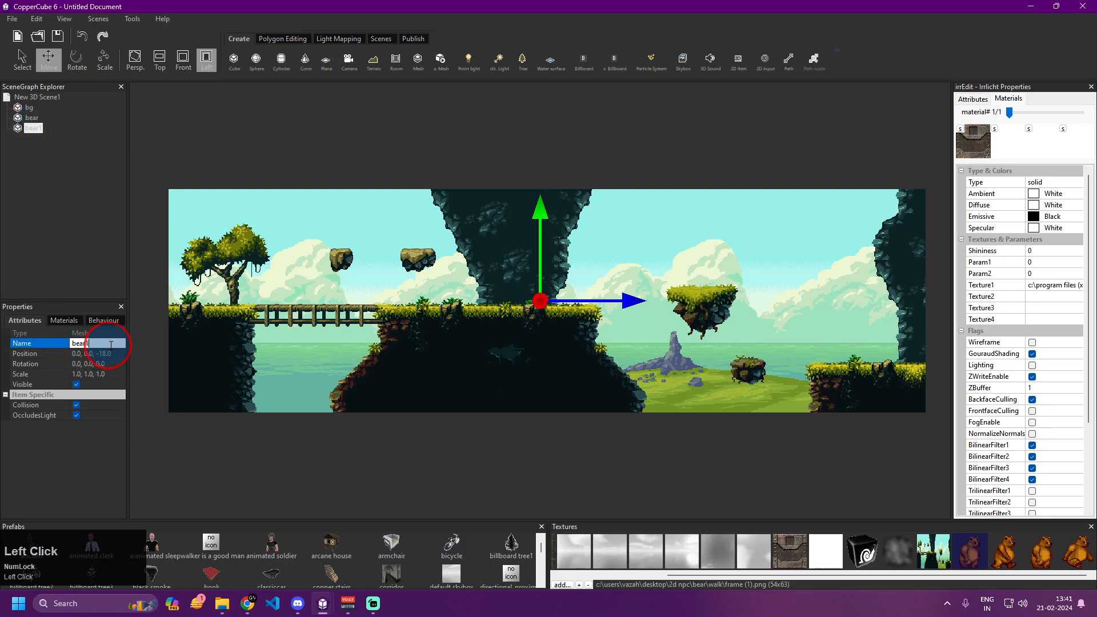
pyautogui.press('BackSpace')
pyautogui.write('_walk')
pyautogui.press('Return')
pyautogui.click(40, 132)
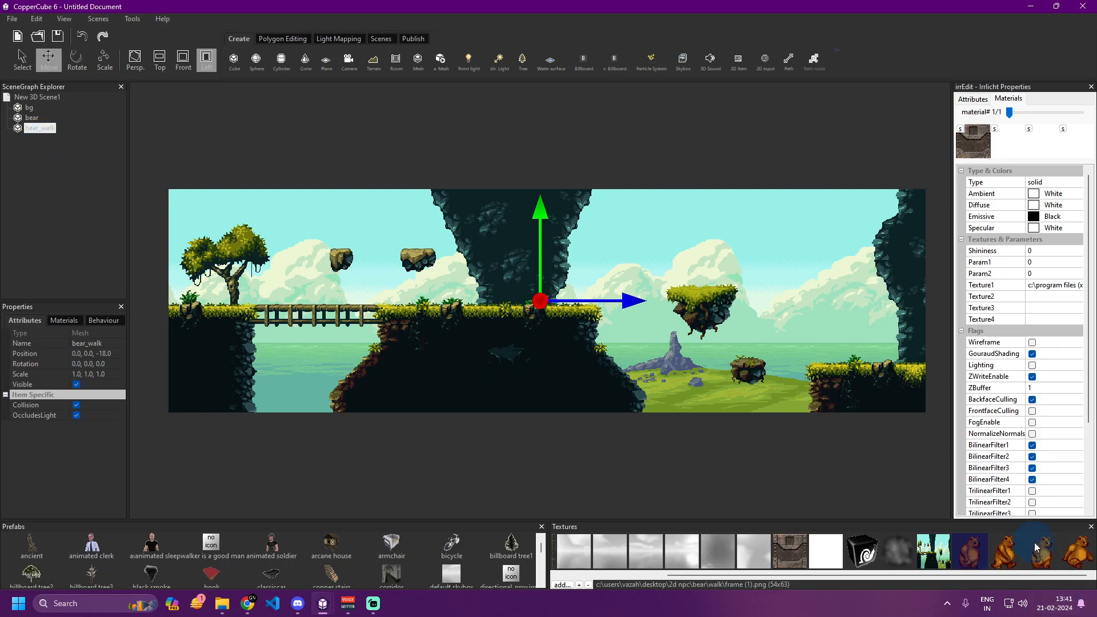
# Make bear_walk a child of the bear plane in the scene hierarchy.
pyautogui.click(33, 118)
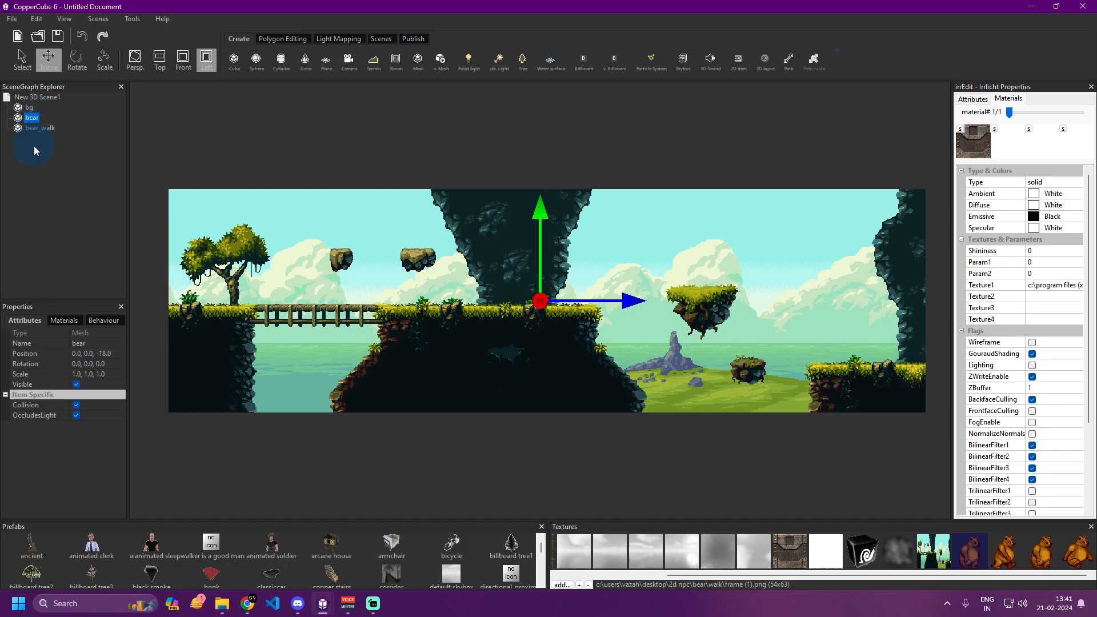
pyautogui.click(40, 129)
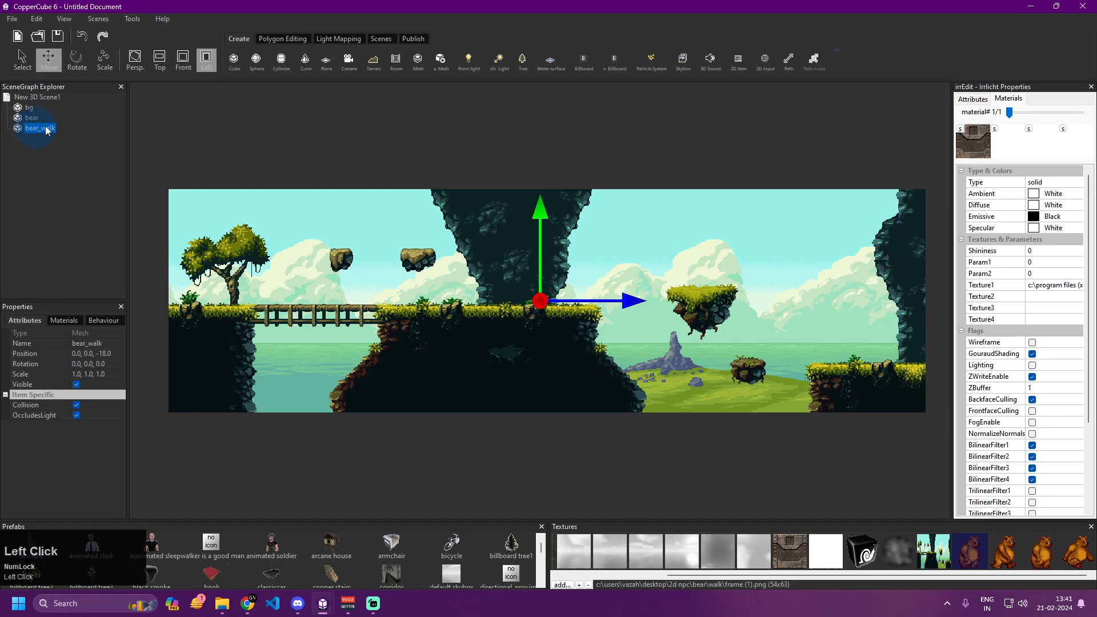
pyautogui.moveTo(38, 129); pyautogui.dragTo(33, 122)
# Set the parent bear plane's position to 0, 0, 0.
pyautogui.click(31, 118)
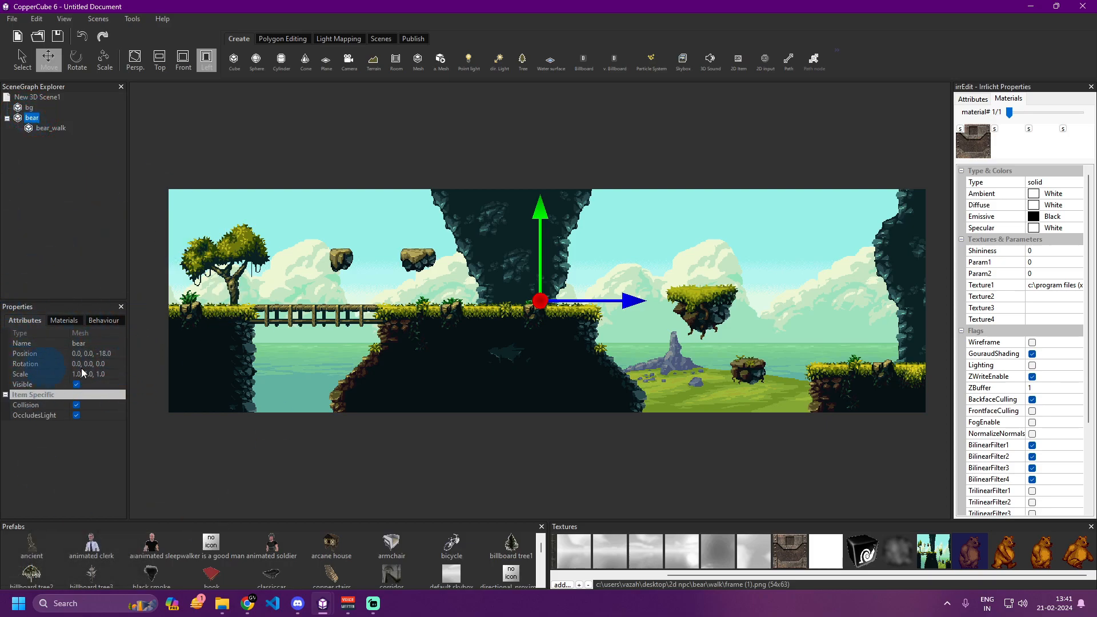
pyautogui.click(94, 353)
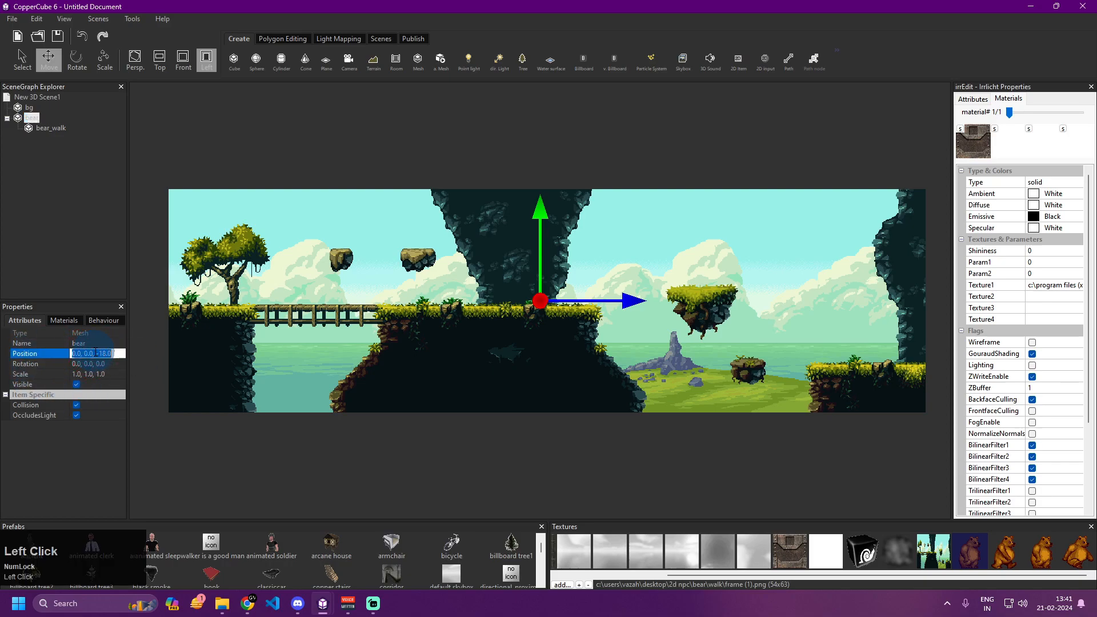
pyautogui.write('0')
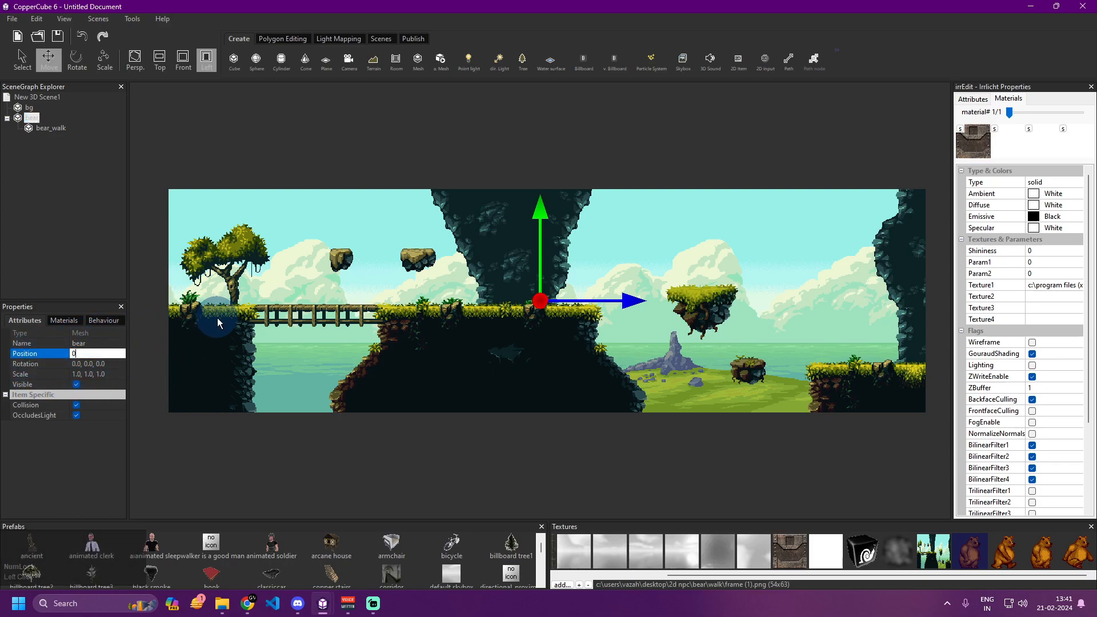
pyautogui.press('Return')
# Set the bear plane's rotation to 0.0, -90.0, -90.0 so it faces the same way as the background.
pyautogui.click(97, 363)
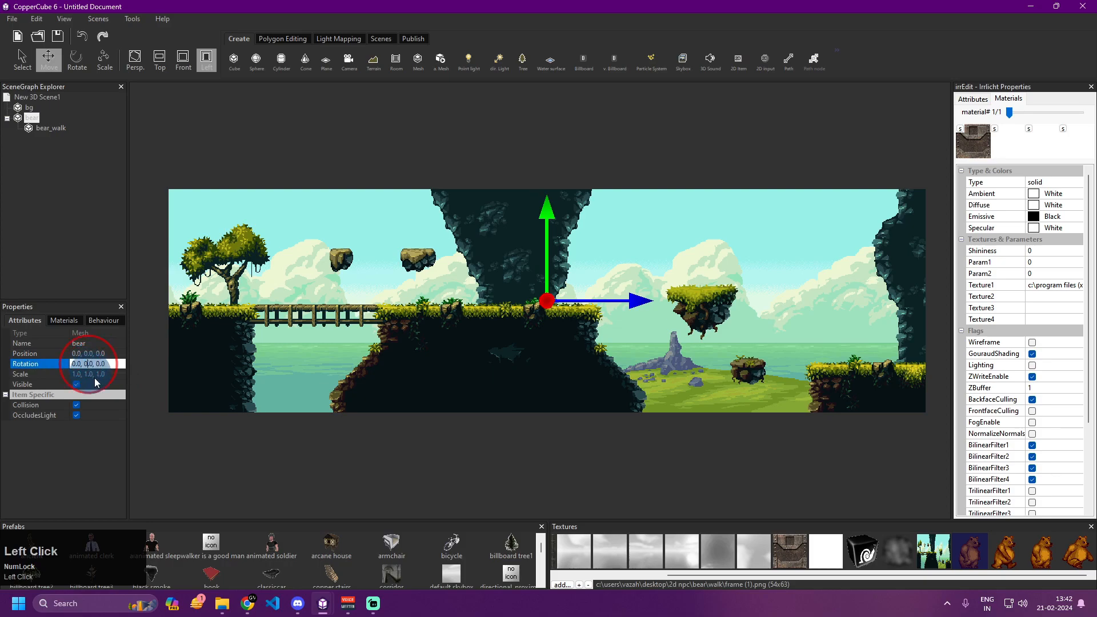
pyautogui.press('Left')
pyautogui.press('Left')
pyautogui.press('Left')
pyautogui.press('Left')
pyautogui.press('Left')
pyautogui.press('Left')
pyautogui.write('-9')
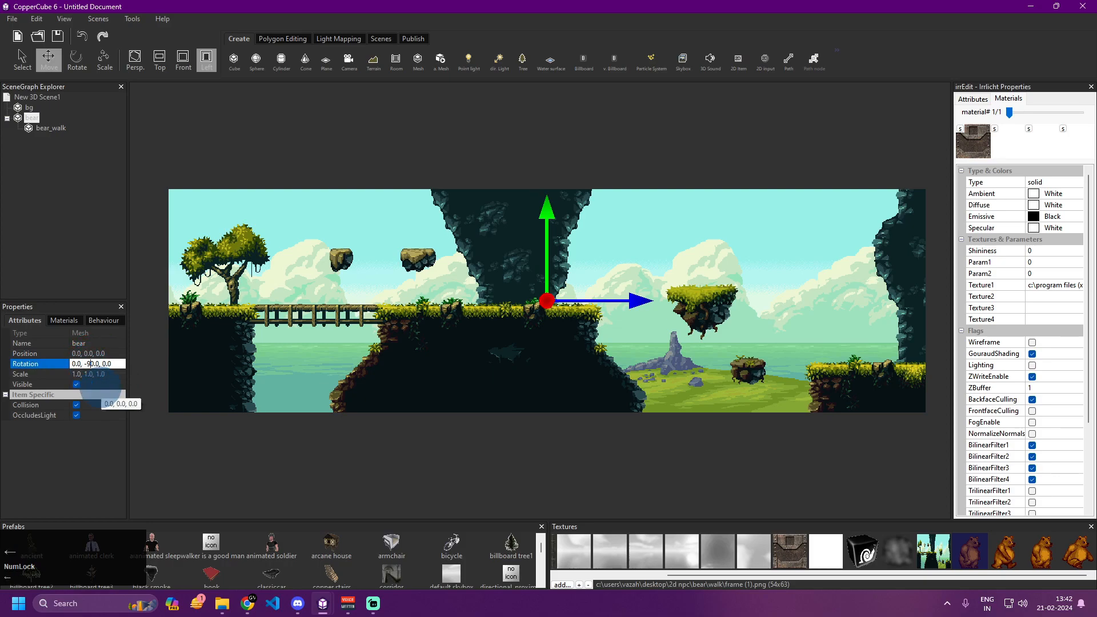
pyautogui.write('-9')
pyautogui.click(101, 390)
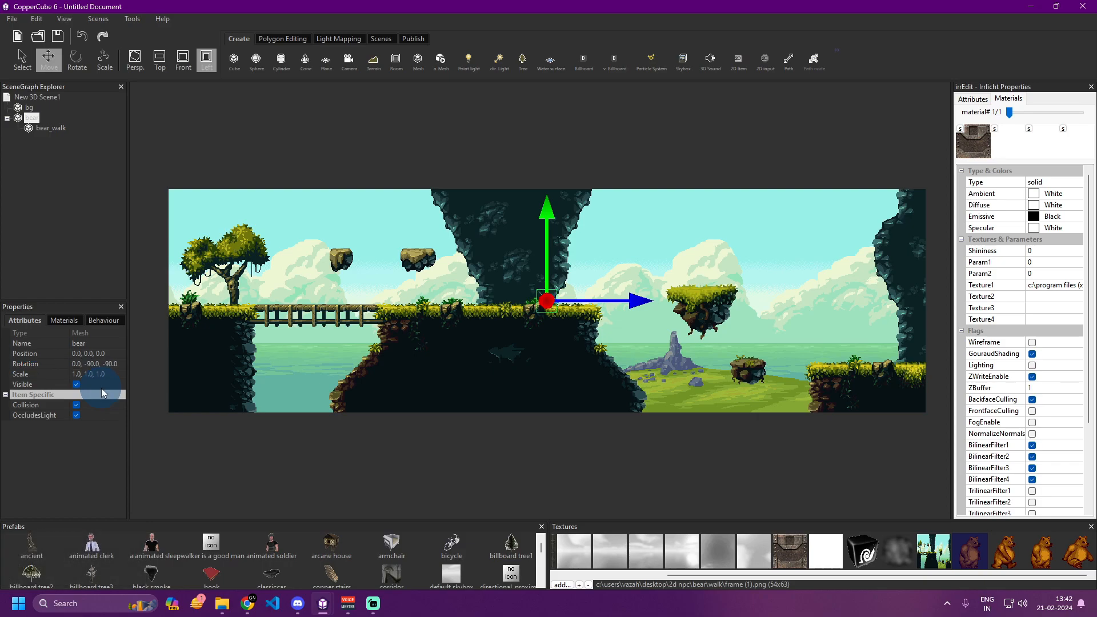
# Compare the bg and bear planes' positions and set the bear's X position to 0.1, in front of the background.
pyautogui.moveTo(557, 439); pyautogui.dragTo(598, 437, button='right')
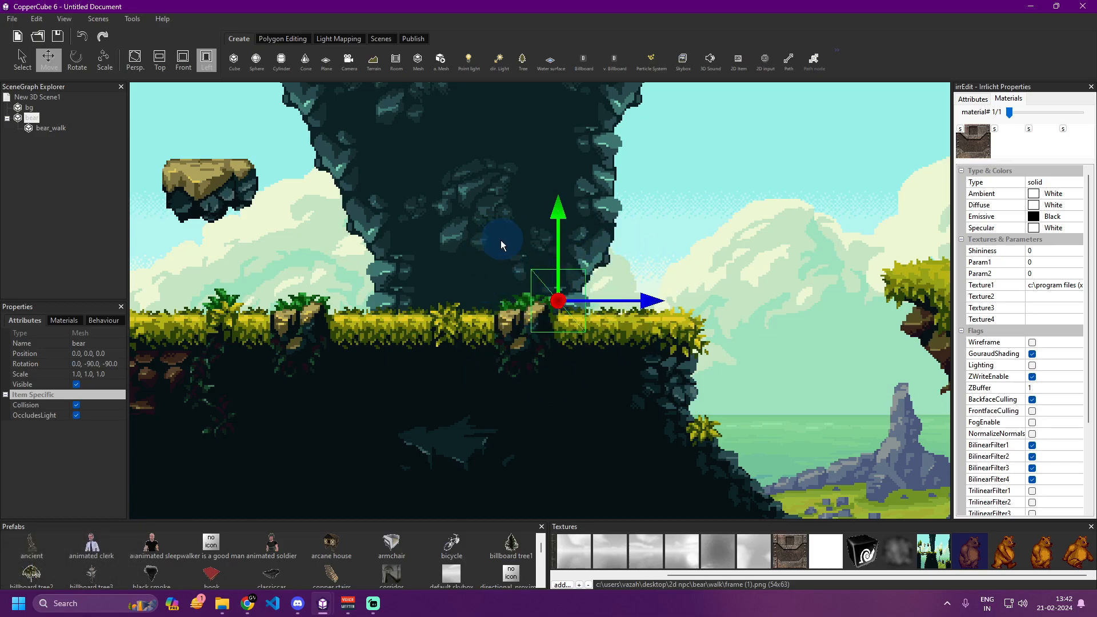
pyautogui.click(30, 108)
pyautogui.click(30, 118)
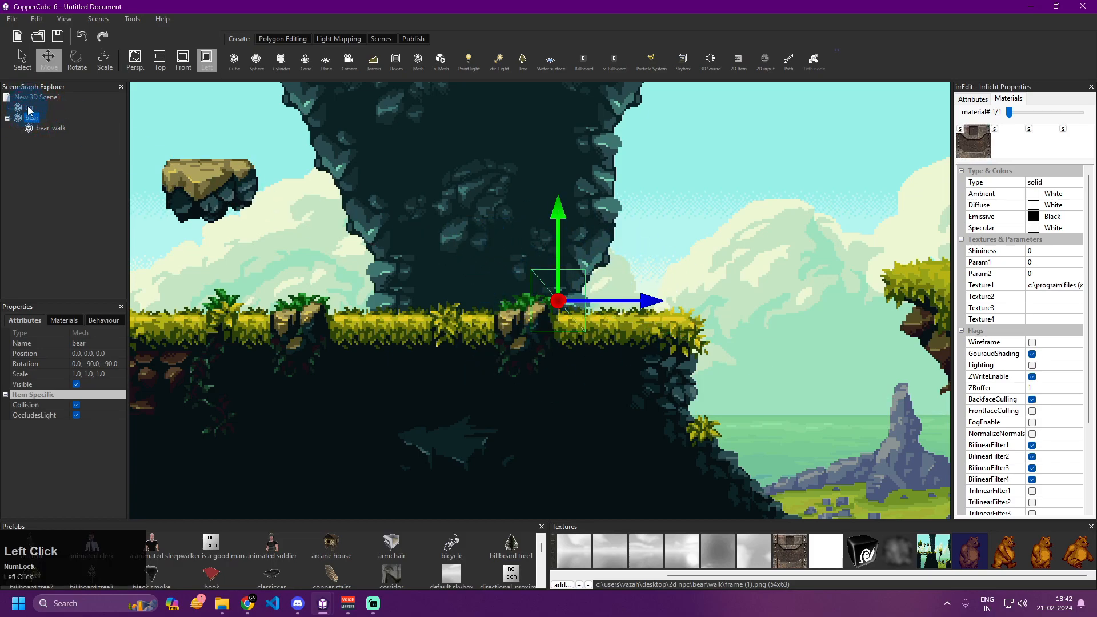
pyautogui.click(29, 108)
pyautogui.click(30, 118)
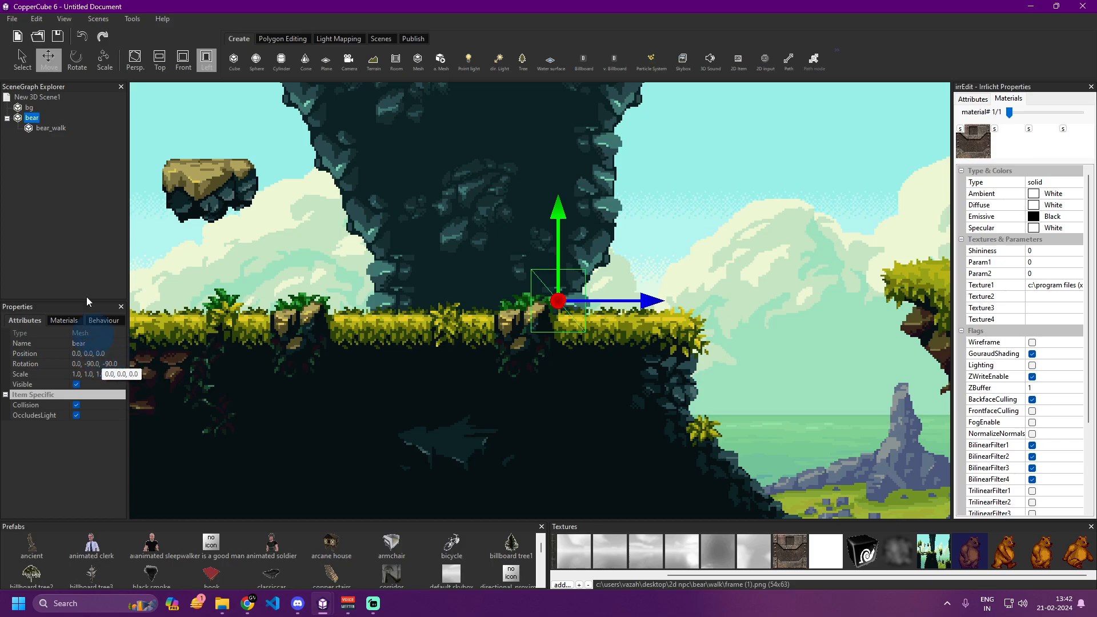
pyautogui.click(29, 108)
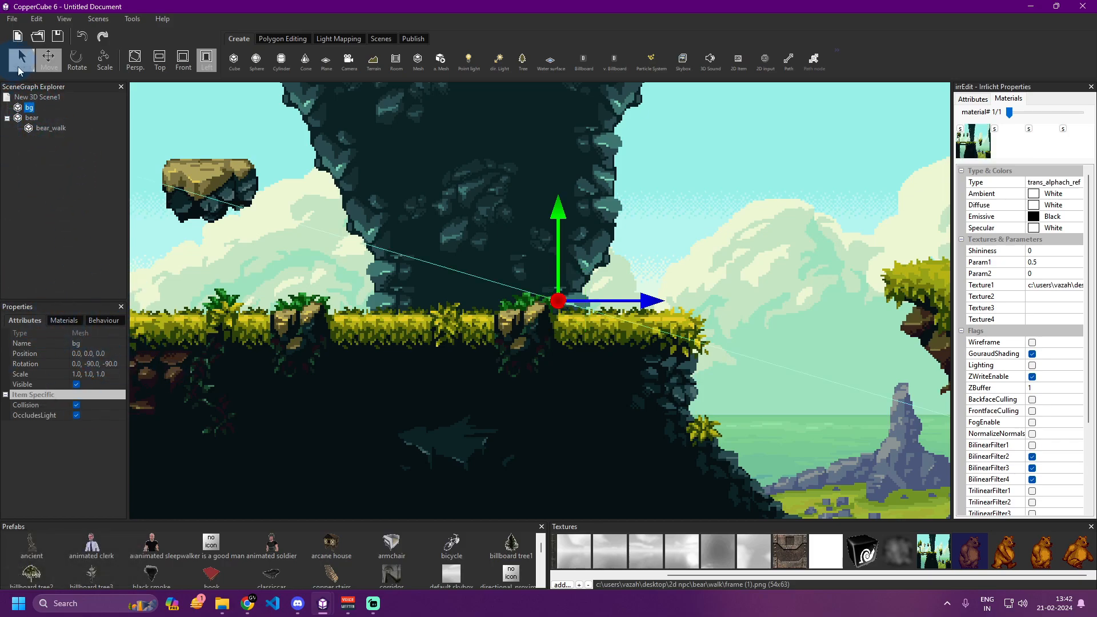
pyautogui.click(28, 118)
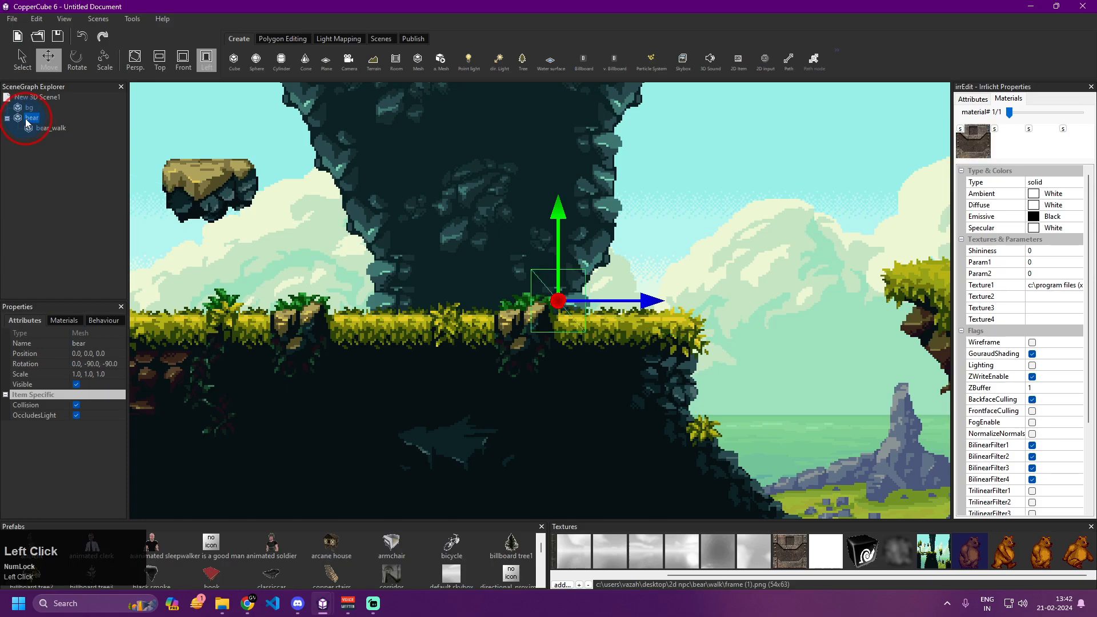
pyautogui.click(83, 354)
pyautogui.press('Right')
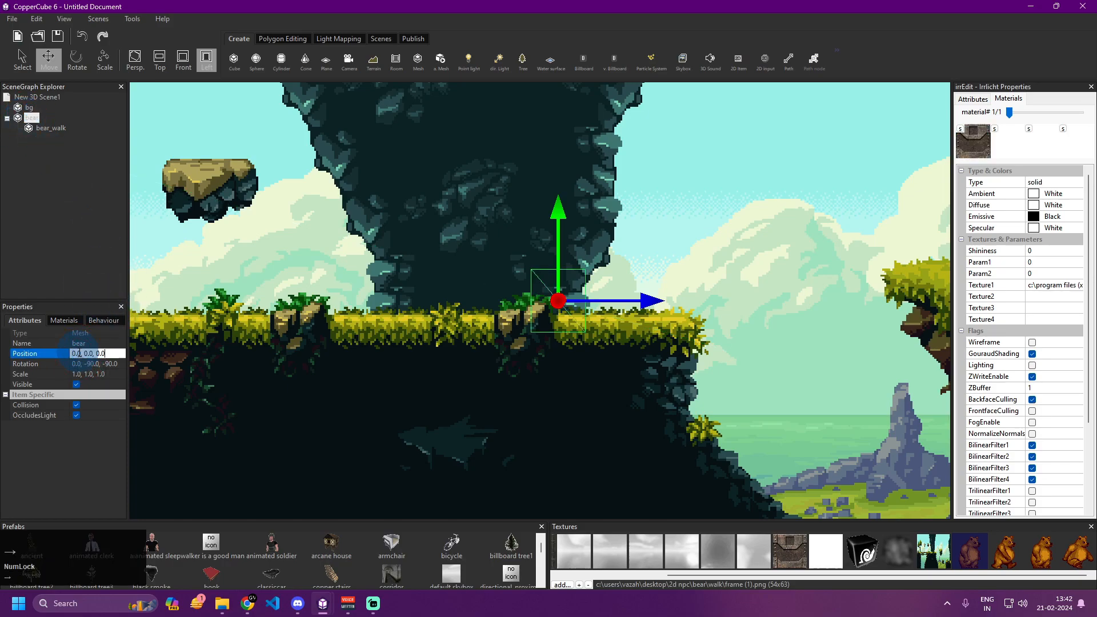
pyautogui.press('BackSpace')
pyautogui.write('1')
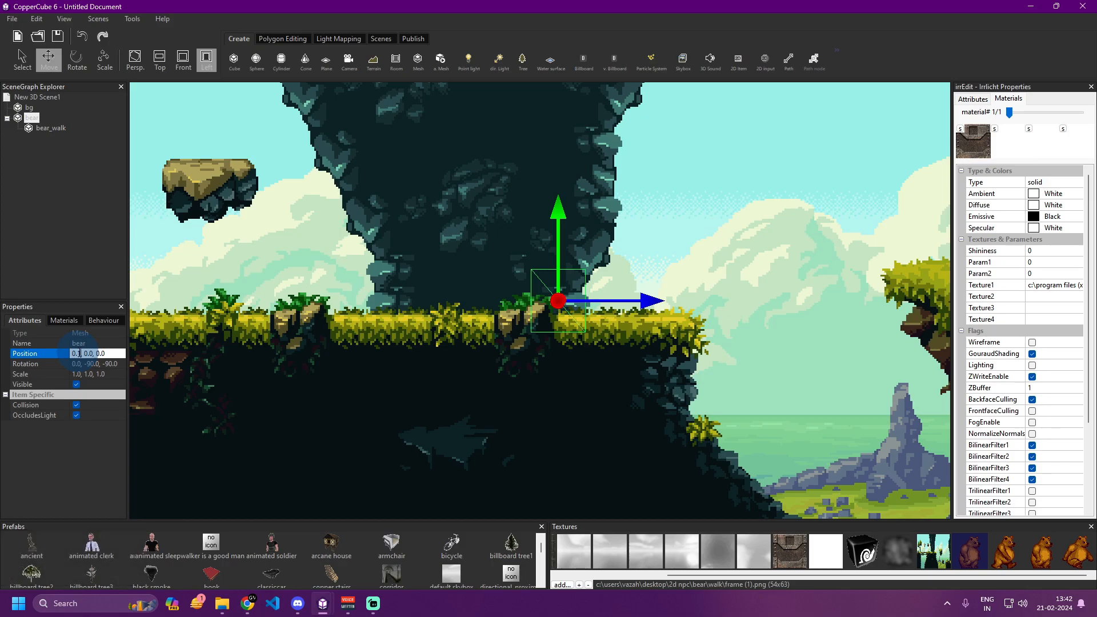
pyautogui.press('Return')
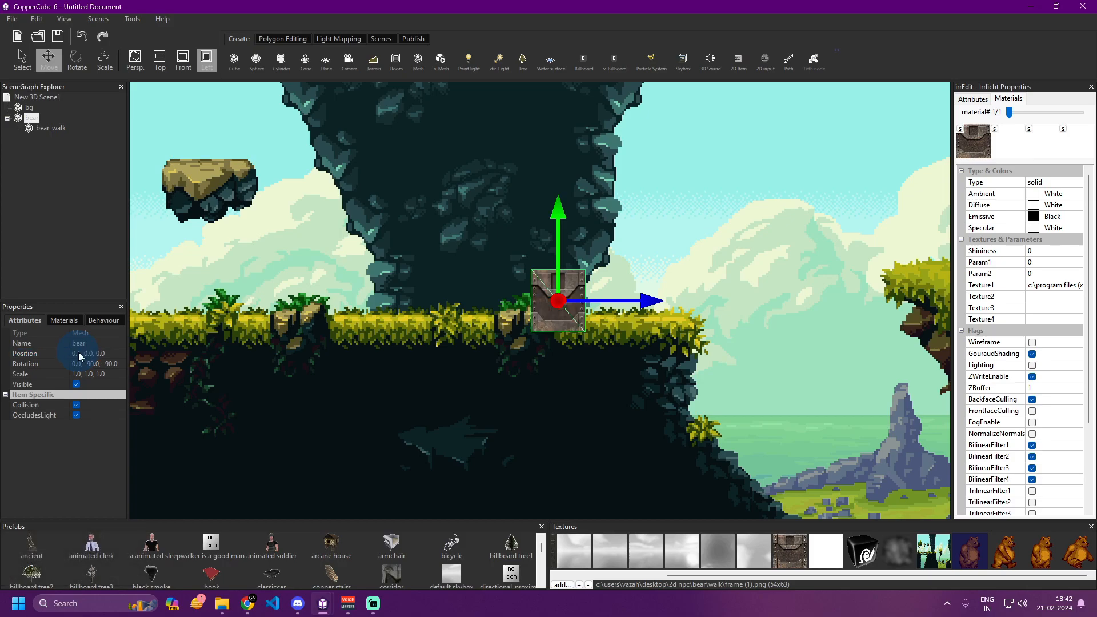
# Set the bear_walk plane's material type to Transparent (alpha channel).
pyautogui.click(27, 107)
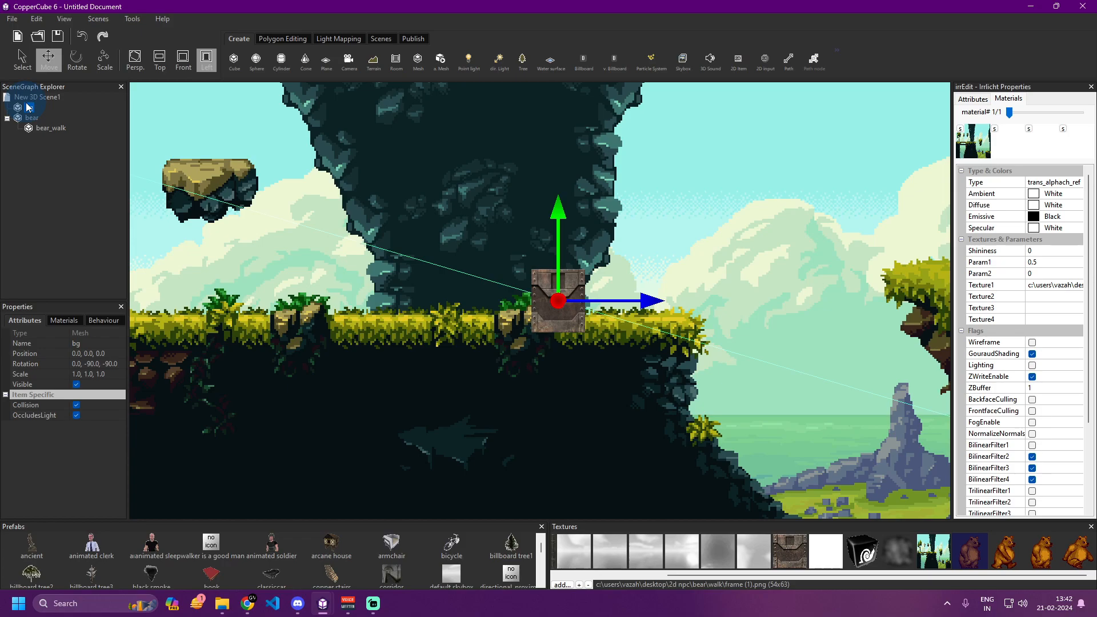
pyautogui.click(31, 118)
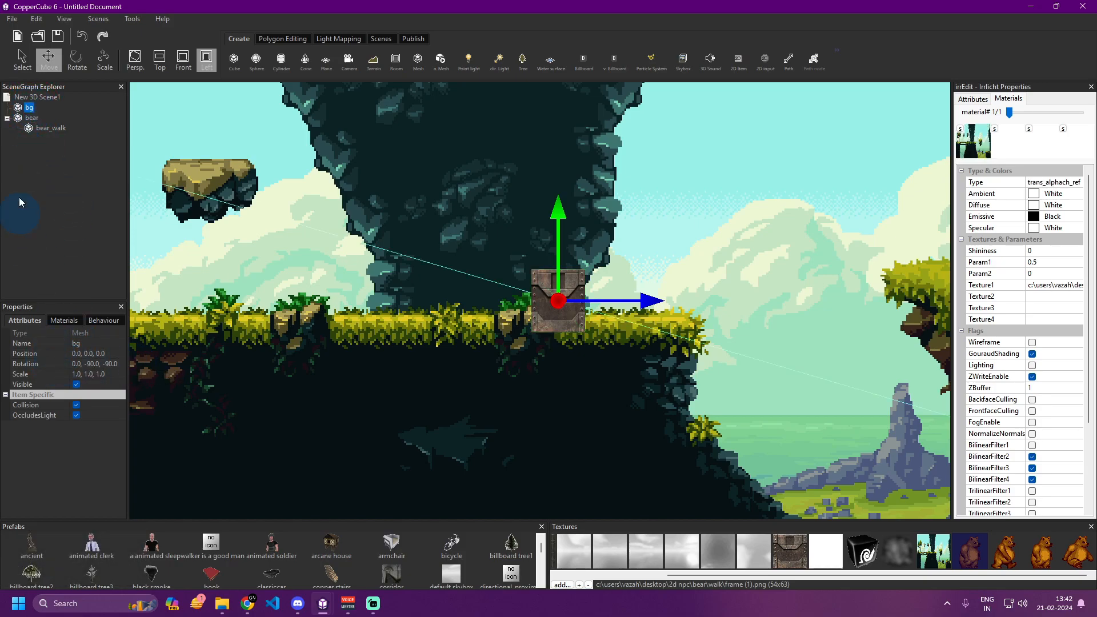
pyautogui.click(32, 119)
pyautogui.click(37, 128)
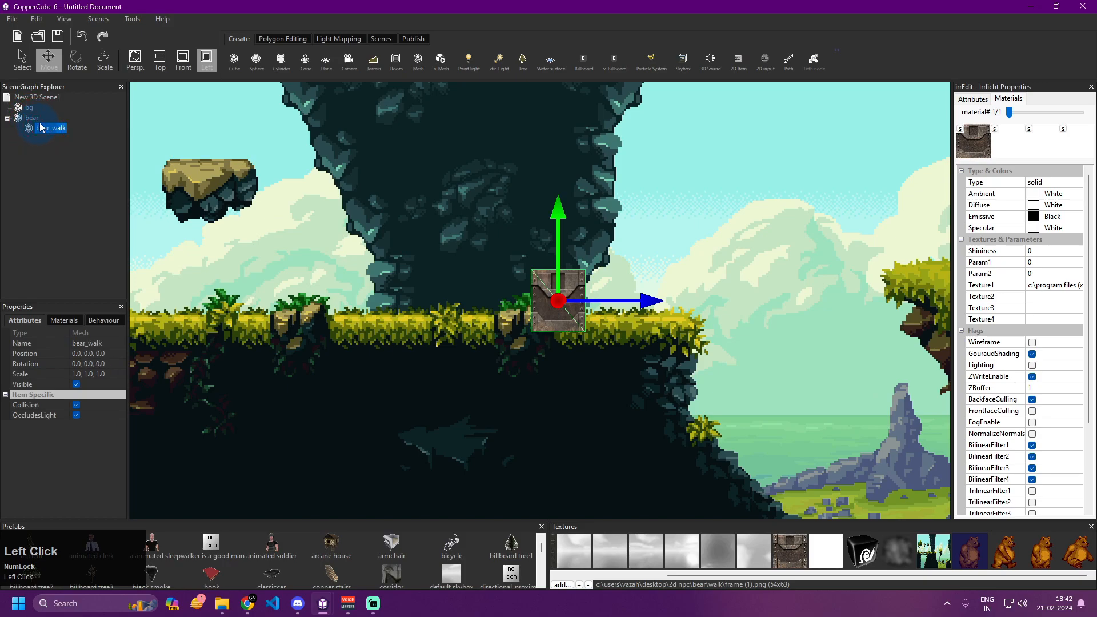
pyautogui.click(66, 321)
pyautogui.click(80, 354)
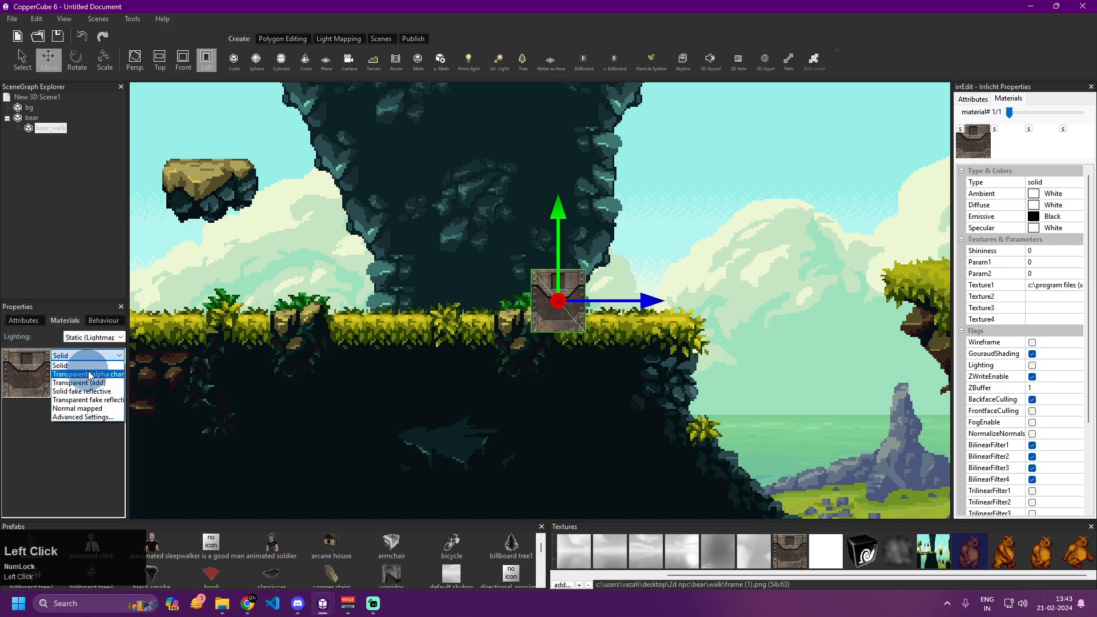
pyautogui.click(89, 375)
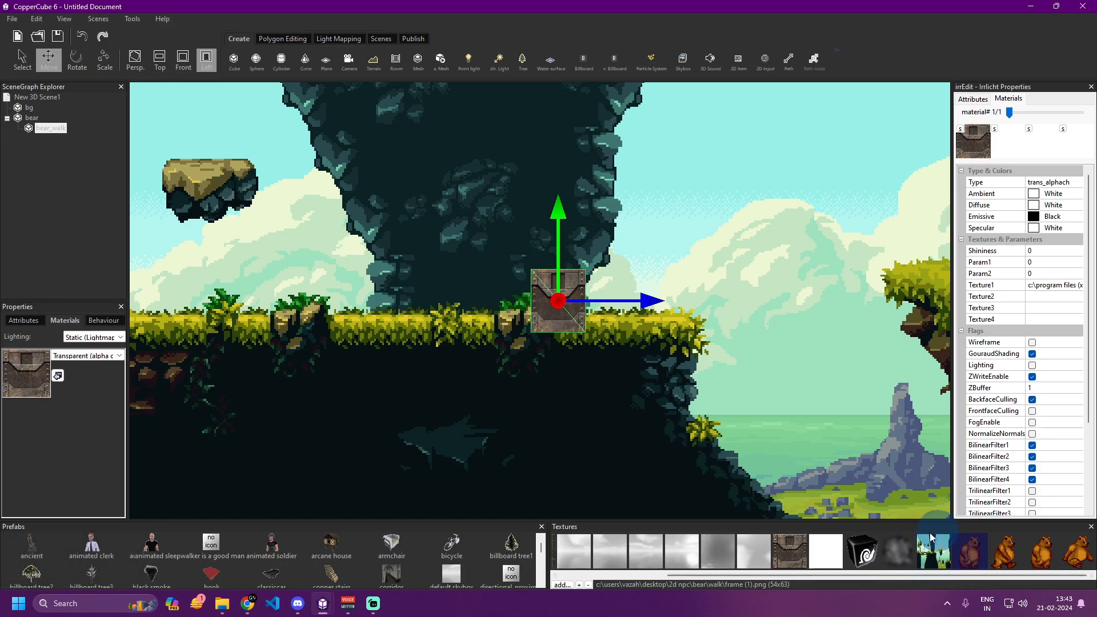
# Enable Double sided material and For plant and grass rendering on bear_walk's material, and turn off BilinearFilter1.
pyautogui.click(94, 356)
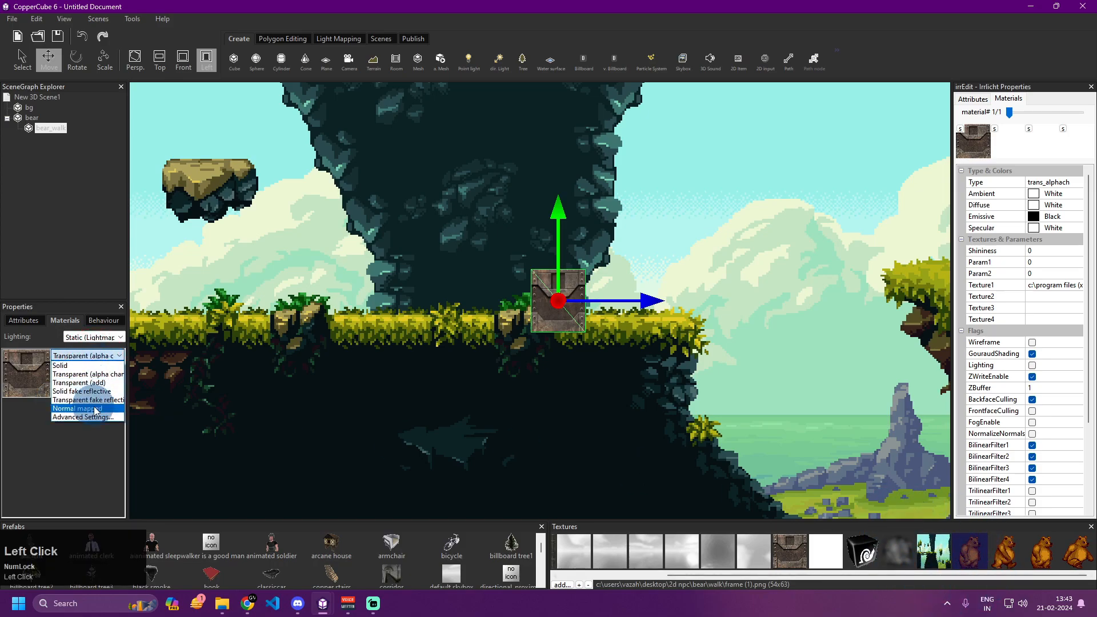
pyautogui.click(83, 418)
pyautogui.moveTo(65, 396); pyautogui.dragTo(103, 327)
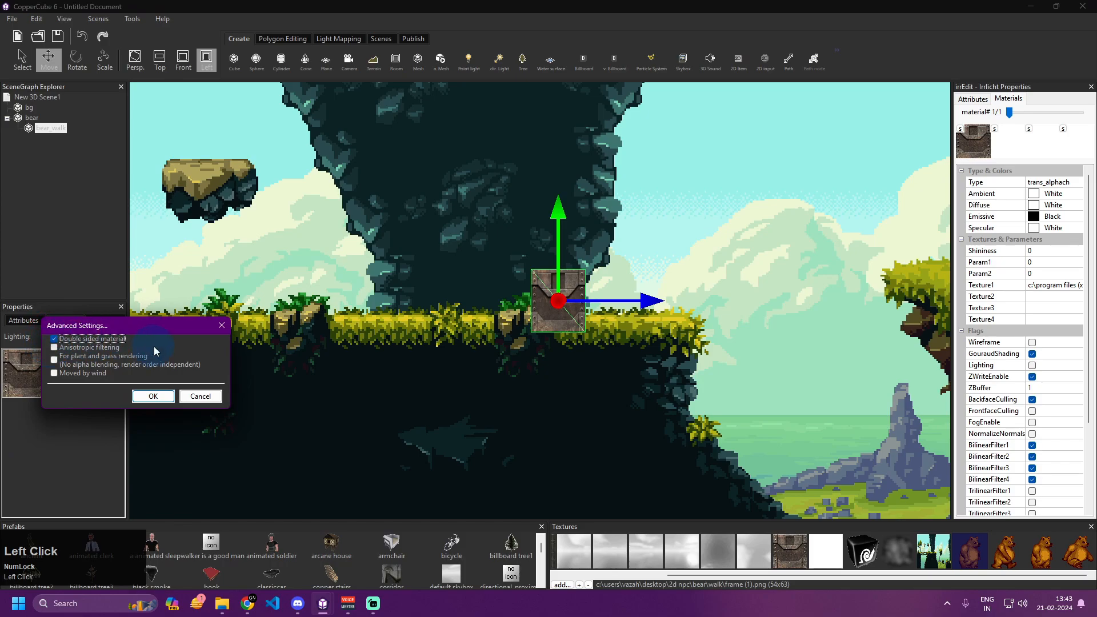
pyautogui.click(54, 359)
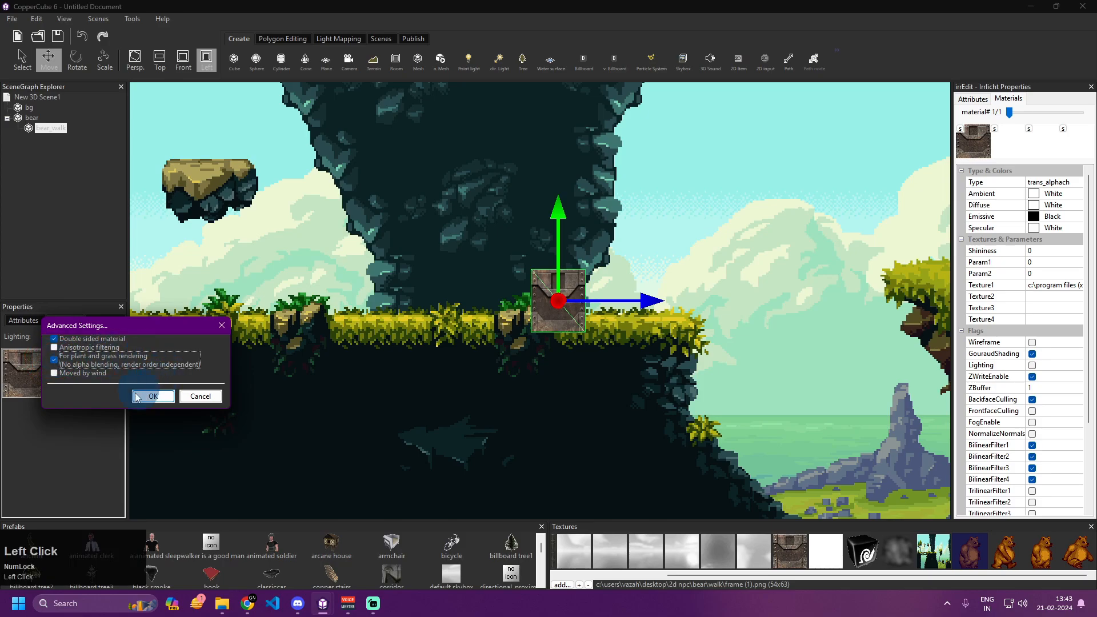
pyautogui.click(136, 394)
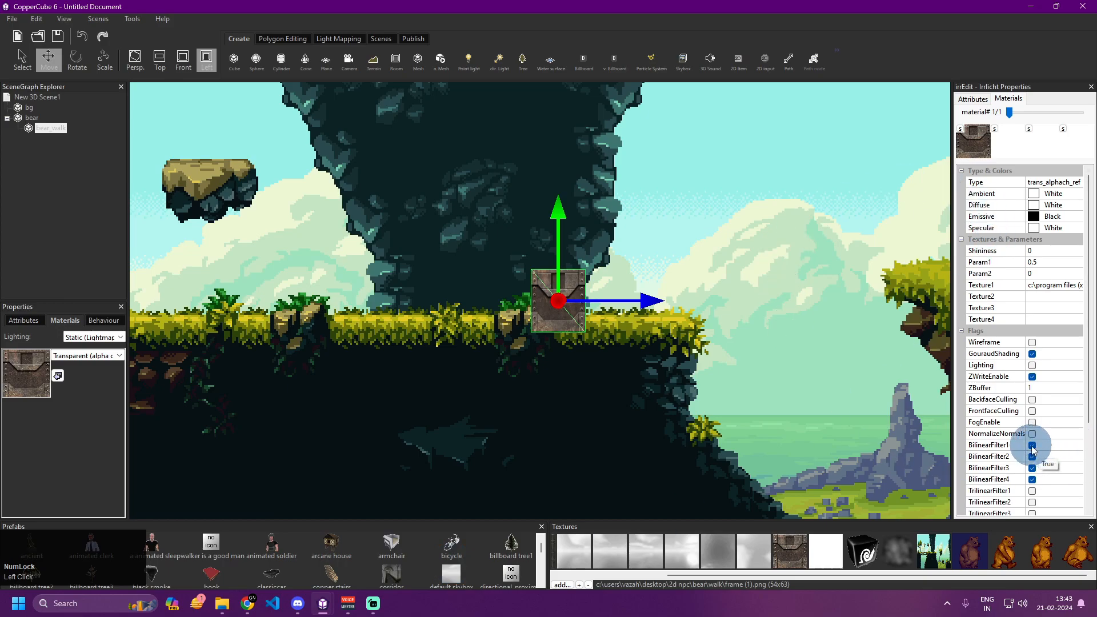
pyautogui.click(191, 267)
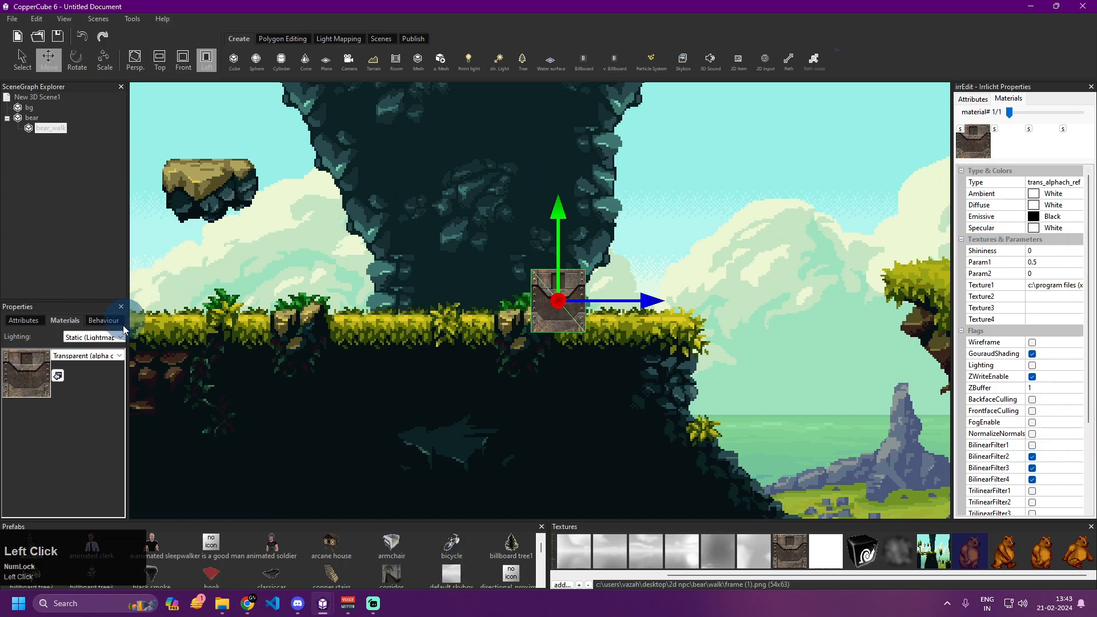
# Add an Animate a Texture behaviour to the bear_walk plane and choose walk frame (1).png as its first texture.
pyautogui.click(103, 323)
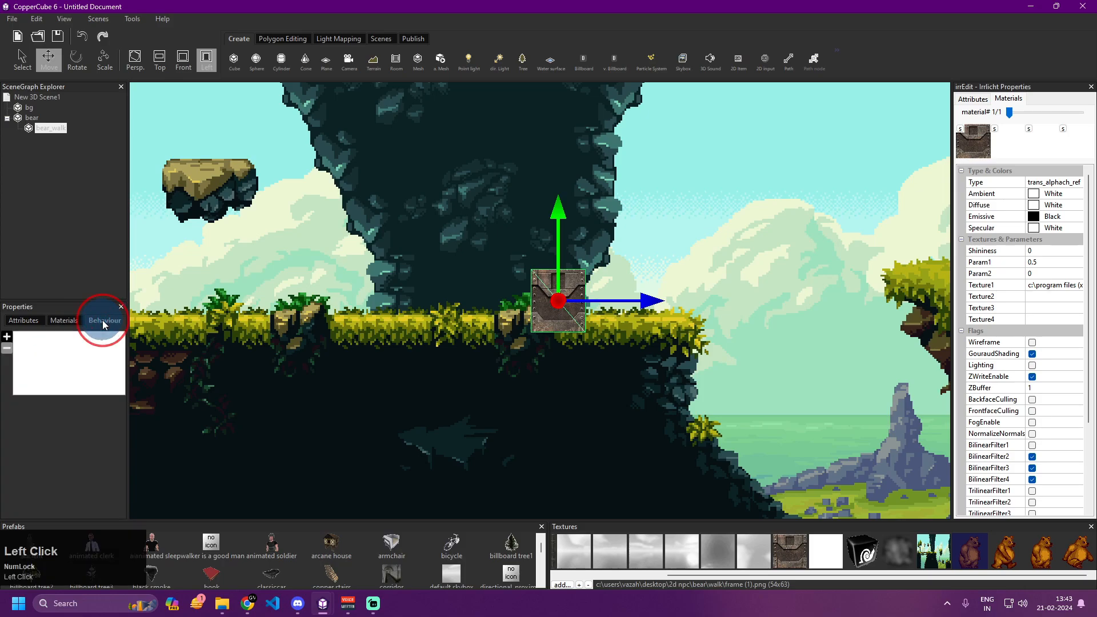
pyautogui.click(7, 338)
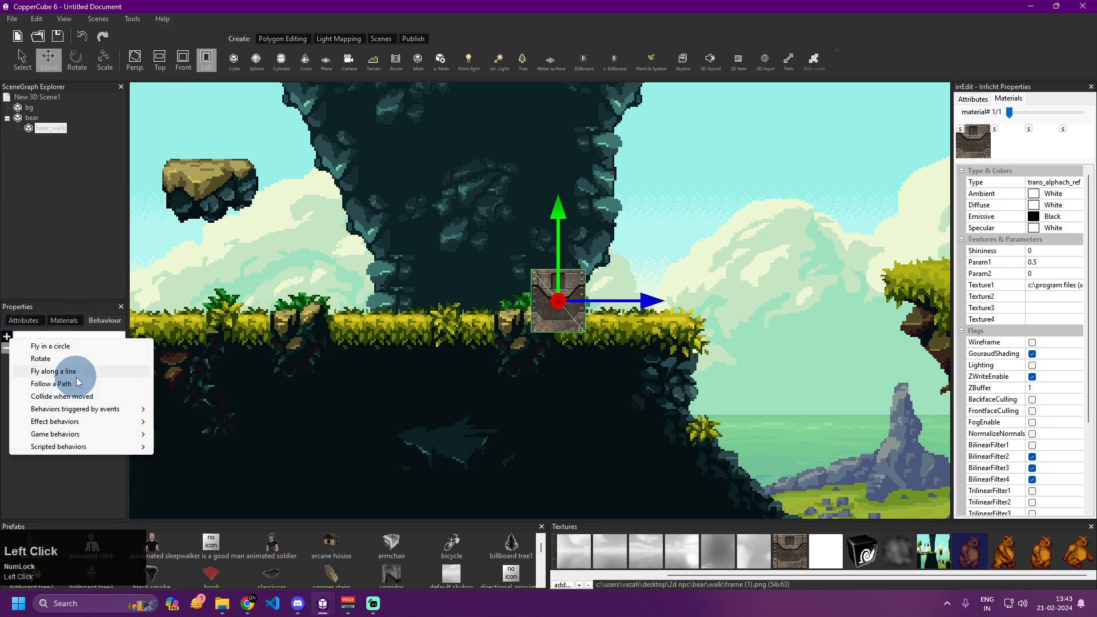
pyautogui.moveTo(81, 421)
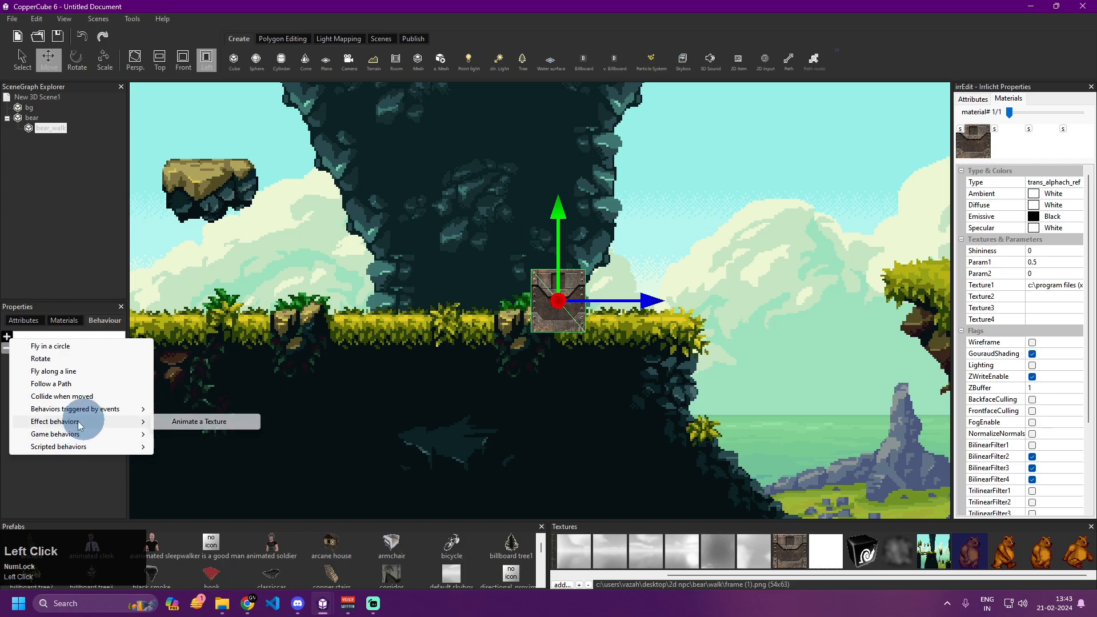
pyautogui.click(208, 423)
pyautogui.click(119, 435)
pyautogui.click(120, 437)
pyautogui.moveTo(123, 376); pyautogui.dragTo(124, 224)
pyautogui.moveTo(73, 361); pyautogui.dragTo(156, 337)
pyautogui.moveTo(50, 359); pyautogui.dragTo(181, 358)
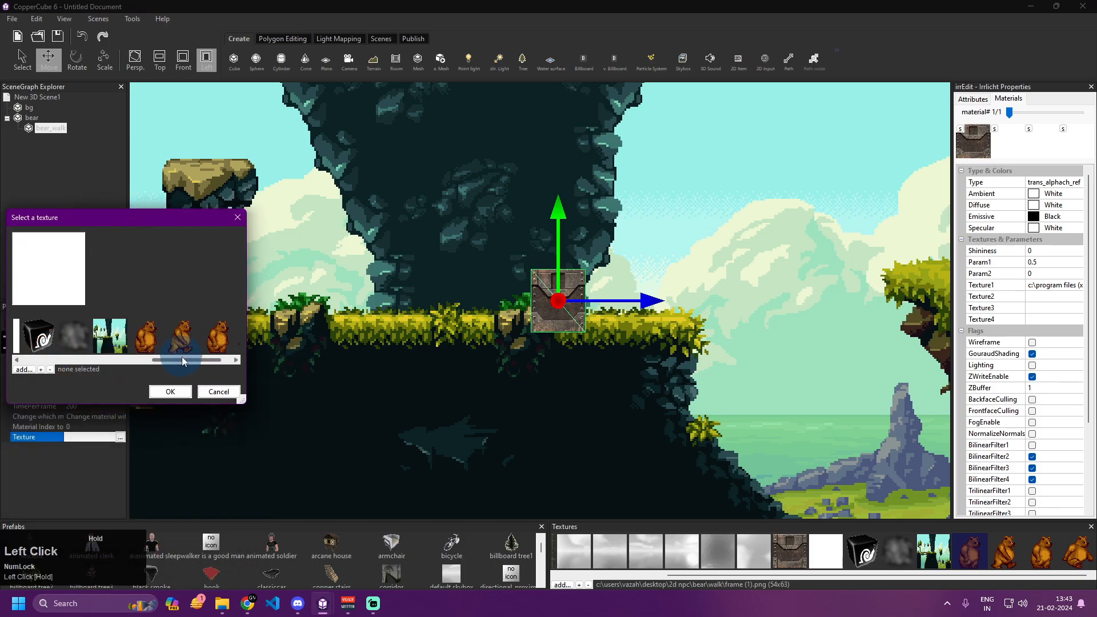
pyautogui.click(144, 336)
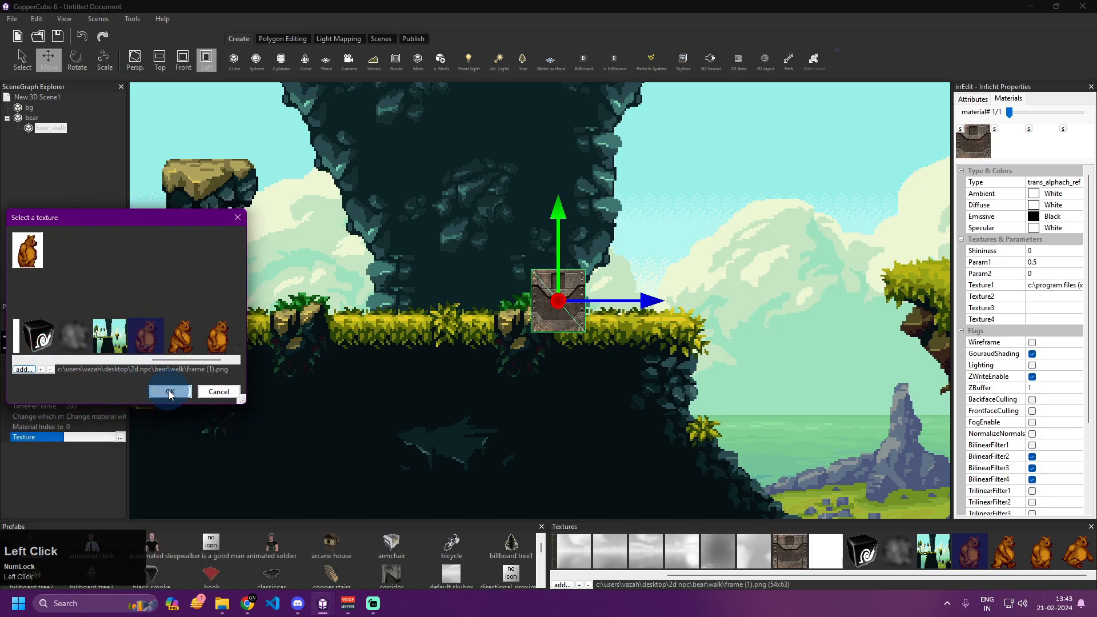
pyautogui.click(170, 392)
# Set walk frame (2).png as the second texture of bear_walk's Animate a Texture behaviour.
pyautogui.click(118, 448)
pyautogui.click(121, 449)
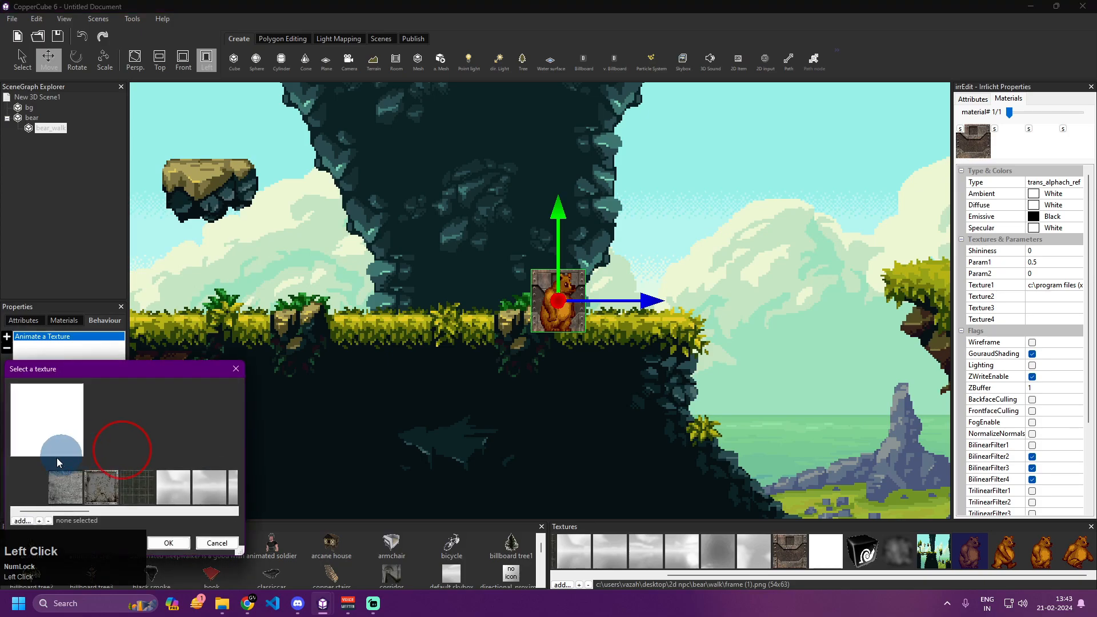
pyautogui.moveTo(184, 505)
pyautogui.mouseDown()
pyautogui.moveTo(36, 510)
pyautogui.moveTo(193, 506)
pyautogui.mouseUp()
pyautogui.click(152, 483)
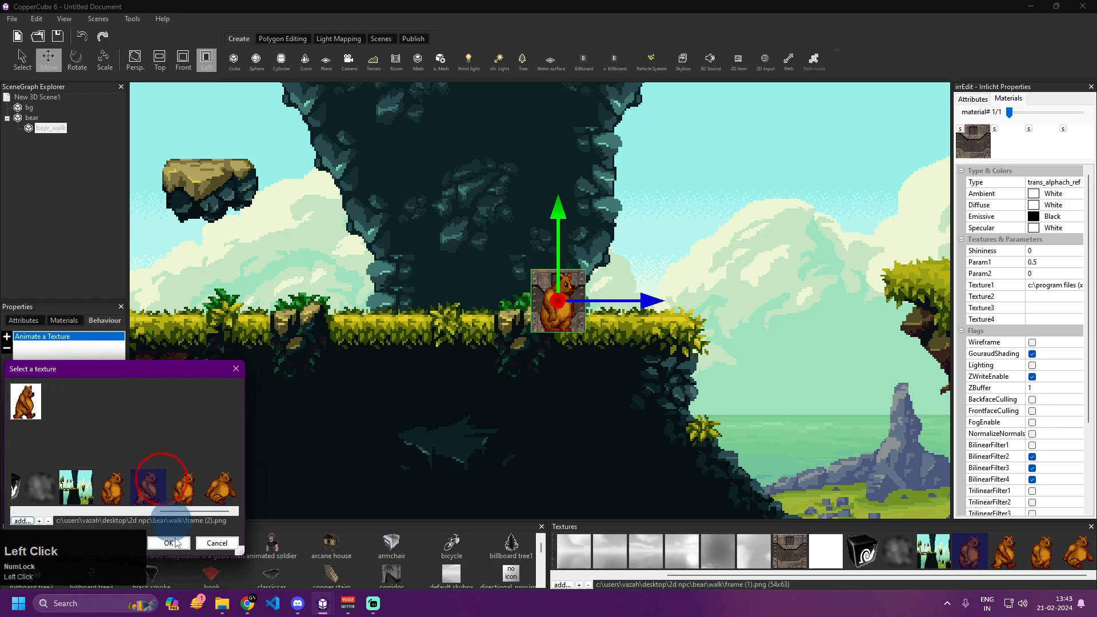
pyautogui.click(175, 545)
# Set walk frame (3).png as the third texture of bear_walk's Animate a Texture behaviour.
pyautogui.click(117, 458)
pyautogui.click(120, 457)
pyautogui.moveTo(56, 509); pyautogui.dragTo(193, 506)
pyautogui.click(175, 485)
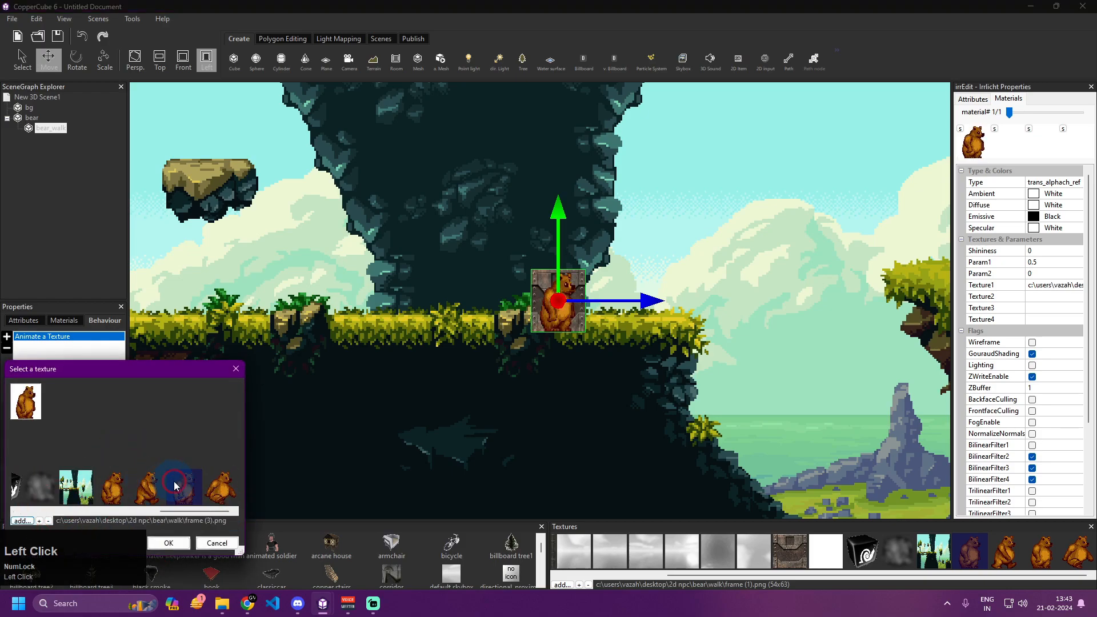
pyautogui.click(169, 543)
# Set walk frame (4).png as the fourth texture of bear_walk's Animate a Texture behaviour.
pyautogui.click(114, 468)
pyautogui.click(120, 468)
pyautogui.moveTo(75, 511); pyautogui.dragTo(221, 491)
pyautogui.click(220, 492)
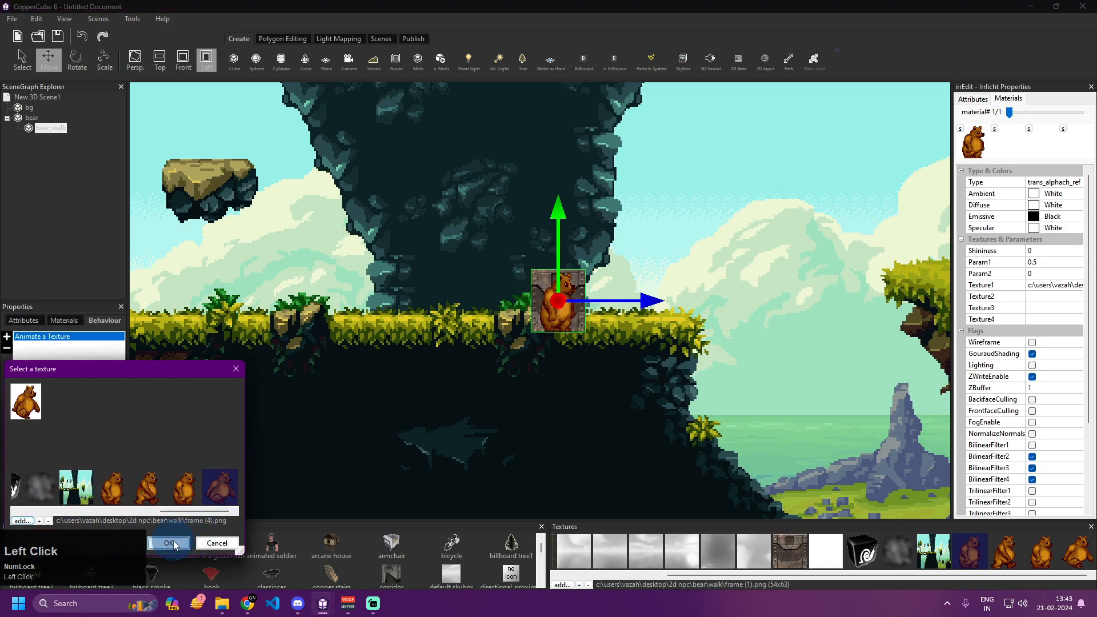
pyautogui.click(169, 543)
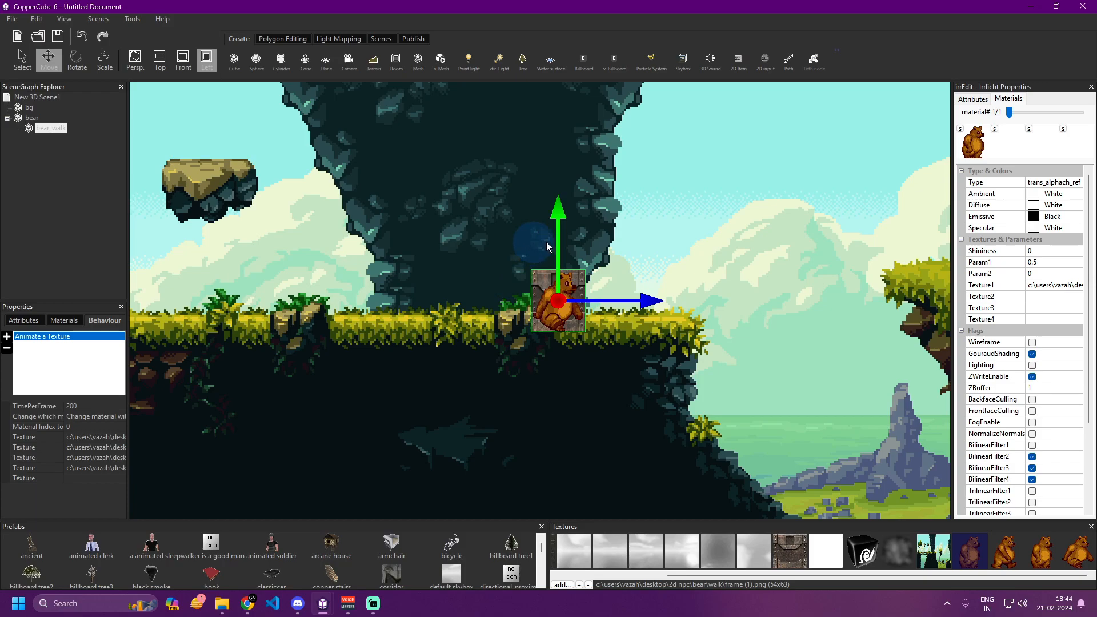
# Select the parent bear plane and import black.png from the 2D NPC folder as a new texture.
pyautogui.click(28, 109)
pyautogui.click(31, 117)
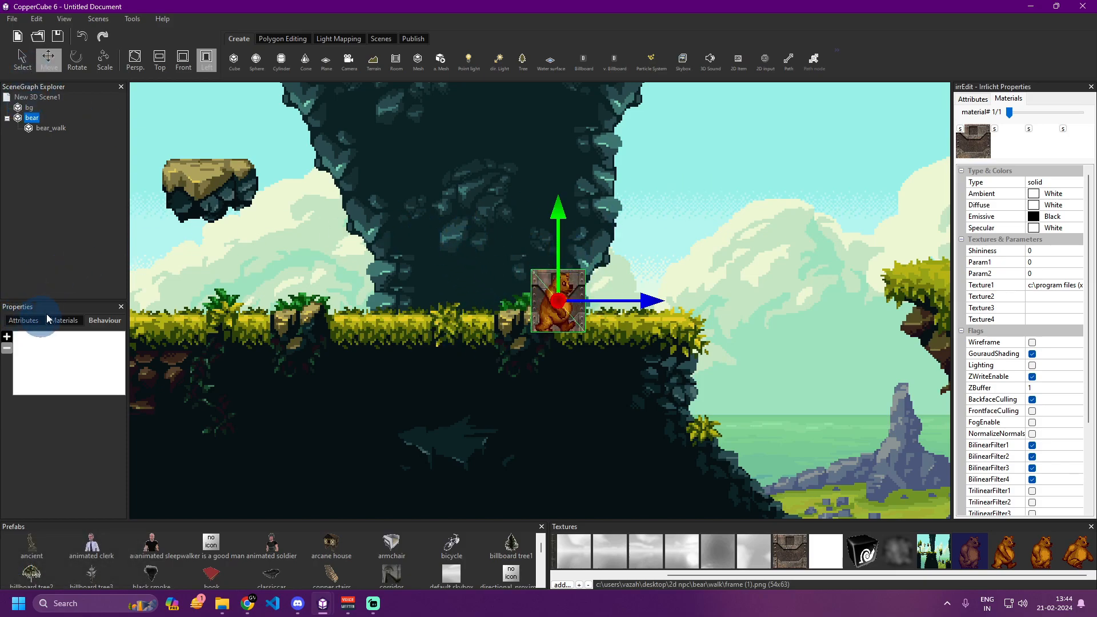
pyautogui.doubleClick(30, 118)
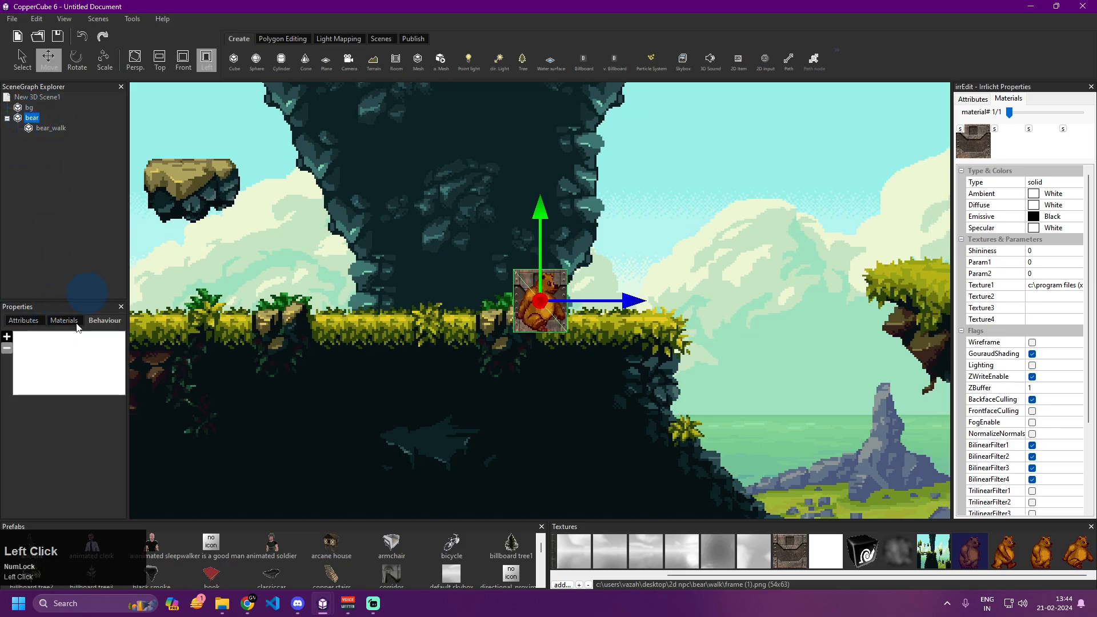
pyautogui.click(60, 321)
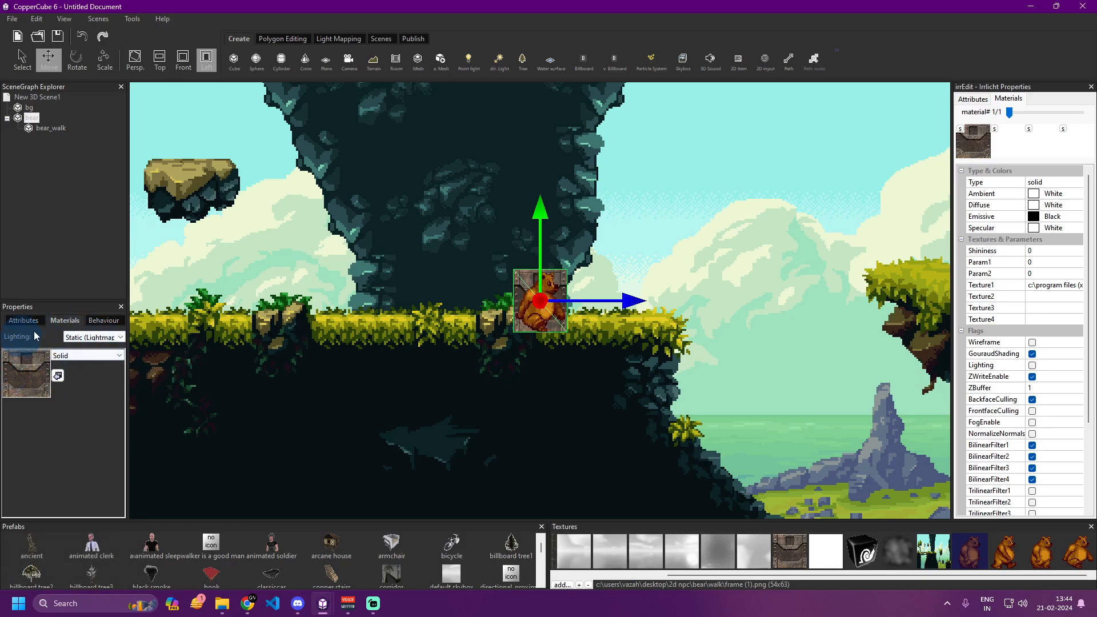
pyautogui.click(568, 585)
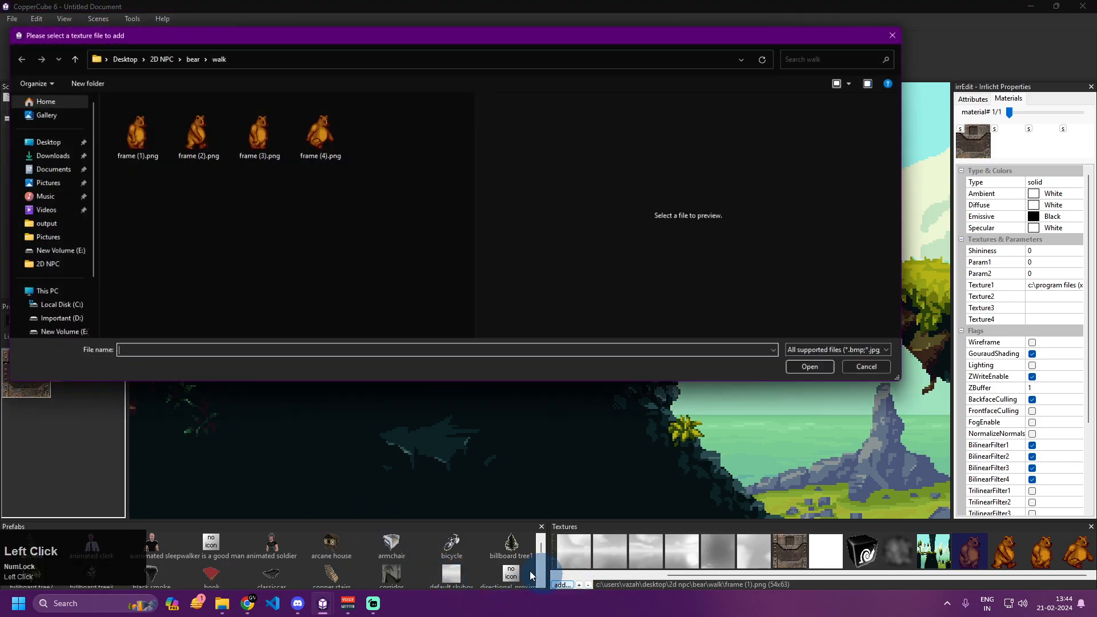
pyautogui.click(159, 58)
pyautogui.scroll(-5, 194, 249)
pyautogui.click(162, 332)
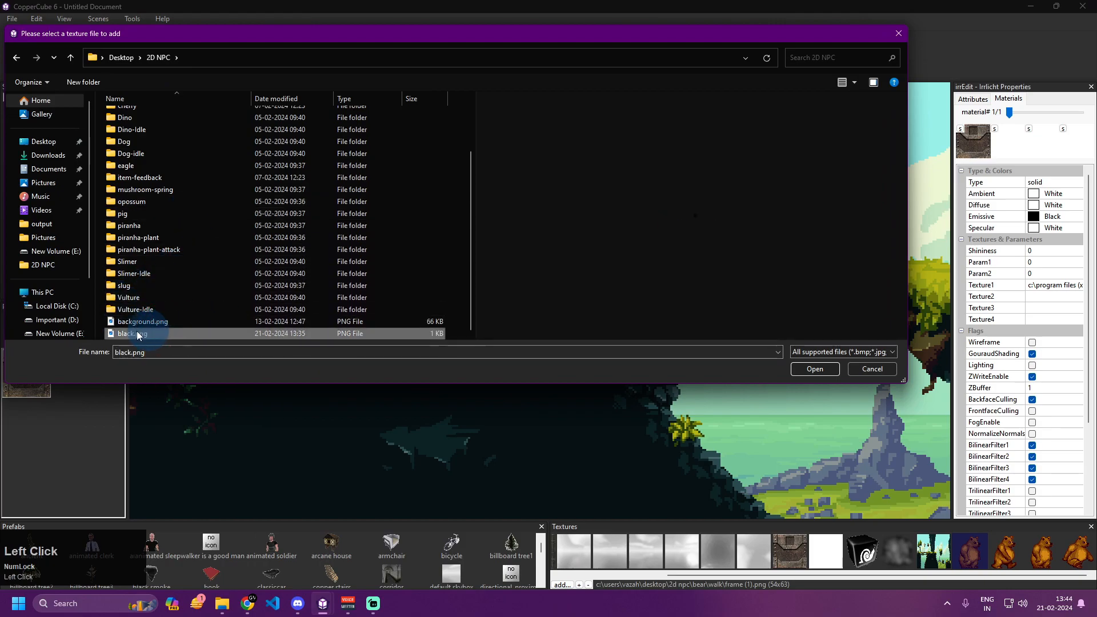
pyautogui.click(811, 370)
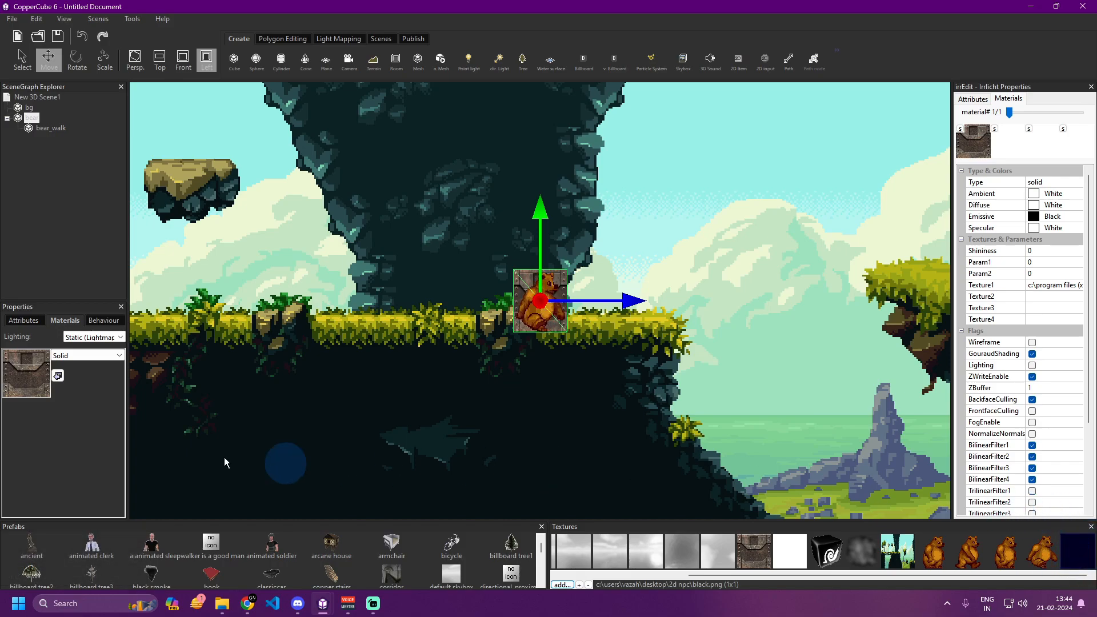
# Apply the black.png texture to the bear plane and set its material type to Transparent (add).
pyautogui.click(58, 376)
pyautogui.click(61, 376)
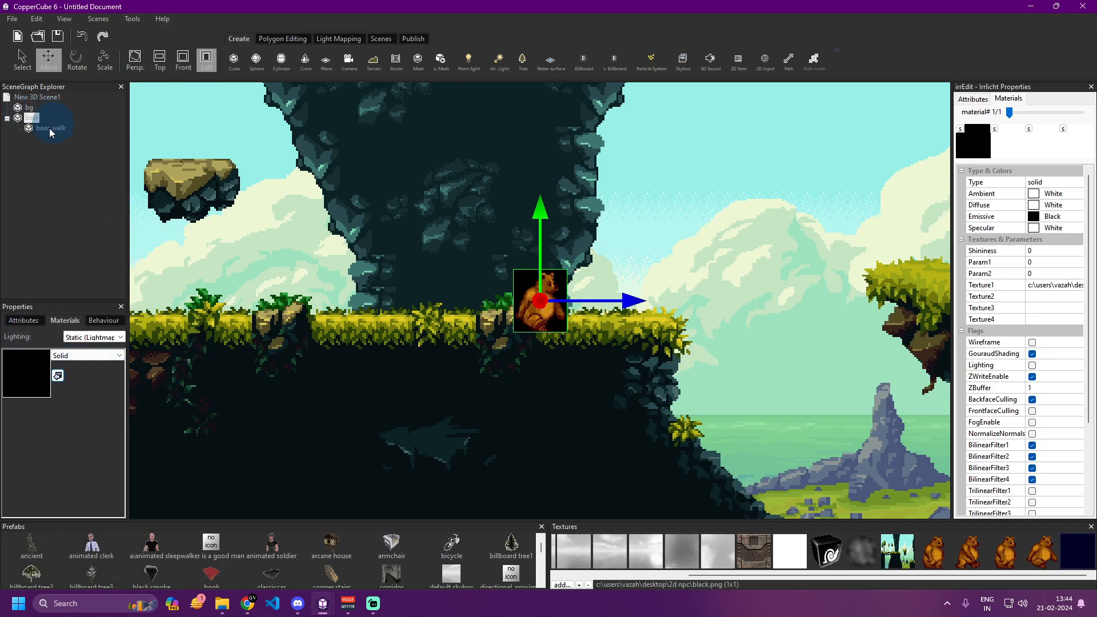
pyautogui.click(94, 356)
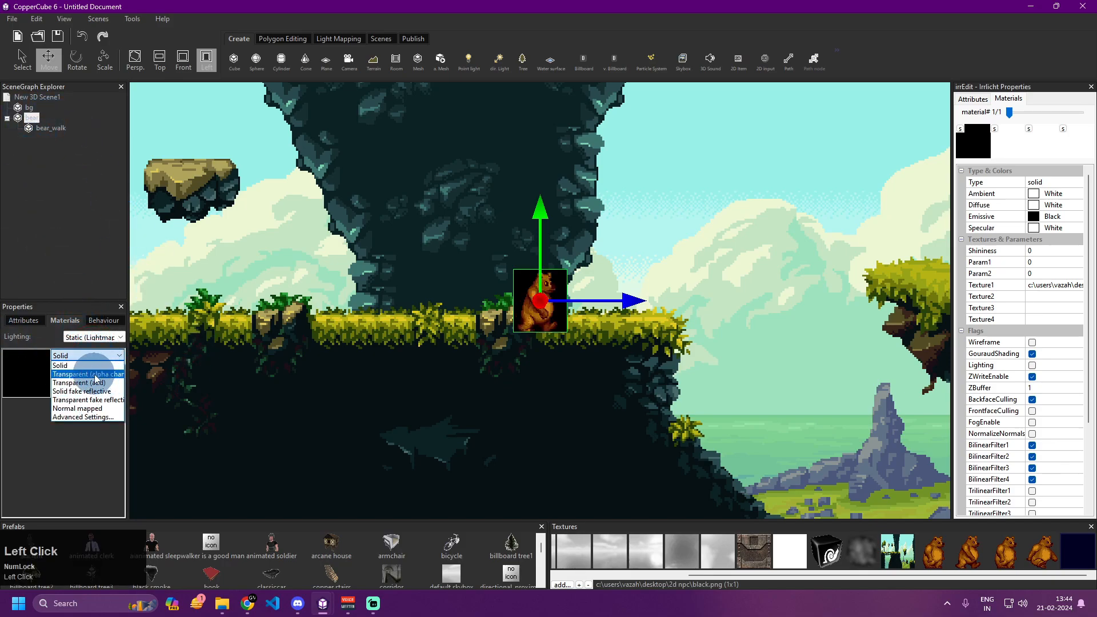
pyautogui.click(94, 387)
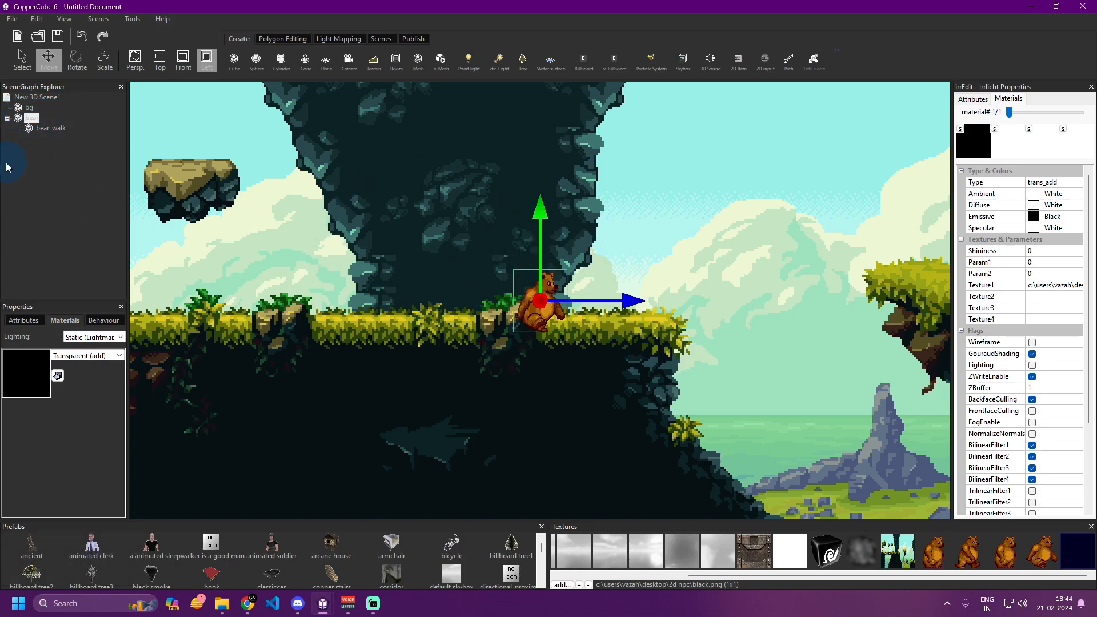
# Move the bear slightly up and back along the grass ledge, in front of the dark rock pillar.
pyautogui.moveTo(217, 212); pyautogui.dragTo(504, 227)
pyautogui.moveTo(394, 169); pyautogui.dragTo(479, 327, button='right')
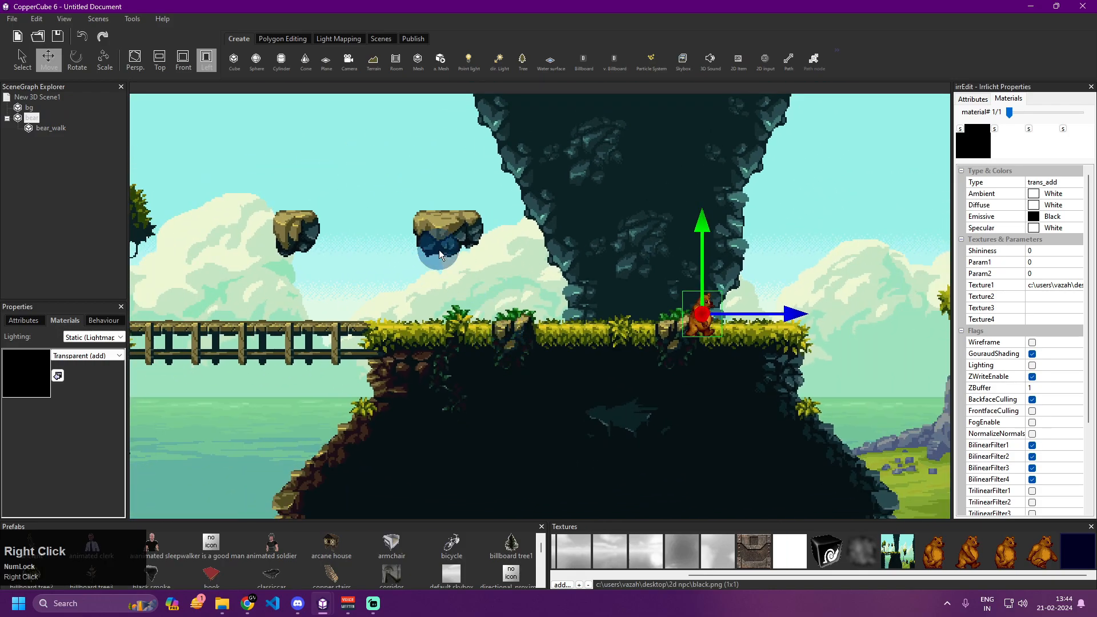
pyautogui.moveTo(439, 250); pyautogui.dragTo(500, 318)
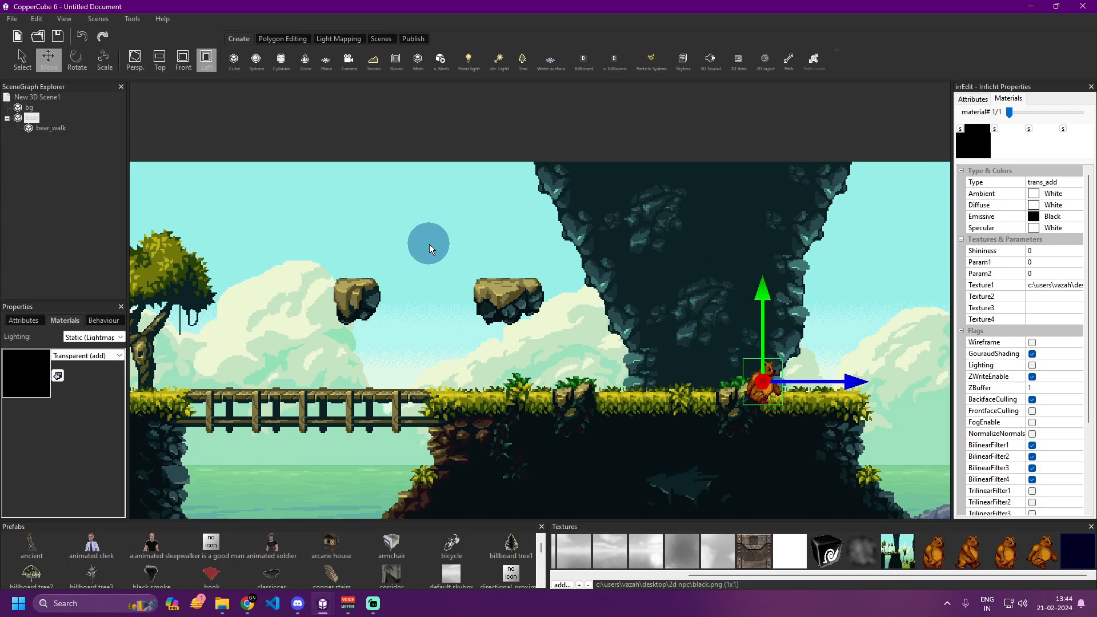
pyautogui.moveTo(764, 365)
pyautogui.mouseDown()
pyautogui.moveTo(766, 285)
pyautogui.moveTo(767, 350)
pyautogui.mouseUp()
pyautogui.moveTo(851, 364); pyautogui.dragTo(829, 369)
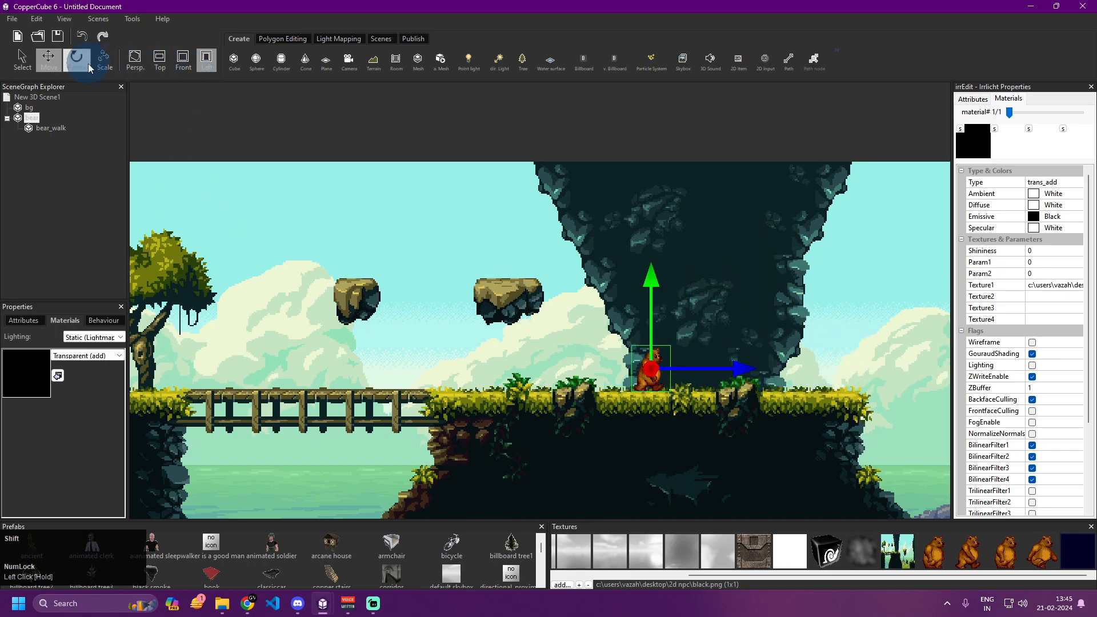
# Scale the bear up uniformly to about twice its size and raise it above the grass ledge.
pyautogui.click(103, 60)
pyautogui.keyDown('shift'); pyautogui.moveTo(746, 372); pyautogui.dragTo(707, 329); pyautogui.keyUp('shift')
pyautogui.click(49, 59)
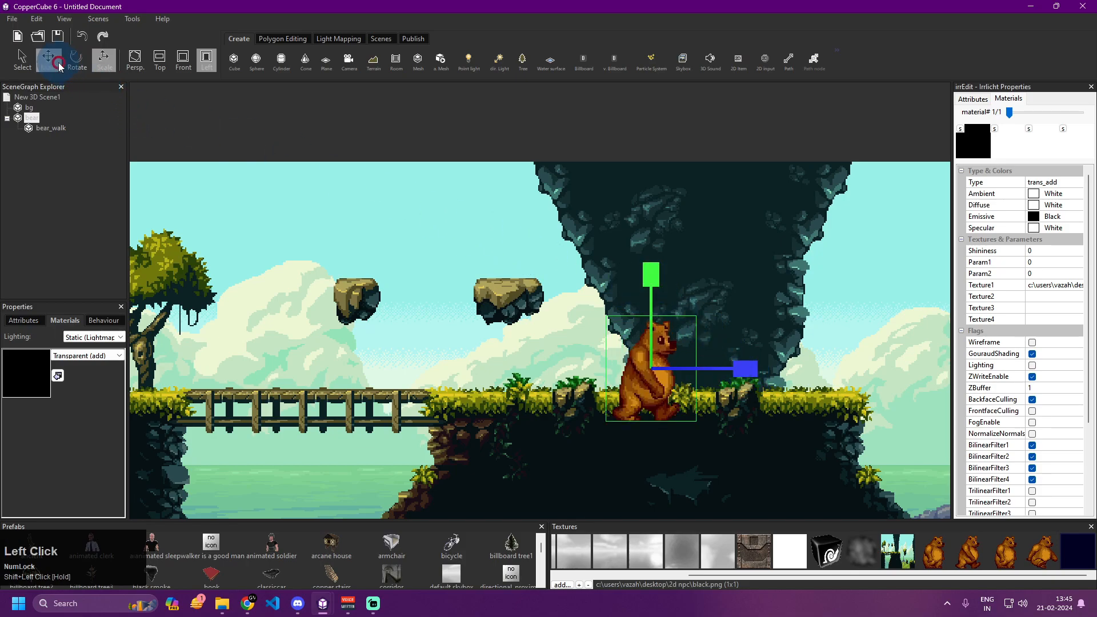
pyautogui.moveTo(652, 303); pyautogui.dragTo(653, 280)
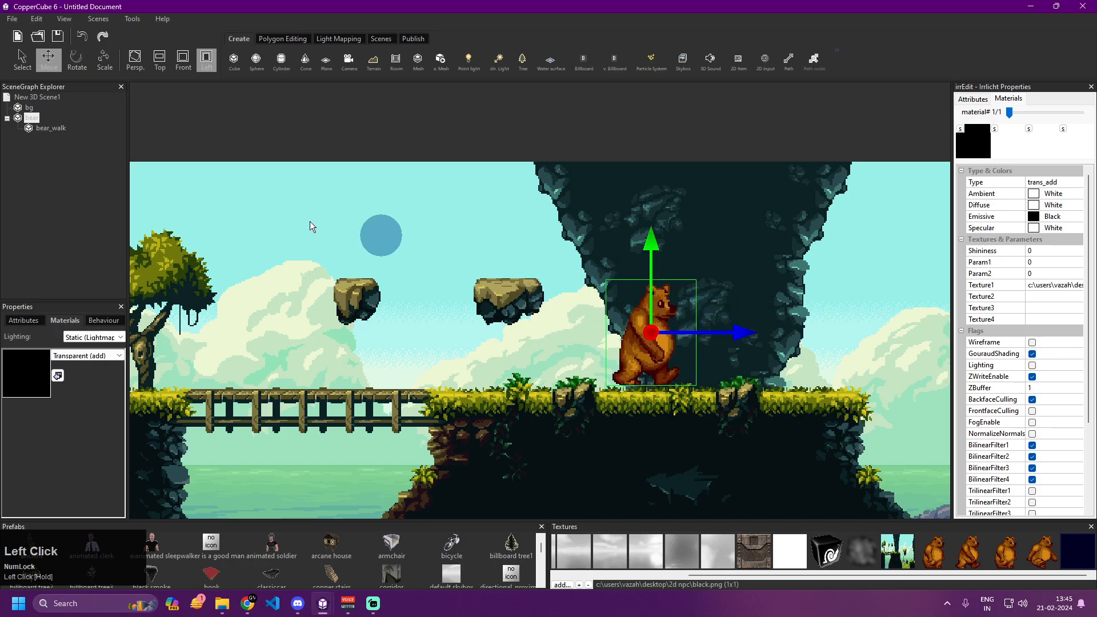
# Scale the bear down slightly and lower it so its feet rest on the grass ledge.
pyautogui.click(104, 59)
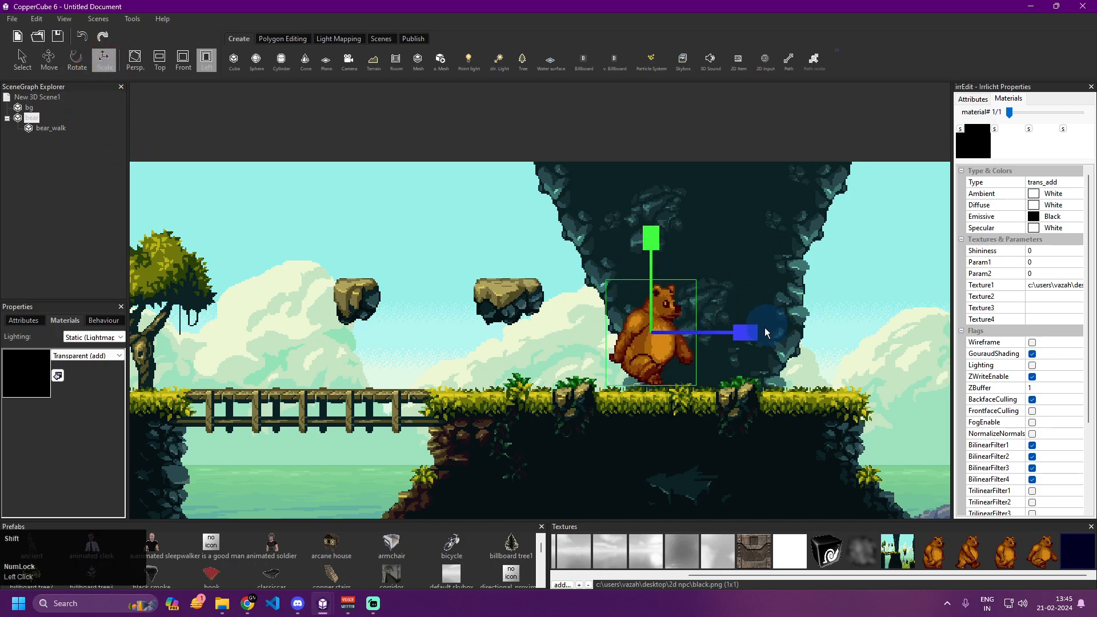
pyautogui.keyDown('shift'); pyautogui.moveTo(750, 331); pyautogui.dragTo(747, 334); pyautogui.keyUp('shift')
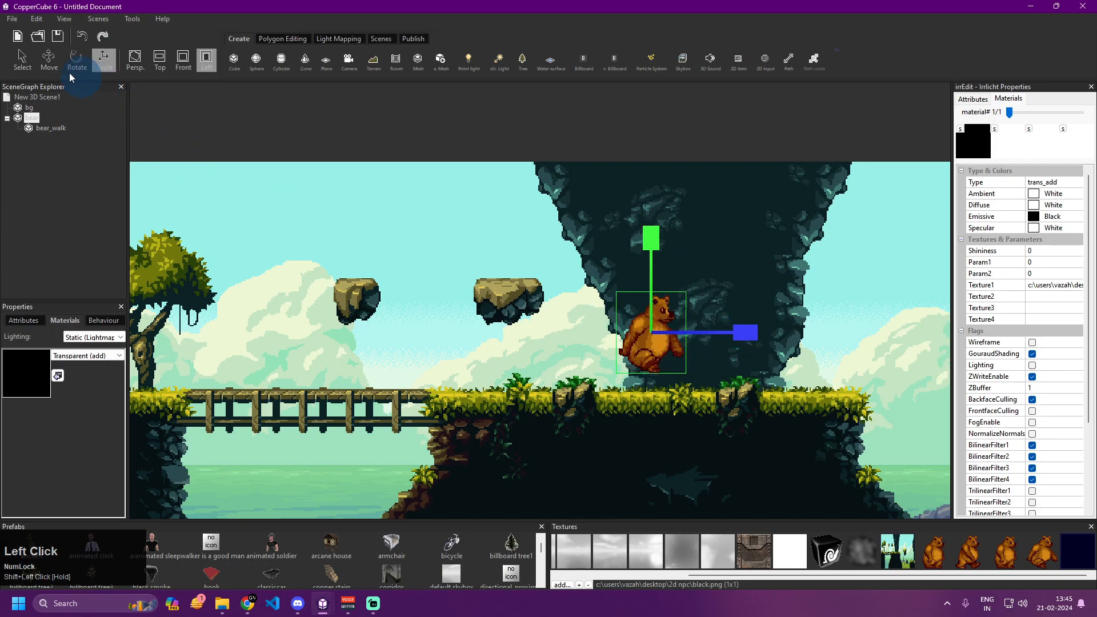
pyautogui.click(49, 58)
pyautogui.moveTo(668, 245); pyautogui.dragTo(658, 245)
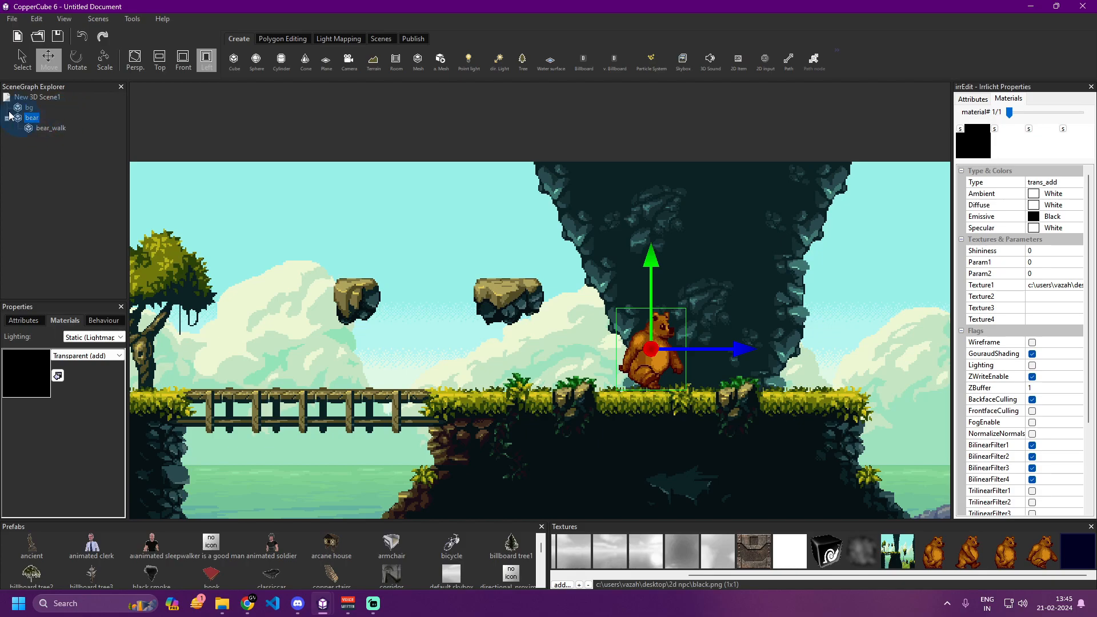
# Add the scripted 2D AI behaviour to the parent bear plane.
pyautogui.click(112, 323)
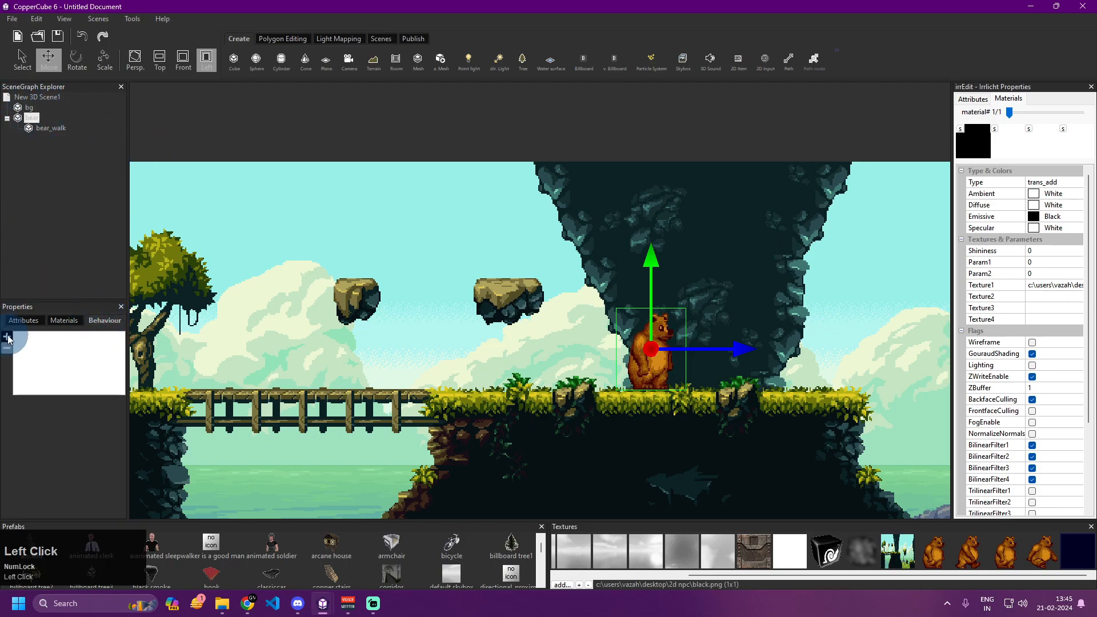
pyautogui.doubleClick(31, 119)
pyautogui.click(5, 337)
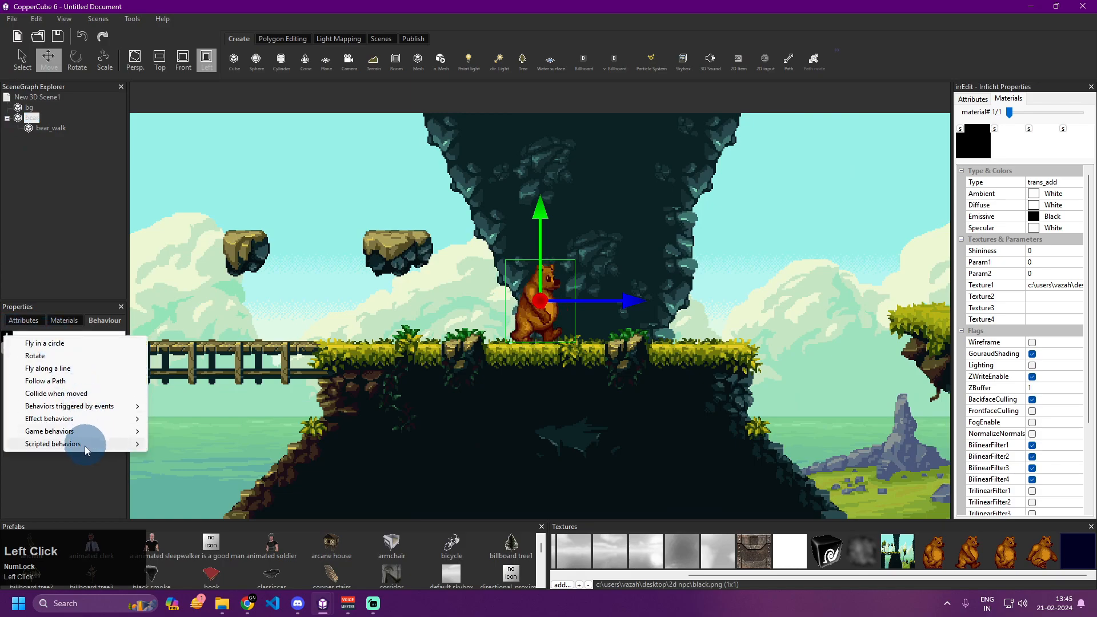
pyautogui.moveTo(85, 446)
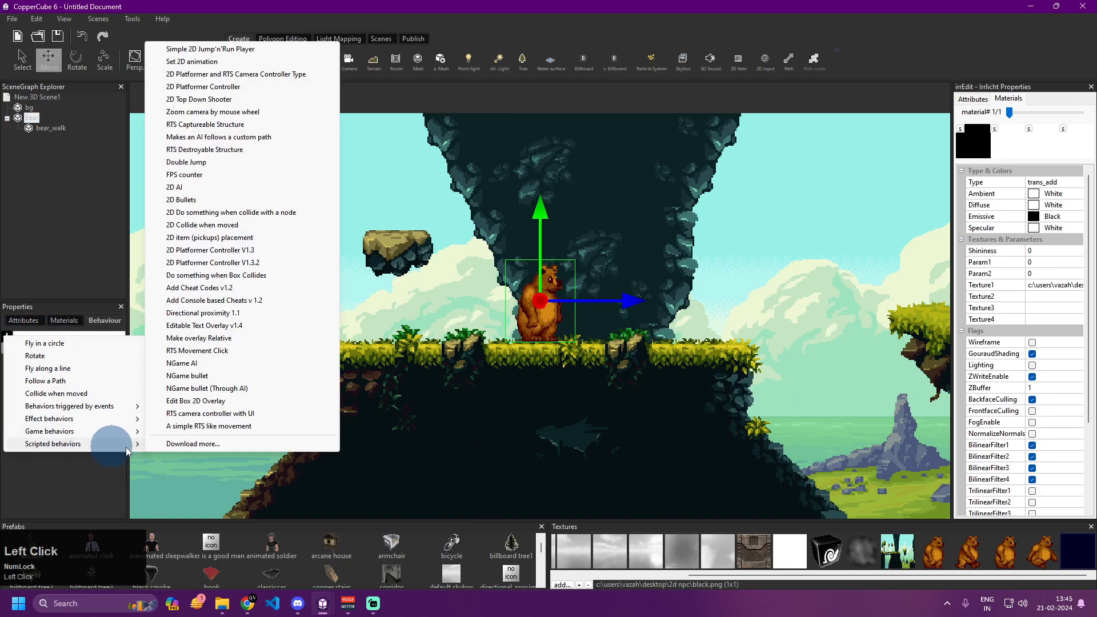
pyautogui.click(194, 187)
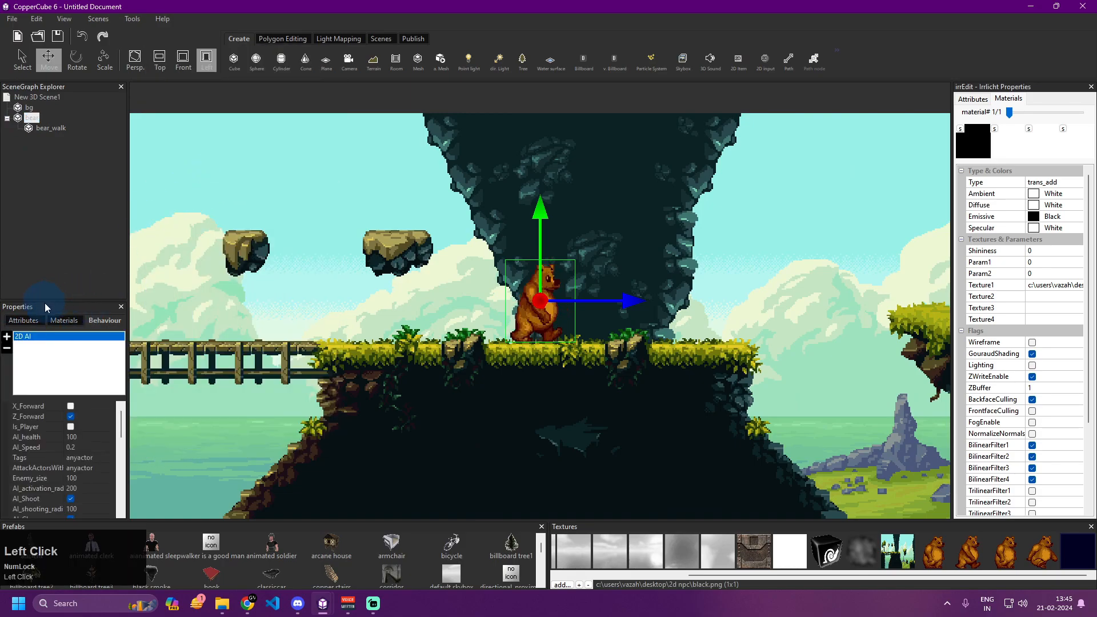
# Re-dock the Properties window beside the SceneGraph Explorer at full height and look through the 2D AI parameters.
pyautogui.moveTo(45, 305); pyautogui.dragTo(144, 239)
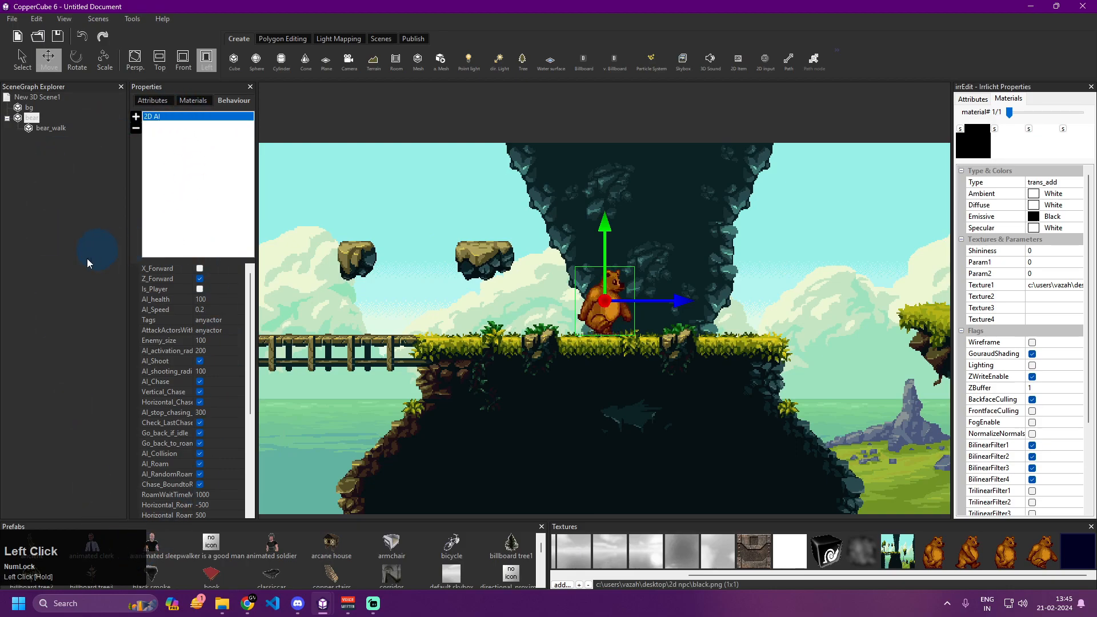
pyautogui.scroll(-6, 205, 300)
pyautogui.scroll(6, 229, 466)
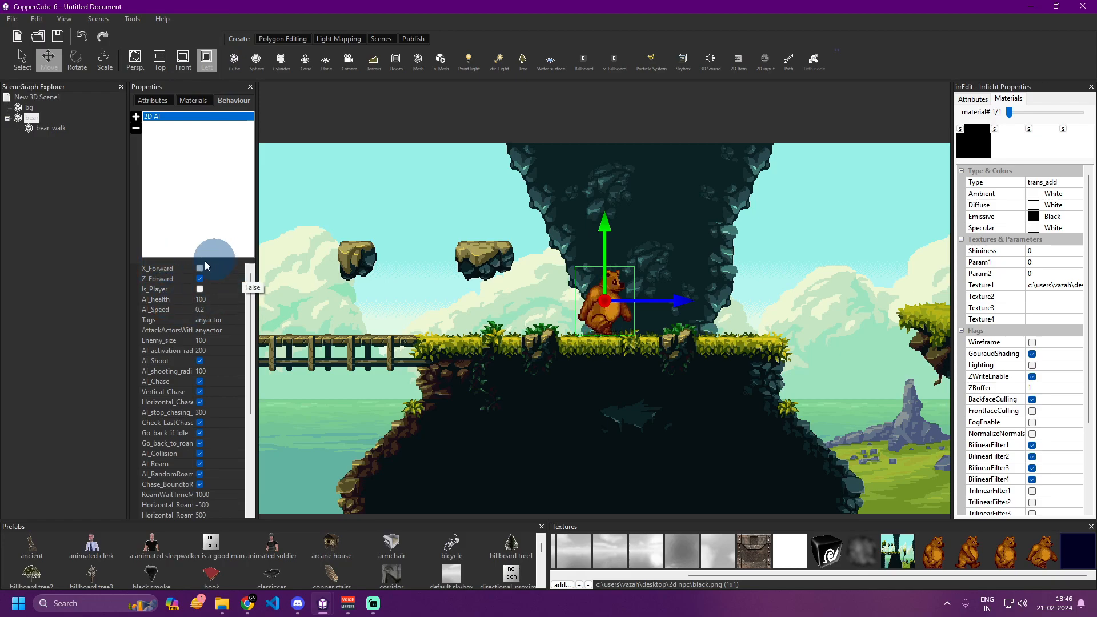
# Enable the Is_Player option in the bear's 2D AI behaviour and look over its remaining parameters.
pyautogui.click(200, 290)
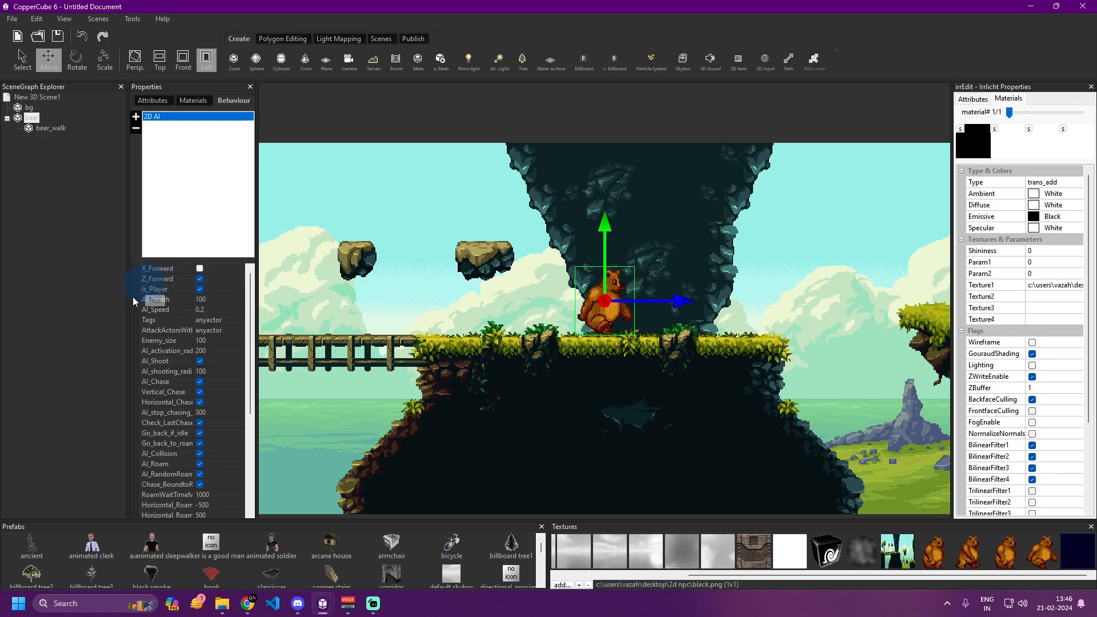
pyautogui.scroll(-4, 173, 450)
pyautogui.scroll(4, 171, 489)
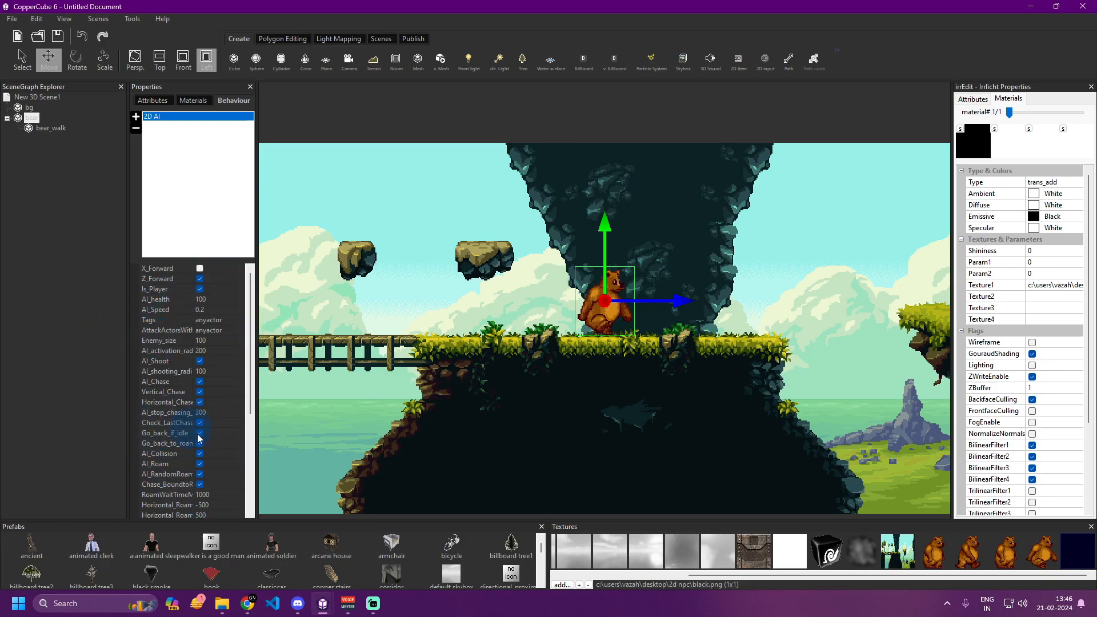
# Disable the Is_Player option in the bear's 2D AI behaviour.
pyautogui.scroll(-3, 188, 480)
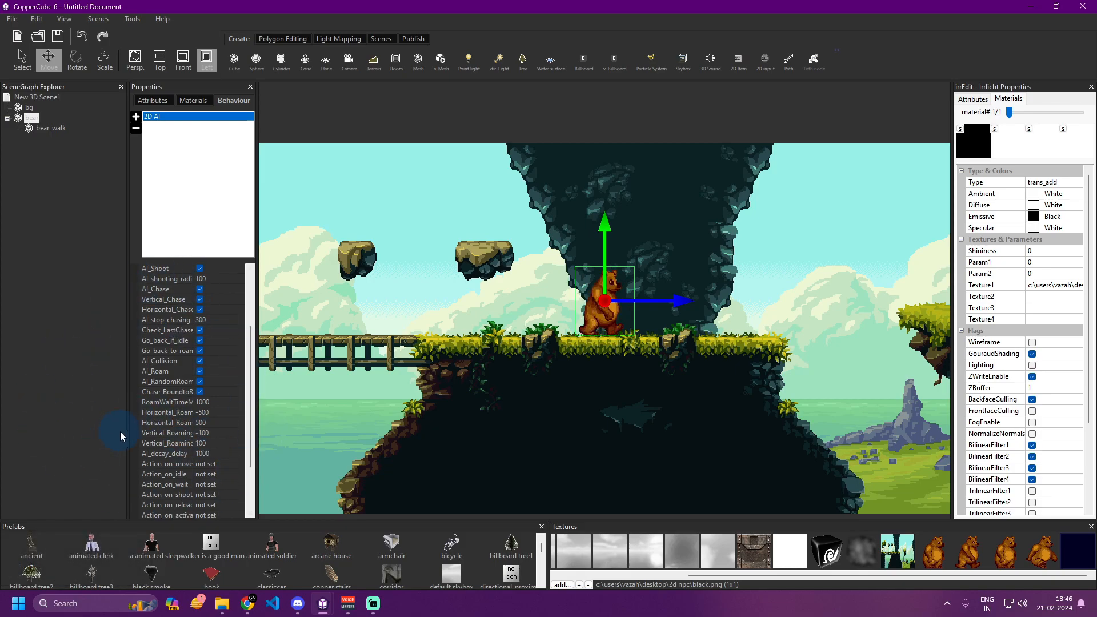
pyautogui.scroll(3, 172, 367)
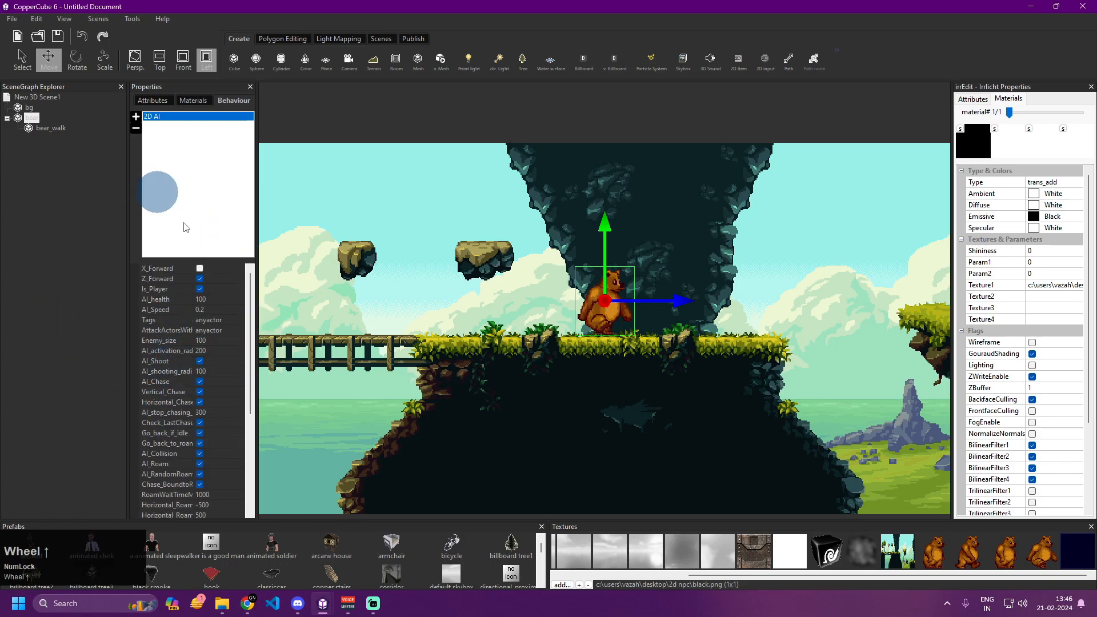
pyautogui.click(200, 289)
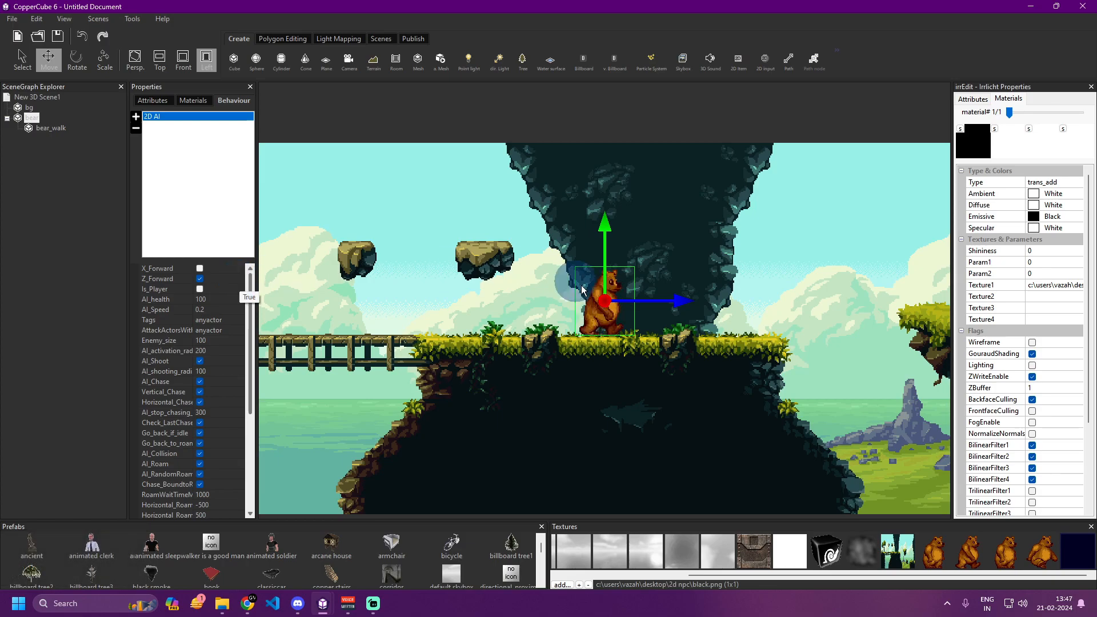
# Create a sphere with radius 0 and poly count 0 as an invisible position marker.
pyautogui.click(259, 58)
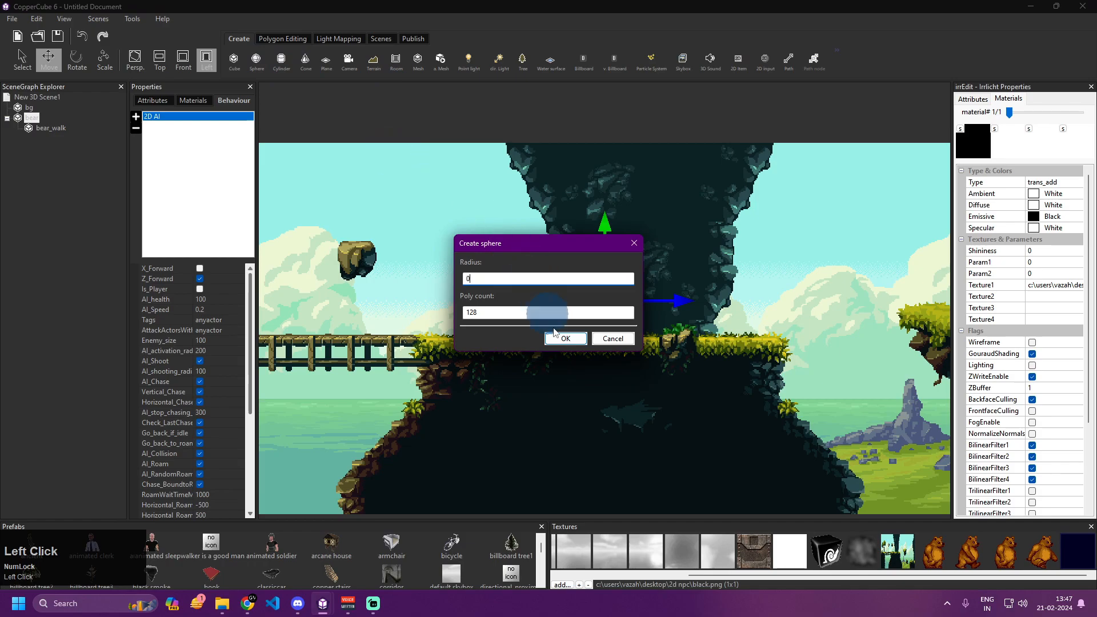
pyautogui.doubleClick(501, 313)
pyautogui.click(558, 342)
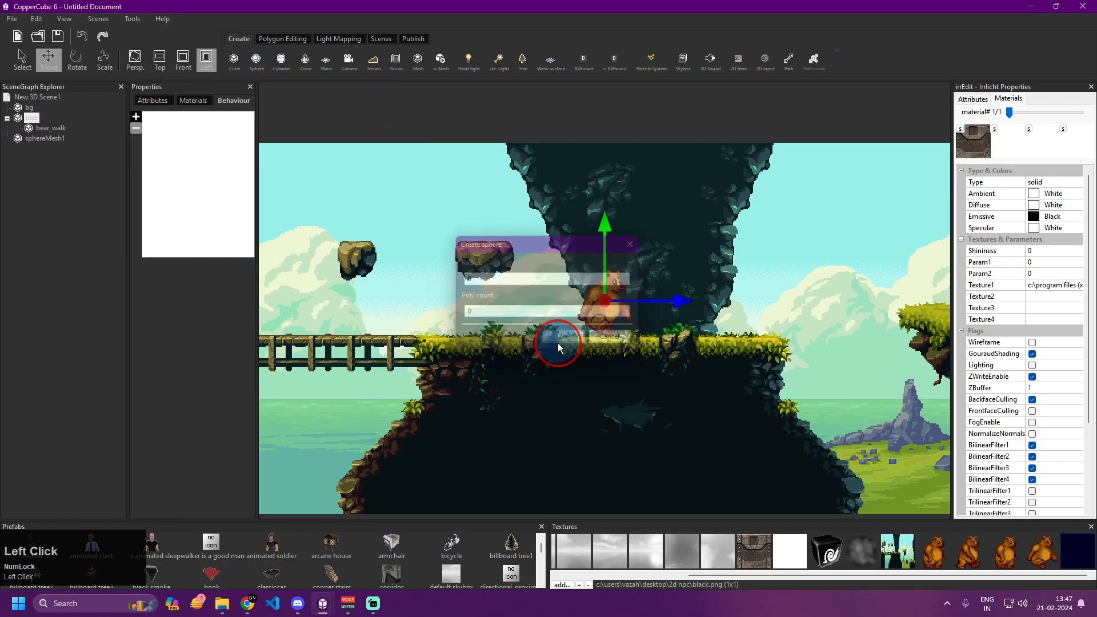
# Move the marker sphere to where the bridge meets the grass ledge, at about Y -13.5 and Z -445.5.
pyautogui.click(56, 139)
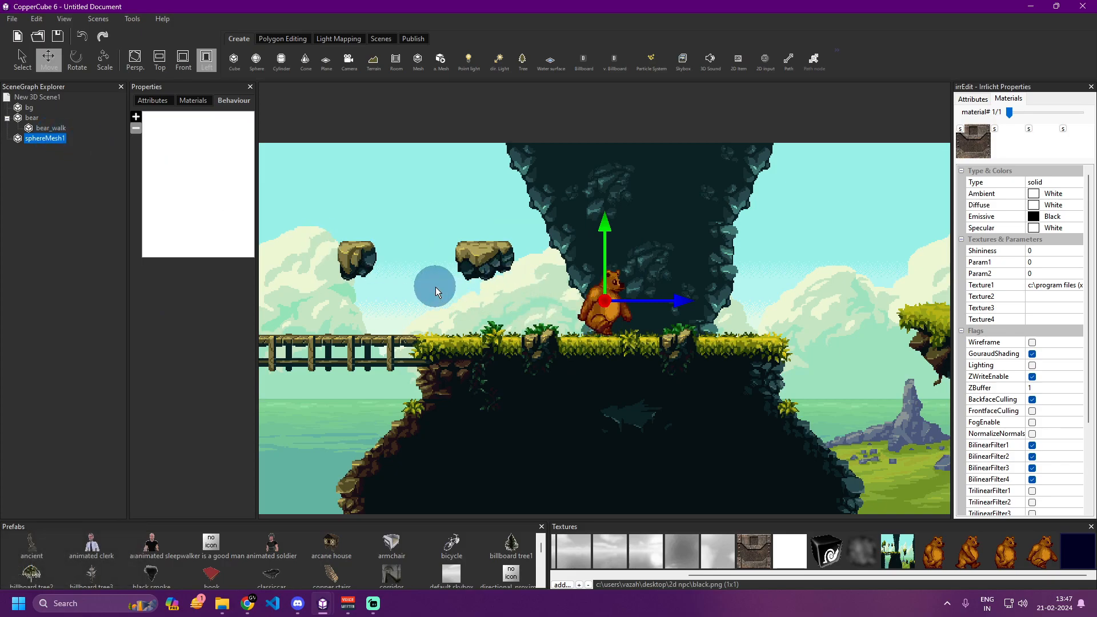
pyautogui.moveTo(436, 287); pyautogui.dragTo(550, 270)
pyautogui.moveTo(402, 267); pyautogui.dragTo(540, 274)
pyautogui.moveTo(478, 314); pyautogui.dragTo(599, 303)
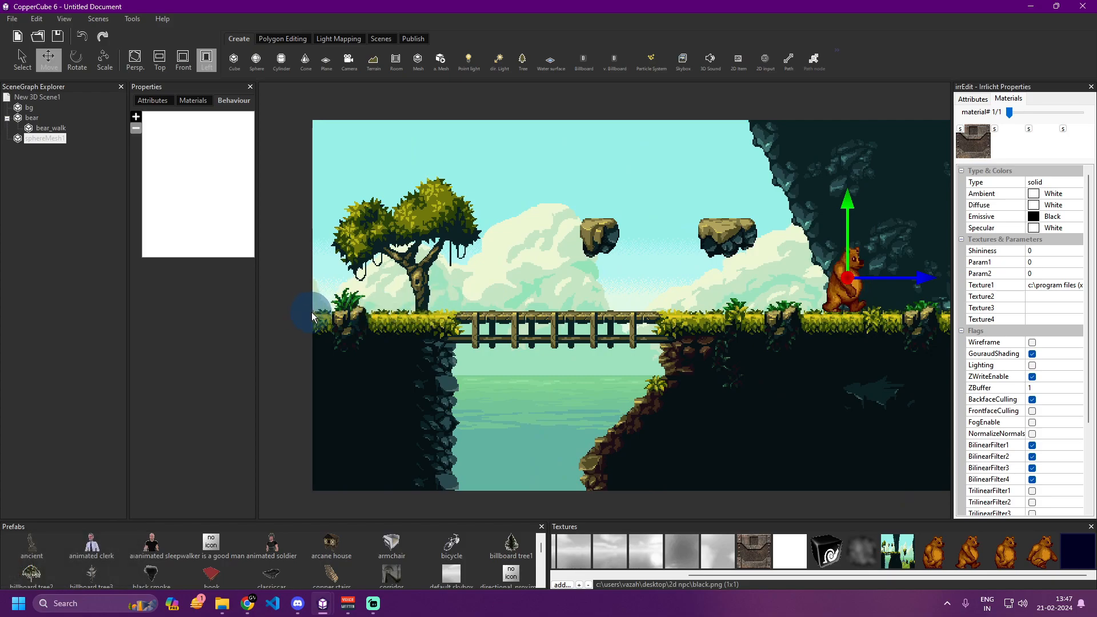
pyautogui.moveTo(637, 299); pyautogui.dragTo(351, 300)
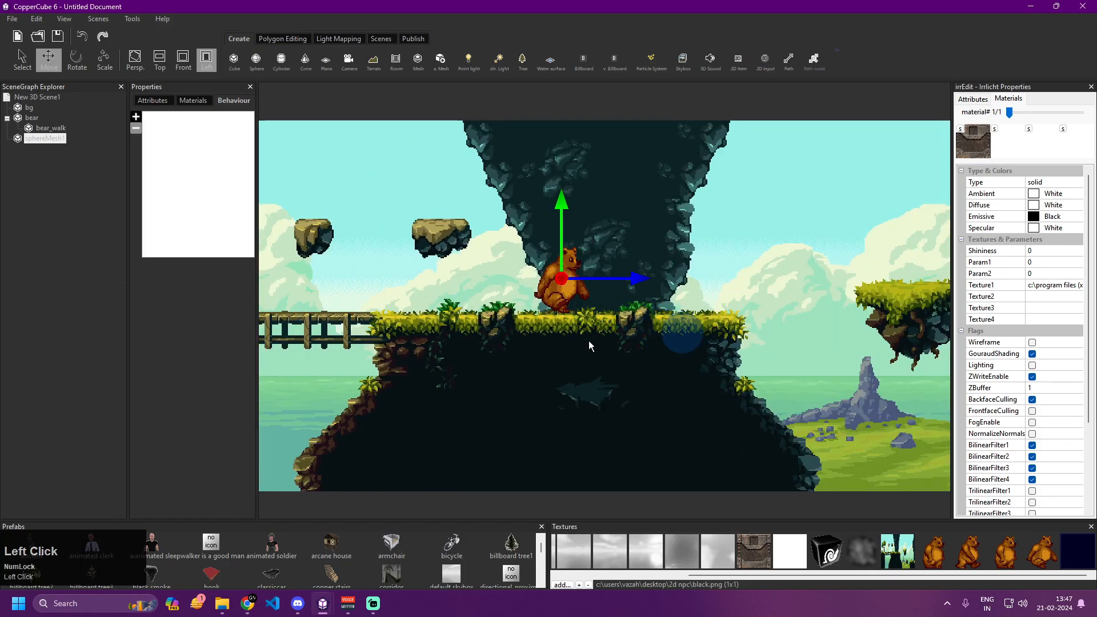
pyautogui.moveTo(507, 341); pyautogui.dragTo(676, 338)
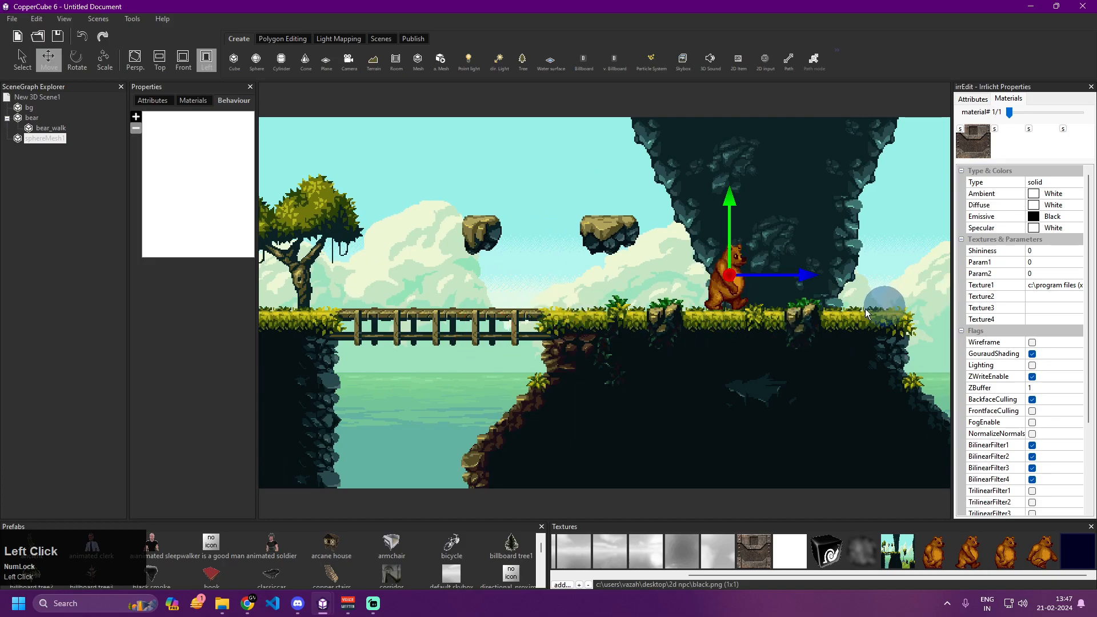
pyautogui.moveTo(789, 274); pyautogui.dragTo(555, 317)
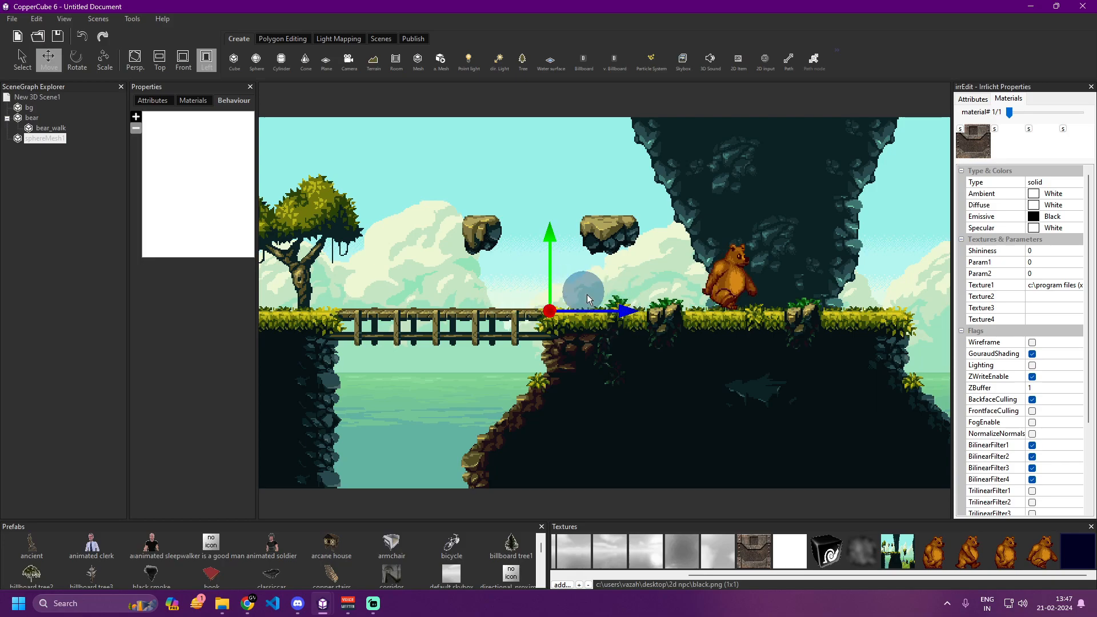
# Examine the marker sphere's position coordinates and the roaming range parameters in the bear's 2D AI behaviour.
pyautogui.click(152, 101)
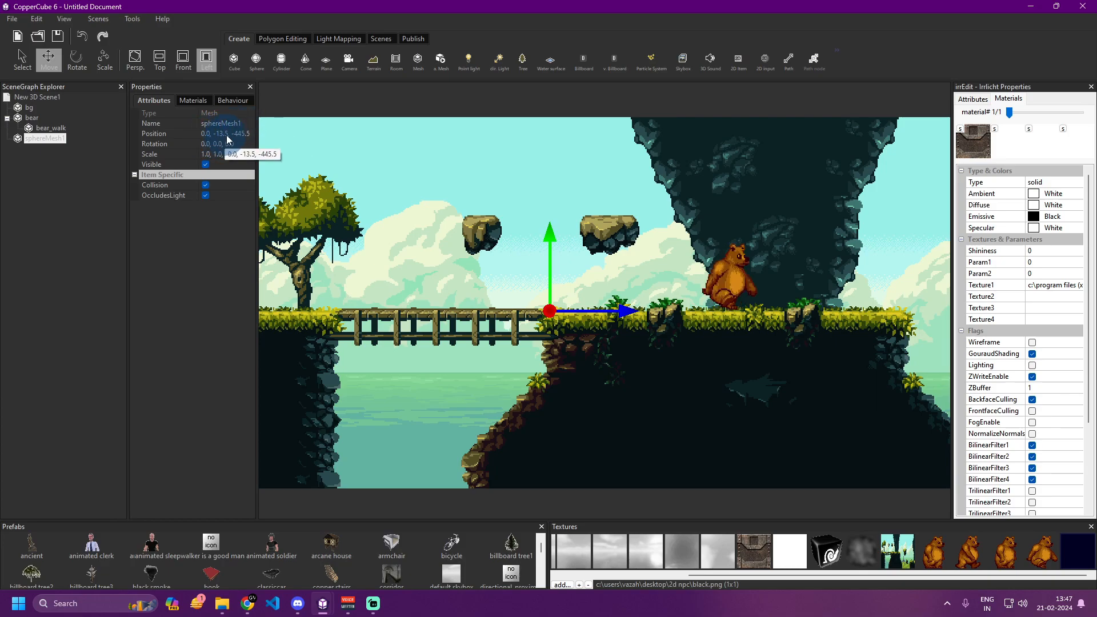
pyautogui.click(227, 100)
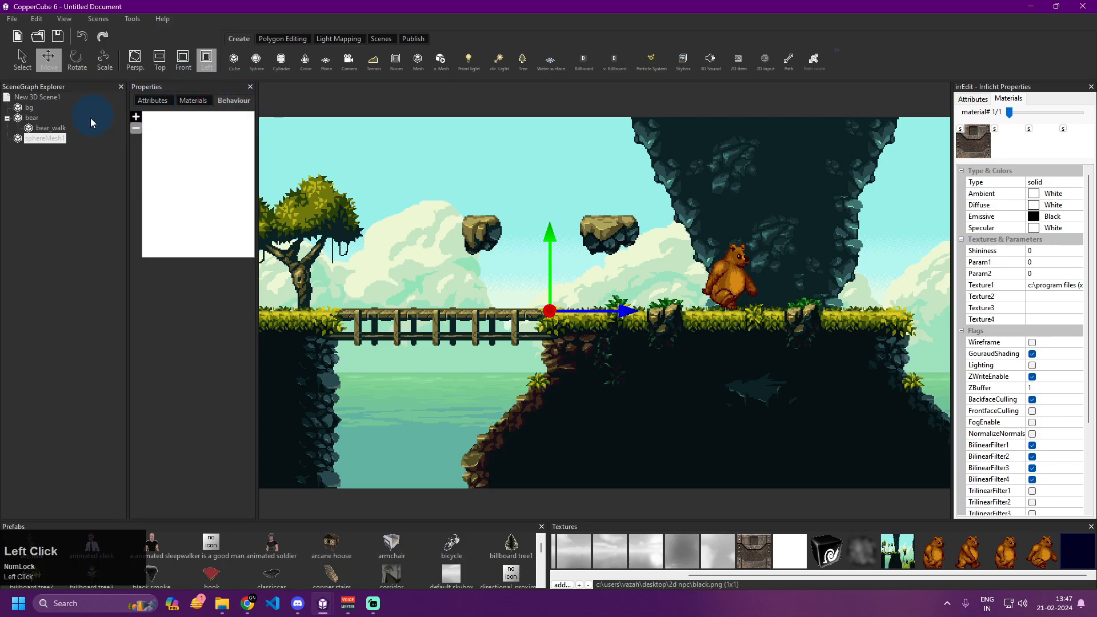
pyautogui.click(39, 118)
pyautogui.click(160, 116)
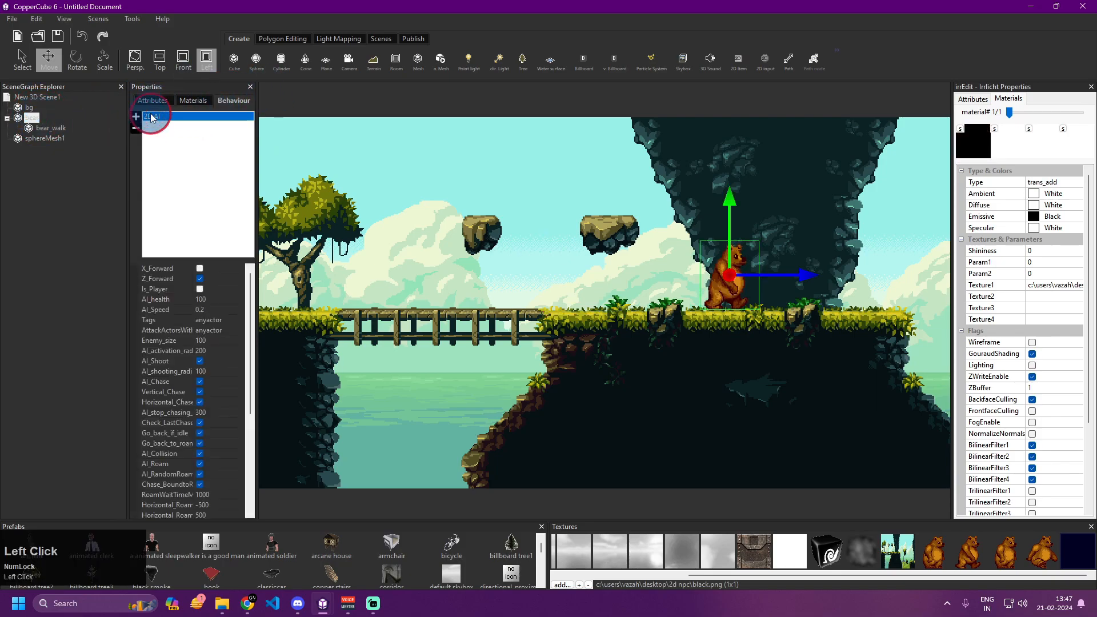
pyautogui.scroll(-5, 155, 366)
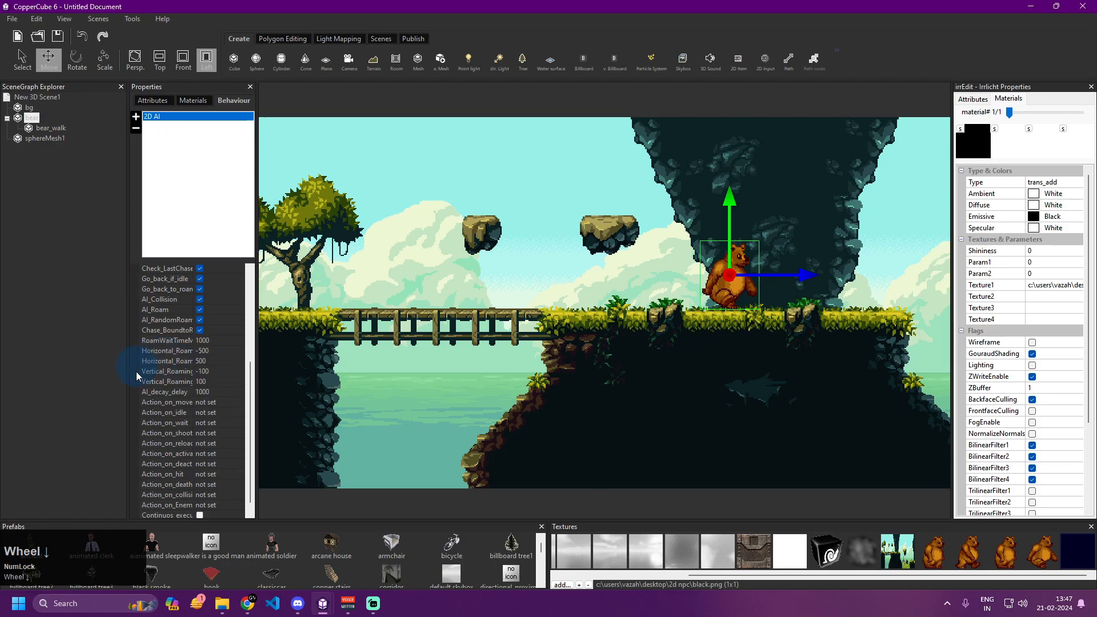
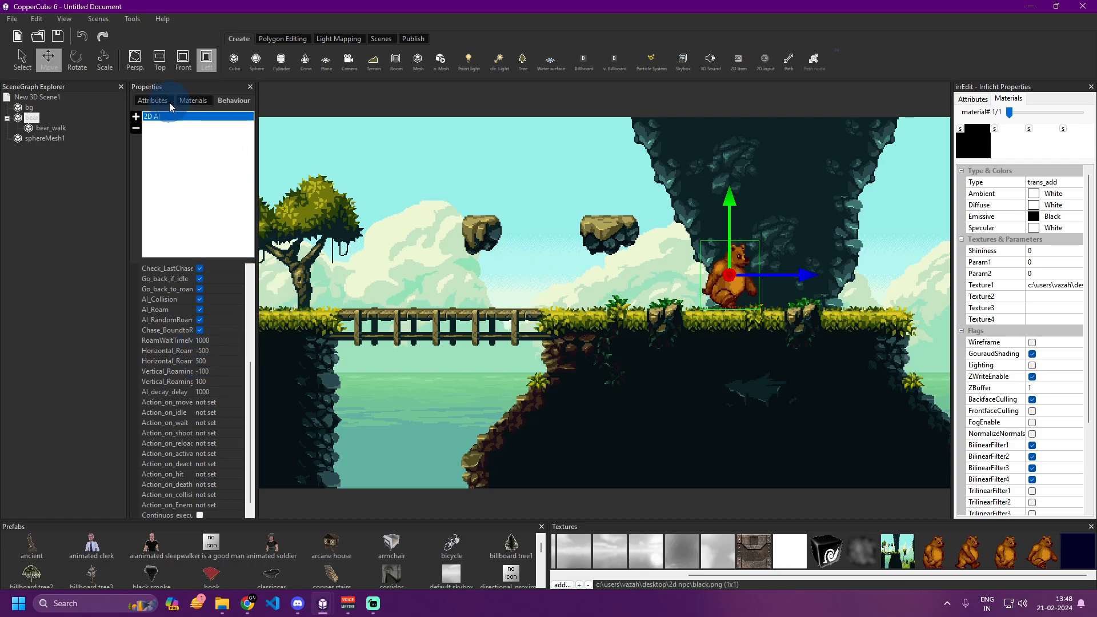
pyautogui.click(53, 139)
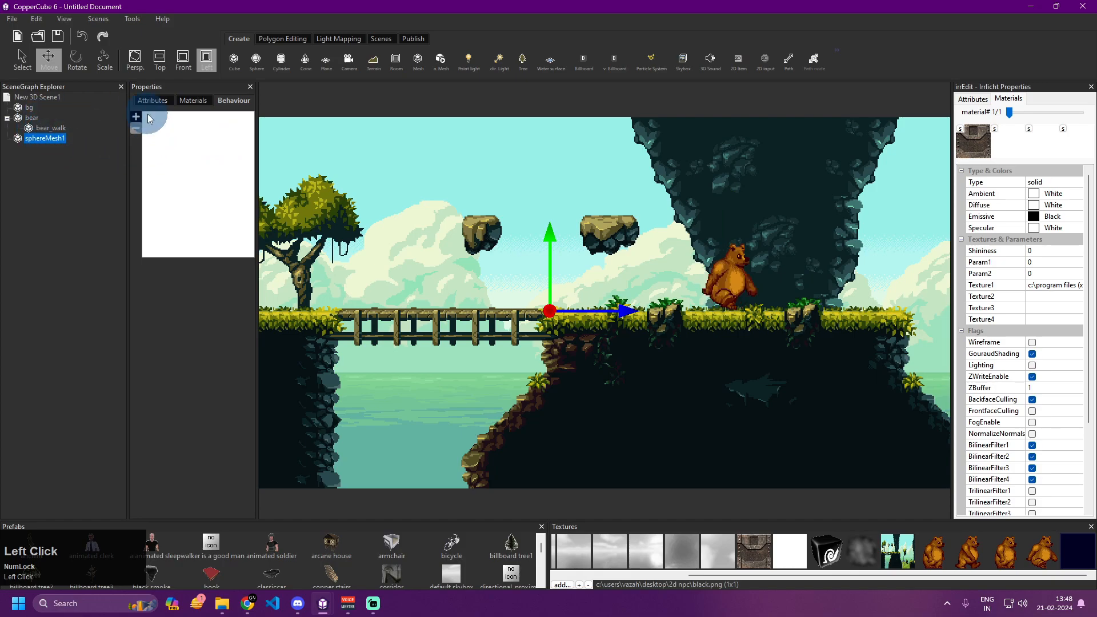
pyautogui.click(152, 100)
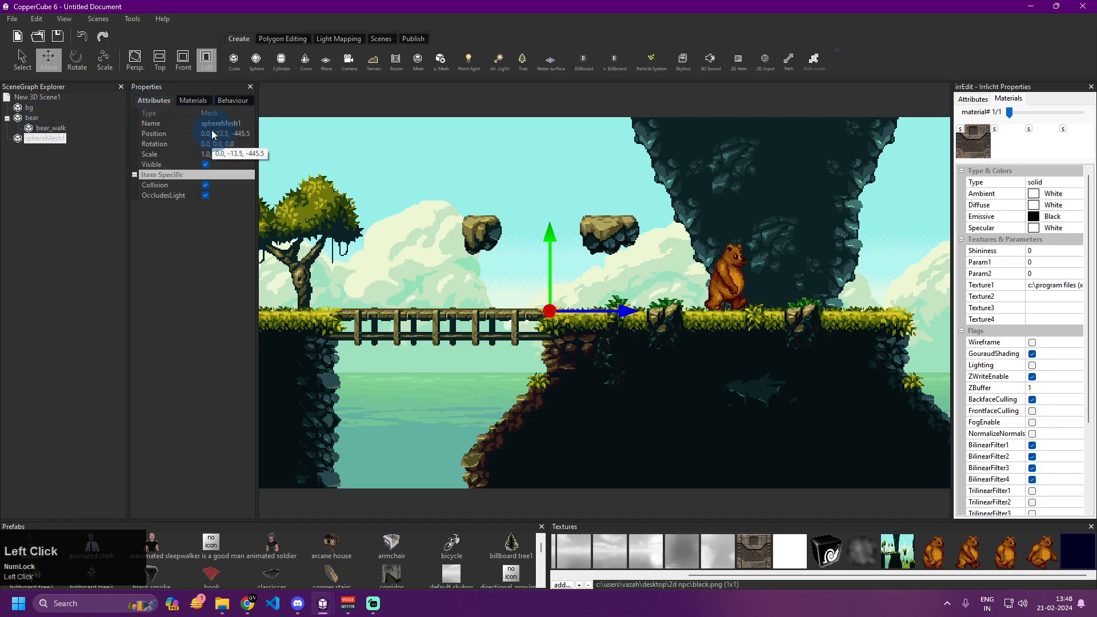
pyautogui.click(229, 101)
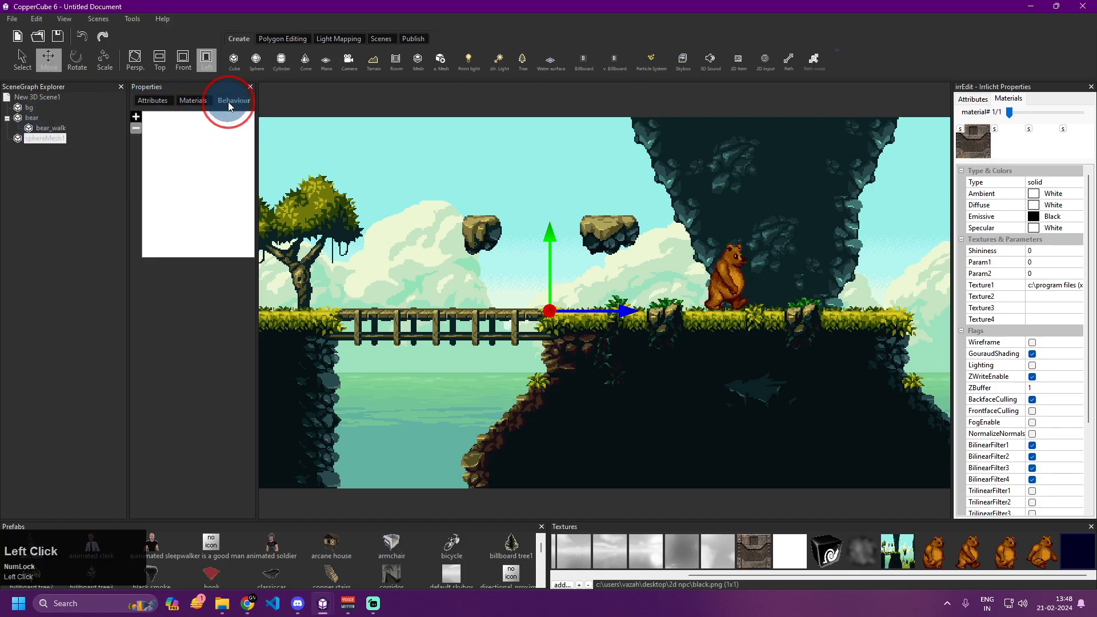
pyautogui.click(189, 101)
# Set both vertical roaming limits of the bear's 2D AI to -13 and the horizontal roaming start to -445.
pyautogui.click(31, 117)
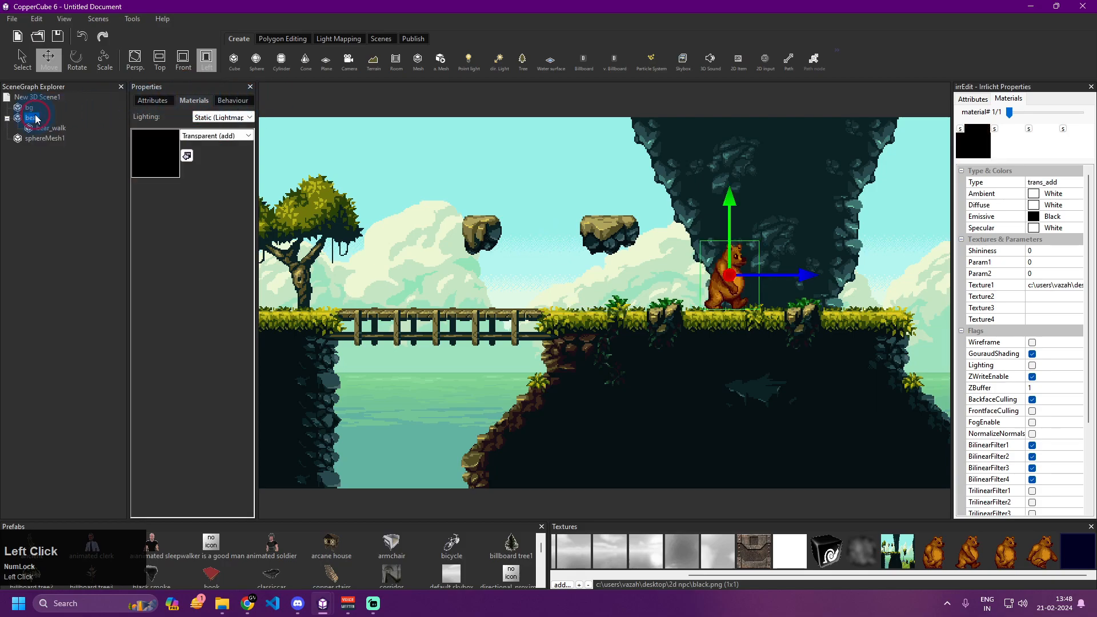
pyautogui.click(230, 101)
pyautogui.click(164, 116)
pyautogui.scroll(-3, 203, 368)
pyautogui.scroll(-2, 220, 361)
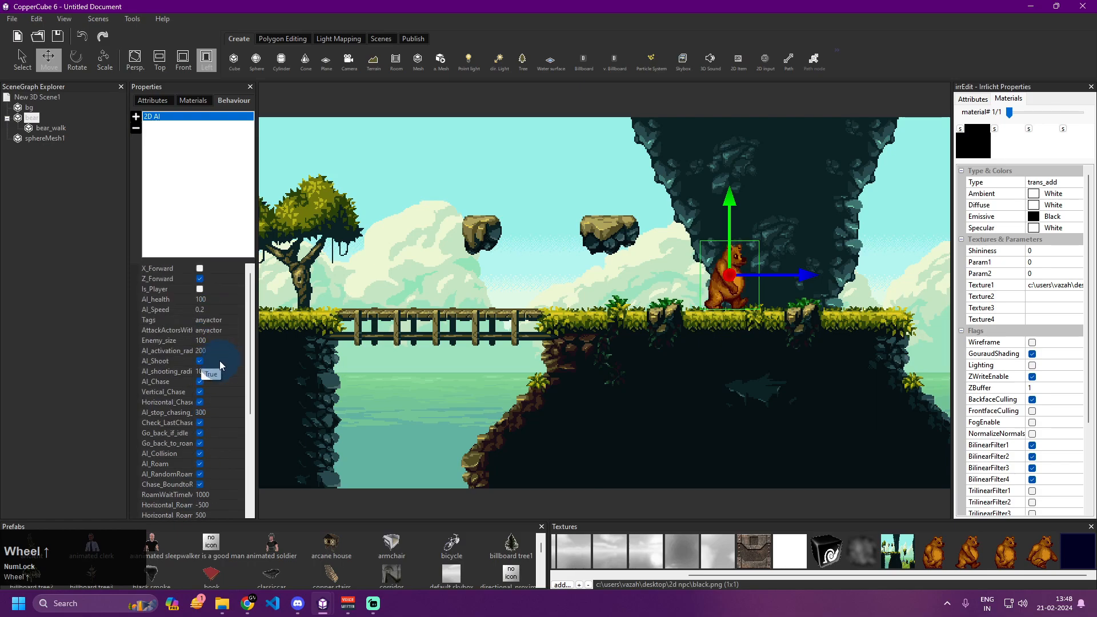
pyautogui.click(232, 371)
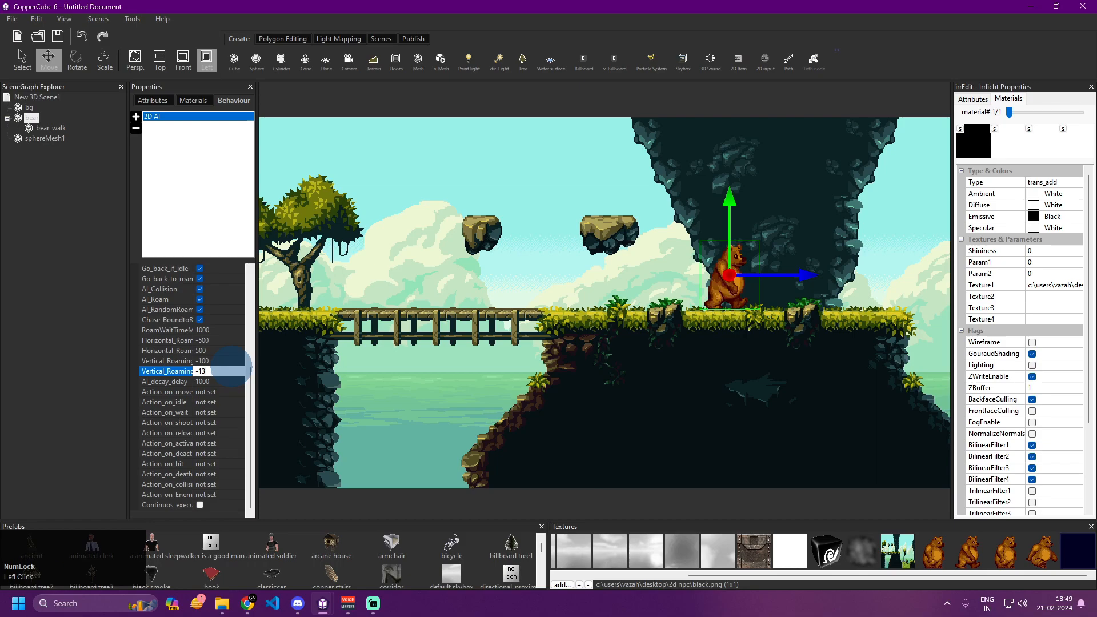
pyautogui.click(228, 366)
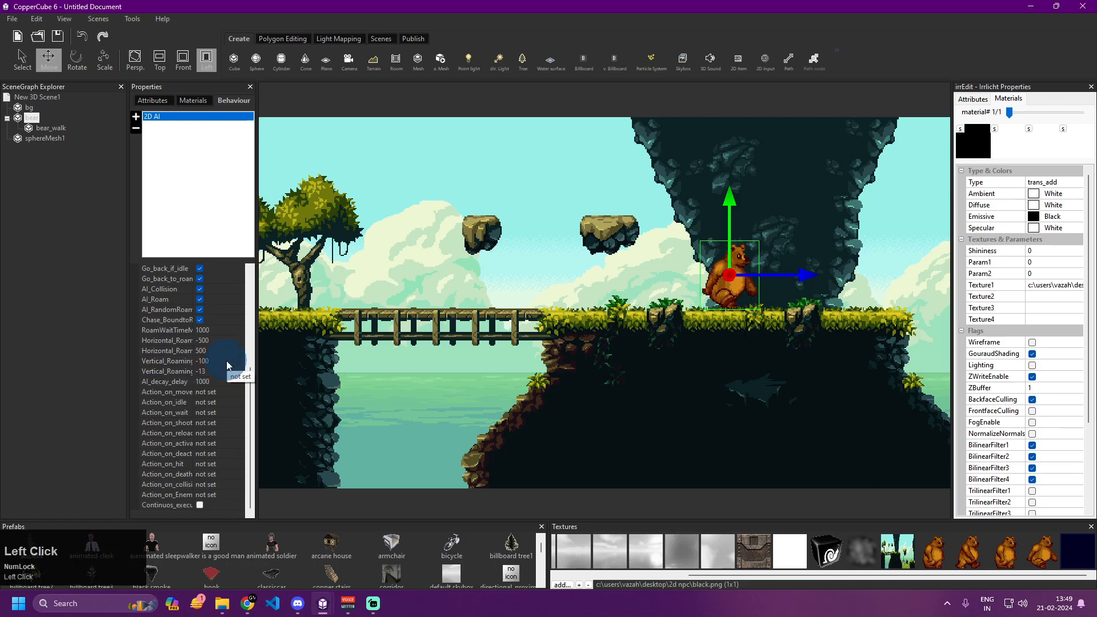
pyautogui.click(223, 360)
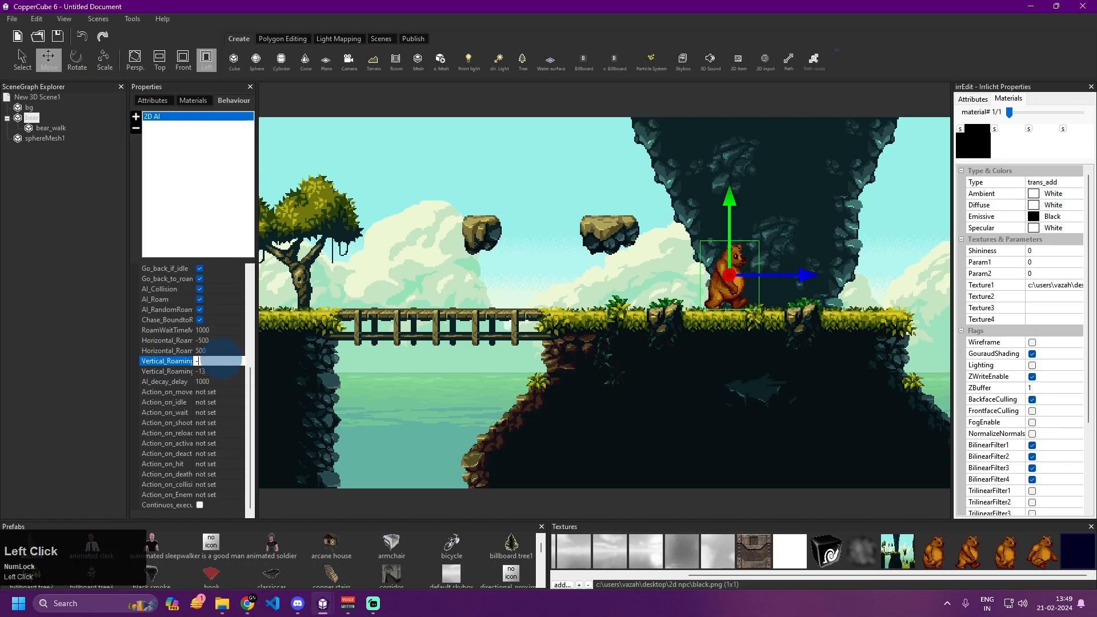
pyautogui.write('-13')
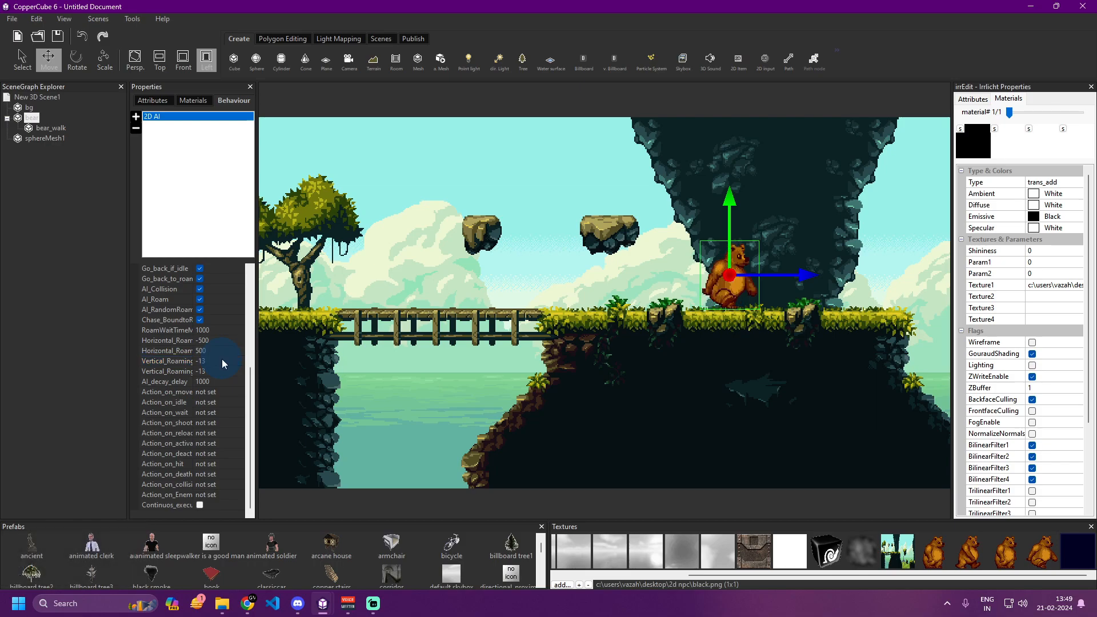
pyautogui.click(221, 340)
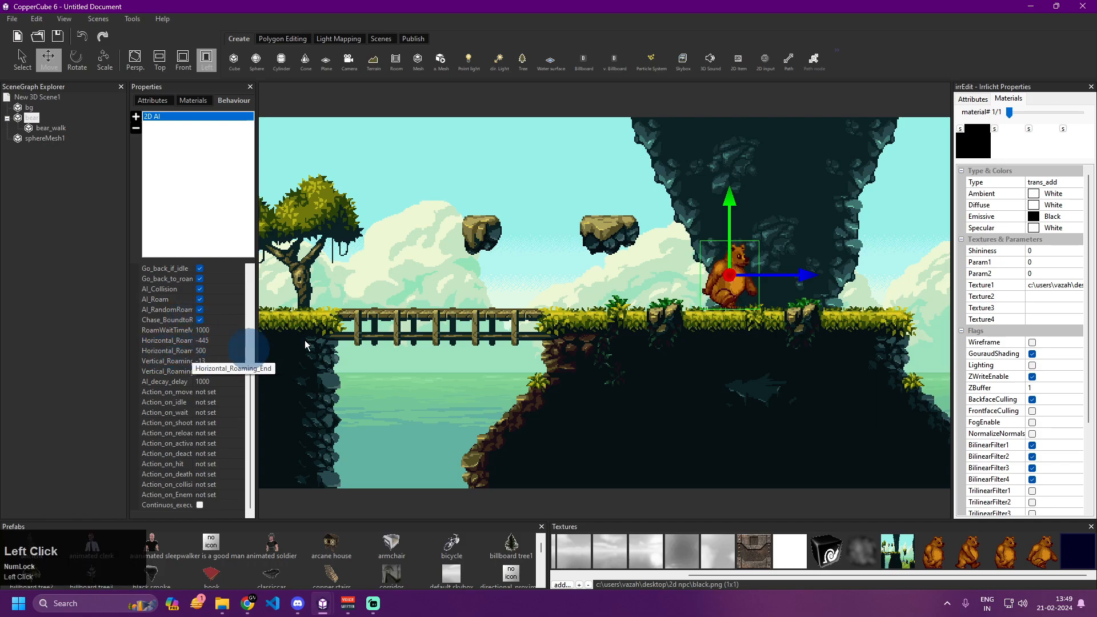
pyautogui.click(526, 250)
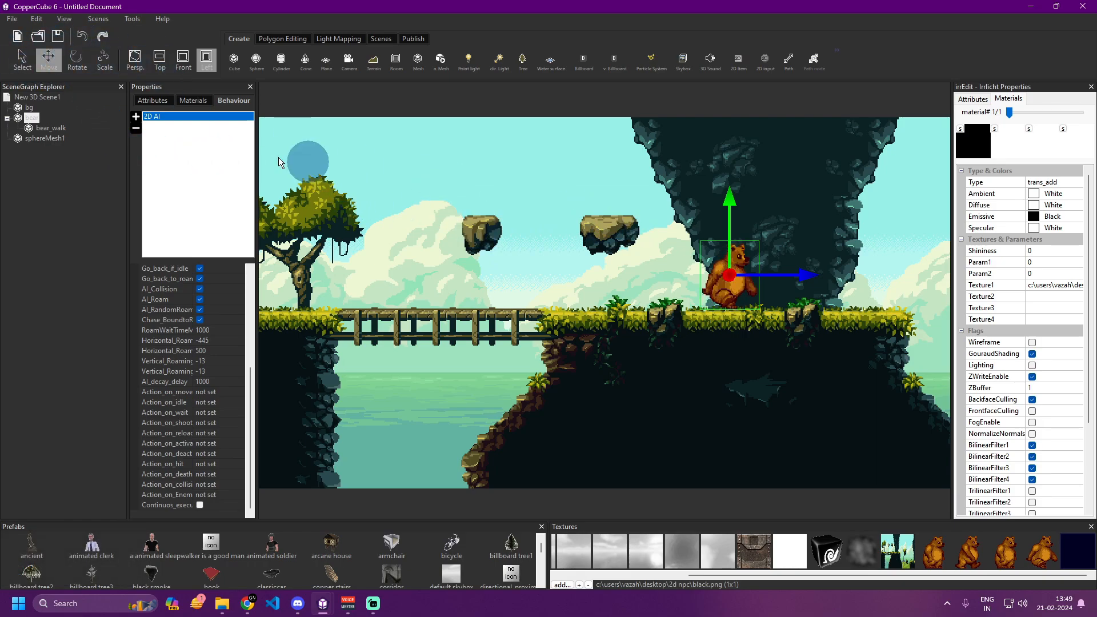
# Move the marker sphere along Z to the far edge of the bear's ledge, at about 126, and display its position.
pyautogui.click(47, 139)
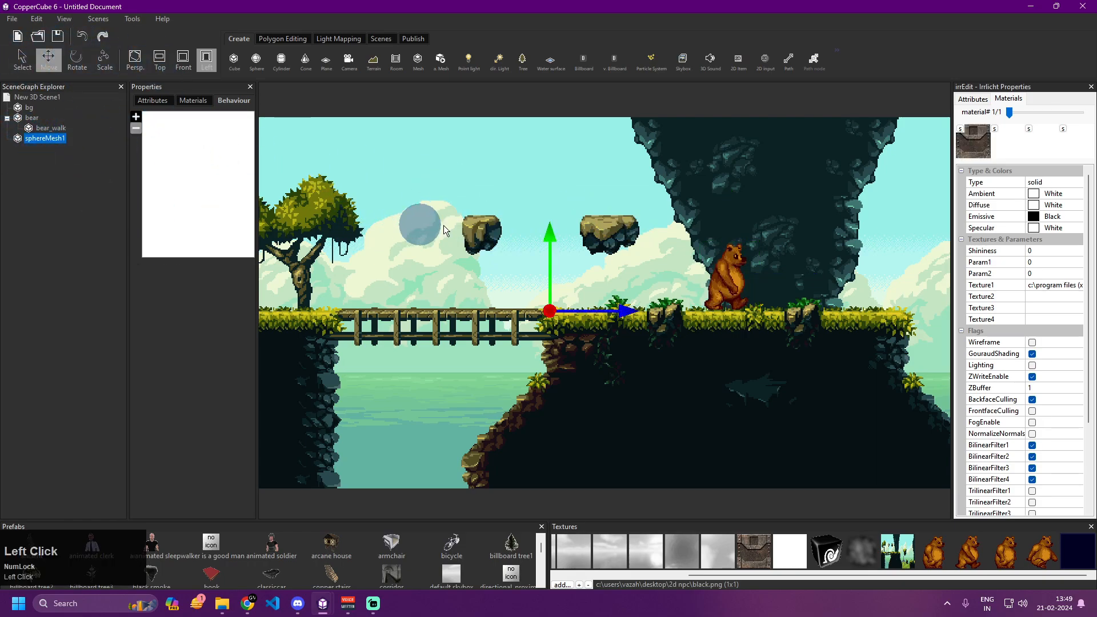
pyautogui.moveTo(739, 218); pyautogui.dragTo(437, 183)
pyautogui.moveTo(464, 292); pyautogui.dragTo(758, 271)
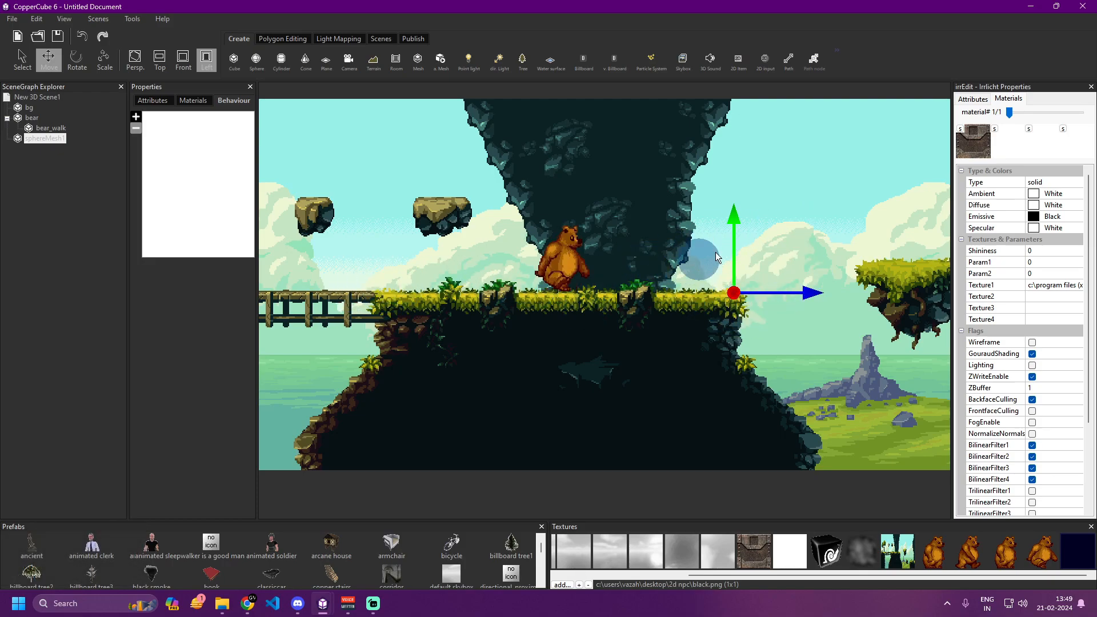
pyautogui.click(153, 101)
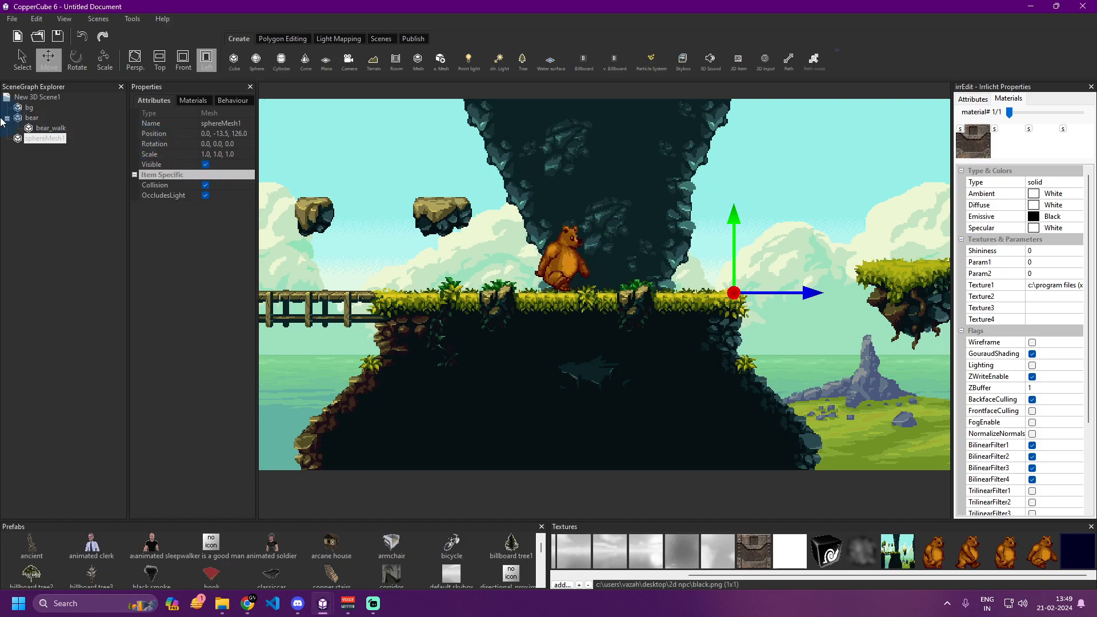
# Set Horizontal_Roaming_End in the bear's 2D AI behaviour to 126.
pyautogui.click(32, 117)
pyautogui.click(233, 100)
pyautogui.click(152, 116)
pyautogui.scroll(-3, 234, 388)
pyautogui.scroll(-2, 229, 384)
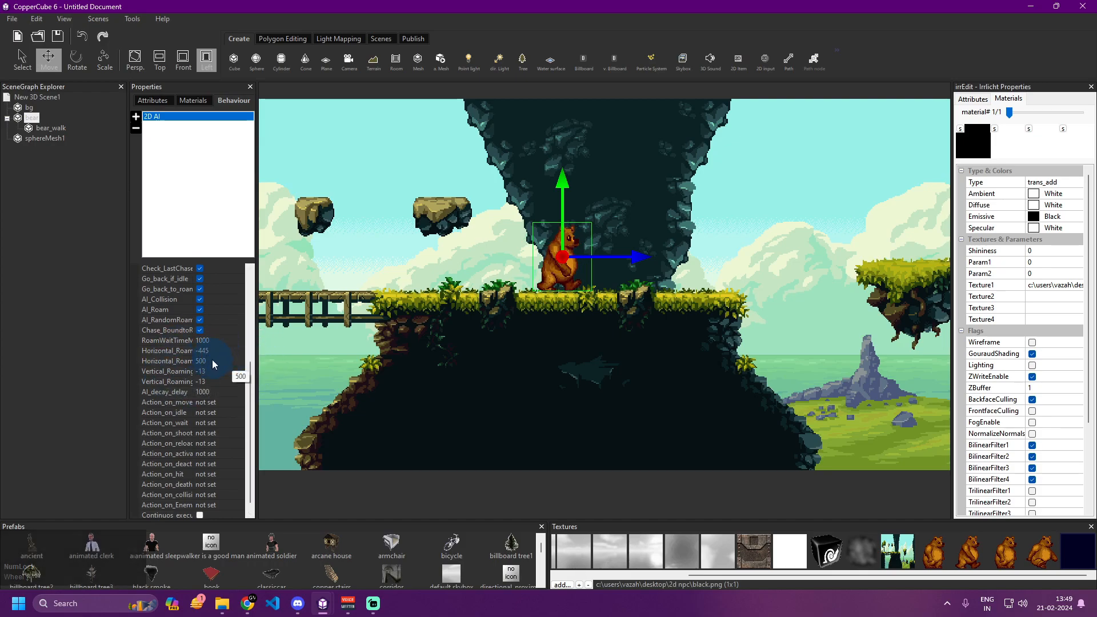
pyautogui.click(212, 361)
pyautogui.write('126')
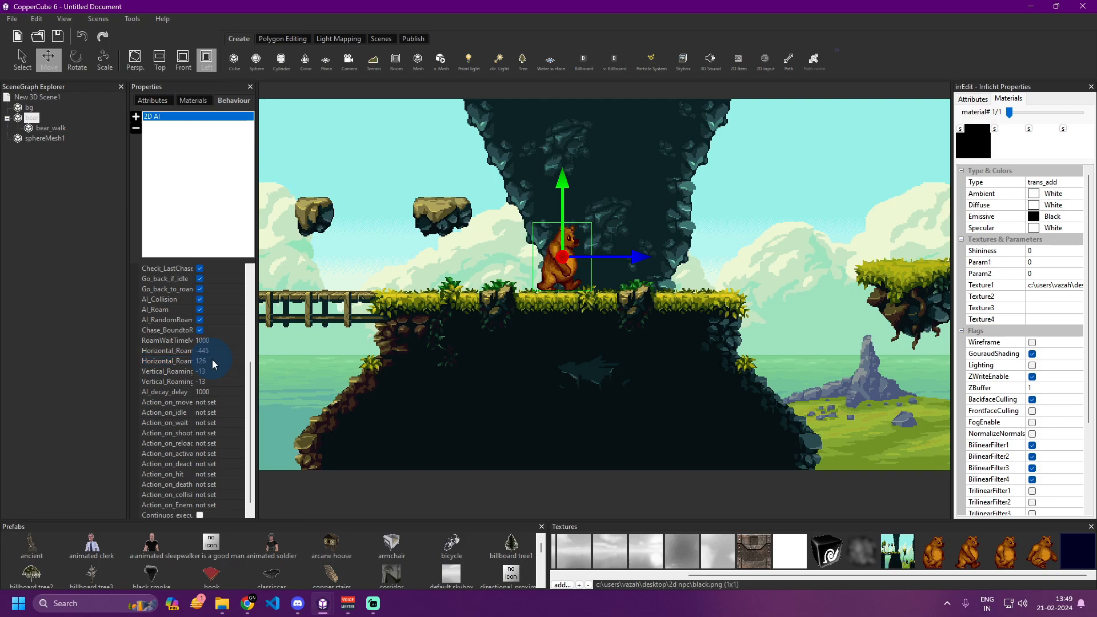
# Set the bear's 2D AI Tags to "bear" and AttackActorsWithTags to "player".
pyautogui.scroll(5, 205, 347)
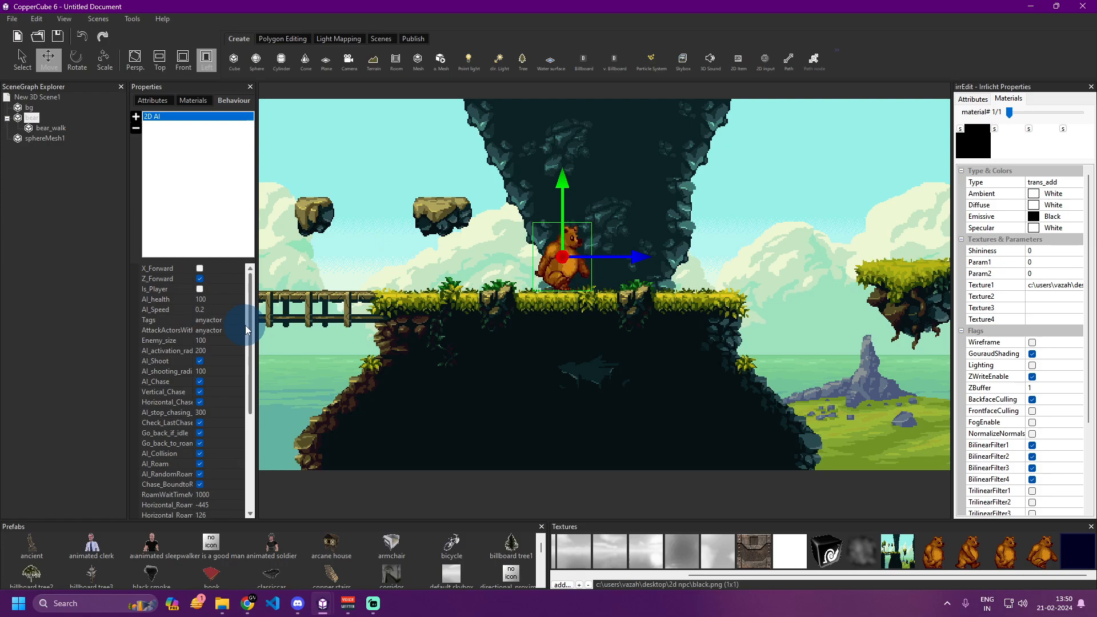
pyautogui.click(229, 320)
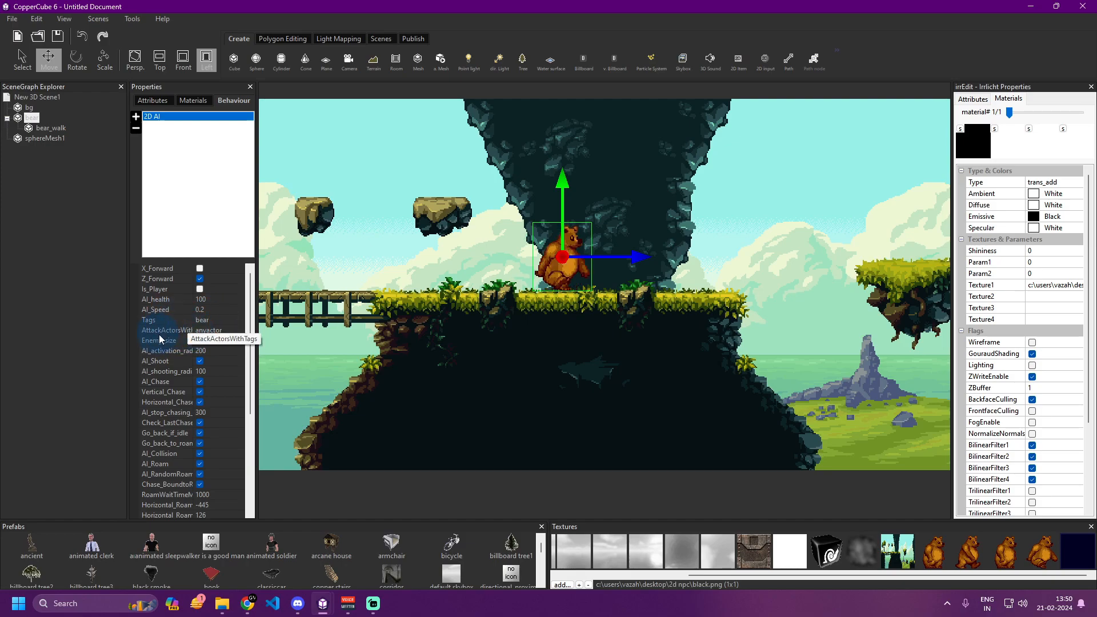
pyautogui.click(237, 331)
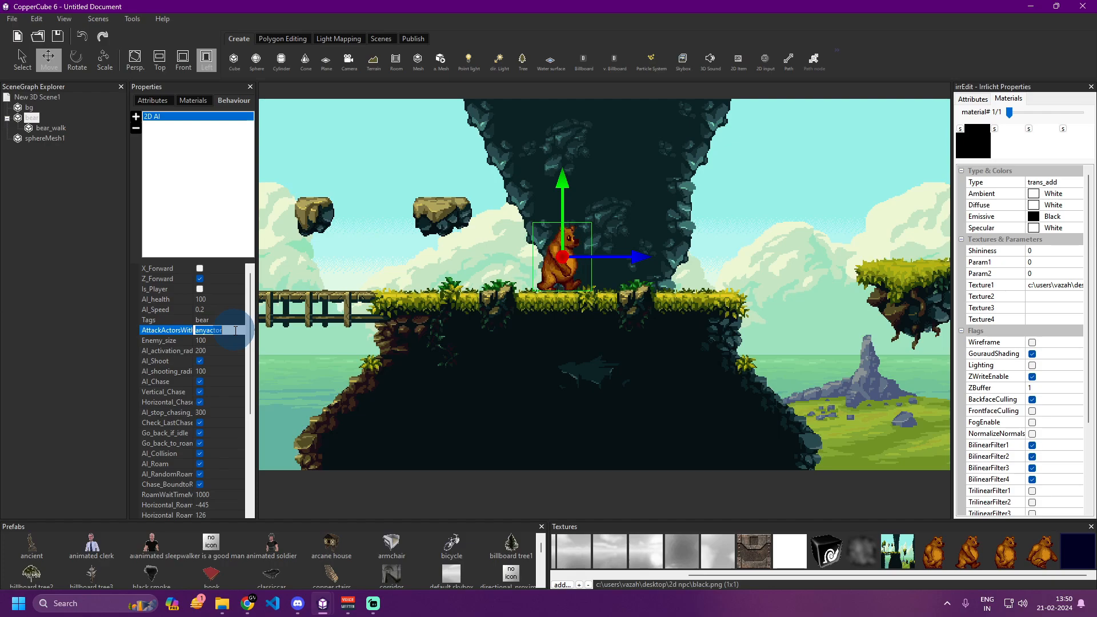
pyautogui.write('player')
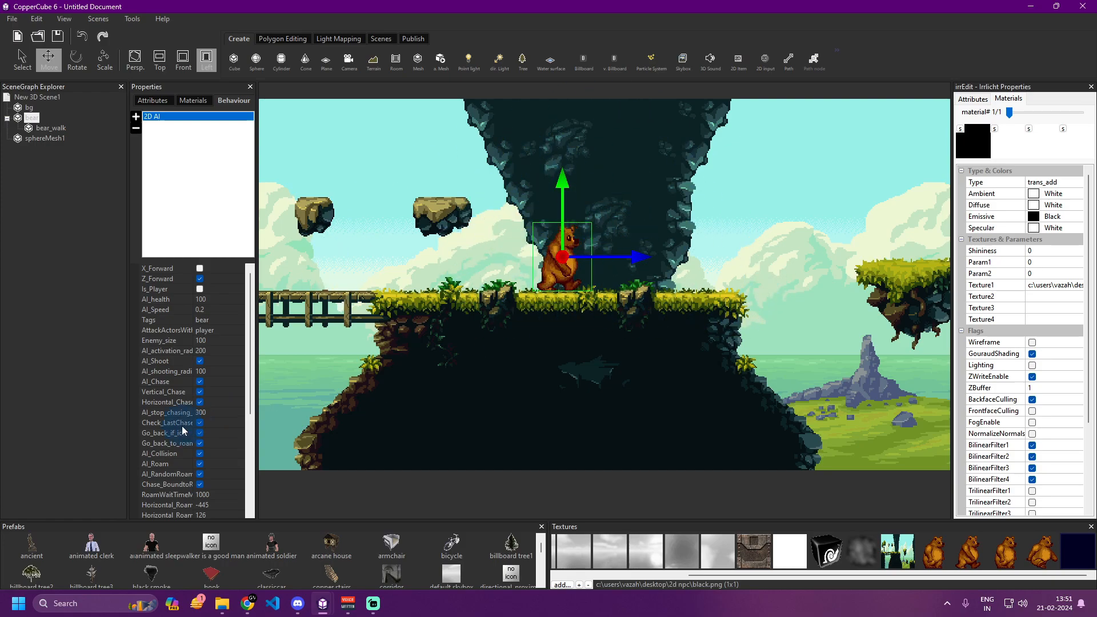
# Review the bear's 2D AI behaviour parameters, including the roaming limits, the action settings and the AI activation radius.
pyautogui.scroll(-5, 188, 412)
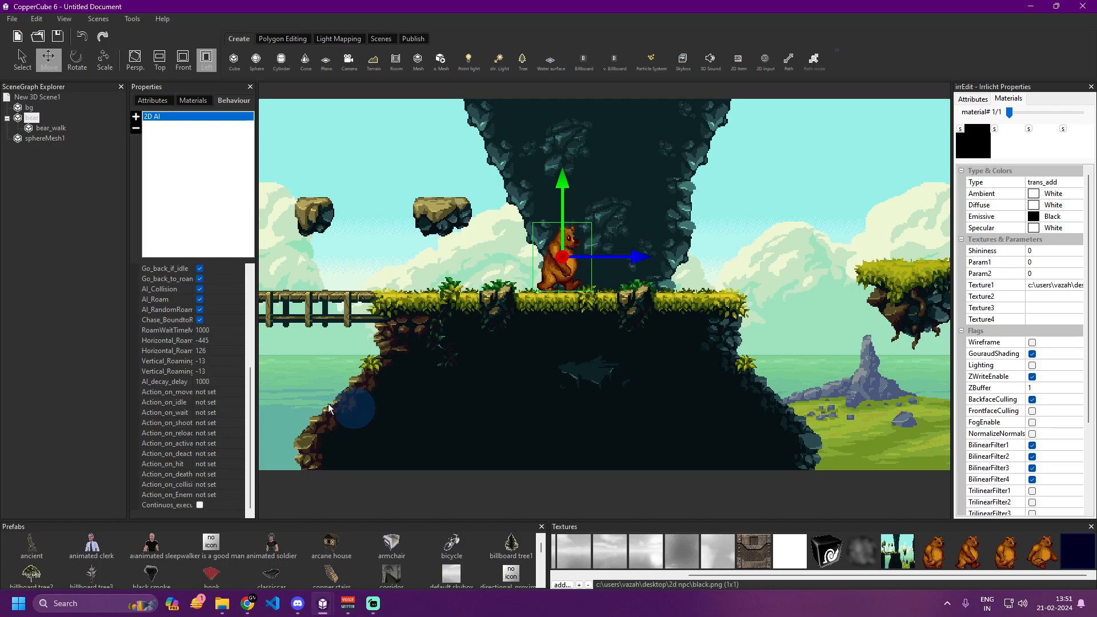
pyautogui.scroll(5, 211, 359)
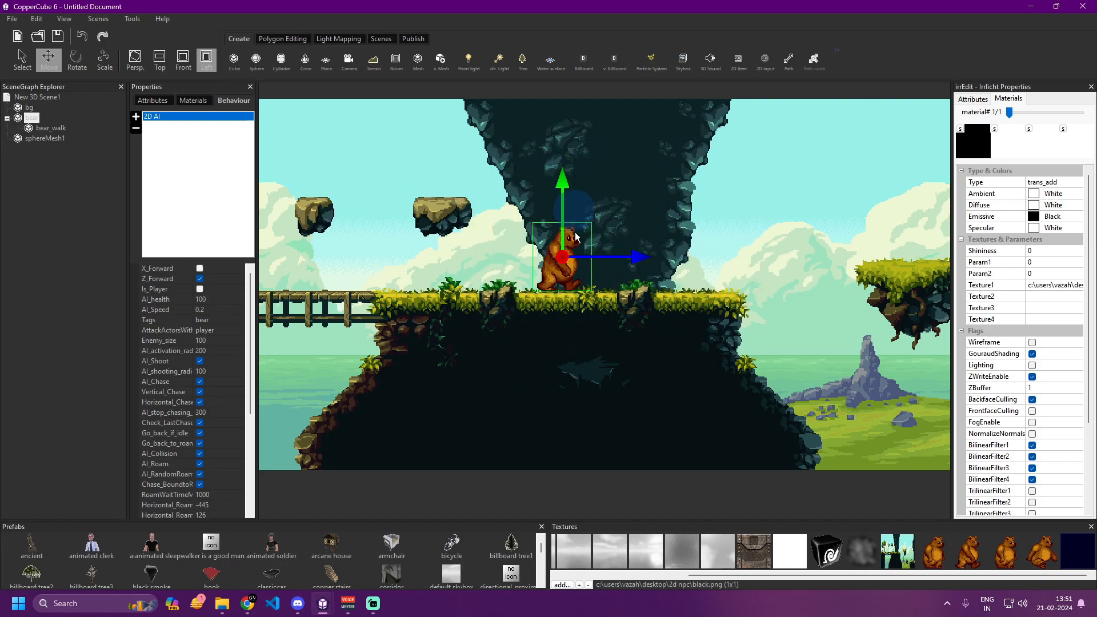
pyautogui.click(223, 351)
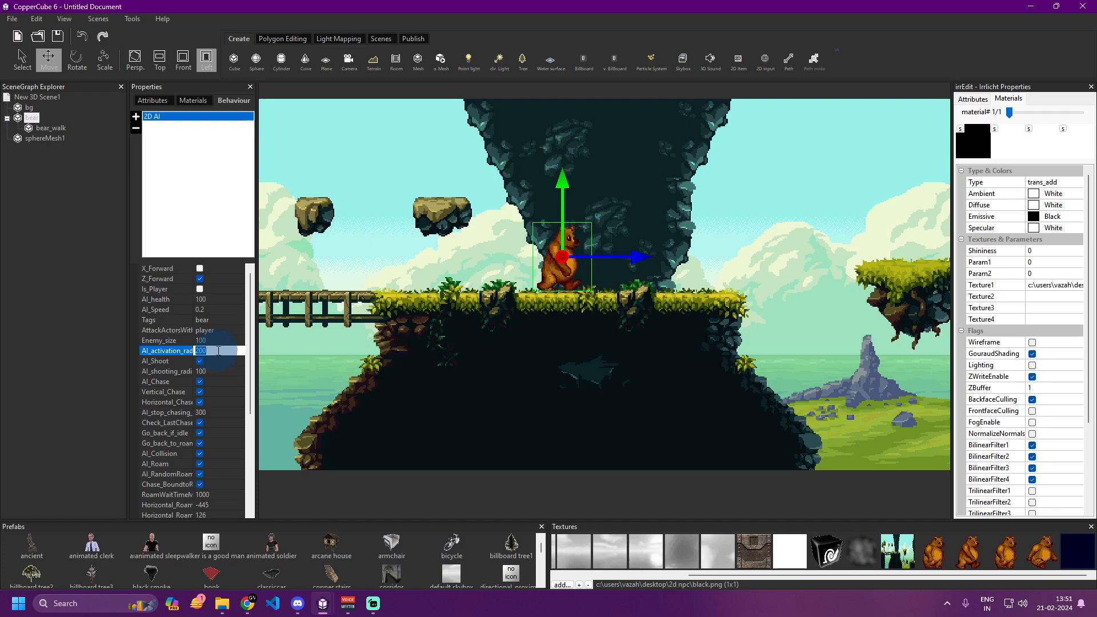
pyautogui.click(216, 350)
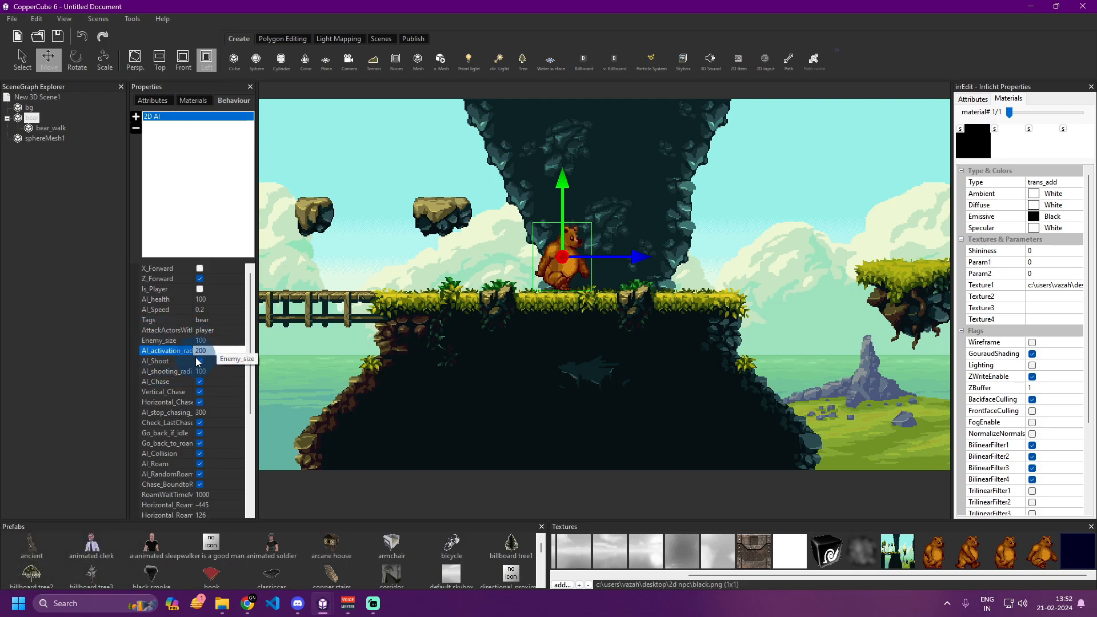
pyautogui.scroll(-1, 188, 358)
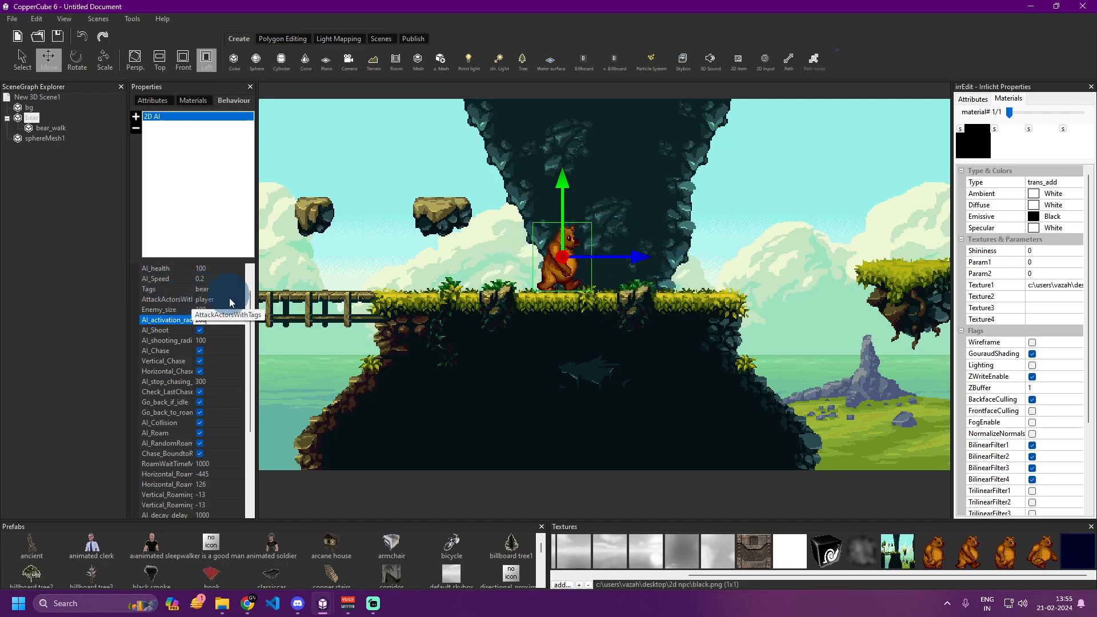
pyautogui.click(196, 321)
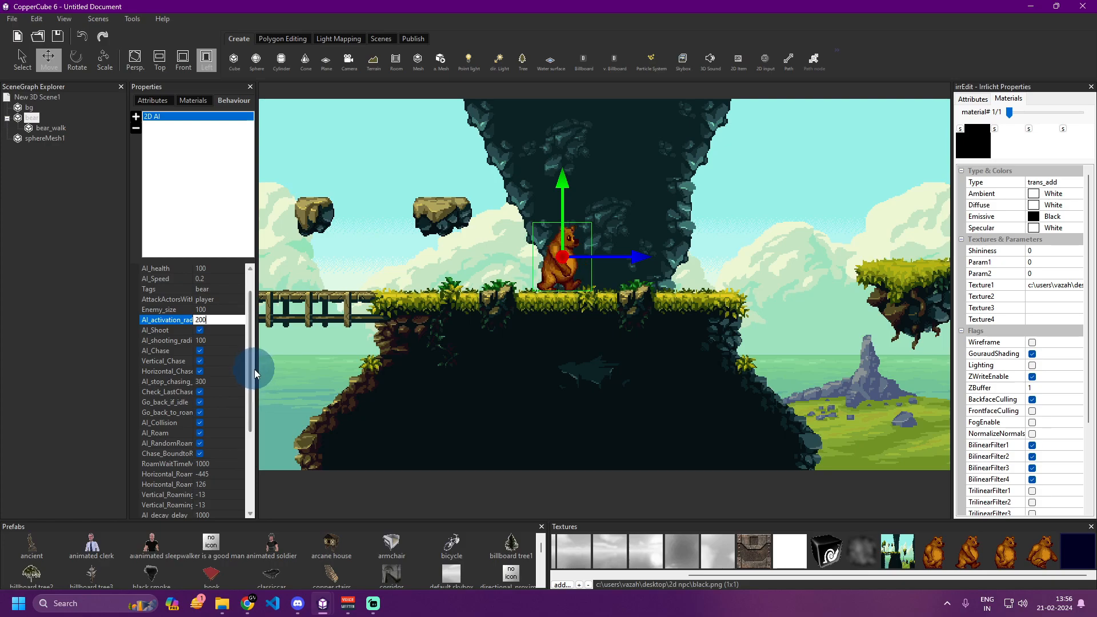
# Look briefly at the Platformer_v1.3.2.ccb project, then return to the chase and roaming parameters of the bear's 2D AI.
pyautogui.click(332, 596)
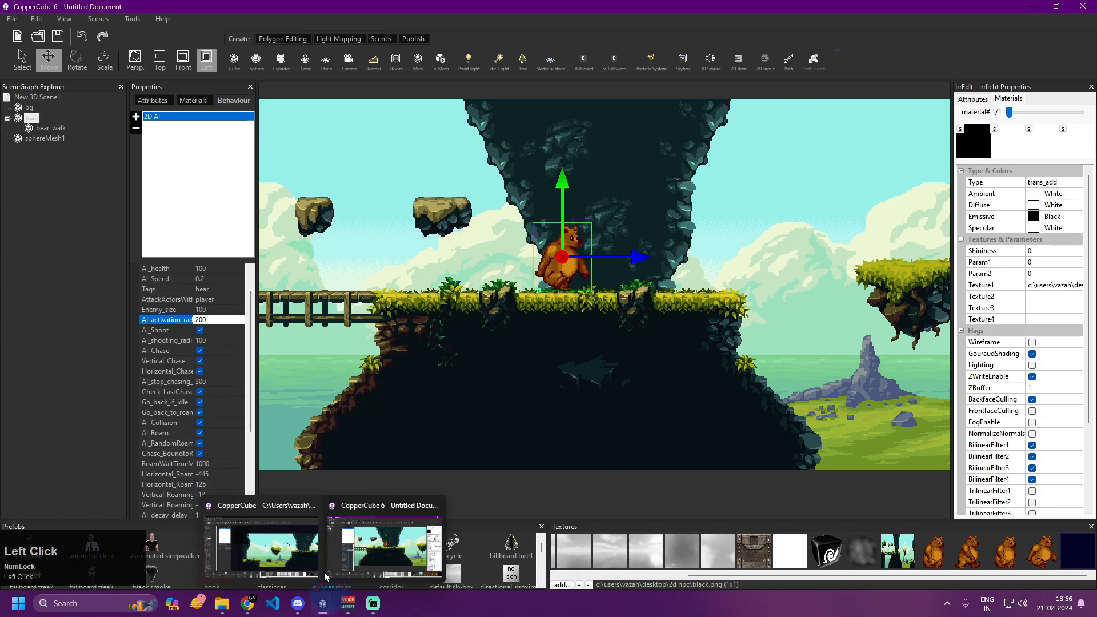
pyautogui.click(260, 540)
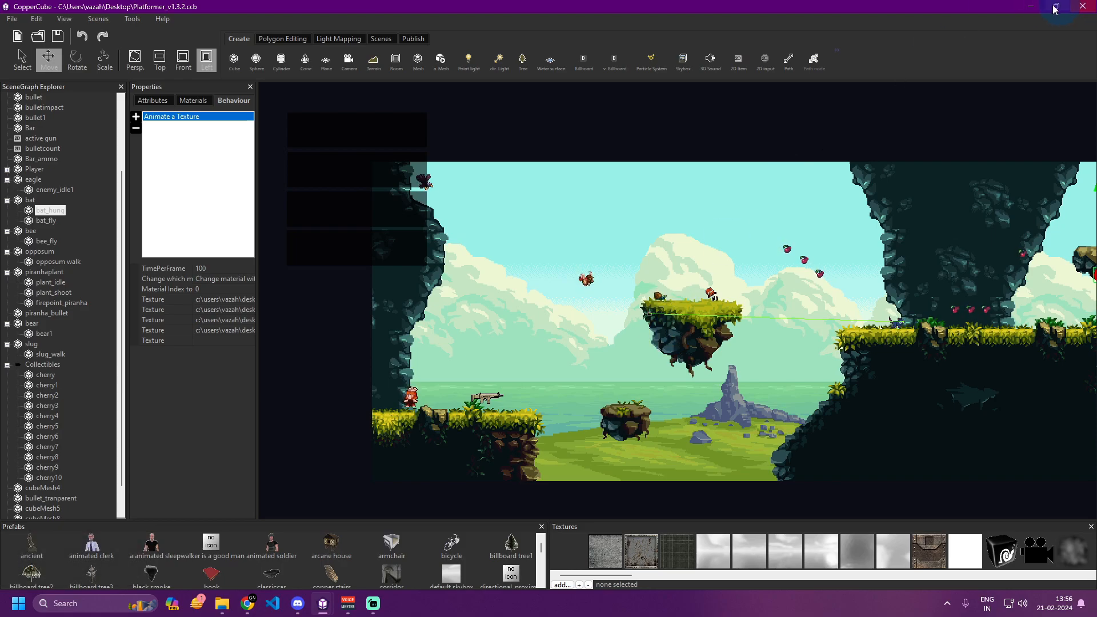
pyautogui.click(1035, 6)
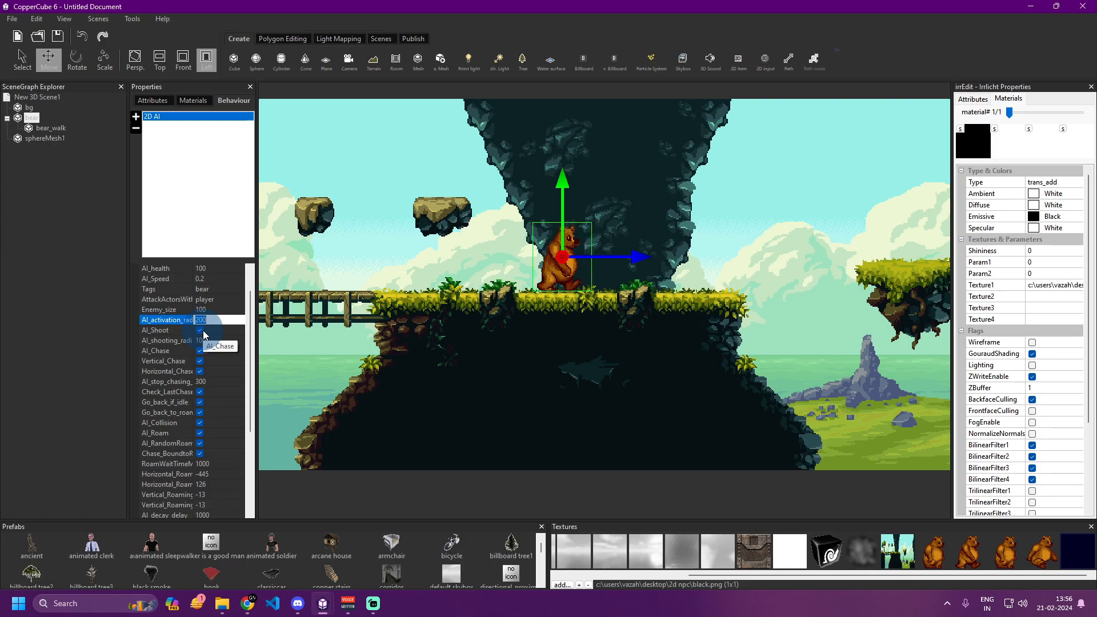
pyautogui.scroll(-1, 183, 382)
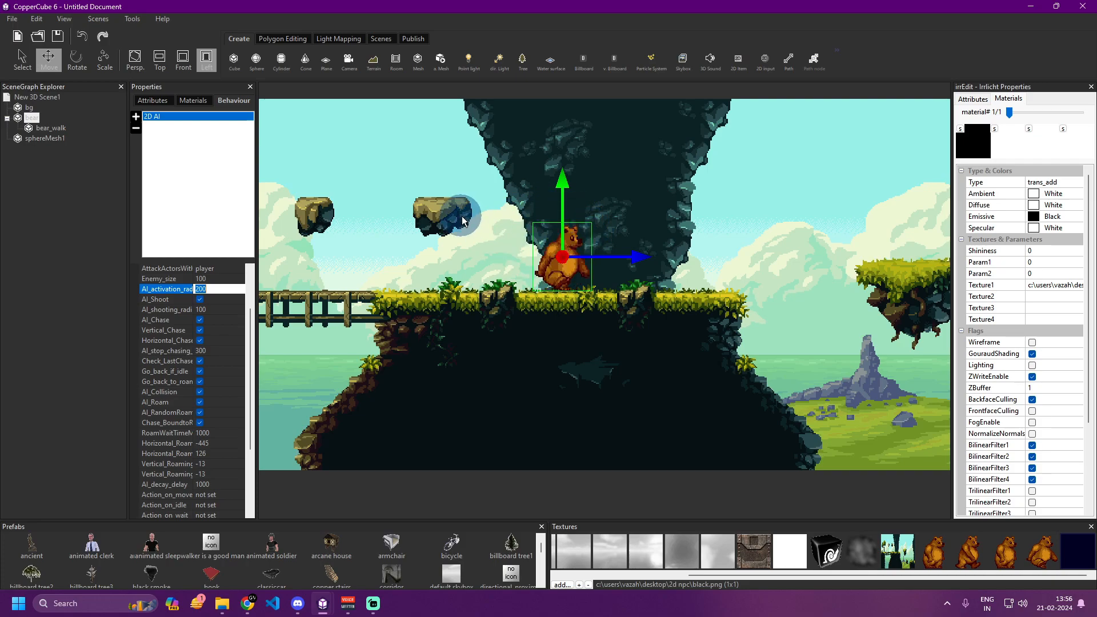
# Switch to the Platformer_v1.3.2.ccb project and examine how the bear, piranha plant, bat and opossum are placed across the level.
pyautogui.moveTo(331, 614)
pyautogui.click(377, 558)
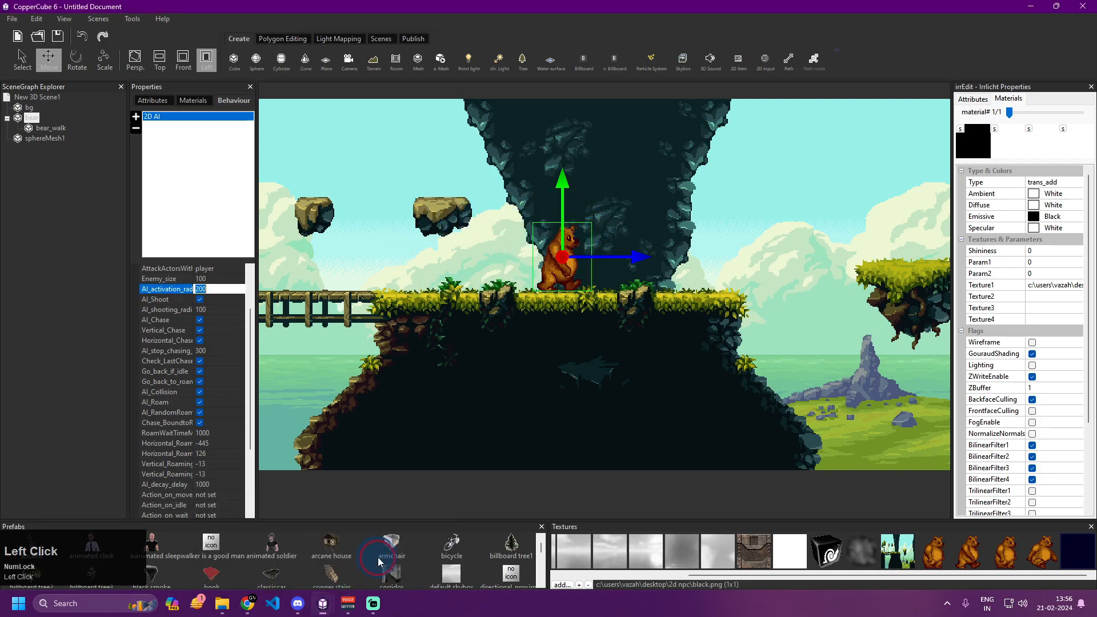
pyautogui.click(281, 546)
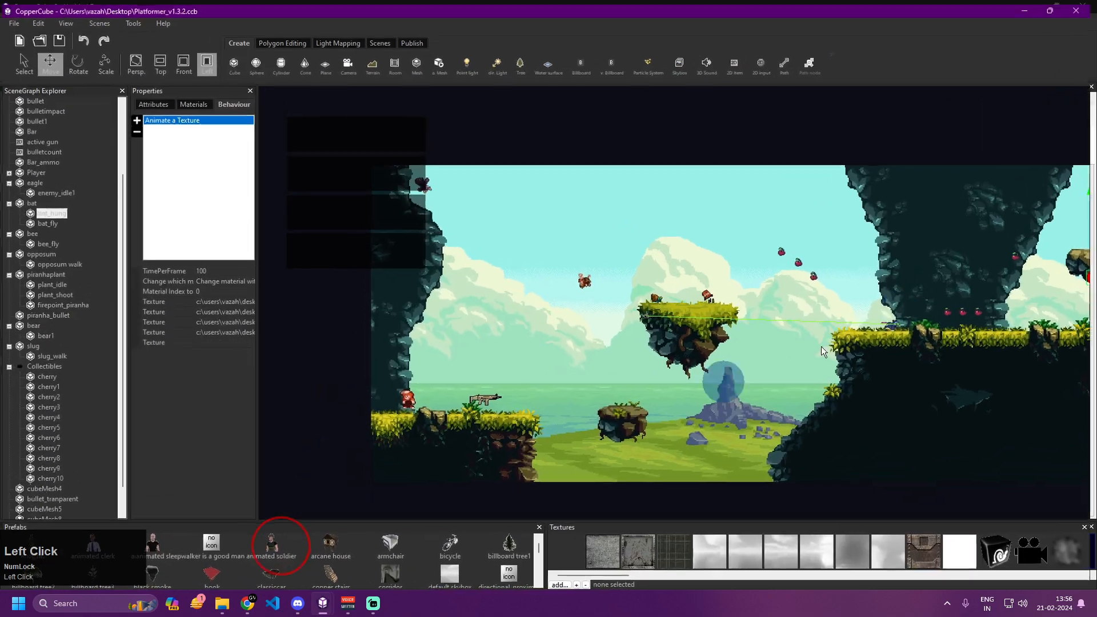
pyautogui.moveTo(762, 330); pyautogui.dragTo(537, 330)
pyautogui.moveTo(499, 409); pyautogui.dragTo(459, 333, button='right')
pyautogui.moveTo(459, 401); pyautogui.dragTo(414, 306, button='right')
pyautogui.moveTo(415, 348); pyautogui.dragTo(663, 365)
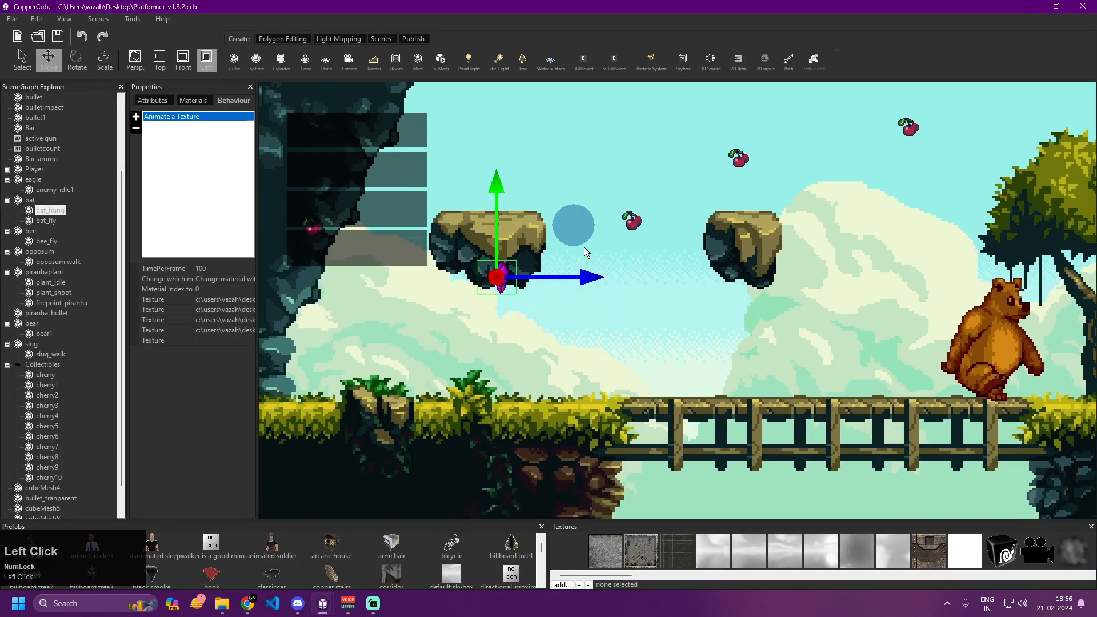
pyautogui.moveTo(829, 389); pyautogui.dragTo(434, 391)
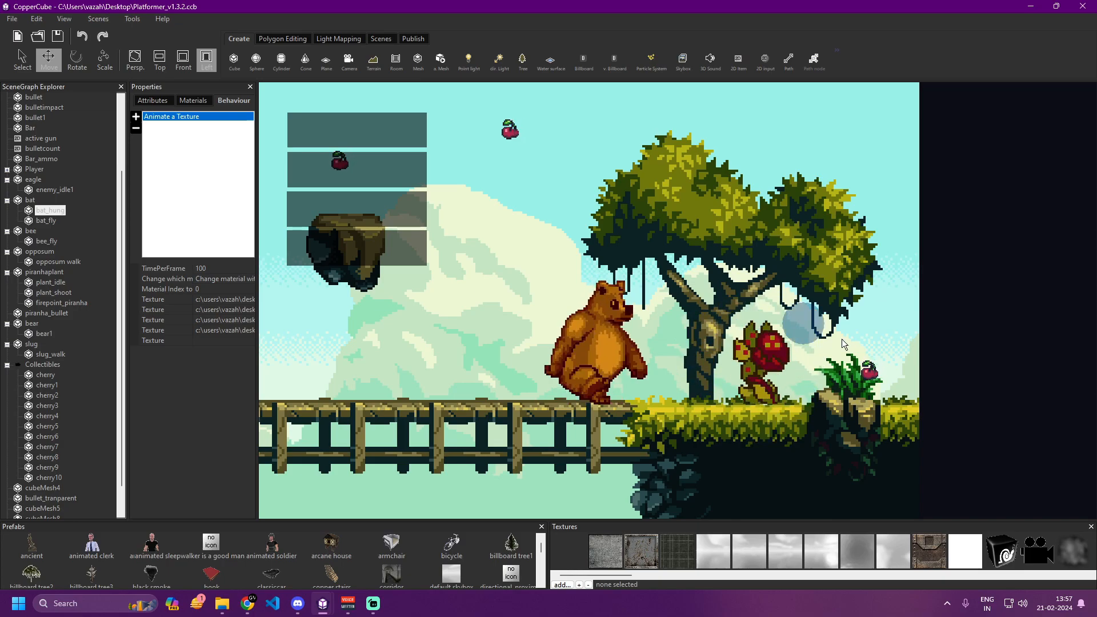
pyautogui.click(551, 311)
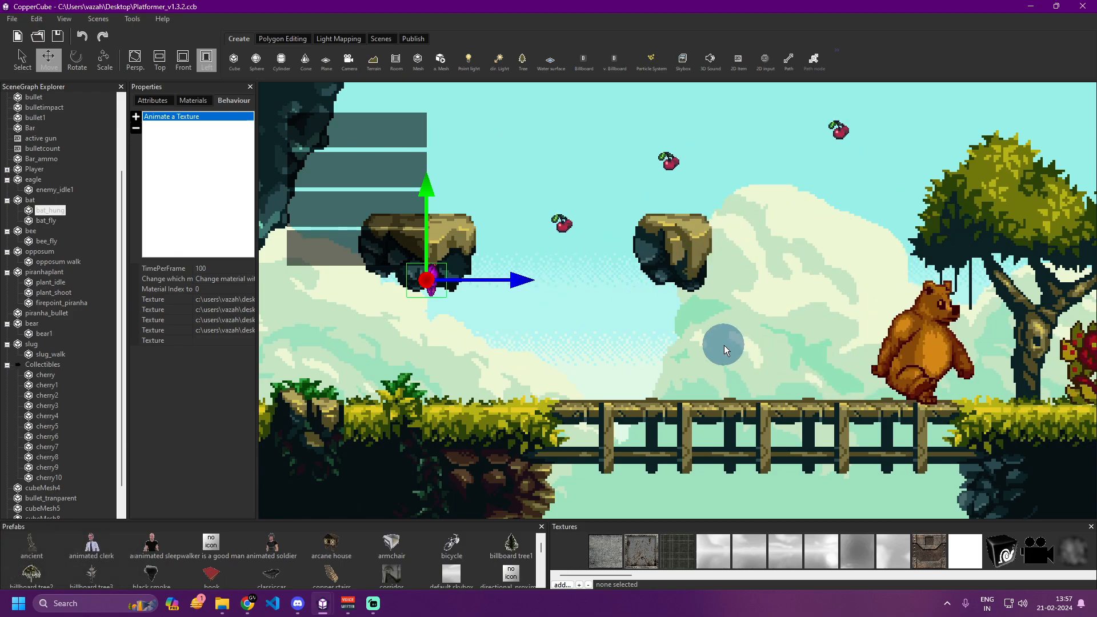
pyautogui.moveTo(534, 352); pyautogui.dragTo(846, 357)
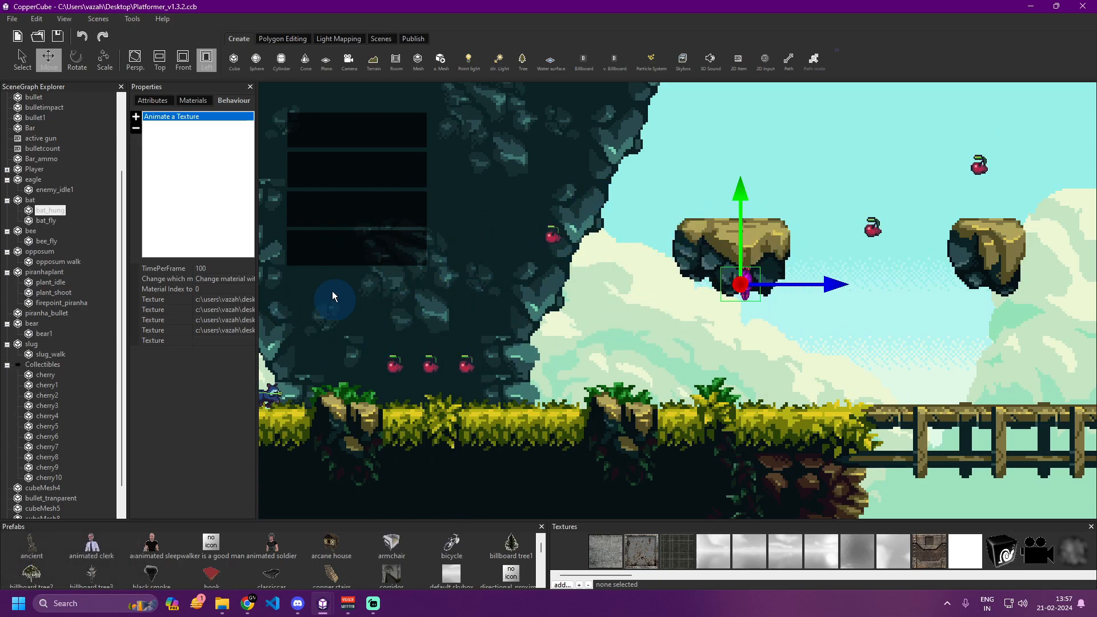
pyautogui.moveTo(399, 317); pyautogui.dragTo(581, 302)
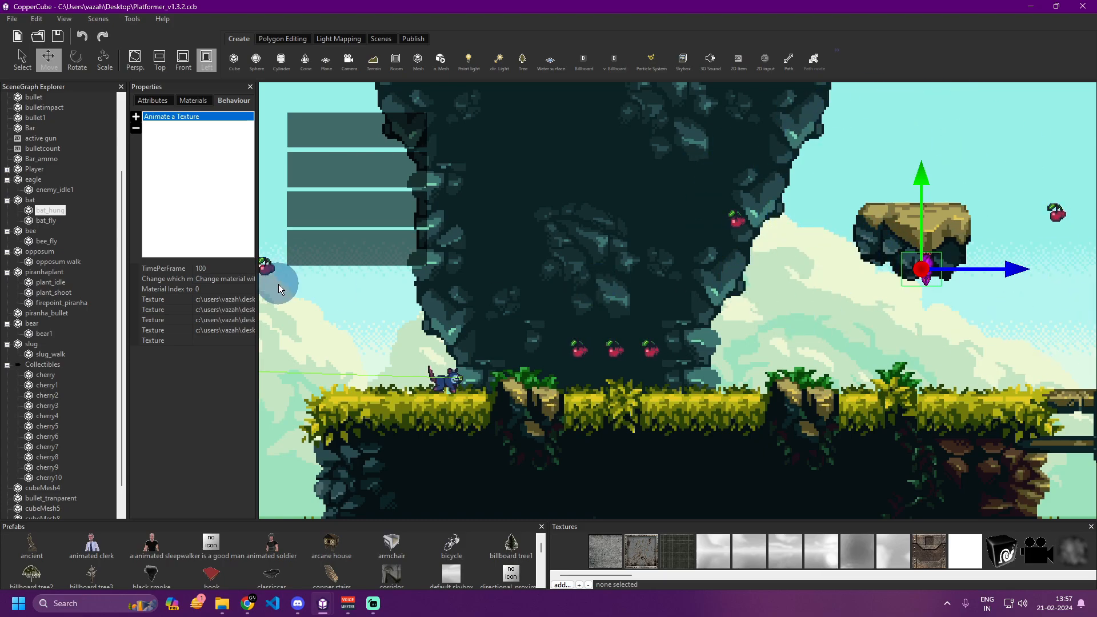
pyautogui.moveTo(362, 321); pyautogui.dragTo(640, 325)
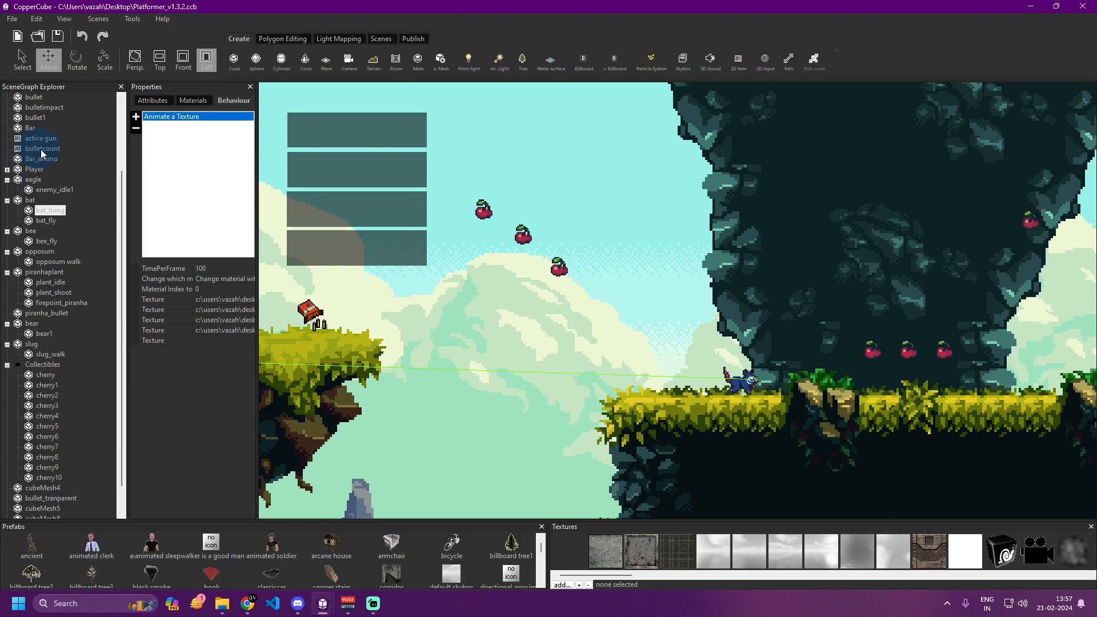
# Examine the bear's 2D AI behaviour settings, from the health and chase options to the roaming and action entries.
pyautogui.moveTo(804, 208); pyautogui.dragTo(281, 161)
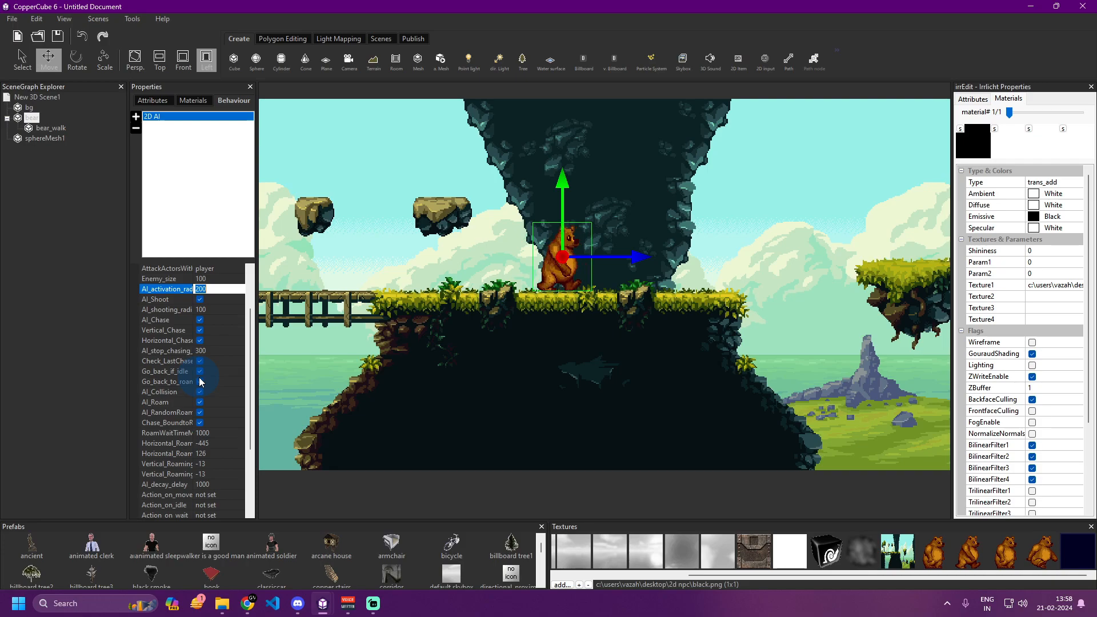
pyautogui.scroll(-3, 200, 382)
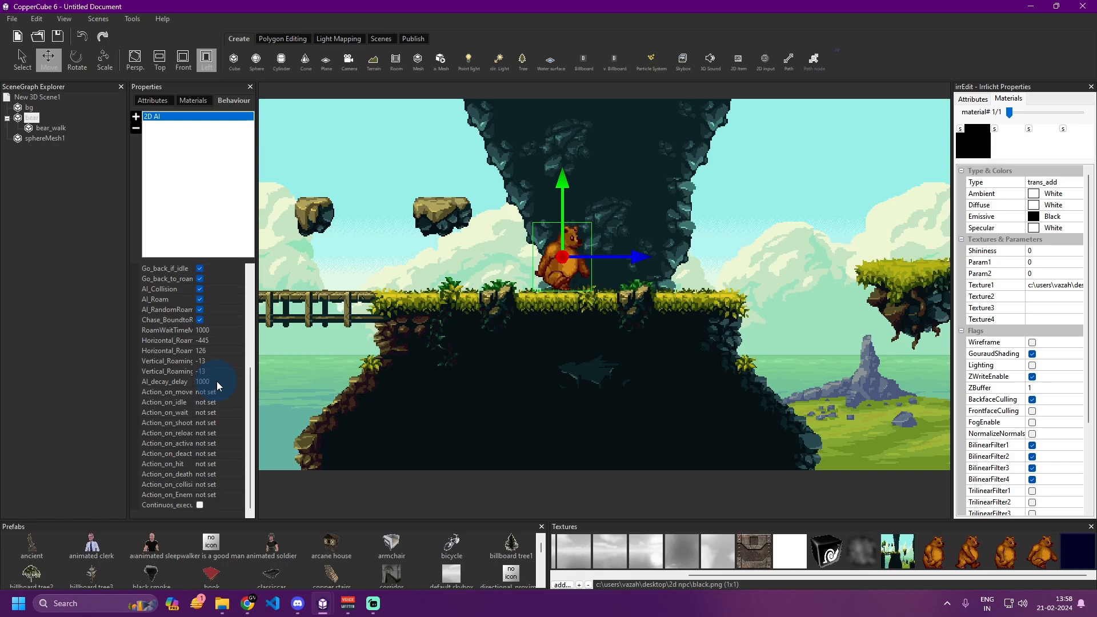
pyautogui.scroll(3, 238, 377)
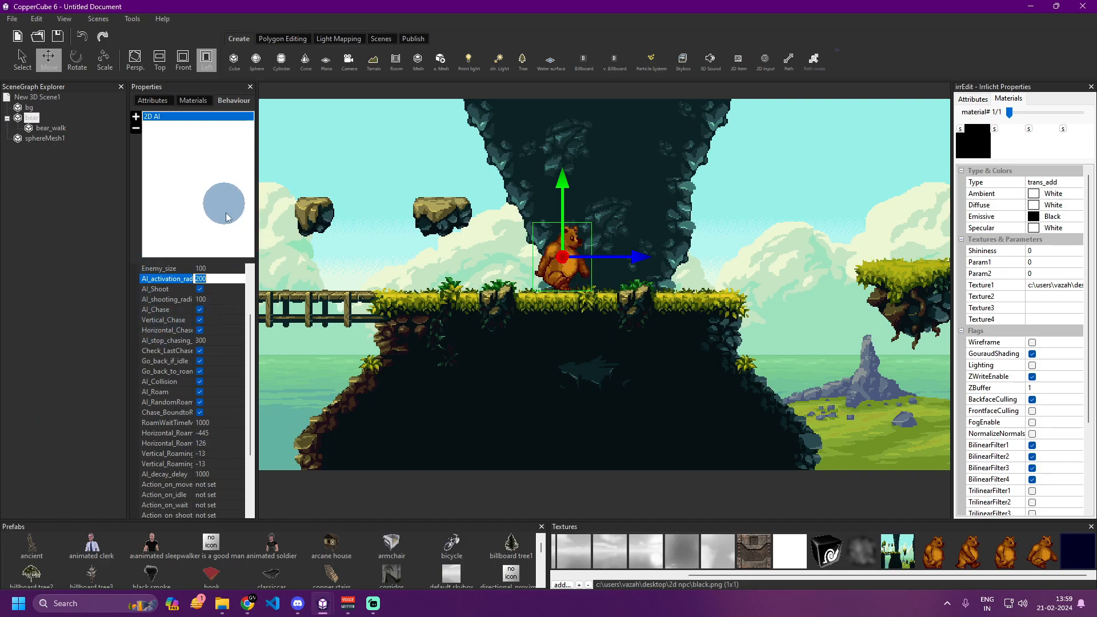
pyautogui.scroll(3, 200, 331)
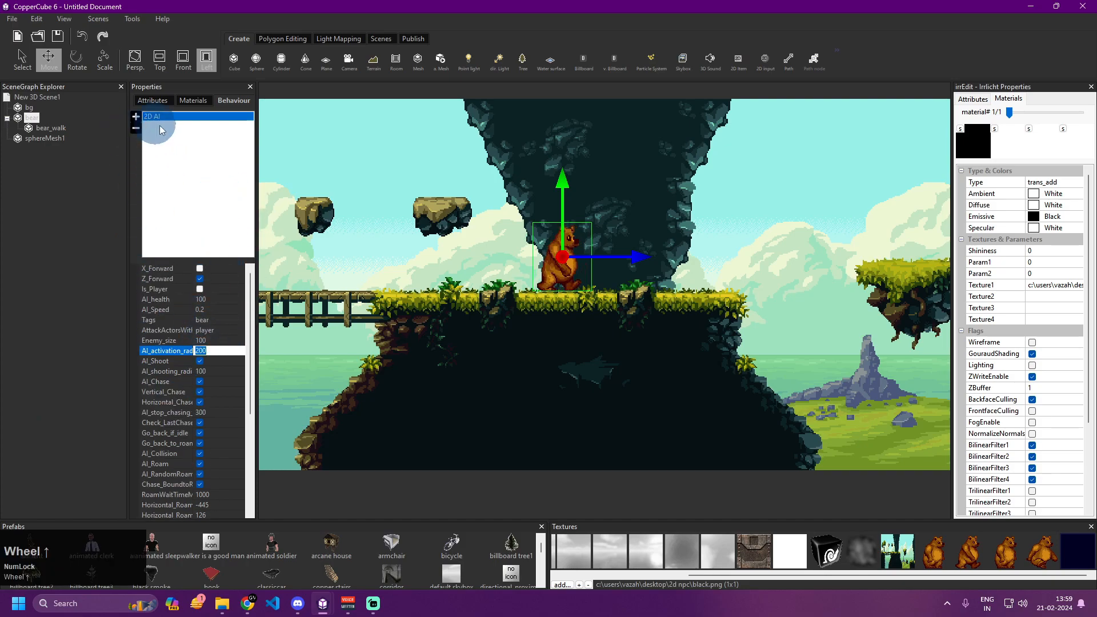
pyautogui.scroll(-4, 181, 311)
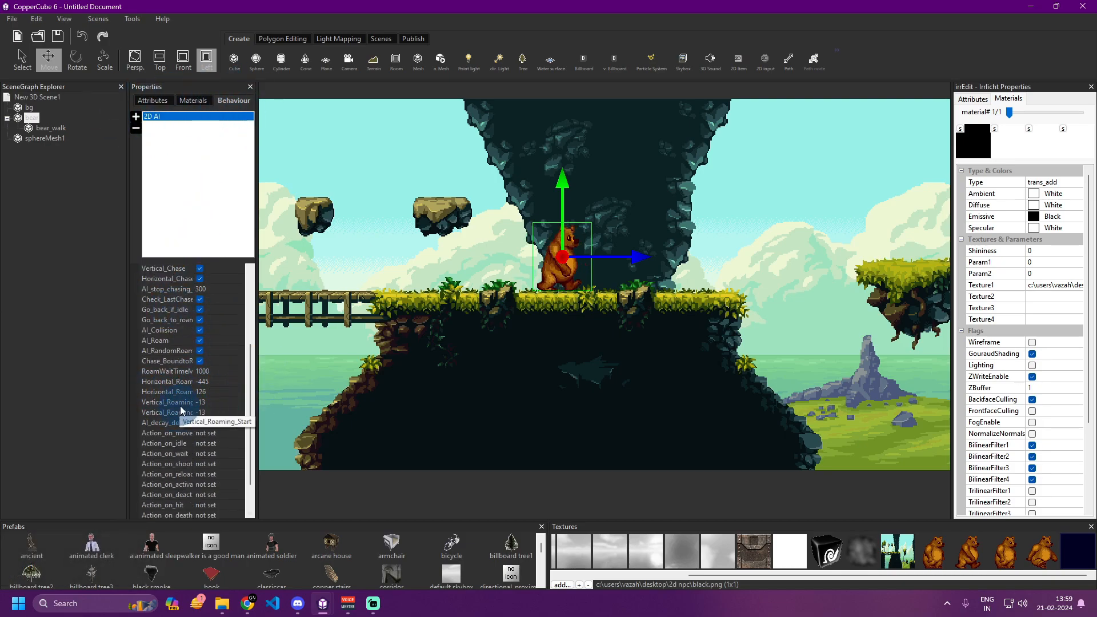
pyautogui.scroll(-2, 171, 446)
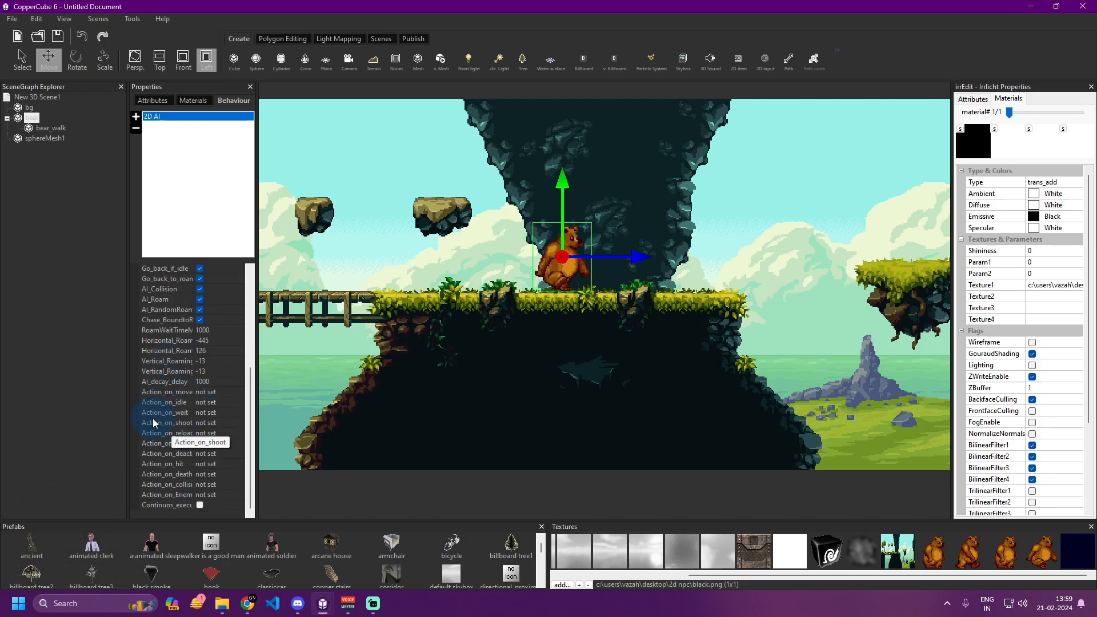
pyautogui.scroll(3, 174, 439)
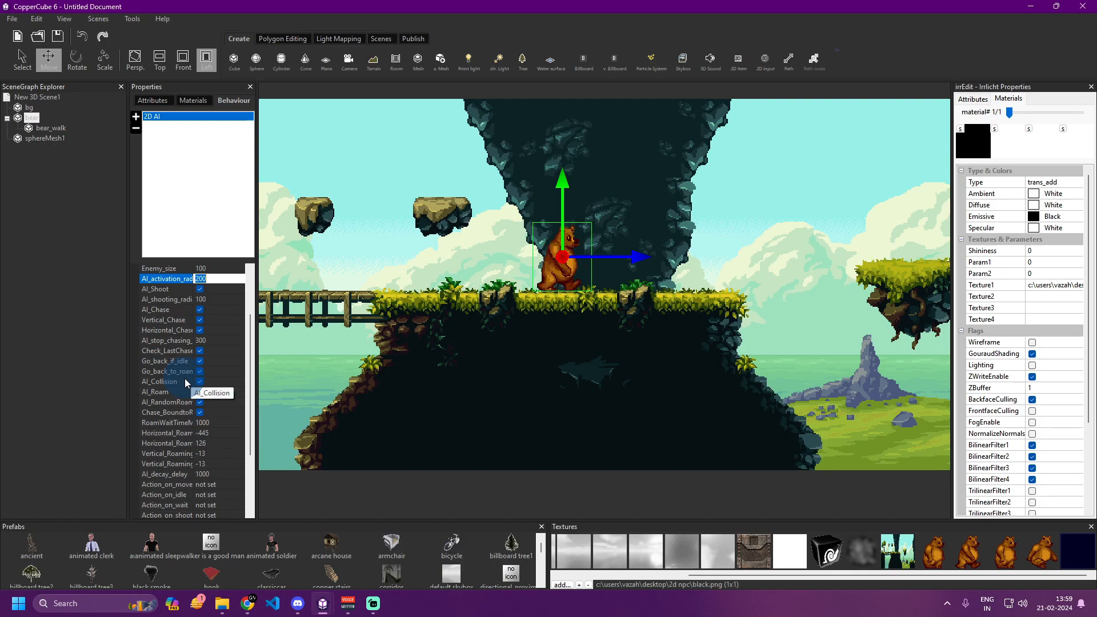
pyautogui.scroll(3, 185, 382)
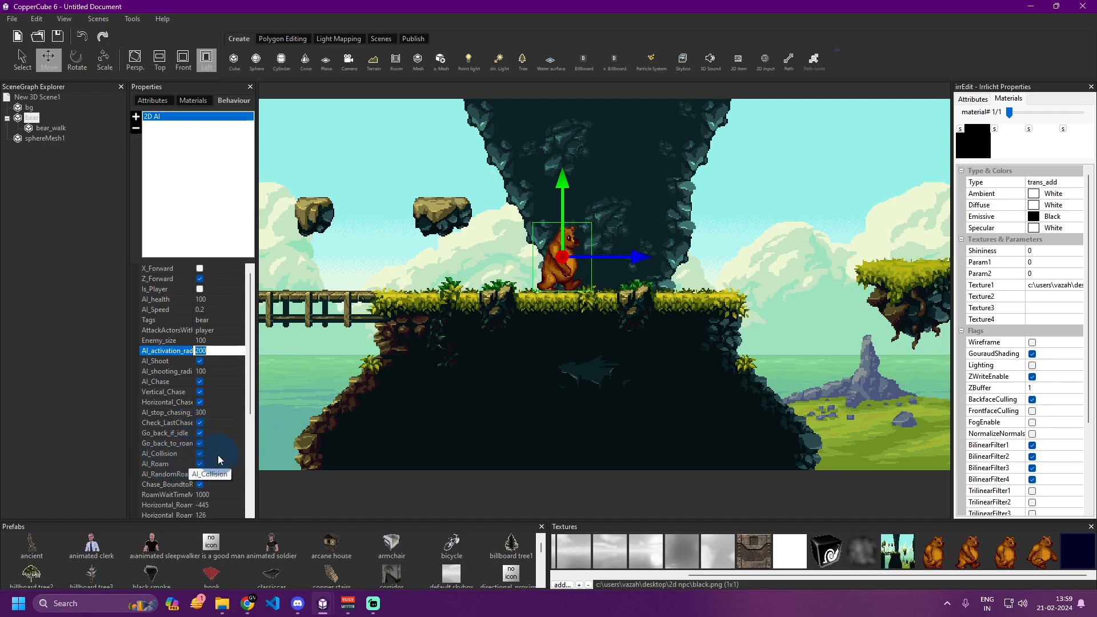
pyautogui.moveTo(448, 355); pyautogui.dragTo(591, 390)
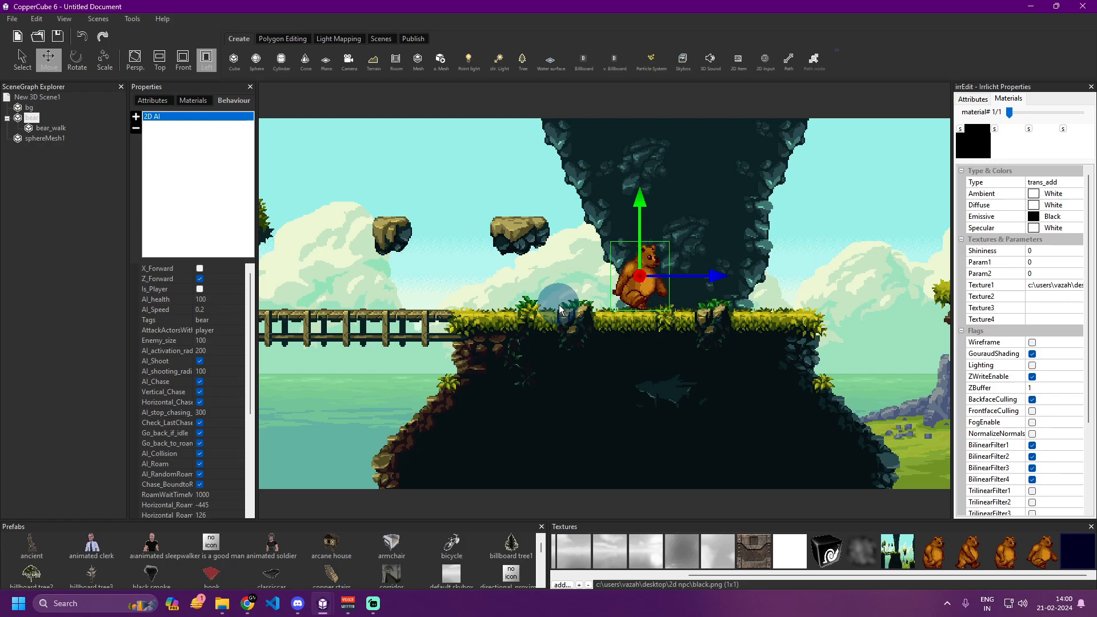
pyautogui.moveTo(411, 277); pyautogui.dragTo(598, 277)
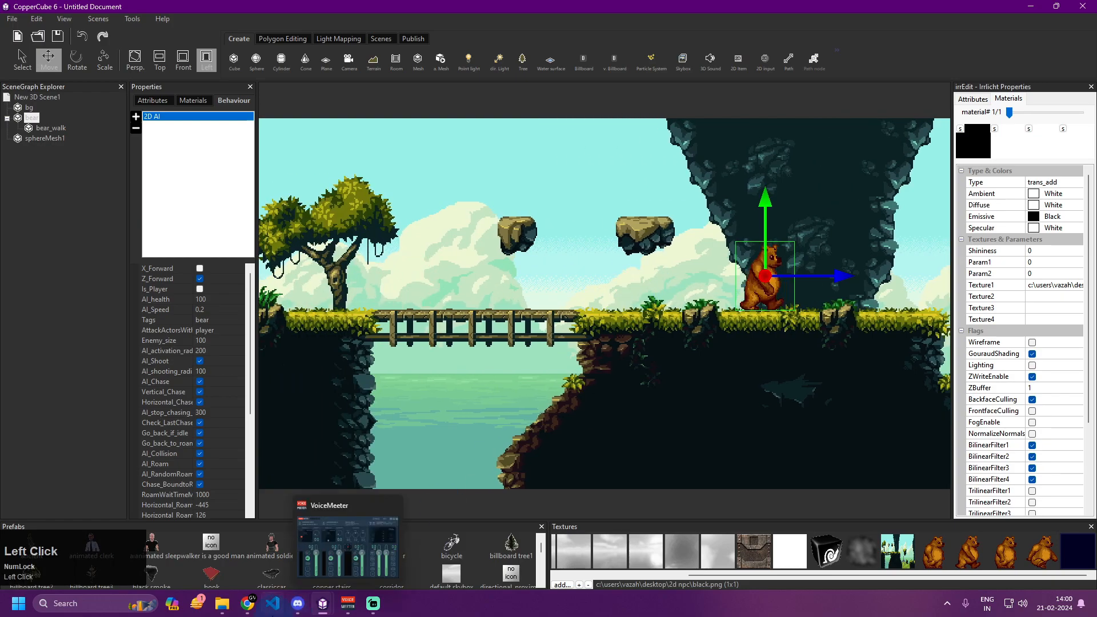
# Switch to the Platformer_v1.3.2.ccb project and enable AI_Collision in the bee's 2D AI behaviour.
pyautogui.moveTo(323, 604)
pyautogui.click(261, 540)
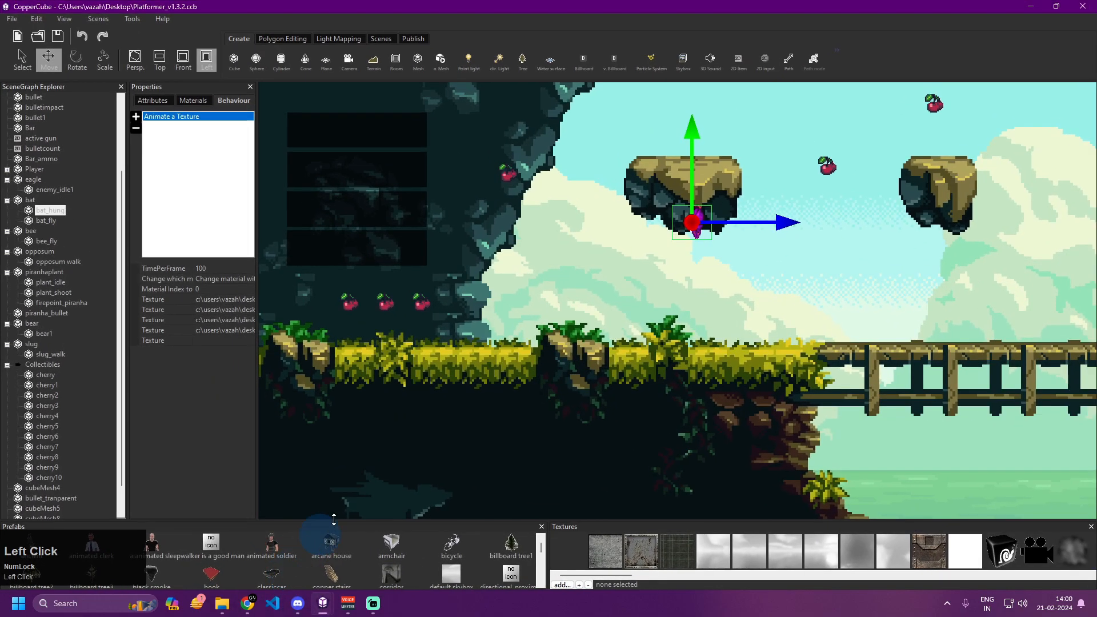
pyautogui.moveTo(457, 420); pyautogui.dragTo(1068, 428)
pyautogui.moveTo(605, 431); pyautogui.dragTo(598, 382)
pyautogui.click(679, 176)
pyautogui.moveTo(675, 435); pyautogui.dragTo(610, 384)
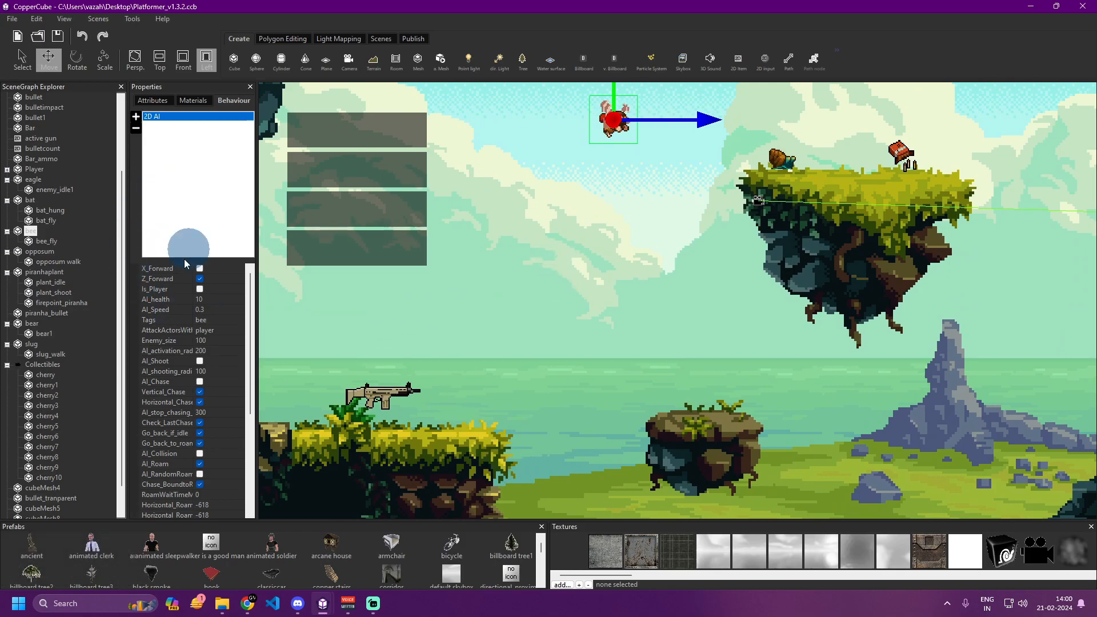
pyautogui.scroll(-2, 198, 416)
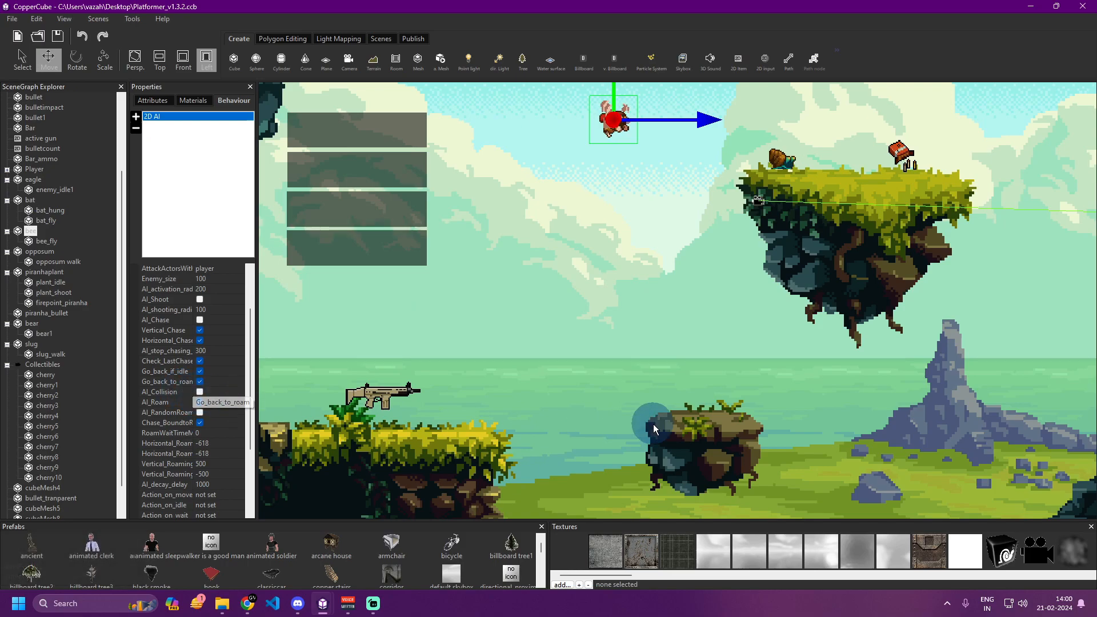
pyautogui.moveTo(621, 344); pyautogui.dragTo(546, 177)
pyautogui.moveTo(580, 250); pyautogui.dragTo(611, 339)
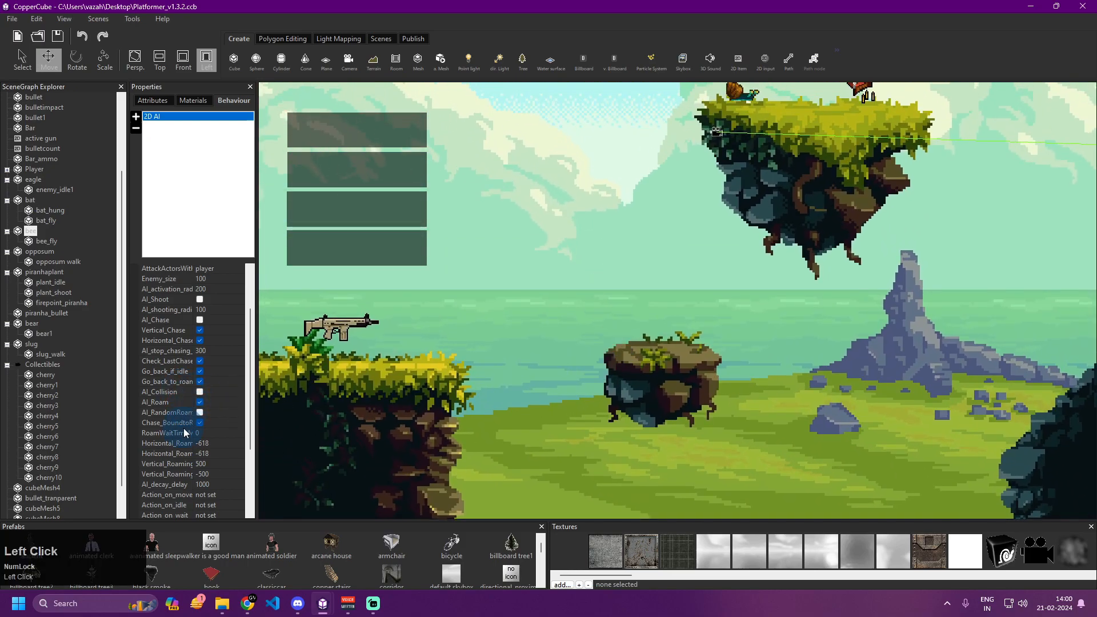
pyautogui.click(200, 392)
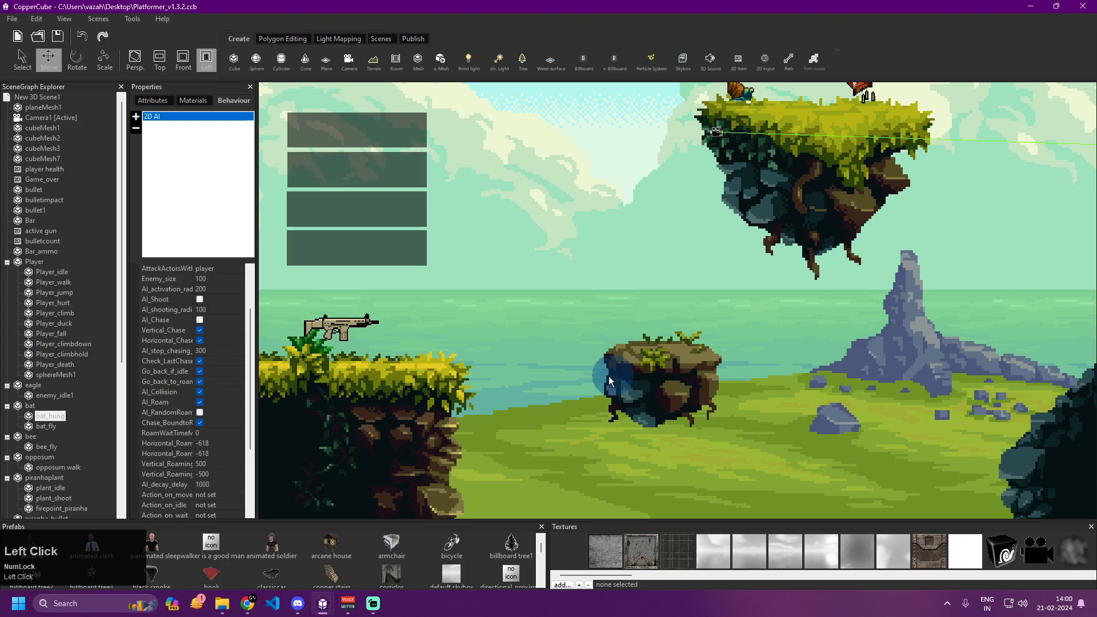
# Inspect the space above and below the bee that its vertical roaming range covers.
pyautogui.moveTo(595, 366); pyautogui.dragTo(553, 433)
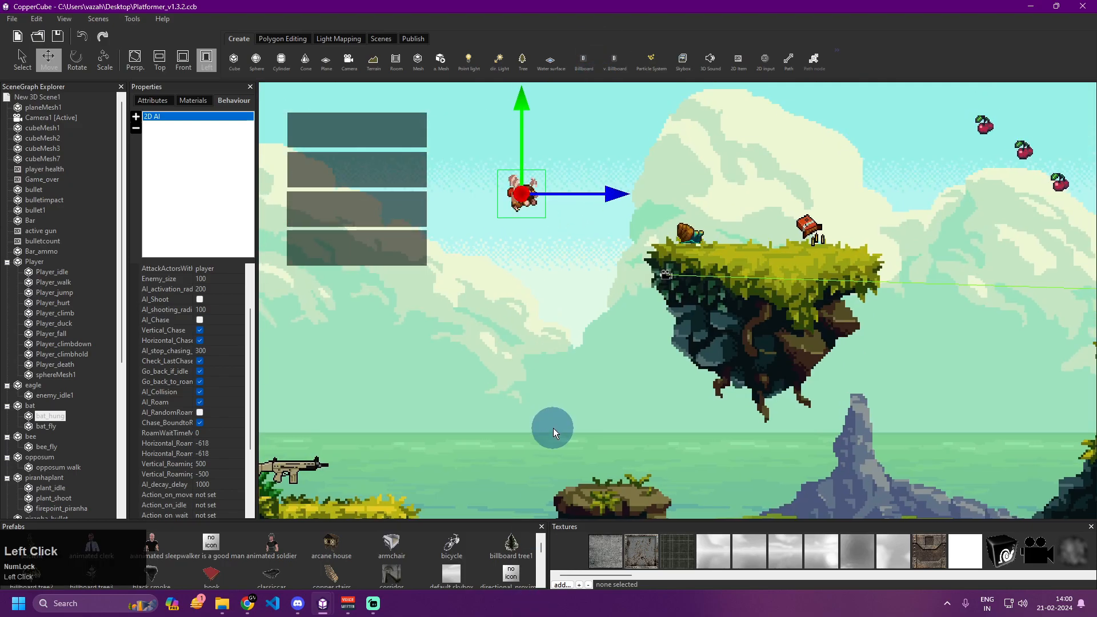
pyautogui.moveTo(526, 489); pyautogui.dragTo(509, 409)
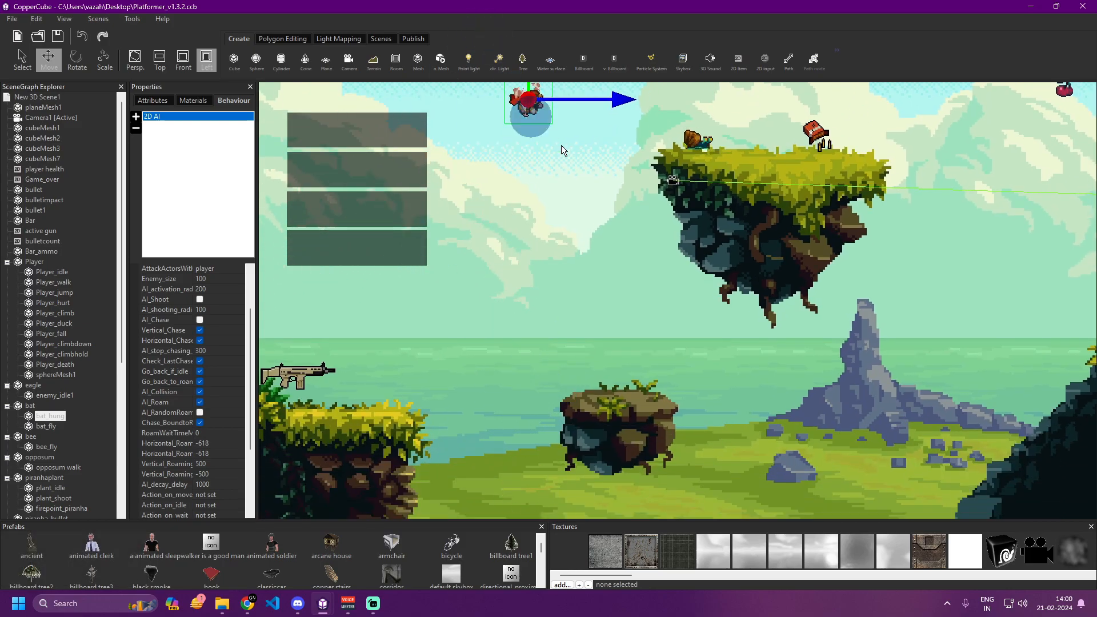
pyautogui.moveTo(605, 225); pyautogui.dragTo(554, 475)
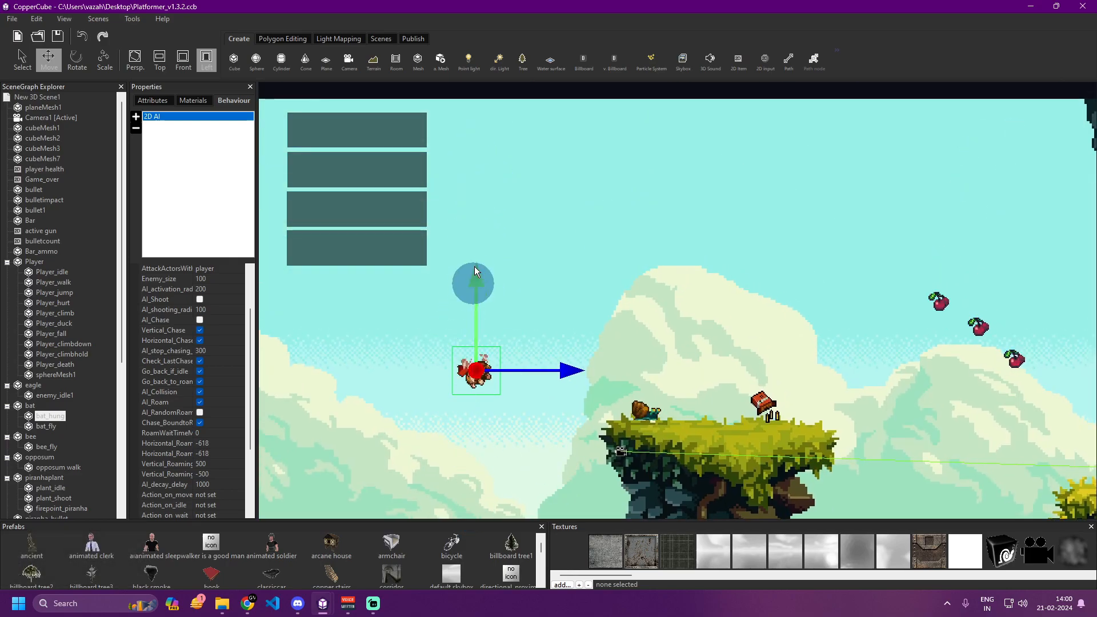
pyautogui.moveTo(513, 279); pyautogui.dragTo(519, 101)
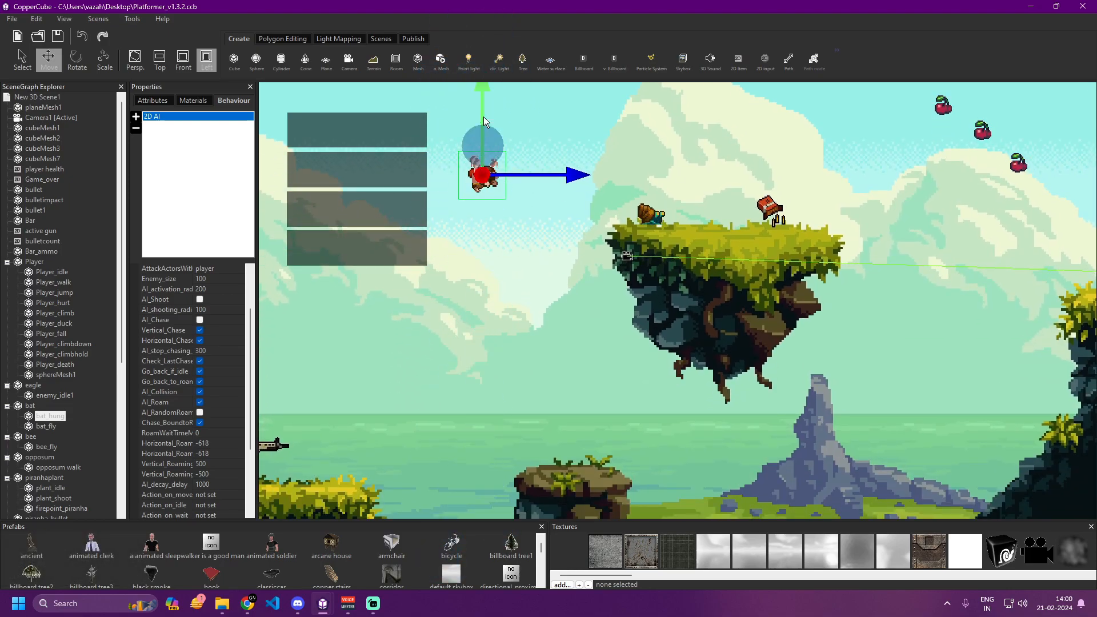
pyautogui.moveTo(486, 483); pyautogui.dragTo(487, 191)
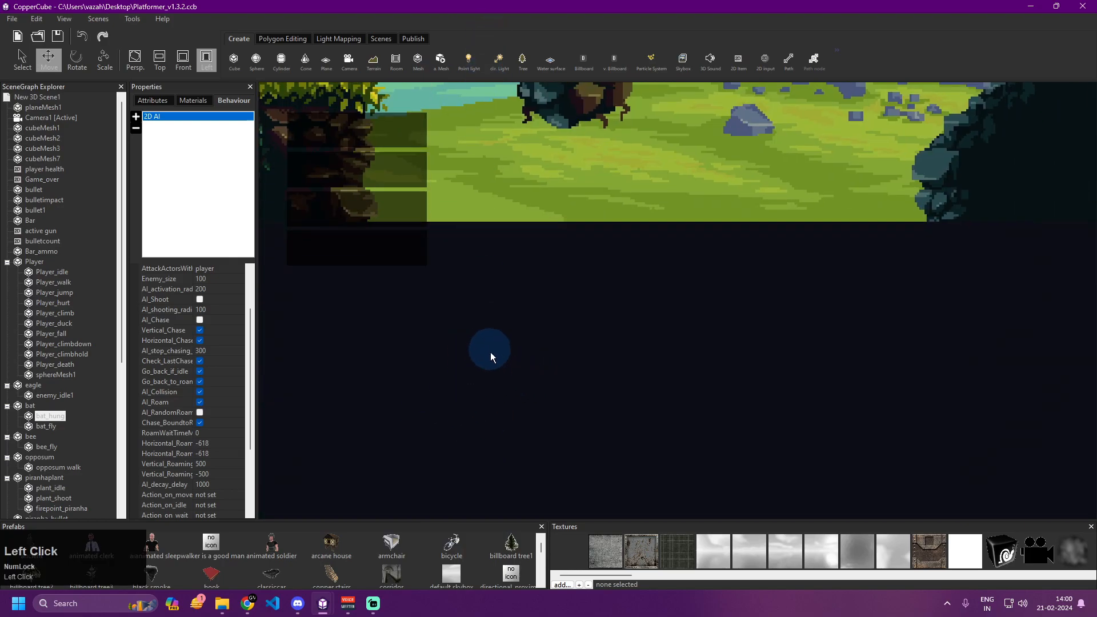
pyautogui.moveTo(507, 252); pyautogui.dragTo(506, 520)
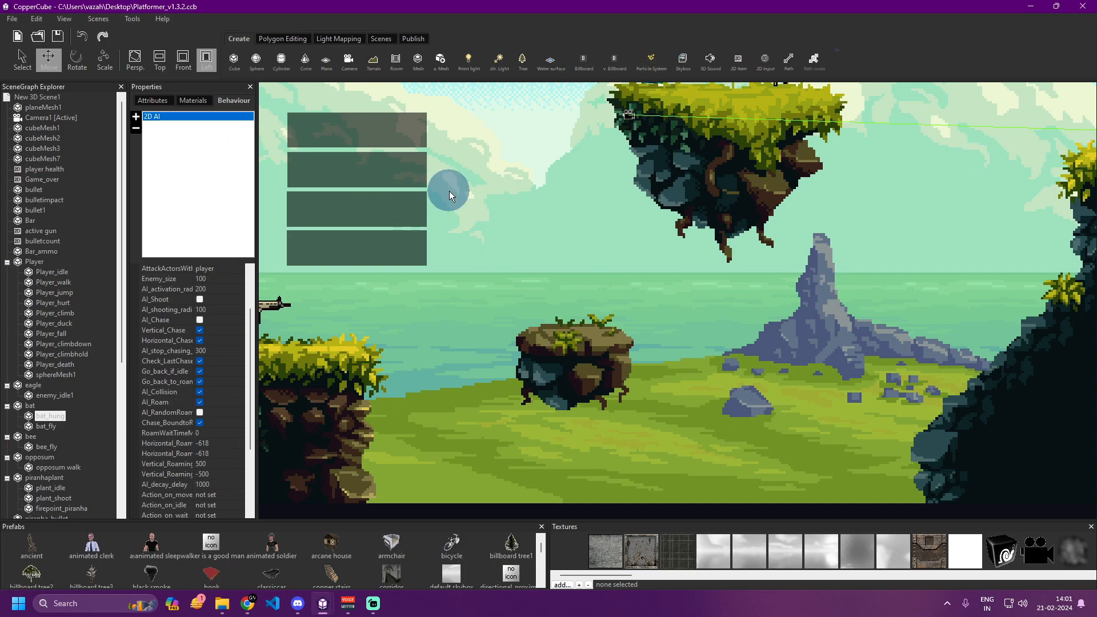
# Switch to the untitled bear document and look across the terrain and floating platforms beyond the bear.
pyautogui.moveTo(323, 603)
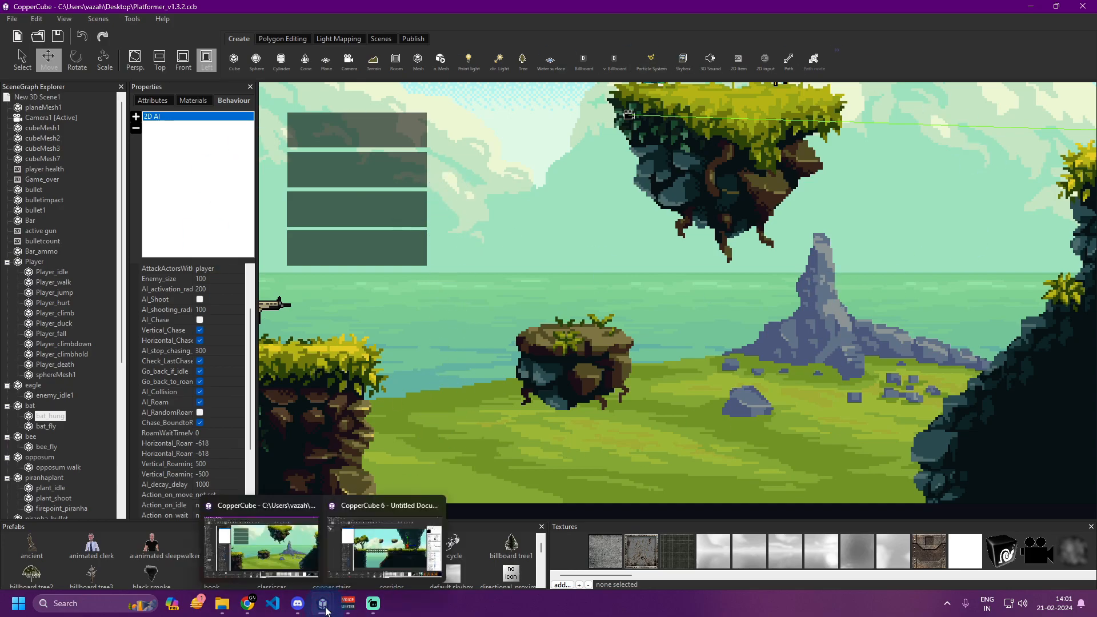
pyautogui.click(382, 554)
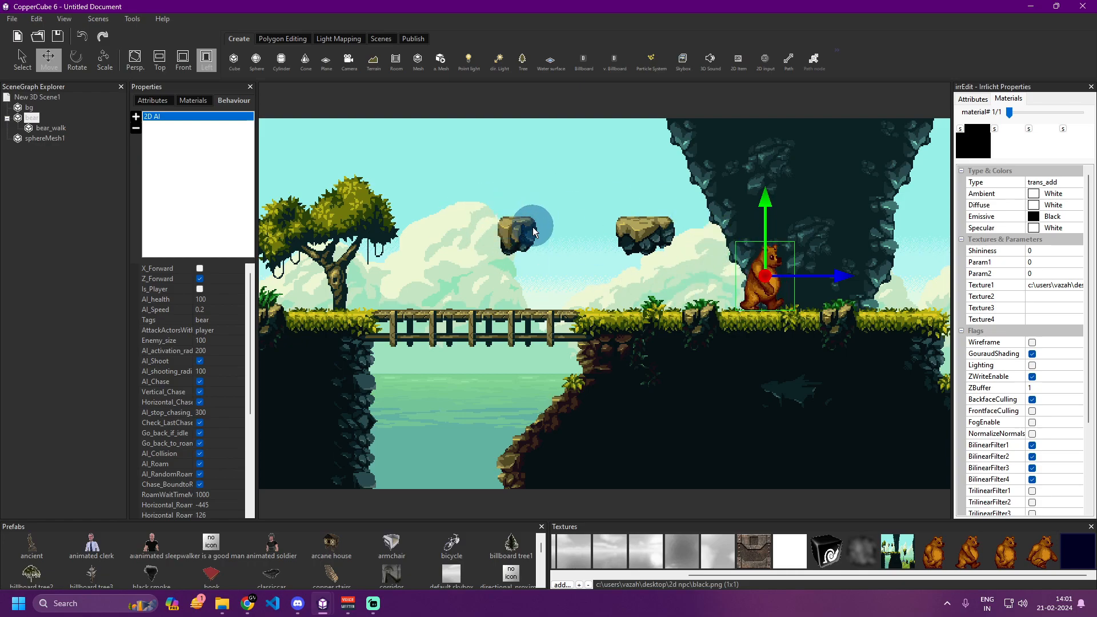
pyautogui.moveTo(670, 282); pyautogui.dragTo(366, 268)
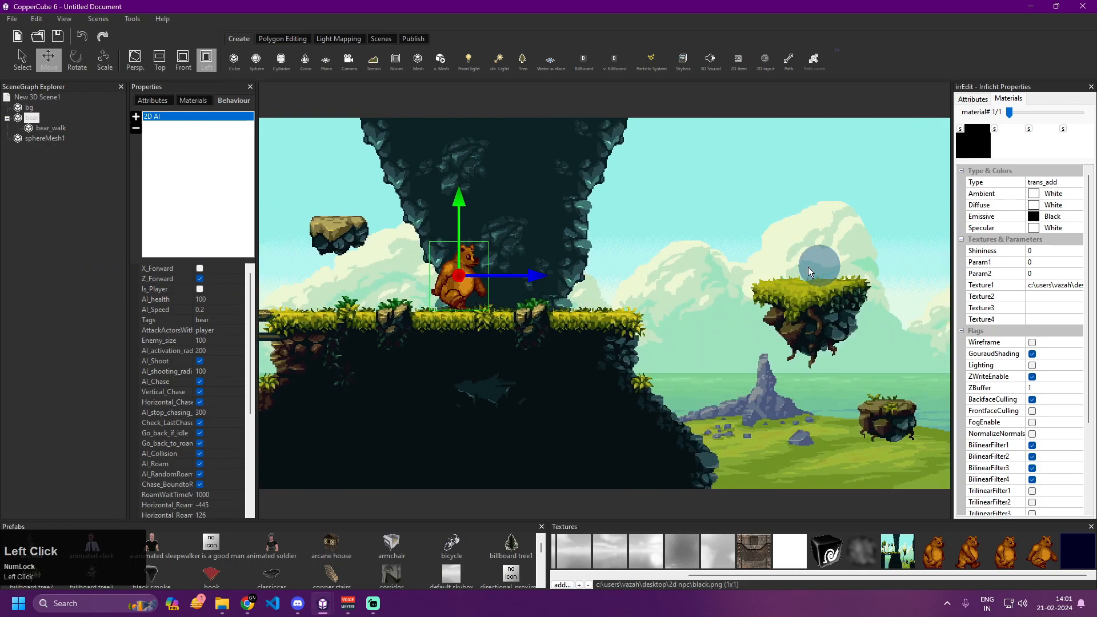
pyautogui.moveTo(821, 266); pyautogui.dragTo(428, 269)
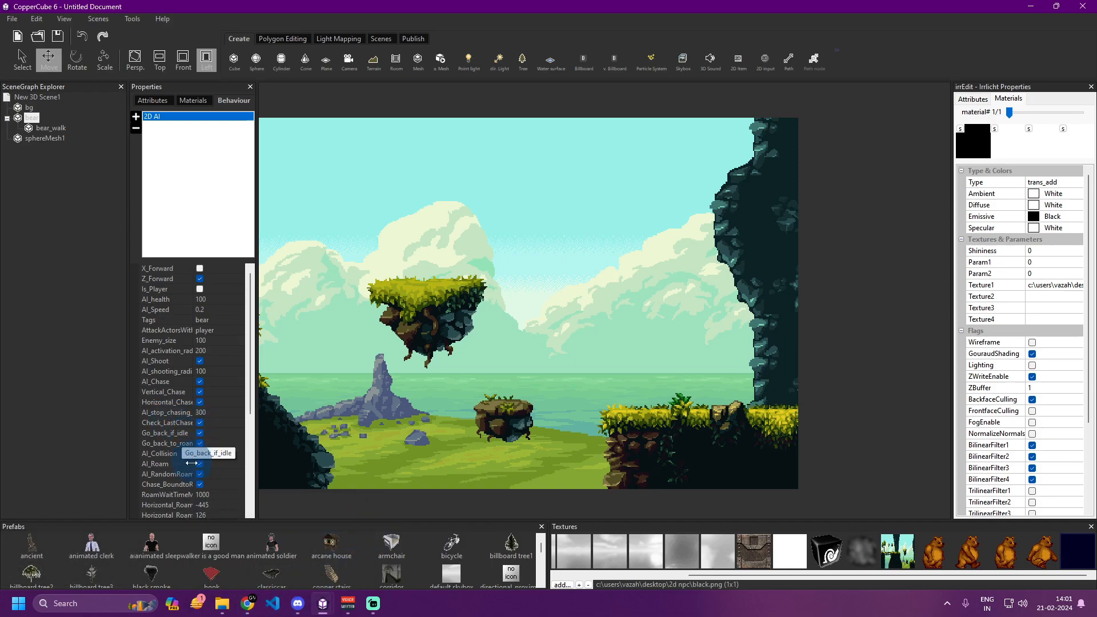
# Return to the Platformer_v1.3.2.ccb project and examine the 2D AI settings of the piranha plant and the bat.
pyautogui.moveTo(323, 605)
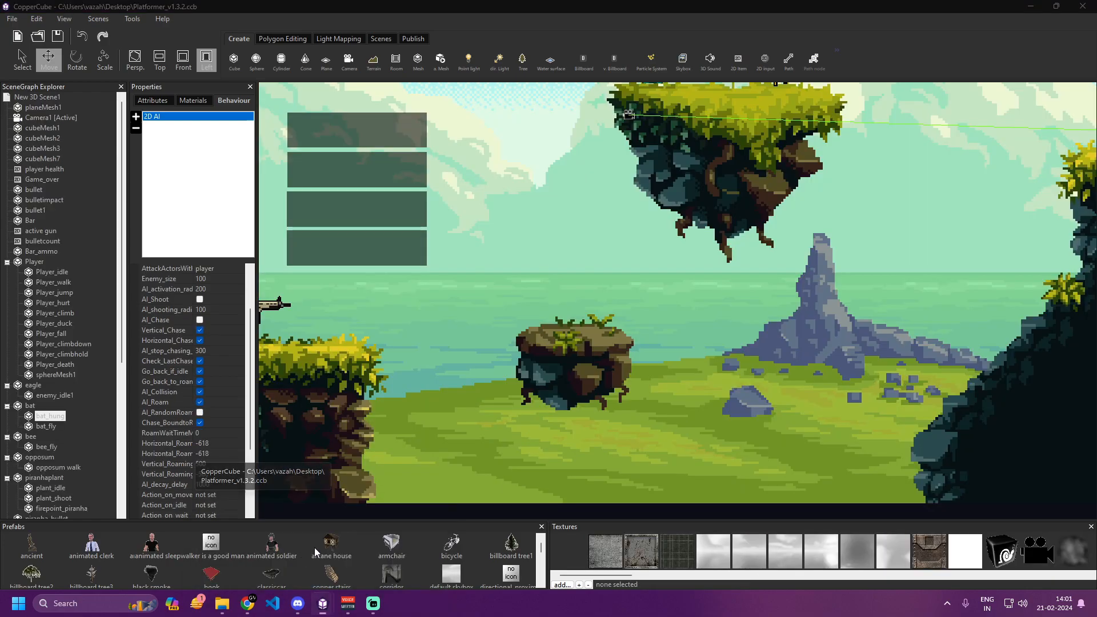
pyautogui.click(303, 560)
pyautogui.moveTo(257, 337); pyautogui.dragTo(114, 338)
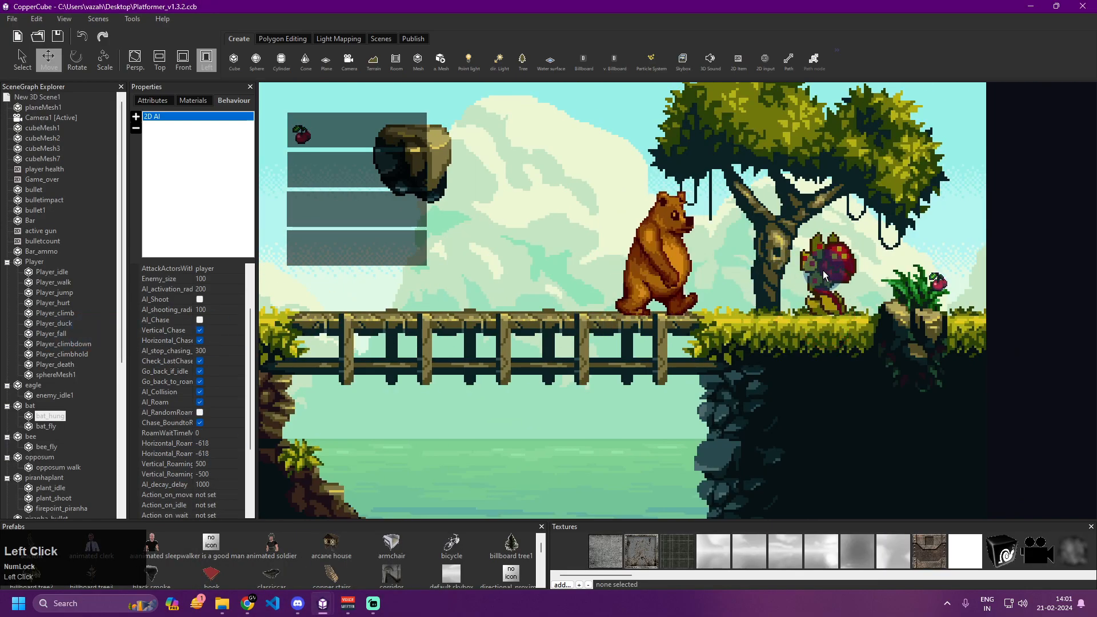
pyautogui.click(45, 478)
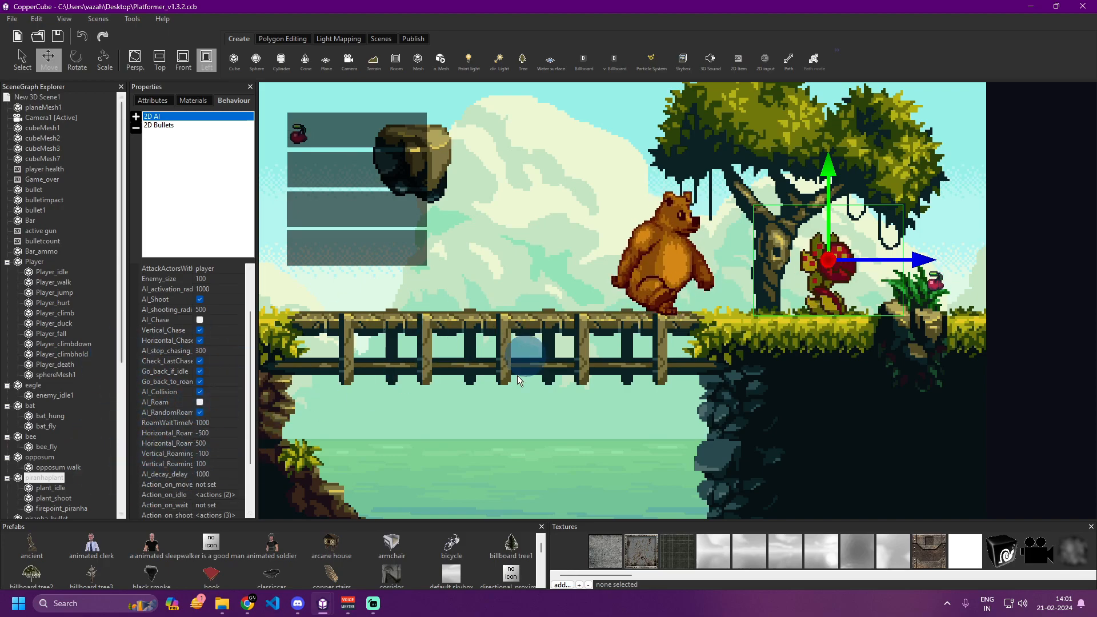
pyautogui.moveTo(446, 338); pyautogui.dragTo(826, 417)
pyautogui.scroll(2, 230, 347)
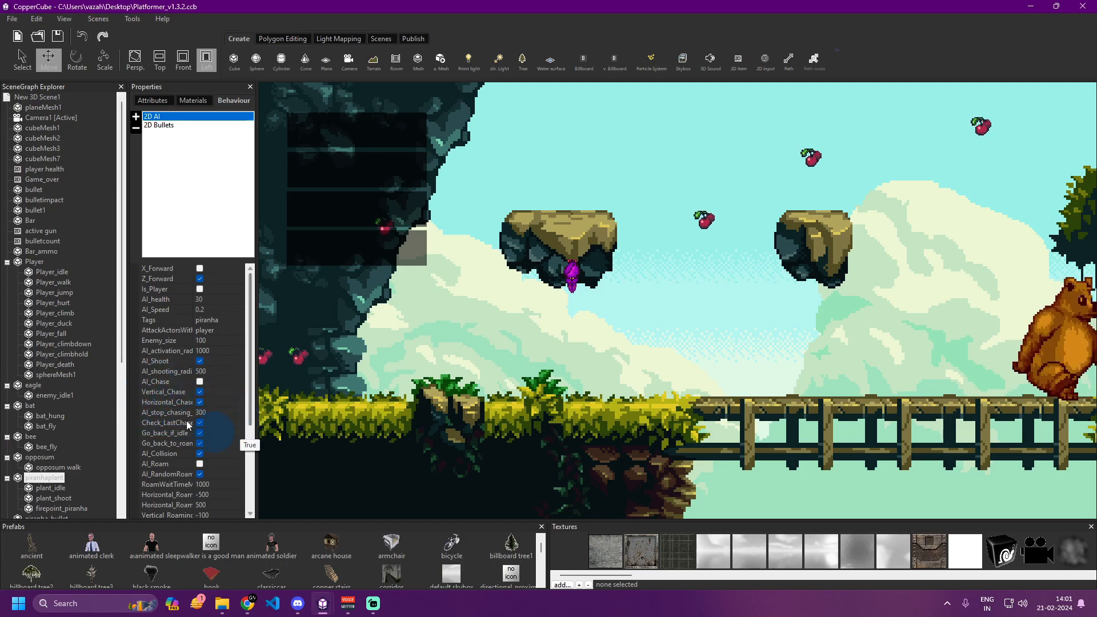
pyautogui.click(553, 283)
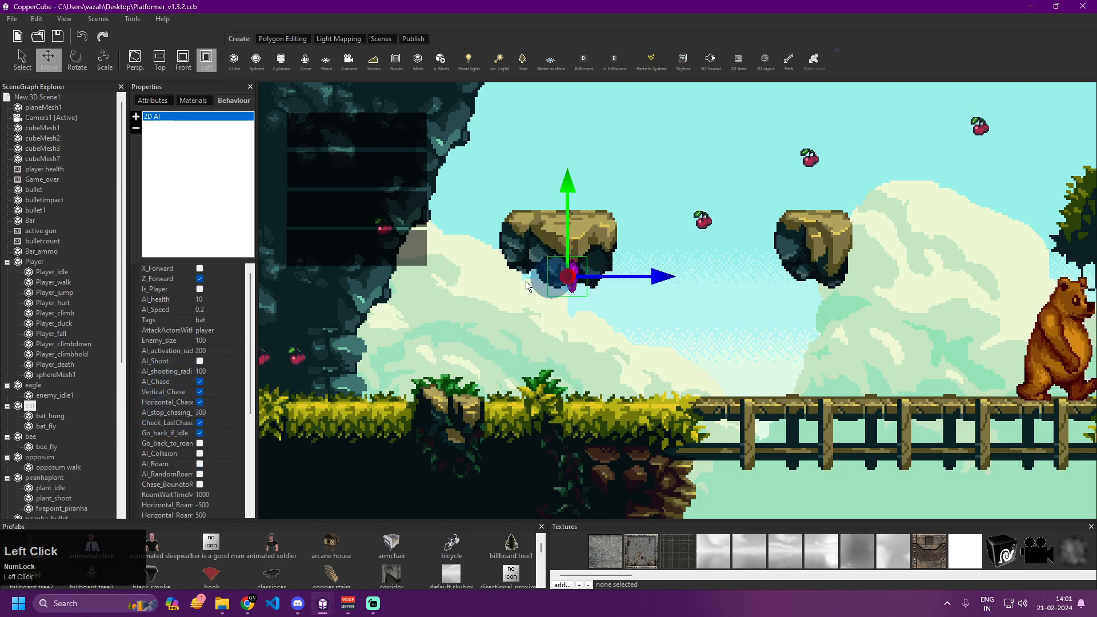
pyautogui.scroll(-4, 189, 403)
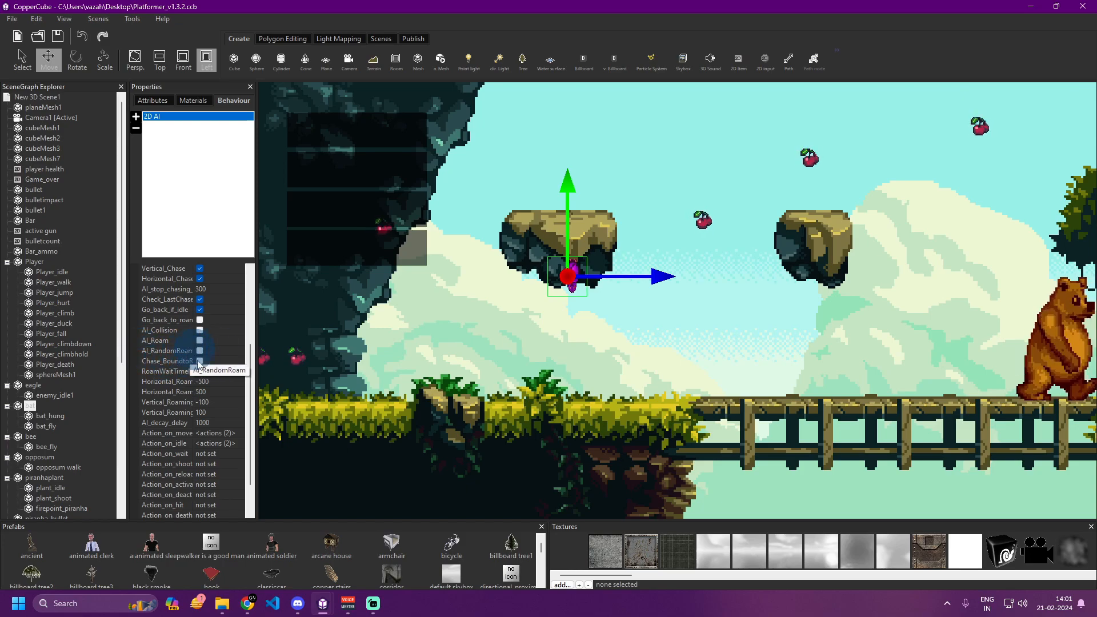
# Go back to the untitled document and review the bear's roaming settings and the surrounding scene.
pyautogui.moveTo(323, 604)
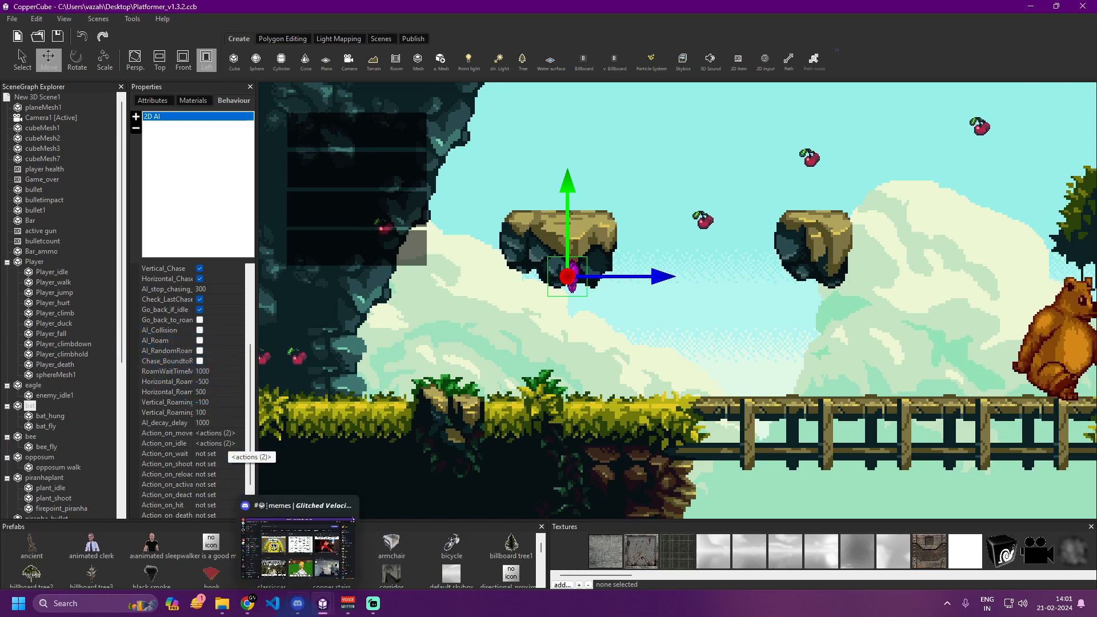
pyautogui.click(358, 582)
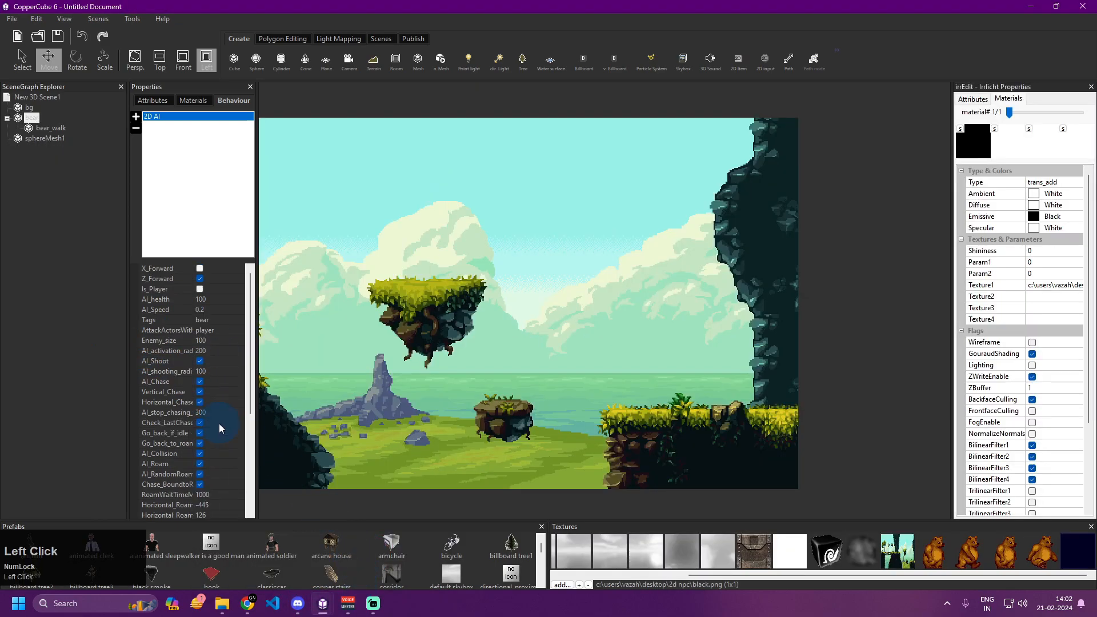
pyautogui.scroll(-1, 200, 460)
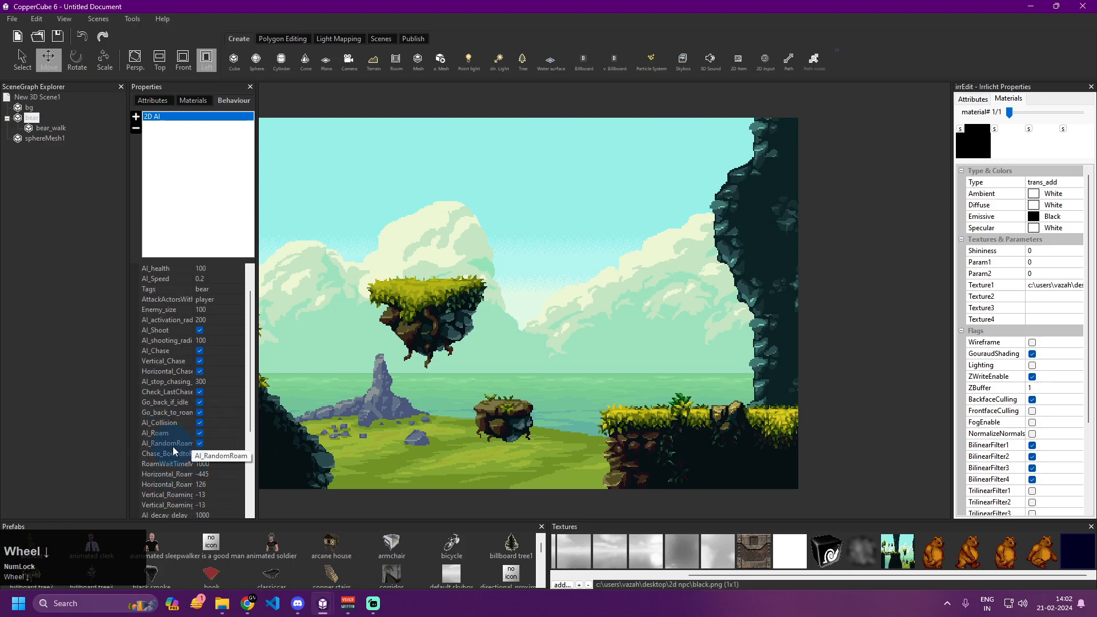
pyautogui.moveTo(444, 421); pyautogui.dragTo(130, 354)
pyautogui.moveTo(399, 355); pyautogui.dragTo(1035, 353)
pyautogui.moveTo(445, 360); pyautogui.dragTo(1028, 358)
pyautogui.moveTo(469, 369); pyautogui.dragTo(686, 397)
# Switch to the Platformer_v1.3.2.ccb project and examine the 2D AI settings of the bear beside the bridge.
pyautogui.moveTo(297, 604)
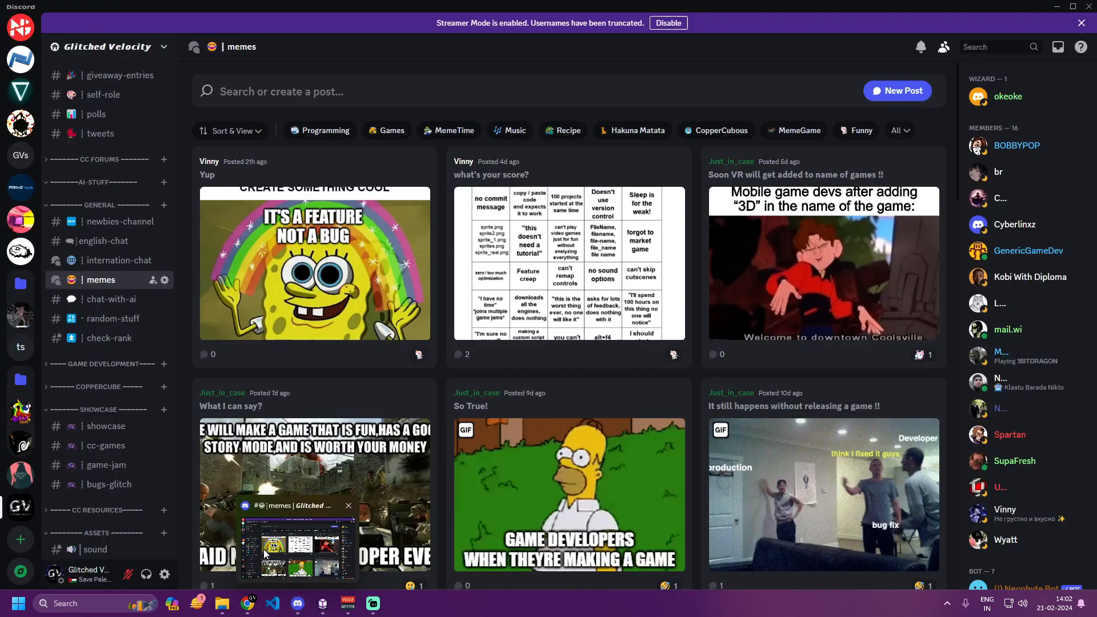
pyautogui.click(264, 555)
pyautogui.moveTo(322, 603)
pyautogui.click(284, 550)
pyautogui.moveTo(742, 496); pyautogui.dragTo(332, 493)
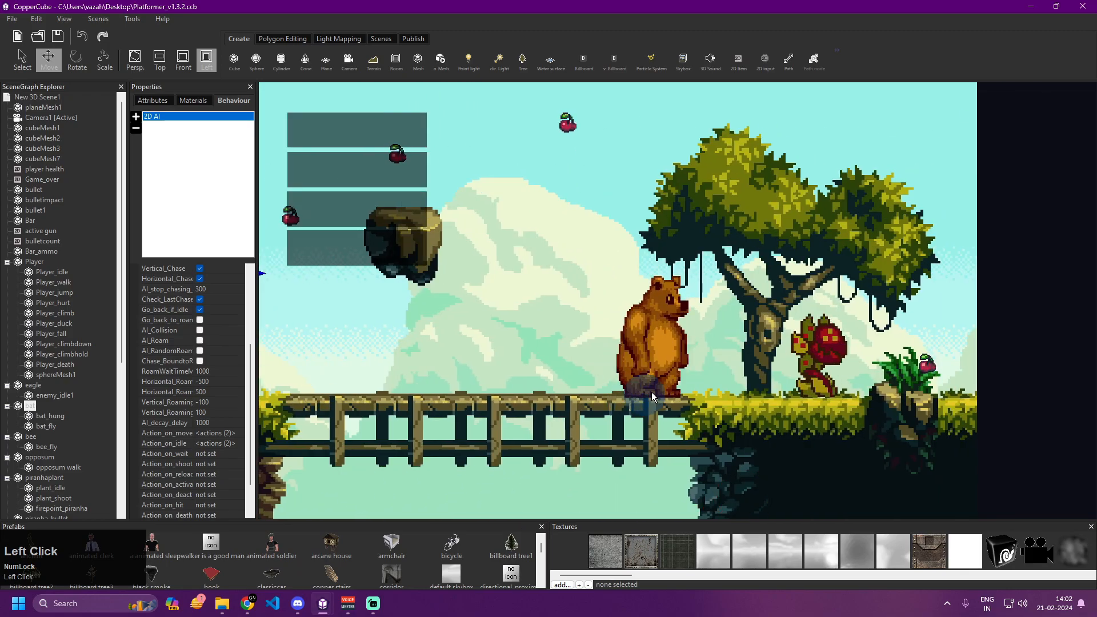
pyautogui.click(654, 355)
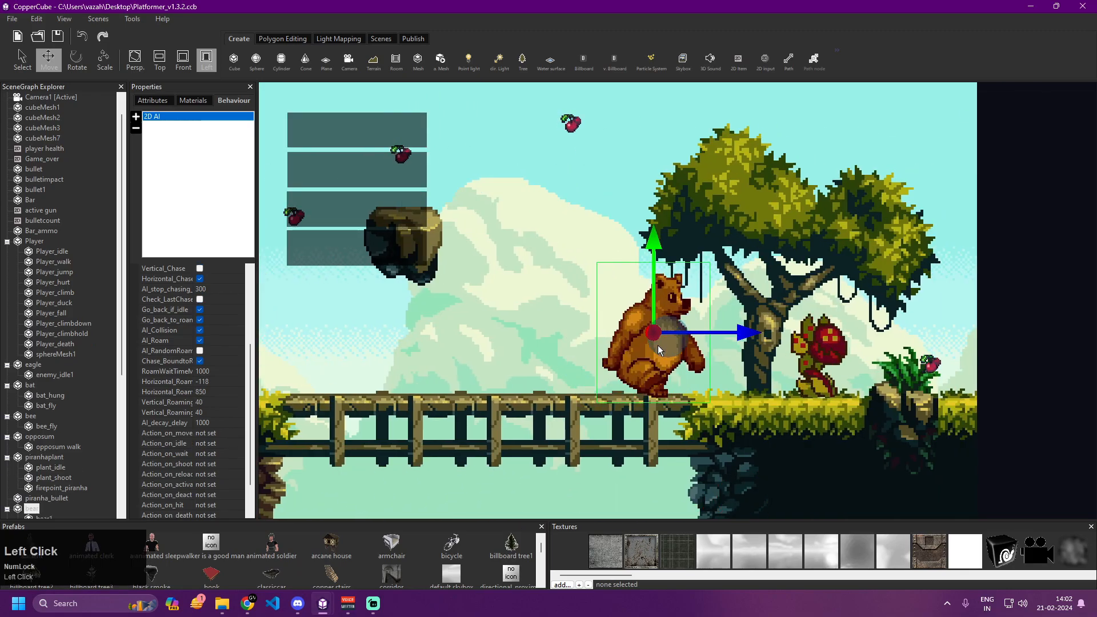
# Inspect the bridge and ground on both sides of the bear that its horizontal roaming range covers.
pyautogui.moveTo(287, 398); pyautogui.dragTo(766, 393)
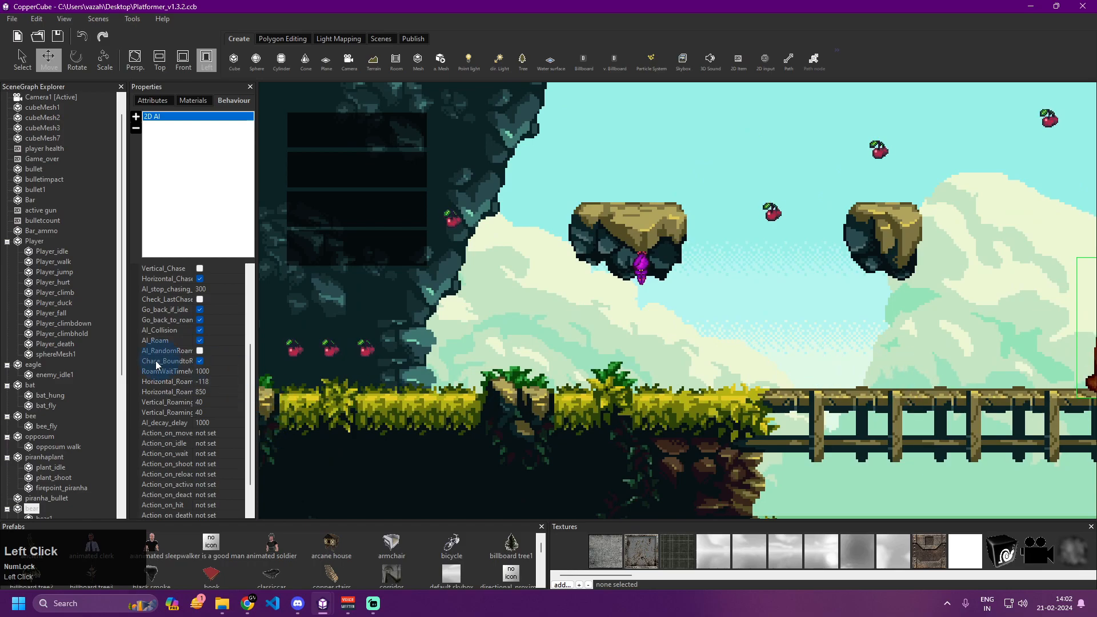
pyautogui.moveTo(411, 422); pyautogui.dragTo(103, 382)
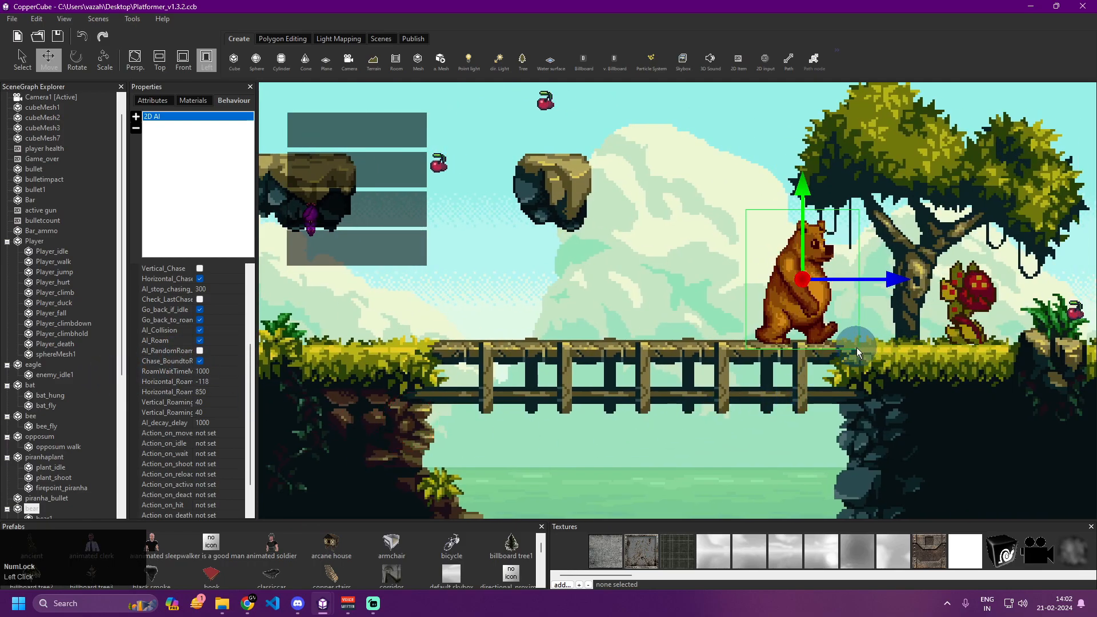
pyautogui.moveTo(263, 397); pyautogui.dragTo(875, 397)
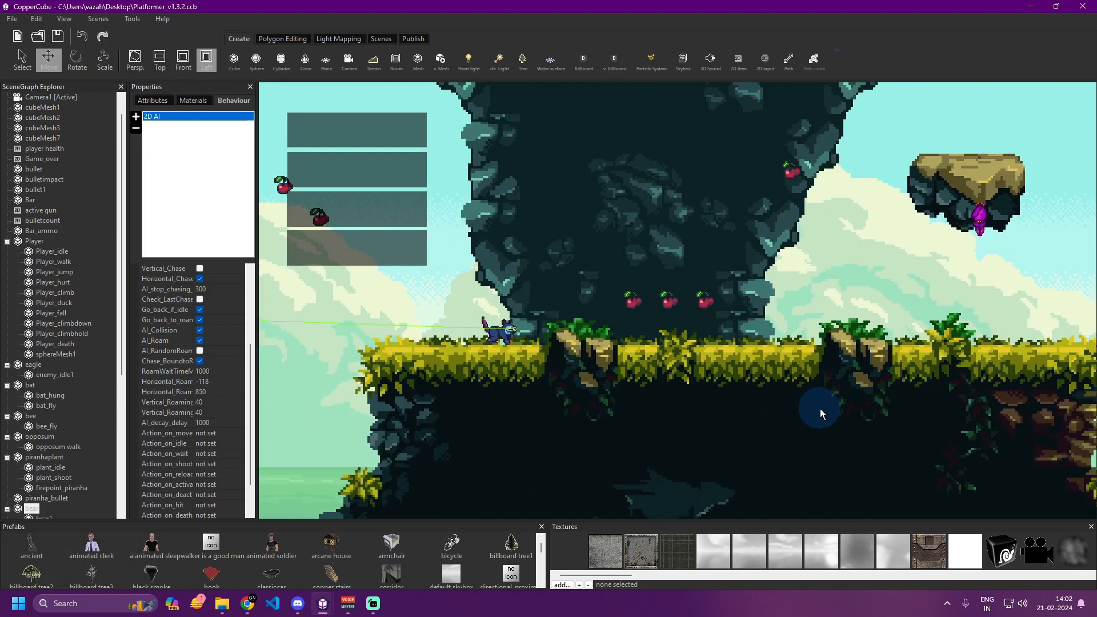
pyautogui.moveTo(821, 409); pyautogui.dragTo(554, 396)
pyautogui.moveTo(809, 456); pyautogui.dragTo(165, 457)
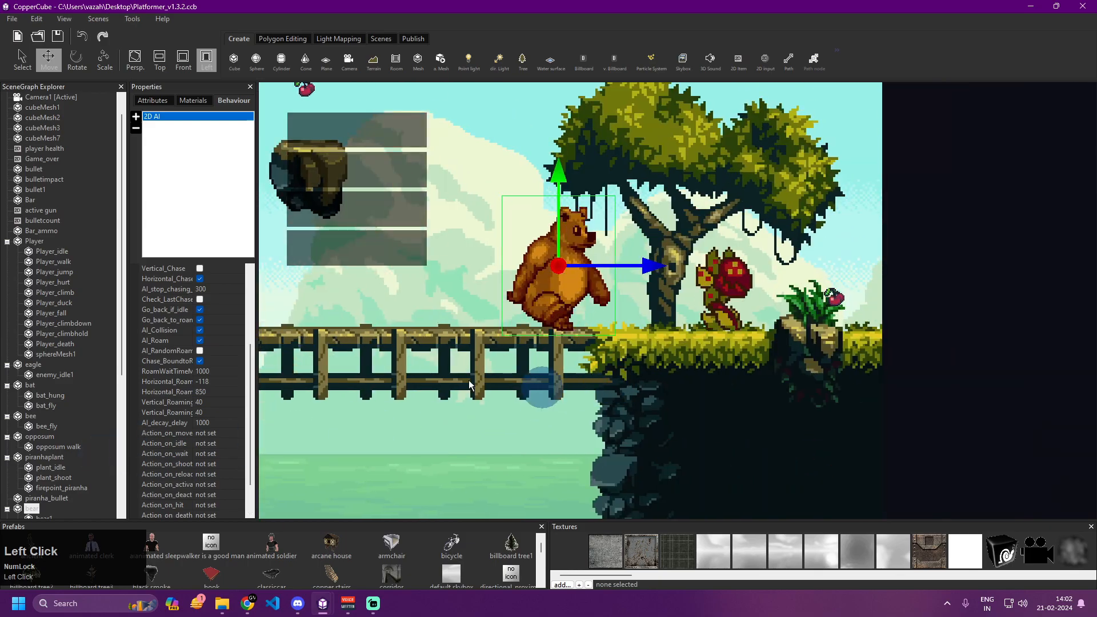
pyautogui.moveTo(274, 389); pyautogui.dragTo(915, 371)
pyautogui.moveTo(268, 386); pyautogui.dragTo(541, 366)
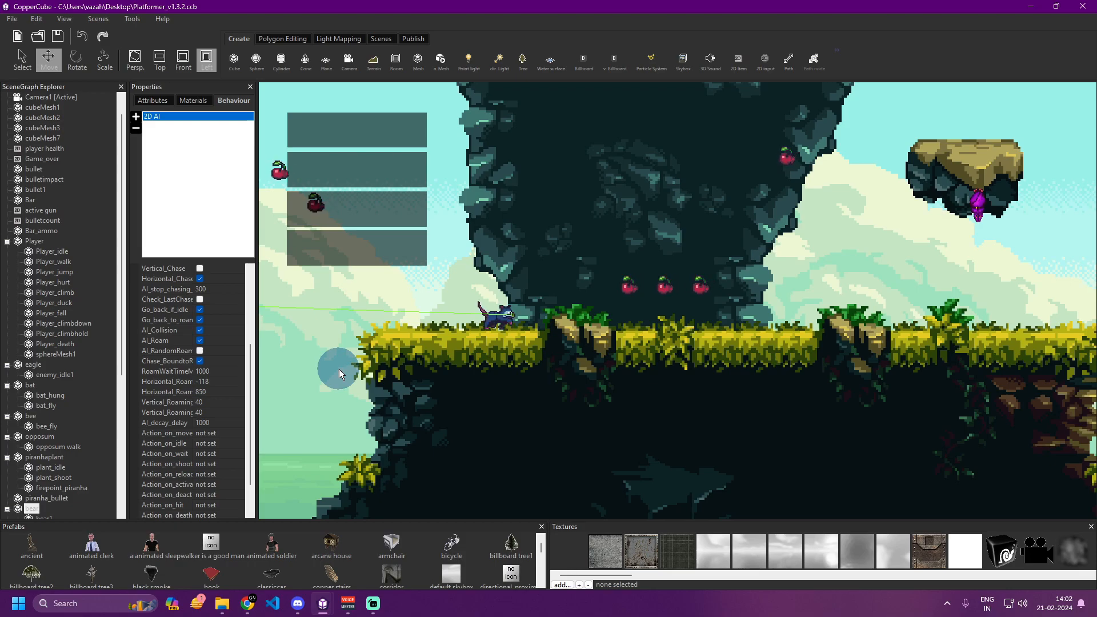
# Select the opossum and examine its Chase_BoundtoRoam and roaming settings and the ledge it walks on.
pyautogui.click(487, 328)
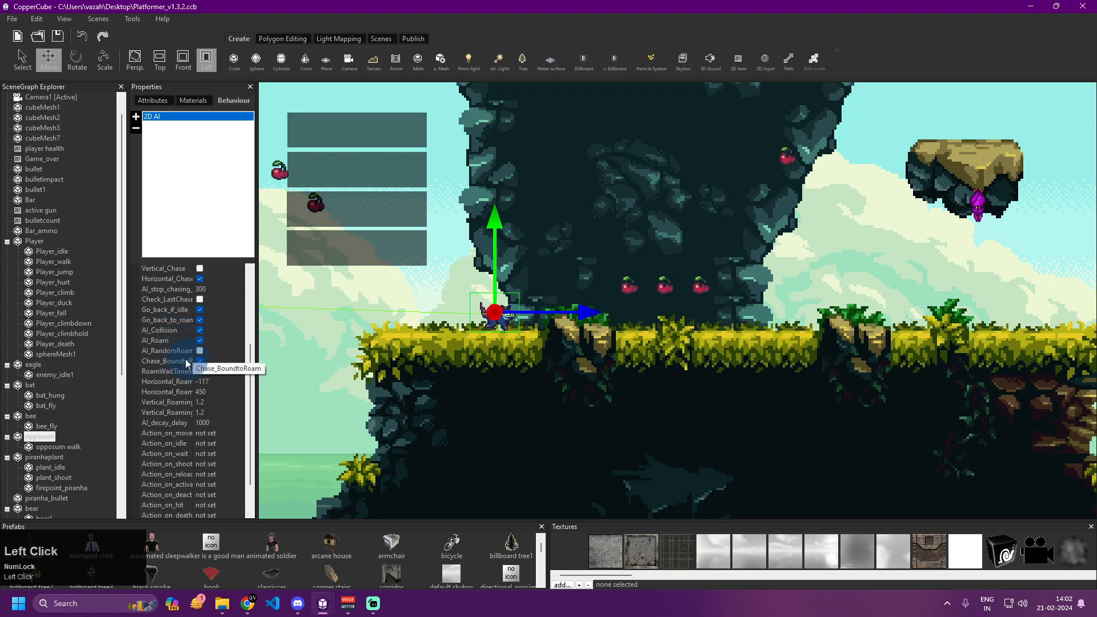
pyautogui.moveTo(448, 354); pyautogui.dragTo(688, 384)
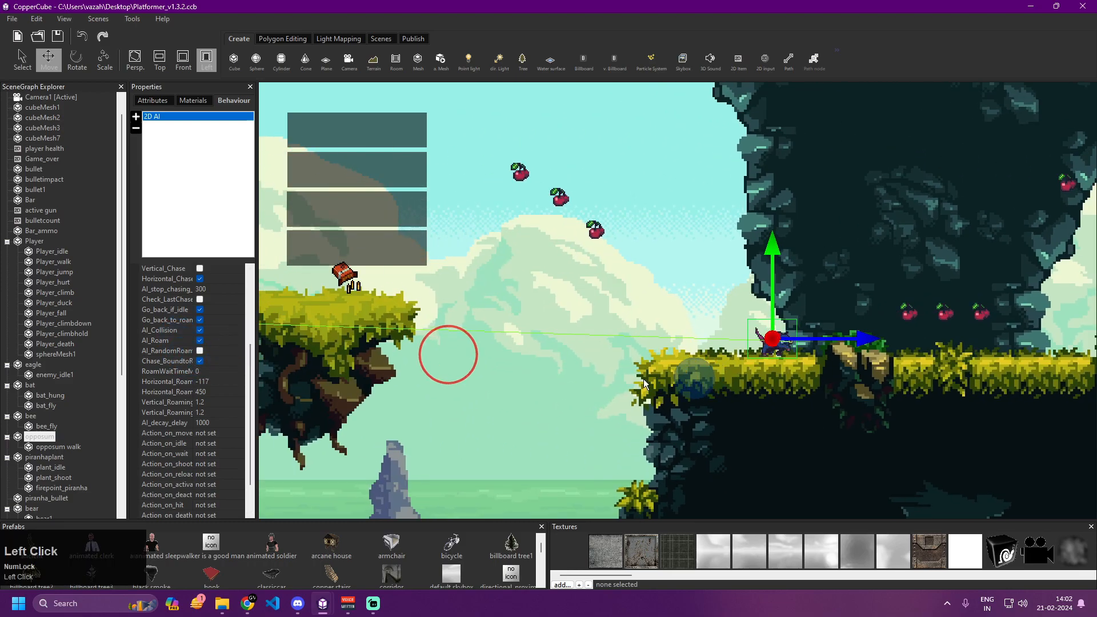
pyautogui.moveTo(490, 348); pyautogui.dragTo(757, 398)
# Show the full 2D AI property names for the small enemy on the floating island and toggle its AI_RandomRoam off and on again.
pyautogui.click(493, 335)
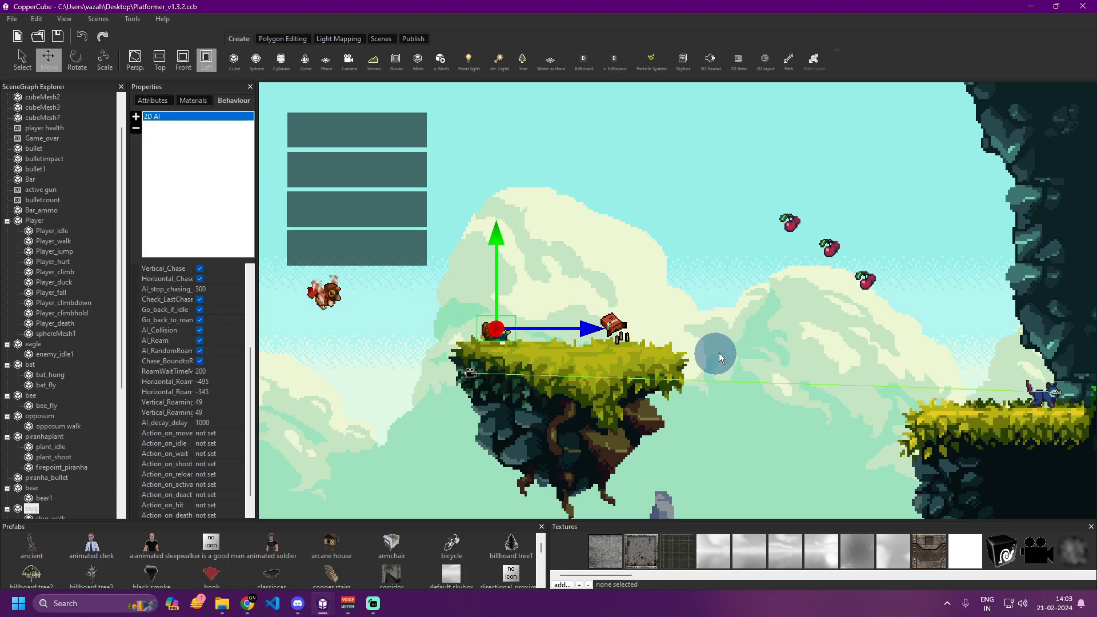
pyautogui.moveTo(189, 383); pyautogui.dragTo(215, 385)
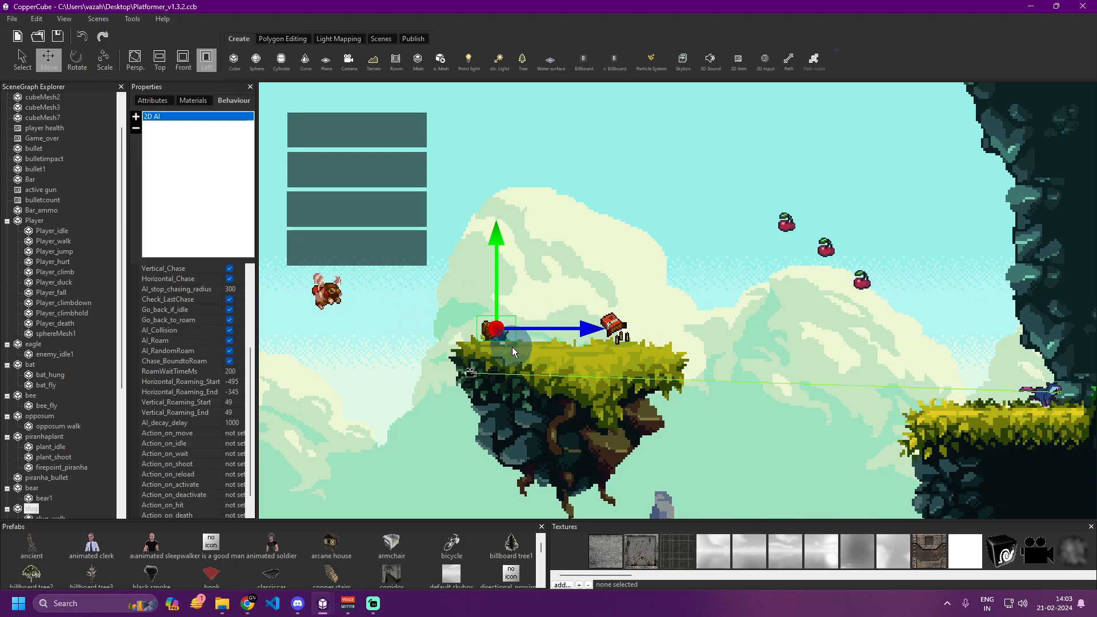
pyautogui.click(229, 350)
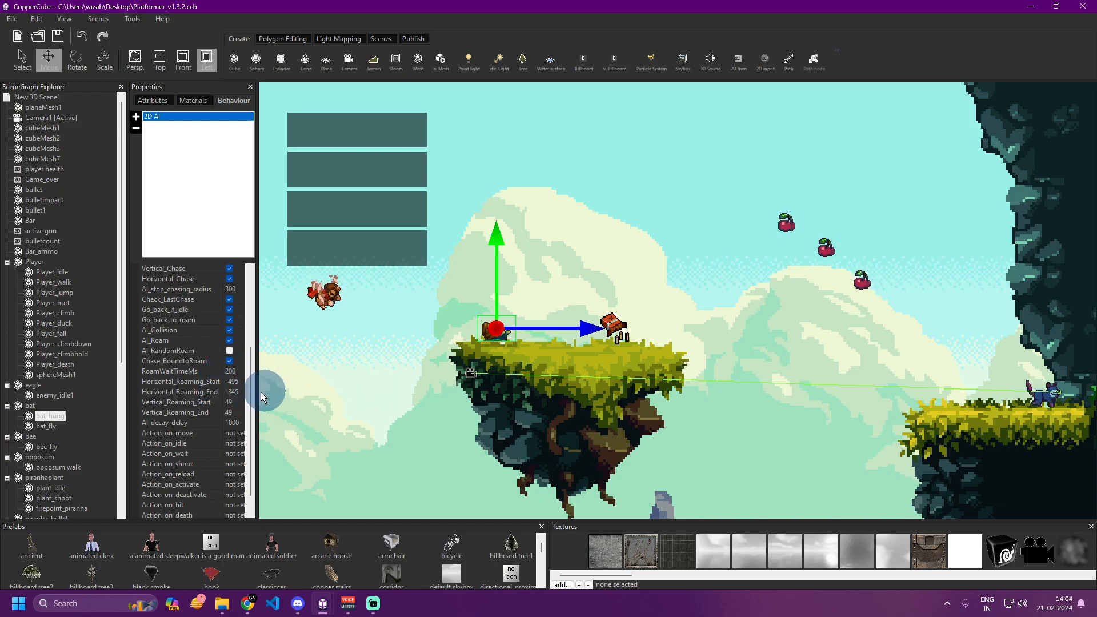
pyautogui.click(229, 351)
# Switch to the untitled document and review the bear's chase and roaming settings.
pyautogui.click(323, 604)
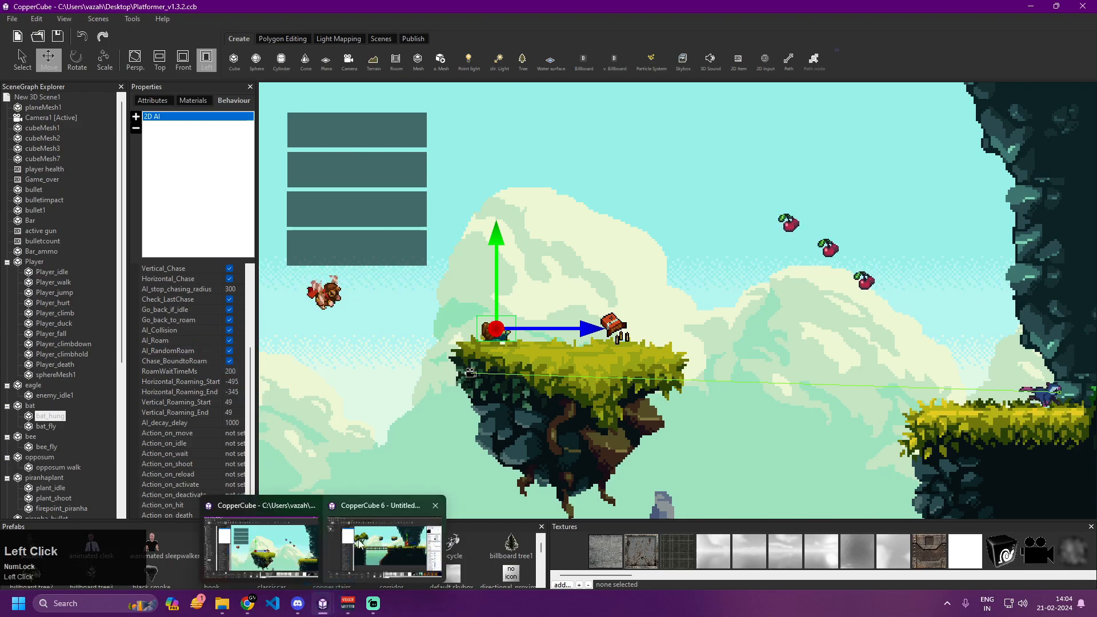
pyautogui.click(390, 544)
pyautogui.scroll(-1, 166, 423)
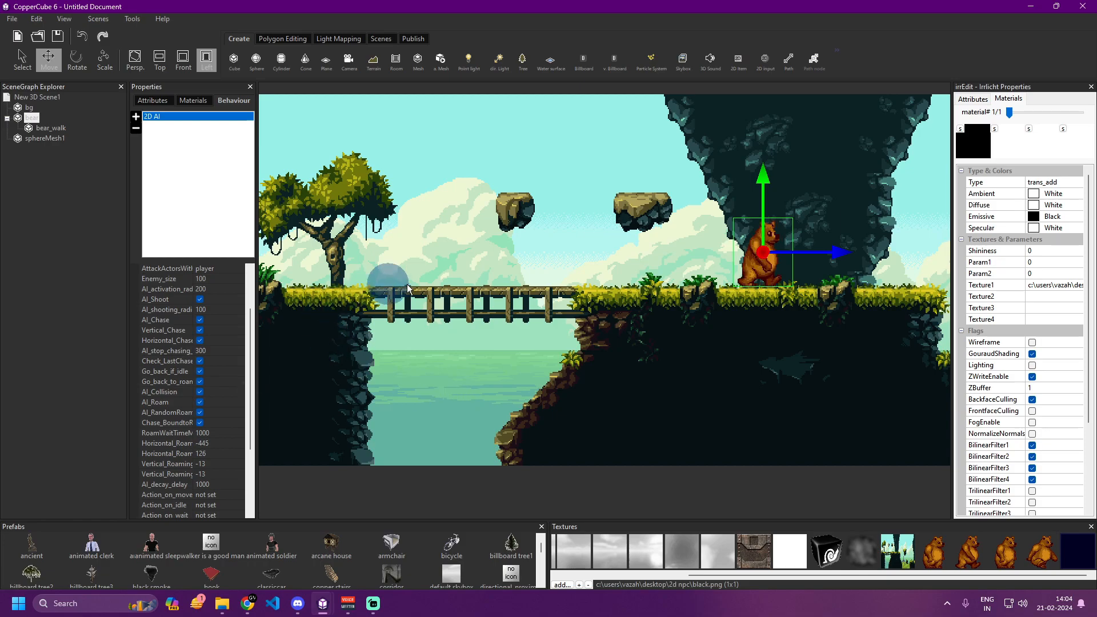
# Return to the Platformer_v1.3.2.ccb project and inspect the opossum's ledge and the gap between it and the floating island.
pyautogui.moveTo(323, 604)
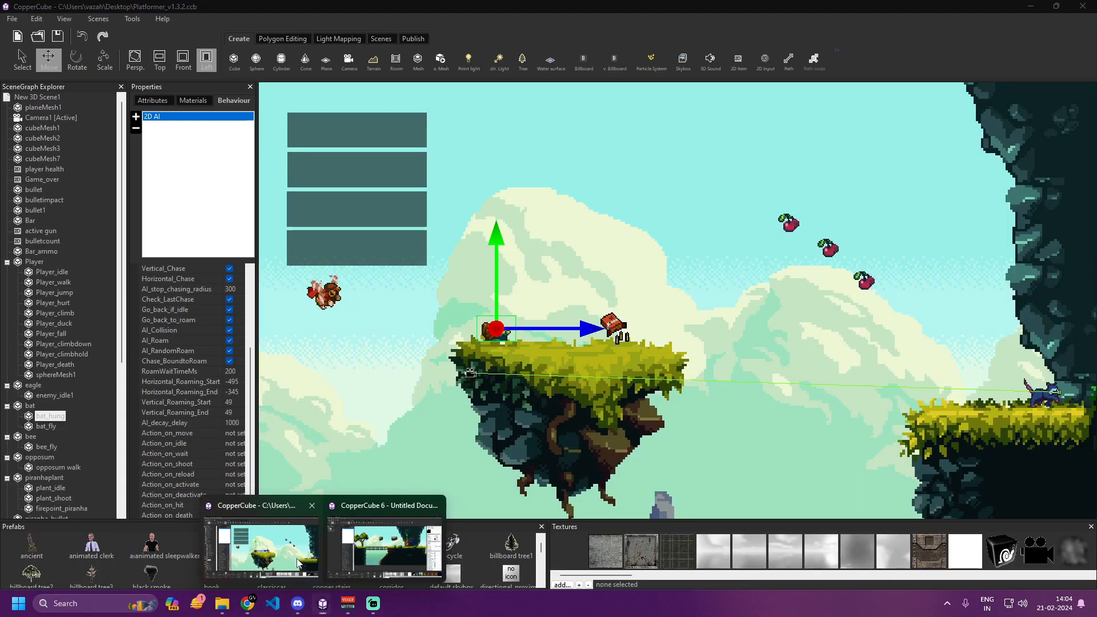
pyautogui.click(297, 563)
pyautogui.moveTo(801, 387); pyautogui.dragTo(179, 289, button='middle')
pyautogui.moveTo(332, 342); pyautogui.dragTo(376, 310, button='middle')
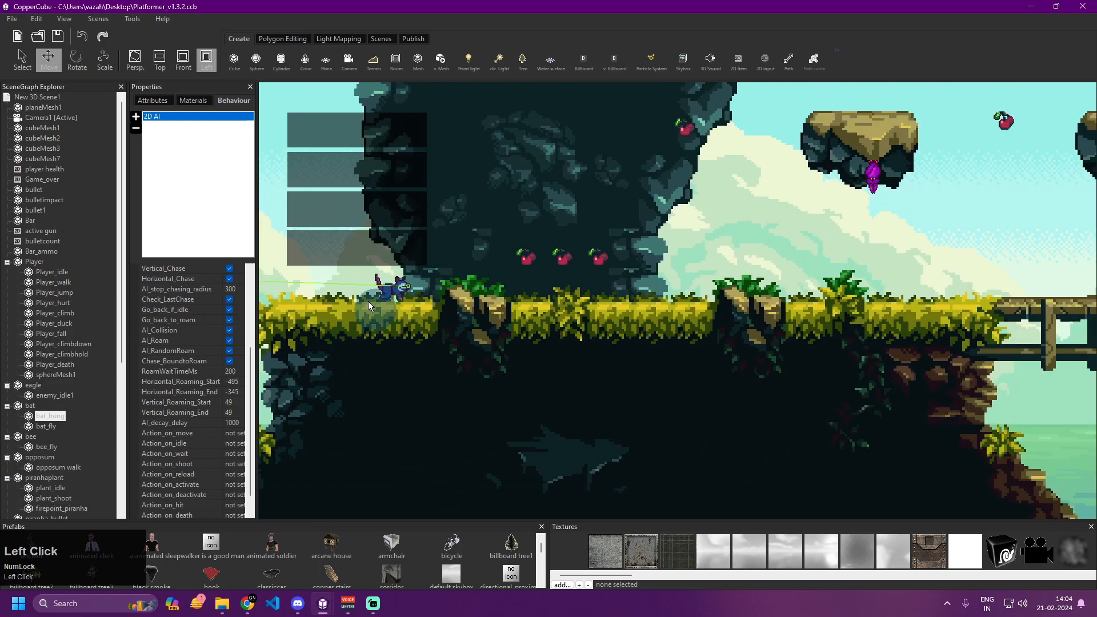
pyautogui.moveTo(341, 365); pyautogui.dragTo(522, 364, button='middle')
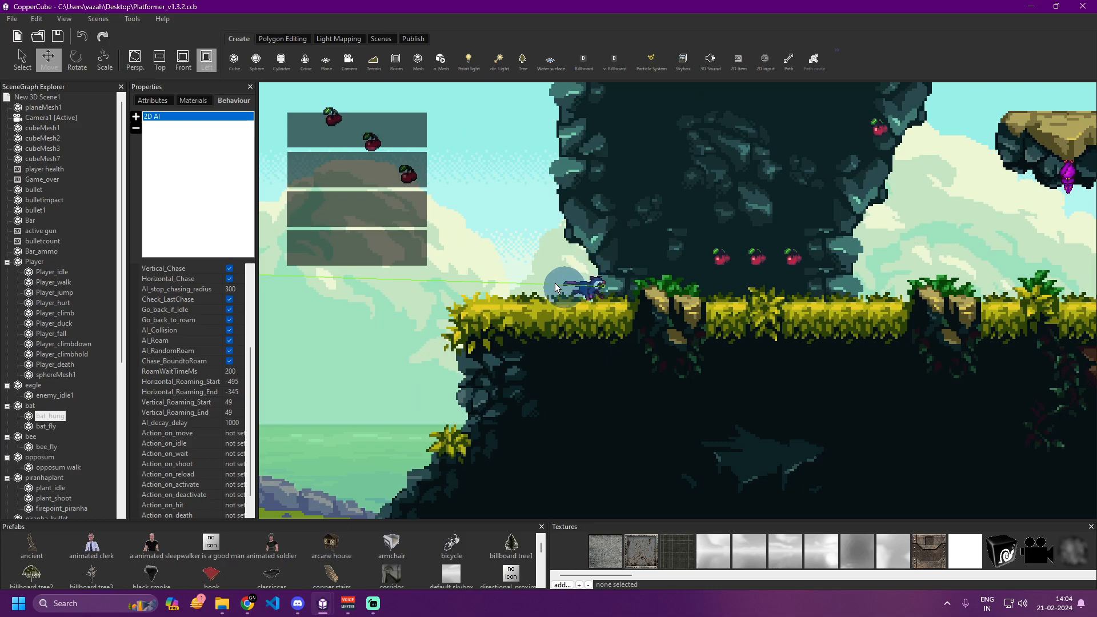
pyautogui.moveTo(478, 311); pyautogui.dragTo(577, 250)
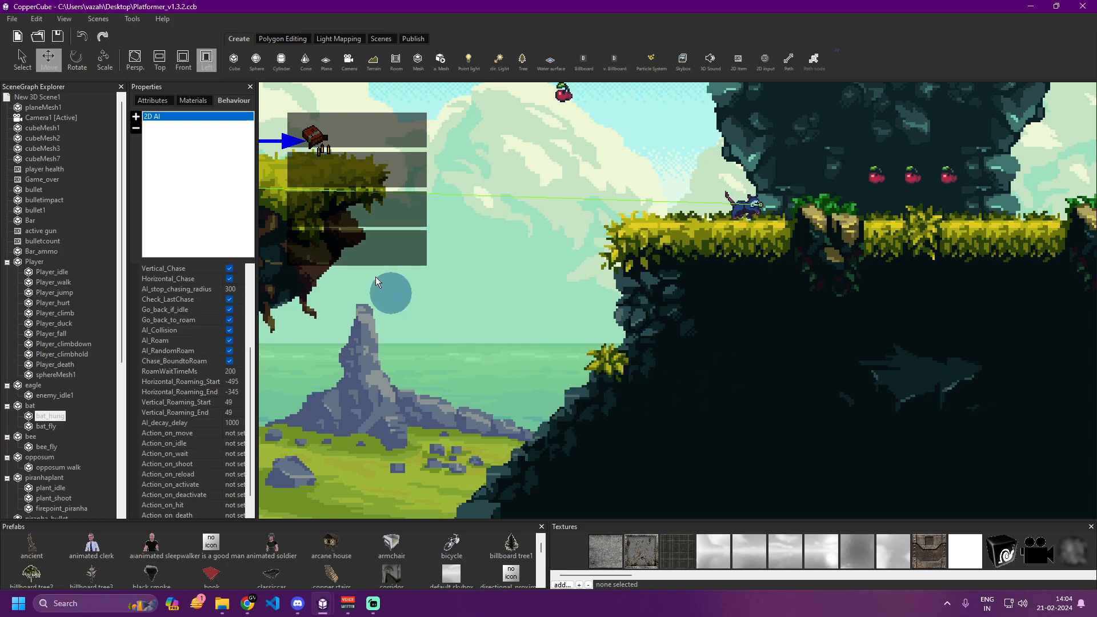
pyautogui.click(501, 247)
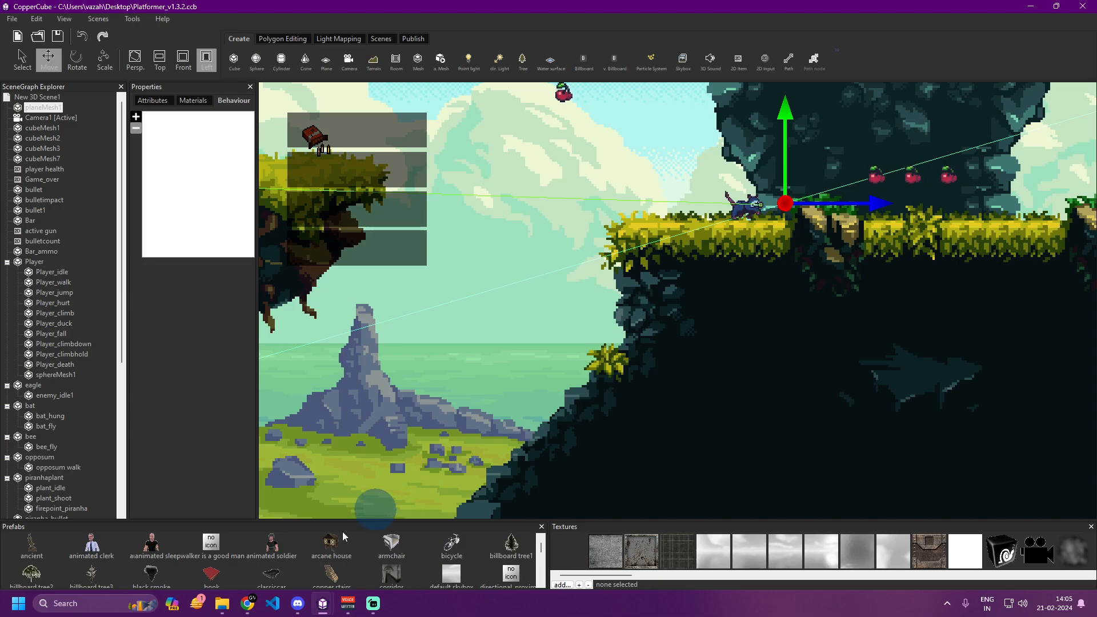
# Switch to the untitled document and inspect the bear's ledge and the floating platforms beyond it.
pyautogui.moveTo(337, 605)
pyautogui.click(349, 558)
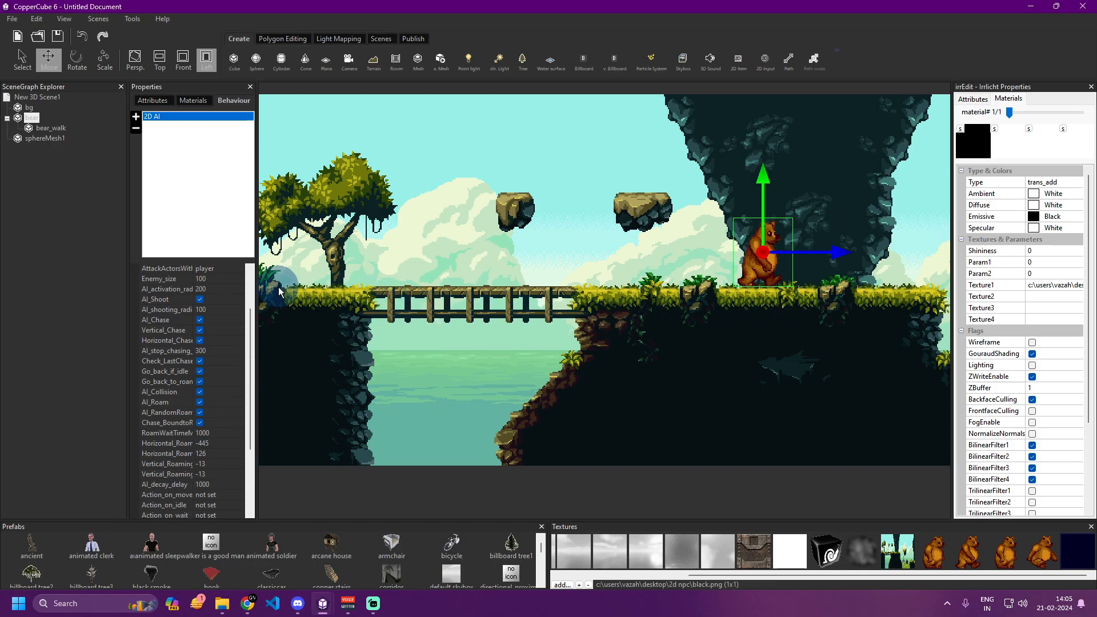
pyautogui.moveTo(303, 311); pyautogui.dragTo(131, 278)
pyautogui.moveTo(915, 298); pyautogui.dragTo(154, 280)
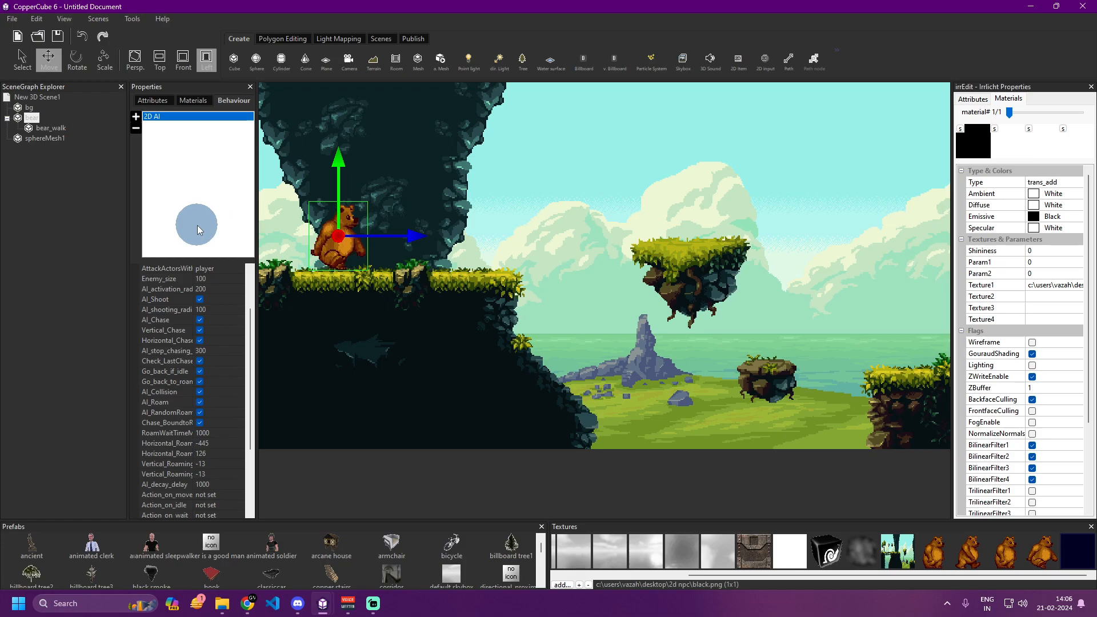
# Review the bear's 2D AI settings from the forward axis and activation radius through roaming, decay delay and the action events.
pyautogui.scroll(-3, 215, 287)
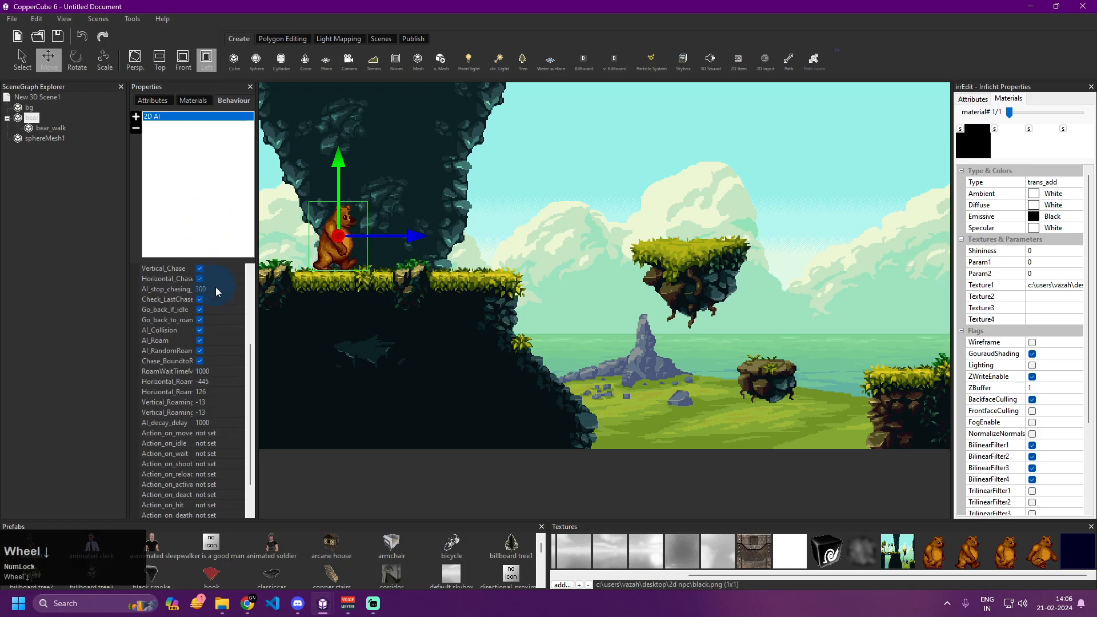
pyautogui.scroll(-1, 175, 297)
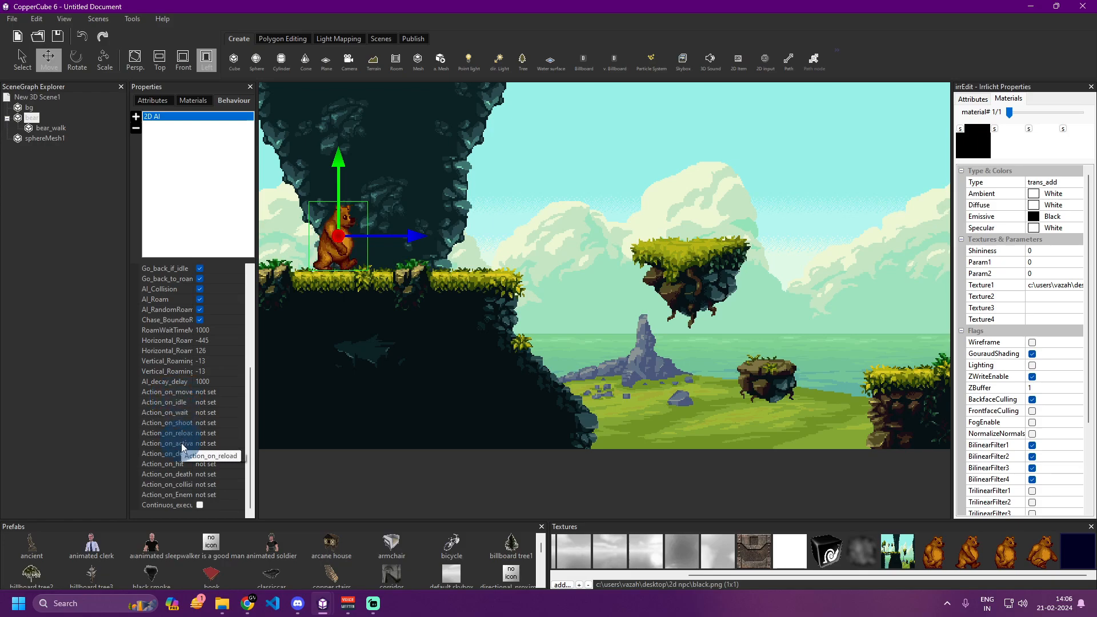
pyautogui.scroll(5, 192, 415)
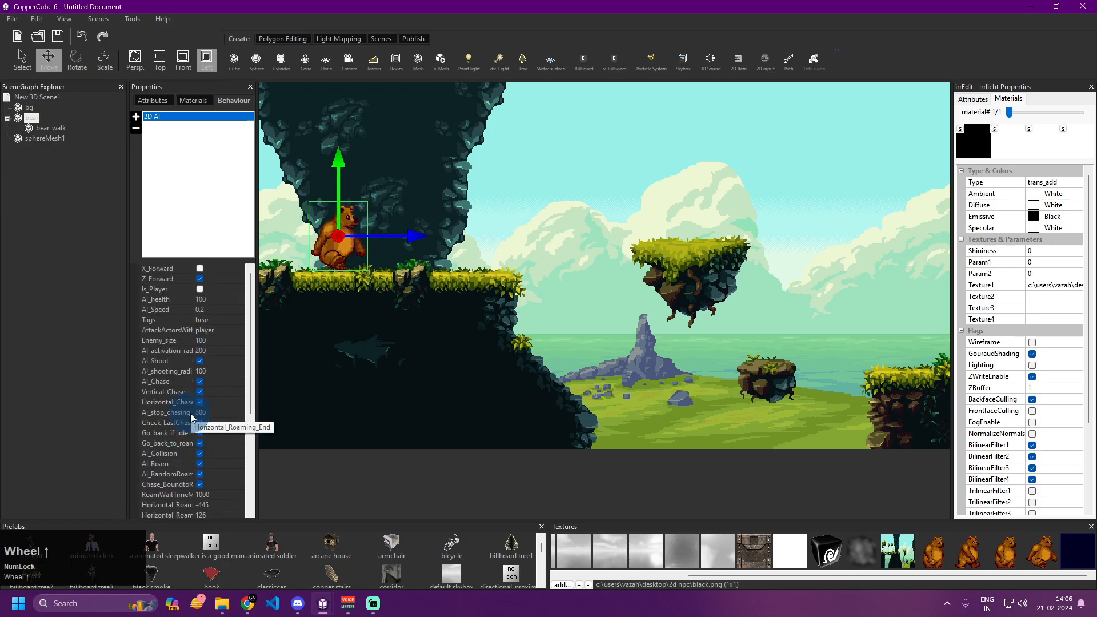
pyautogui.scroll(-4, 191, 421)
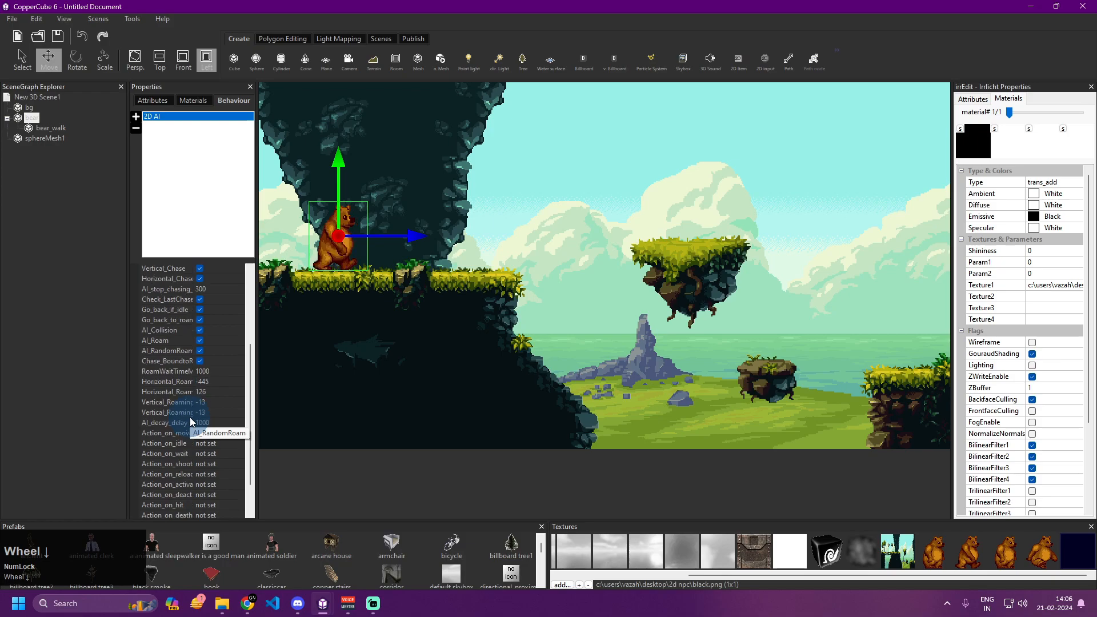
pyautogui.scroll(4, 178, 389)
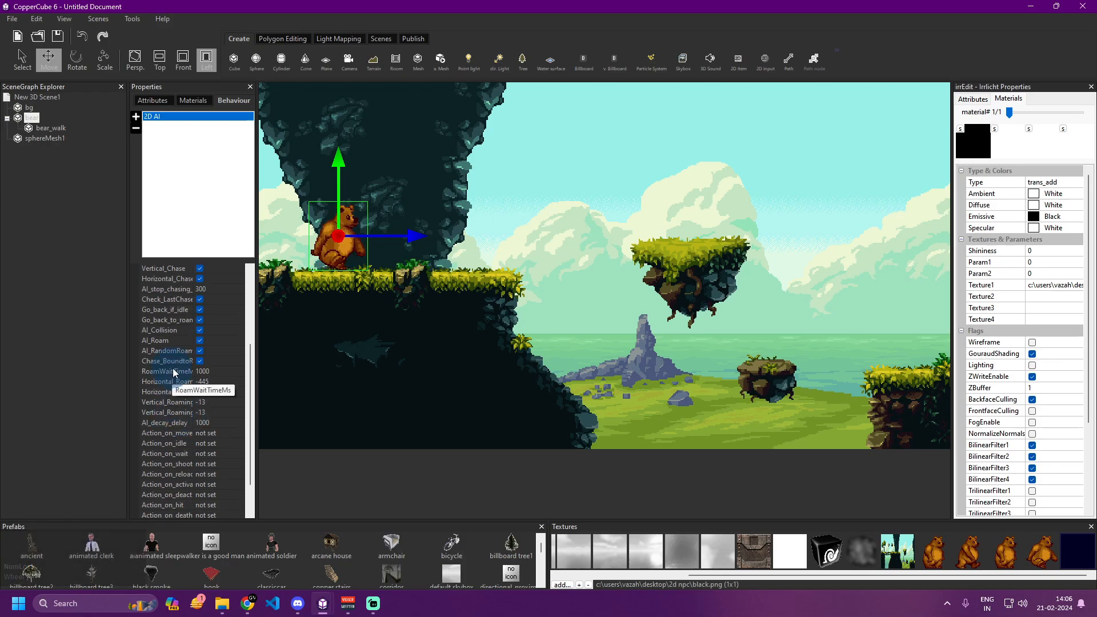
pyautogui.scroll(-4, 176, 394)
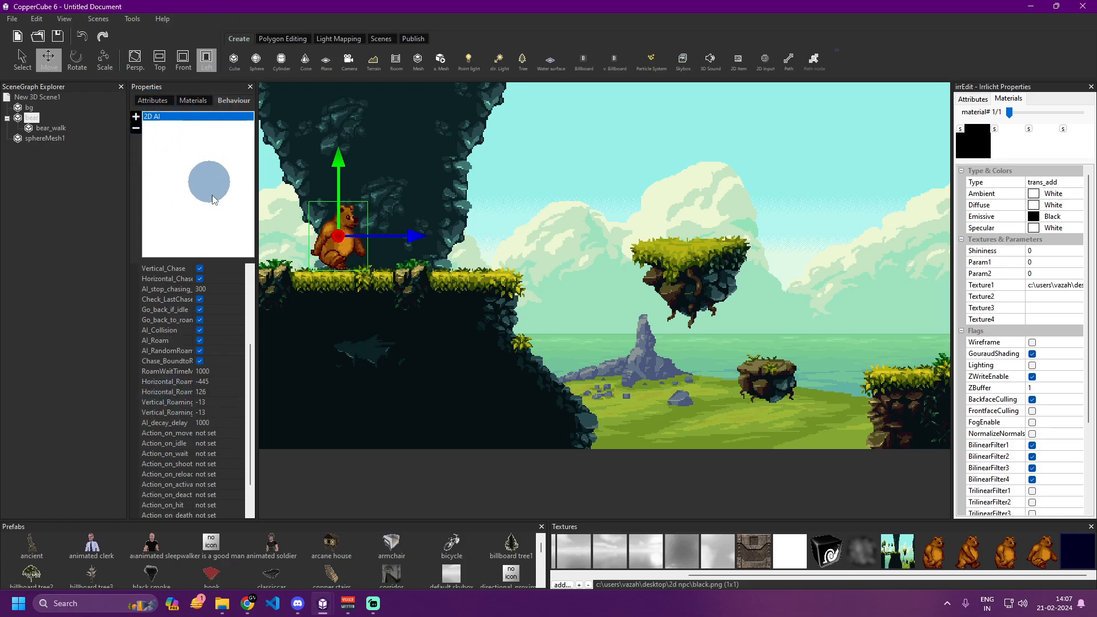
pyautogui.scroll(4, 179, 349)
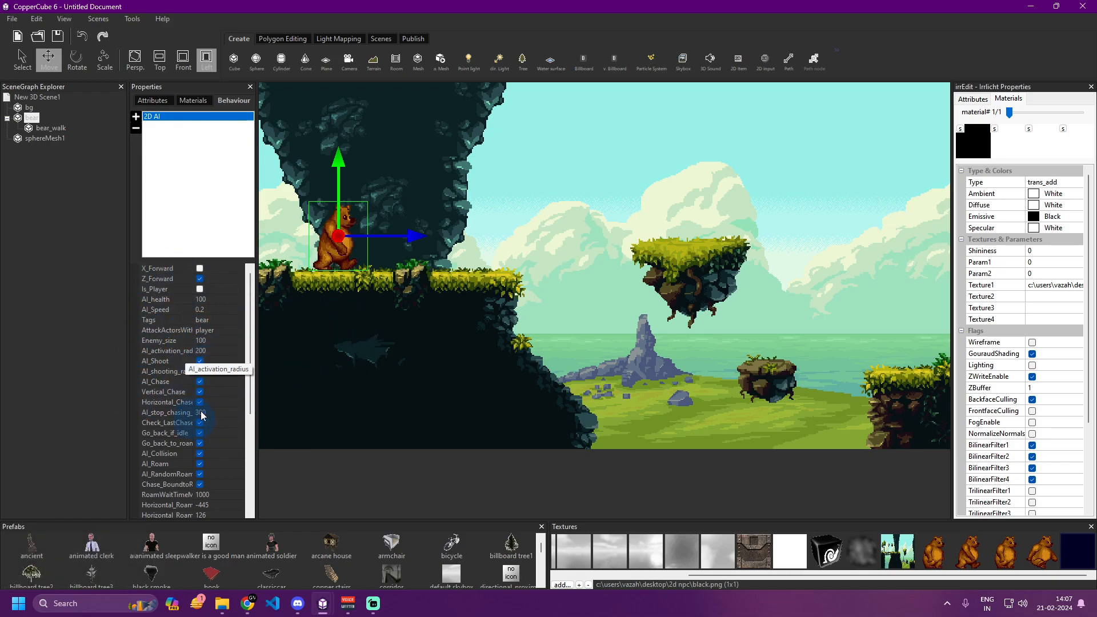
pyautogui.scroll(-5, 183, 424)
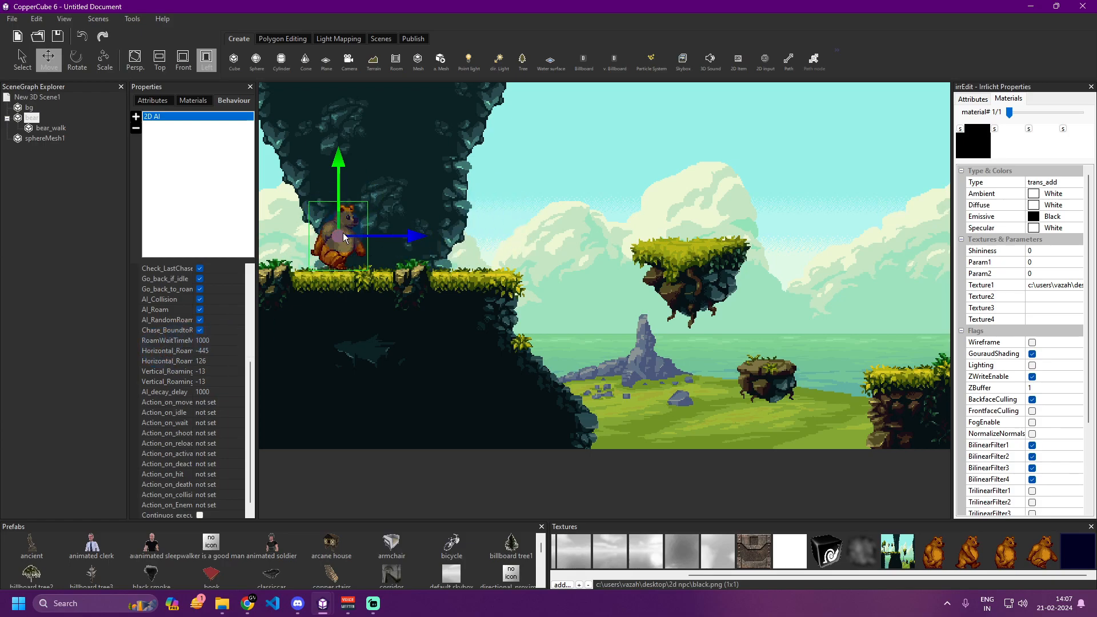
# Show the full names of the bear's RoamWaitTimeMs and roaming start and end settings, and inspect both ends of its ledge.
pyautogui.moveTo(393, 283); pyautogui.dragTo(816, 283)
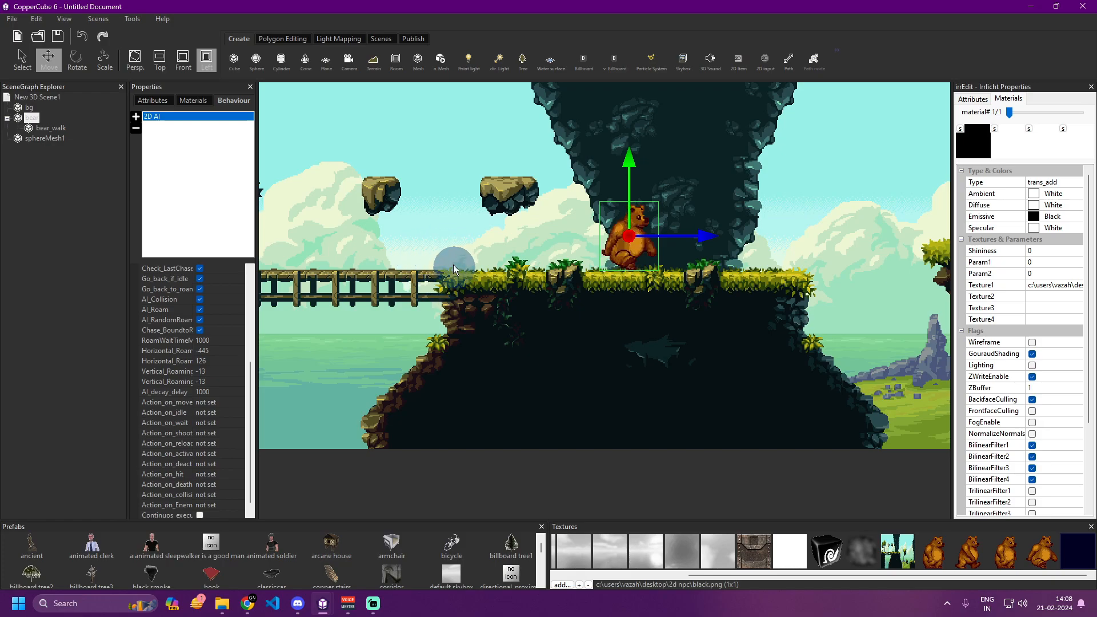
pyautogui.click(218, 341)
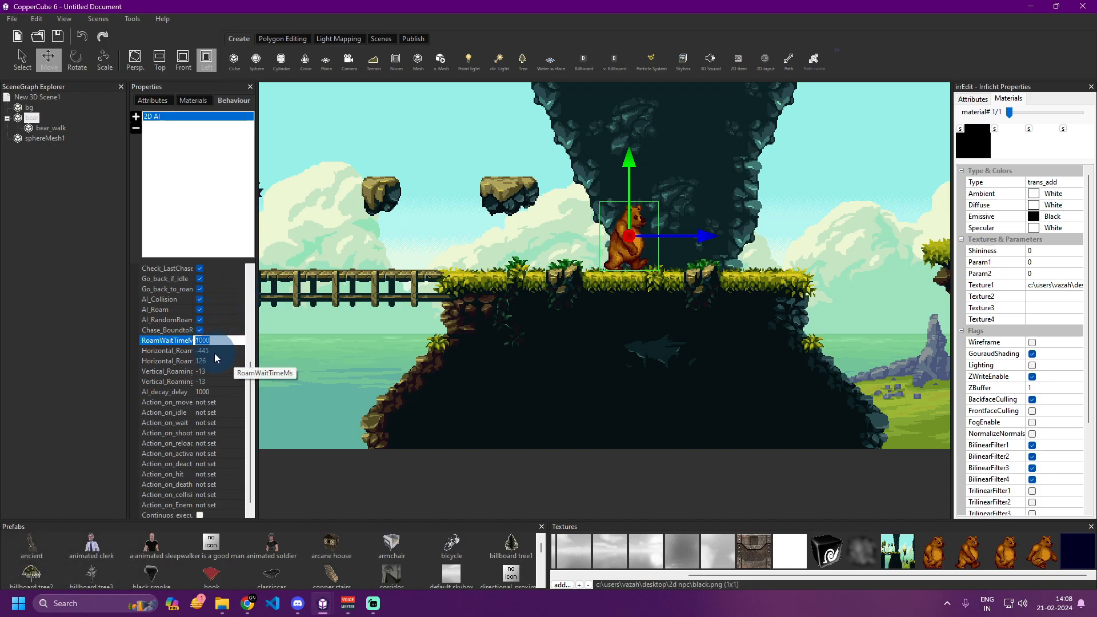
pyautogui.moveTo(193, 351); pyautogui.dragTo(304, 343)
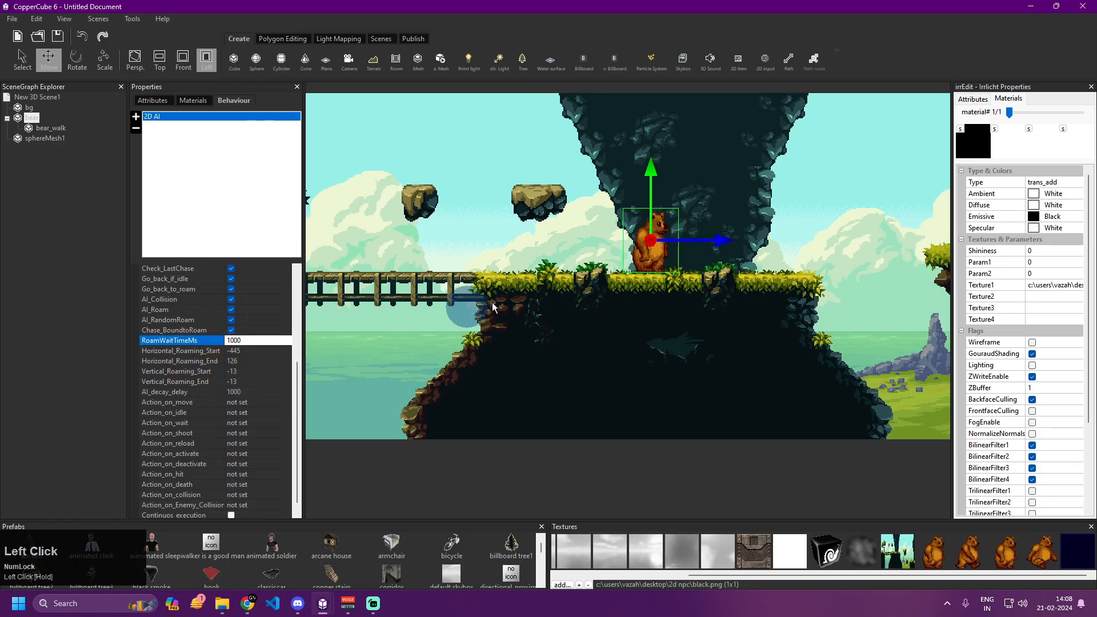
pyautogui.click(485, 274)
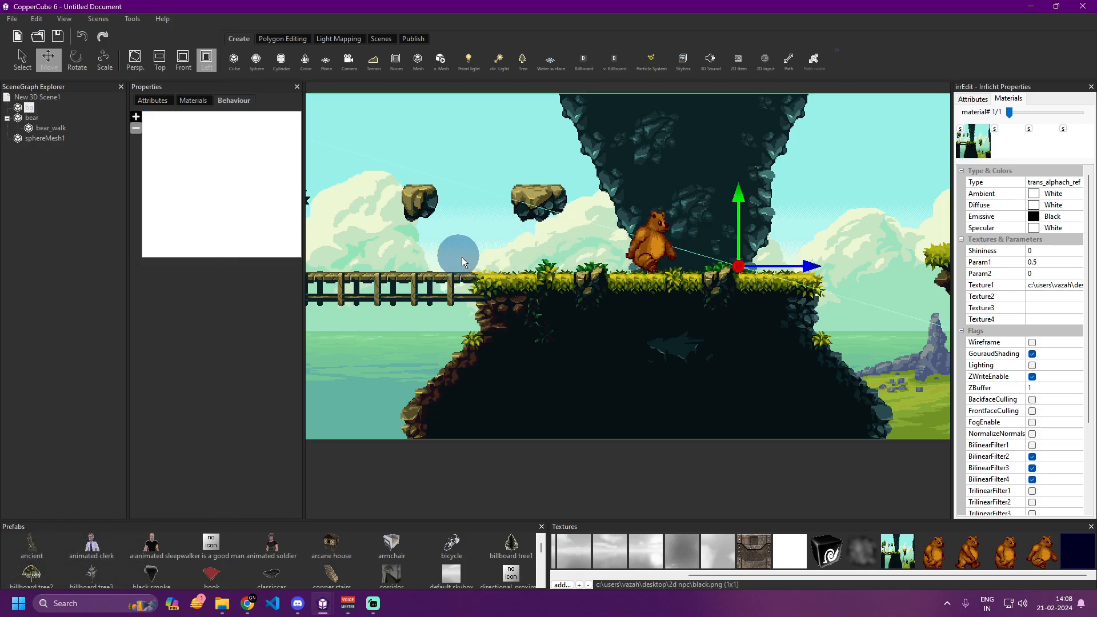
pyautogui.click(809, 276)
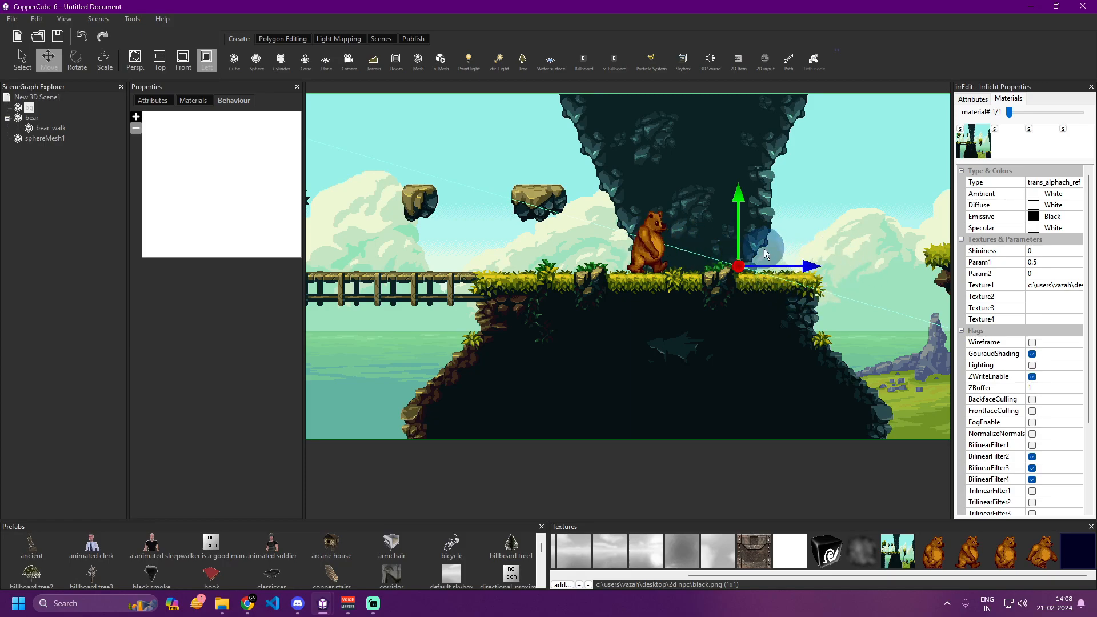
# Review the bear's 2D AI settings from AI_Chase and the roaming limits through AI_decay_delay to the action events.
pyautogui.click(31, 119)
pyautogui.click(163, 117)
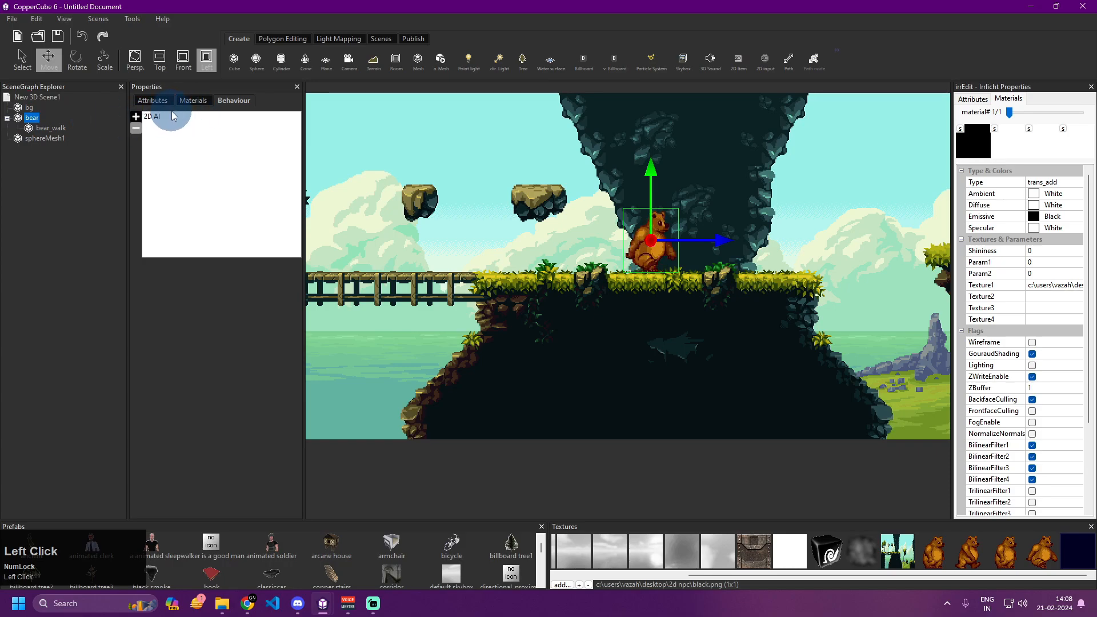
pyautogui.scroll(-1, 220, 391)
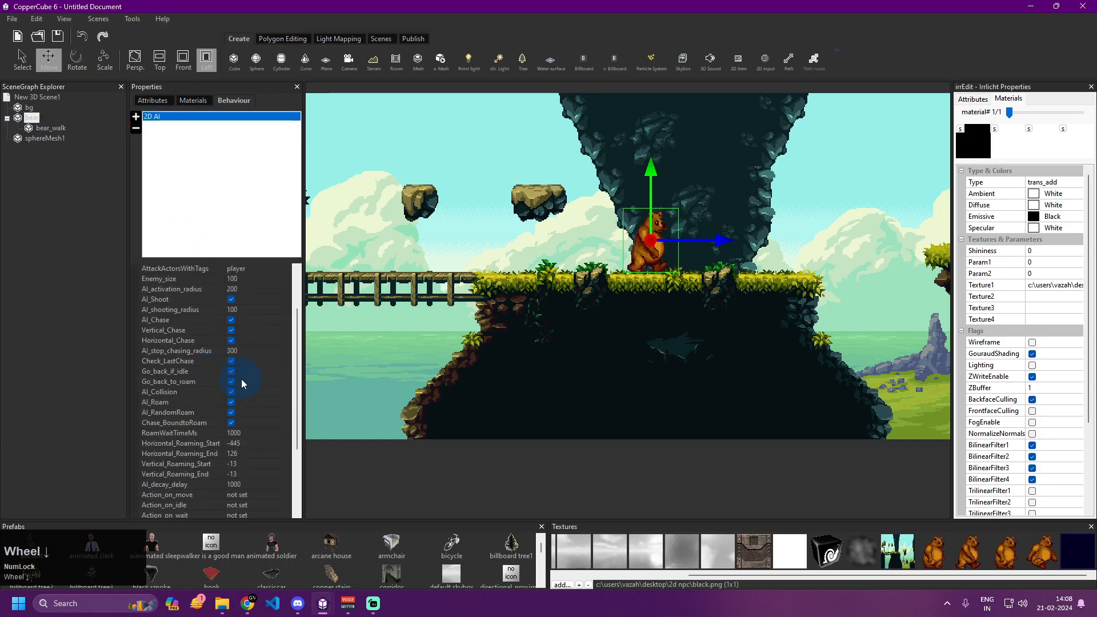
pyautogui.scroll(-3, 194, 394)
pyautogui.scroll(-1, 196, 357)
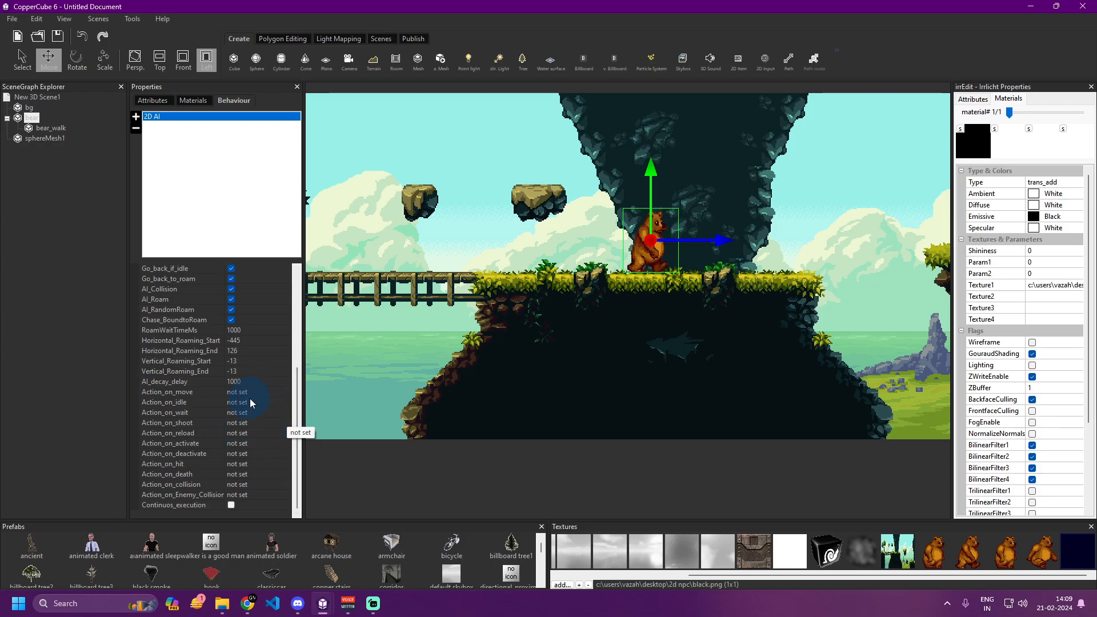
pyautogui.scroll(-1, 249, 399)
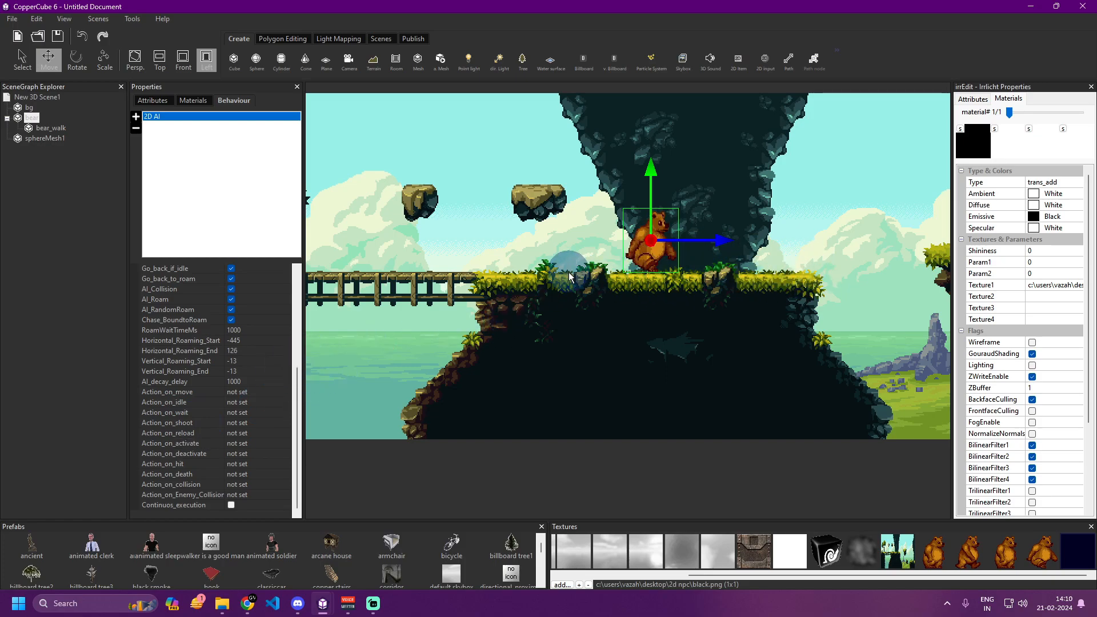
# Inspect the edge of the bear's ledge, and examine its Chase_BoundtoRoam, RoamWaitTimeMs, action event and Continuos_execution settings.
pyautogui.click(481, 271)
pyautogui.click(637, 259)
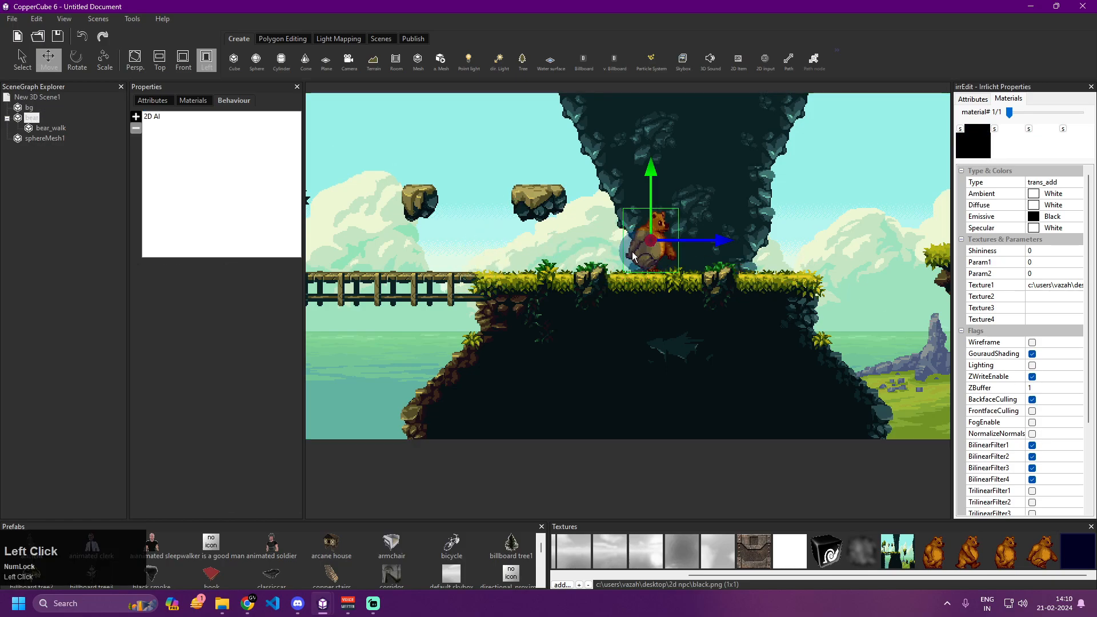
pyautogui.click(152, 116)
pyautogui.scroll(-1, 192, 324)
pyautogui.scroll(-2, 211, 394)
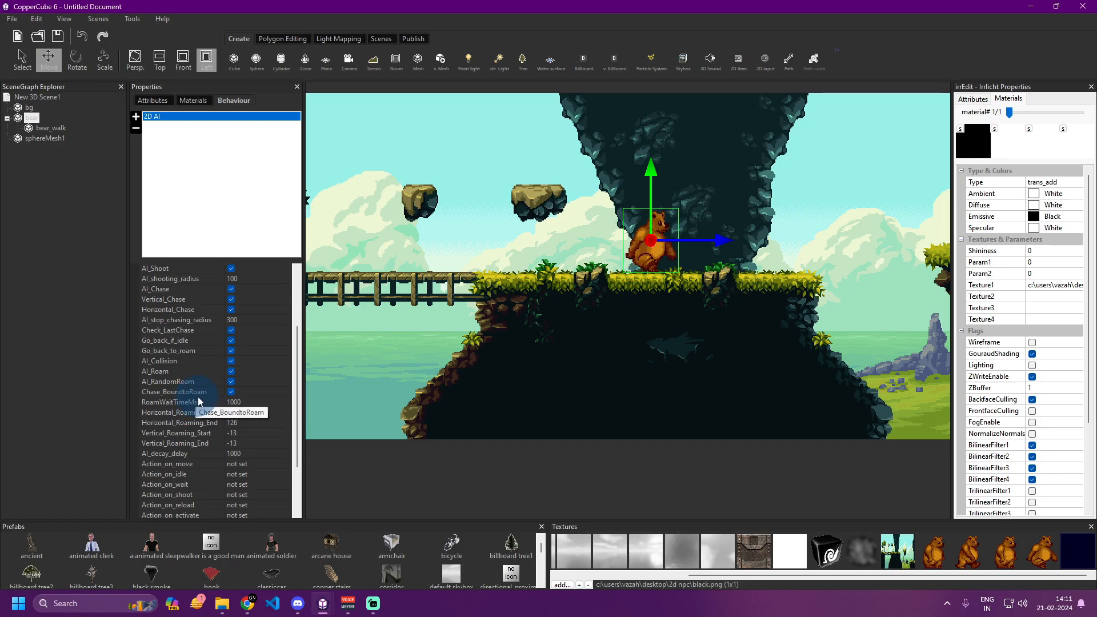
pyautogui.scroll(-2, 220, 483)
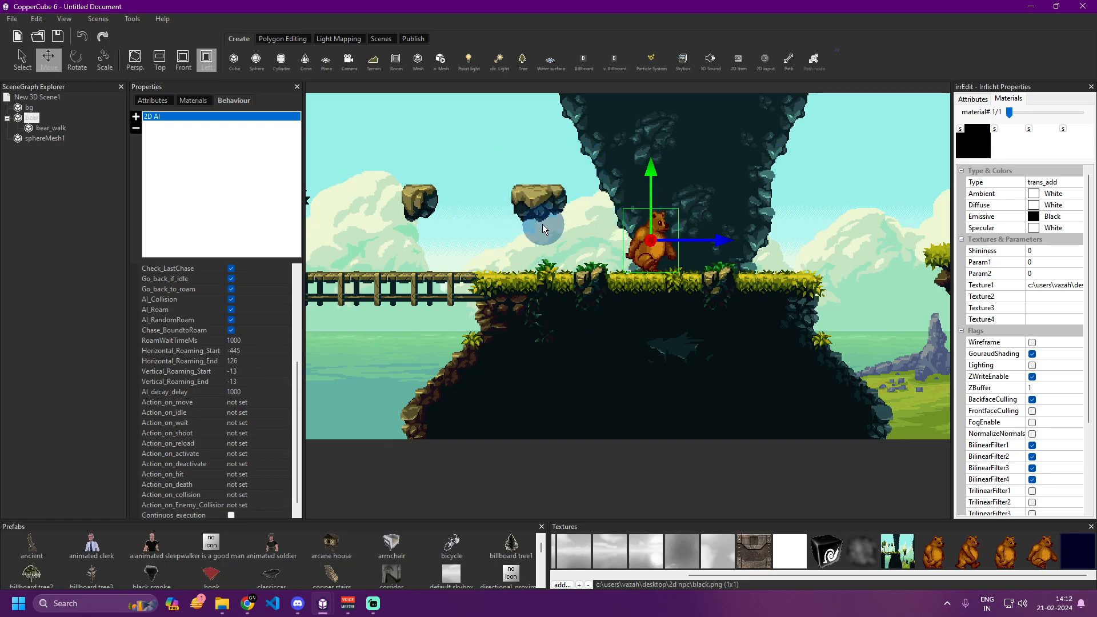
pyautogui.scroll(-1, 276, 434)
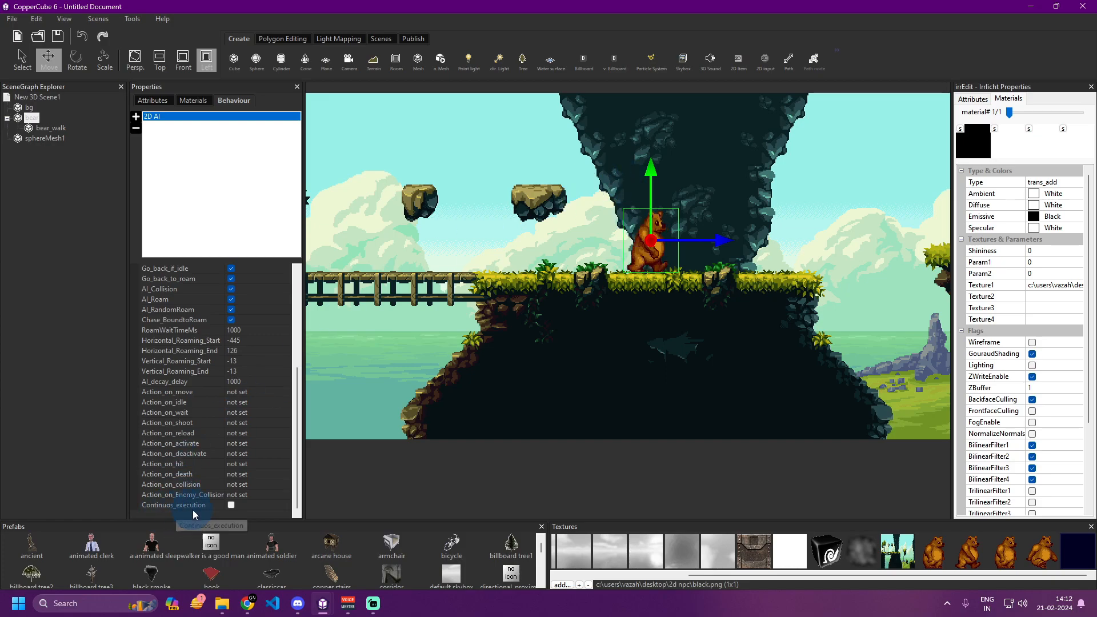
pyautogui.scroll(-1, 232, 504)
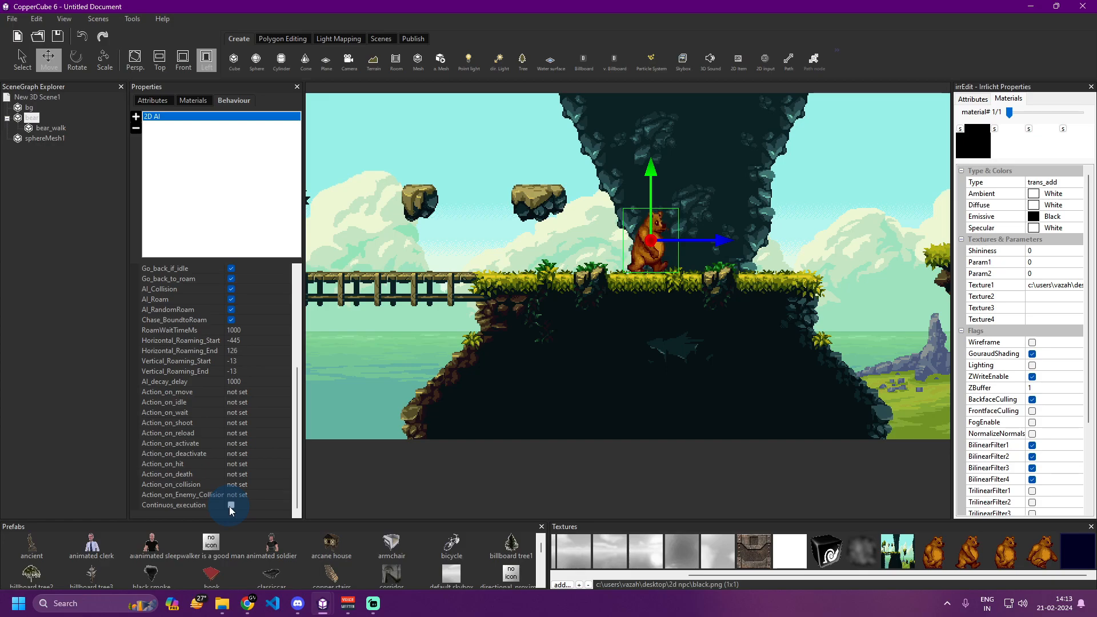
pyautogui.scroll(5, 204, 451)
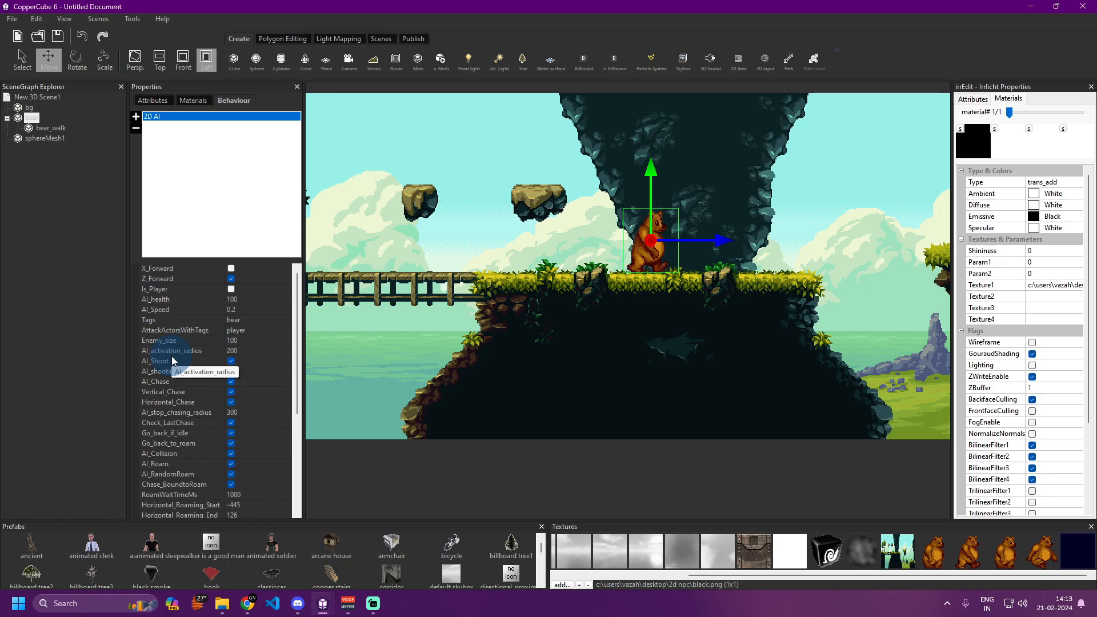
# Test the scene as a Windows application, back the view away to watch the bear roam, and close the test.
pyautogui.click(101, 22)
pyautogui.click(135, 21)
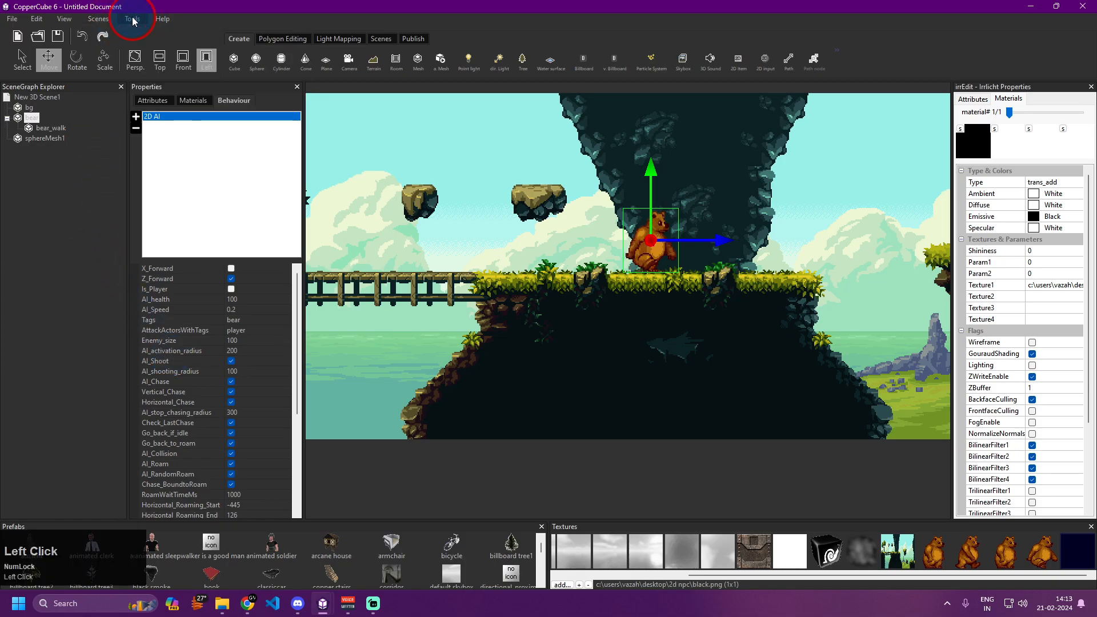
pyautogui.click(138, 22)
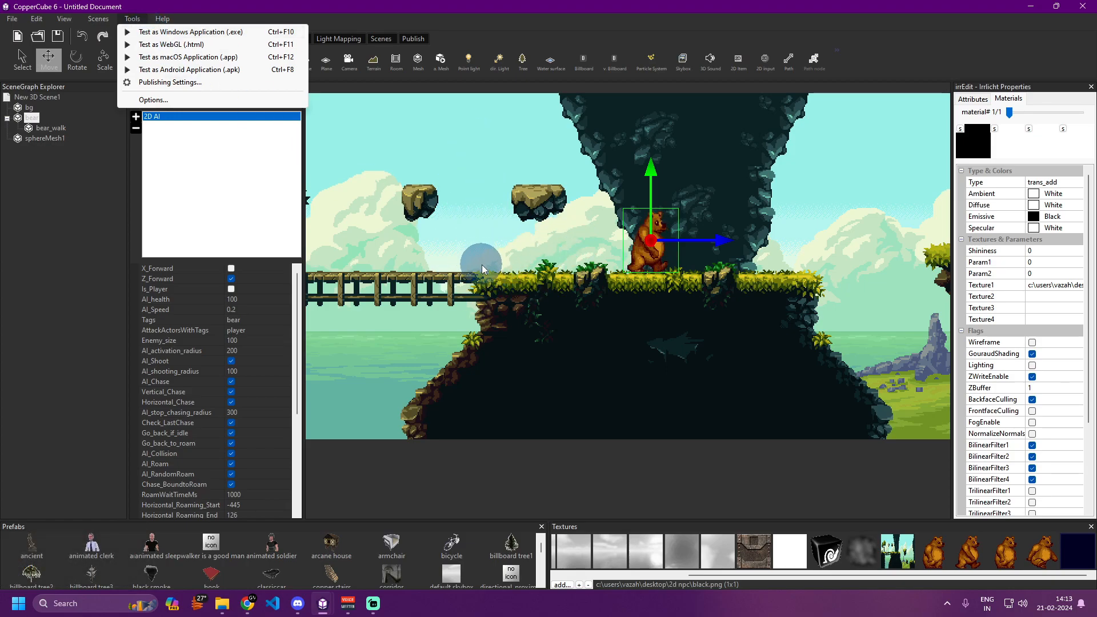
pyautogui.click(190, 33)
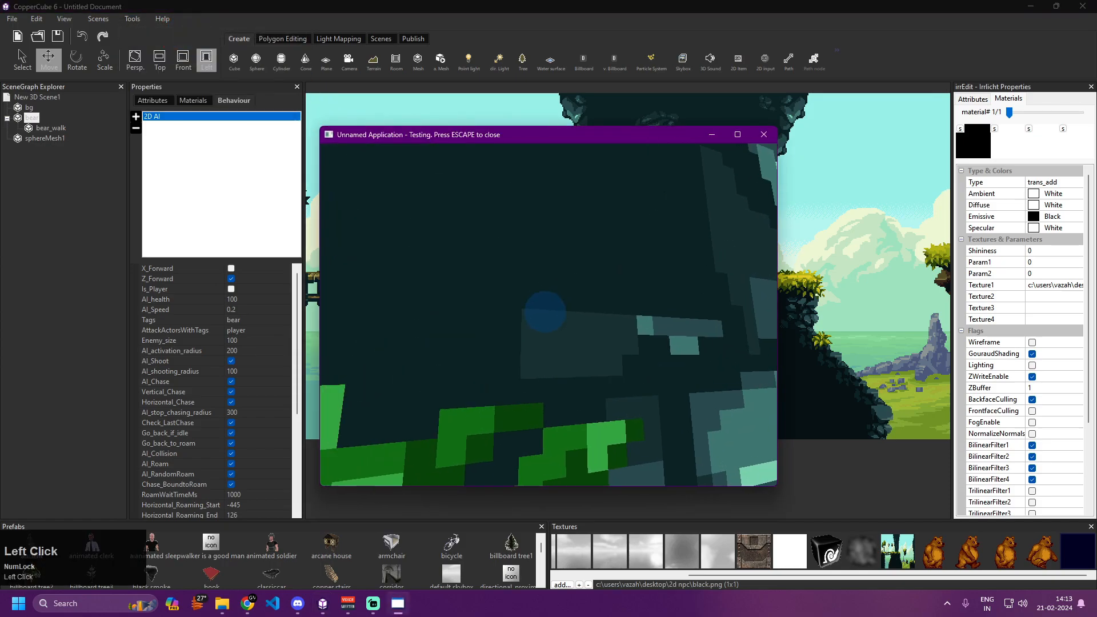
pyautogui.press('s')
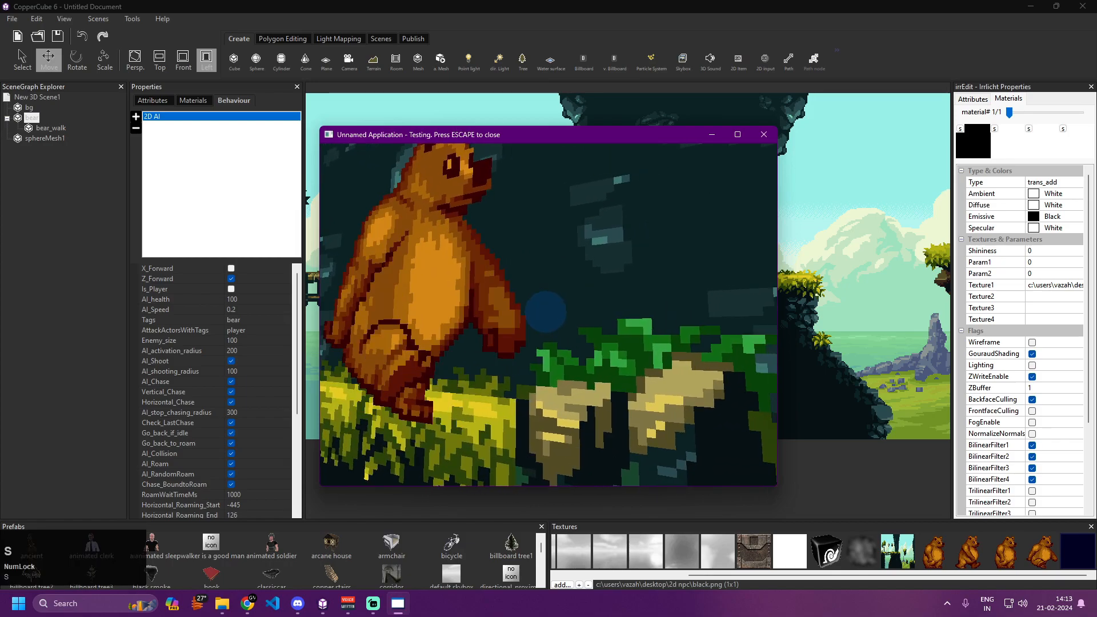
pyautogui.press('s')
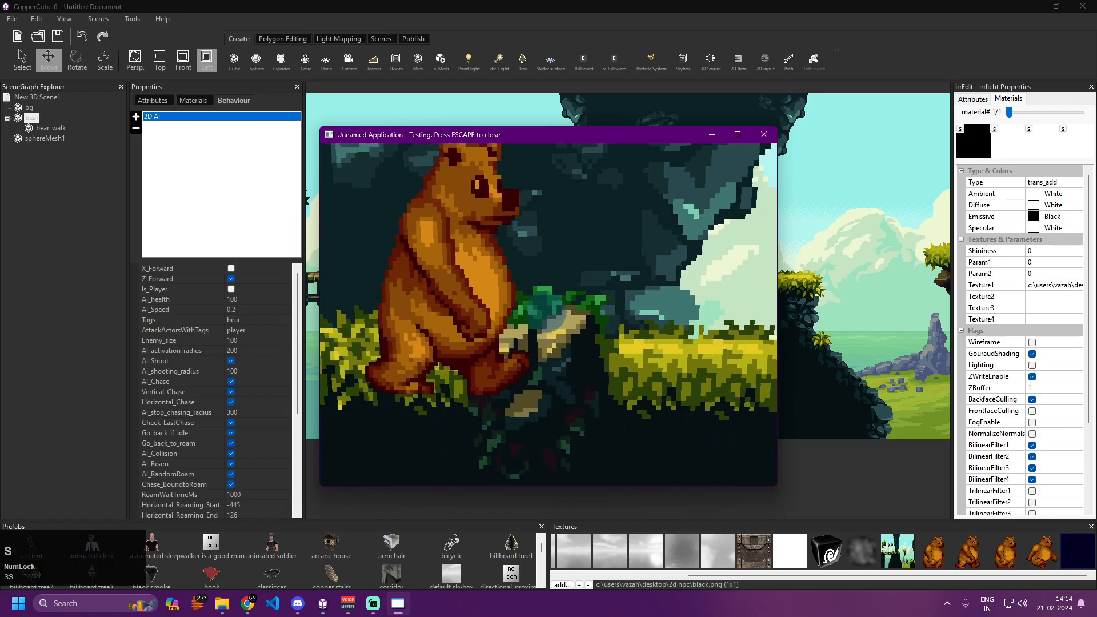
pyautogui.press('s')
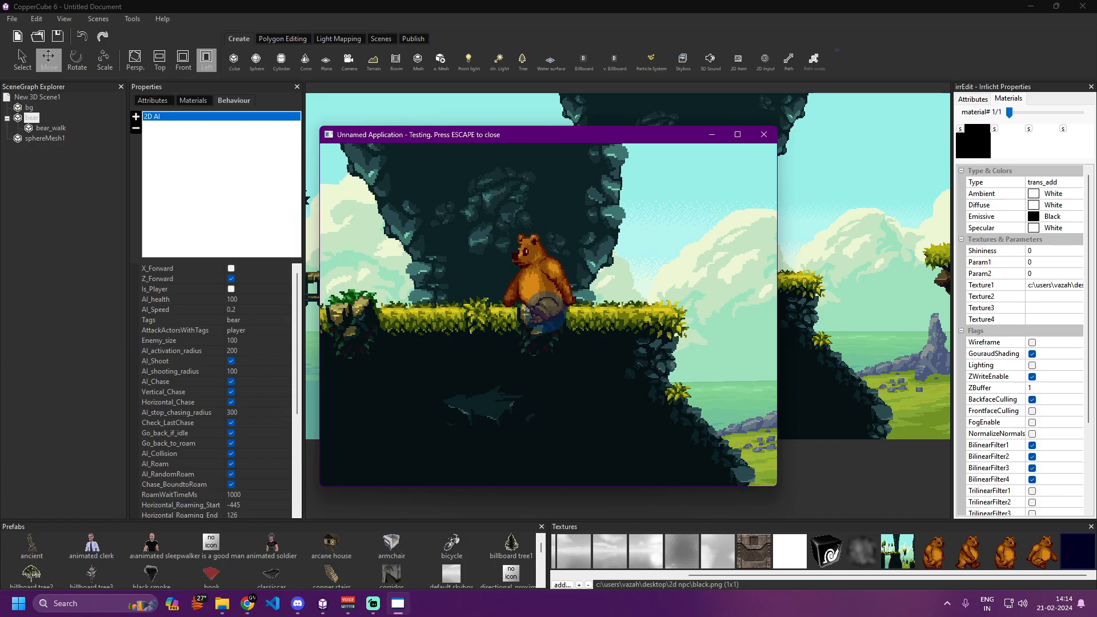
pyautogui.press('Escape')
# Add a Simple Camera to the scene as the first active camera.
pyautogui.moveTo(522, 262); pyautogui.dragTo(556, 152, button='right')
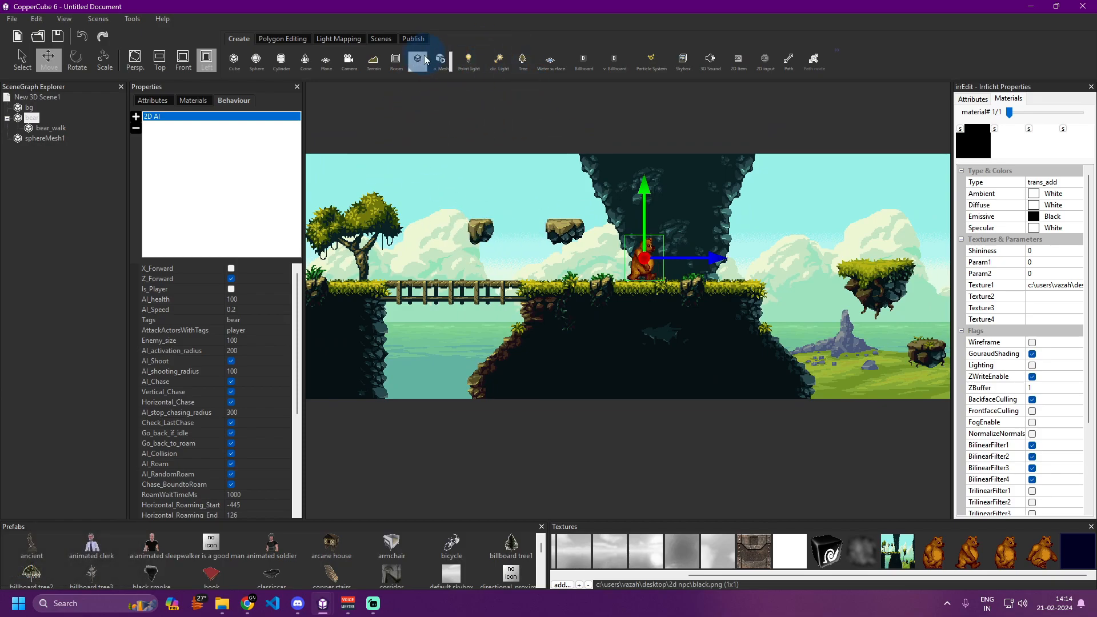
pyautogui.click(349, 63)
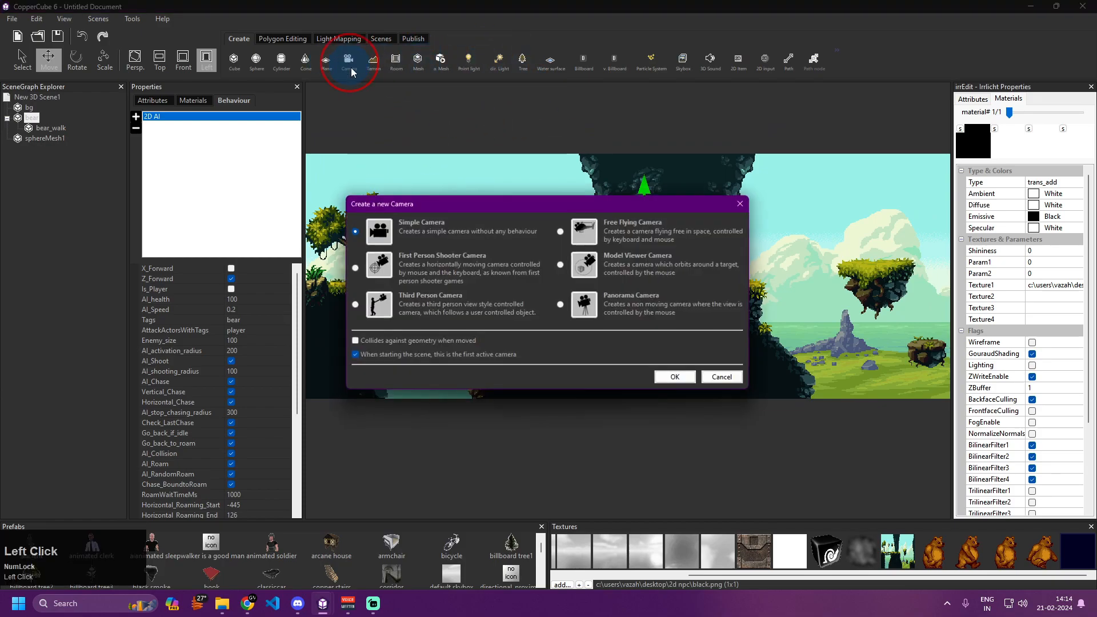
pyautogui.click(680, 381)
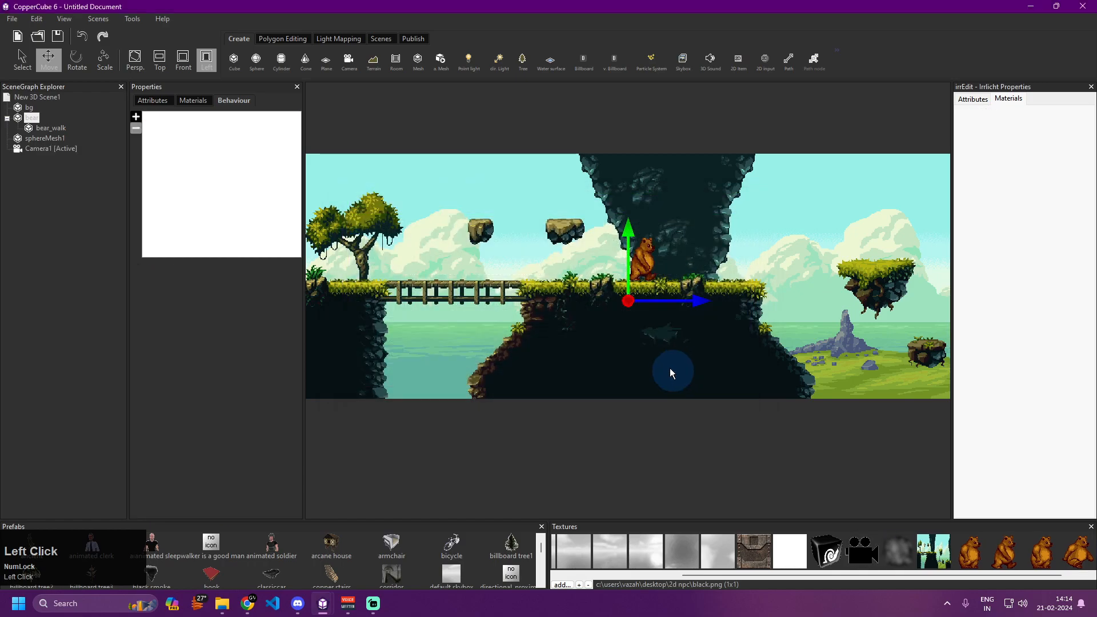
# In the perspective view, move the new camera away from the background along the X axis.
pyautogui.click(131, 62)
pyautogui.moveTo(566, 252); pyautogui.dragTo(617, 390, button='right')
pyautogui.moveTo(713, 372); pyautogui.dragTo(698, 356)
pyautogui.moveTo(842, 466); pyautogui.dragTo(708, 455)
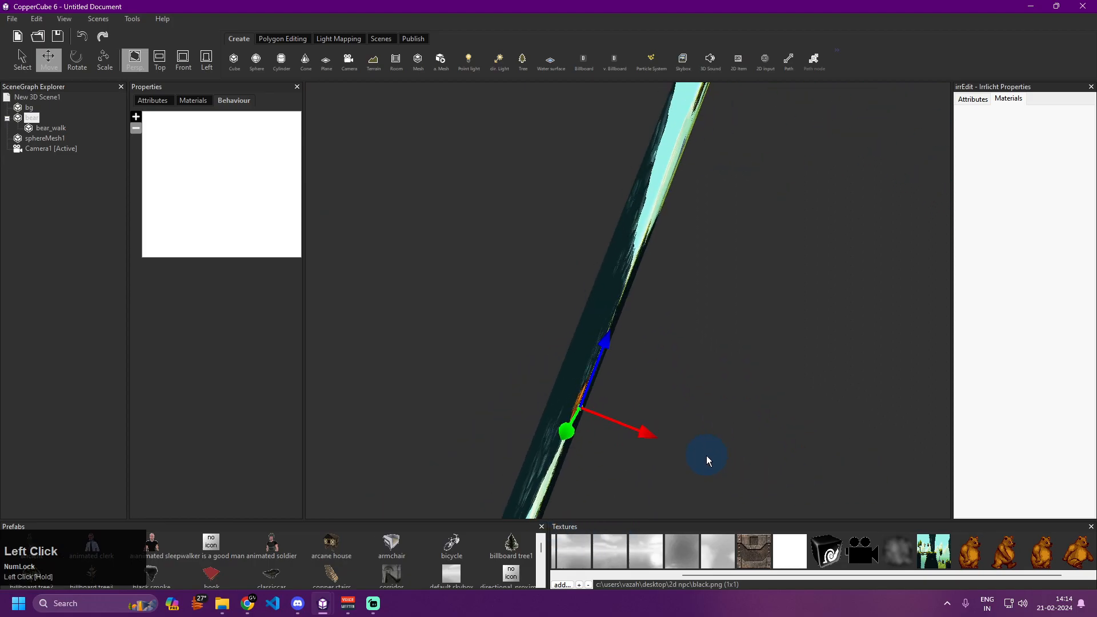
pyautogui.moveTo(648, 432); pyautogui.dragTo(726, 445)
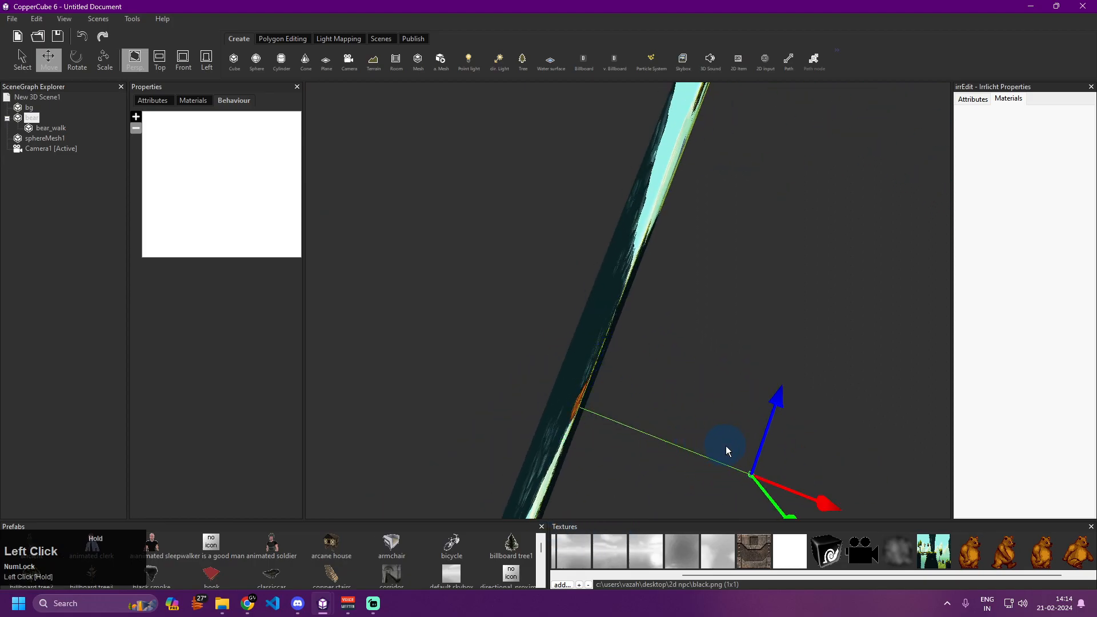
# Test the scene through the new camera, watch the bear roam along its ledge, and close the test.
pyautogui.hotkey('ctrl', 'F10')
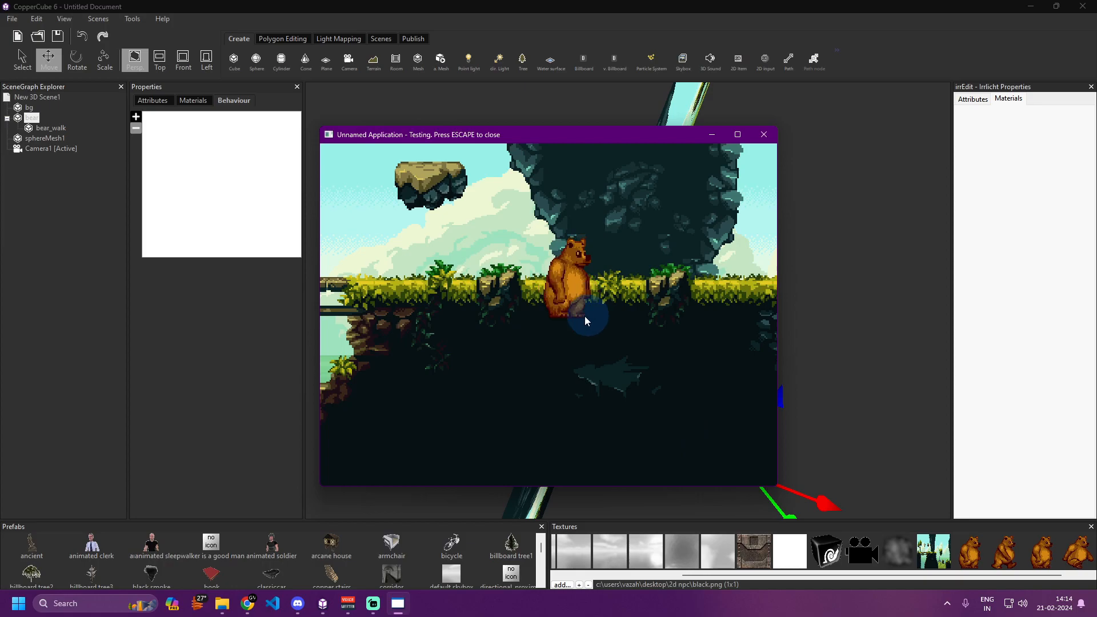
pyautogui.press('s')
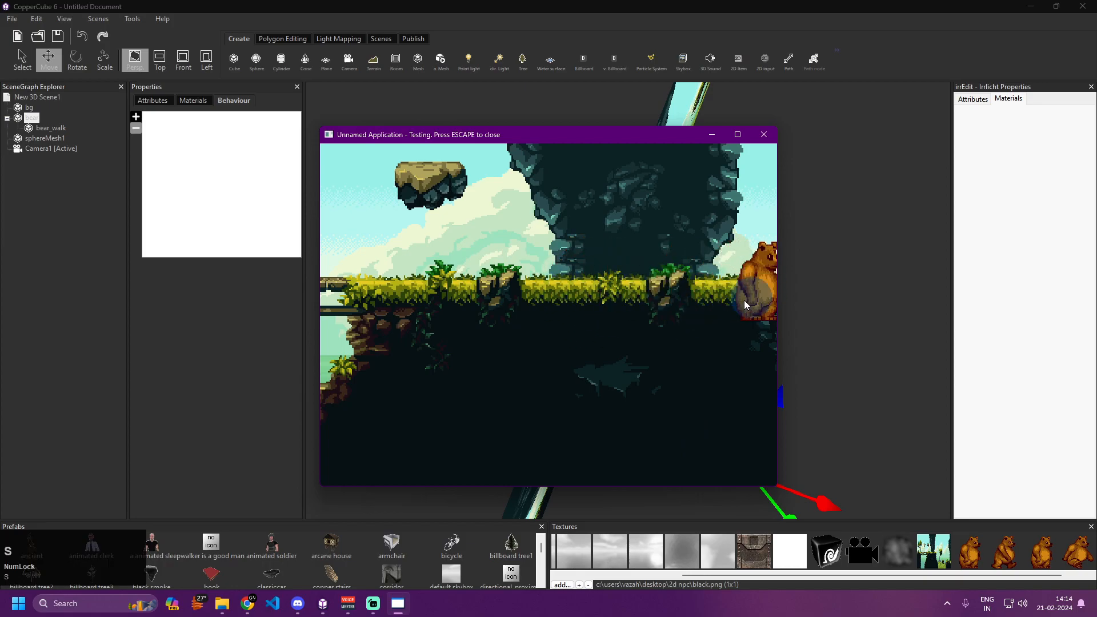
pyautogui.rightClick(715, 422)
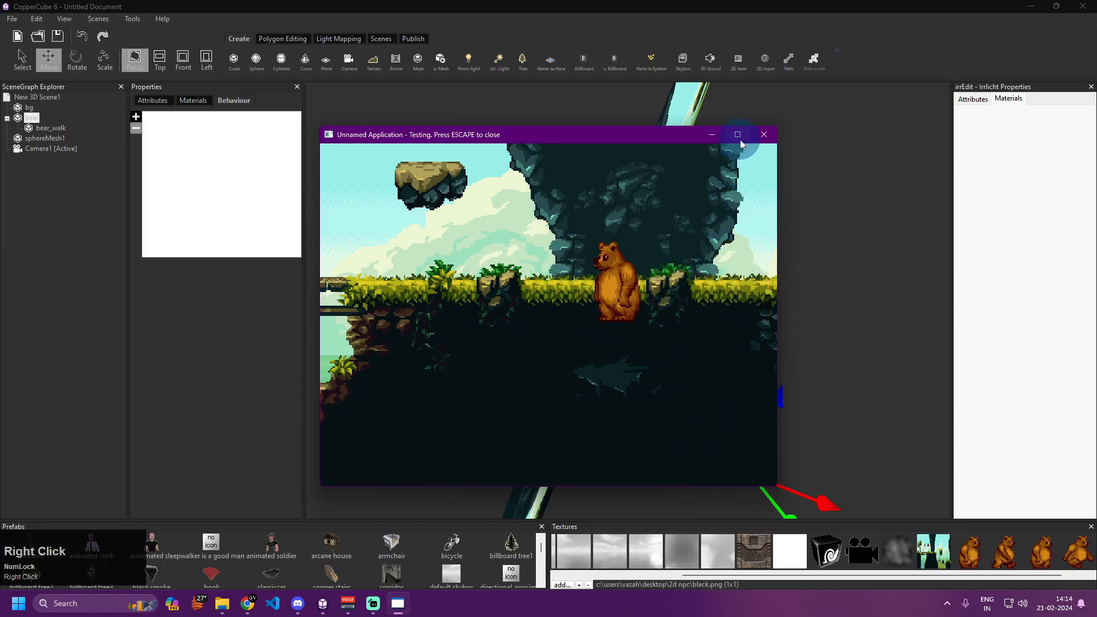
pyautogui.click(768, 136)
# Move the camera farther from the background along the X axis and test the wider framing of the scene.
pyautogui.moveTo(589, 277); pyautogui.dragTo(790, 472, button='right')
pyautogui.moveTo(766, 427); pyautogui.dragTo(845, 442)
pyautogui.hotkey('ctrl', 'F10')
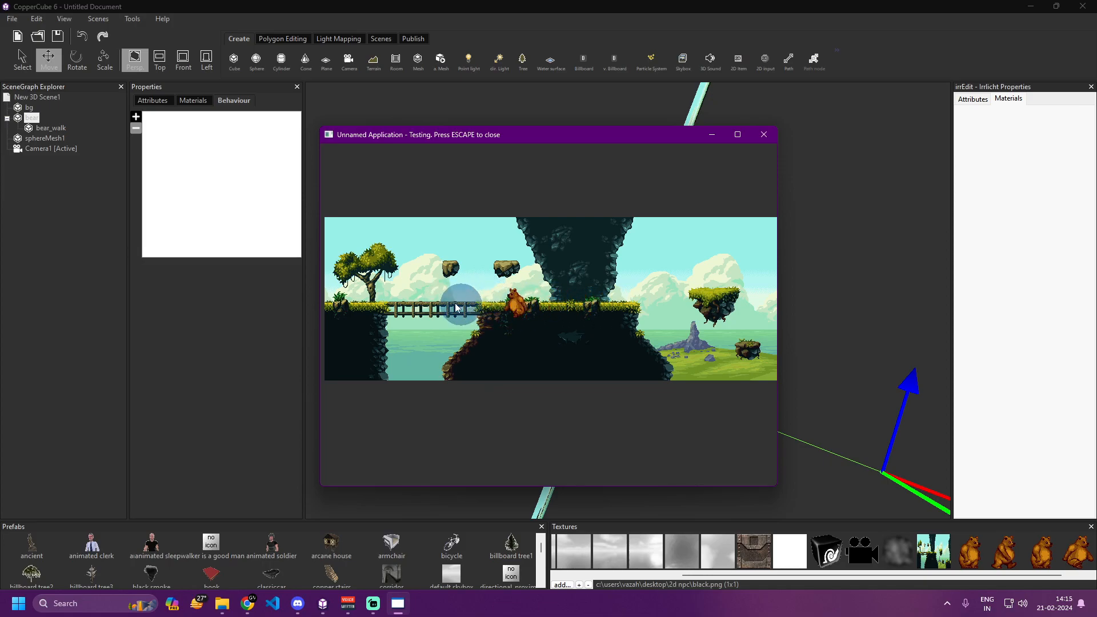
pyautogui.press('Escape')
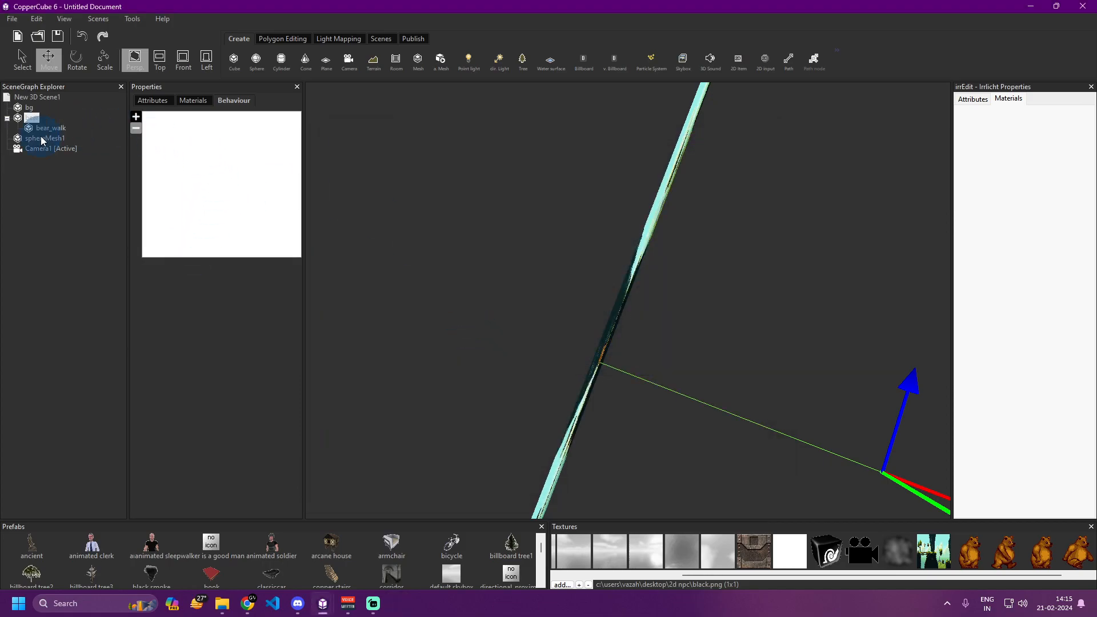
# Turn off AI_RandomRoam in the bear's 2D AI behaviour and test how it roams between the ledge's ends.
pyautogui.click(43, 129)
pyautogui.click(32, 118)
pyautogui.click(151, 116)
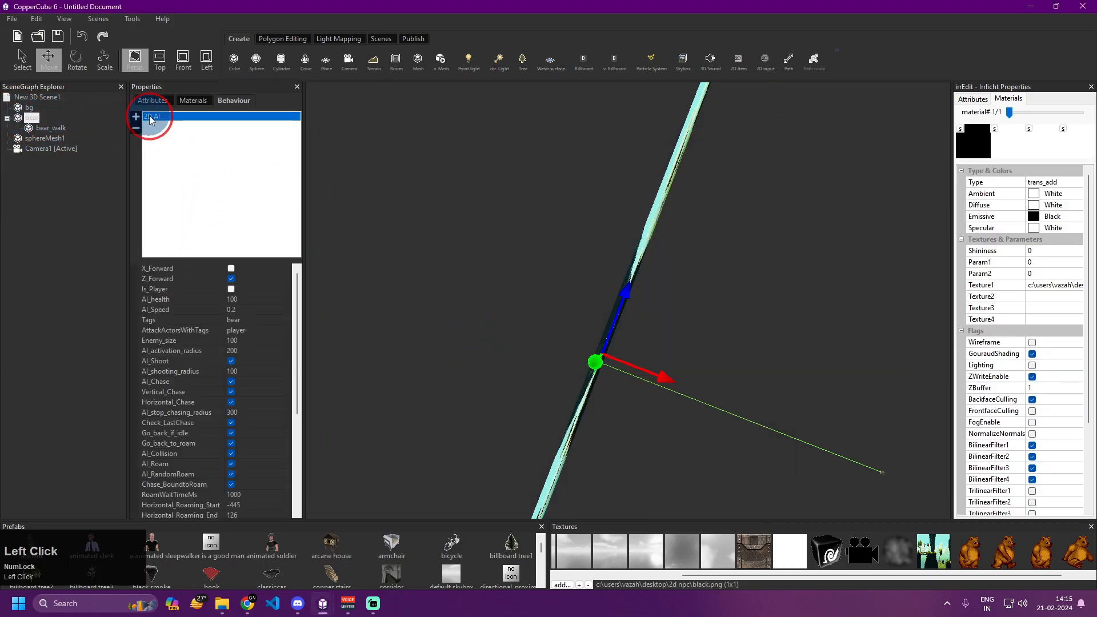
pyautogui.scroll(-2, 223, 343)
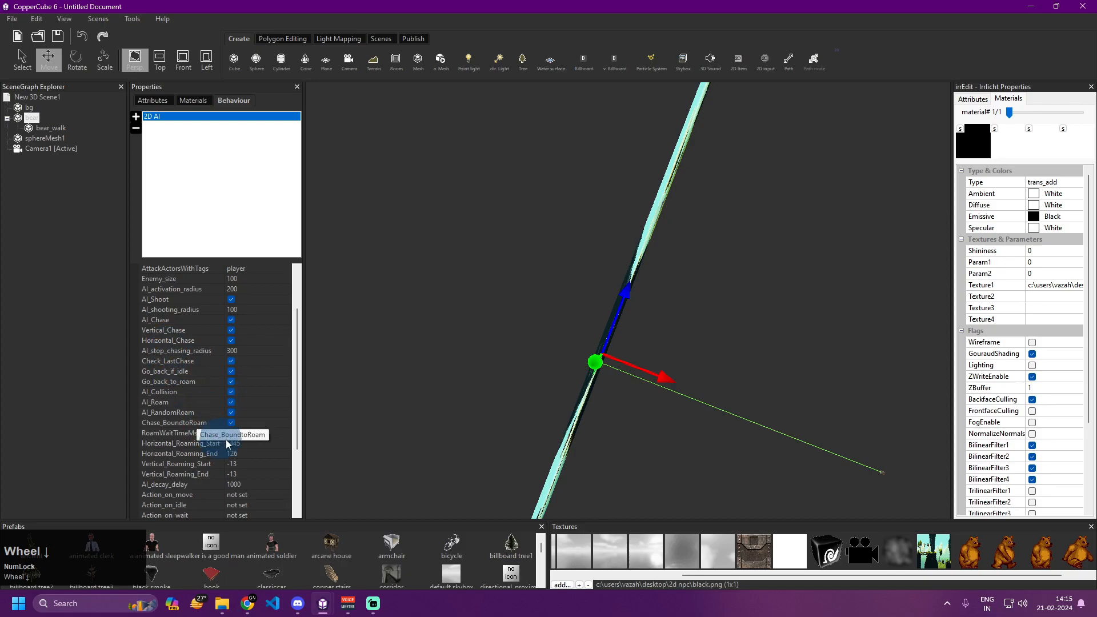
pyautogui.click(231, 412)
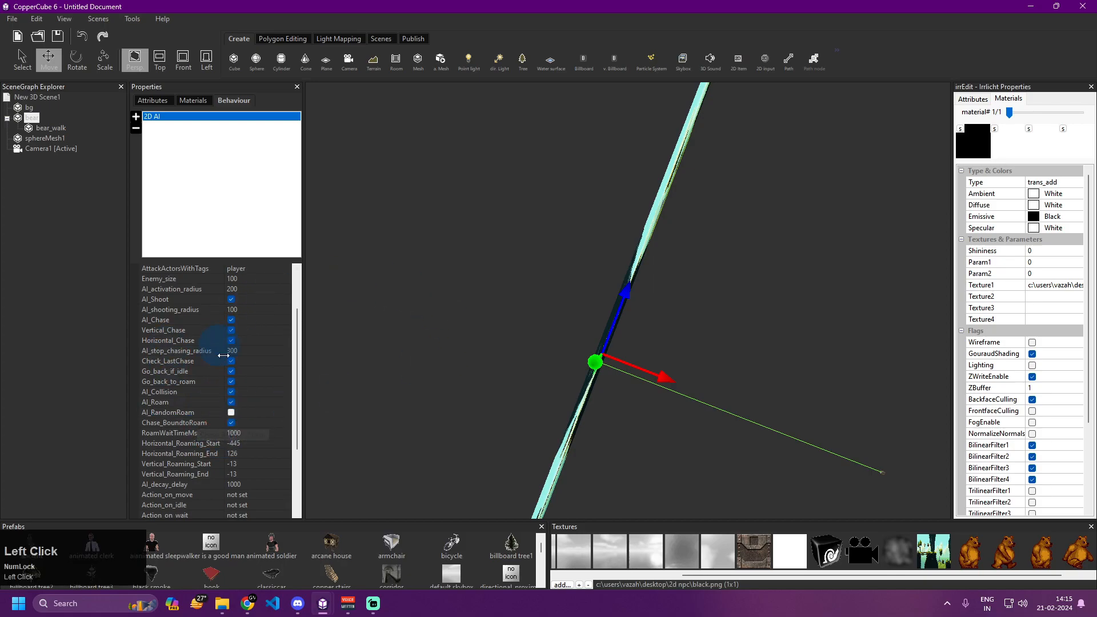
pyautogui.hotkey('ctrl', 'F10')
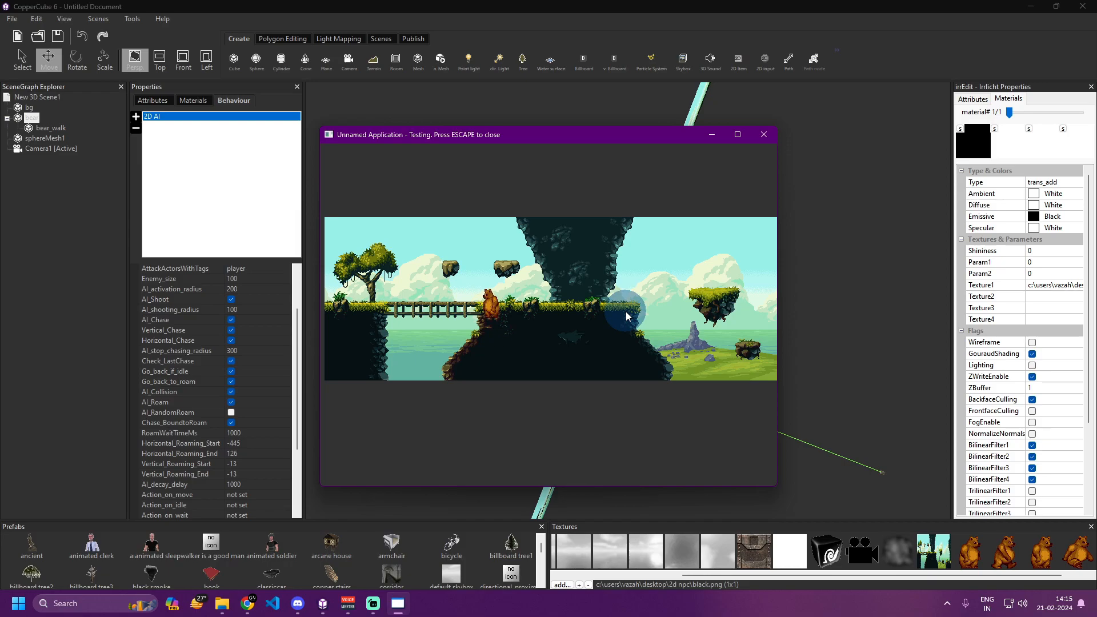
pyautogui.press('Escape')
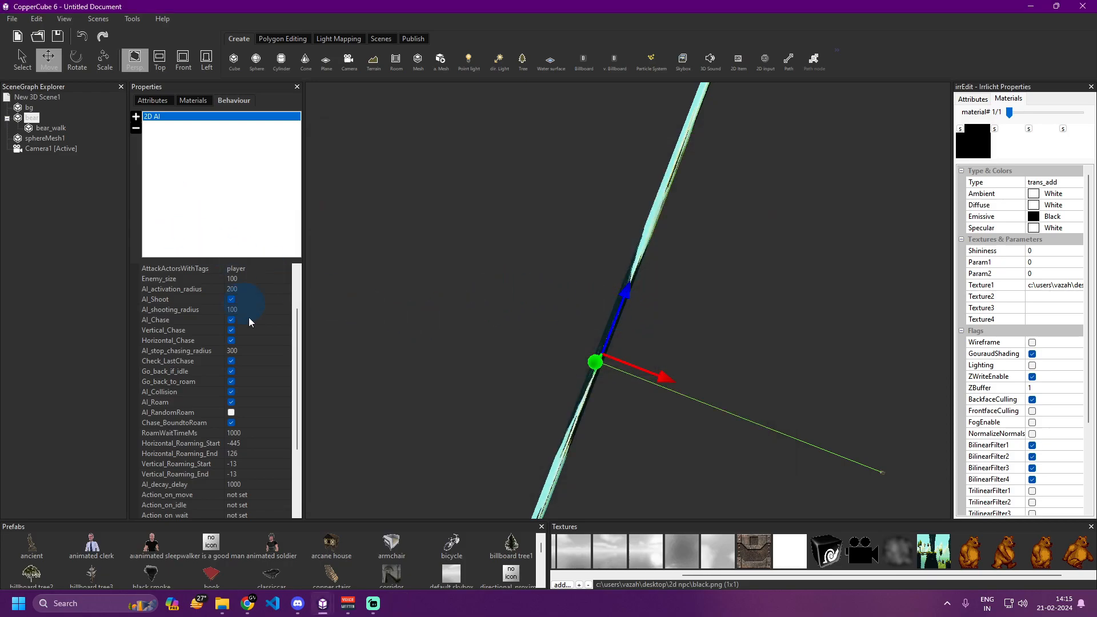
# Check sphereMesh1's position, set the bear's Vertical_Roaming_Start and Vertical_Roaming_End to -14, and test the roaming.
pyautogui.click(45, 138)
pyautogui.click(154, 100)
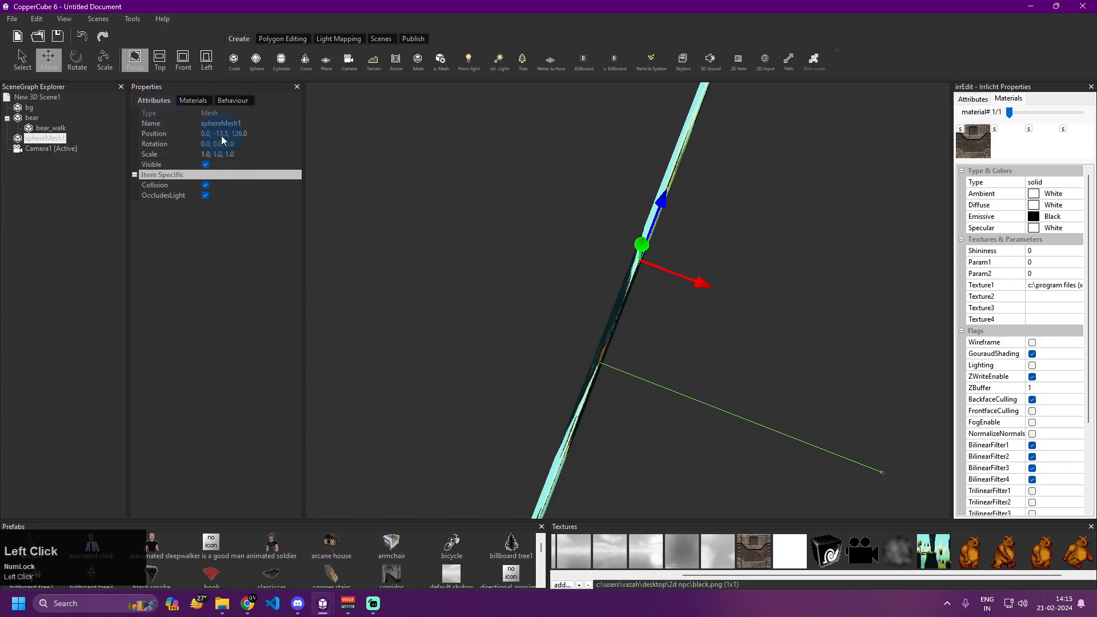
pyautogui.click(32, 118)
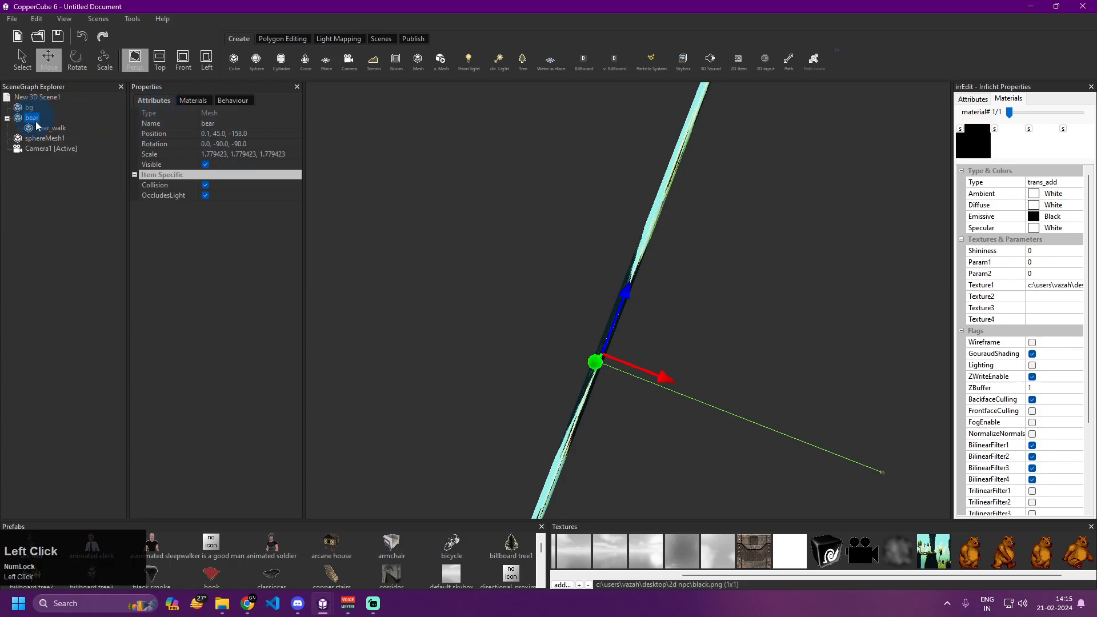
pyautogui.click(232, 100)
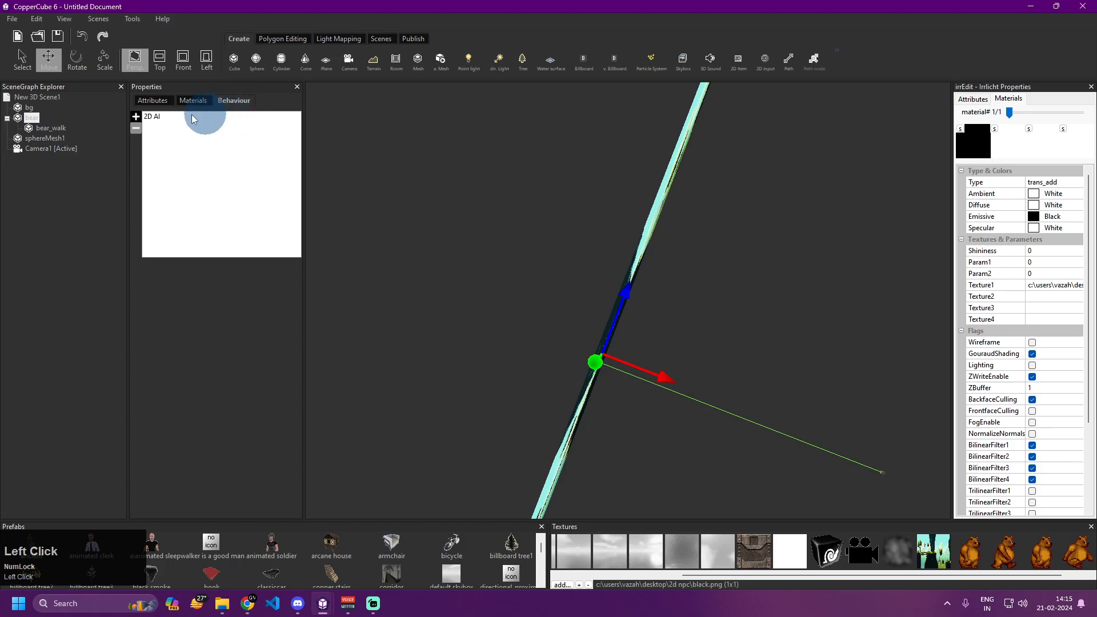
pyautogui.click(166, 117)
pyautogui.scroll(-2, 223, 336)
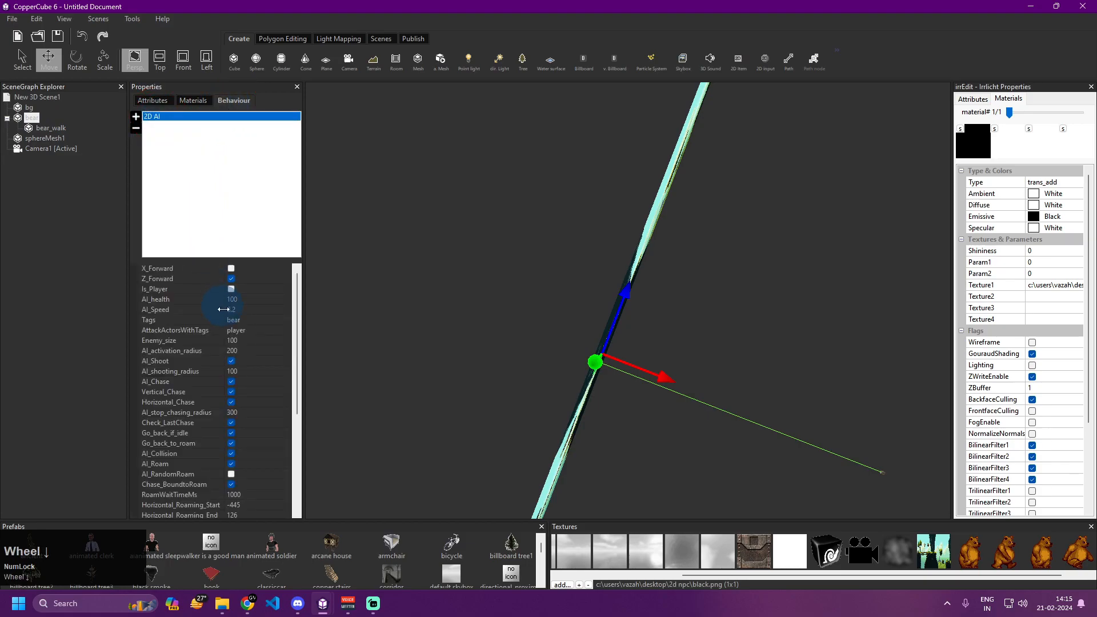
pyautogui.scroll(-1, 223, 337)
pyautogui.click(242, 362)
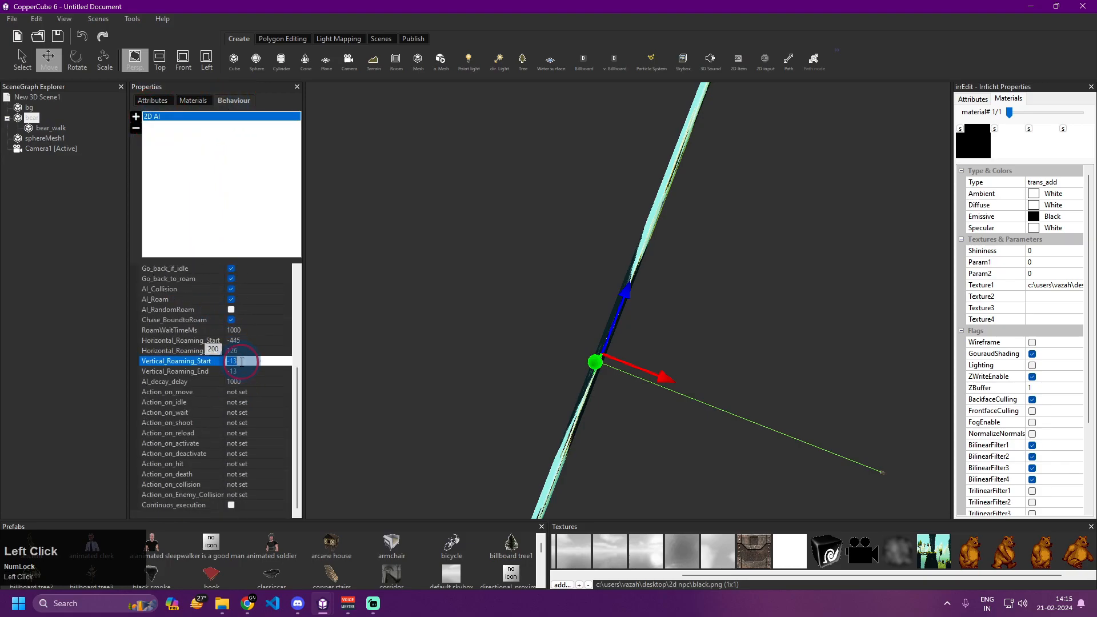
pyautogui.press('Right')
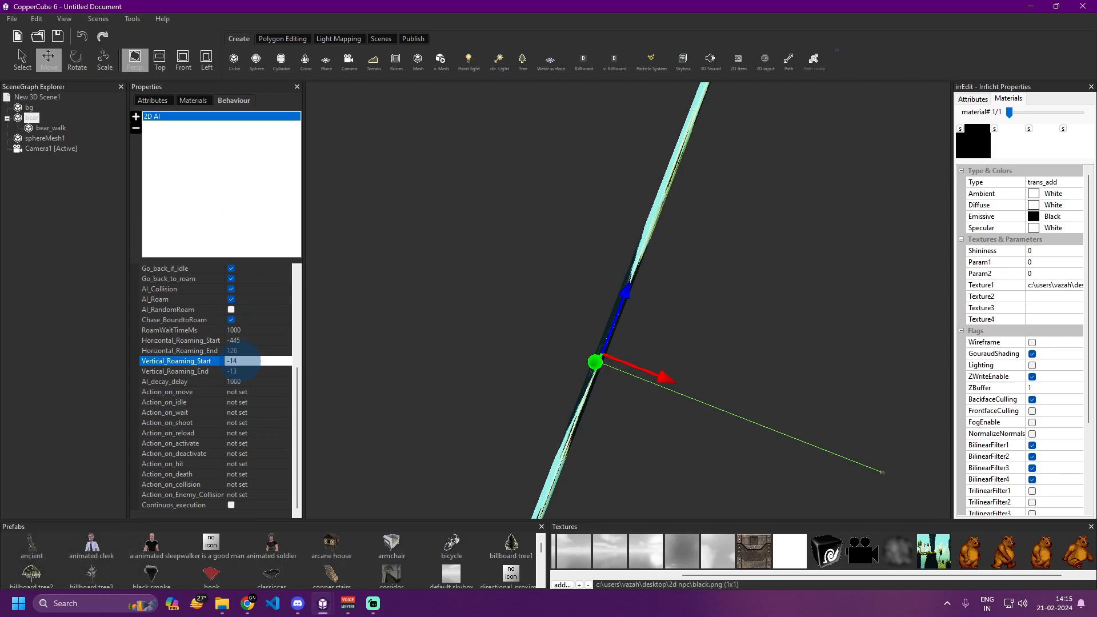
pyautogui.click(245, 371)
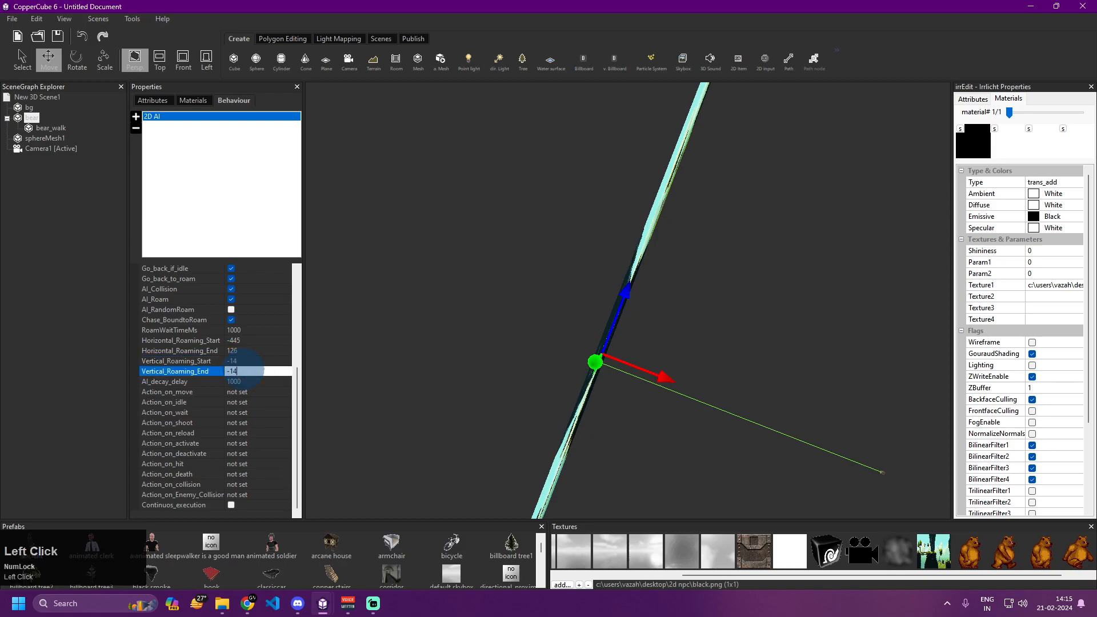
pyautogui.press('Return')
pyautogui.hotkey('ctrl', 'F10')
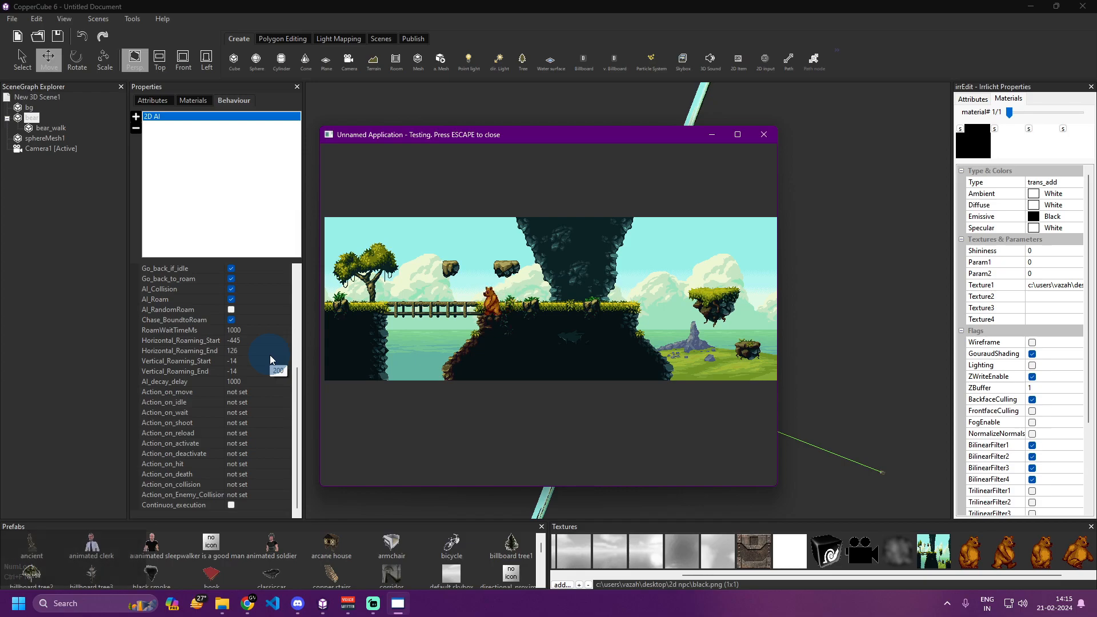
pyautogui.press('Escape')
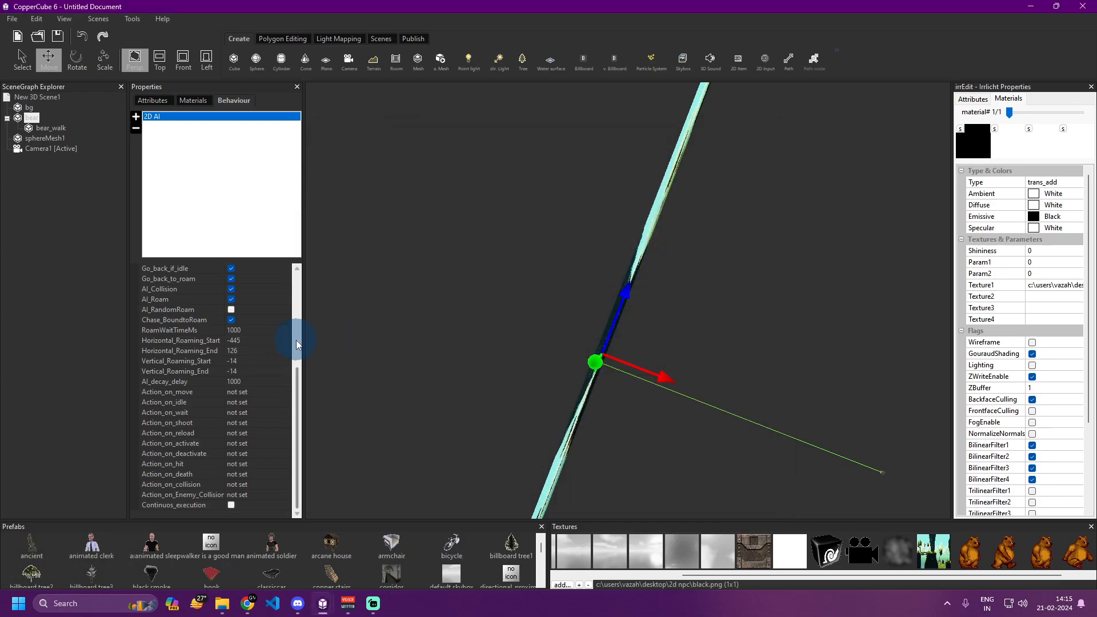
# Set the bear's Vertical_Roaming_Start and Vertical_Roaming_End to -24 and test how it roams the ledge.
pyautogui.click(244, 362)
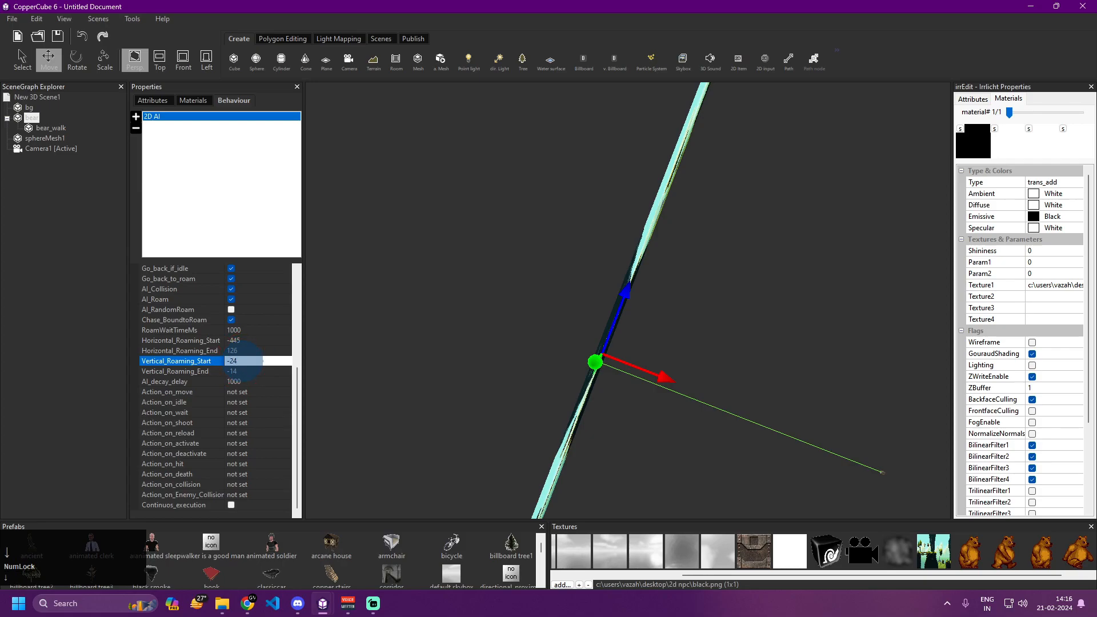
pyautogui.click(236, 372)
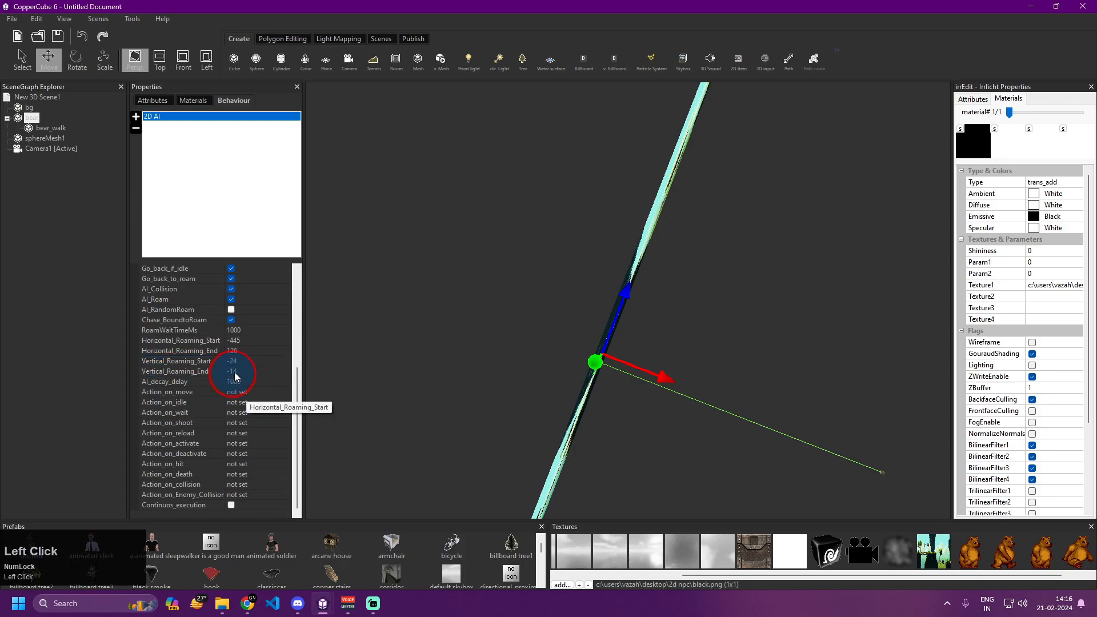
pyautogui.write('-24')
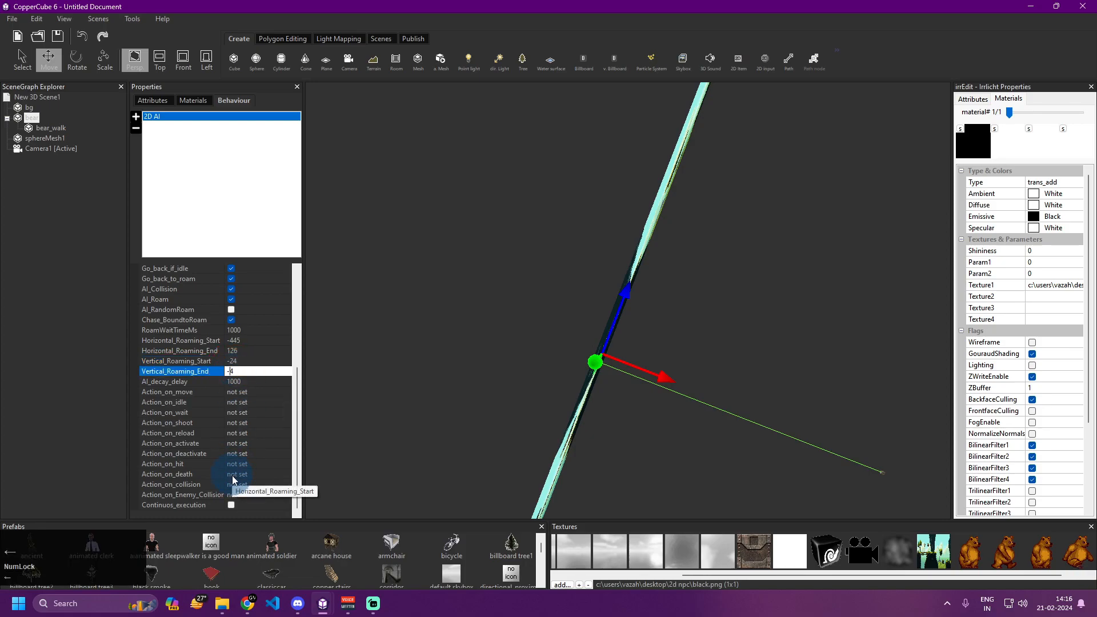
pyautogui.press('Return')
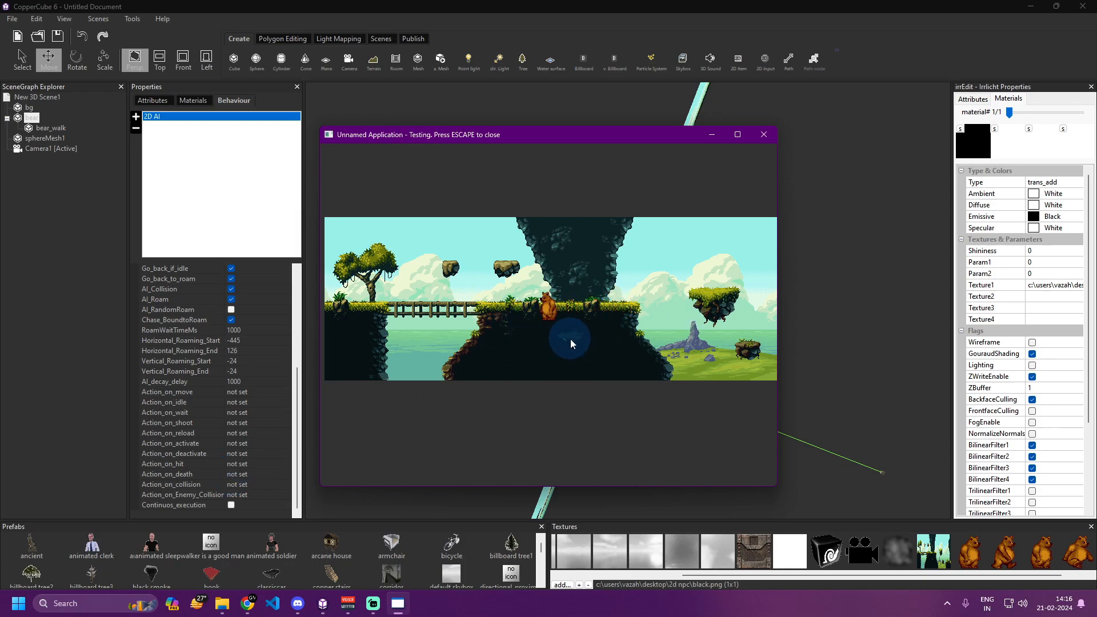
pyautogui.click(765, 135)
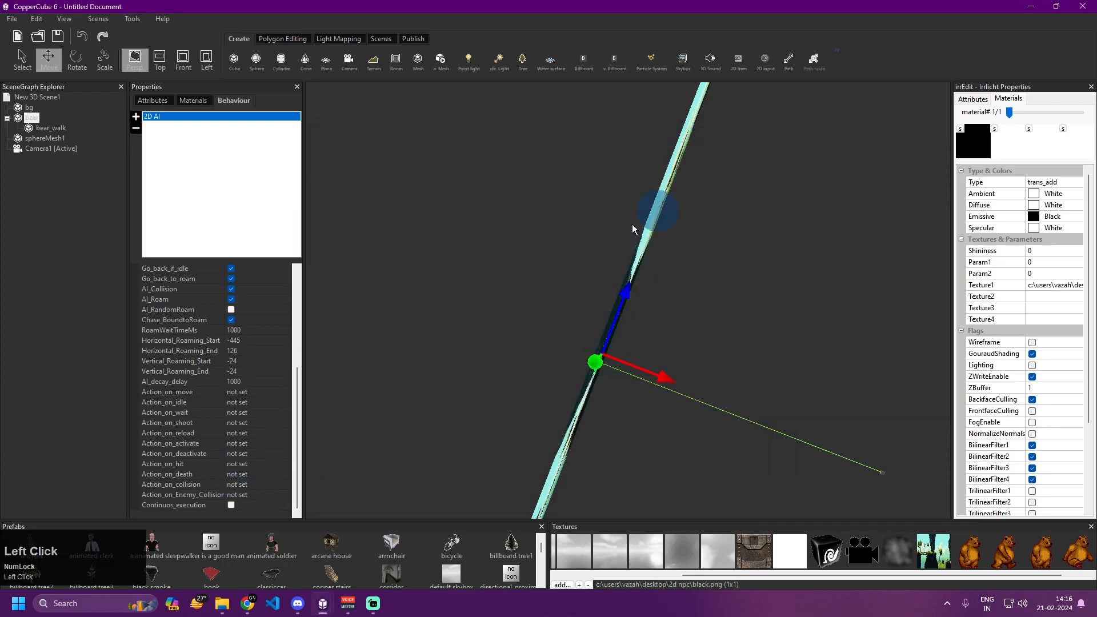
# Set the bear's Vertical_Roaming_Start and Vertical_Roaming_End to 10 and run a test of its roaming height.
pyautogui.moveTo(419, 396); pyautogui.dragTo(432, 399)
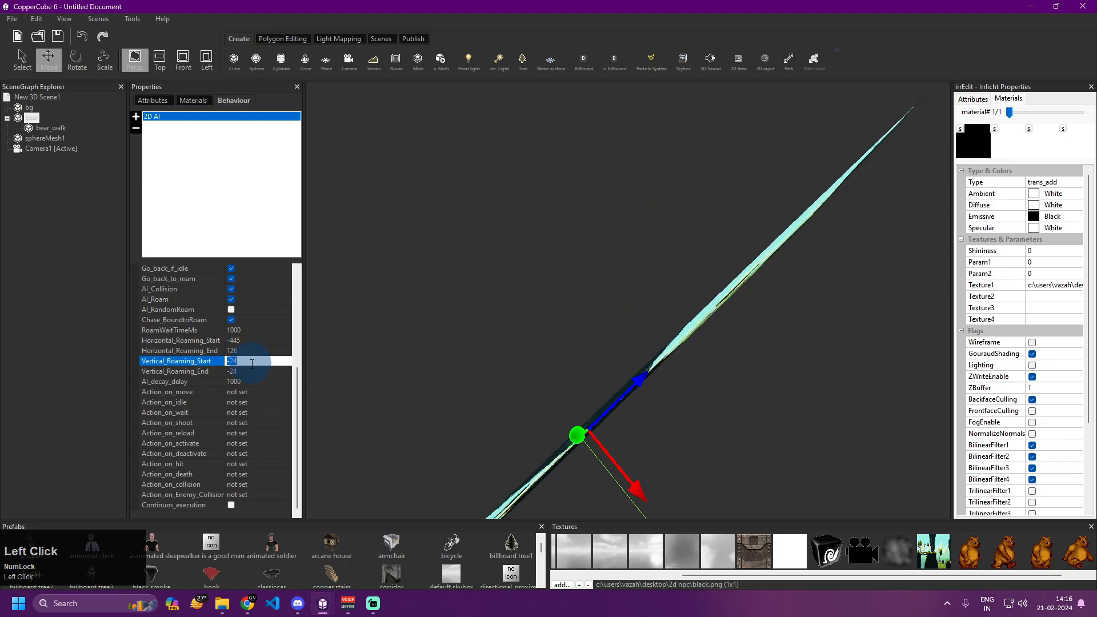
pyautogui.write('10')
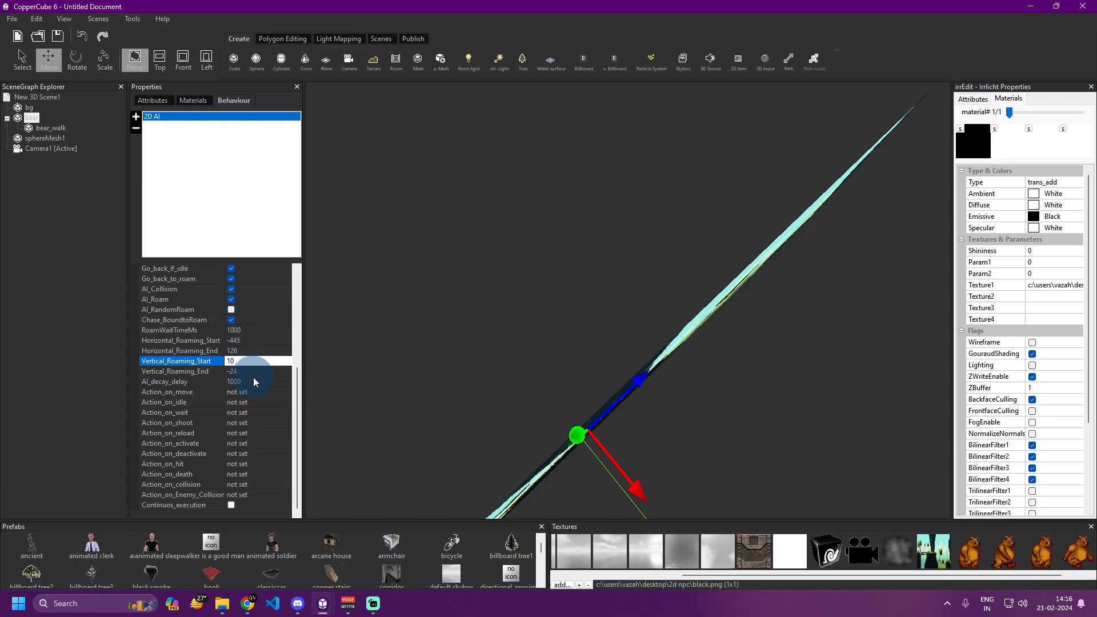
pyautogui.click(237, 371)
pyautogui.write('100')
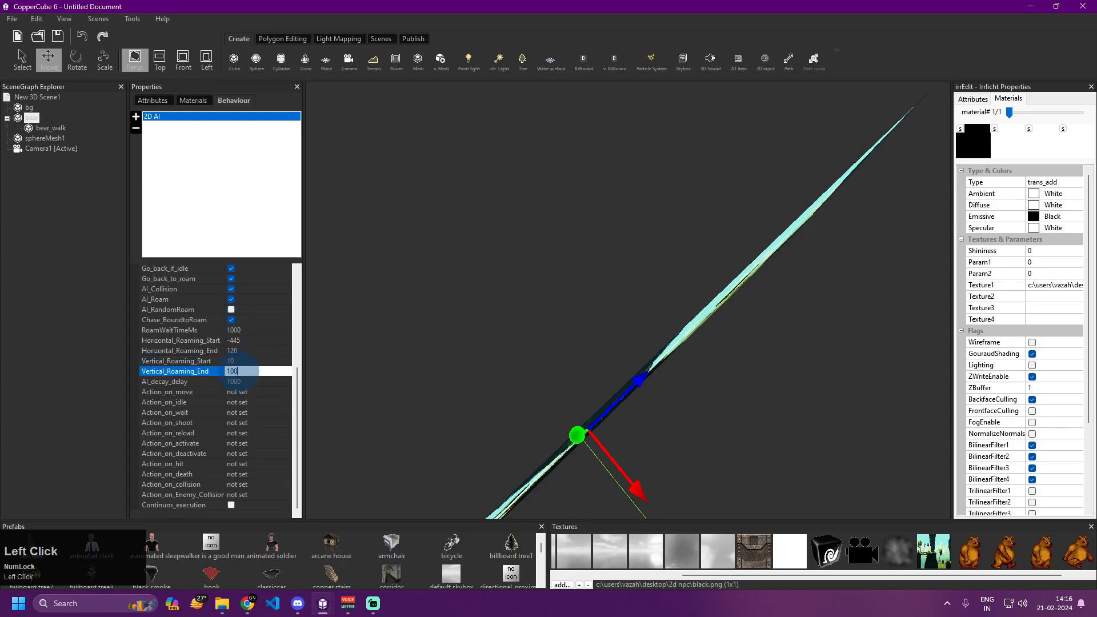
pyautogui.press('Return')
pyautogui.hotkey('ctrl', 'F10')
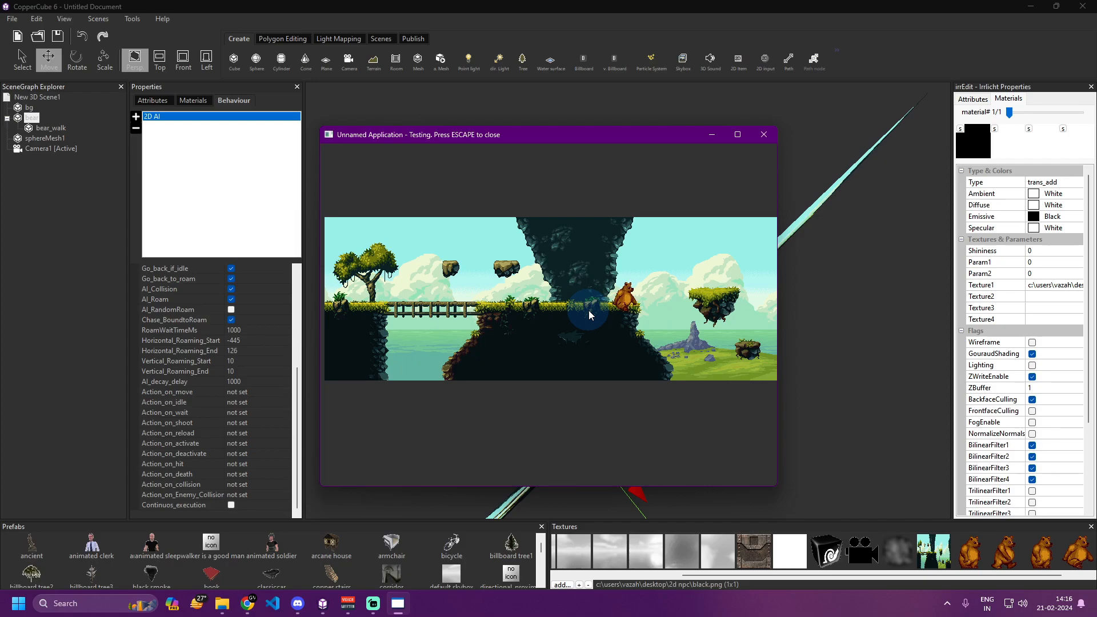
pyautogui.press('Escape')
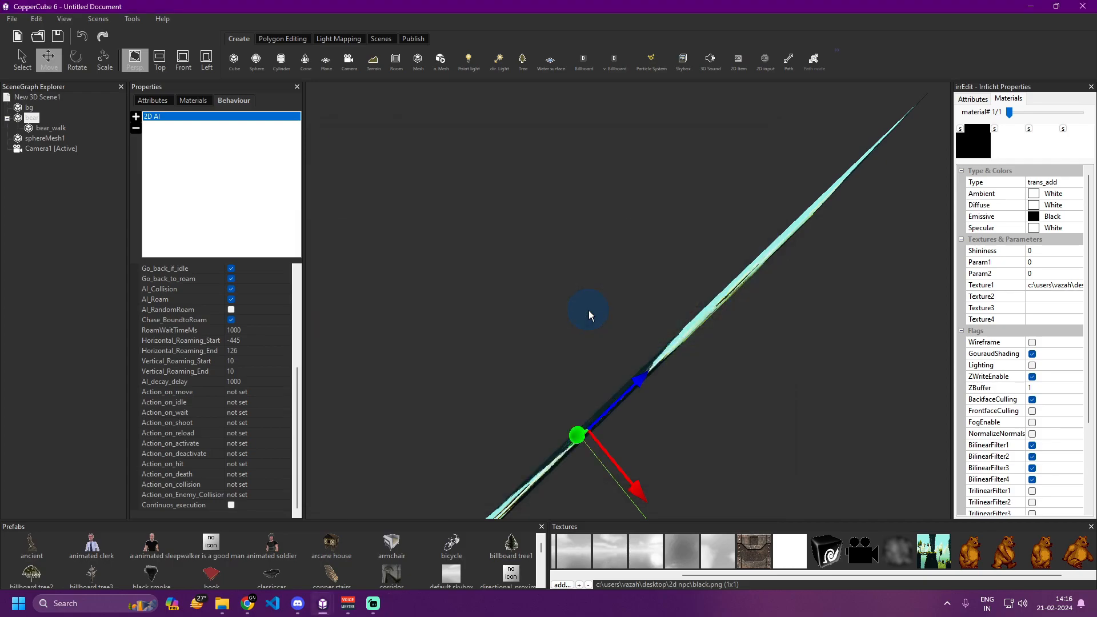
# In the left view, raise sphereMesh1 to the bear's body height, about Y 38.7, and place it above the ledge's end at about Z 133.
pyautogui.doubleClick(36, 141)
pyautogui.moveTo(458, 390); pyautogui.dragTo(252, 100)
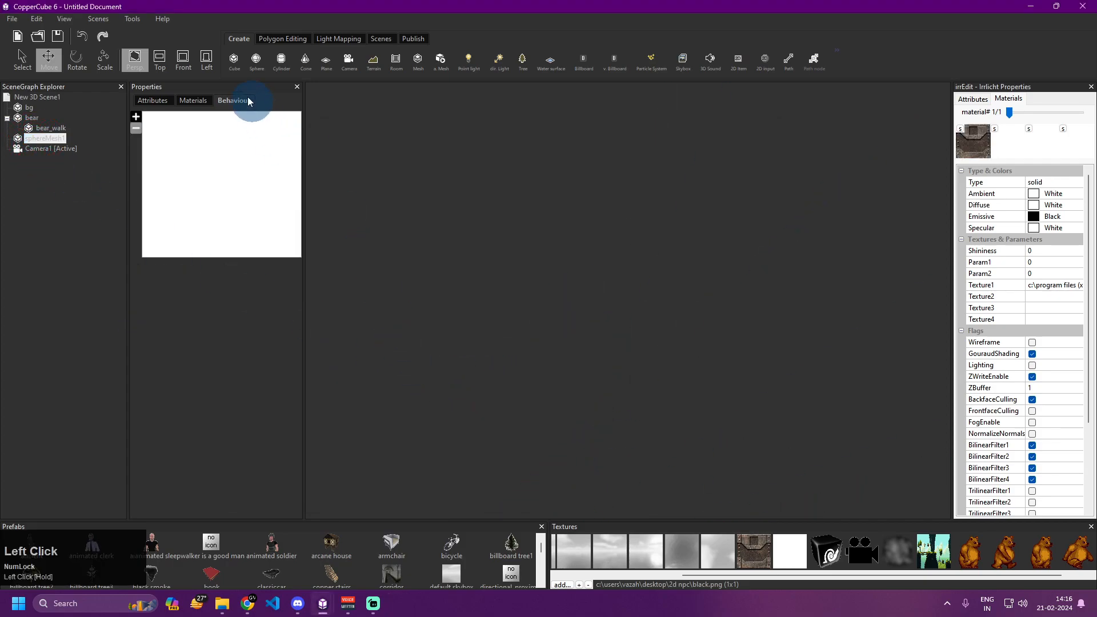
pyautogui.click(209, 59)
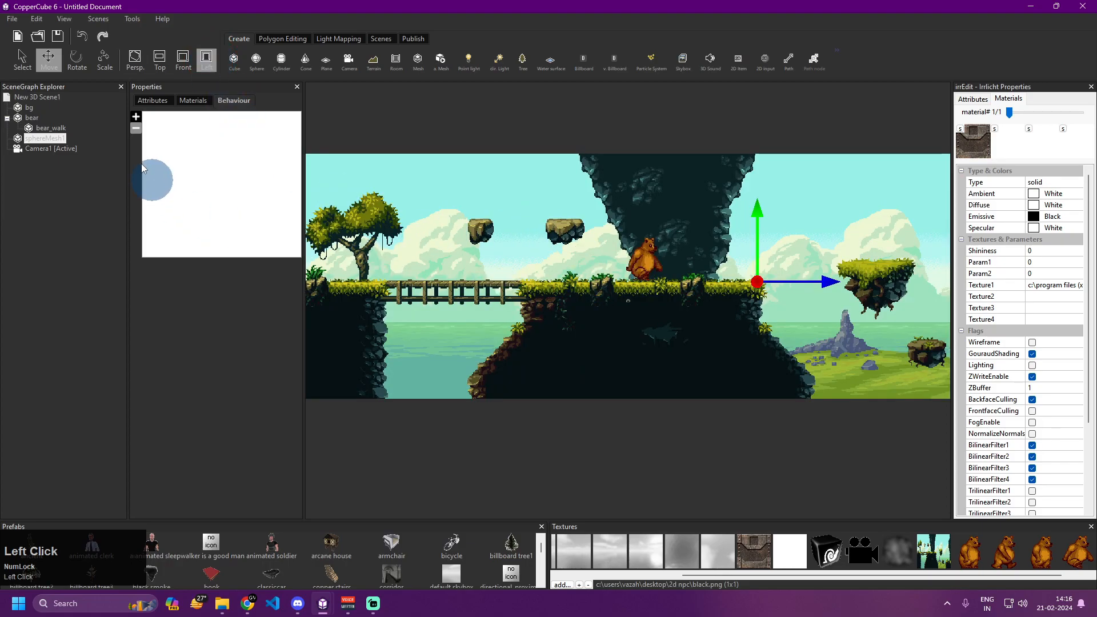
pyautogui.click(165, 101)
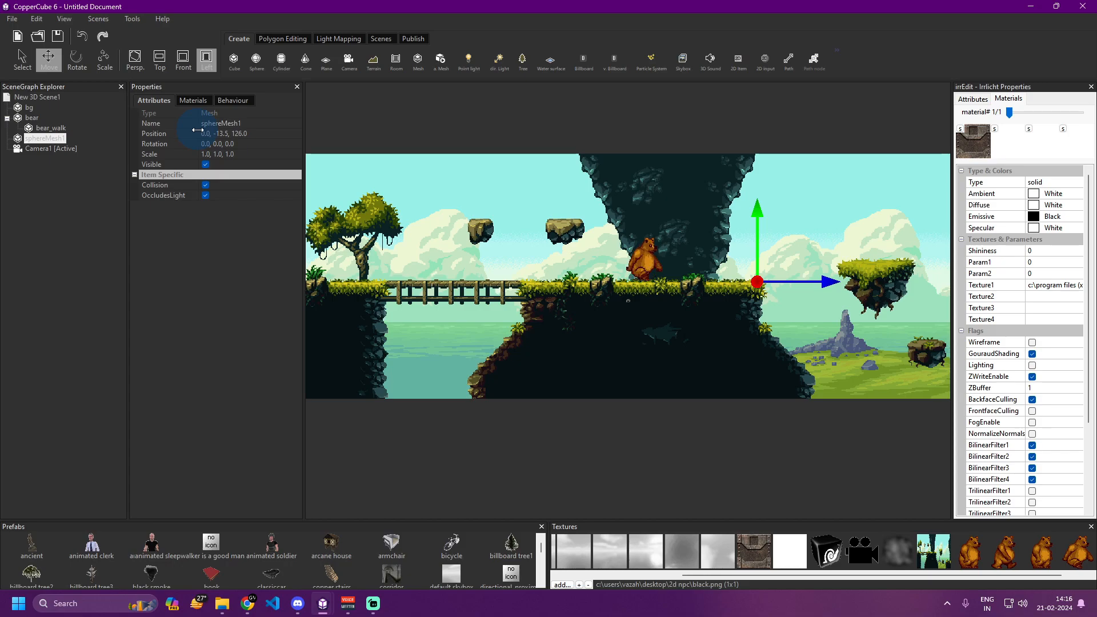
pyautogui.moveTo(819, 363); pyautogui.dragTo(732, 144, button='right')
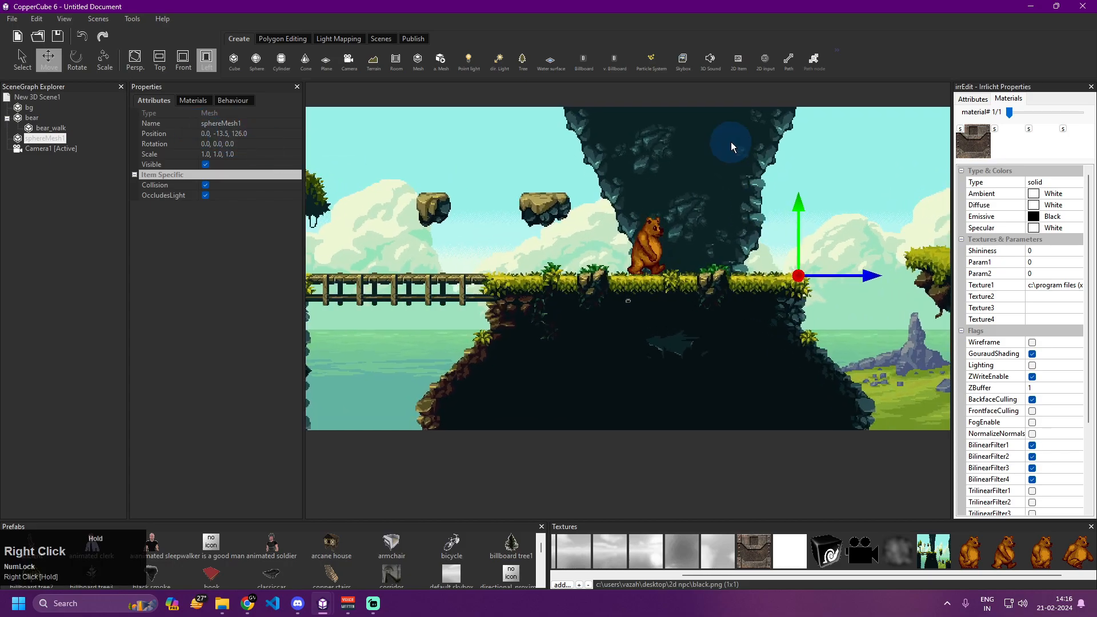
pyautogui.moveTo(763, 355); pyautogui.dragTo(692, 194, button='right')
pyautogui.click(663, 225)
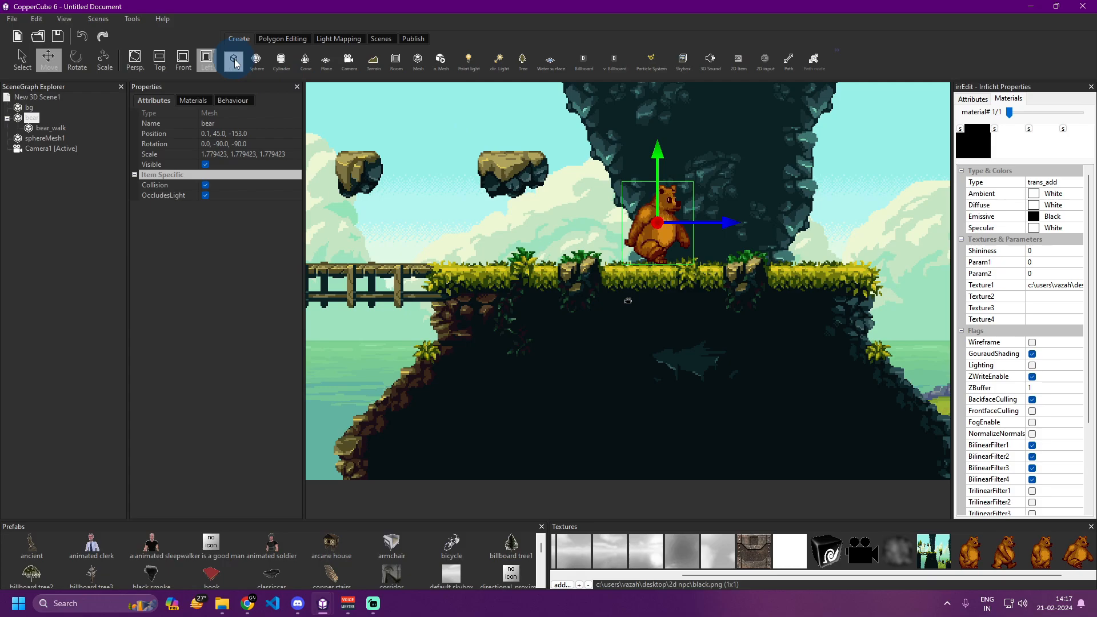
pyautogui.click(45, 138)
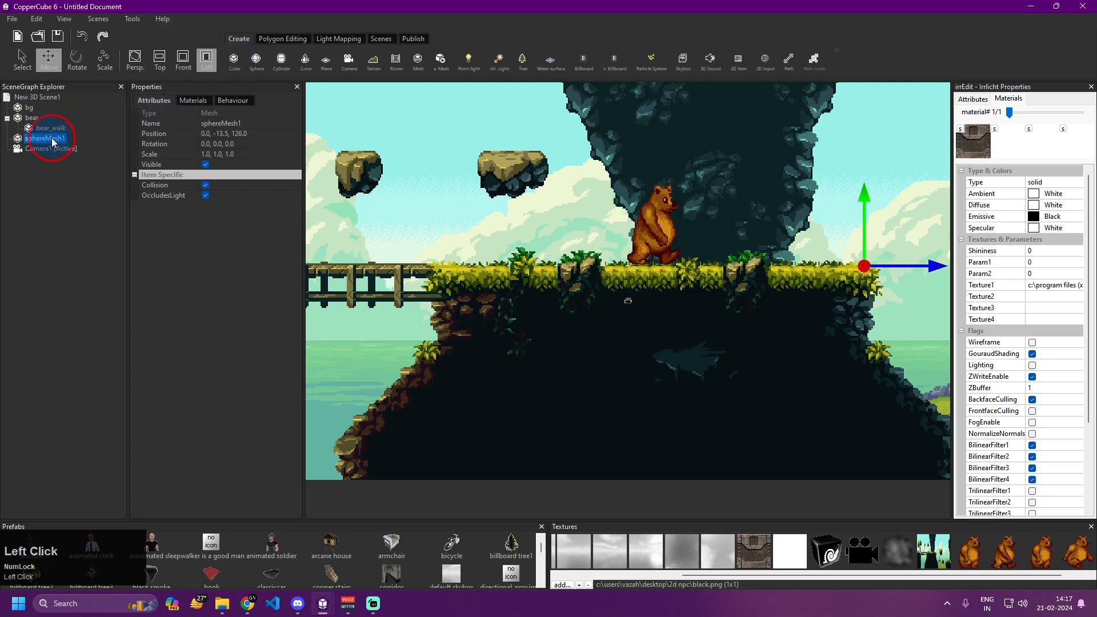
pyautogui.moveTo(855, 214); pyautogui.dragTo(658, 150)
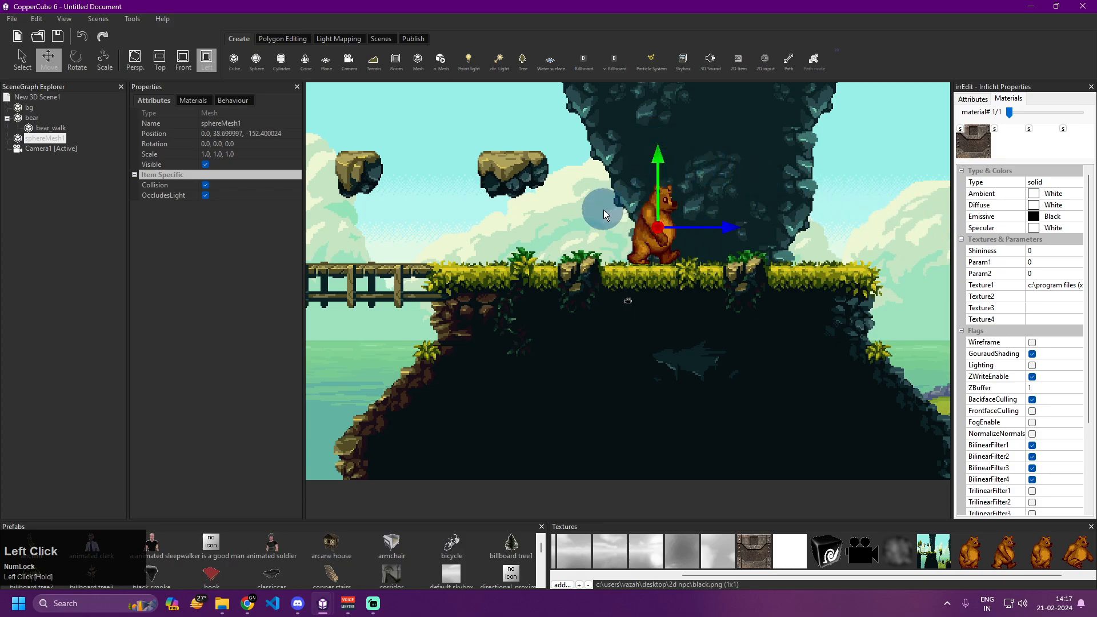
pyautogui.moveTo(727, 233); pyautogui.dragTo(219, 143)
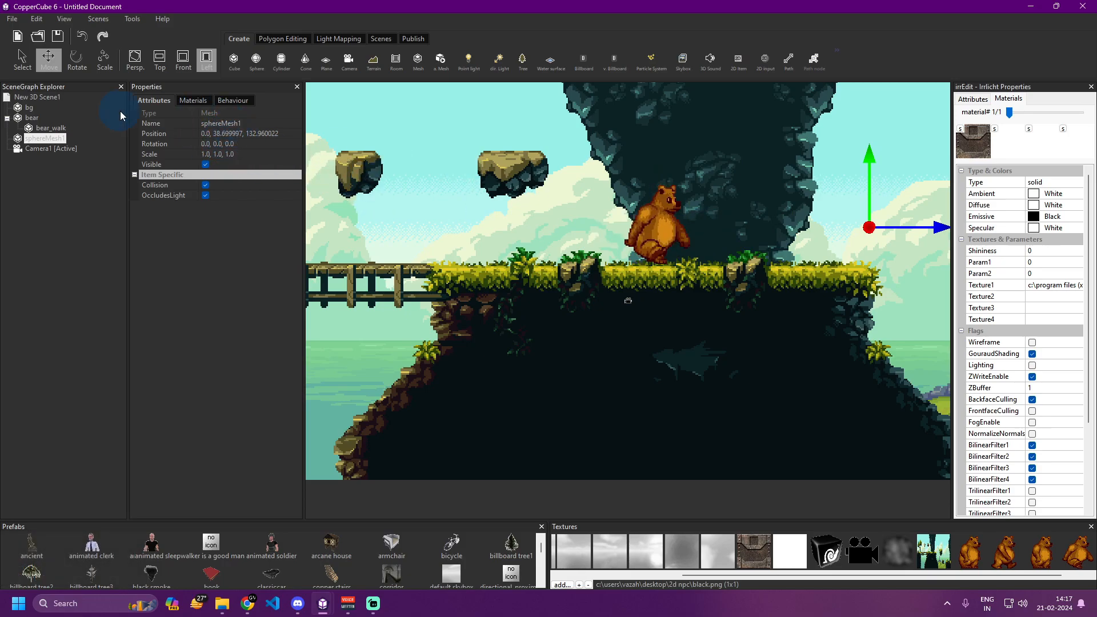
# Set Vertical_Roaming_Start and Vertical_Roaming_End to 38 in the bear's 2D AI behaviour, then test its roaming along the ledge.
pyautogui.click(32, 117)
pyautogui.click(234, 100)
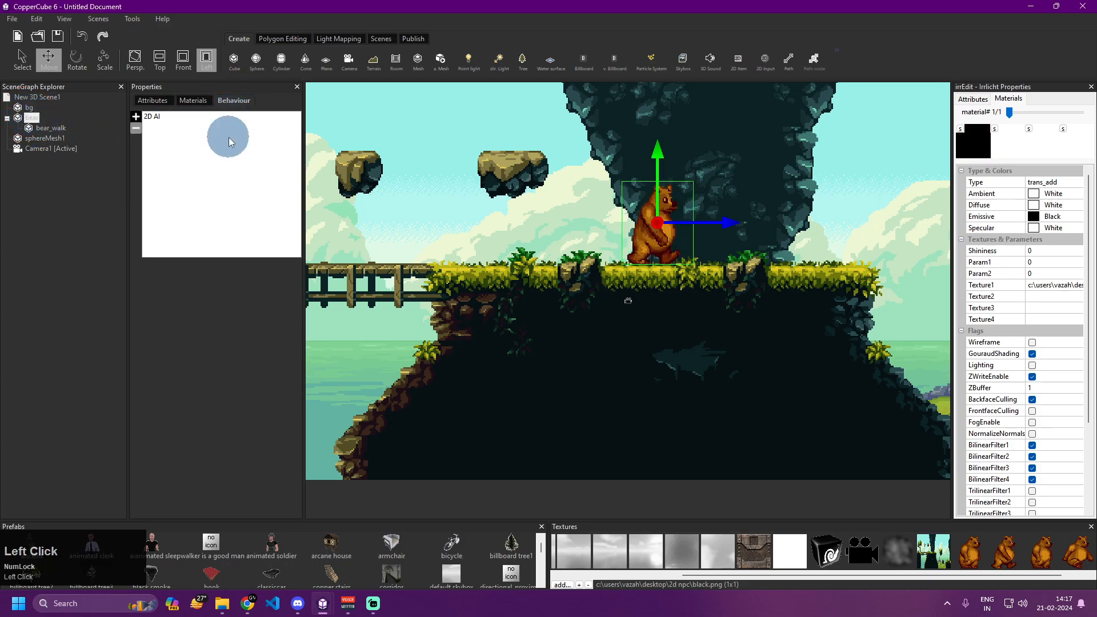
pyautogui.click(152, 116)
pyautogui.scroll(-2, 263, 451)
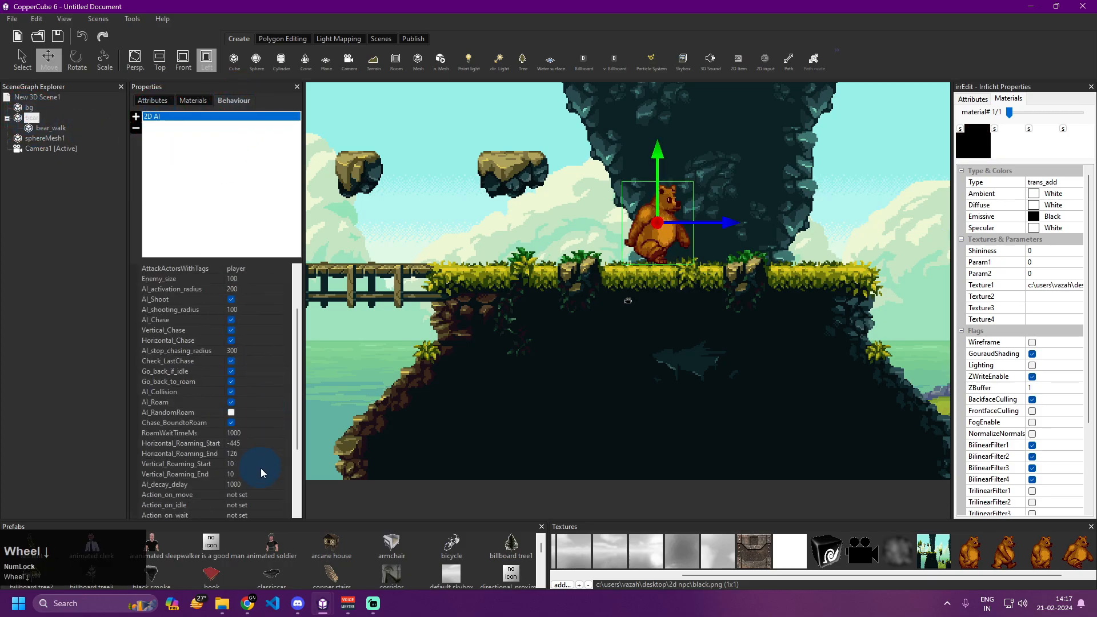
pyautogui.click(246, 464)
pyautogui.write('38')
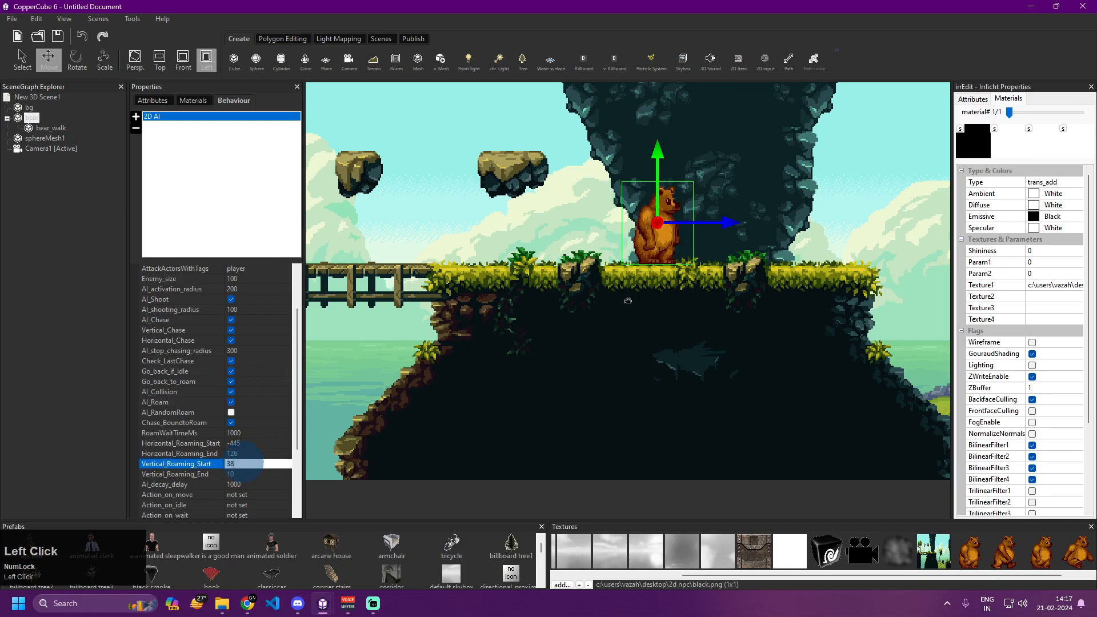
pyautogui.click(244, 475)
pyautogui.write('38')
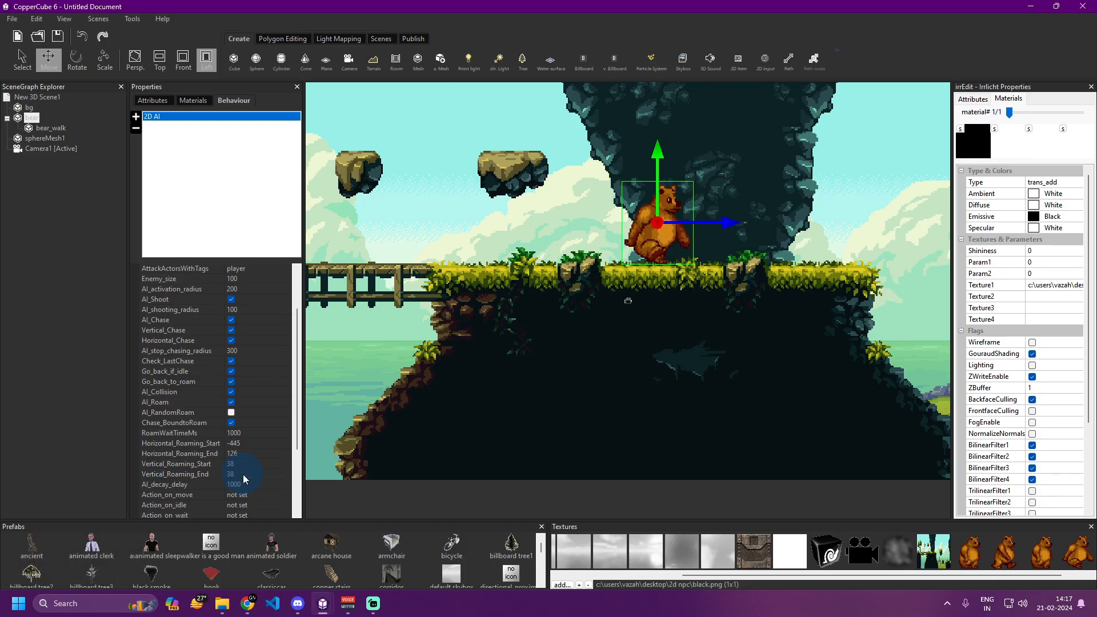
pyautogui.hotkey('ctrl', 'F10')
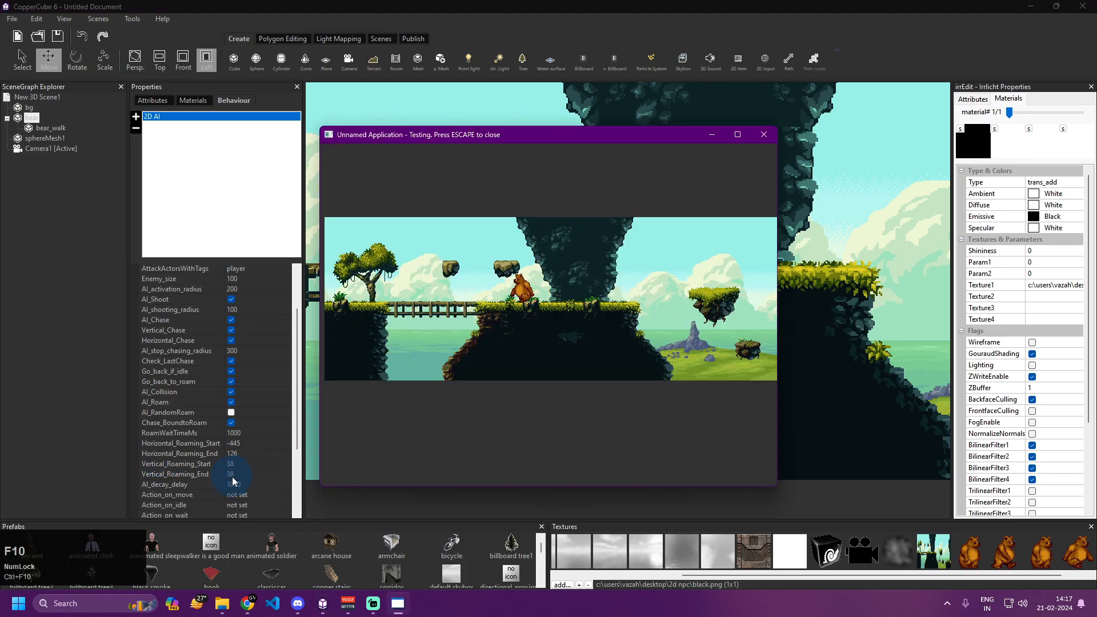
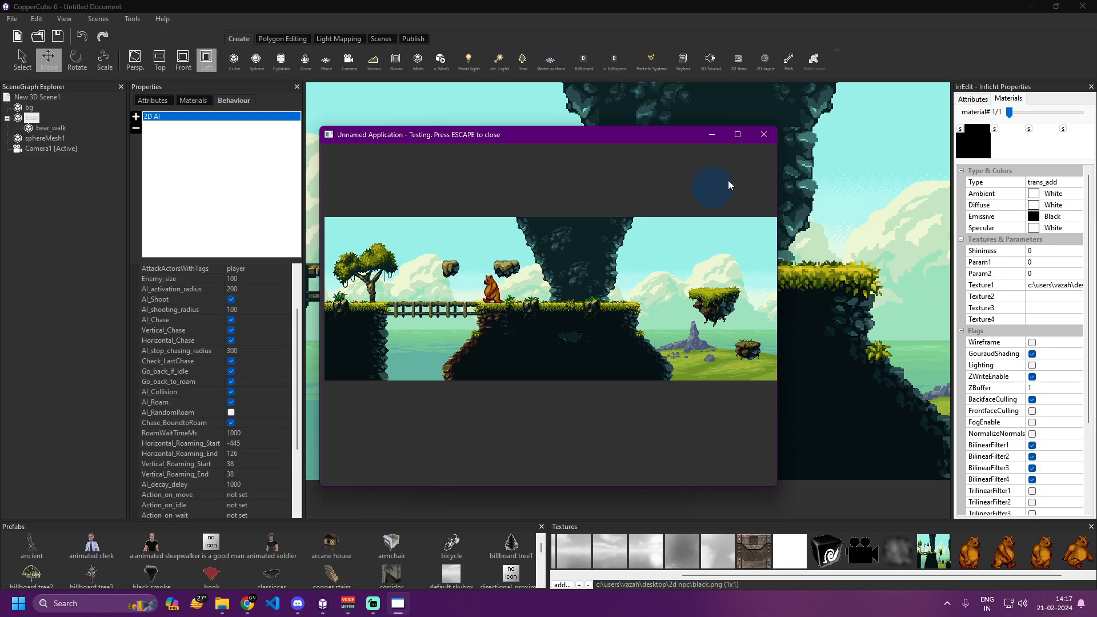
pyautogui.click(774, 141)
# Set the bear's AI_Speed to 0.5 in the 2D AI behaviour and run a test of its roaming speed.
pyautogui.scroll(2, 229, 366)
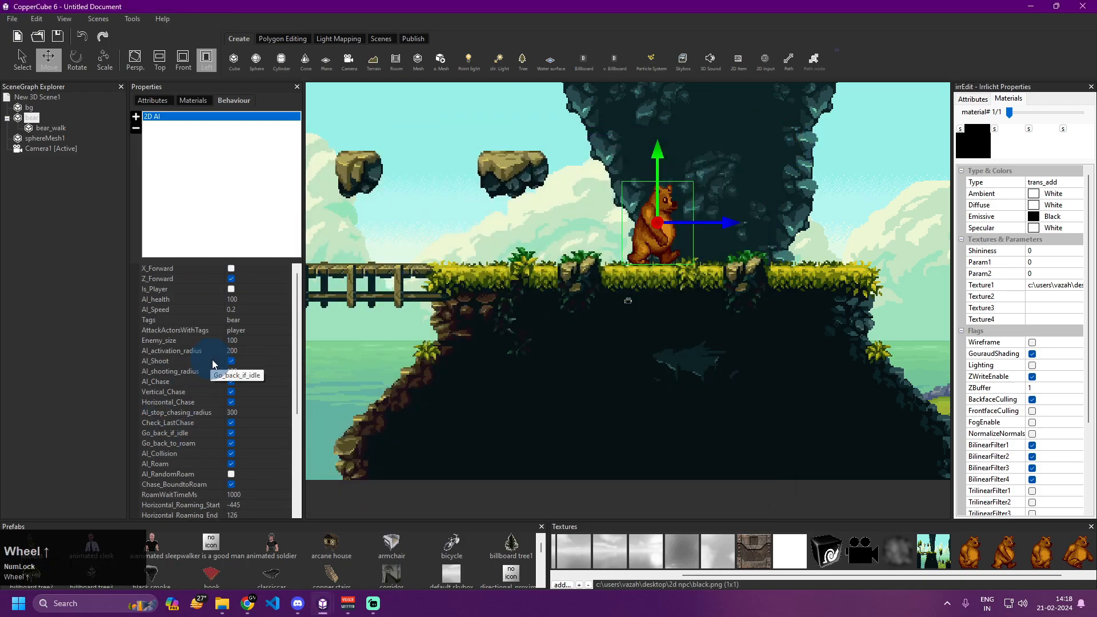
pyautogui.click(240, 309)
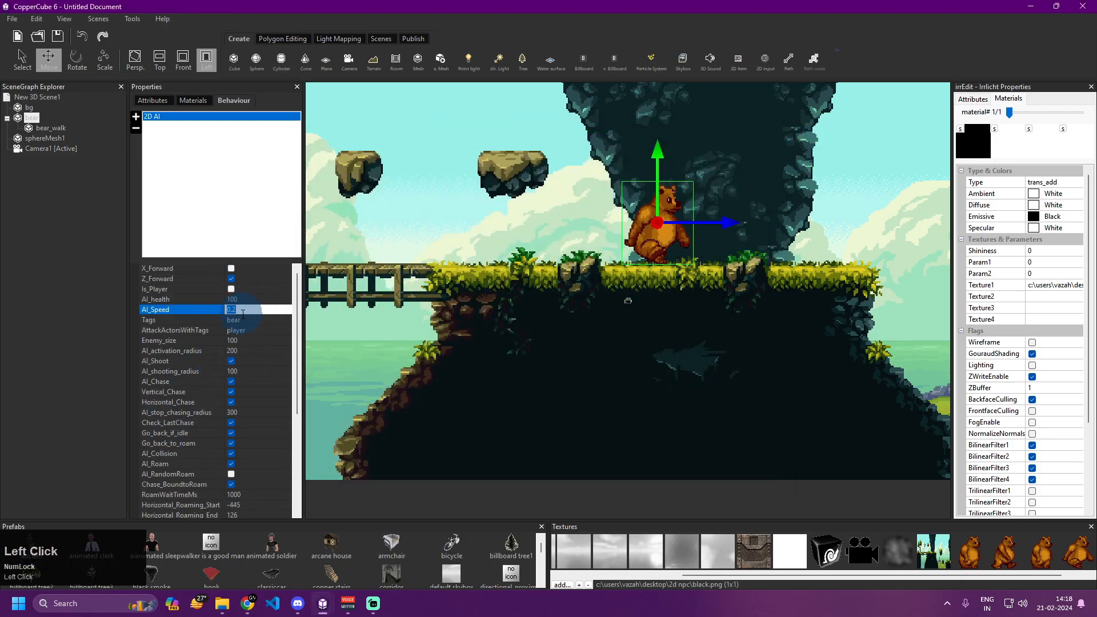
pyautogui.write('4')
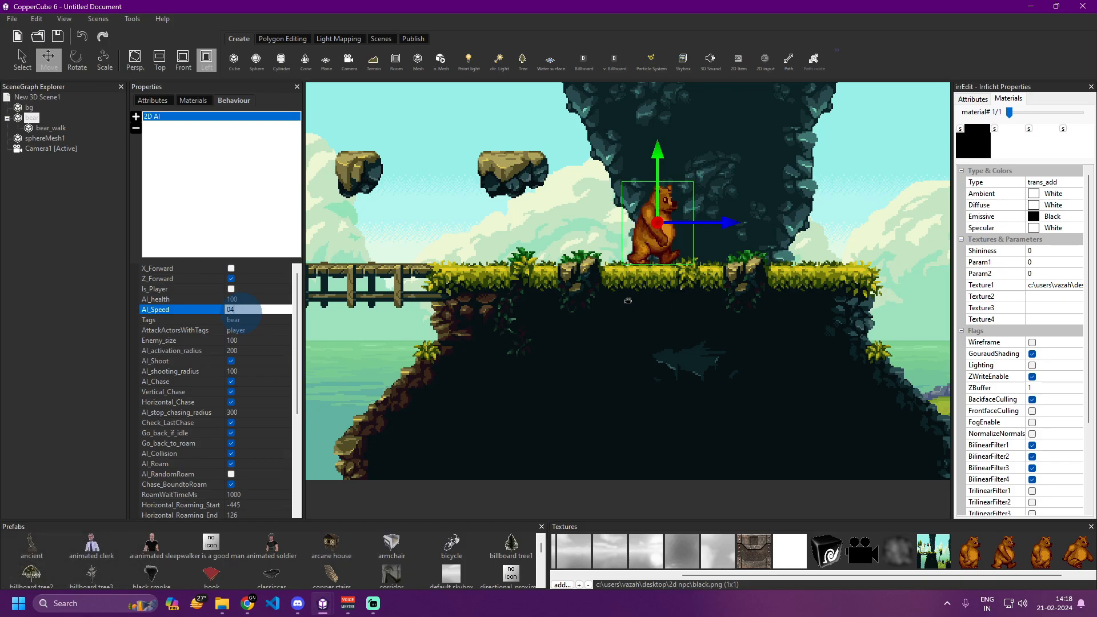
pyautogui.press('BackSpace')
pyautogui.write('.5')
pyautogui.press('Return')
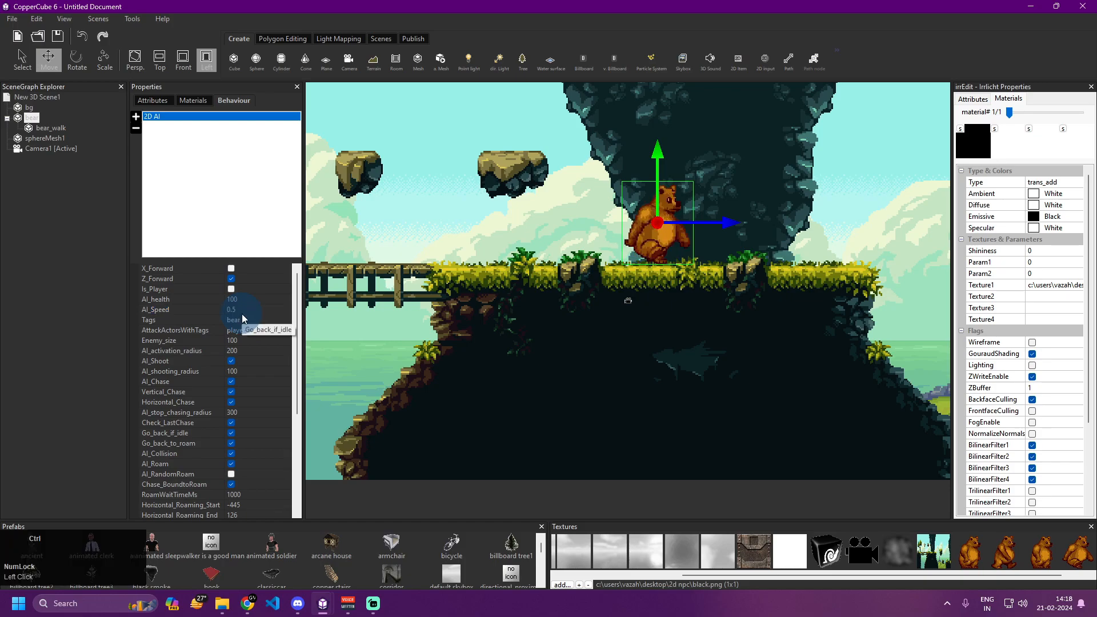
pyautogui.hotkey('ctrl', 'F10')
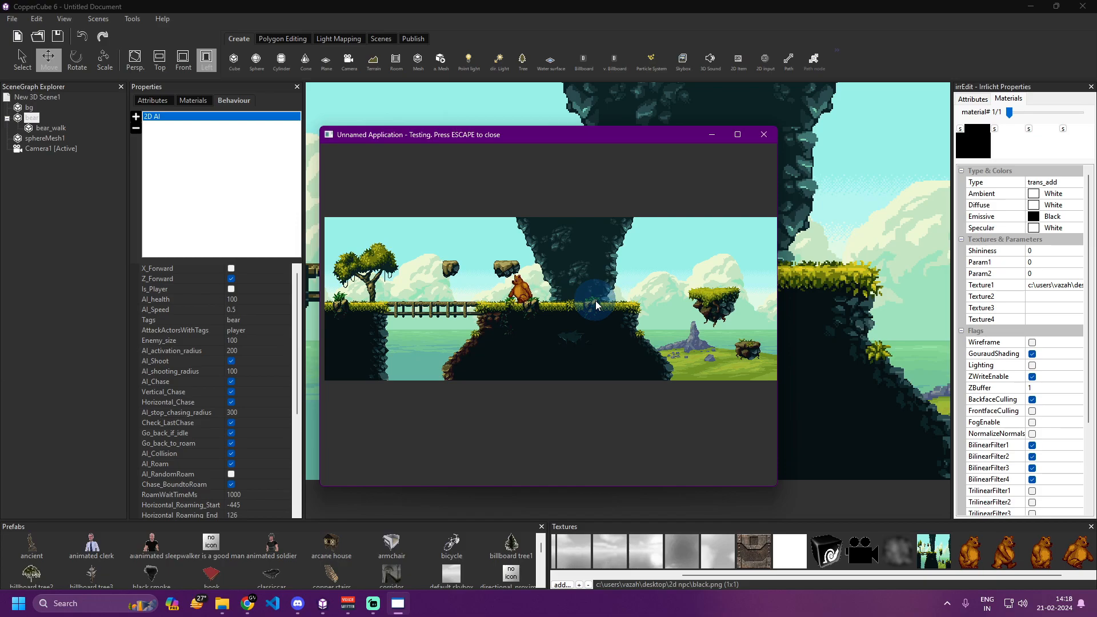
pyautogui.press('Escape')
# Set the bear's AI_Speed back to 0.2.
pyautogui.click(260, 309)
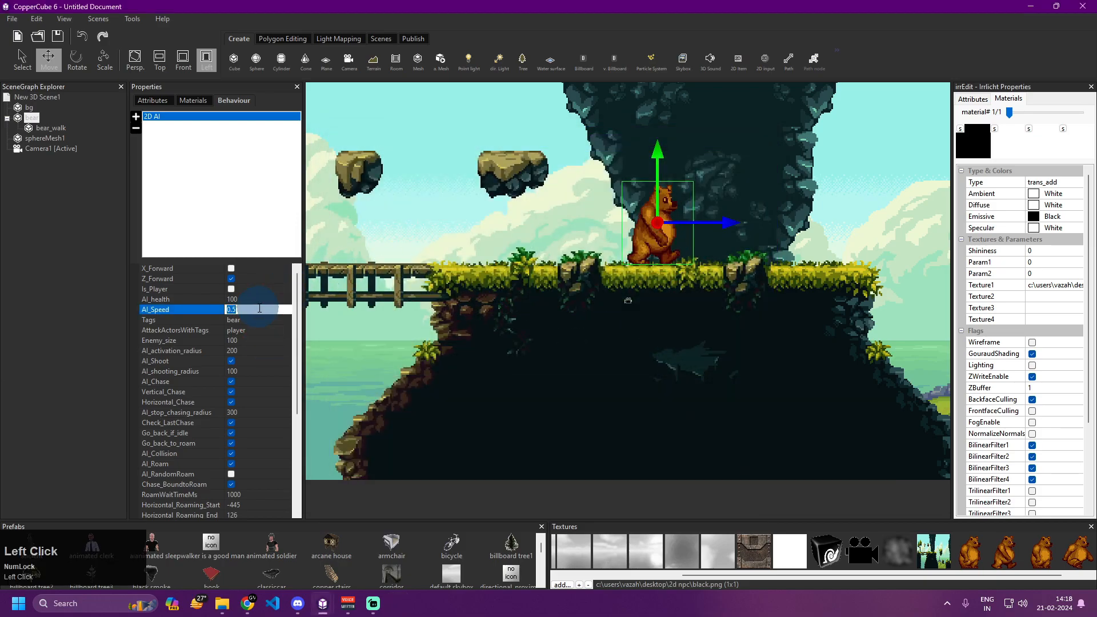
pyautogui.write('0.2')
pyautogui.press('Return')
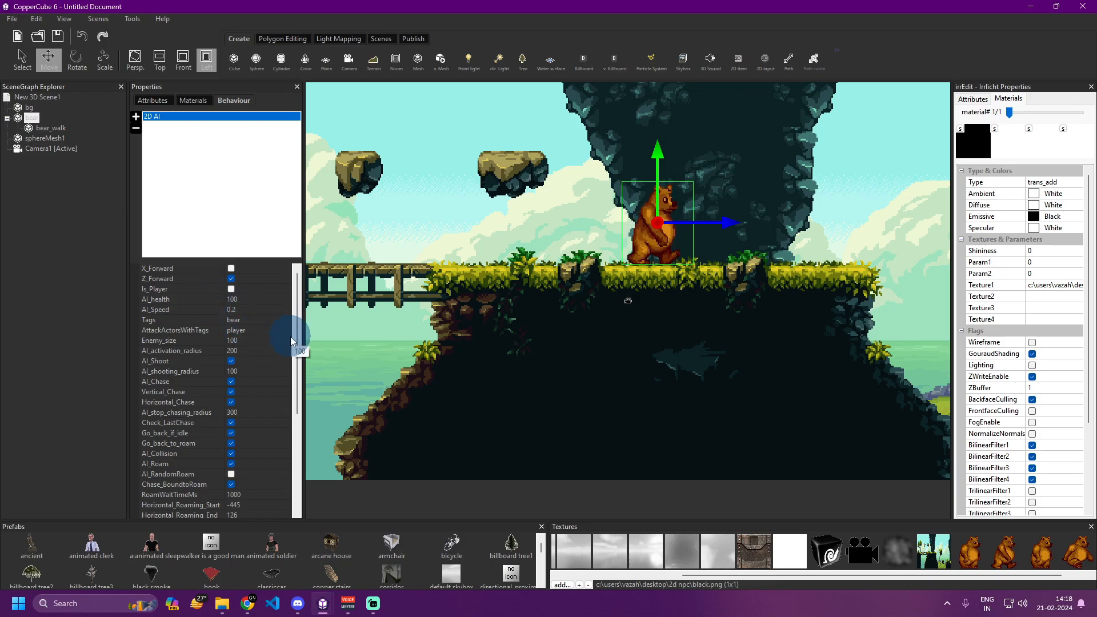
# Enable AI_RandomRoam in the bear's 2D AI behaviour and test its random roaming along the ledge.
pyautogui.scroll(-2, 285, 341)
pyautogui.scroll(-3, 284, 342)
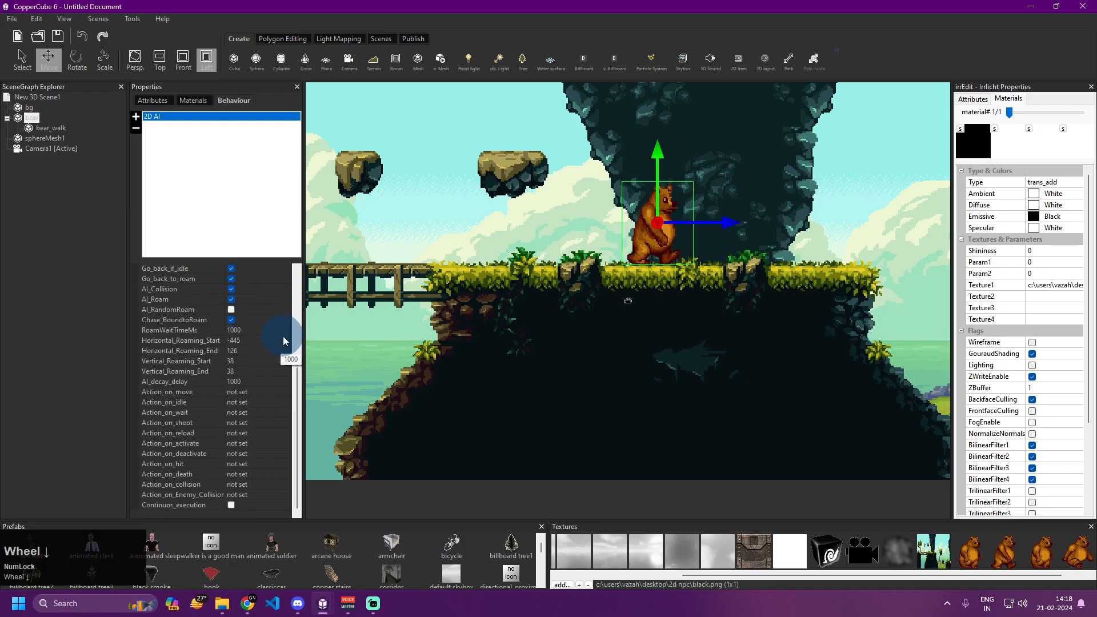
pyautogui.click(231, 310)
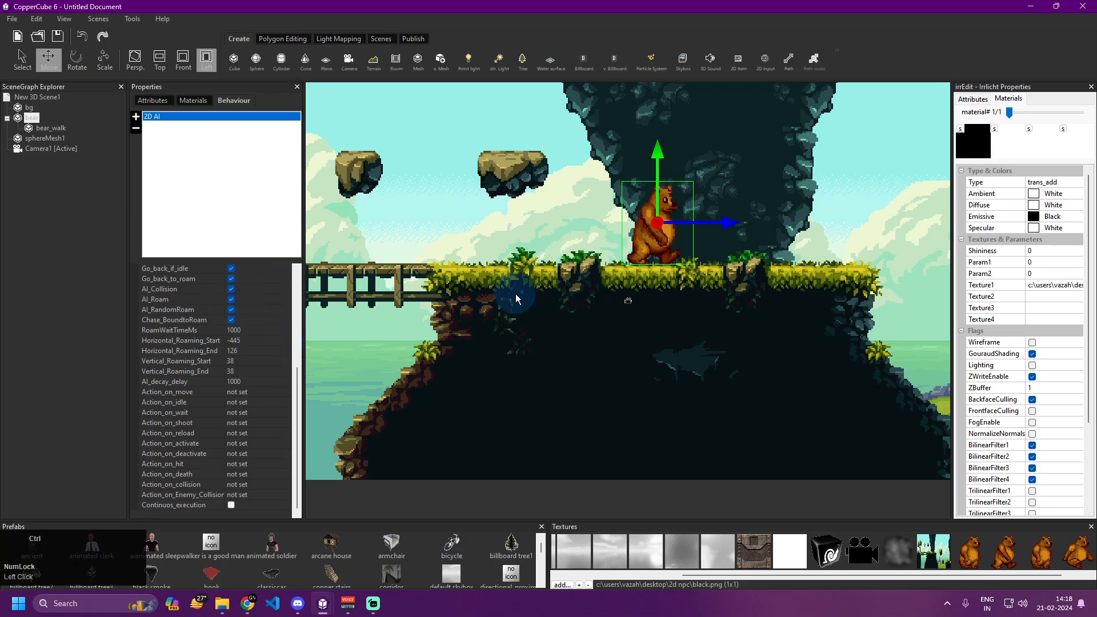
pyautogui.hotkey('ctrl', 'F10')
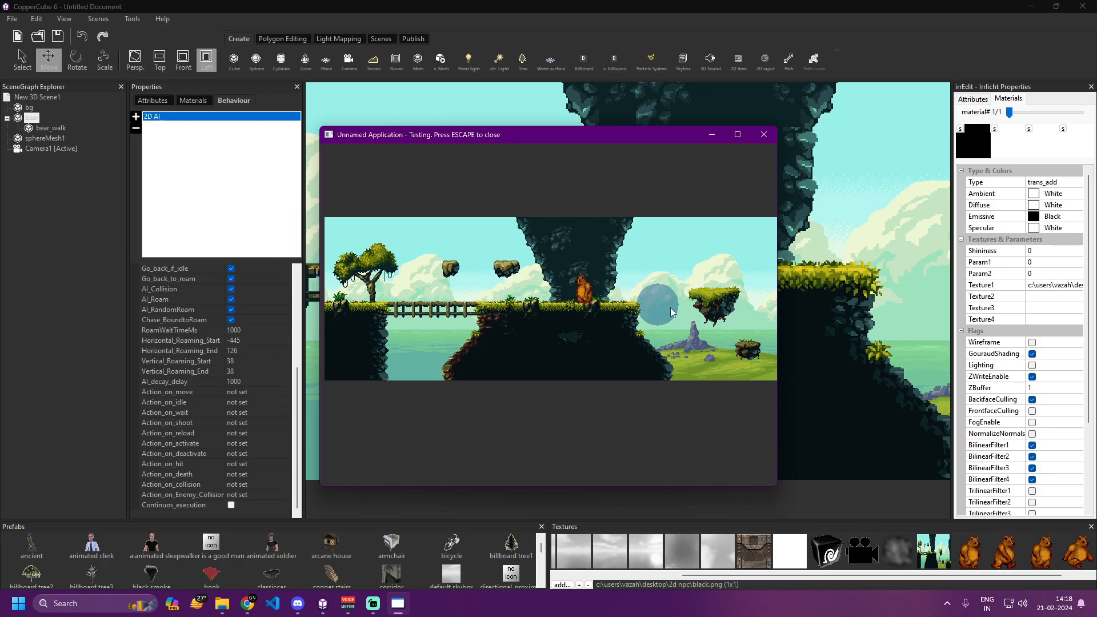
pyautogui.press('Escape')
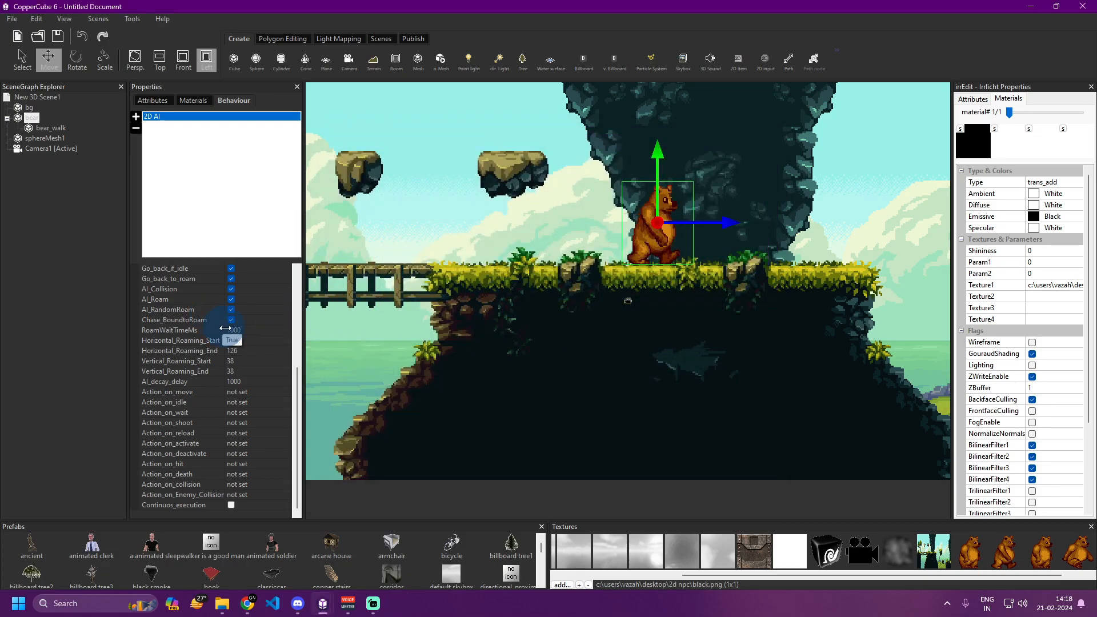
# Set RoamWaitTimeMs to 0 and disable AI_RandomRoam for the bear, testing its roaming with these settings.
pyautogui.click(261, 330)
pyautogui.write('0')
pyautogui.press('Return')
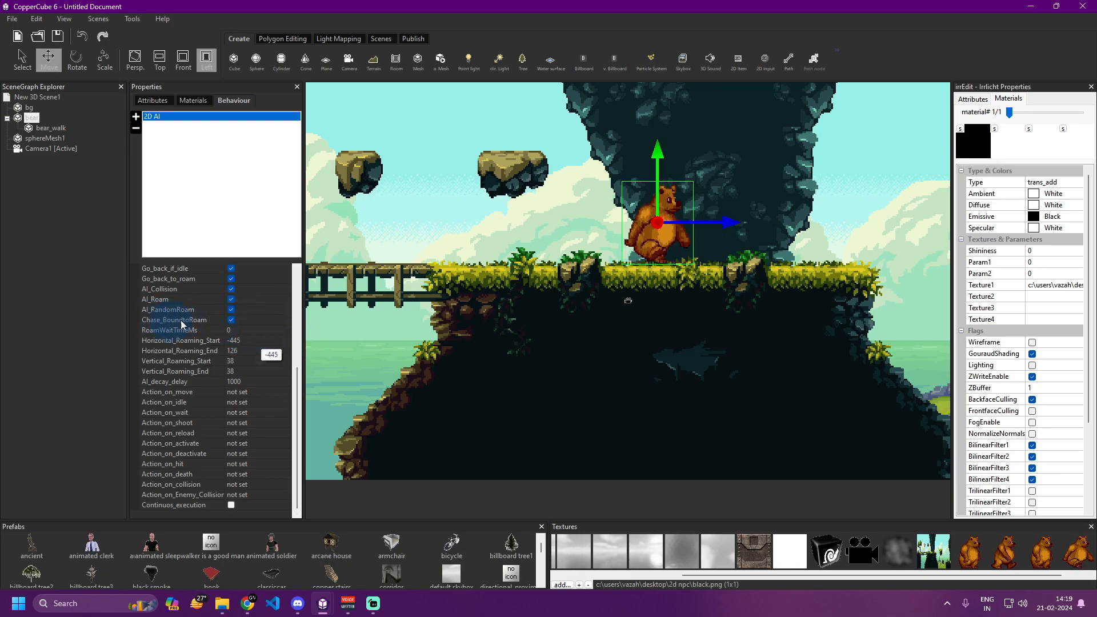
pyautogui.click(232, 311)
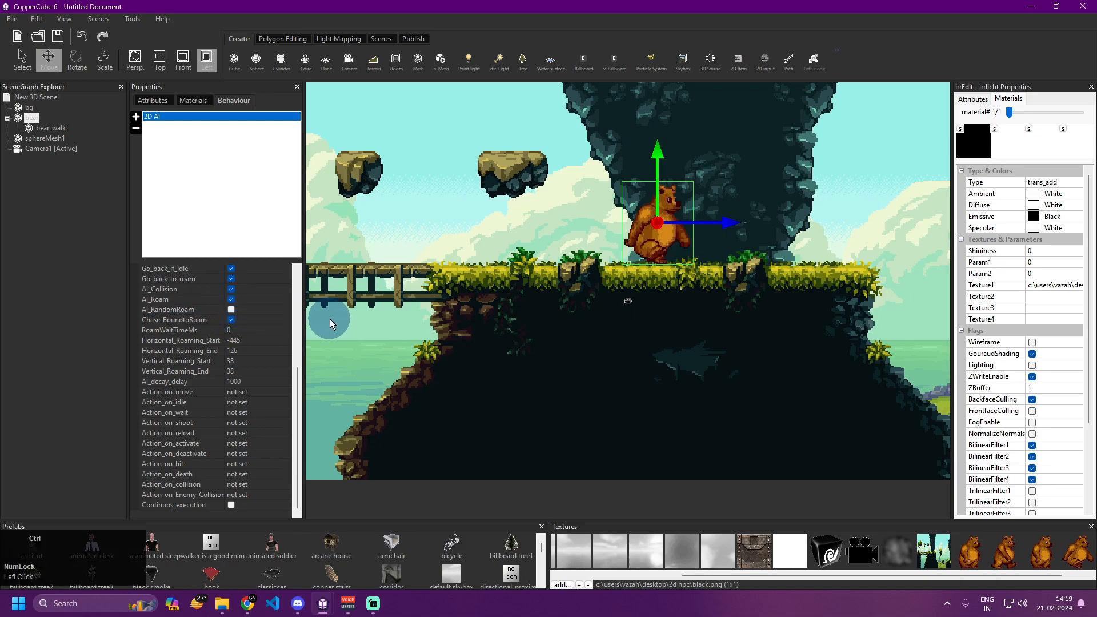
pyautogui.press('F10')
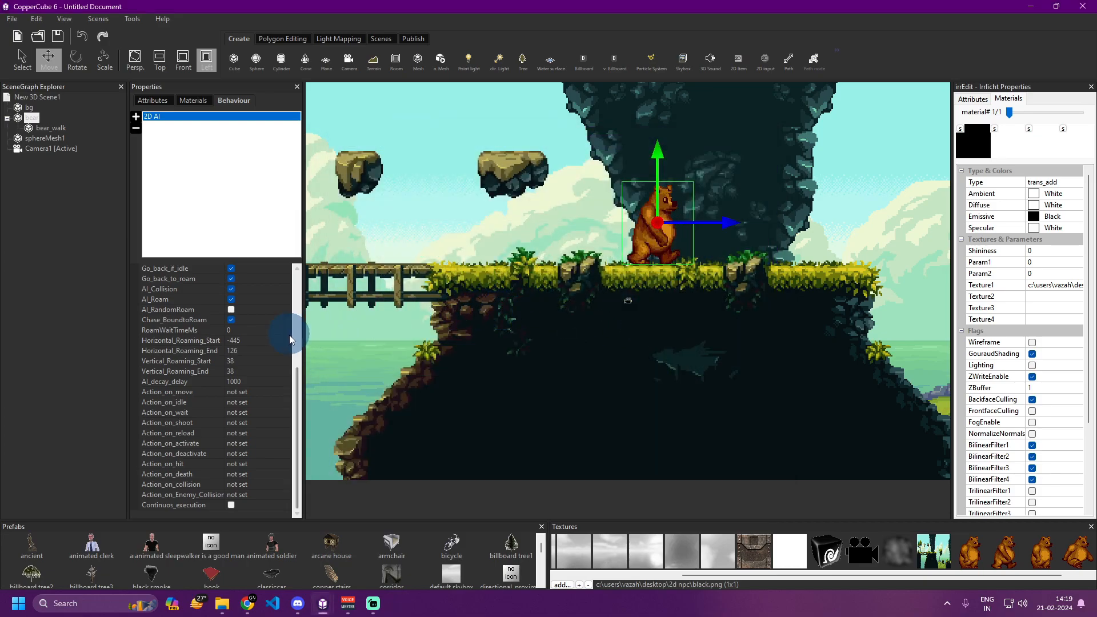
pyautogui.scroll(-1, 288, 338)
pyautogui.scroll(-1, 273, 363)
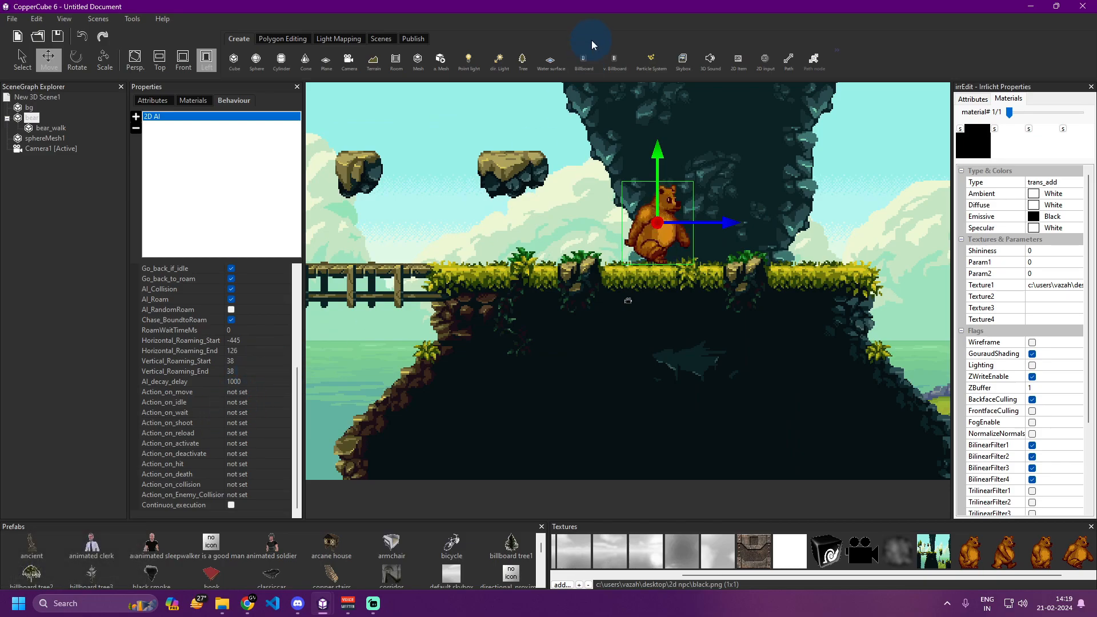
# Add a 2D overlay to the scene and place it over the leftmost floating rock, away from the bear.
pyautogui.click(736, 64)
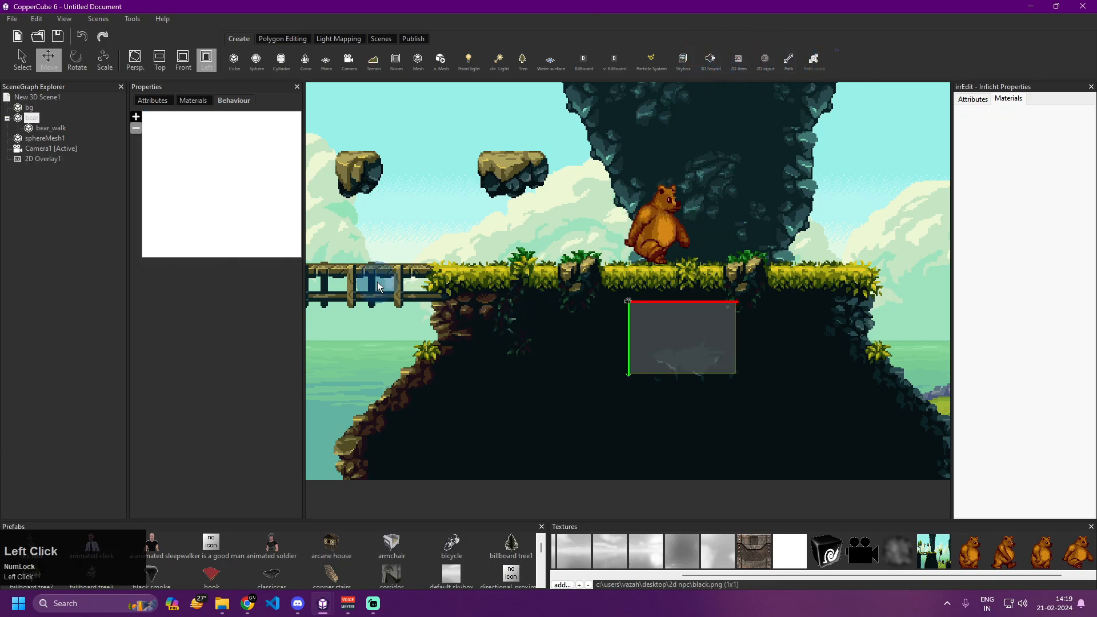
pyautogui.moveTo(689, 309); pyautogui.dragTo(152, 138)
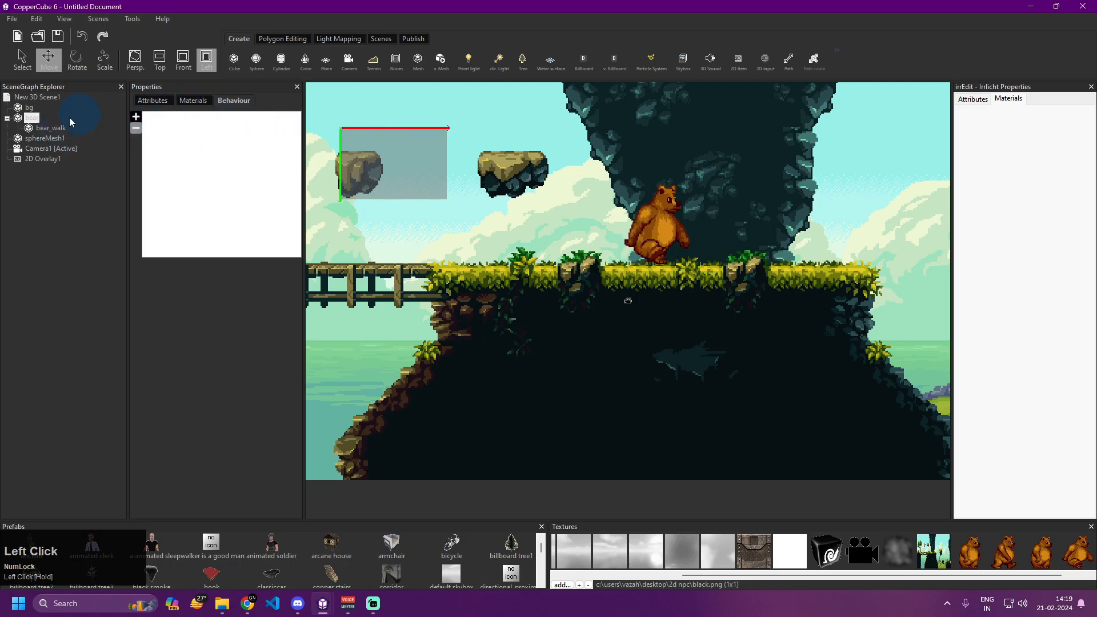
# Add a Hide or unhide a scene node action for 2D Overlay1 to Action_on_move in the bear's 2D AI behaviour.
pyautogui.doubleClick(31, 118)
pyautogui.click(214, 101)
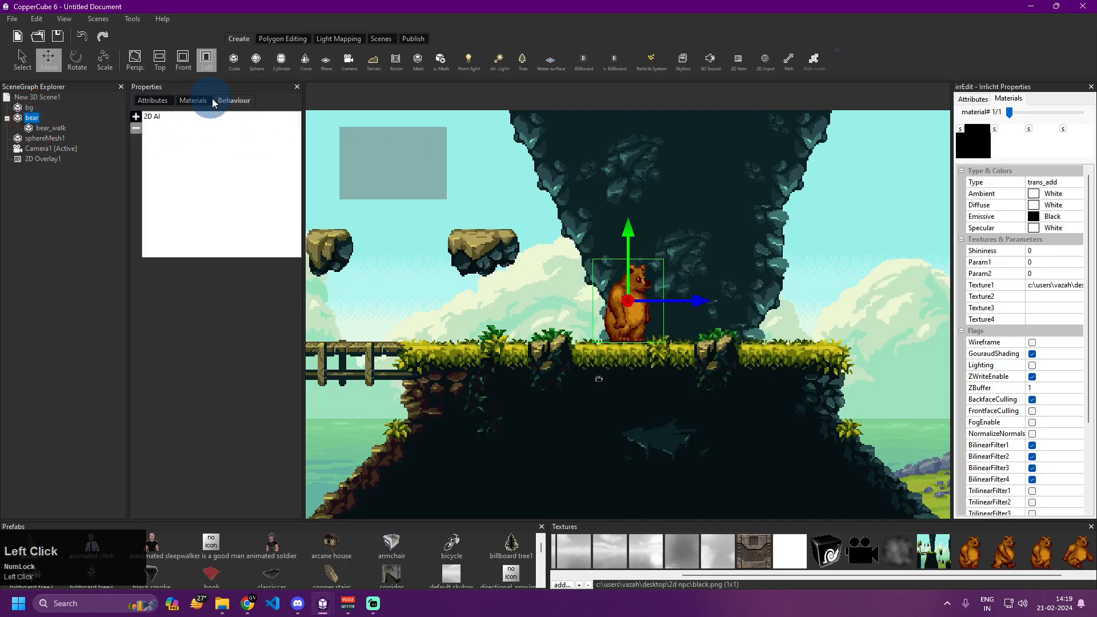
pyautogui.click(159, 117)
pyautogui.scroll(-5, 211, 431)
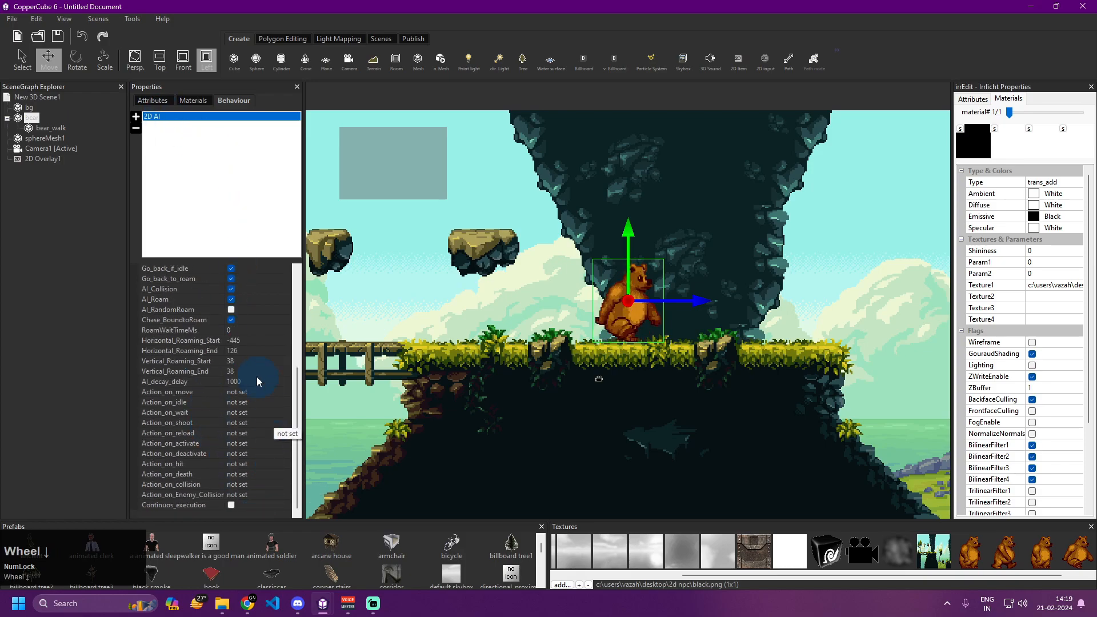
pyautogui.click(290, 399)
pyautogui.click(290, 399)
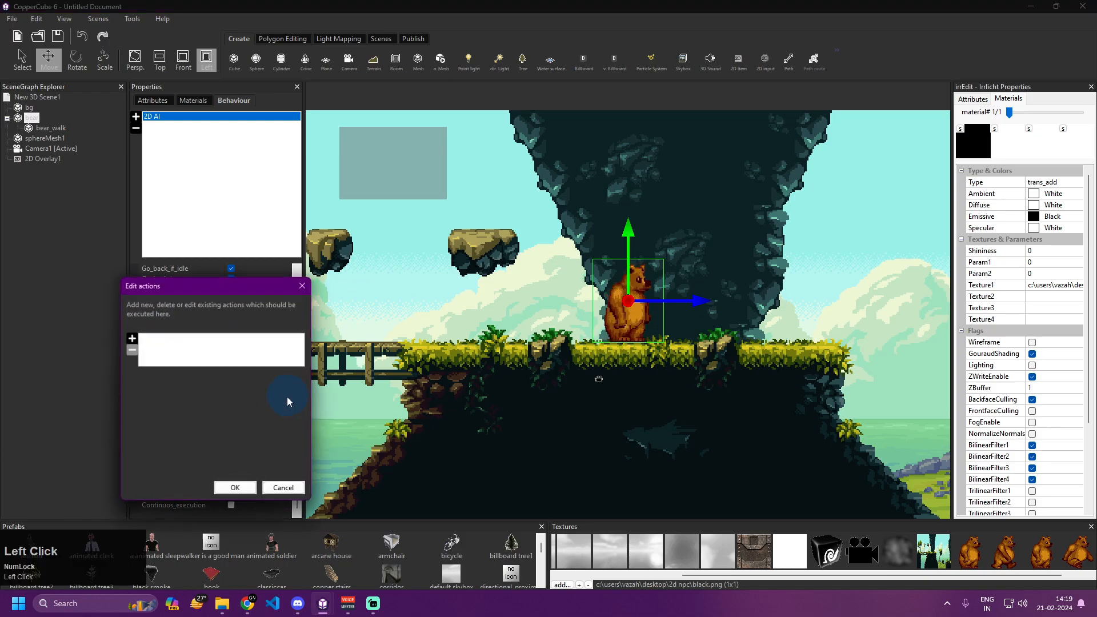
pyautogui.click(133, 340)
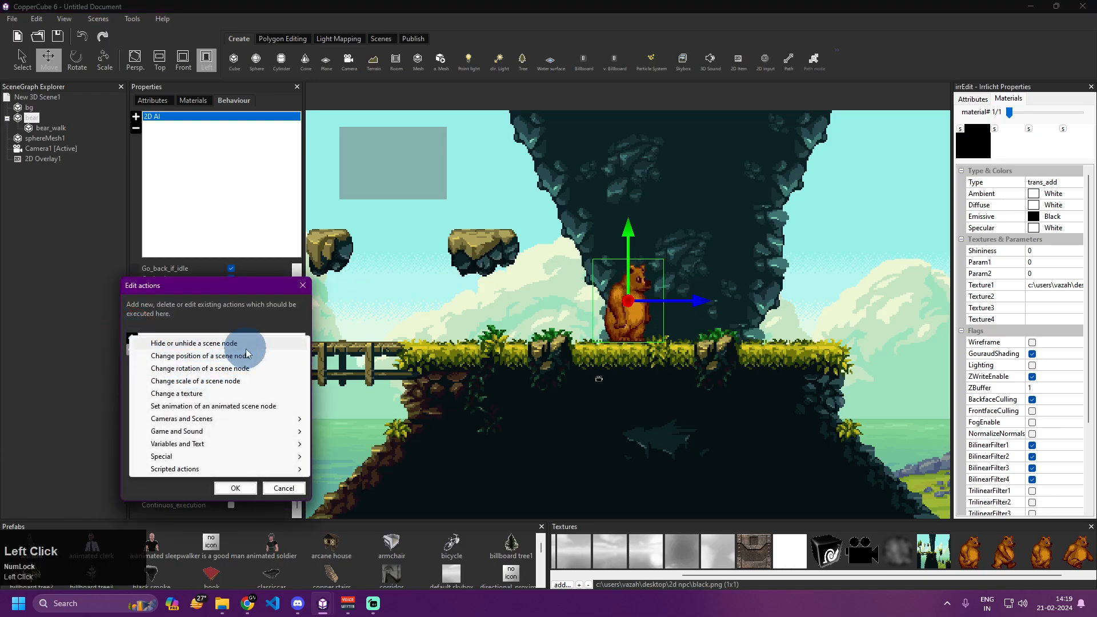
pyautogui.click(228, 343)
pyautogui.click(257, 403)
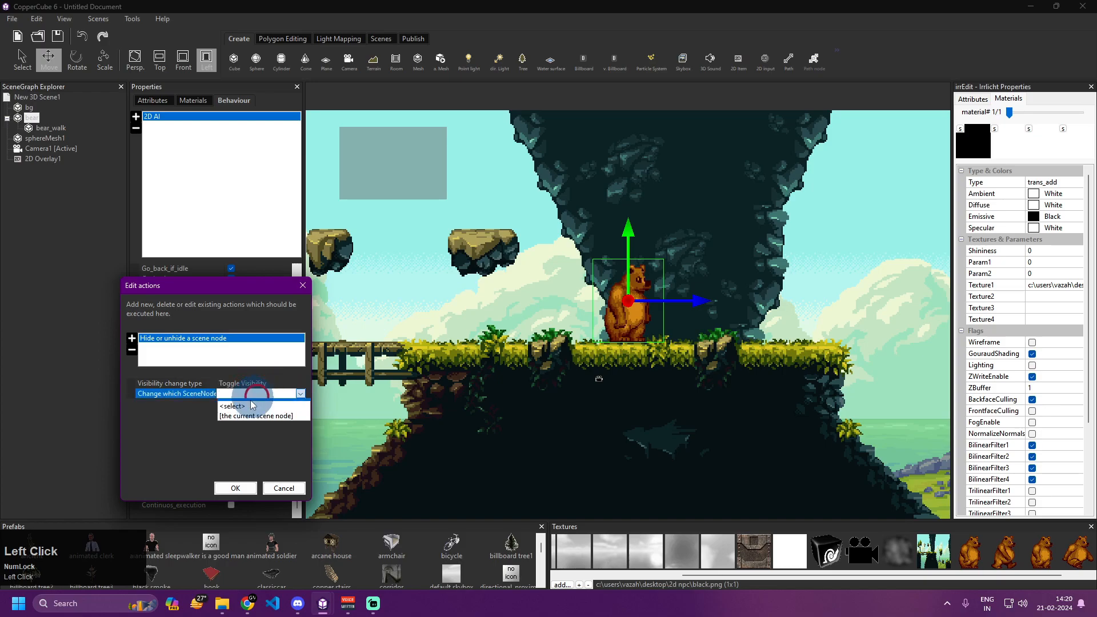
pyautogui.click(233, 416)
pyautogui.click(211, 413)
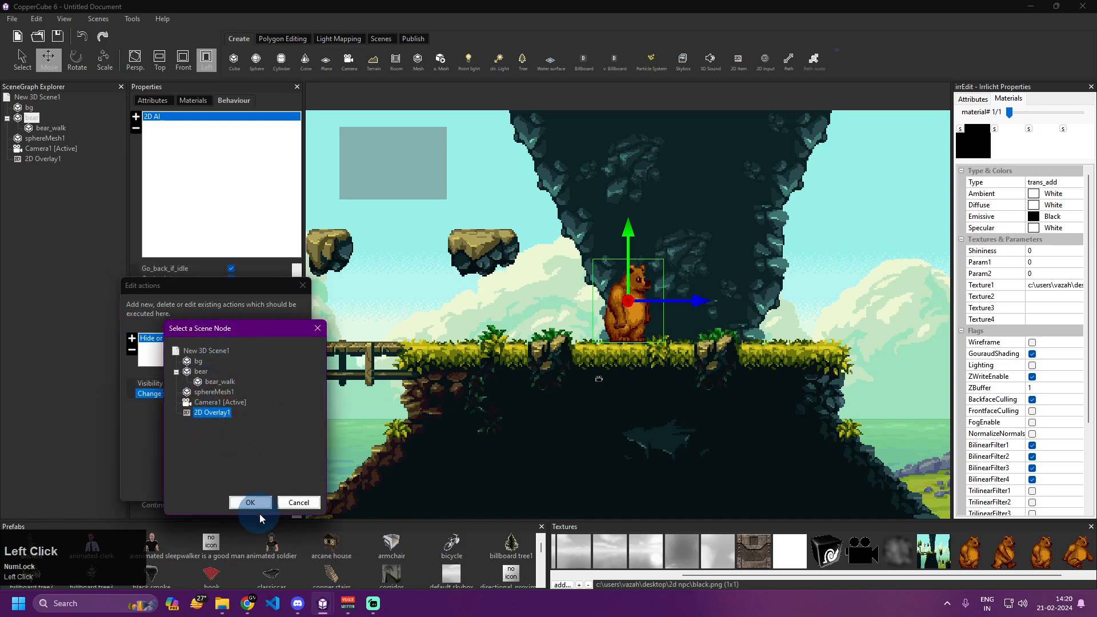
pyautogui.click(251, 503)
pyautogui.click(235, 487)
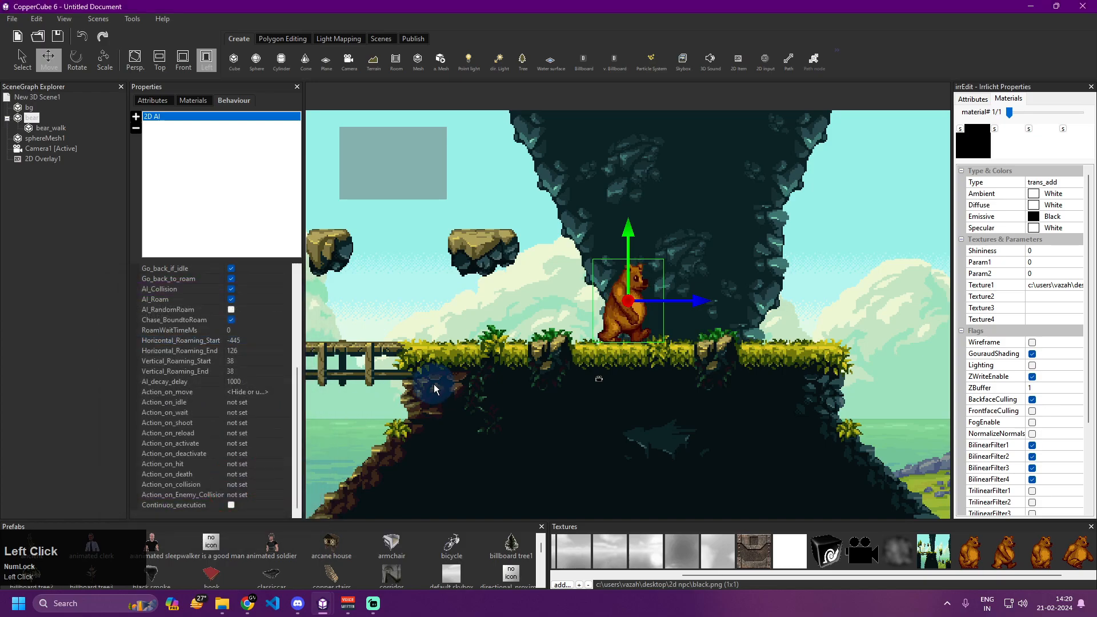
# Test the overlay toggling as the bear moves and remove the hide/unhide action from Action_on_move.
pyautogui.hotkey('ctrl', 'F10')
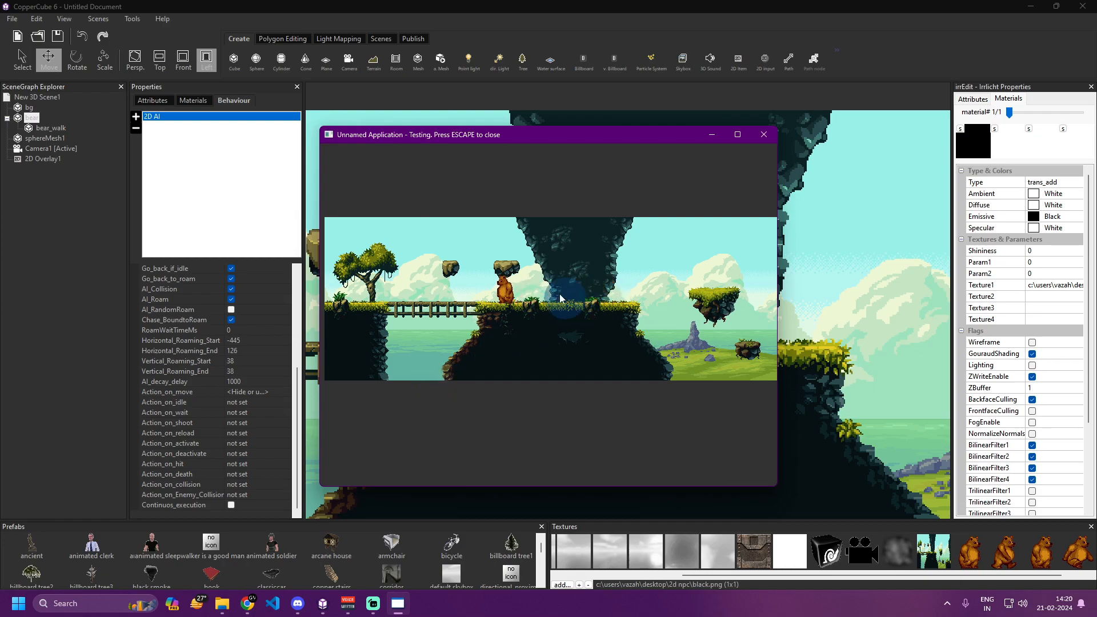
pyautogui.click(764, 135)
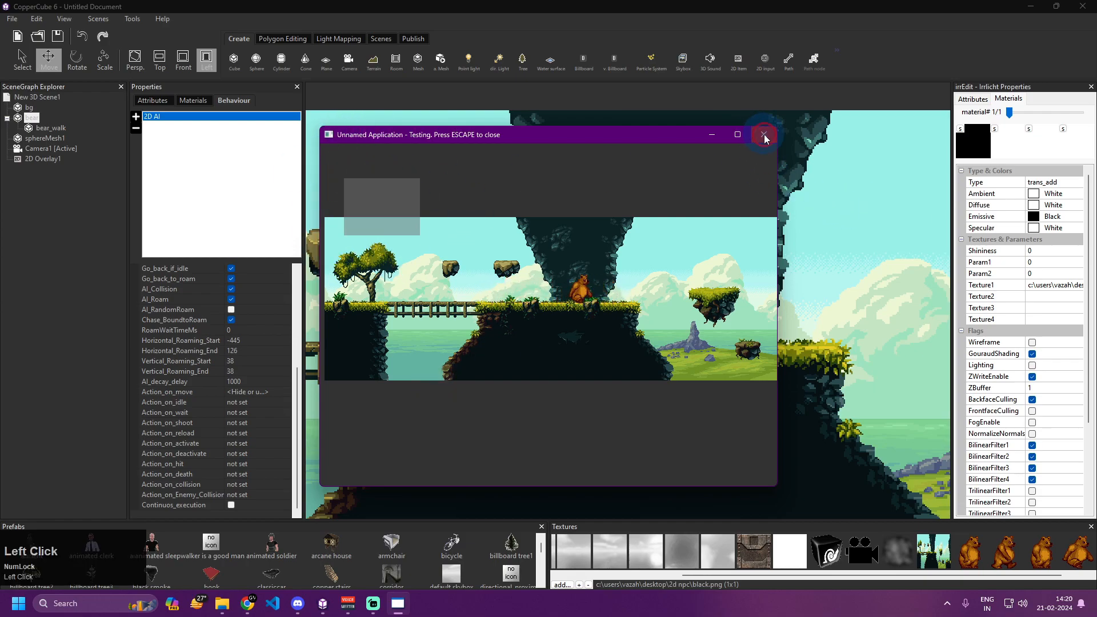
pyautogui.click(286, 392)
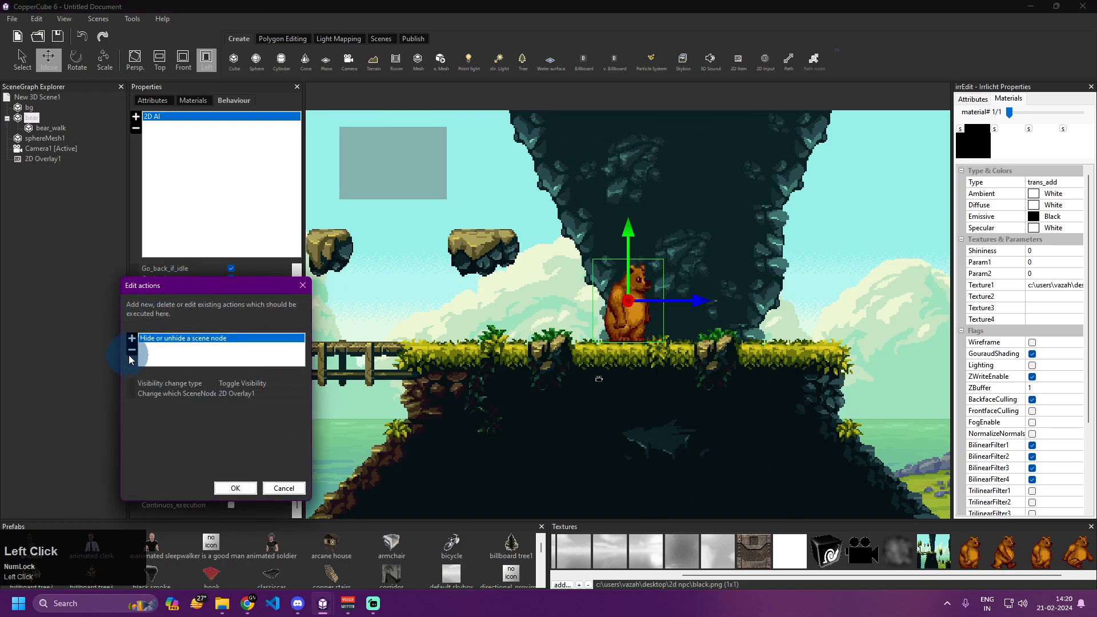
pyautogui.click(132, 353)
pyautogui.click(235, 488)
# Add a Hide or unhide a scene node action for 2D Overlay1 to the bear's Action_on_wait and test it.
pyautogui.scroll(-1, 228, 519)
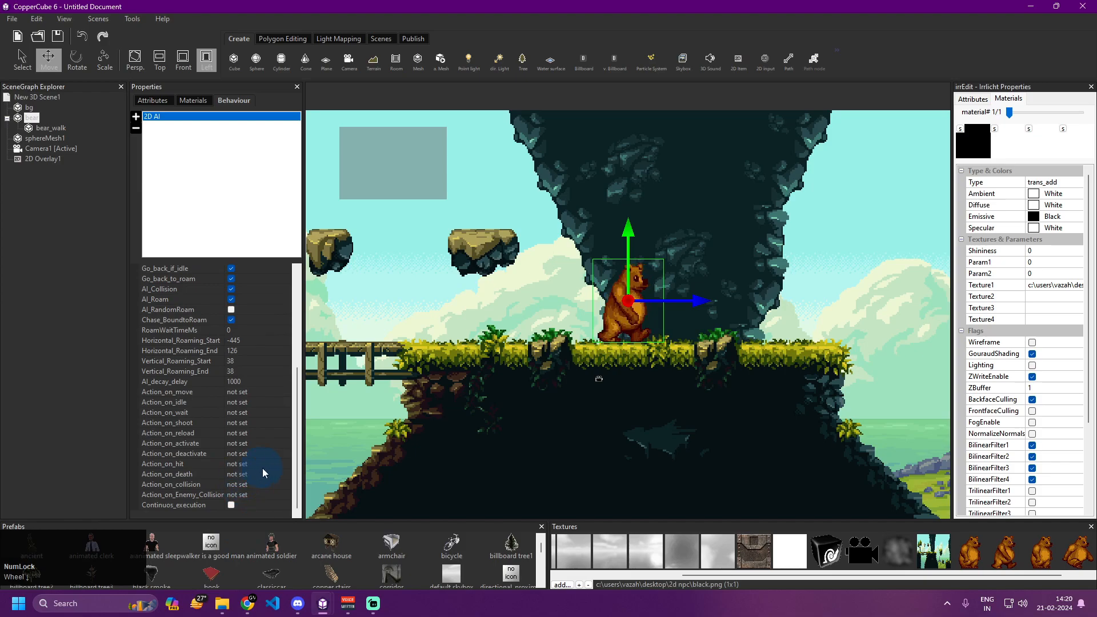
pyautogui.click(283, 417)
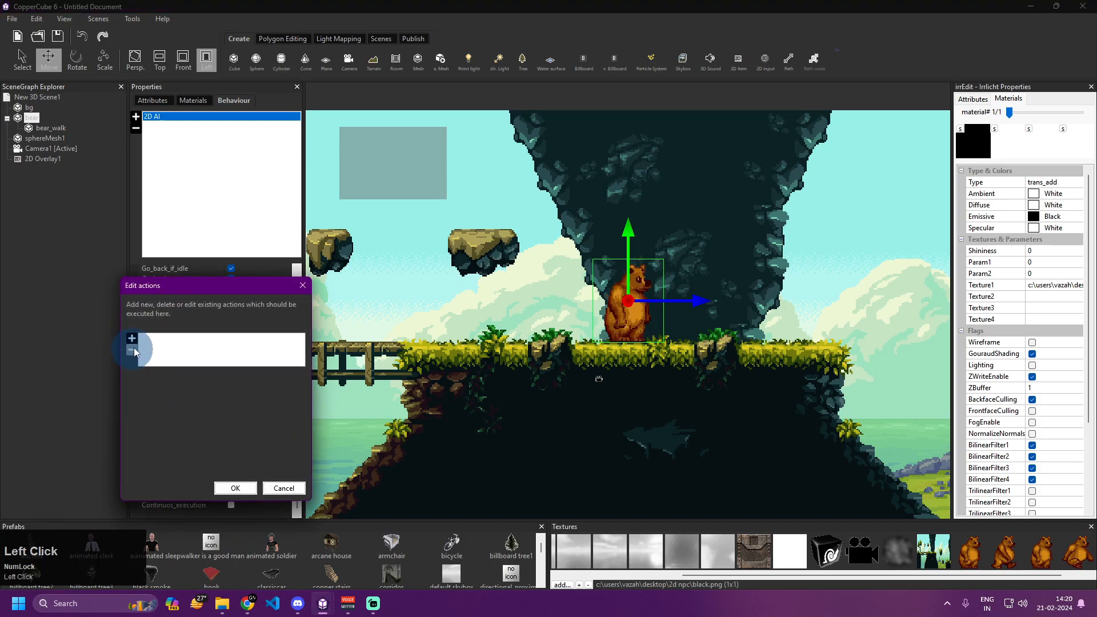
pyautogui.click(132, 338)
pyautogui.click(240, 348)
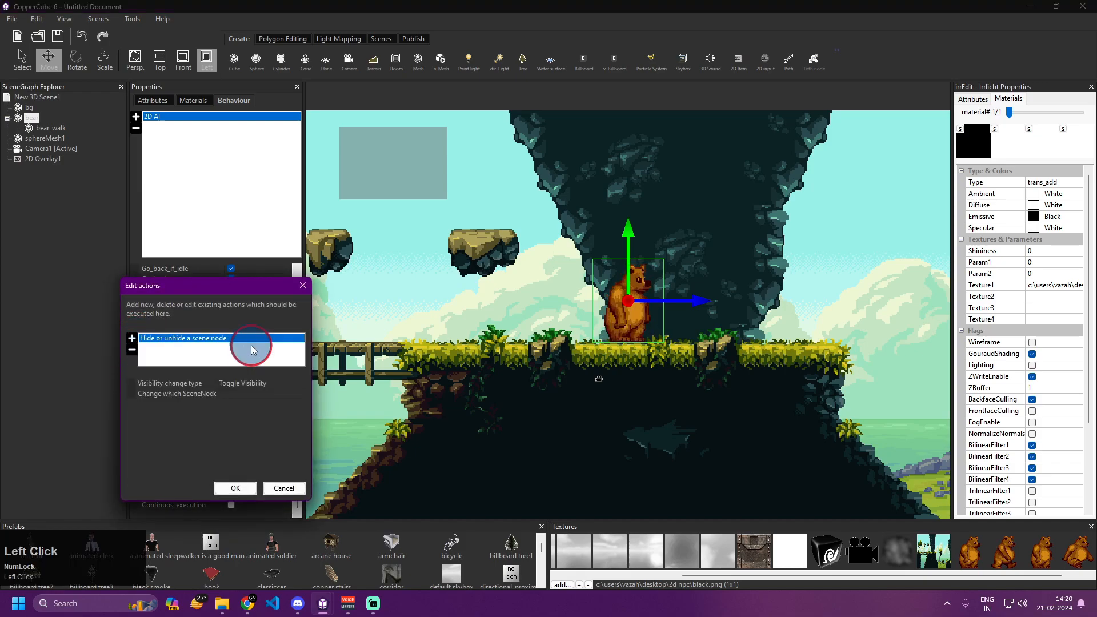
pyautogui.click(263, 396)
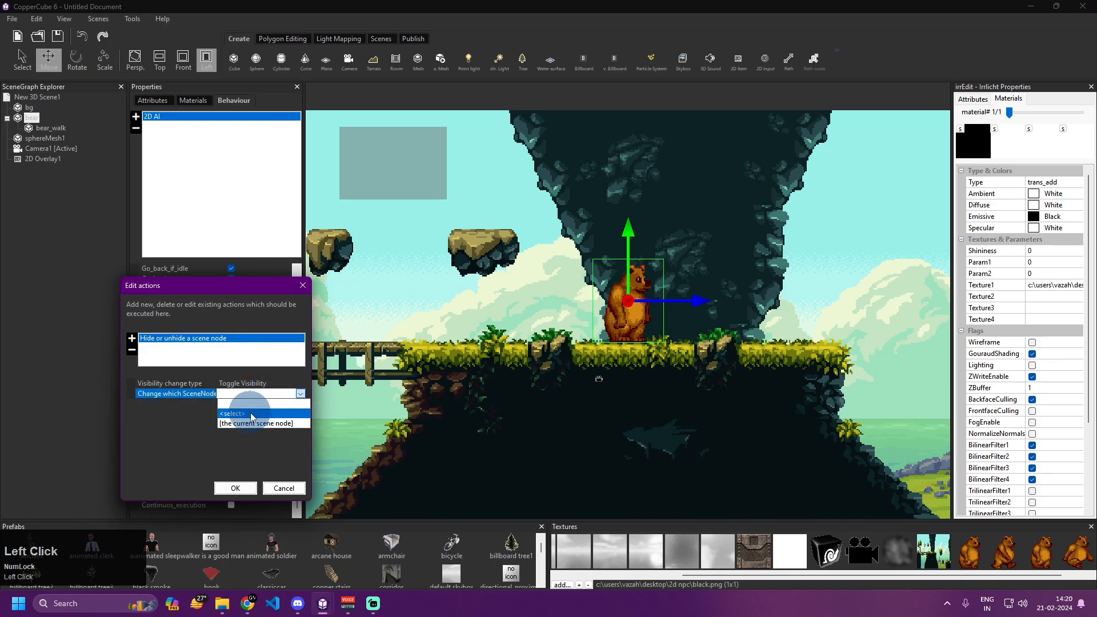
pyautogui.click(250, 412)
pyautogui.click(210, 412)
pyautogui.click(251, 503)
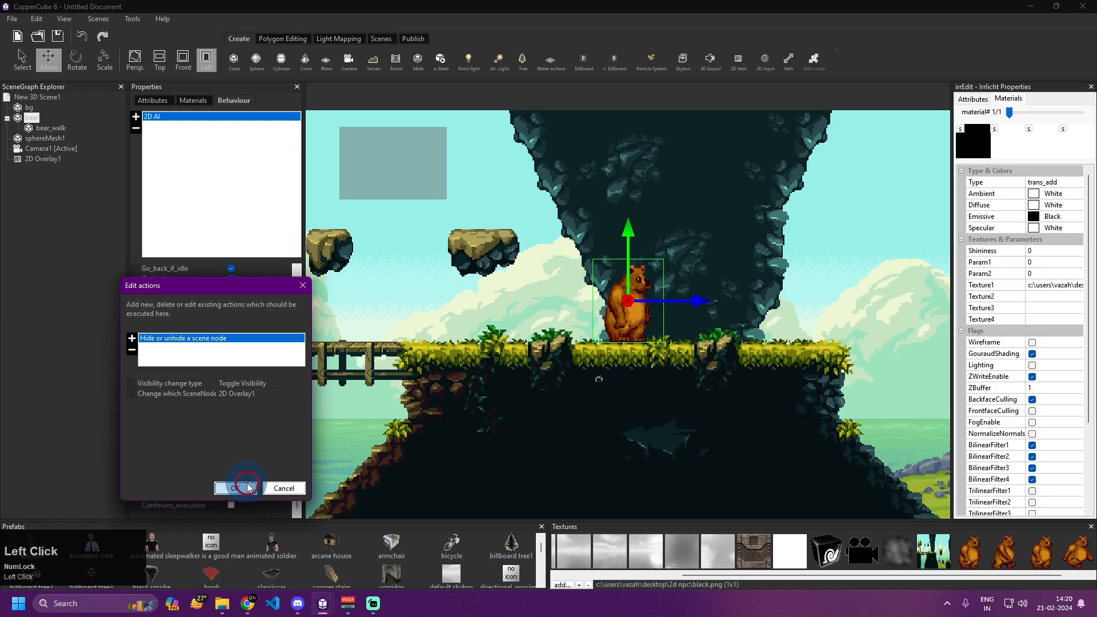
pyautogui.click(235, 487)
pyautogui.hotkey('ctrl', 'F10')
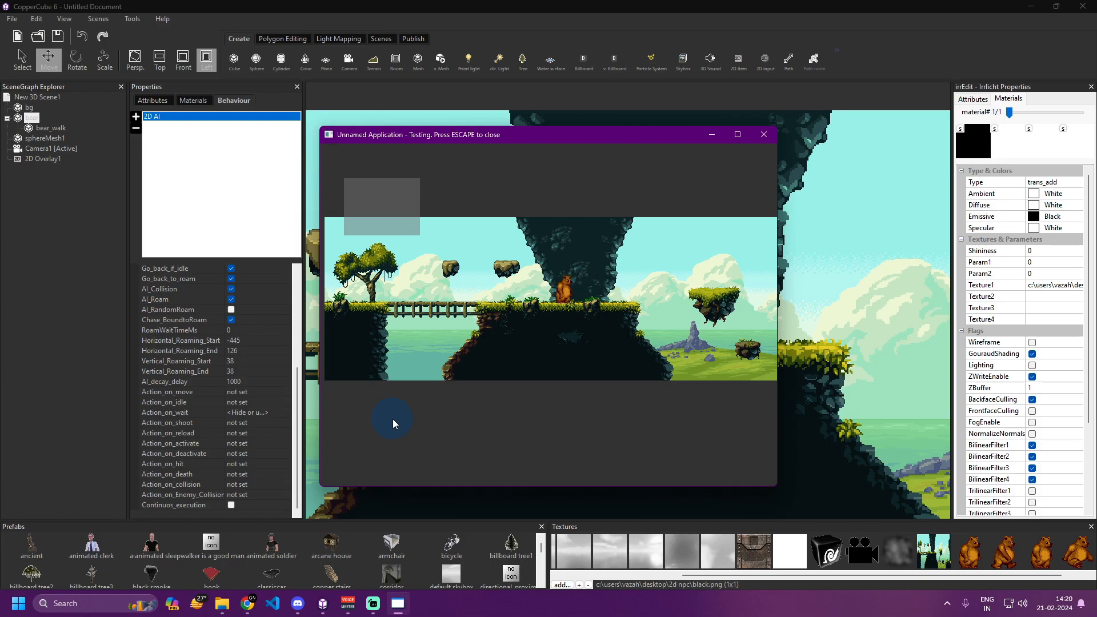
pyautogui.press('Escape')
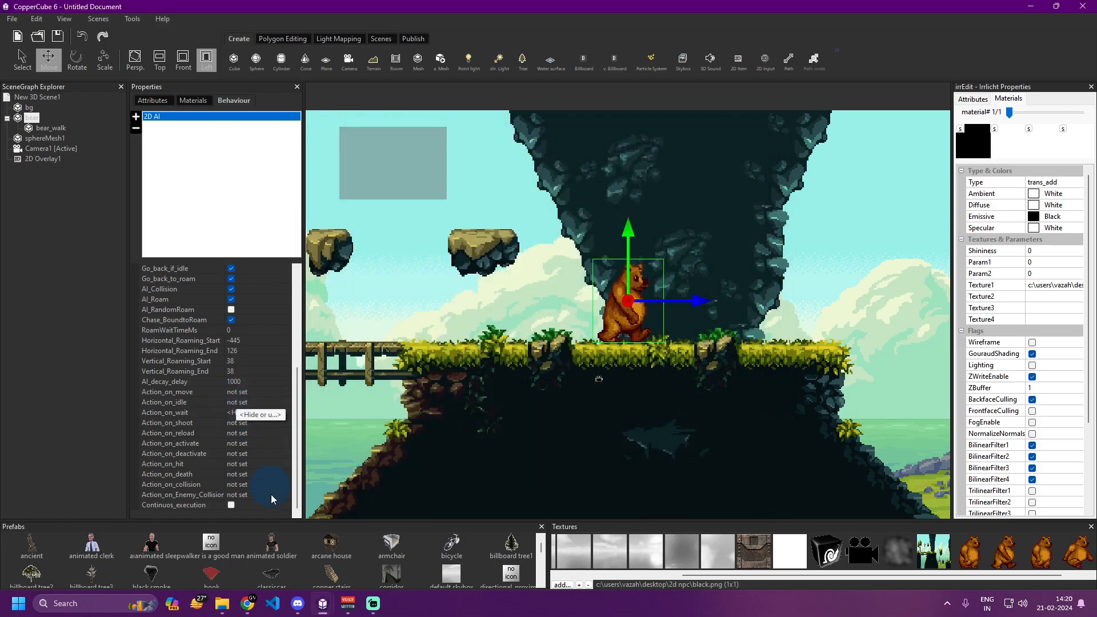
pyautogui.scroll(2, 240, 423)
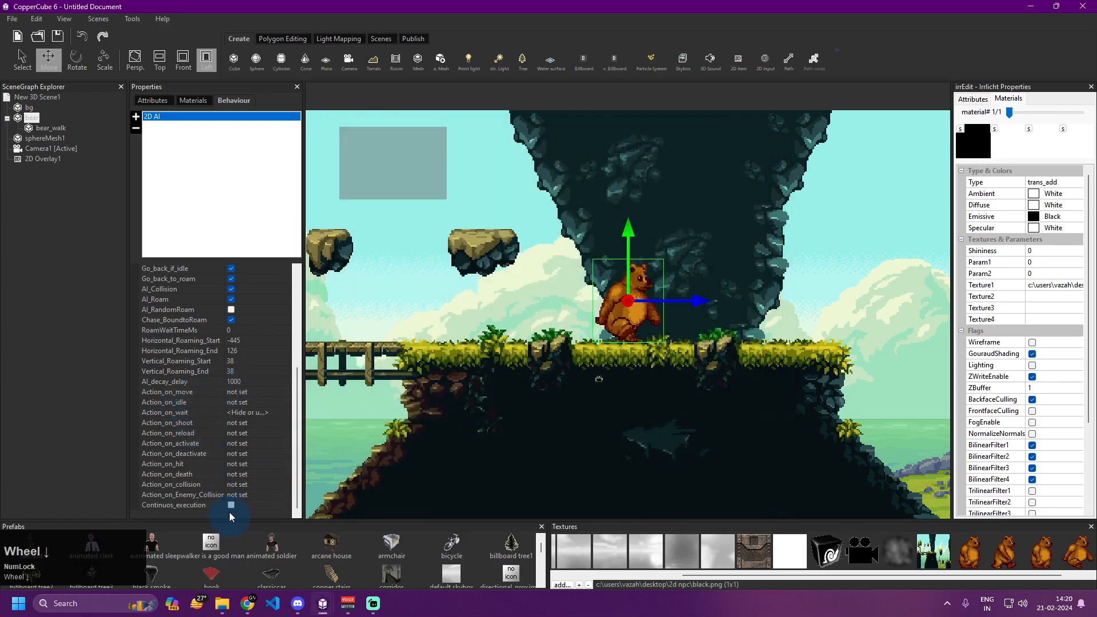
# Set the bear's RoamWaitTimeMs to 1000 and test the overlay's wait action in the running scene.
pyautogui.click(265, 393)
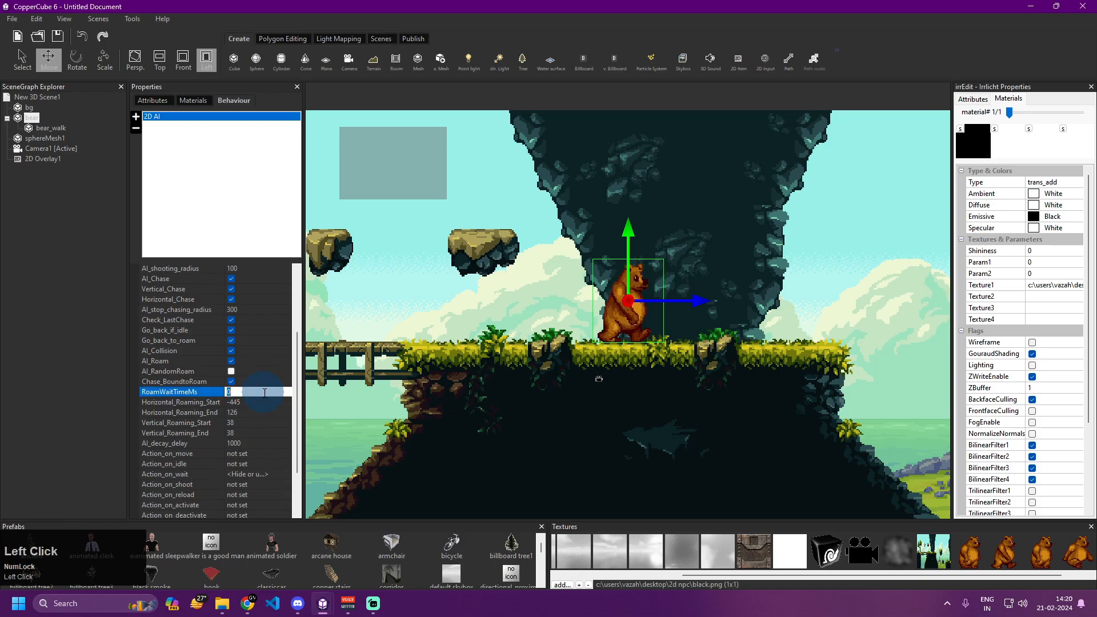
pyautogui.write('1000')
pyautogui.press('Return')
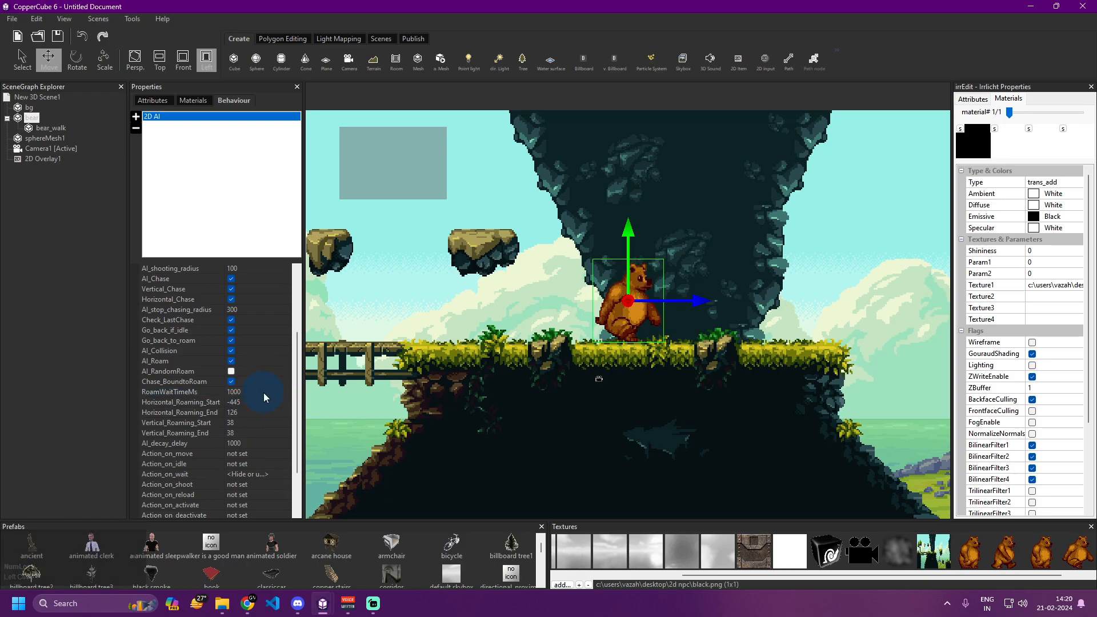
pyautogui.press('F10')
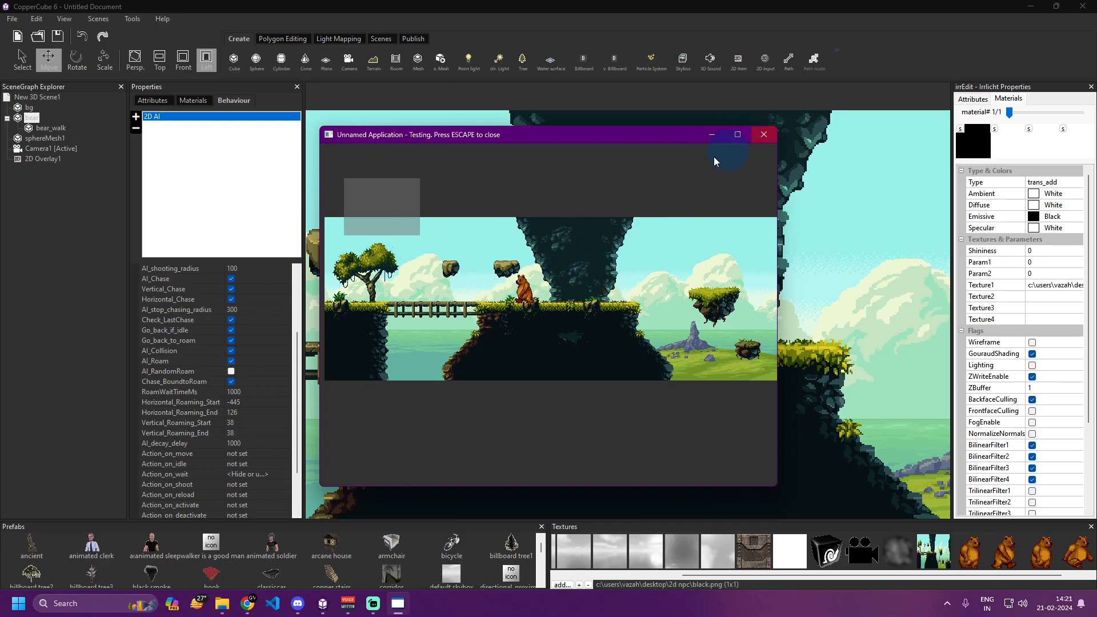
pyautogui.press('Escape')
pyautogui.scroll(-2, 259, 461)
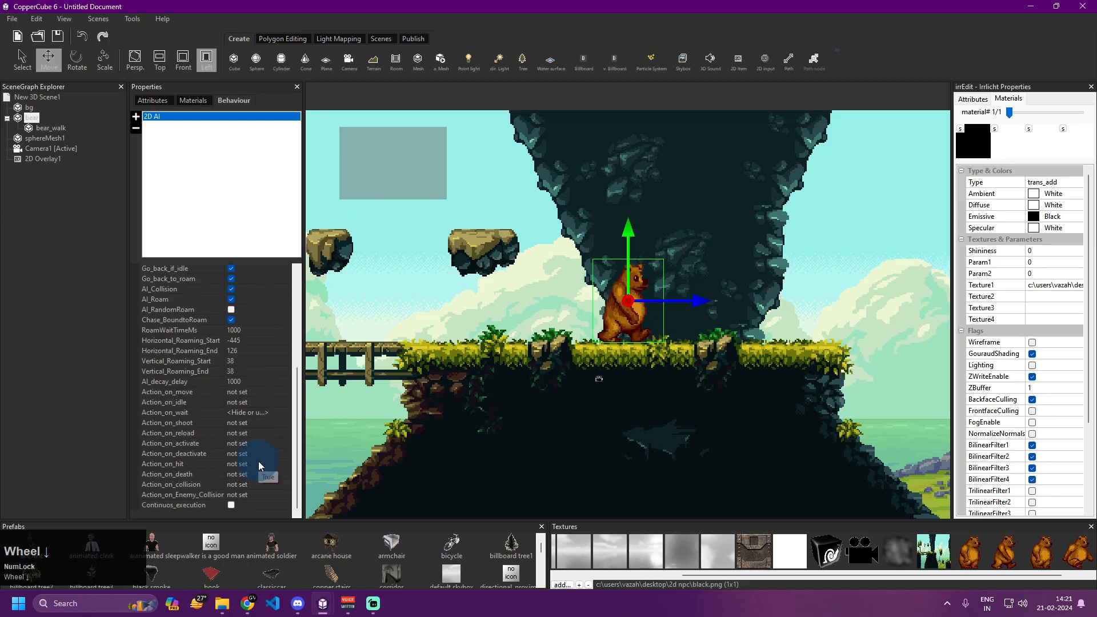
# Switch to the open Platformer_v1.3.2 project and examine the horizontal and vertical roaming limits in the bee's 2D AI behaviour.
pyautogui.moveTo(323, 604)
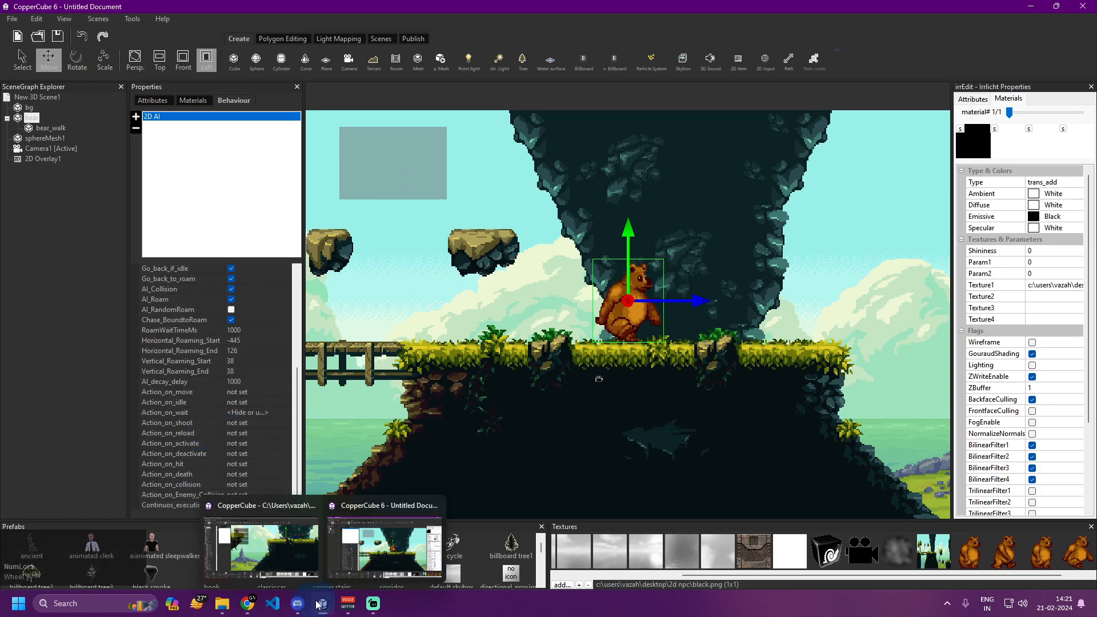
pyautogui.click(265, 552)
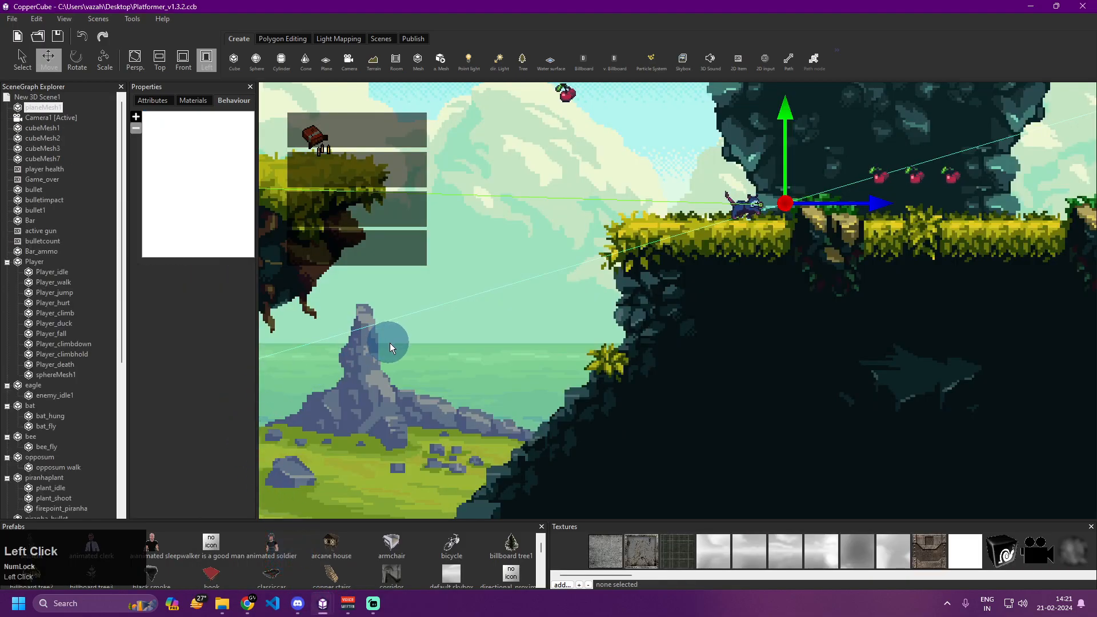
pyautogui.moveTo(390, 338); pyautogui.dragTo(815, 410)
pyautogui.moveTo(614, 341); pyautogui.dragTo(858, 416)
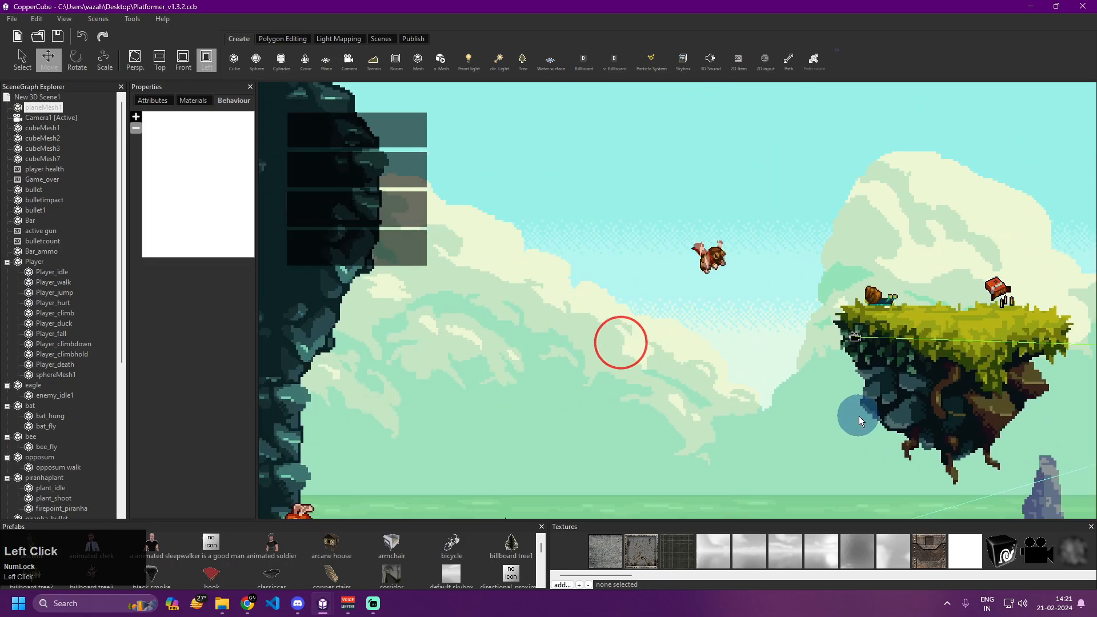
pyautogui.click(708, 259)
pyautogui.click(165, 120)
pyautogui.scroll(-1, 171, 400)
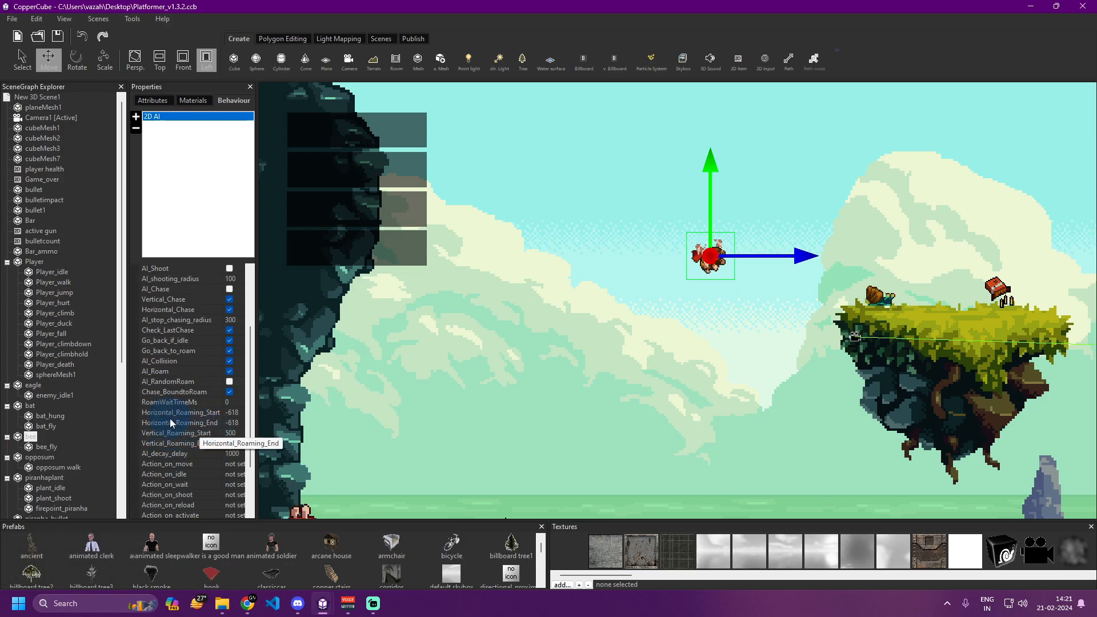
pyautogui.click(231, 413)
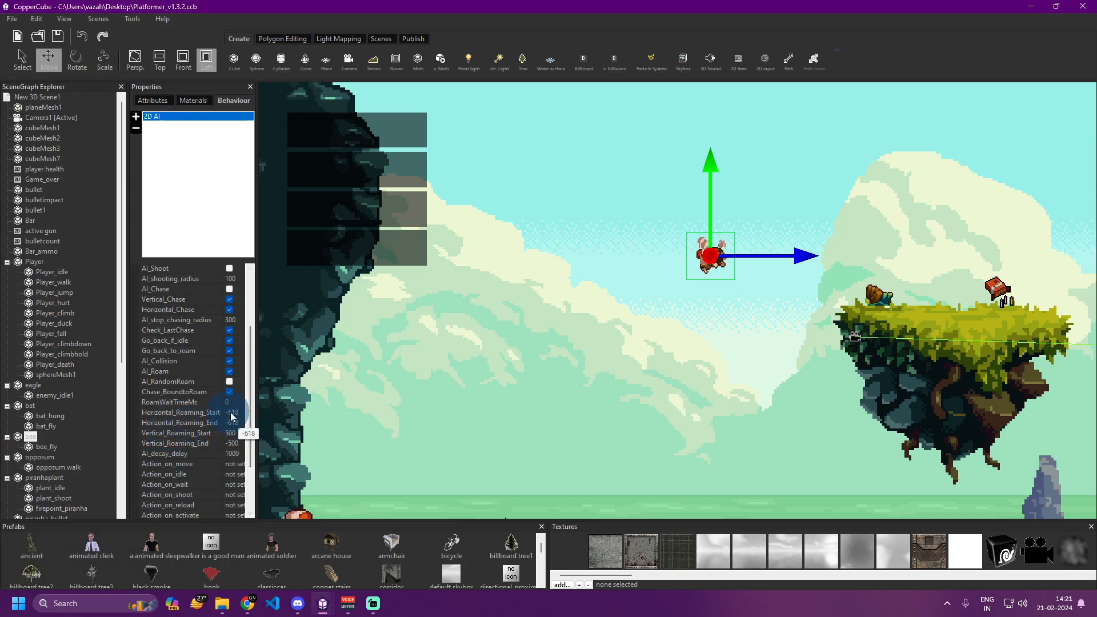
pyautogui.moveTo(257, 403); pyautogui.dragTo(317, 402)
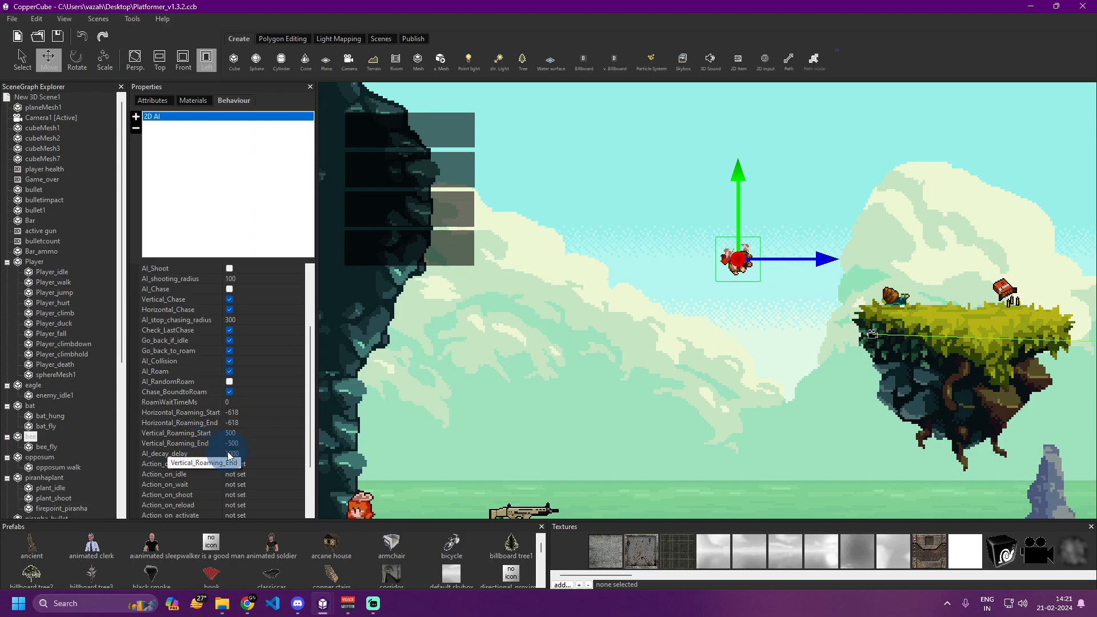
# Inspect the Set or Change a Variable action in Action_on_Enemy_Collision of the eagle's 2D AI behaviour.
pyautogui.moveTo(760, 445); pyautogui.dragTo(553, 324)
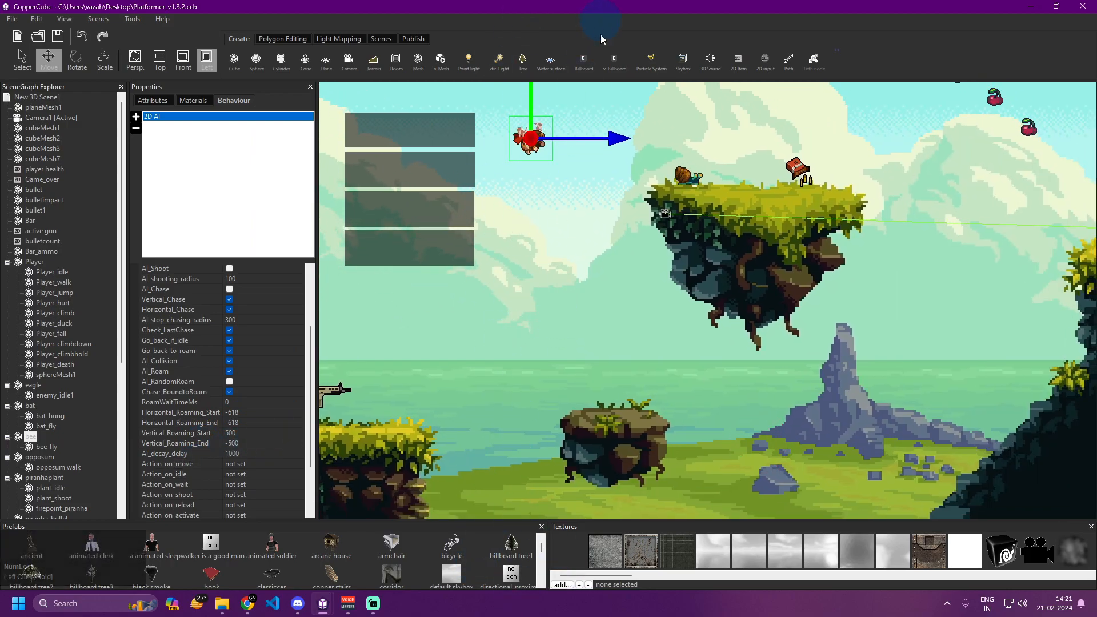
pyautogui.moveTo(438, 412); pyautogui.dragTo(716, 400)
pyautogui.moveTo(595, 325); pyautogui.dragTo(620, 601)
pyautogui.click(502, 216)
pyautogui.scroll(-2, 275, 412)
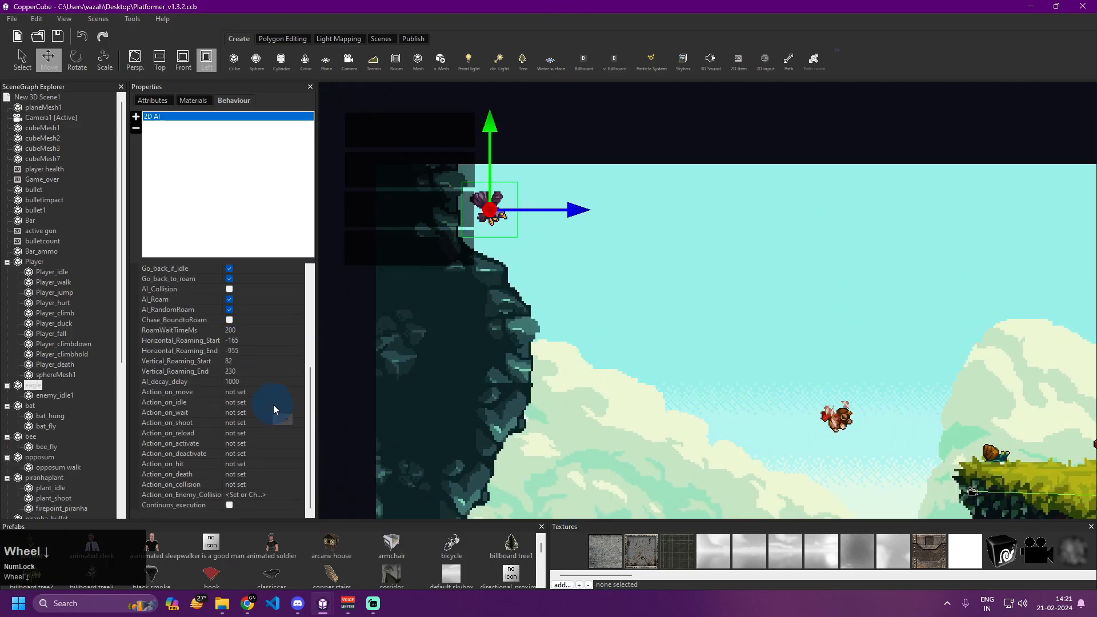
pyautogui.click(295, 496)
pyautogui.click(299, 496)
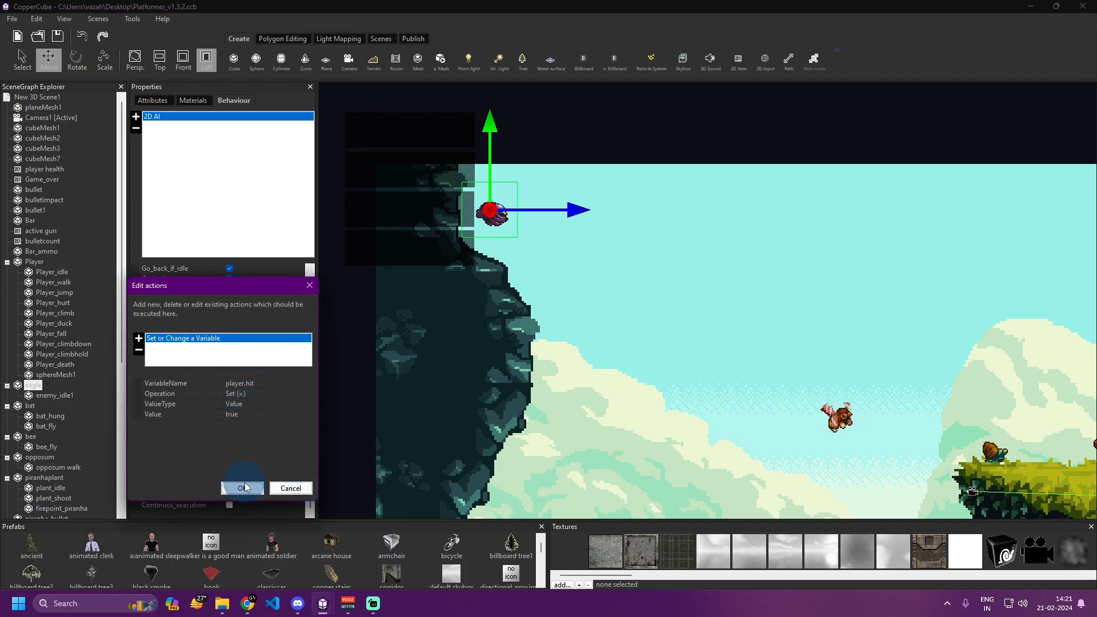
pyautogui.click(242, 488)
# Review the settings of the Player's 2D AI and 2D Bullets behaviours.
pyautogui.click(38, 261)
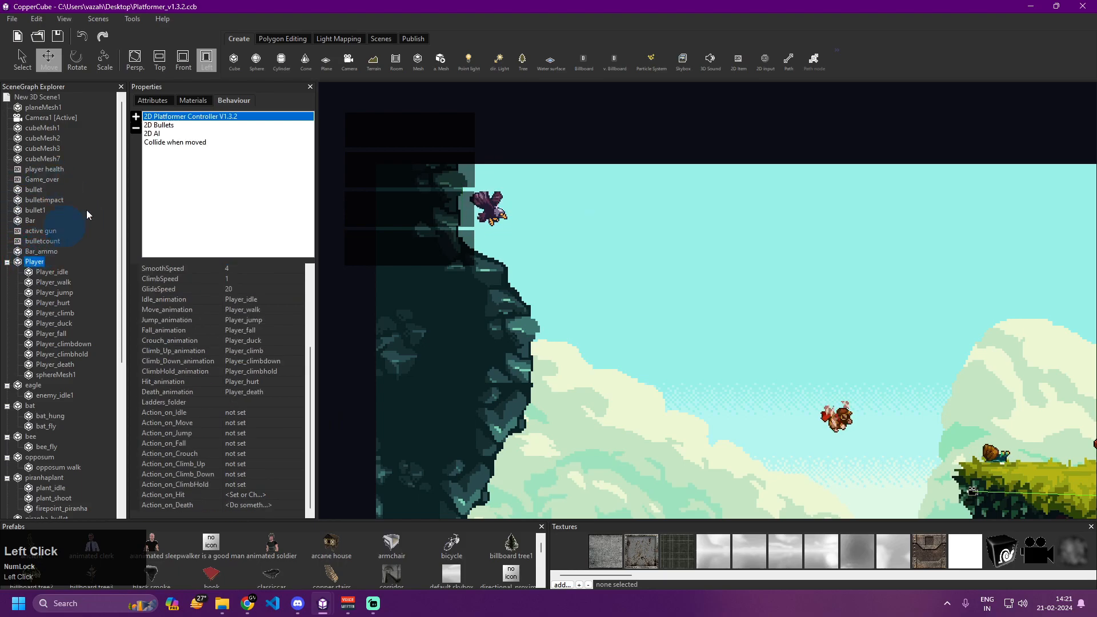
pyautogui.click(157, 133)
pyautogui.scroll(-2, 247, 367)
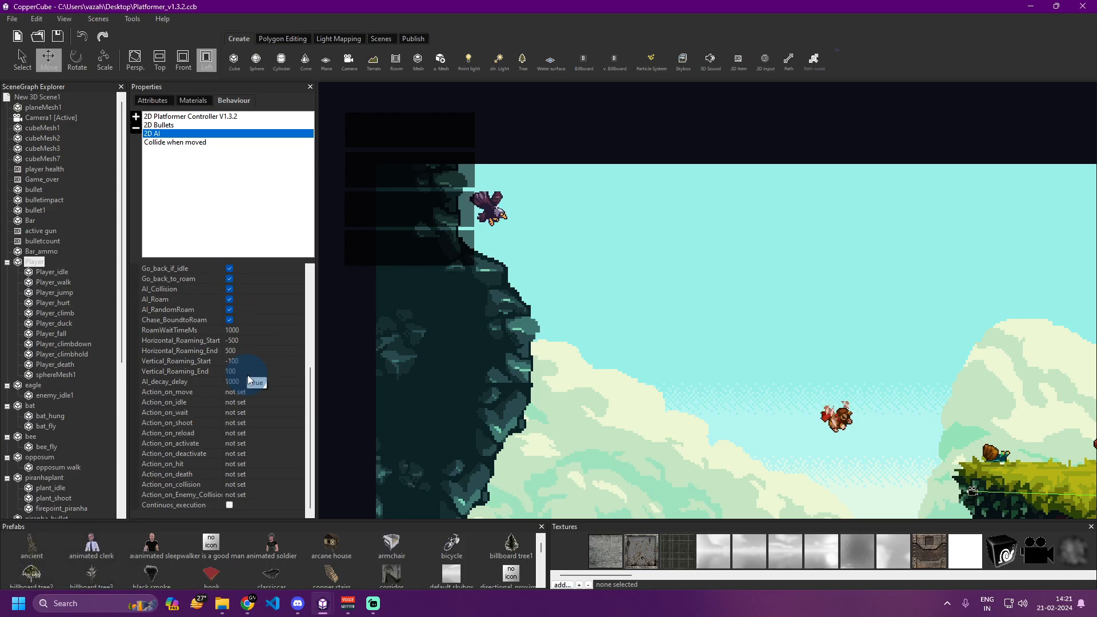
pyautogui.scroll(-1, 247, 371)
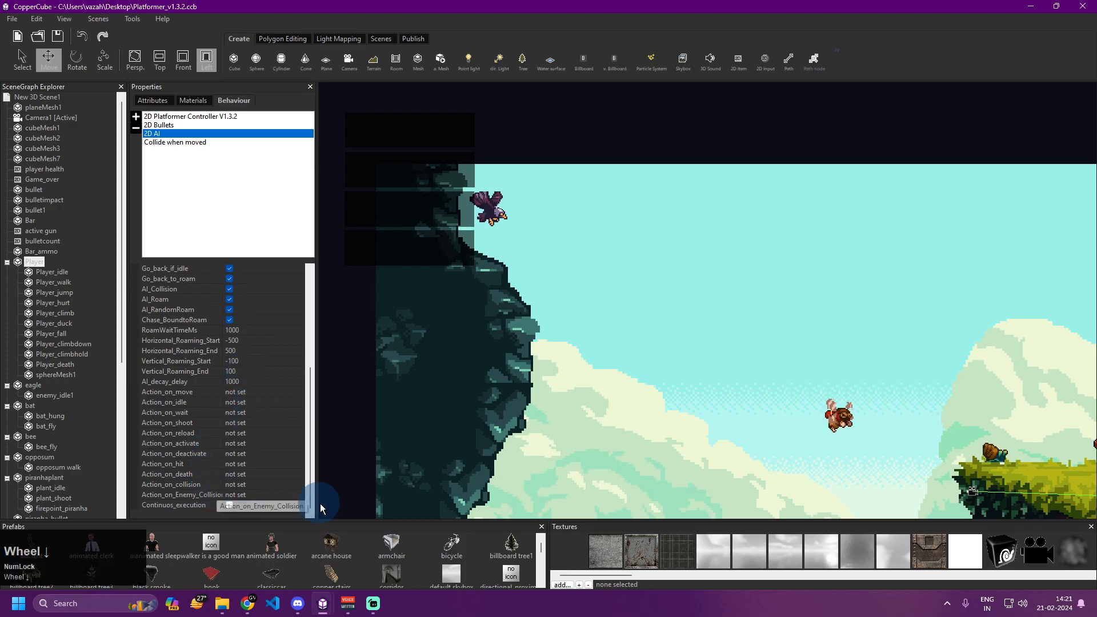
pyautogui.scroll(5, 232, 496)
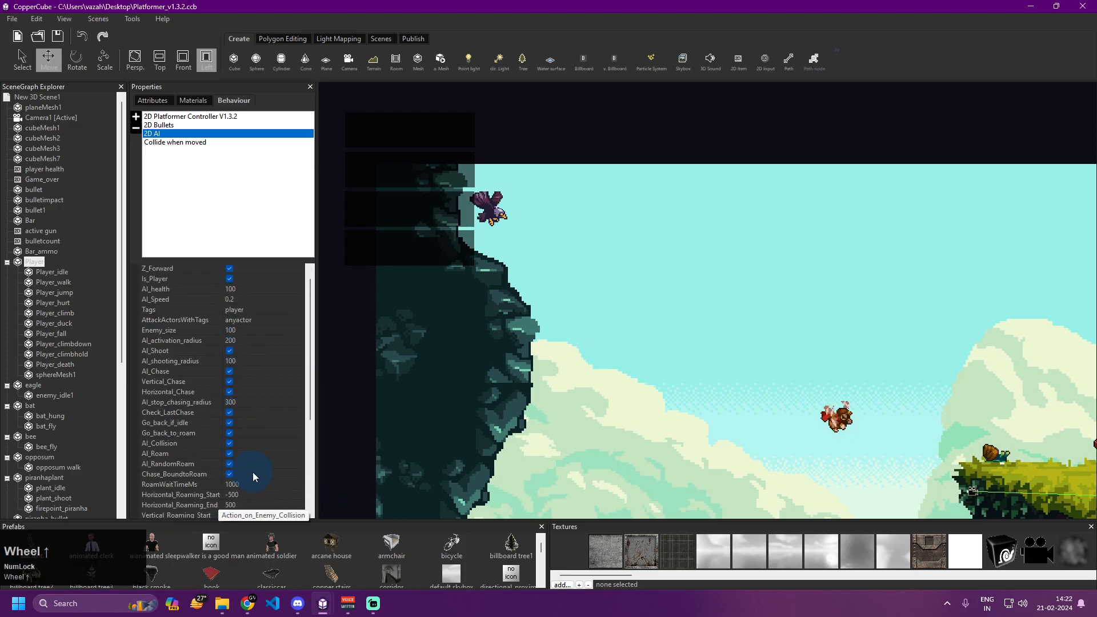
pyautogui.scroll(-5, 260, 433)
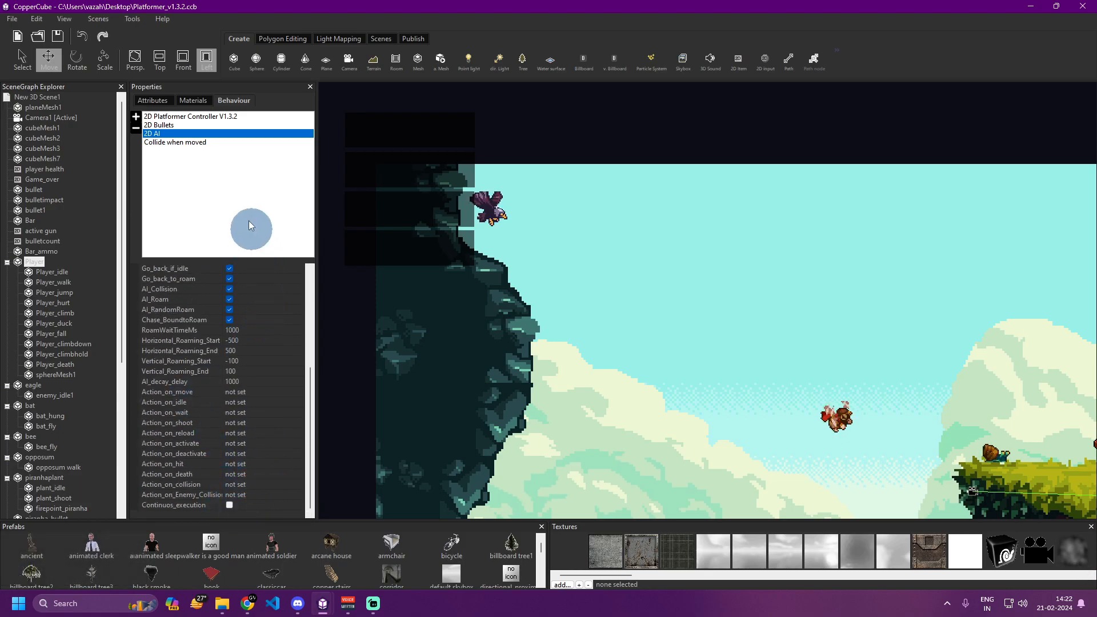
pyautogui.click(171, 125)
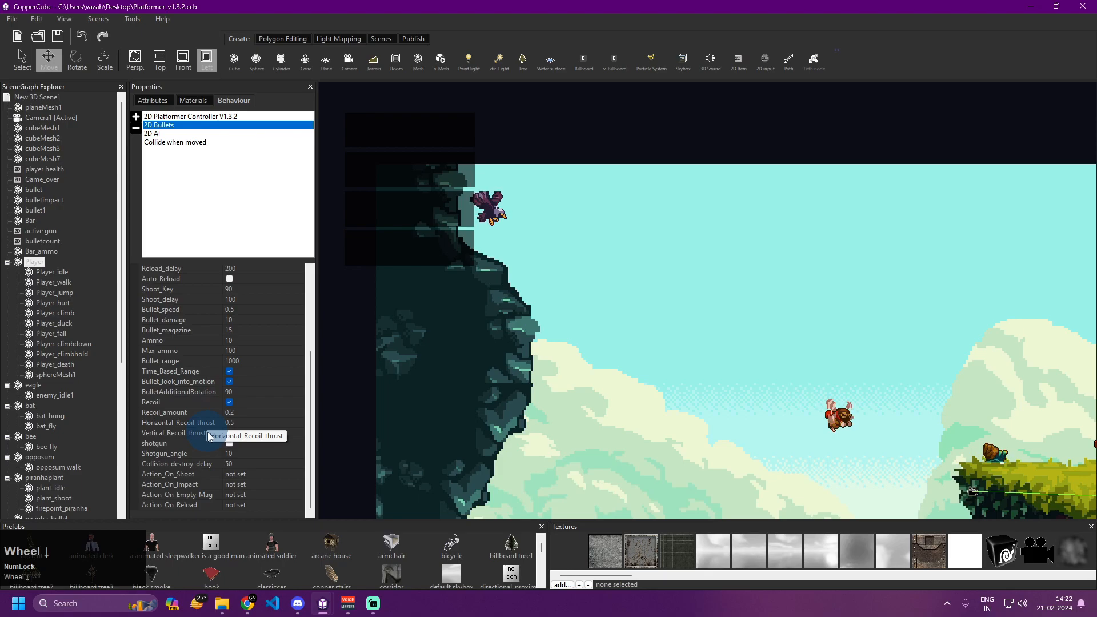
pyautogui.scroll(4, 207, 297)
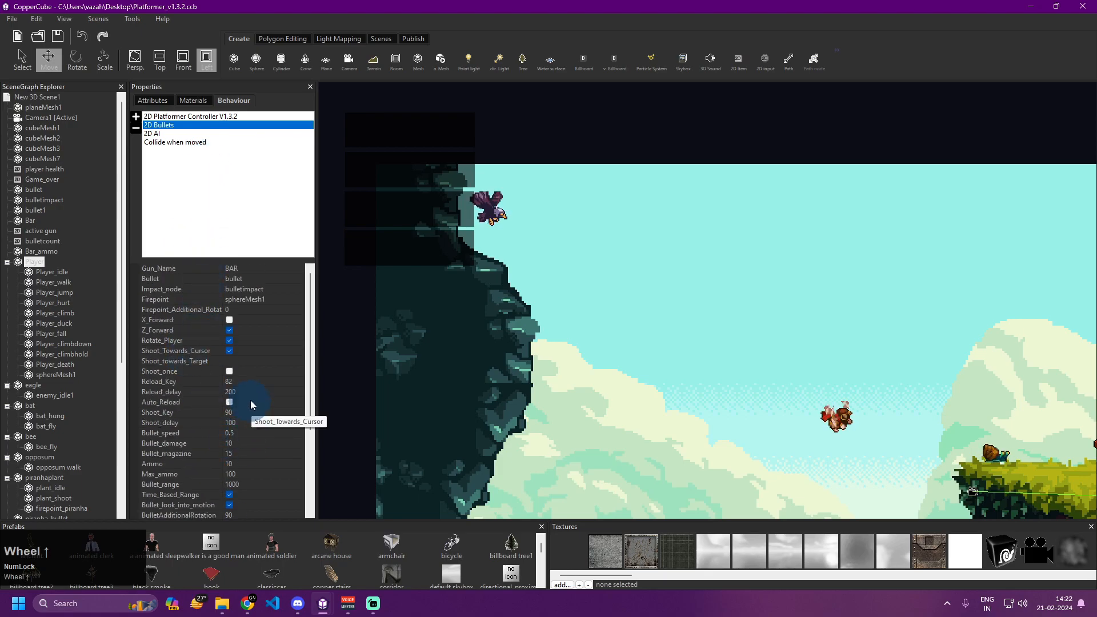
# Inspect the variable action assigned to Action_on_Hit in the Player's 2D Platformer Controller V1.3.2 behaviour.
pyautogui.click(215, 117)
pyautogui.scroll(-5, 208, 351)
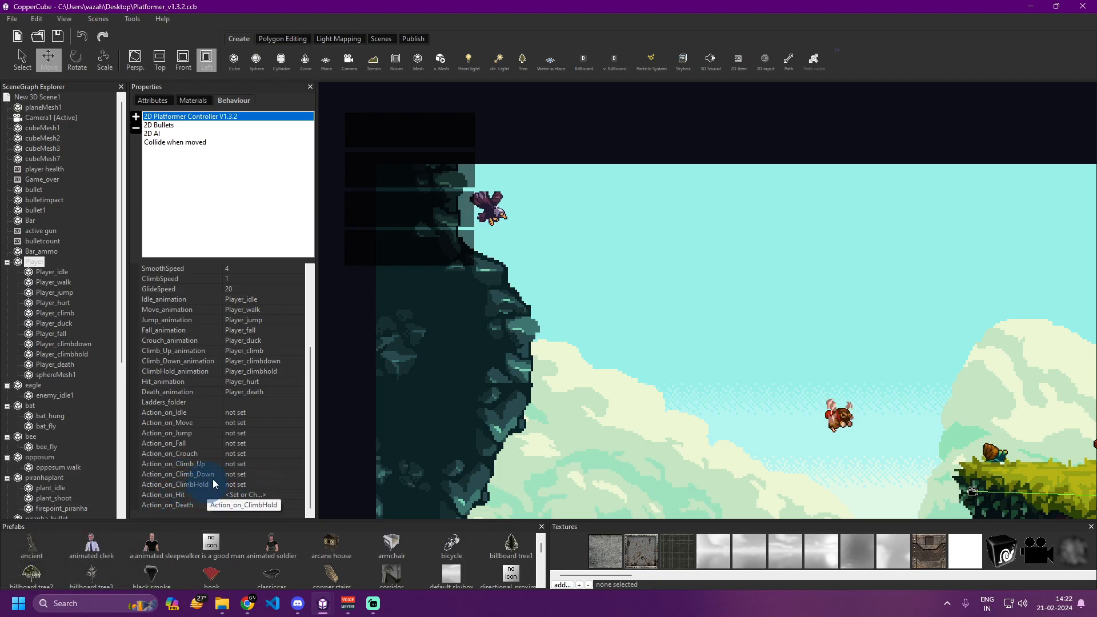
pyautogui.click(286, 495)
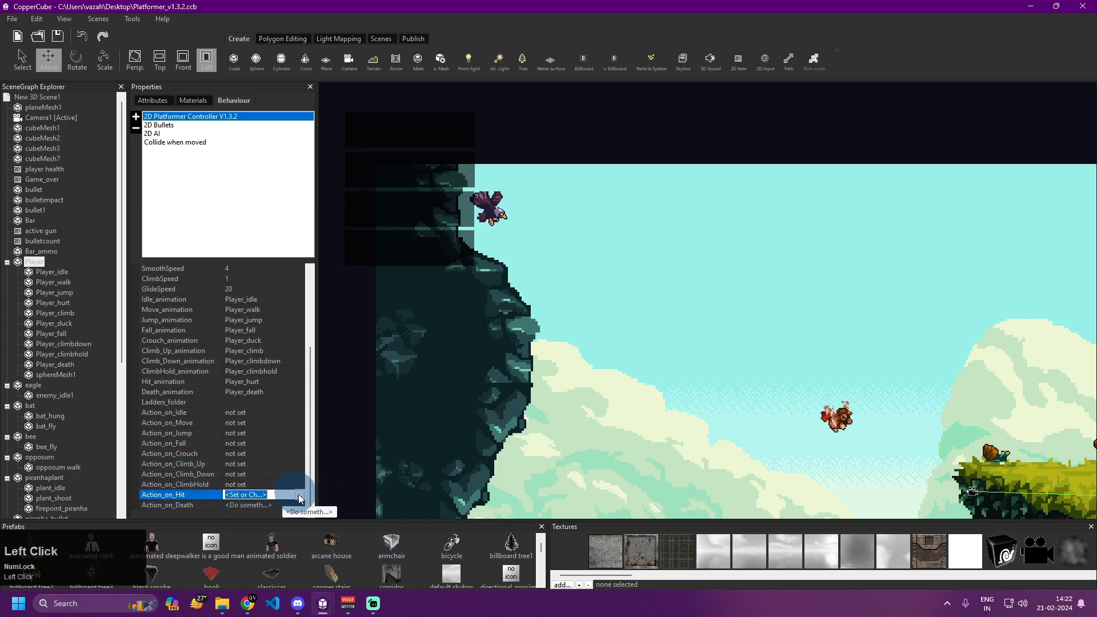
pyautogui.click(302, 495)
pyautogui.click(170, 338)
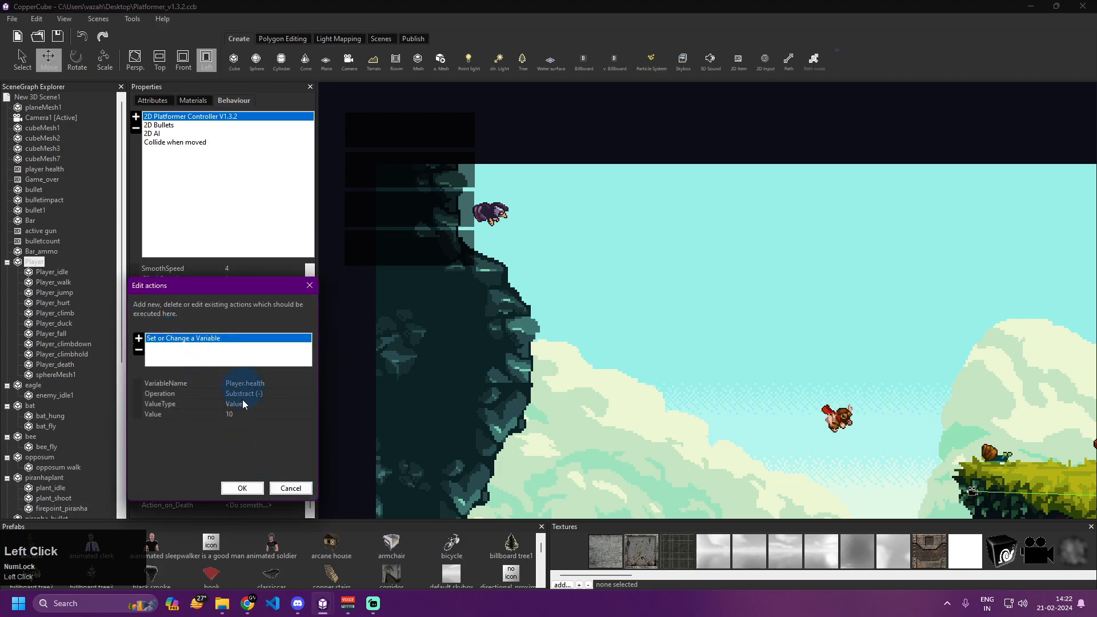
pyautogui.click(243, 488)
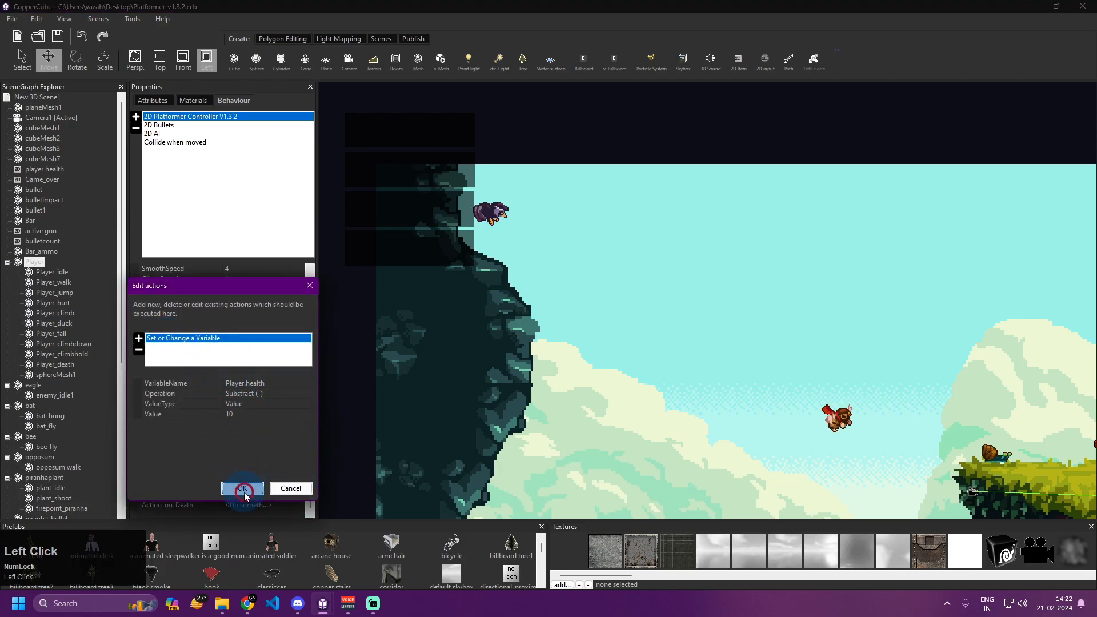
pyautogui.click(164, 244)
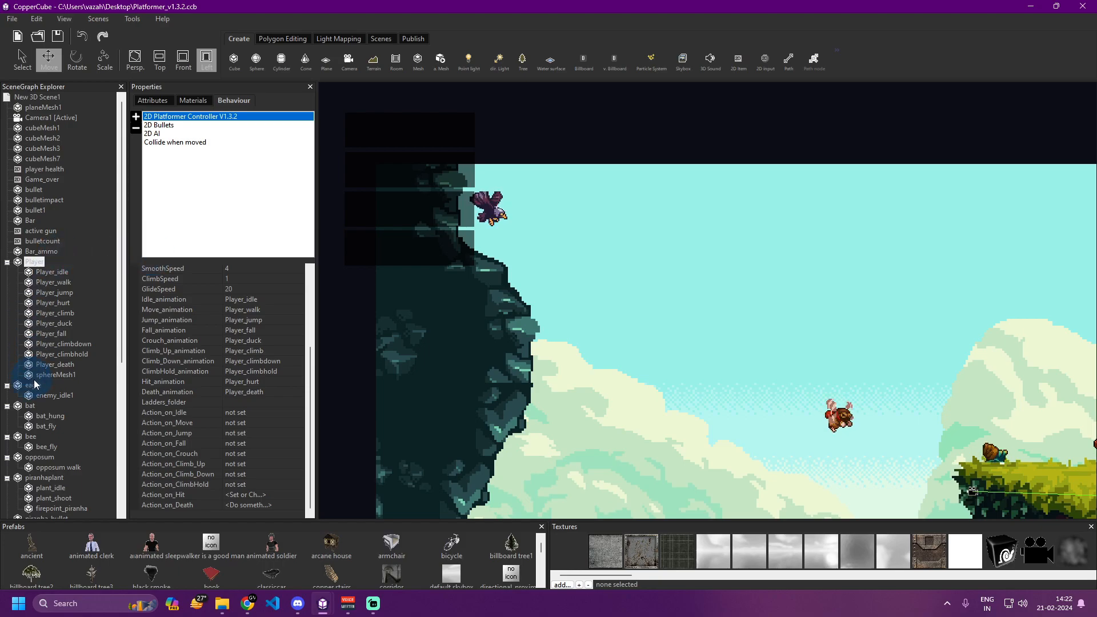
# Recheck which variable the eagle's Action_on_Enemy_Collision sets, and look over the eagle's remaining 2D AI settings.
pyautogui.click(493, 212)
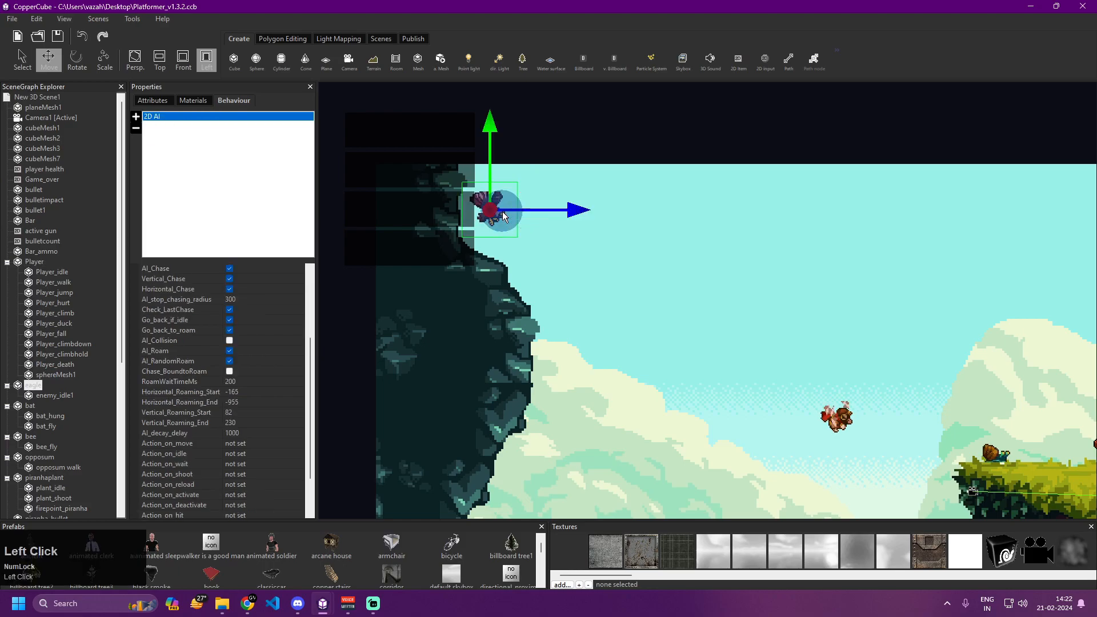
pyautogui.scroll(-3, 268, 446)
pyautogui.click(287, 495)
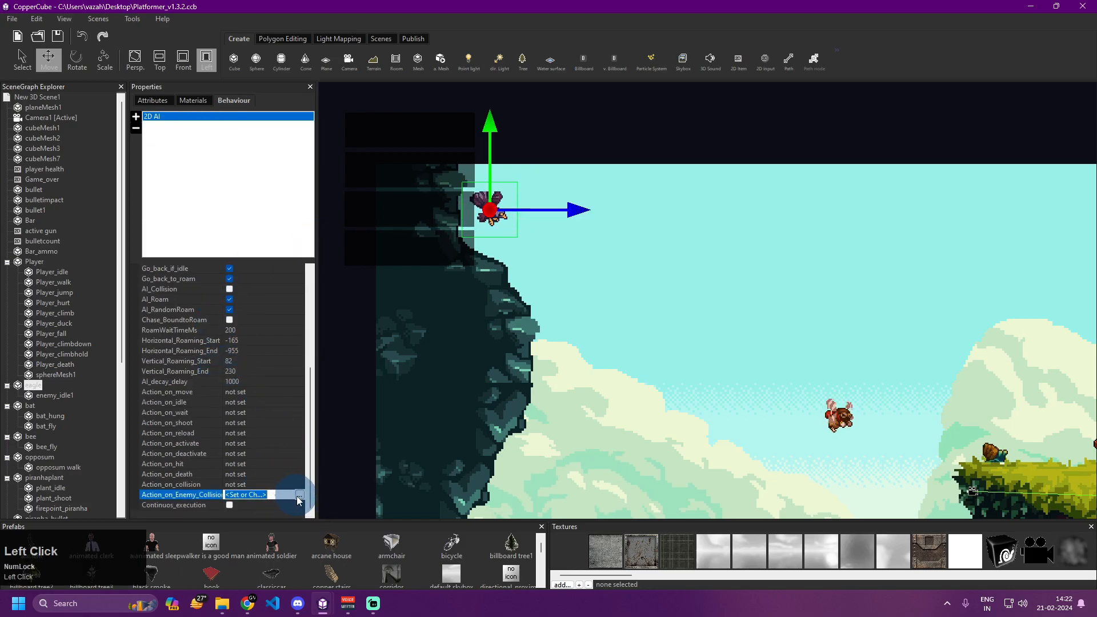
pyautogui.click(299, 495)
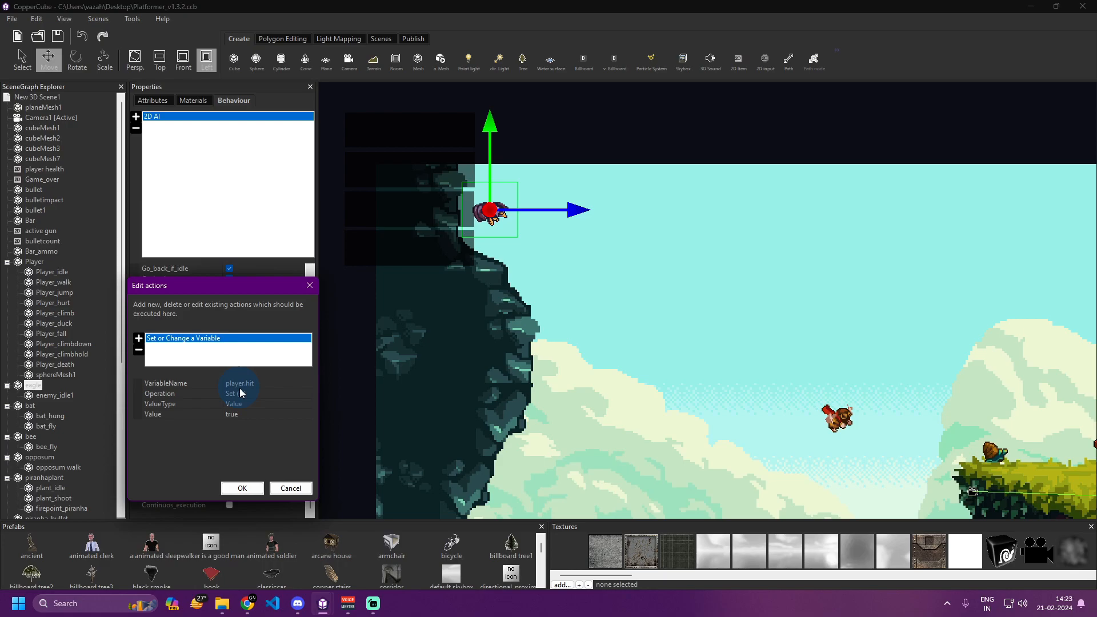
pyautogui.scroll(-1, 514, 374)
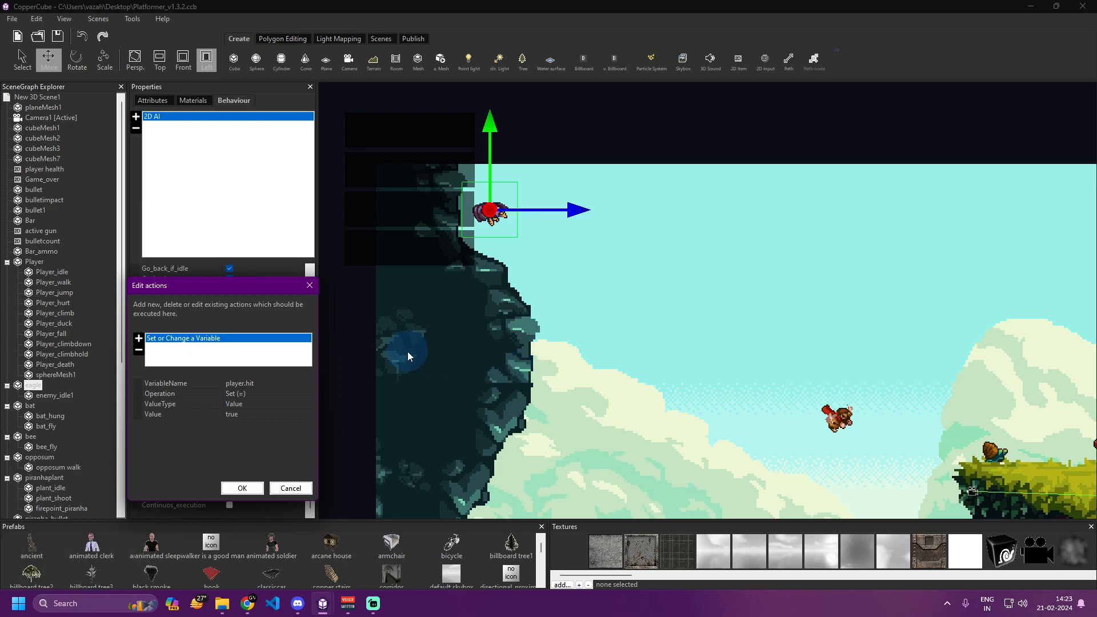
pyautogui.click(243, 488)
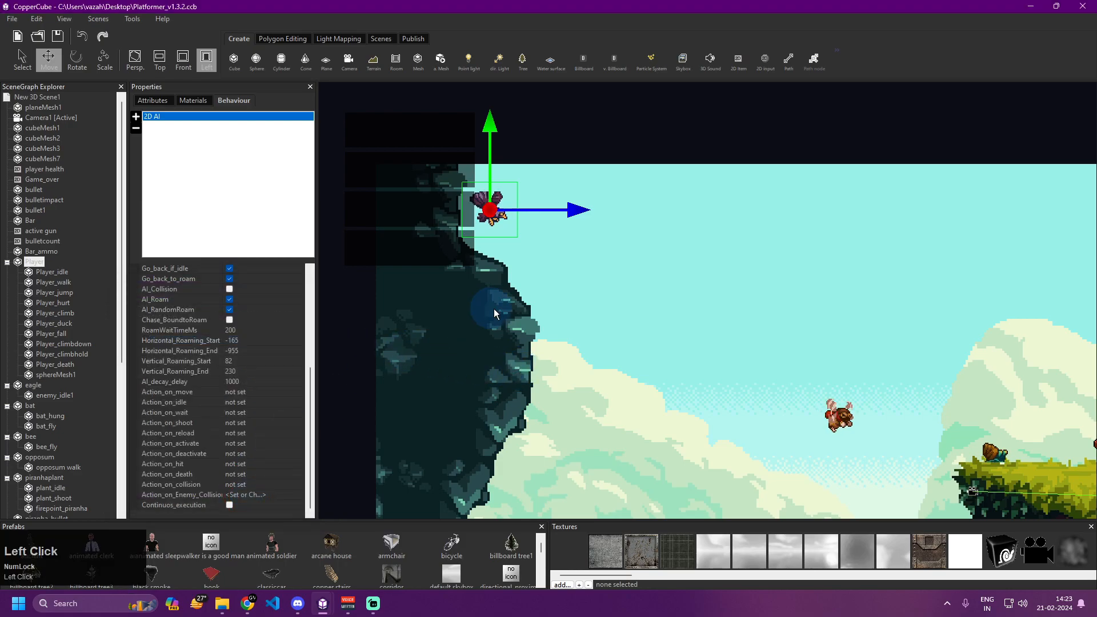
pyautogui.scroll(4, 249, 390)
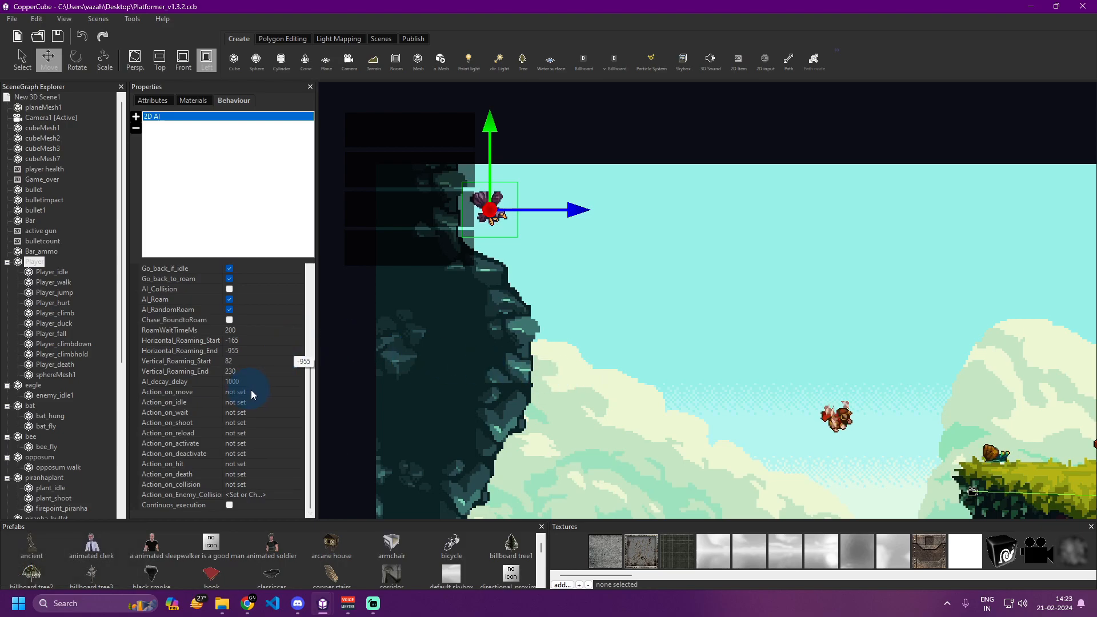
pyautogui.scroll(2, 243, 486)
# Select the piranha plant beside the bear and review the settings of its 2D AI behaviour.
pyautogui.moveTo(857, 443); pyautogui.dragTo(578, 293)
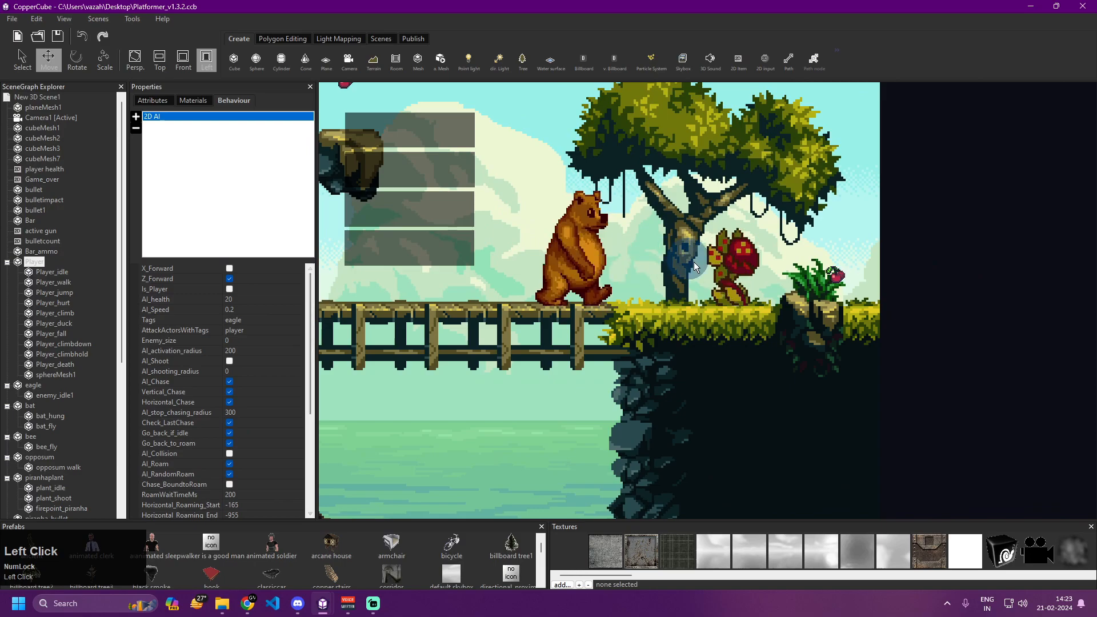
pyautogui.click(691, 275)
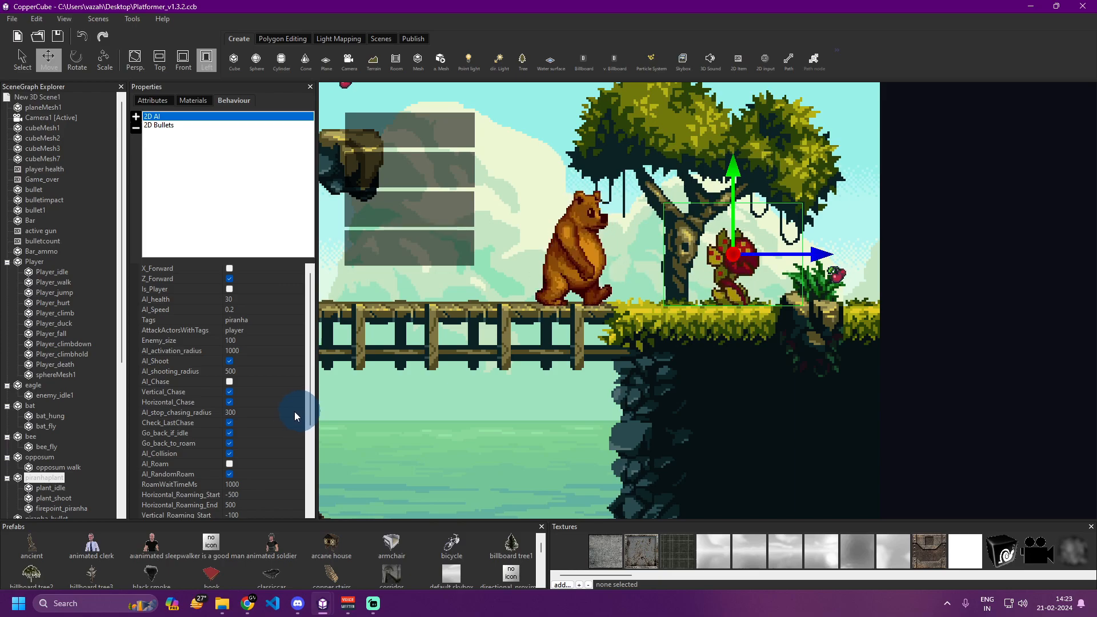
pyautogui.scroll(-3, 297, 412)
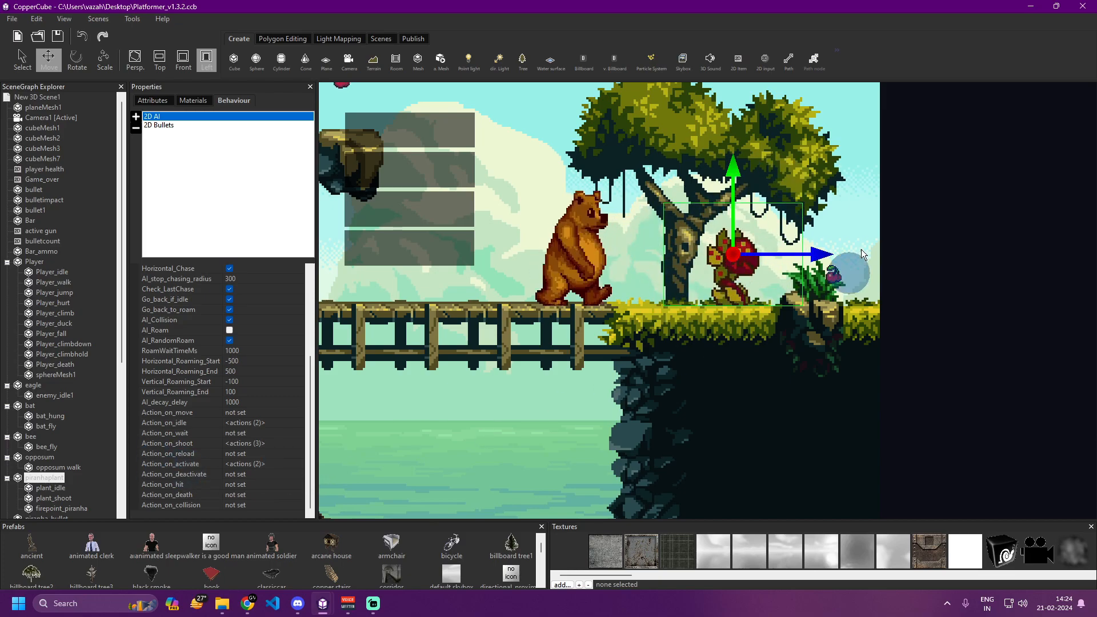
# Remove the Hide or unhide a scene node action from Action_on_activate in the piranha plant's 2D AI behaviour.
pyautogui.click(294, 474)
pyautogui.click(295, 463)
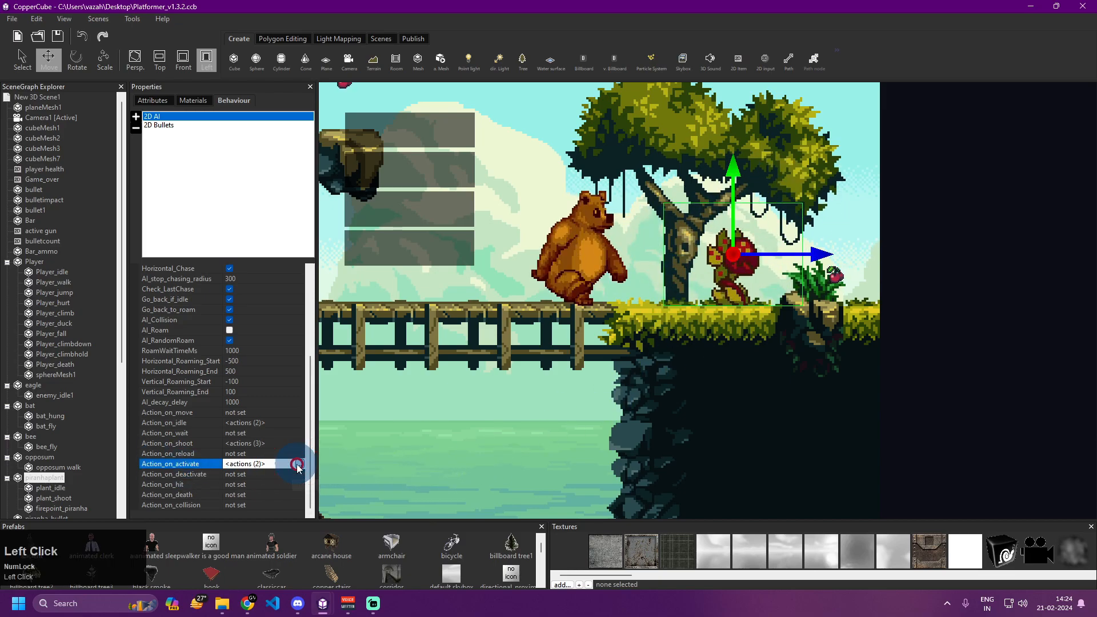
pyautogui.click(296, 464)
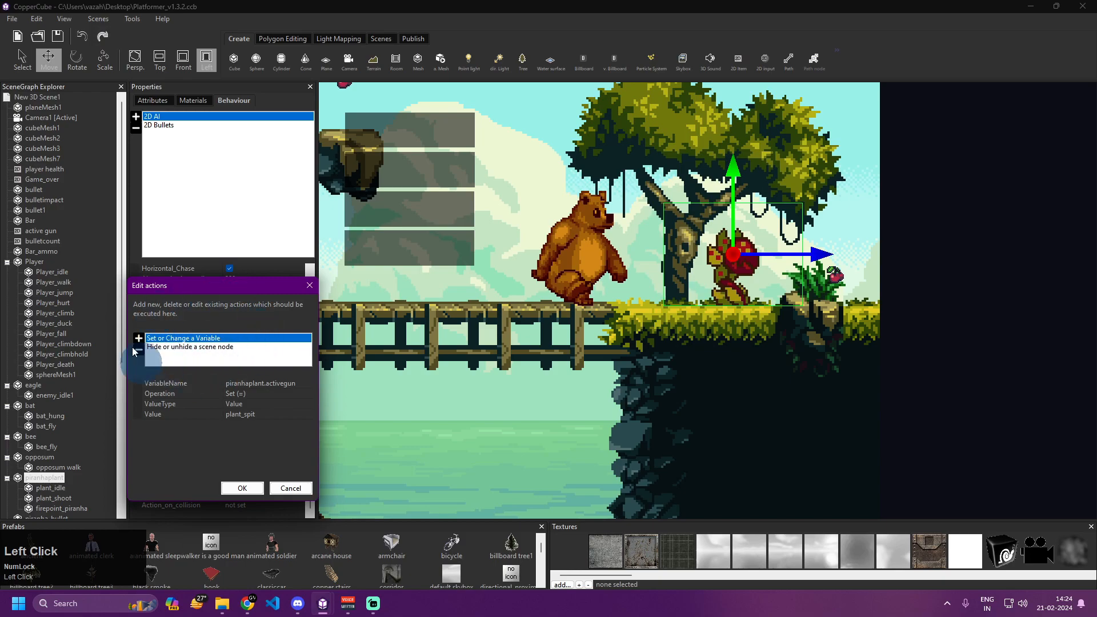
pyautogui.click(208, 348)
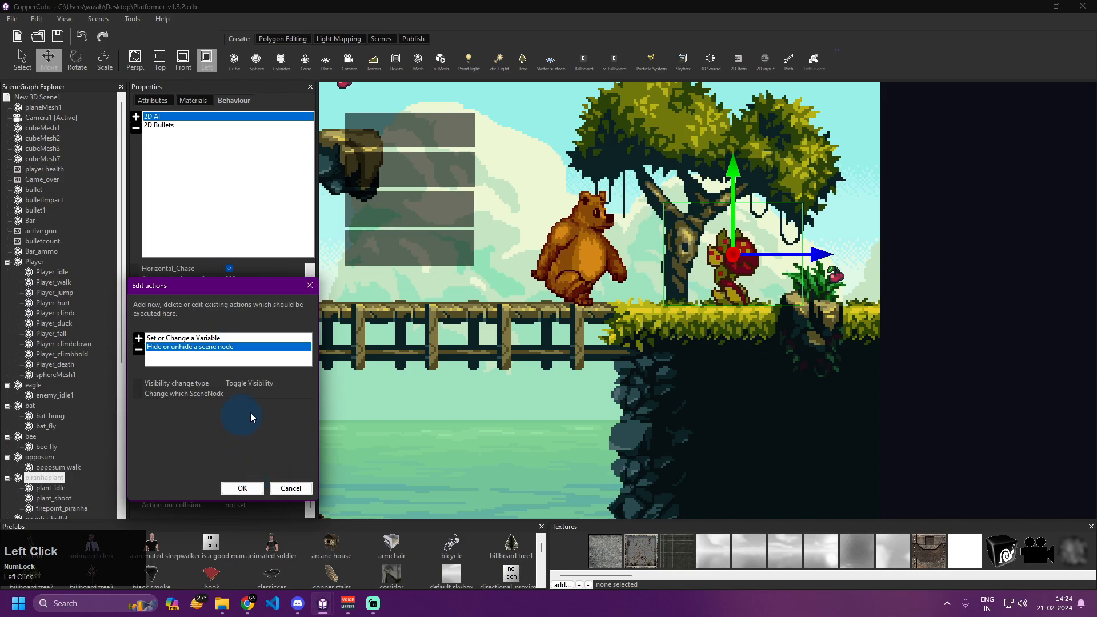
pyautogui.click(139, 349)
pyautogui.click(242, 489)
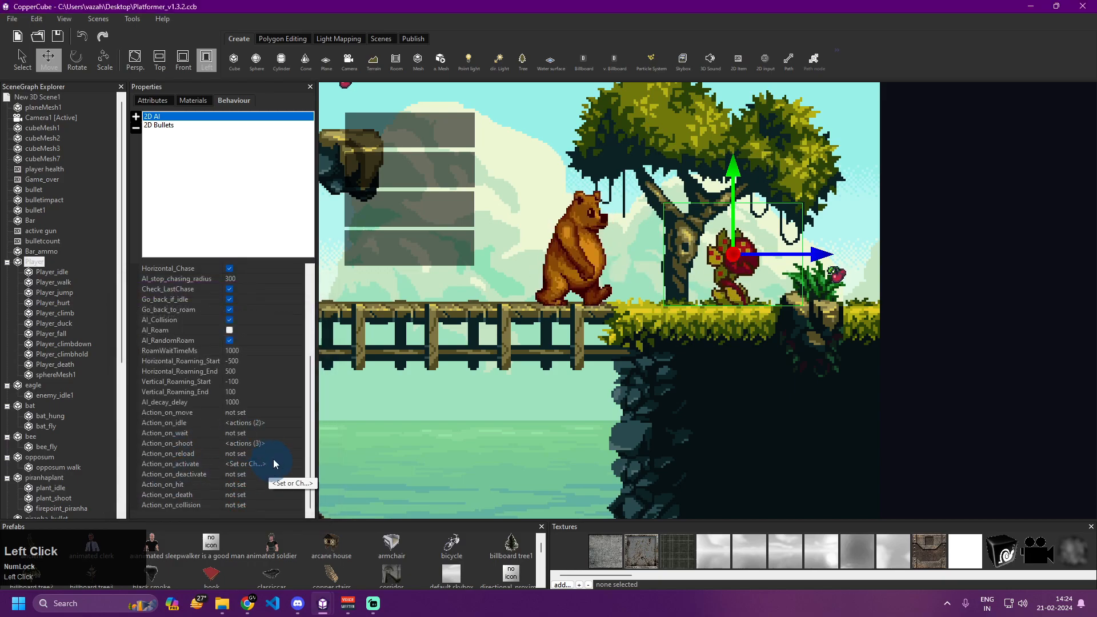
# Inspect the actions assigned to Action_on_shoot in the piranha plant's 2D AI behaviour.
pyautogui.click(299, 446)
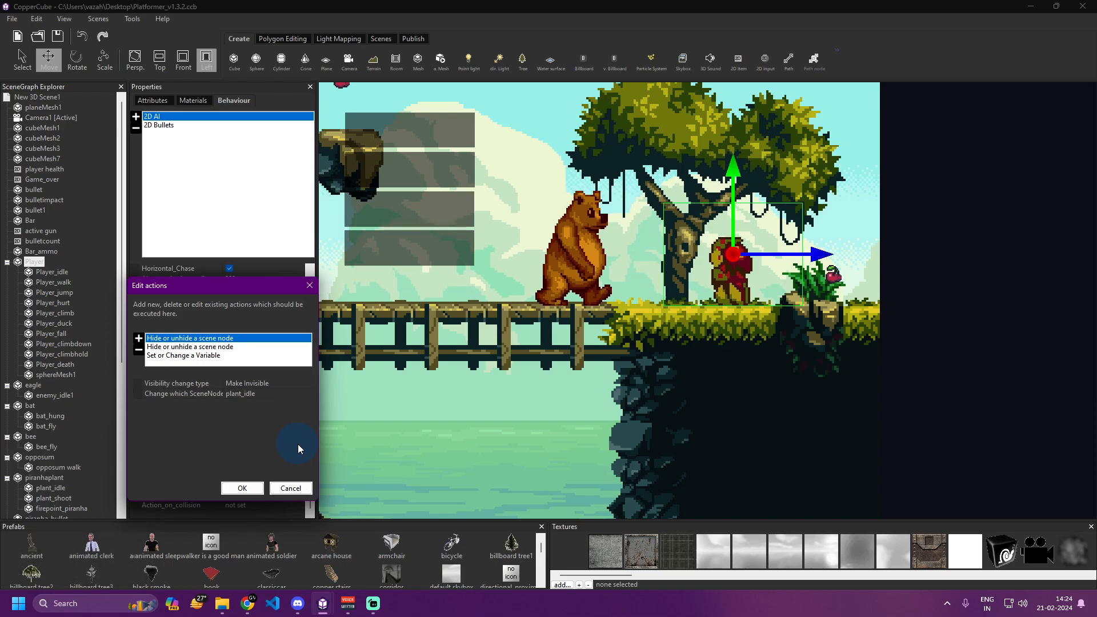
pyautogui.click(225, 348)
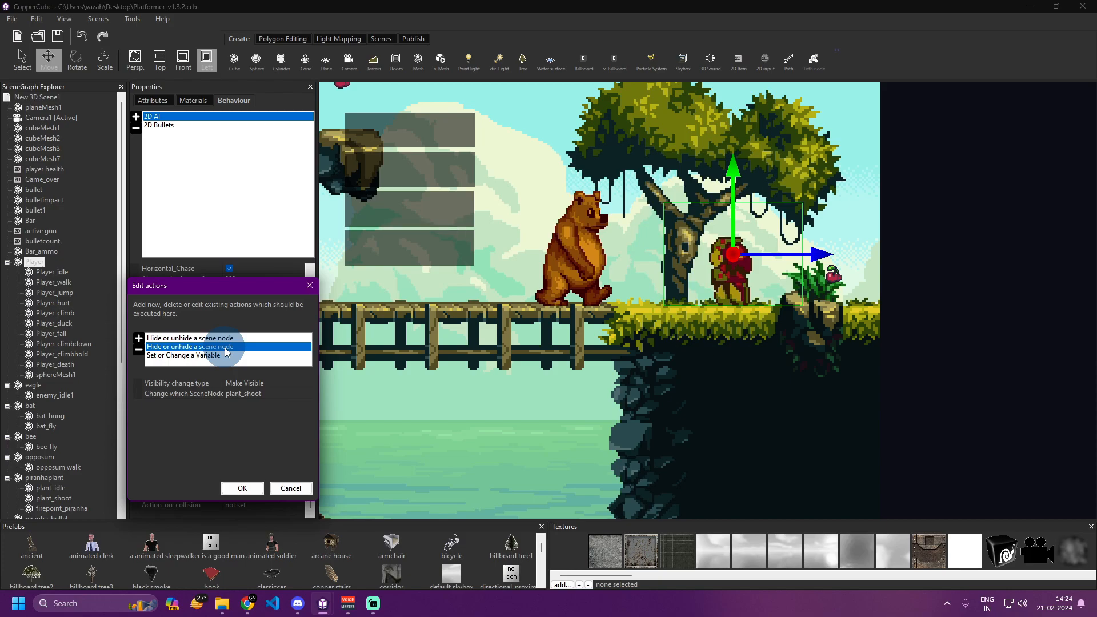
pyautogui.click(244, 488)
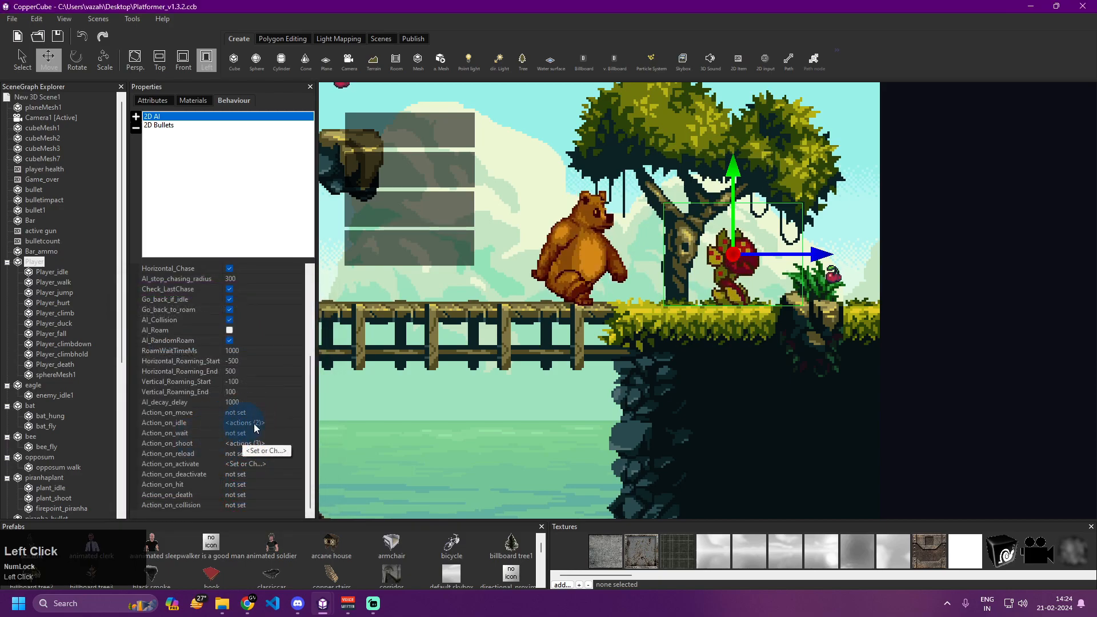
# Inspect both visibility actions assigned to the piranha plant's Action_on_idle, and recheck its shooting settings.
pyautogui.click(228, 423)
pyautogui.click(297, 423)
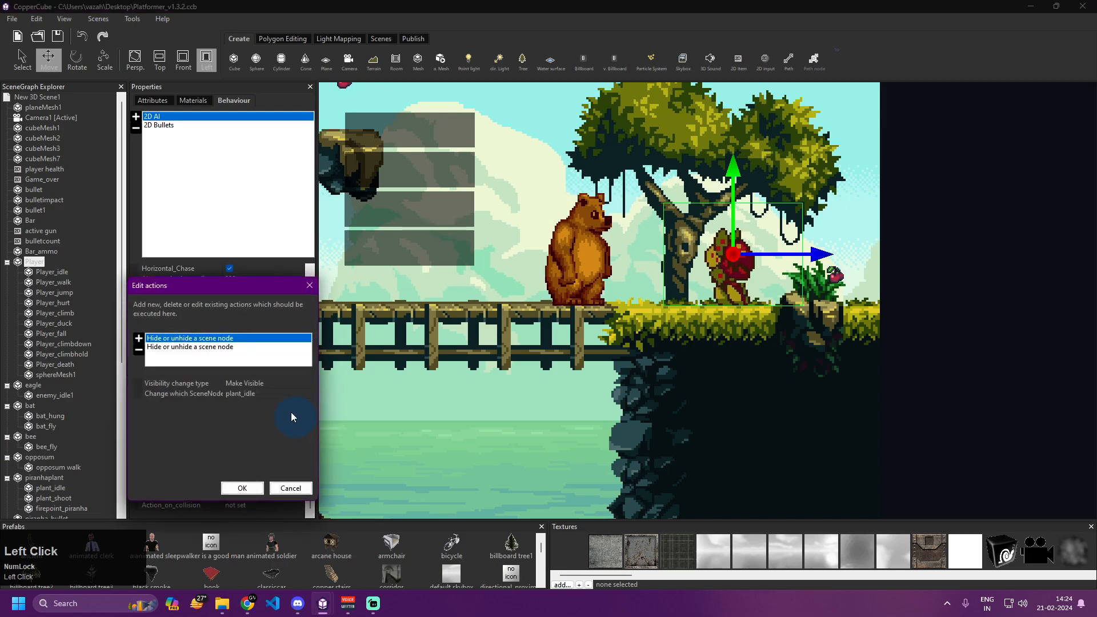
pyautogui.click(222, 348)
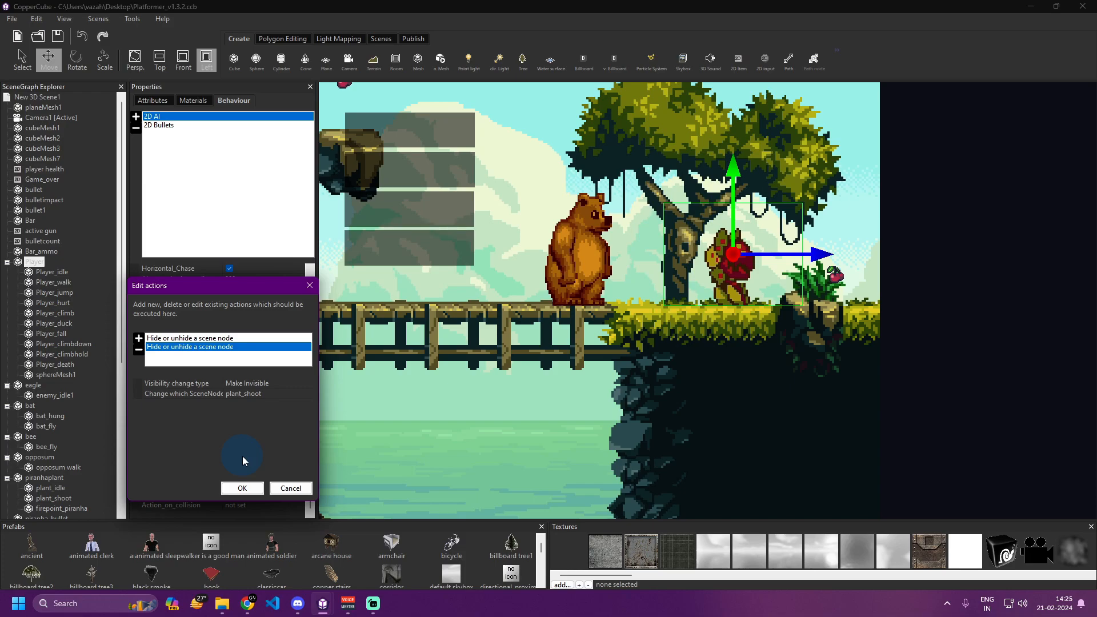
pyautogui.click(242, 488)
pyautogui.scroll(4, 252, 457)
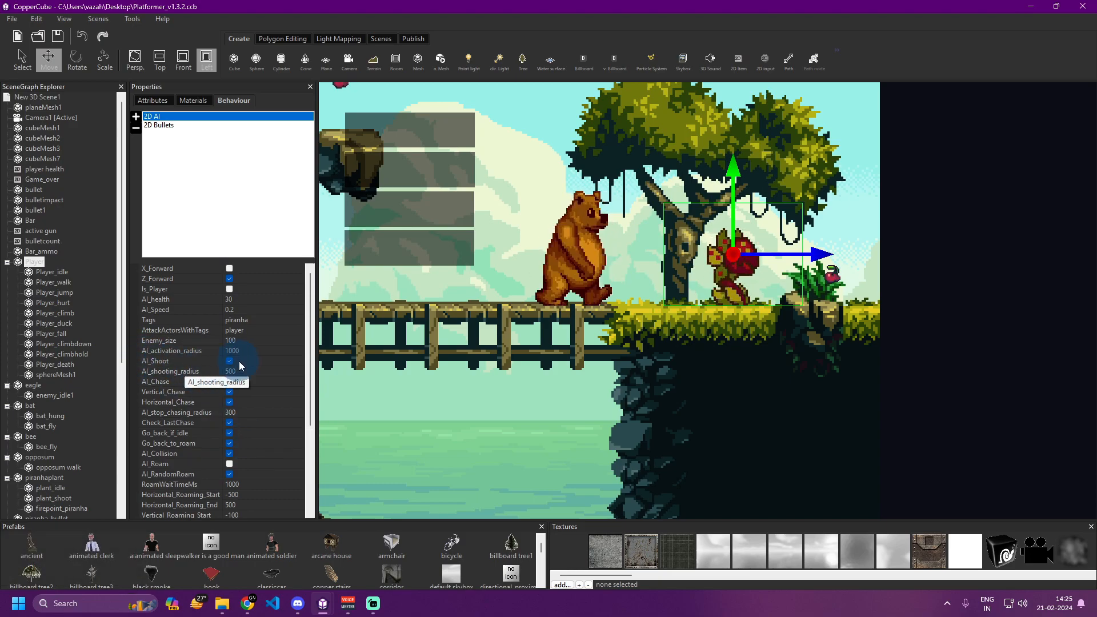
# Select the bat hanging under the floating rock and review its 2D AI chase and roaming settings.
pyautogui.moveTo(552, 320); pyautogui.dragTo(810, 366)
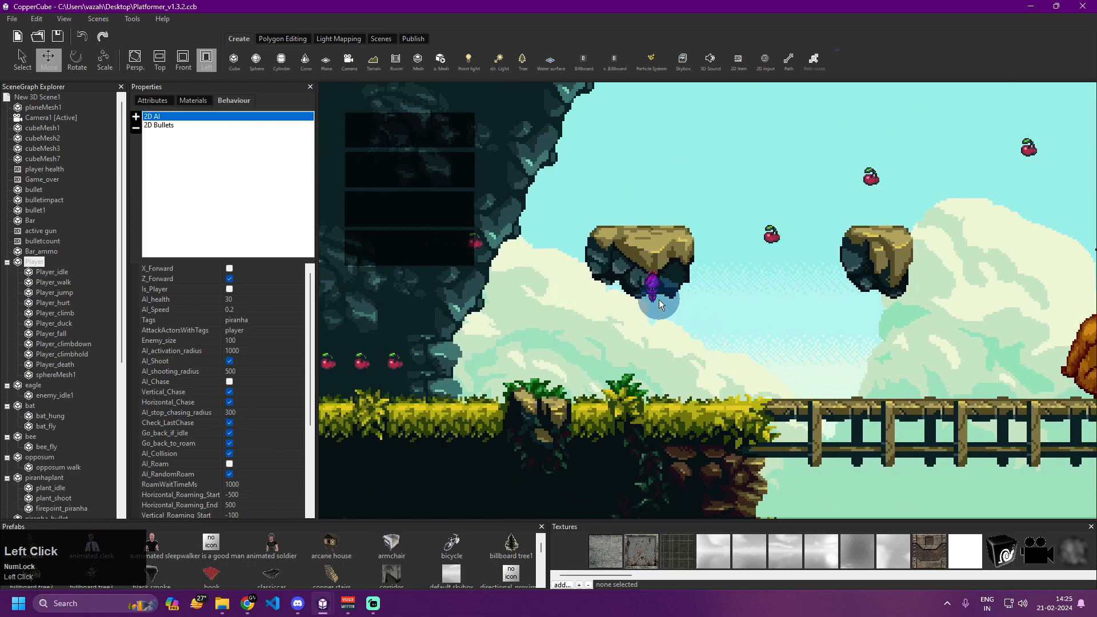
pyautogui.click(653, 286)
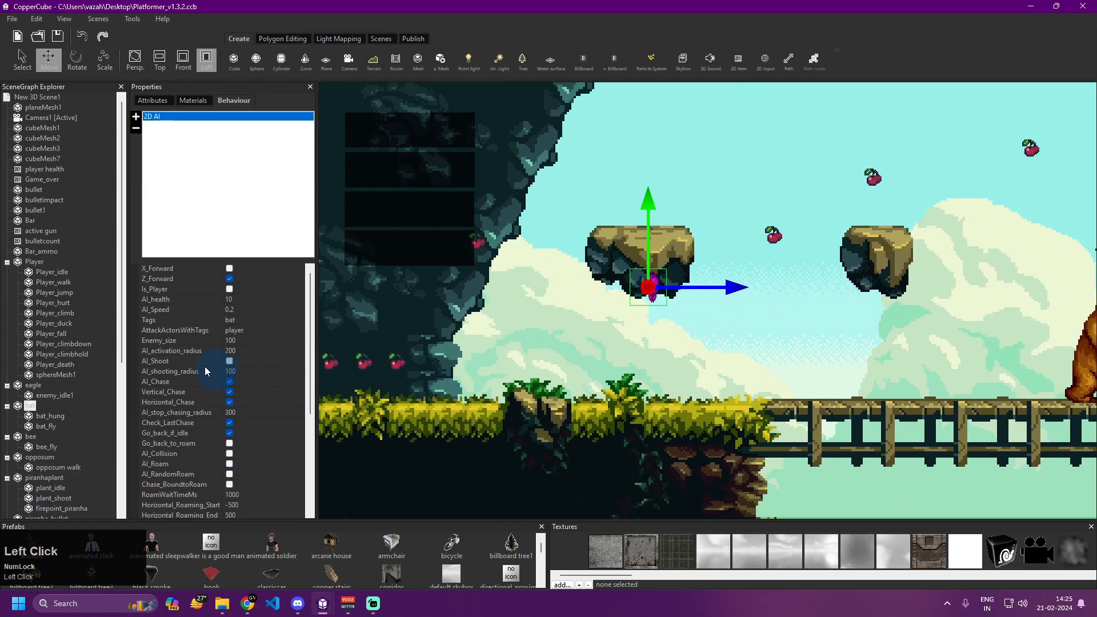
pyautogui.scroll(-2, 240, 474)
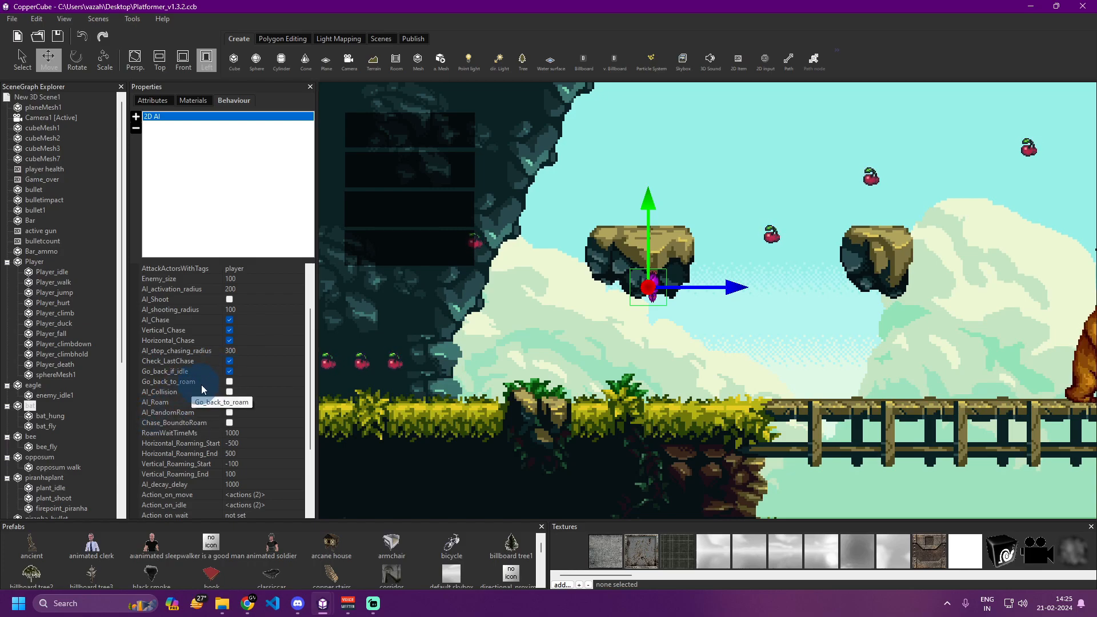
# Look over the rest of the level's enemies and test the game as a Windows application.
pyautogui.moveTo(403, 393); pyautogui.dragTo(721, 421)
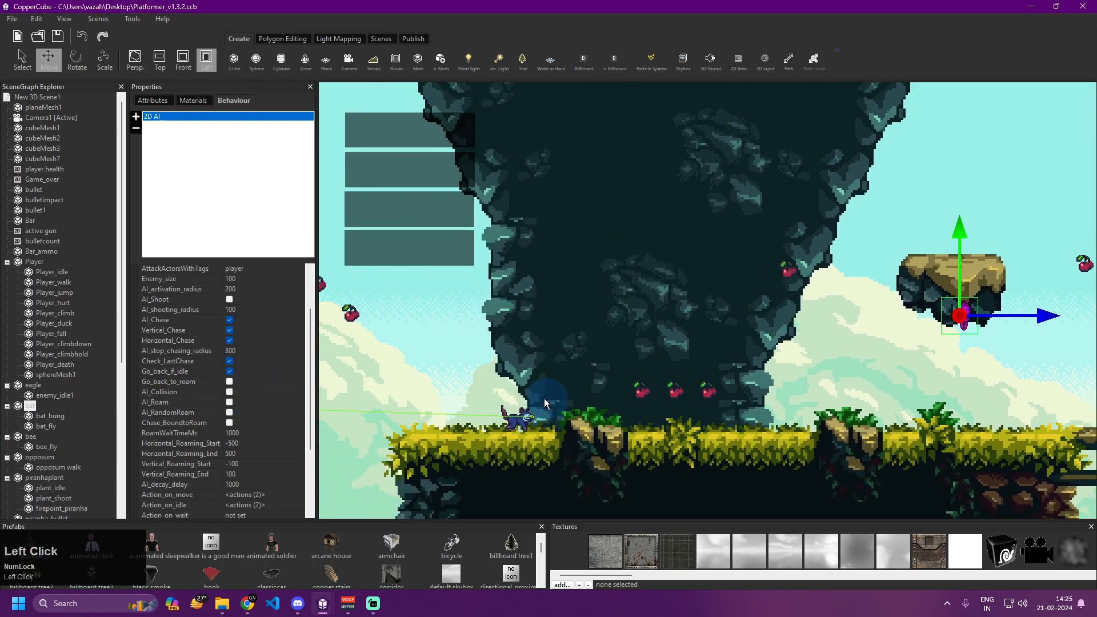
pyautogui.moveTo(549, 400); pyautogui.dragTo(647, 399)
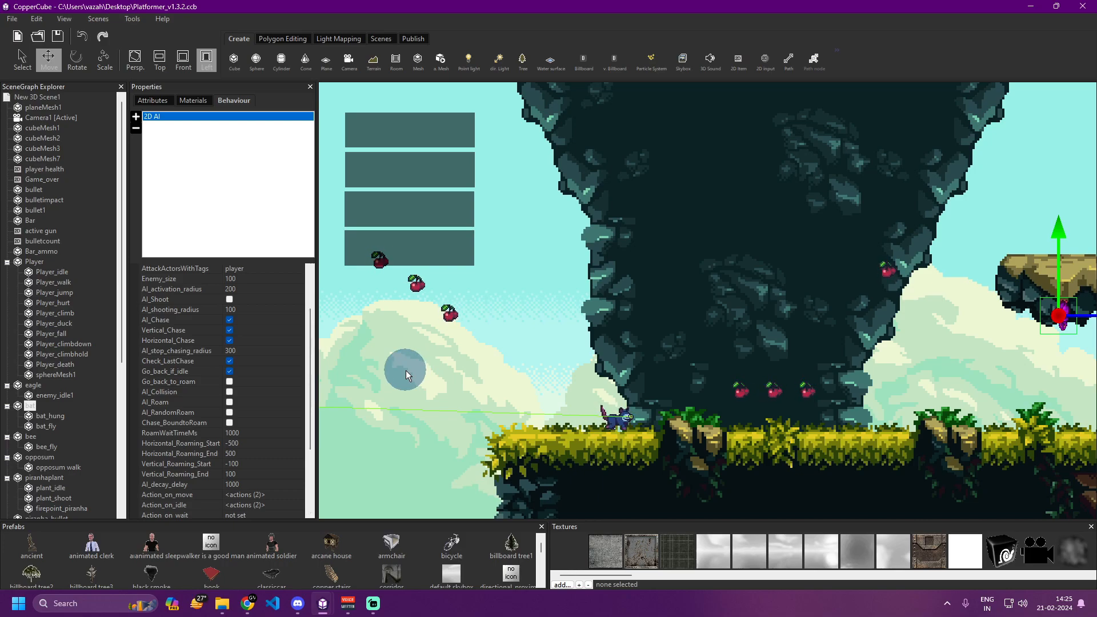
pyautogui.moveTo(412, 350); pyautogui.dragTo(823, 340)
pyautogui.moveTo(530, 327); pyautogui.dragTo(629, 396)
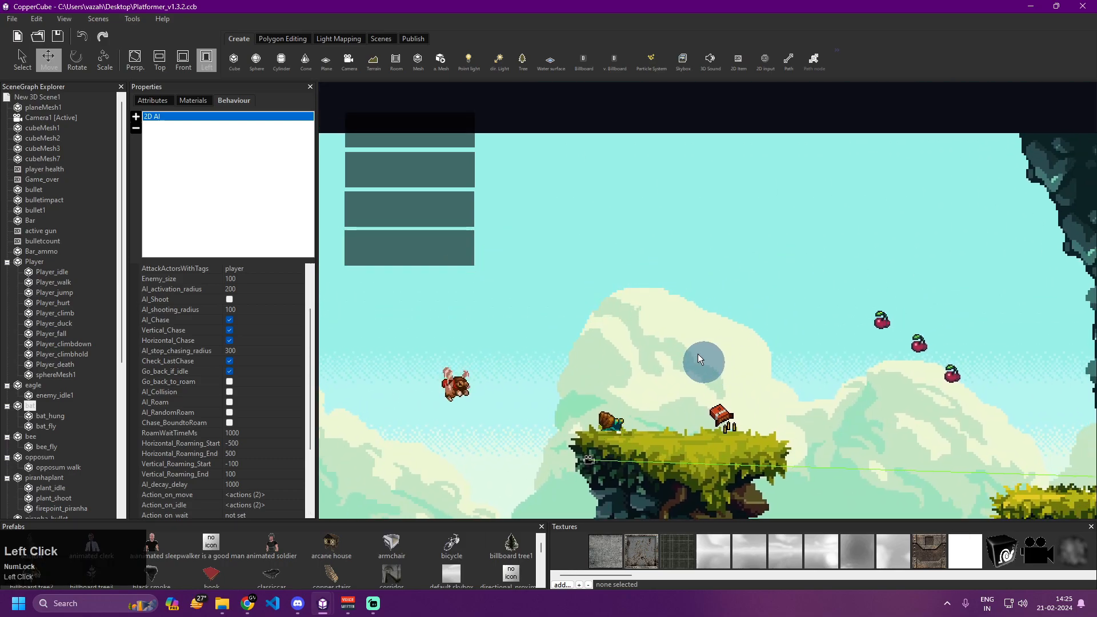
pyautogui.click(140, 18)
pyautogui.moveTo(161, 19)
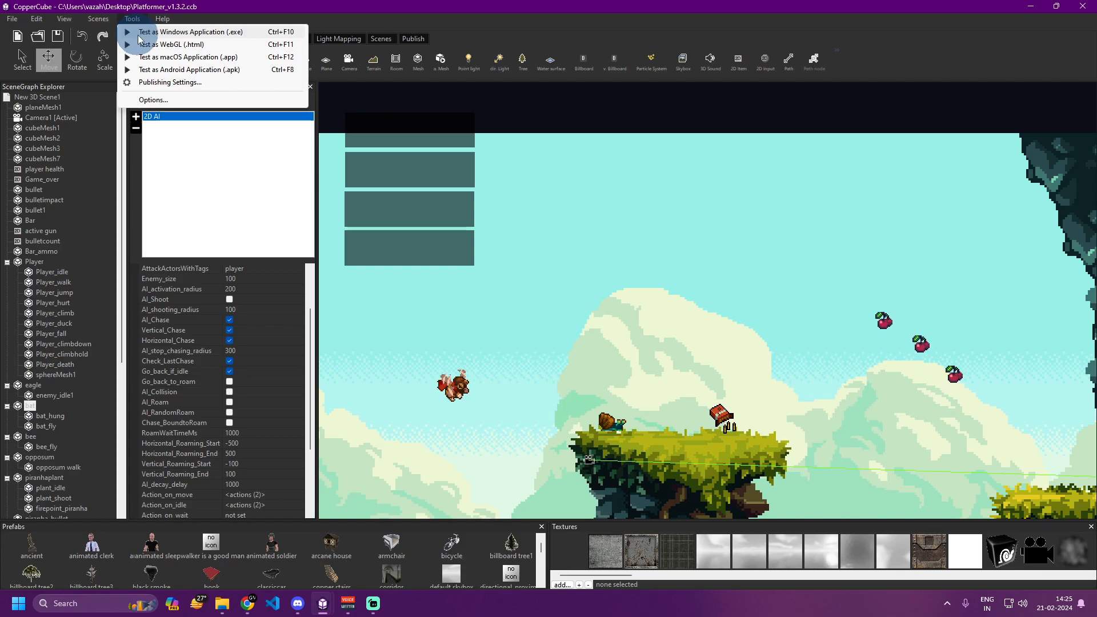
pyautogui.click(160, 32)
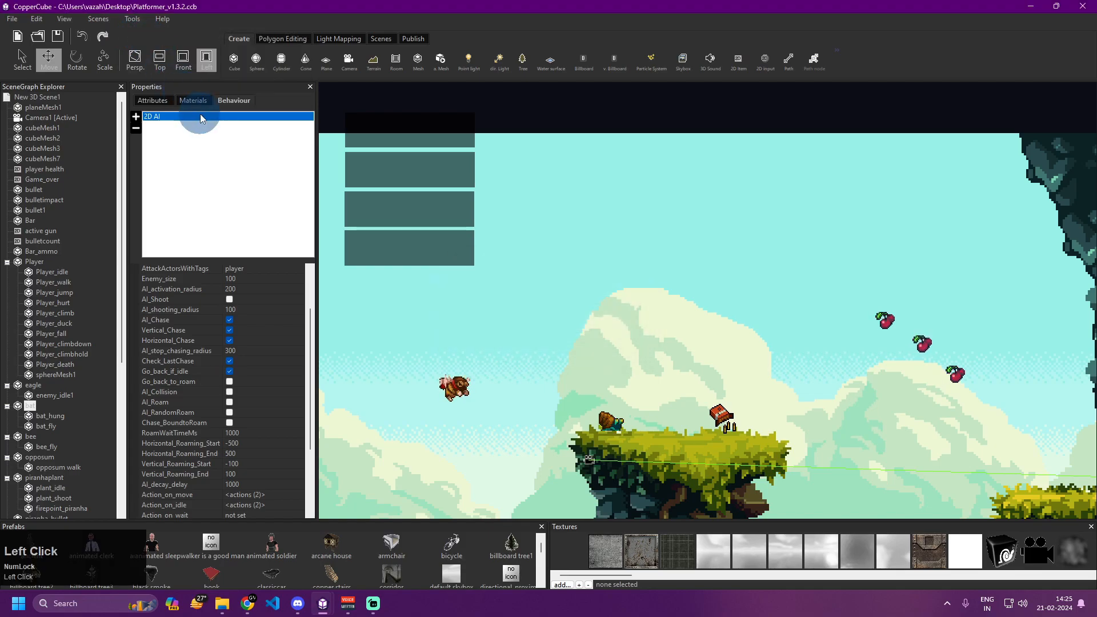
# Pick up the gun with the player and jump across the platforms to the bear's ledge and back.
pyautogui.press('Right')
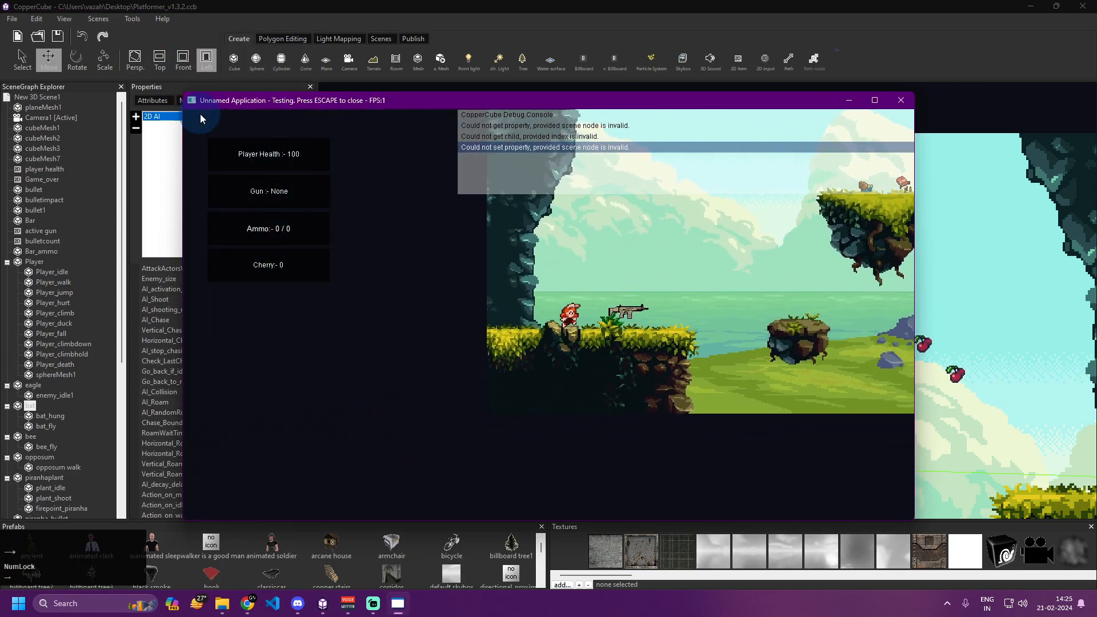
pyautogui.press('space')
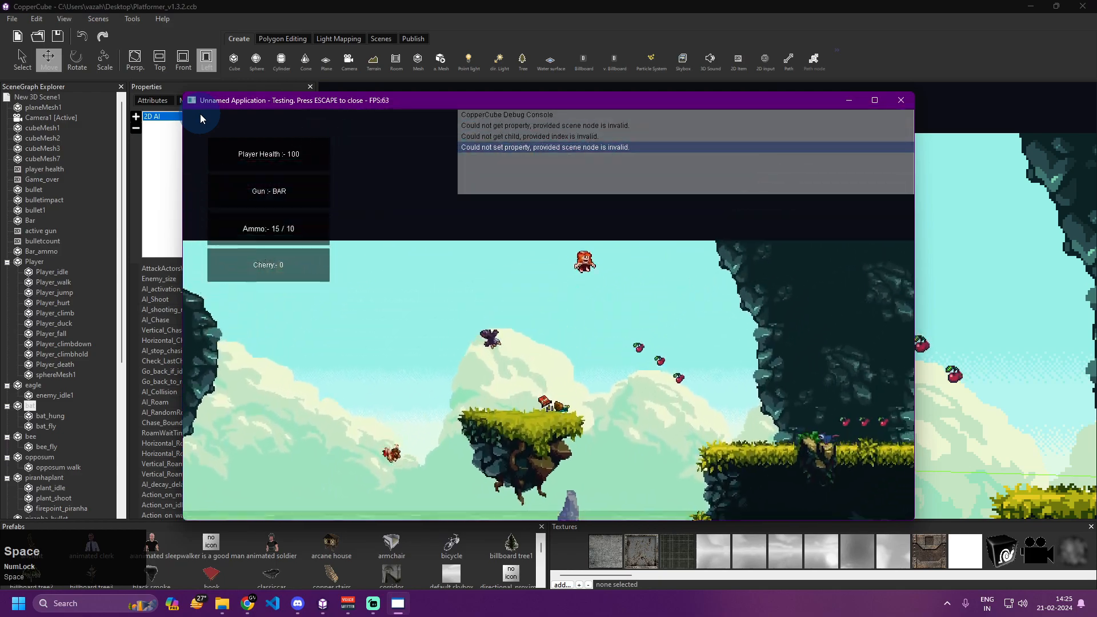
pyautogui.press('space')
pyautogui.press('Left')
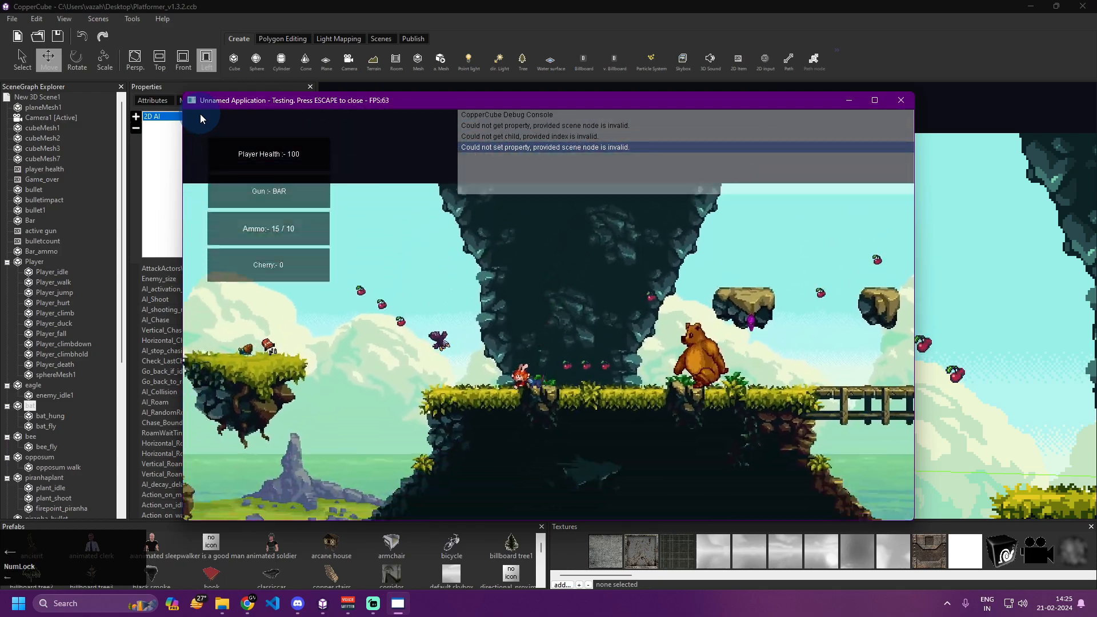
pyautogui.press('space')
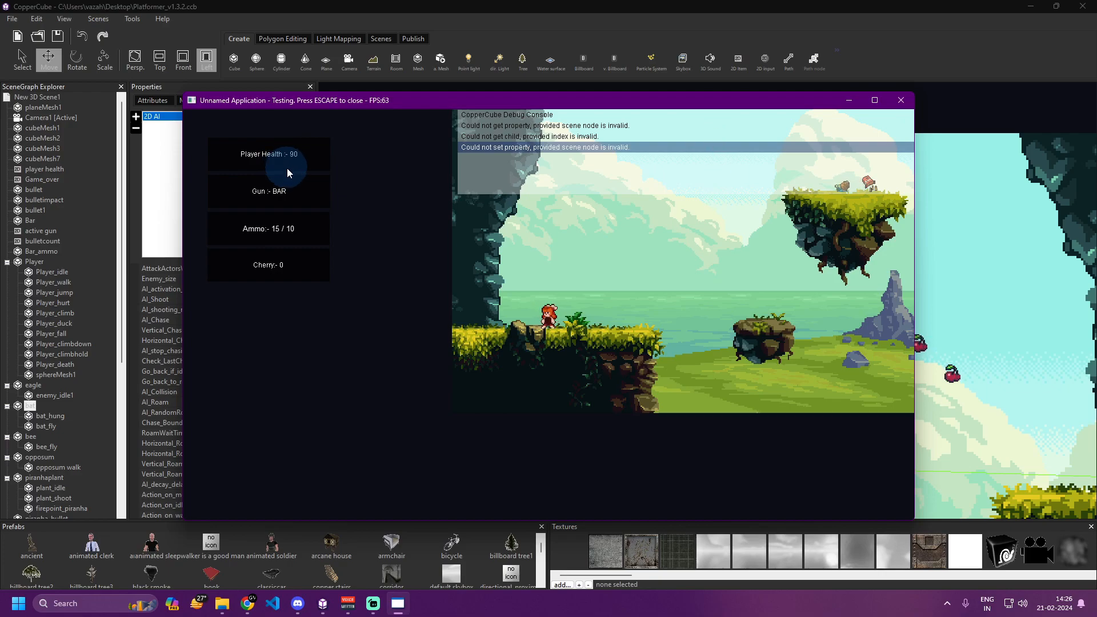
# Move and jump the player around the starting ledge to test collisions with the eagle.
pyautogui.press('Right')
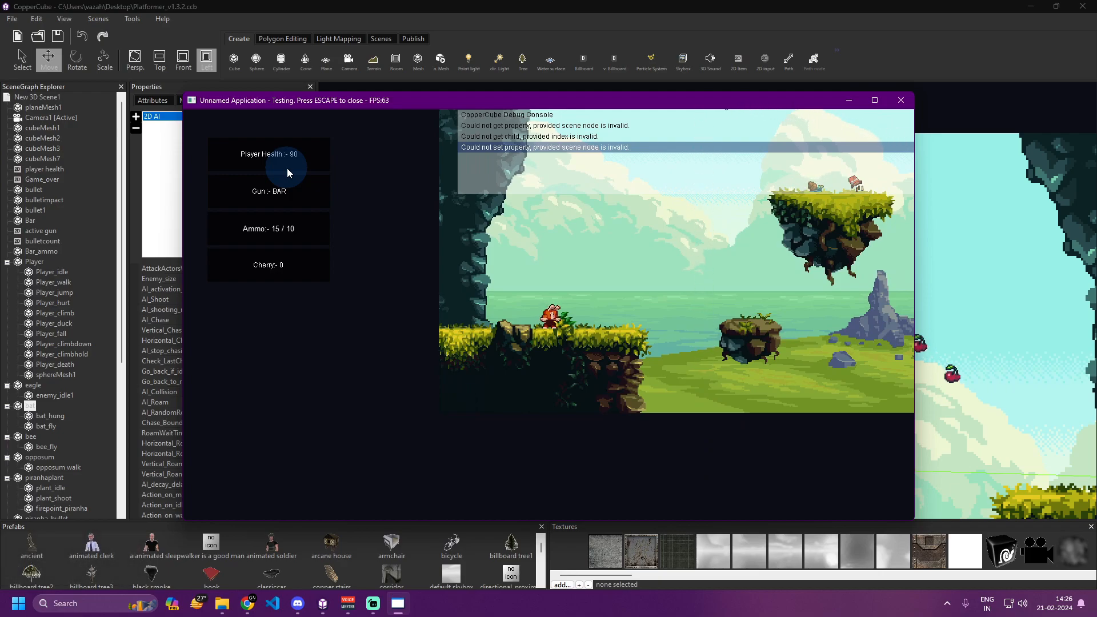
pyautogui.press('space')
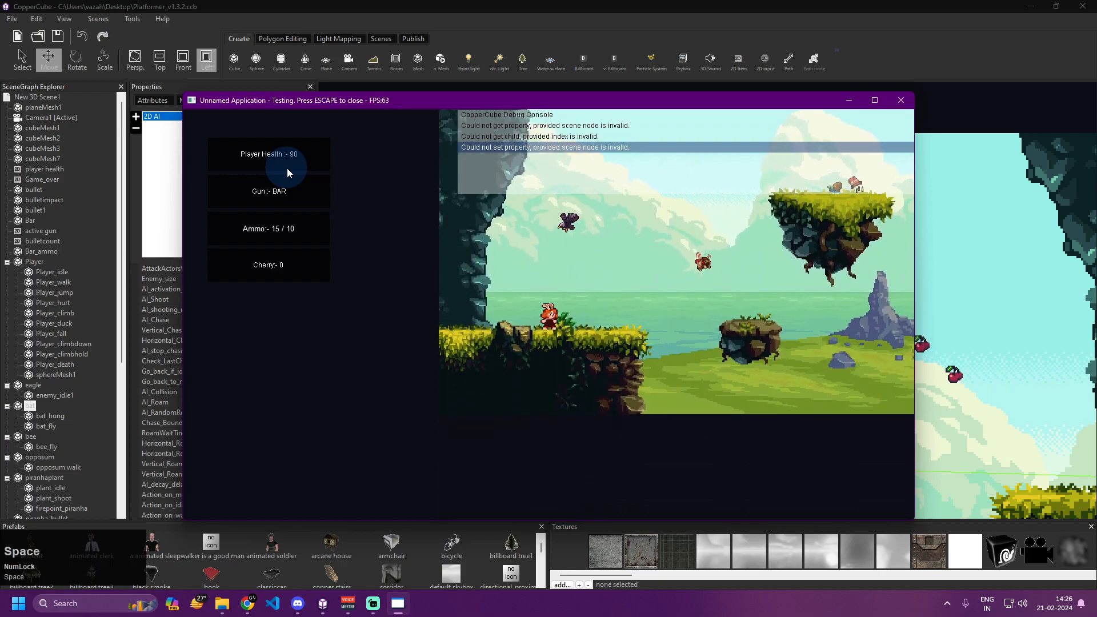
pyautogui.press('Right')
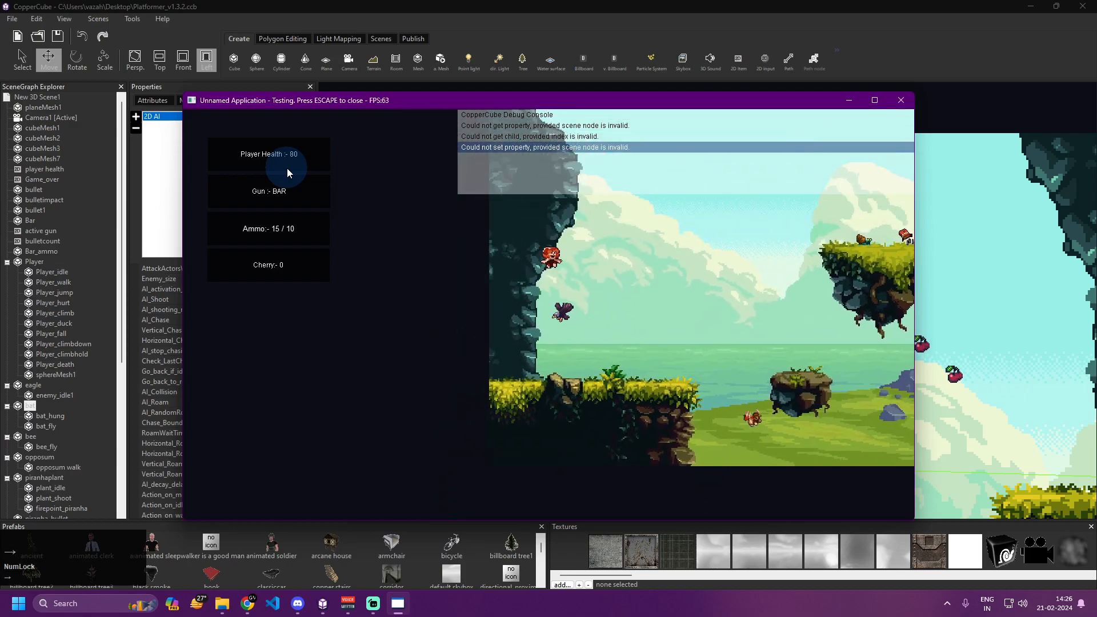
pyautogui.press('Left')
pyautogui.press('Right')
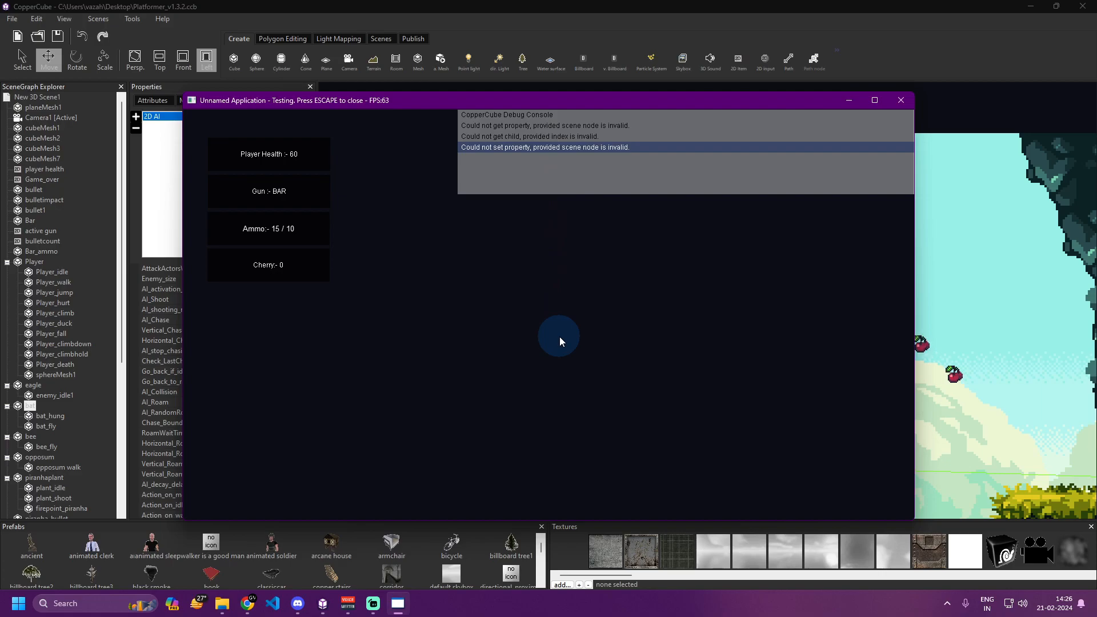
# Jump and walk the player between the starting ledge and the bear's ledge to test how the enemies react.
pyautogui.press('space')
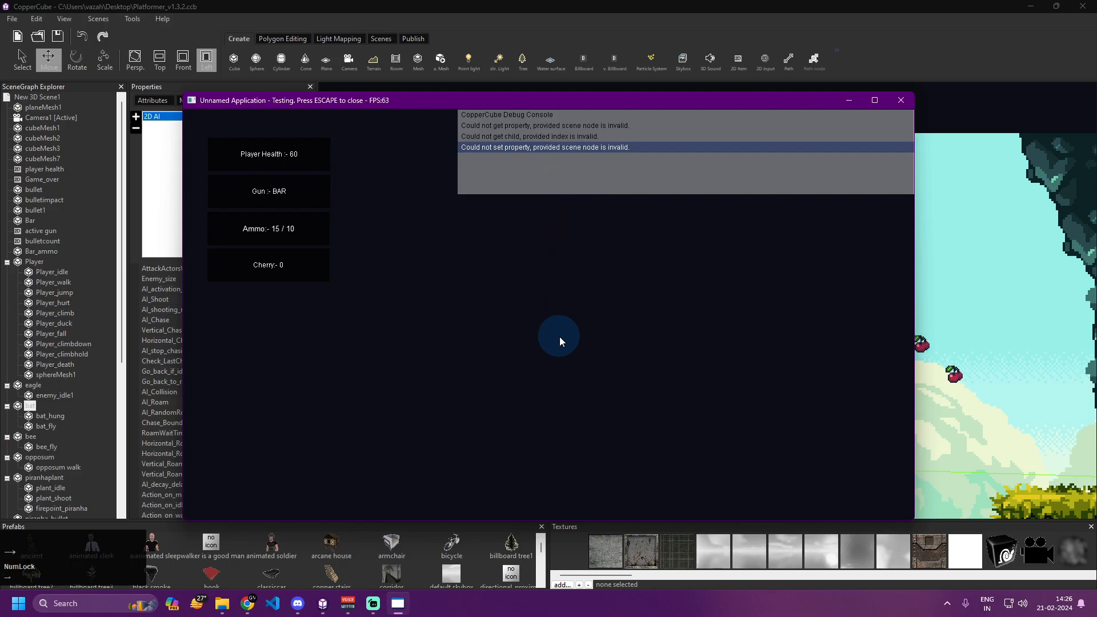
pyautogui.press('space')
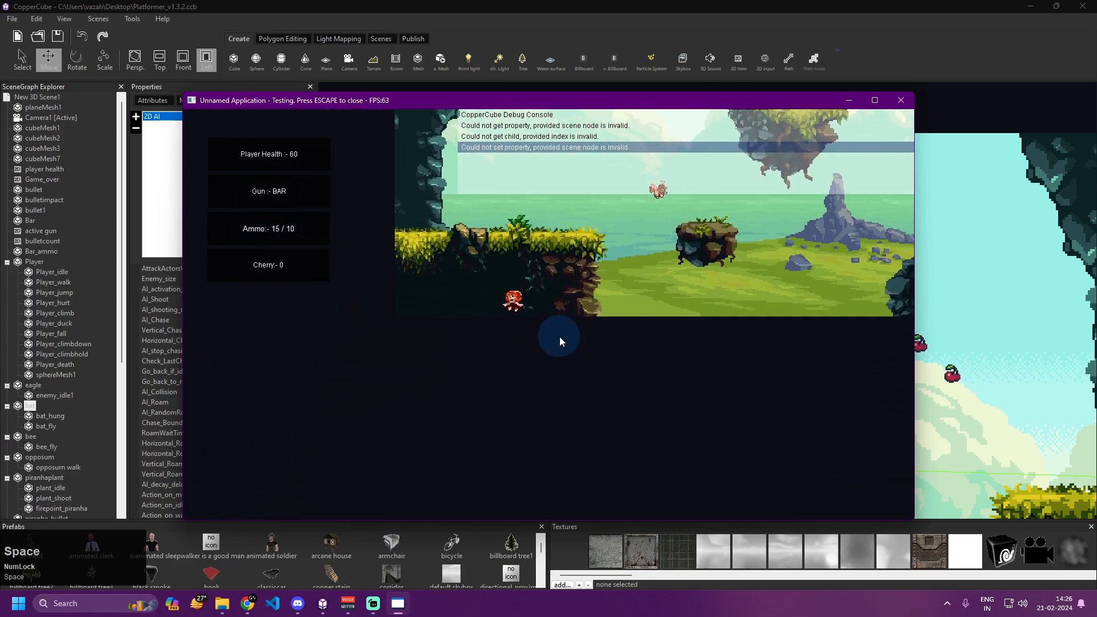
pyautogui.press('Up')
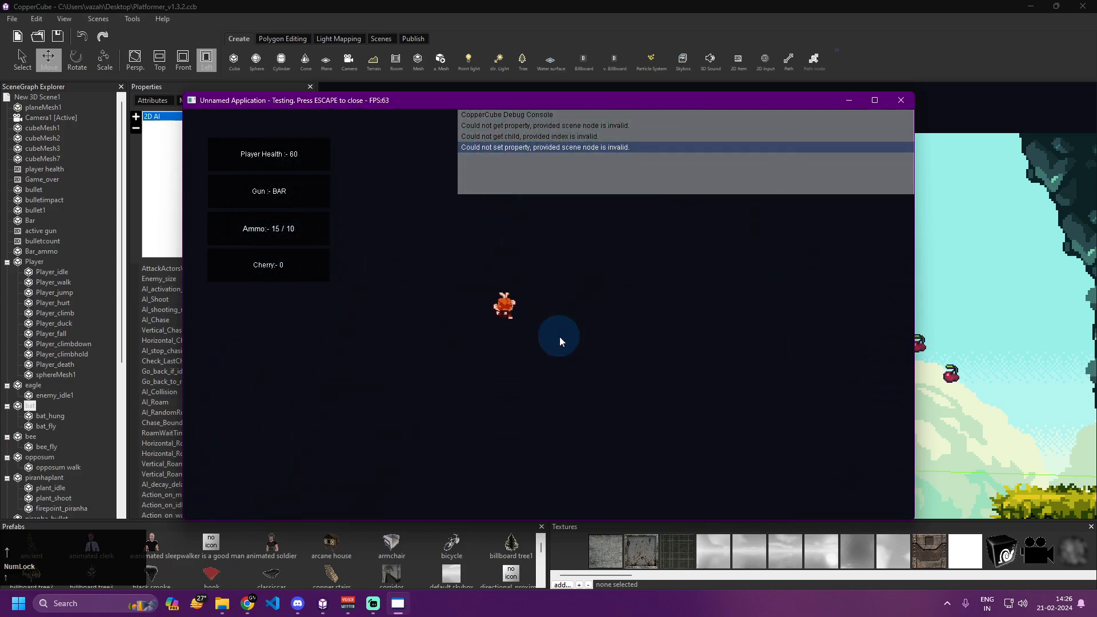
pyautogui.press('Right')
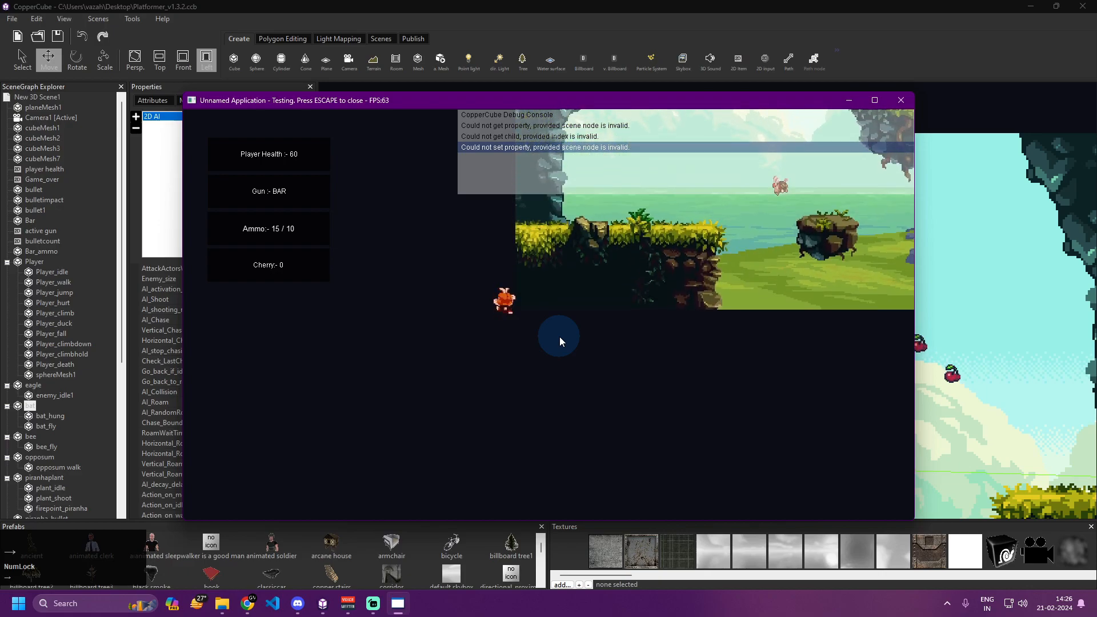
pyautogui.press('space')
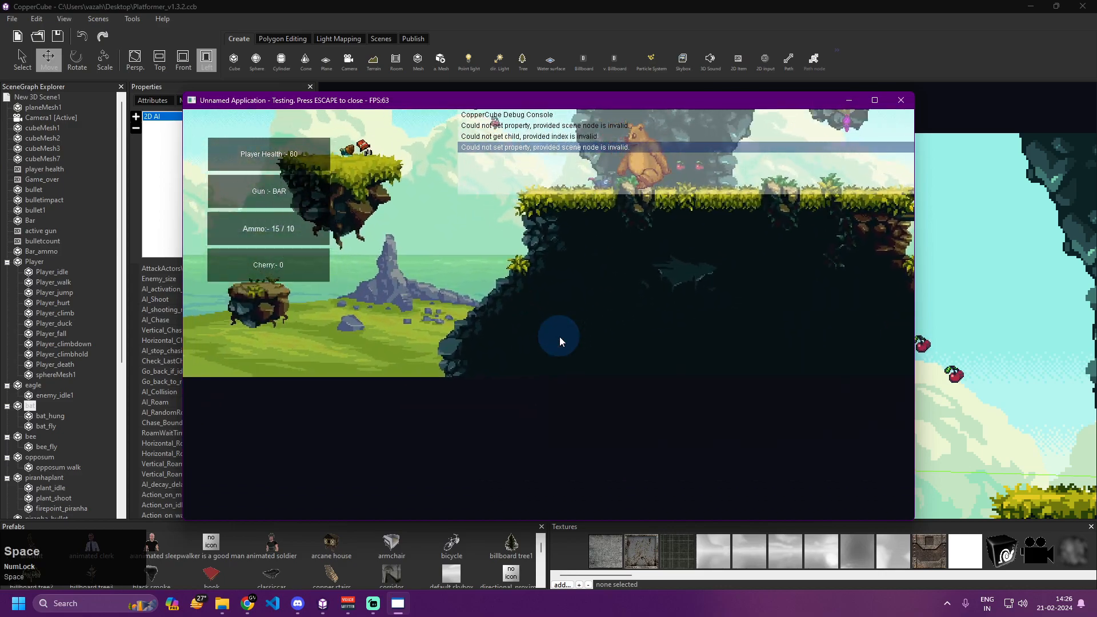
pyautogui.press('Up')
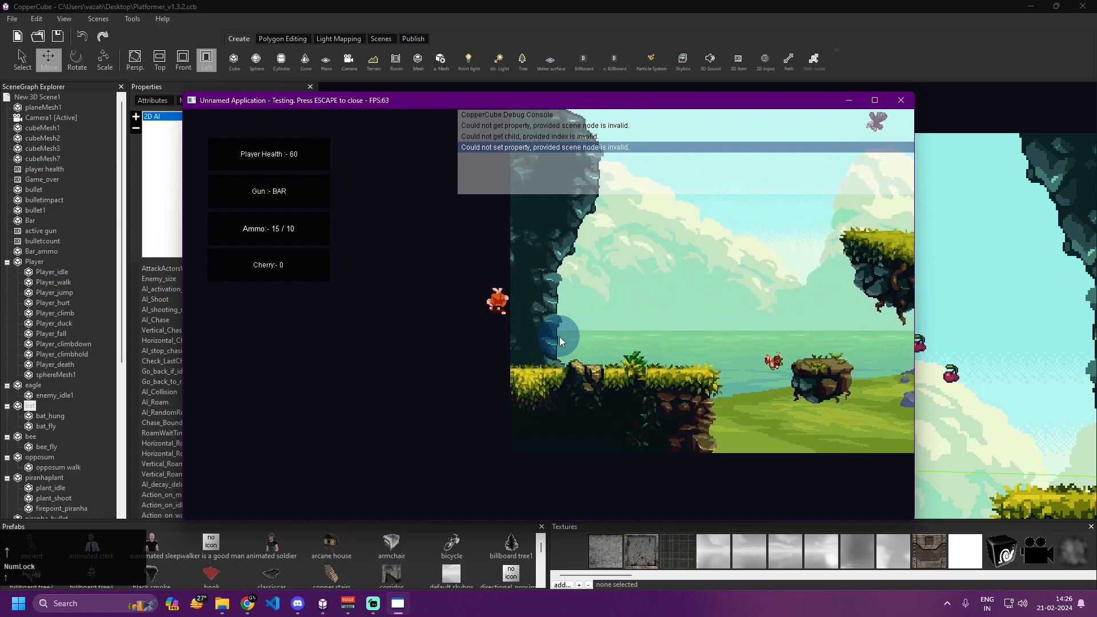
pyautogui.press('Right')
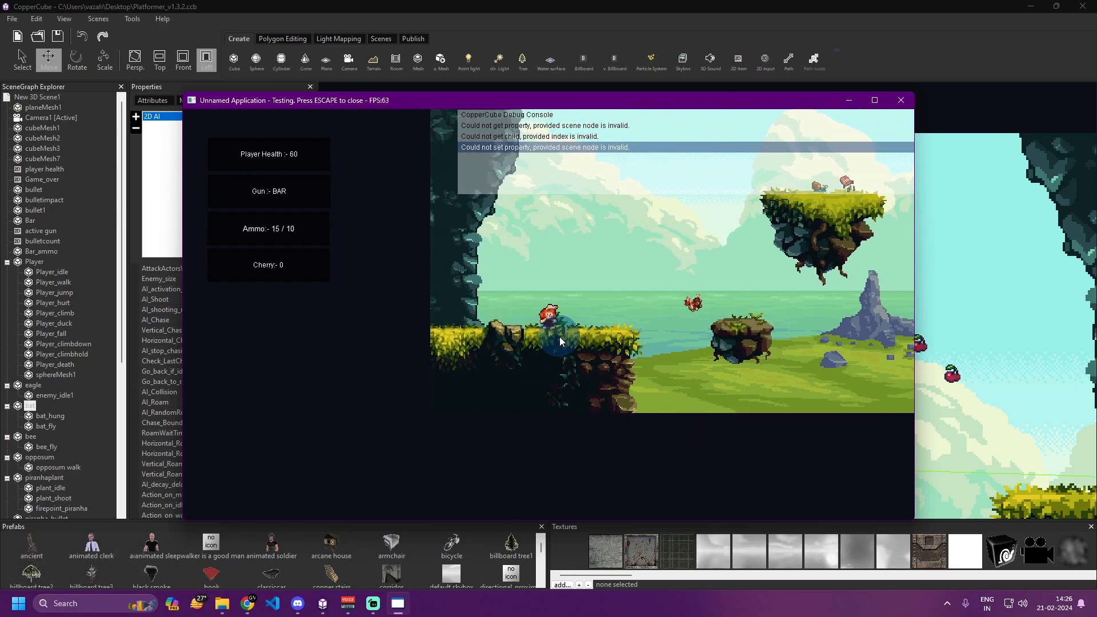
pyautogui.press('space')
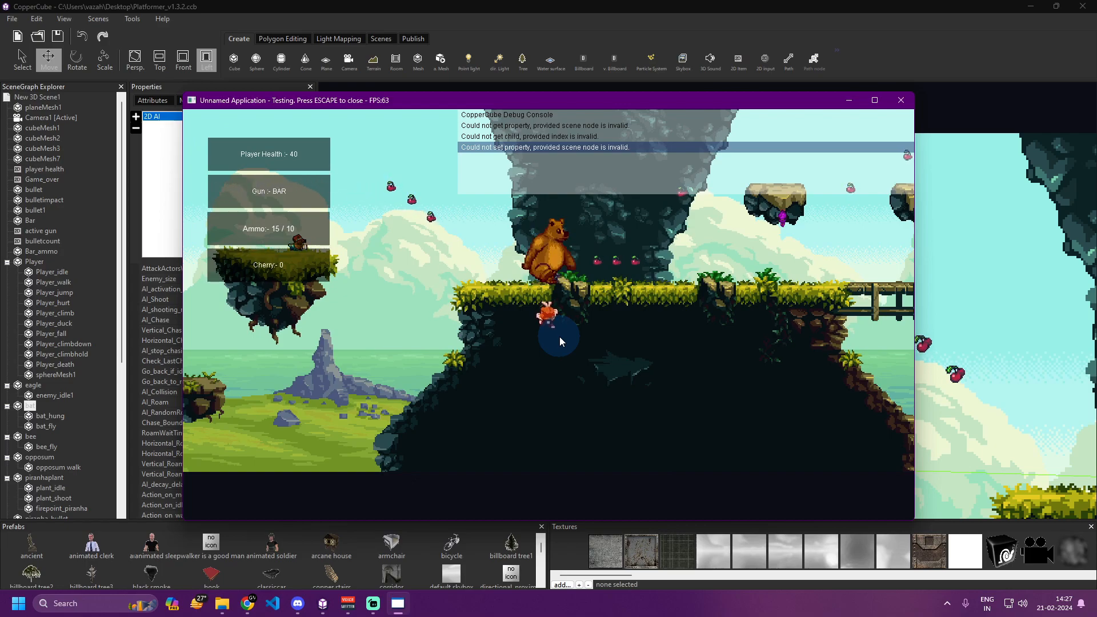
pyautogui.press('Up')
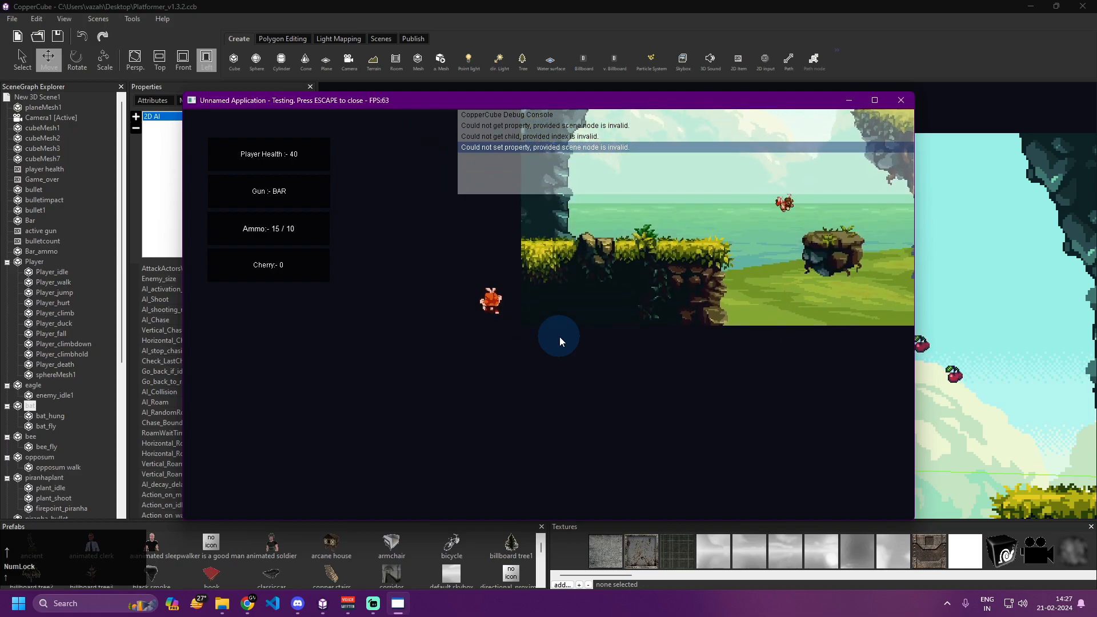
pyautogui.press('Right')
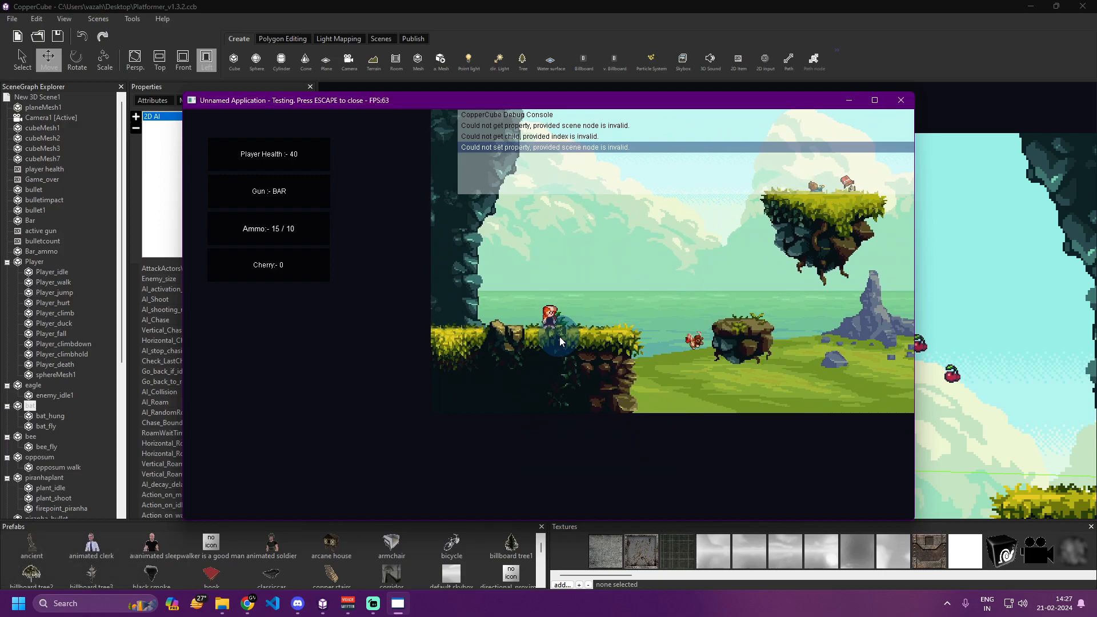
# Shoot at the flying enemies with the BAR gun from the starting ledge.
pyautogui.click(617, 202)
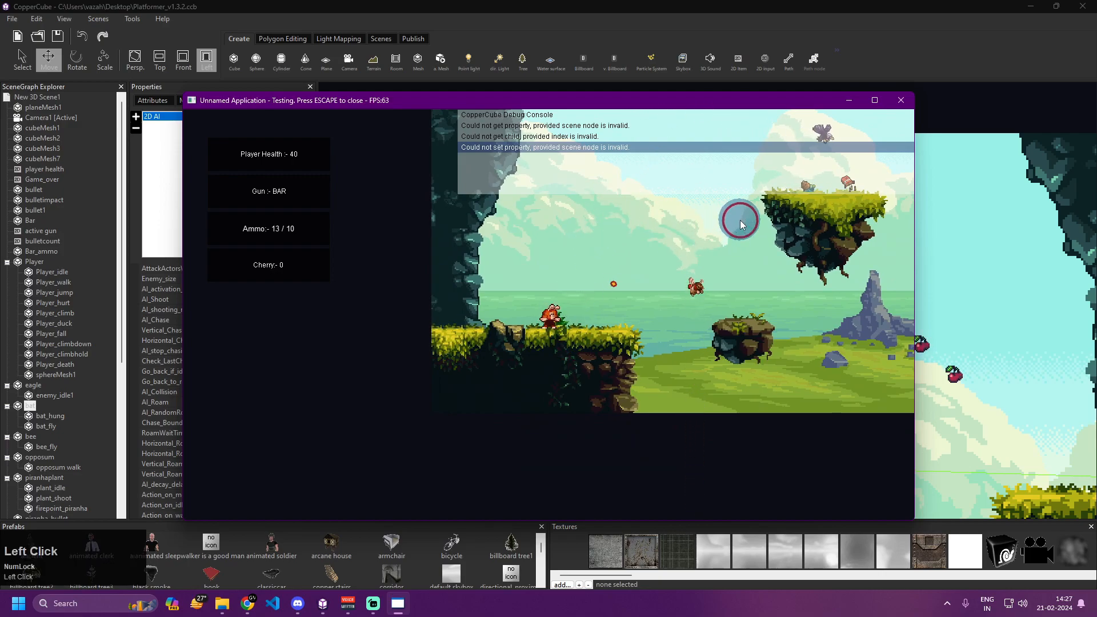
pyautogui.click(660, 151)
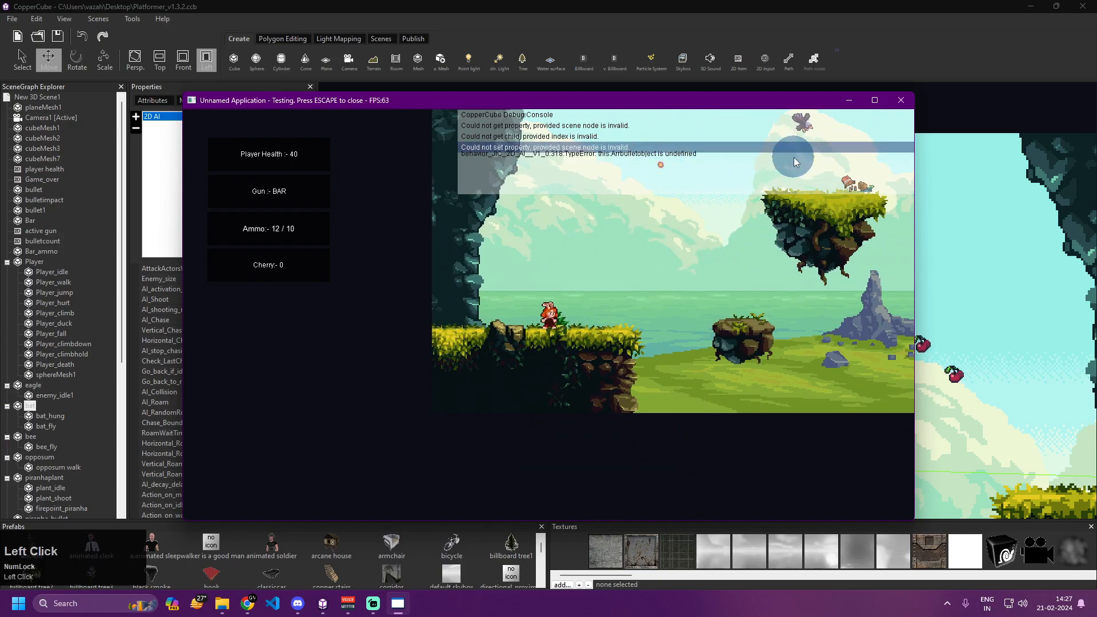
pyautogui.press('a')
pyautogui.press('d')
pyautogui.press('space')
pyautogui.click(871, 231)
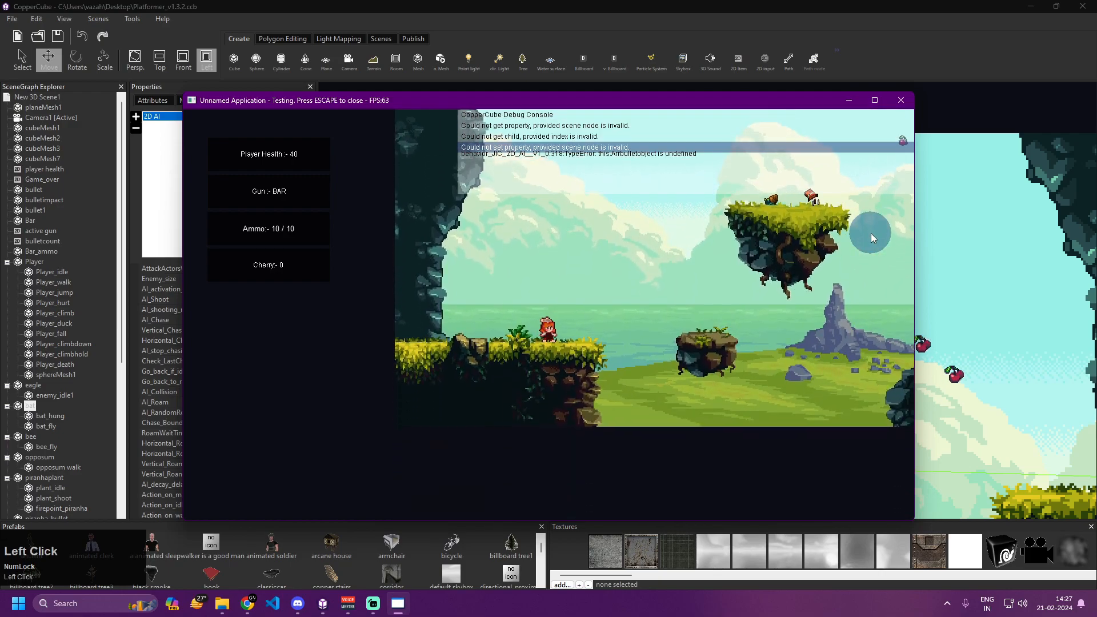
# Fire one more shot and jump the player up onto the floating rock beside the snail.
pyautogui.press('space')
pyautogui.click(817, 222)
pyautogui.press('d')
pyautogui.press('space')
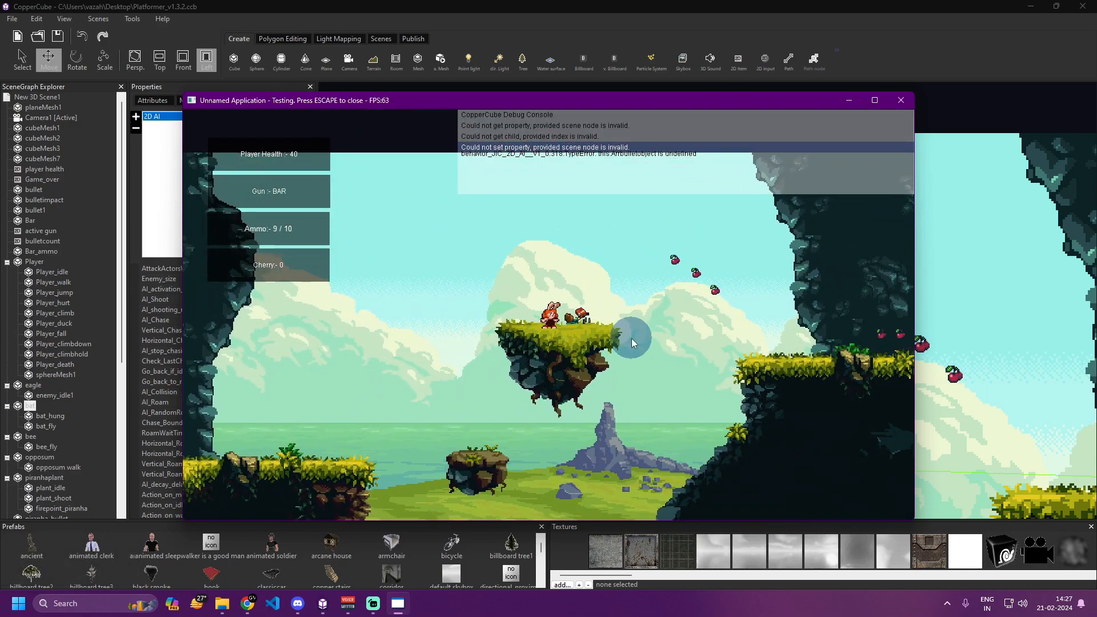
# Jump around above the floating rock and collect the ammo crate lying next to the snail.
pyautogui.press('d')
pyautogui.press('space')
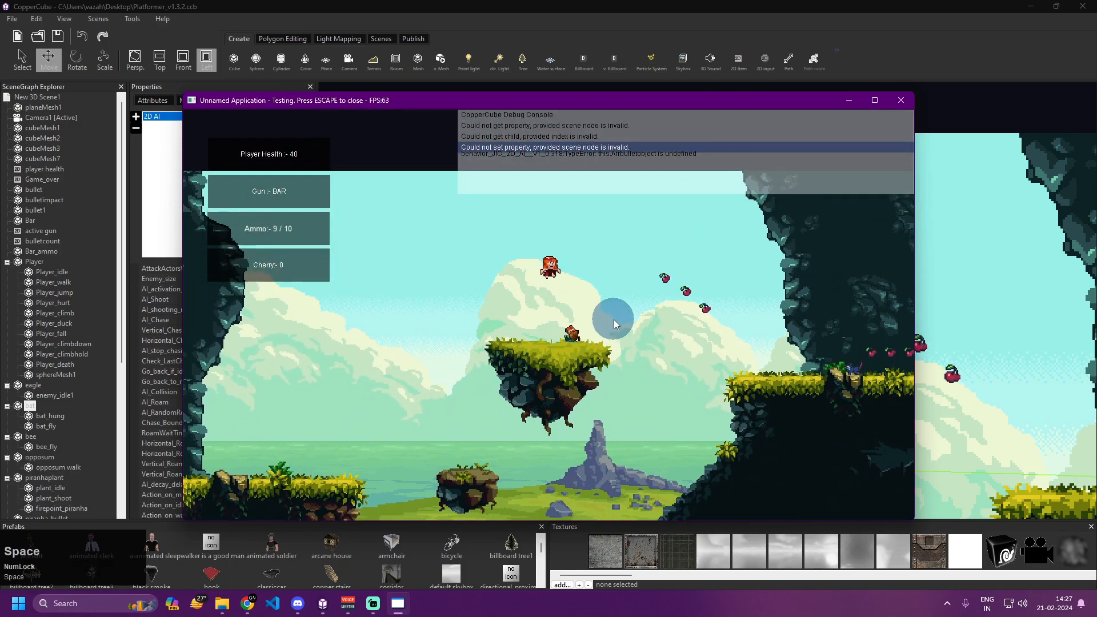
pyautogui.press('space')
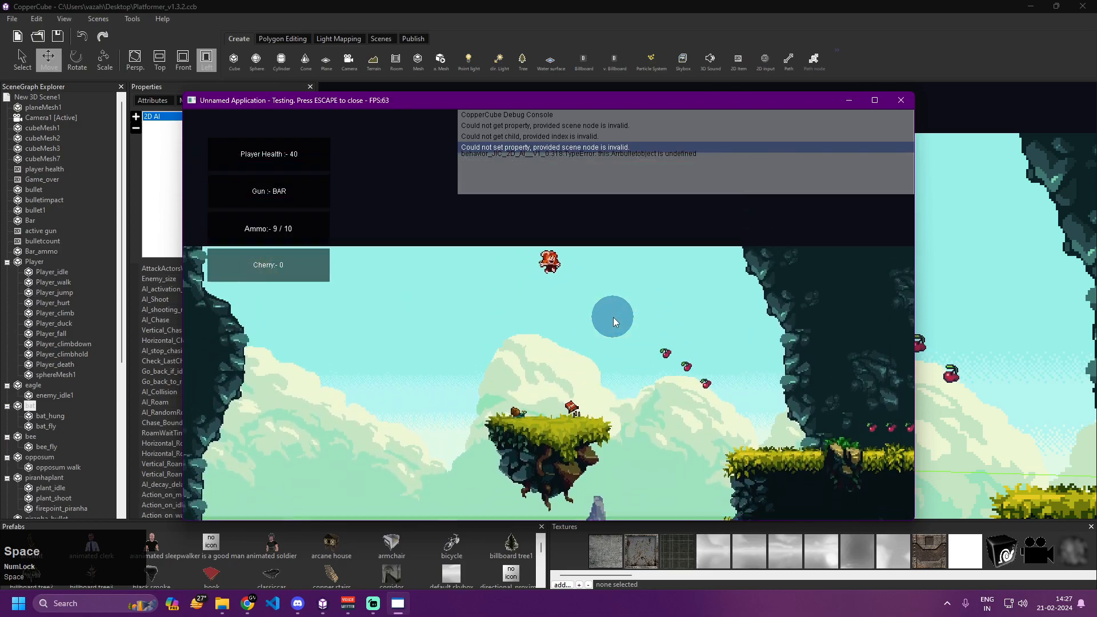
pyautogui.press('space')
pyautogui.press('a')
pyautogui.press('d')
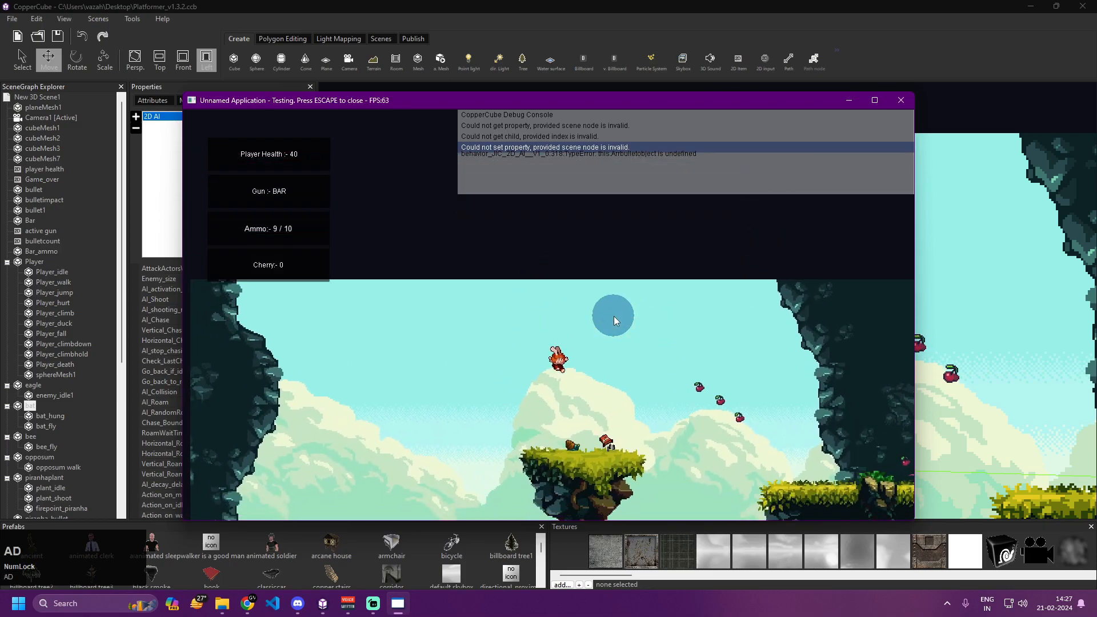
pyautogui.press('a')
pyautogui.press('space')
pyautogui.press('a')
pyautogui.press('d')
pyautogui.press('a')
pyautogui.press('a')
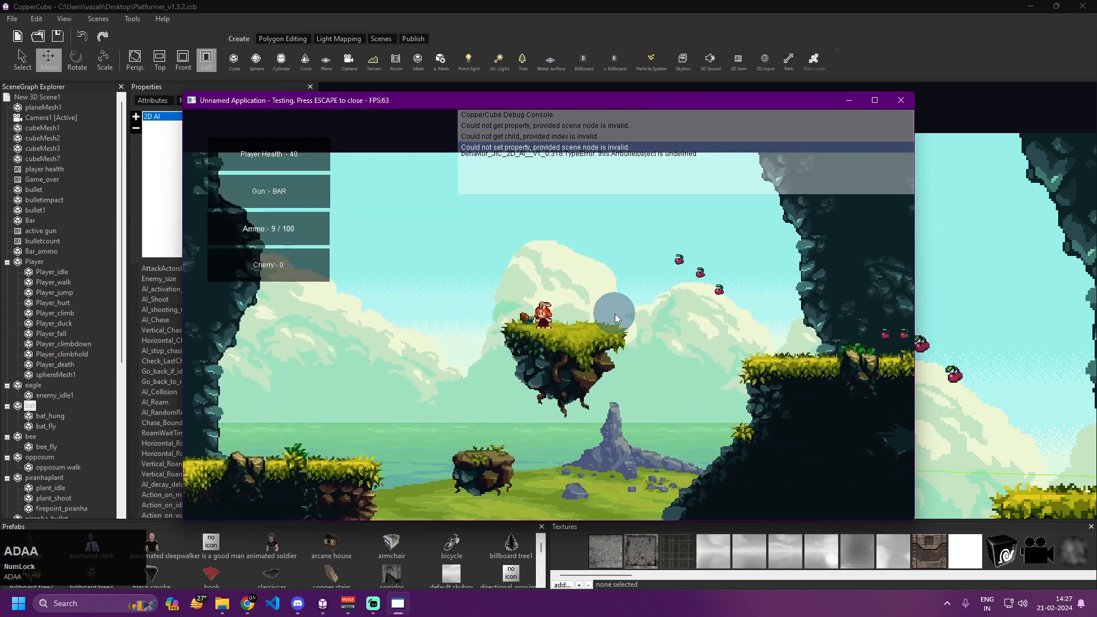
# Shoot at the snail on the floating rock and jump across to collect three cherries around the bear's ledge.
pyautogui.press('space')
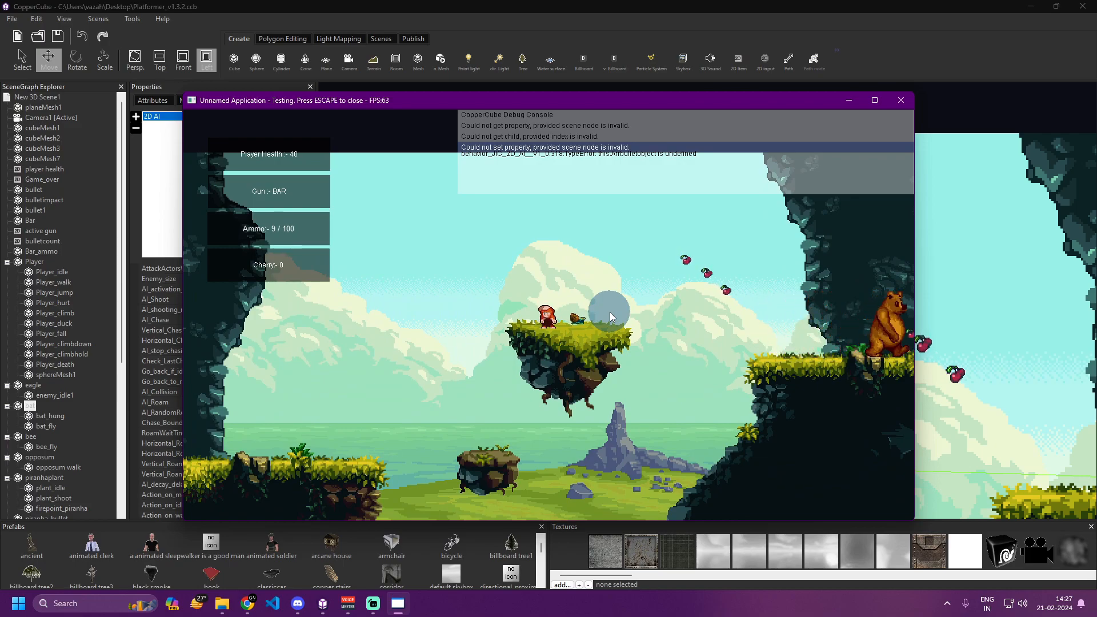
pyautogui.click(609, 312)
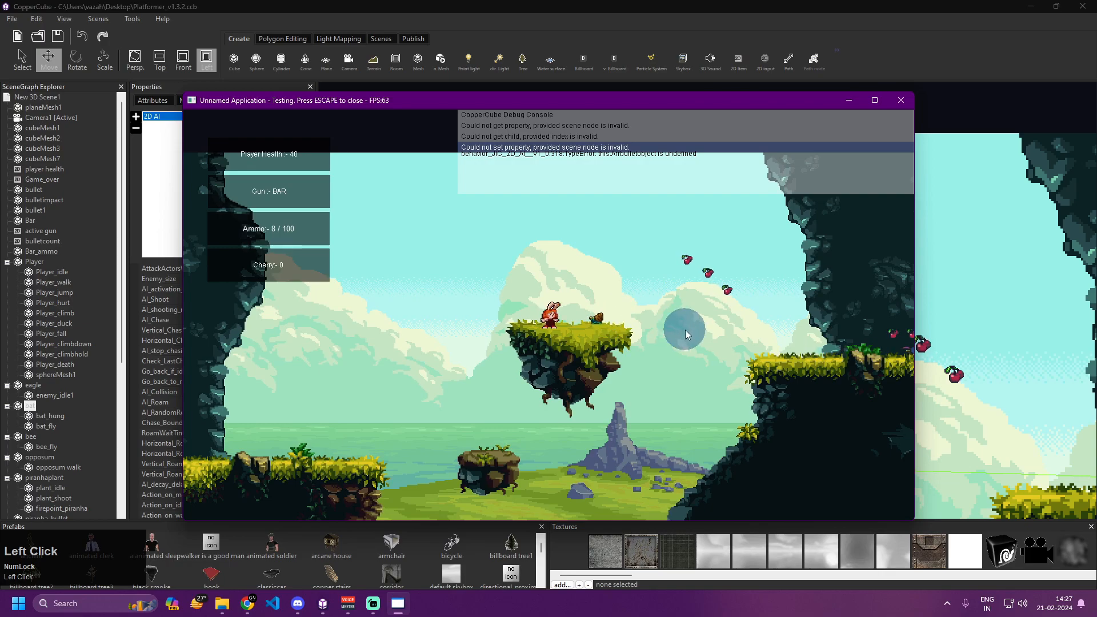
pyautogui.press('space')
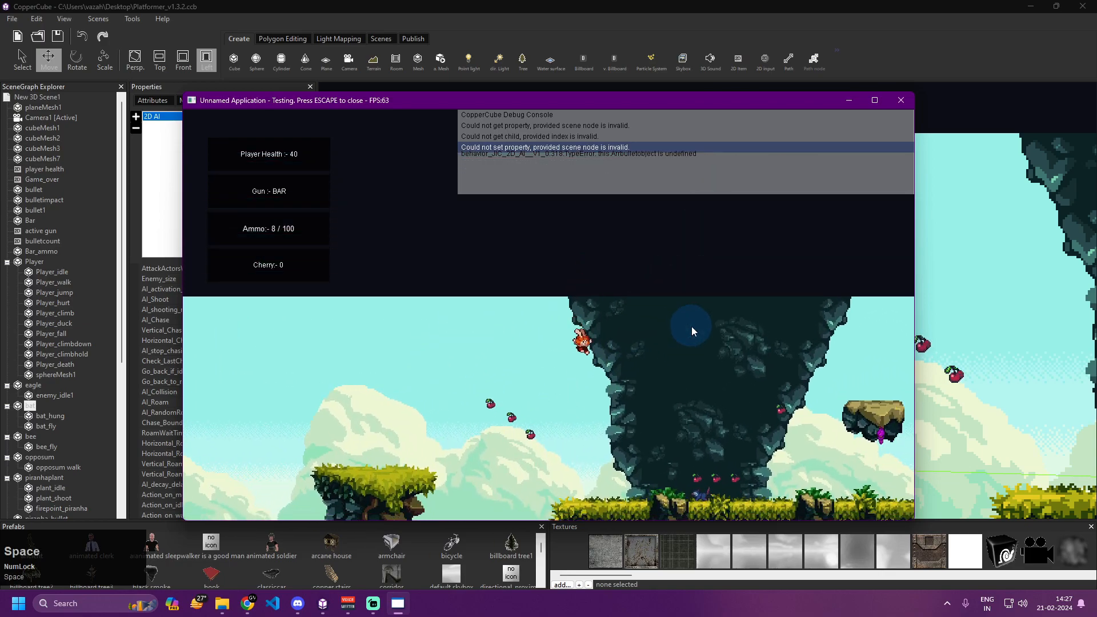
pyautogui.press('a')
pyautogui.press('space')
pyautogui.press('d')
pyautogui.press('space')
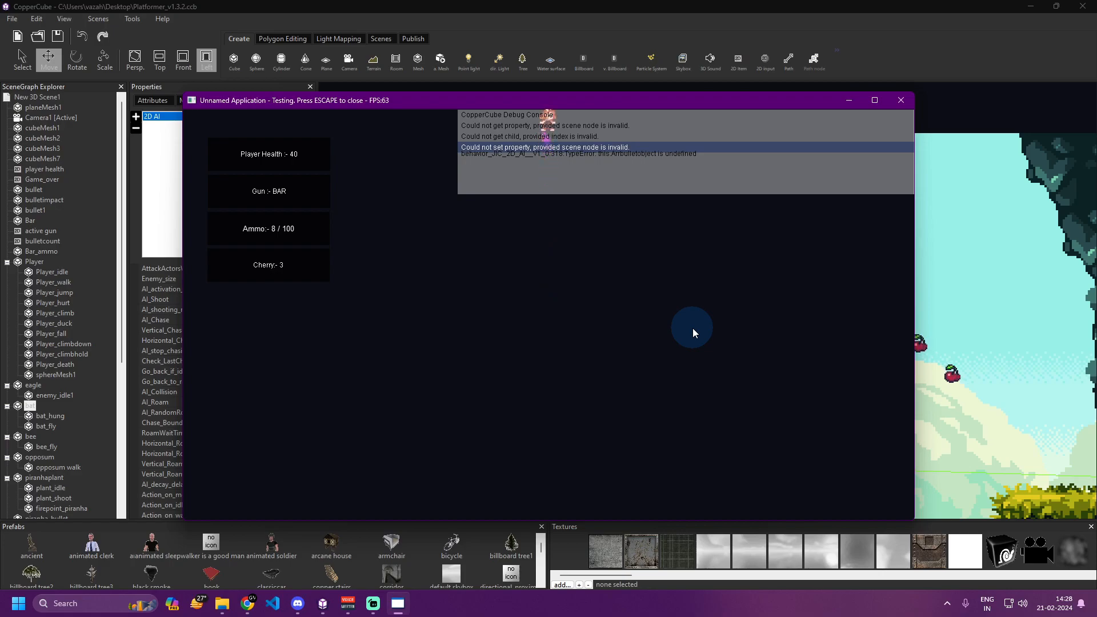
# Collect the remaining cherry on the bear's ledge, jump to test the bat's chase, and end the test run.
pyautogui.press('d')
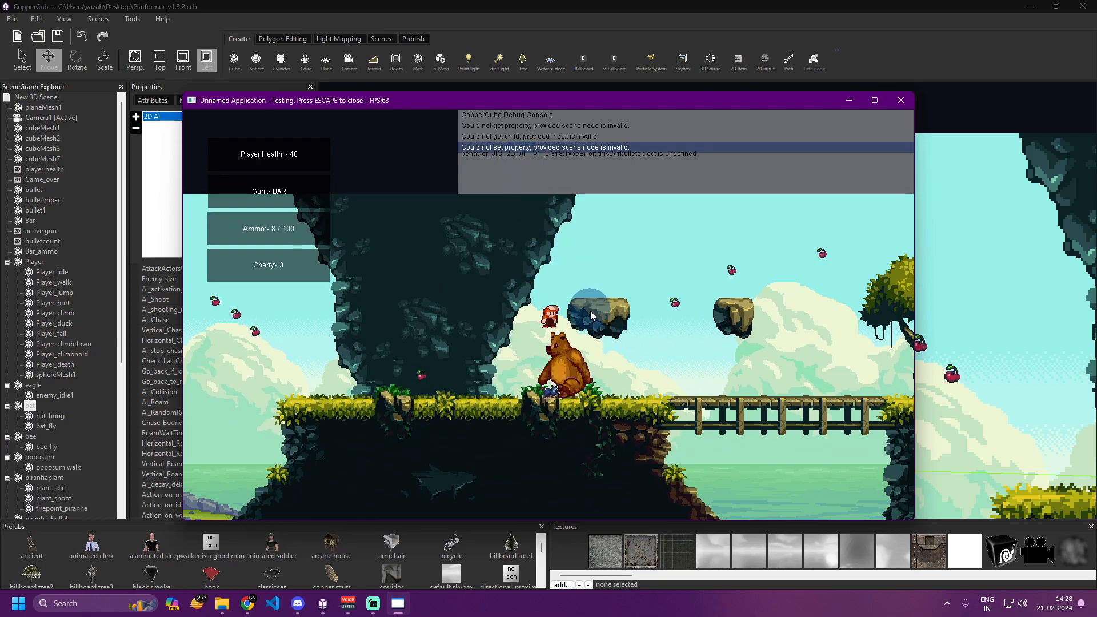
pyautogui.press('a')
pyautogui.press('a')
pyautogui.press('d')
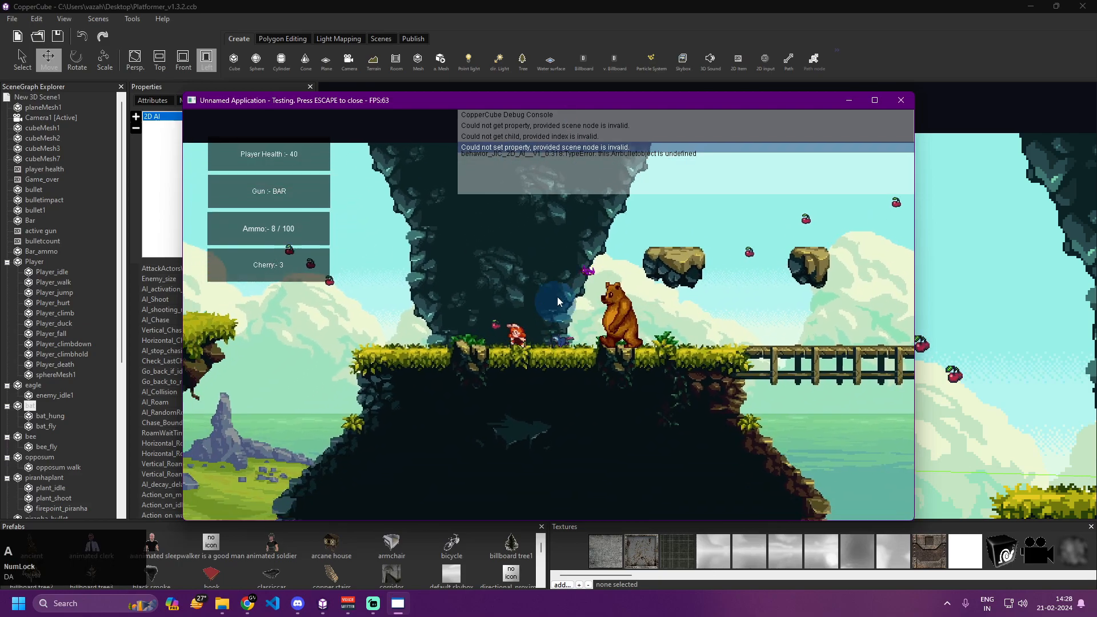
pyautogui.press('space')
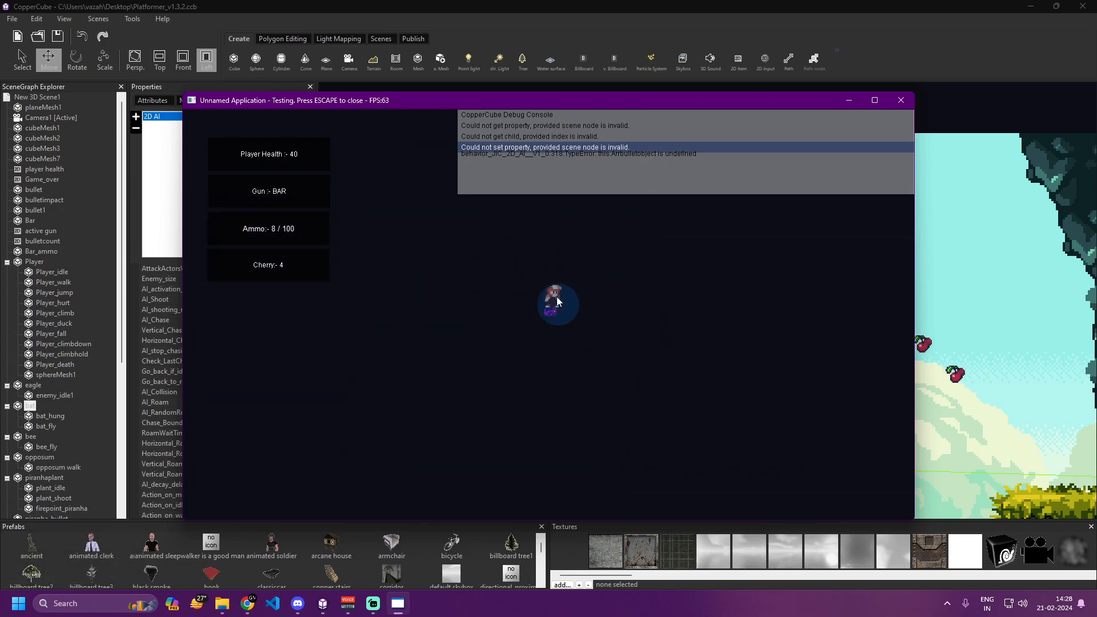
pyautogui.press('space')
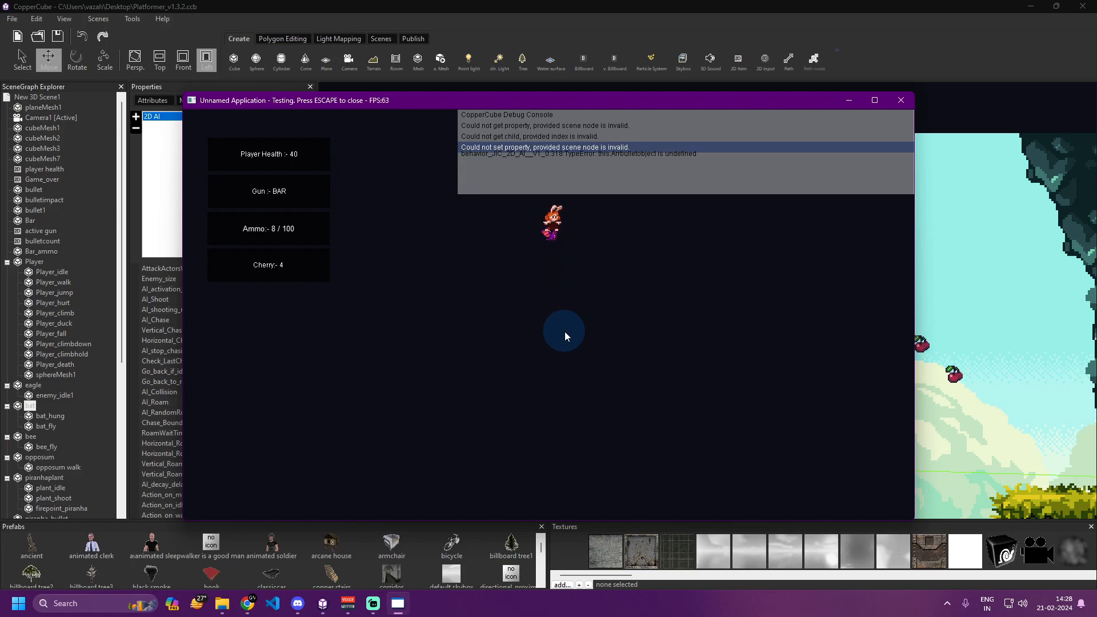
pyautogui.press('Num_Lock')
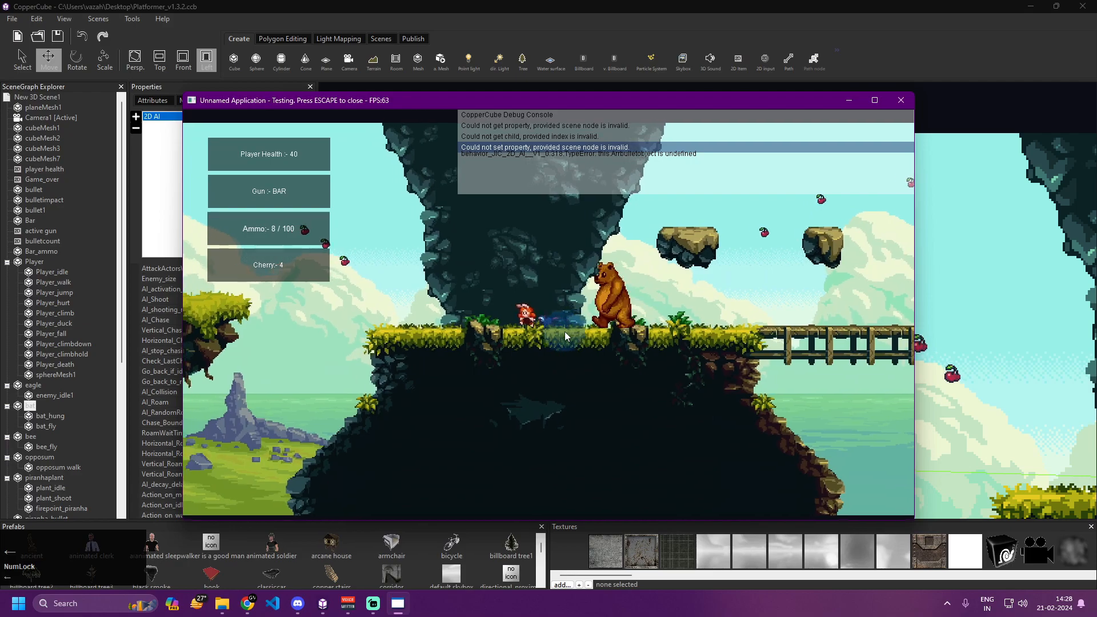
pyautogui.press('Escape')
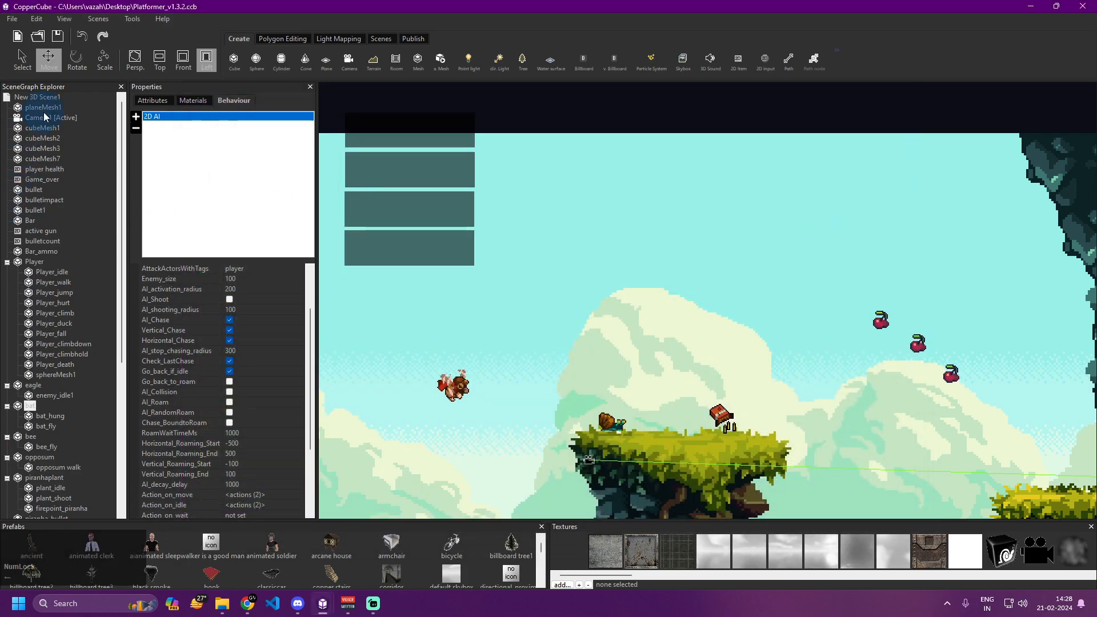
# Turn off Collision for the eagle node and test the game again.
pyautogui.click(30, 386)
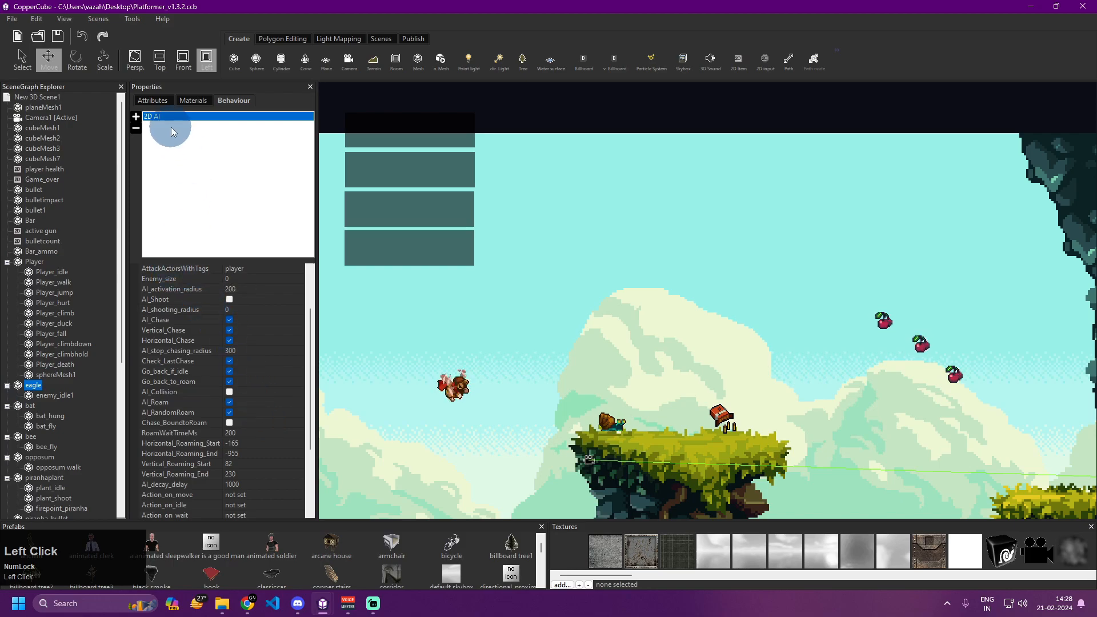
pyautogui.click(154, 101)
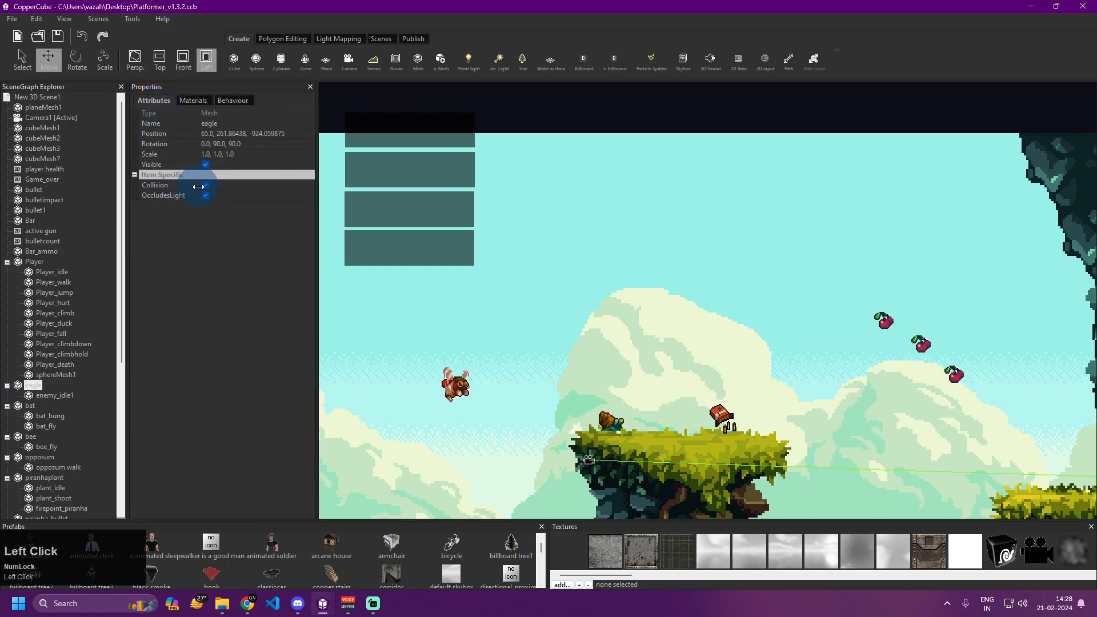
pyautogui.hotkey('ctrl', 'F10')
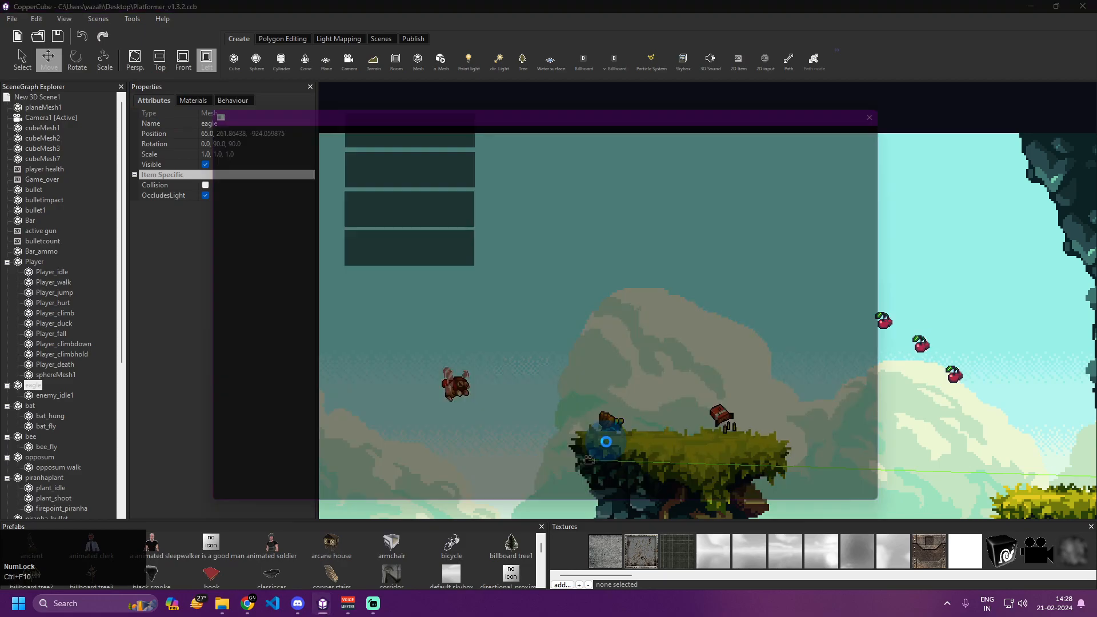
# Pick up the gun on the starting ledge and move the player around to test the eagle's attack without collision.
pyautogui.press('Right')
pyautogui.press('space')
pyautogui.press('Right')
pyautogui.press('space')
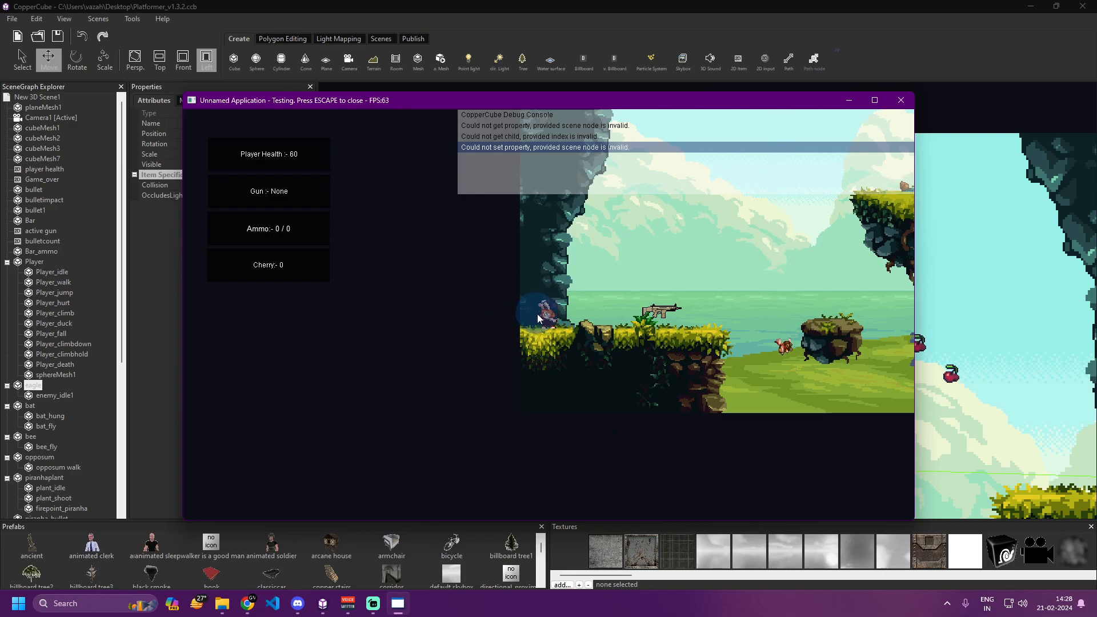
pyautogui.press('Left')
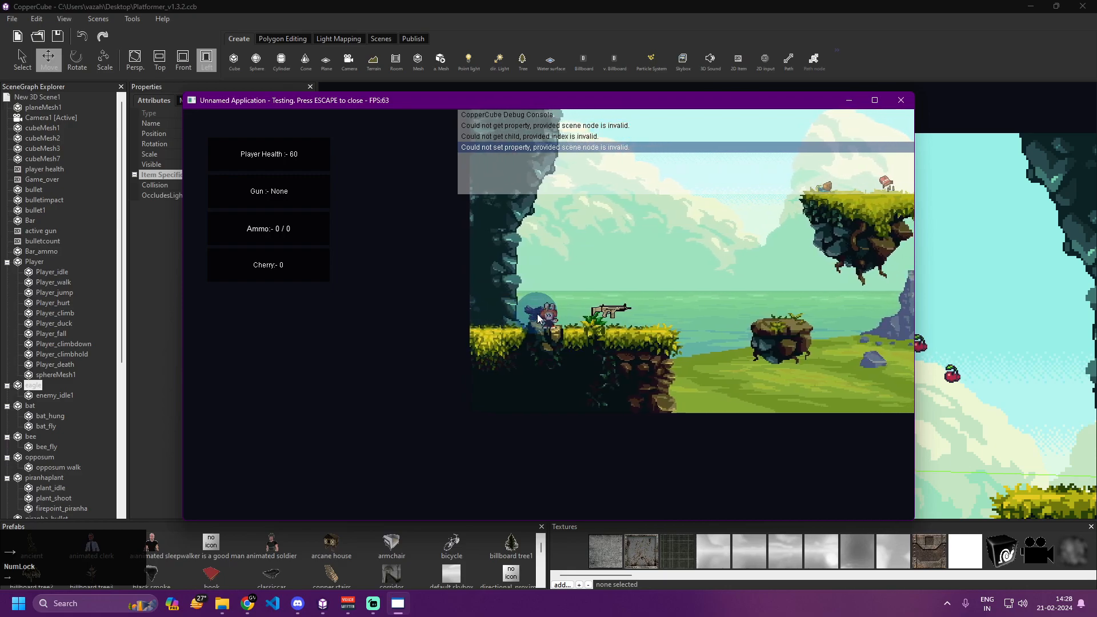
pyautogui.press('space')
pyautogui.press('Right')
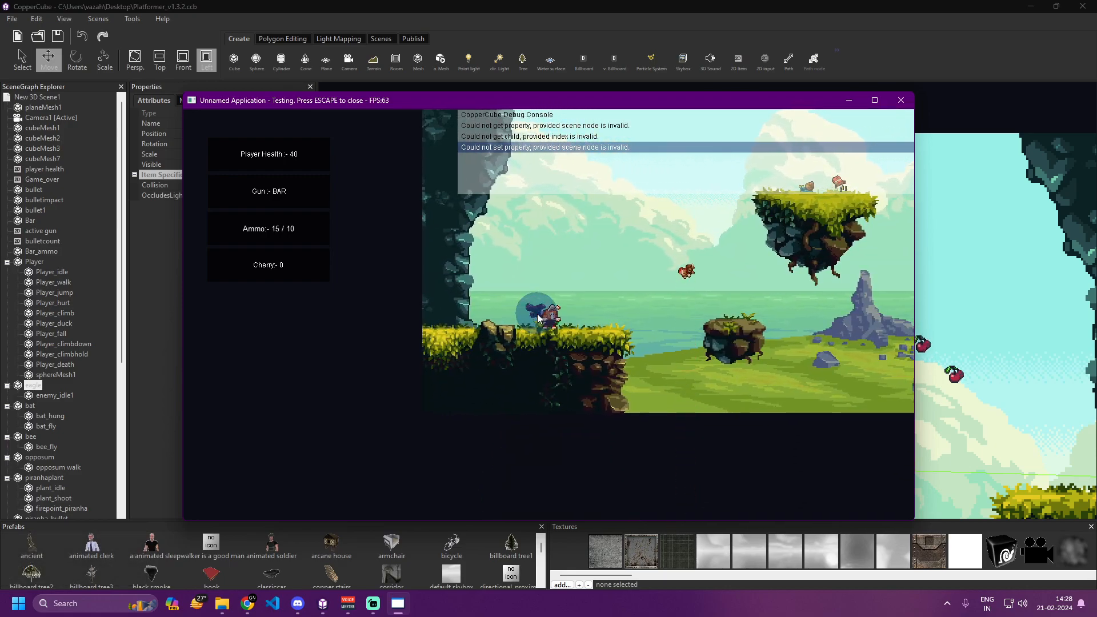
pyautogui.press('space')
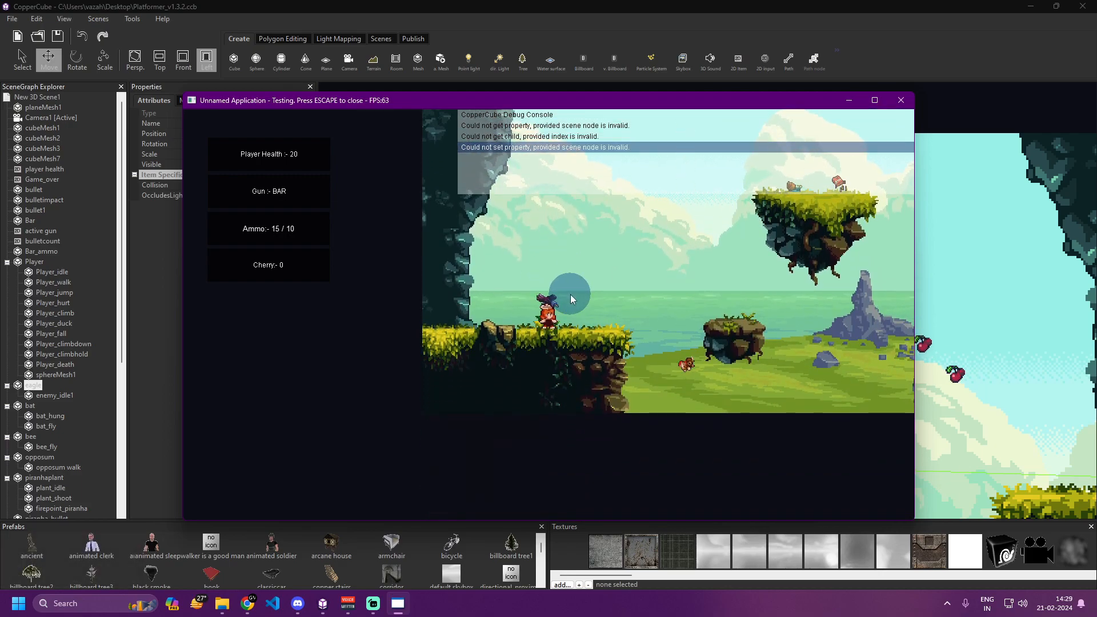
# Restart the game test, move the player back and forth on the starting ledge and jump to attract the eagle.
pyautogui.press('Escape')
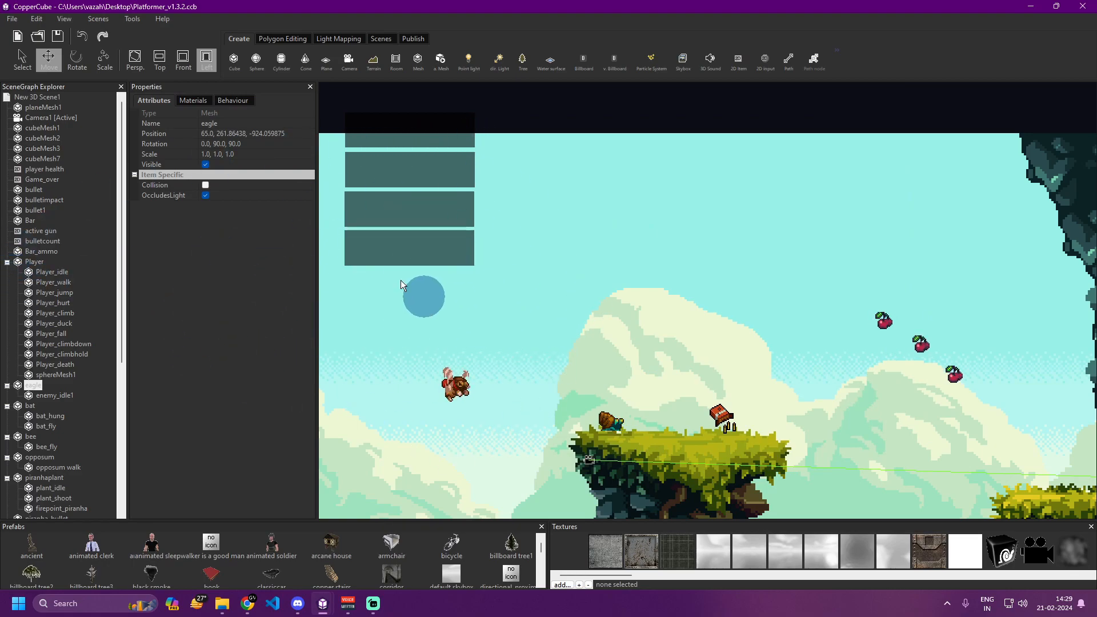
pyautogui.hotkey('ctrl', 'F10')
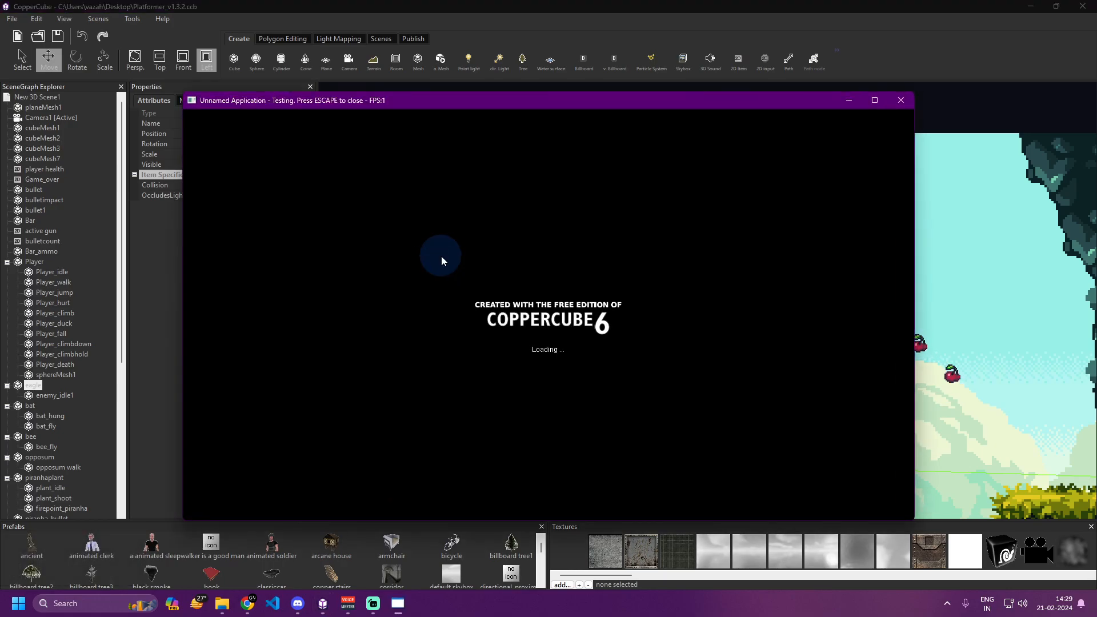
pyautogui.press('d')
pyautogui.press('a')
pyautogui.press('d')
pyautogui.press('a')
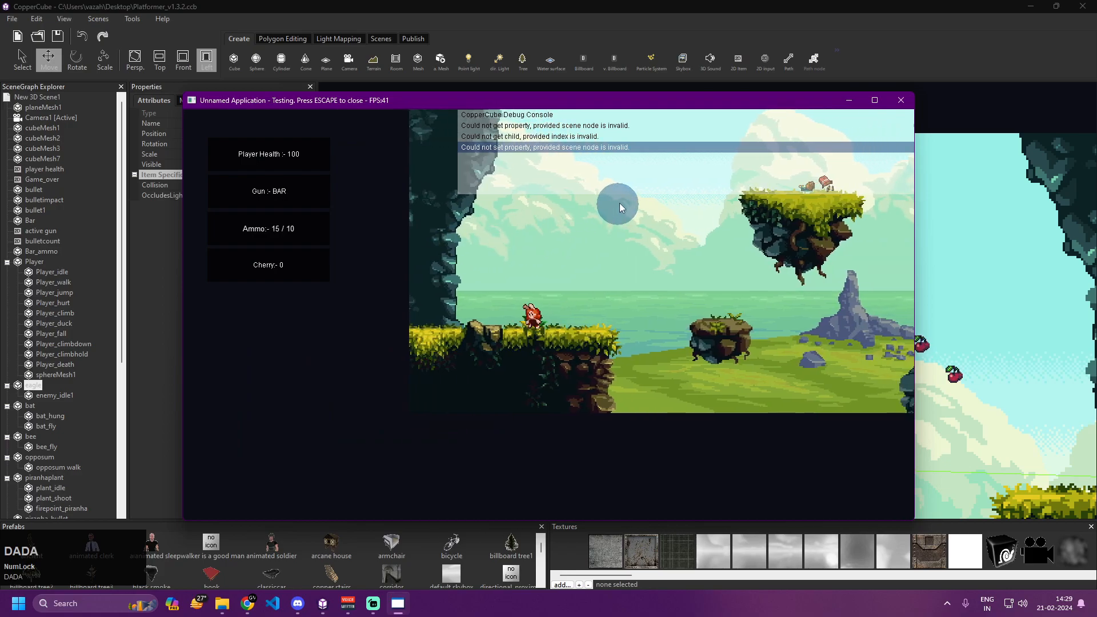
pyautogui.press('space')
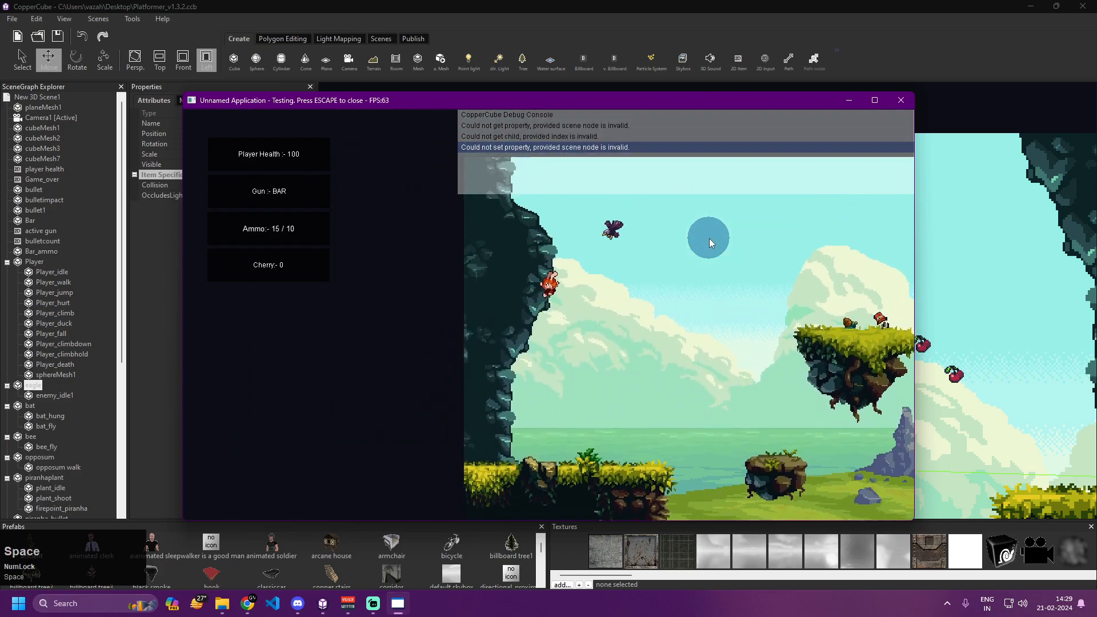
# Shoot at the attacking eagle while moving and jumping around the starting ledge.
pyautogui.click(573, 242)
pyautogui.click(575, 205)
pyautogui.click(575, 202)
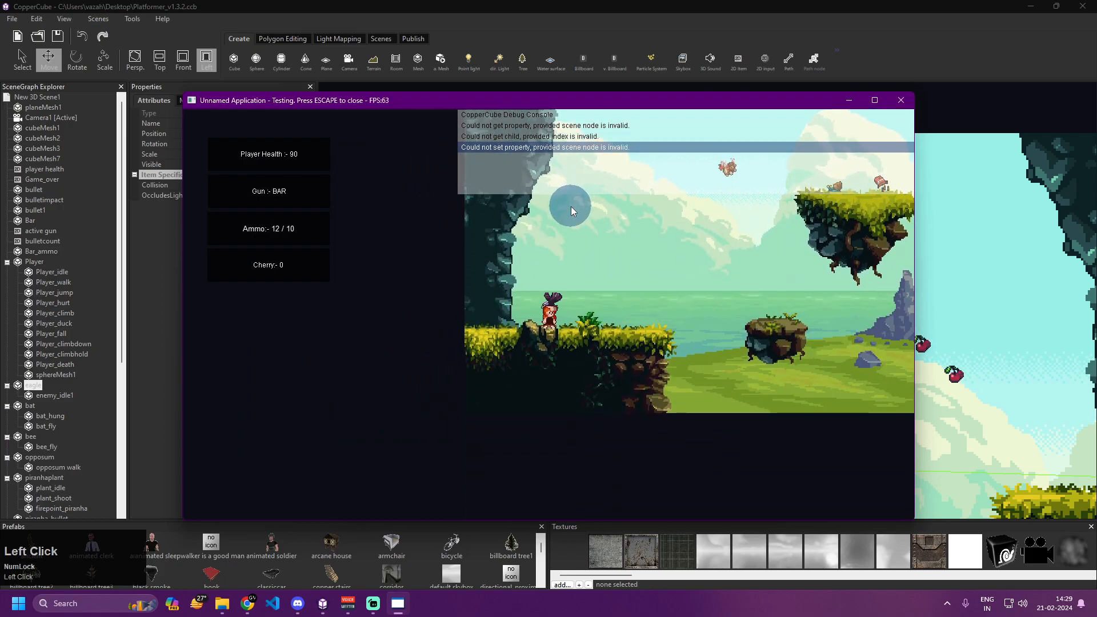
pyautogui.press('space')
pyautogui.press('d')
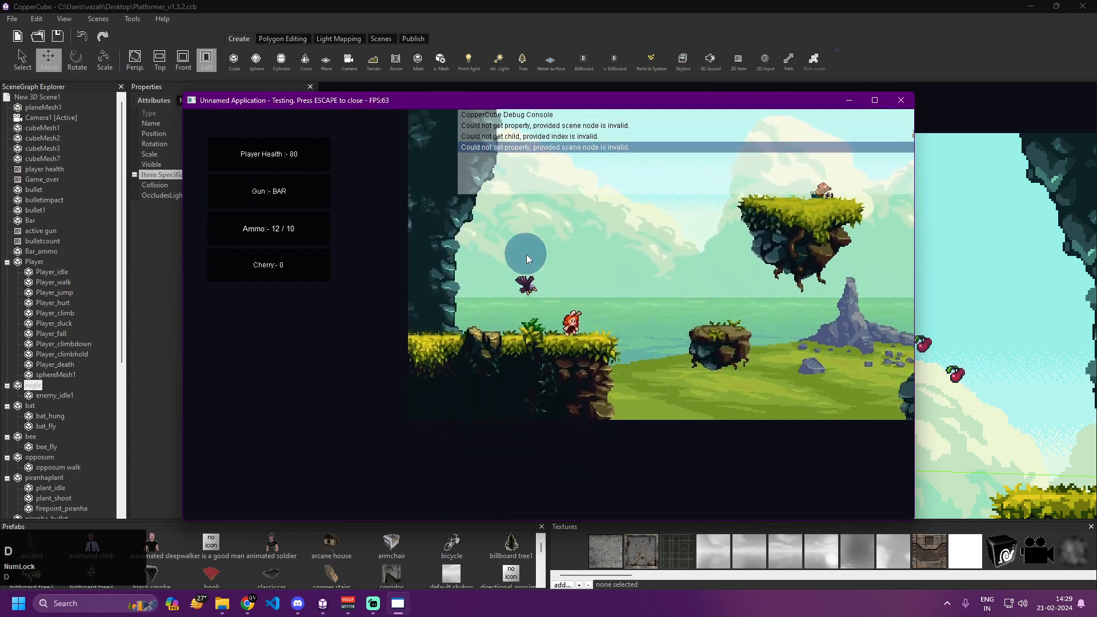
pyautogui.press('a')
pyautogui.click(526, 255)
pyautogui.click(588, 290)
pyautogui.press('space')
pyautogui.click(575, 269)
pyautogui.click(529, 346)
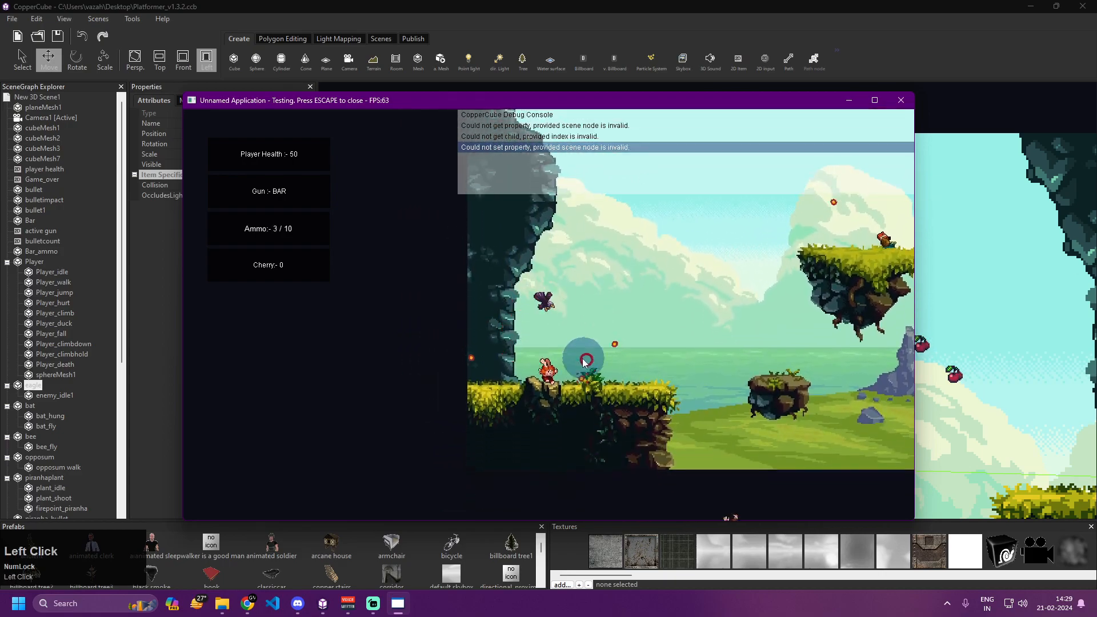
# Keep jumping and firing at the eagle until the ammo and the player's health run out, and end the test run.
pyautogui.click(587, 360)
pyautogui.press('space')
pyautogui.click(556, 355)
pyautogui.click(558, 362)
pyautogui.click(536, 450)
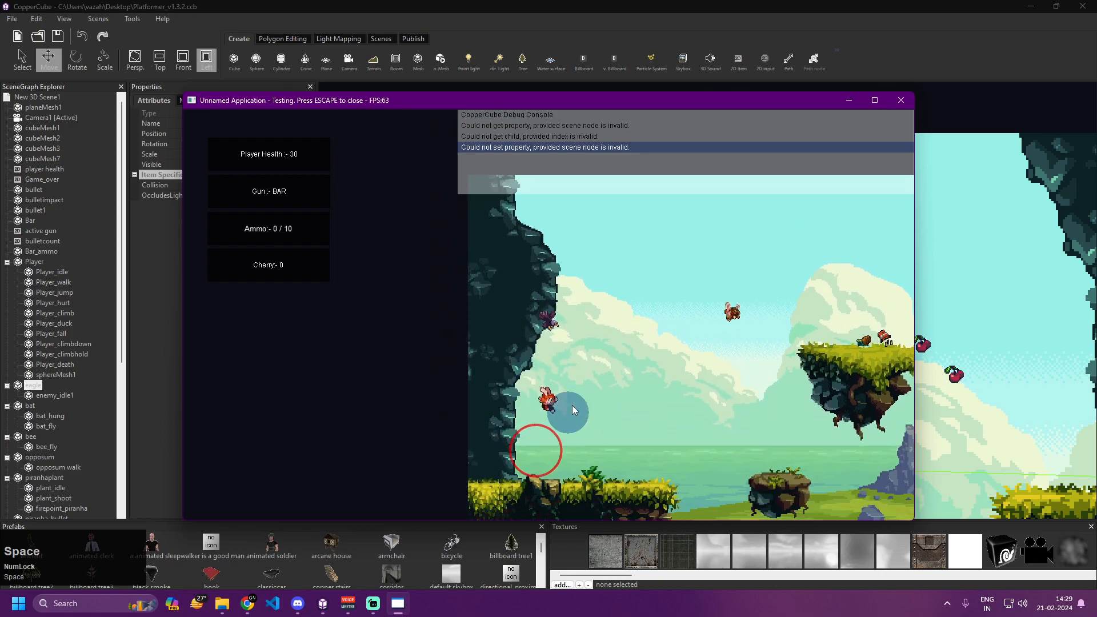
pyautogui.press('space')
pyautogui.click(557, 171)
pyautogui.click(544, 403)
pyautogui.press('space')
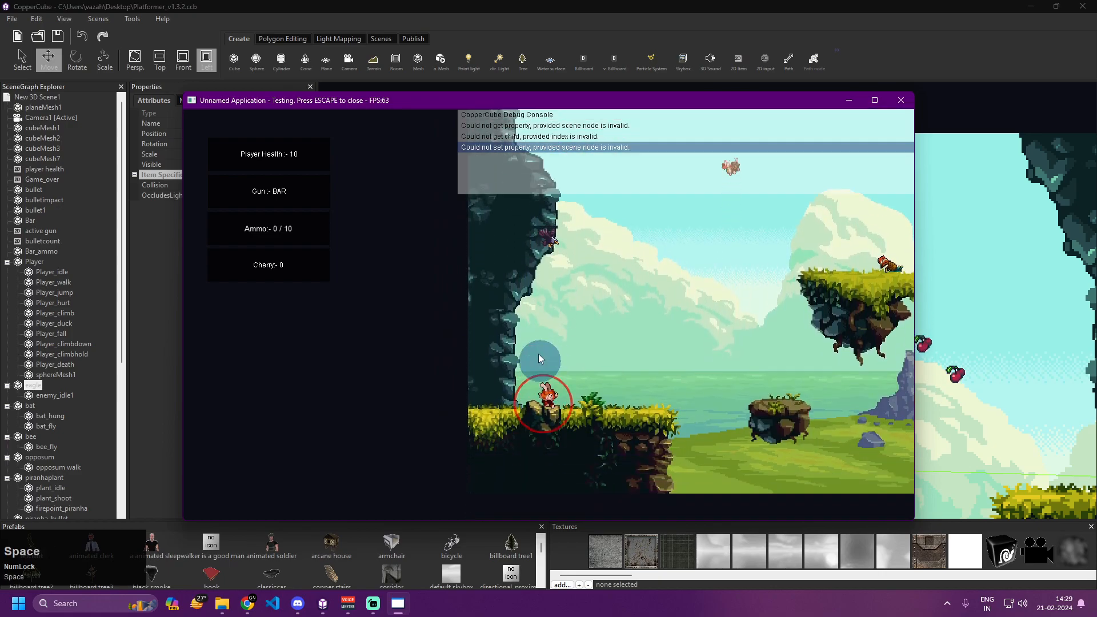
pyautogui.click(536, 379)
pyautogui.click(534, 402)
pyautogui.press('space')
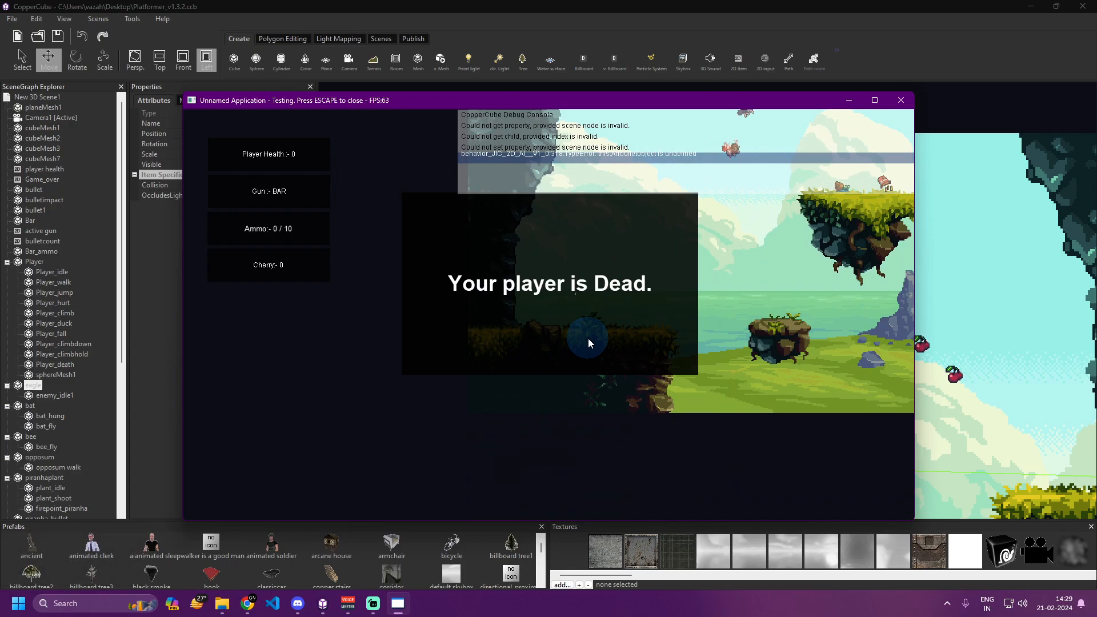
pyautogui.press('Escape')
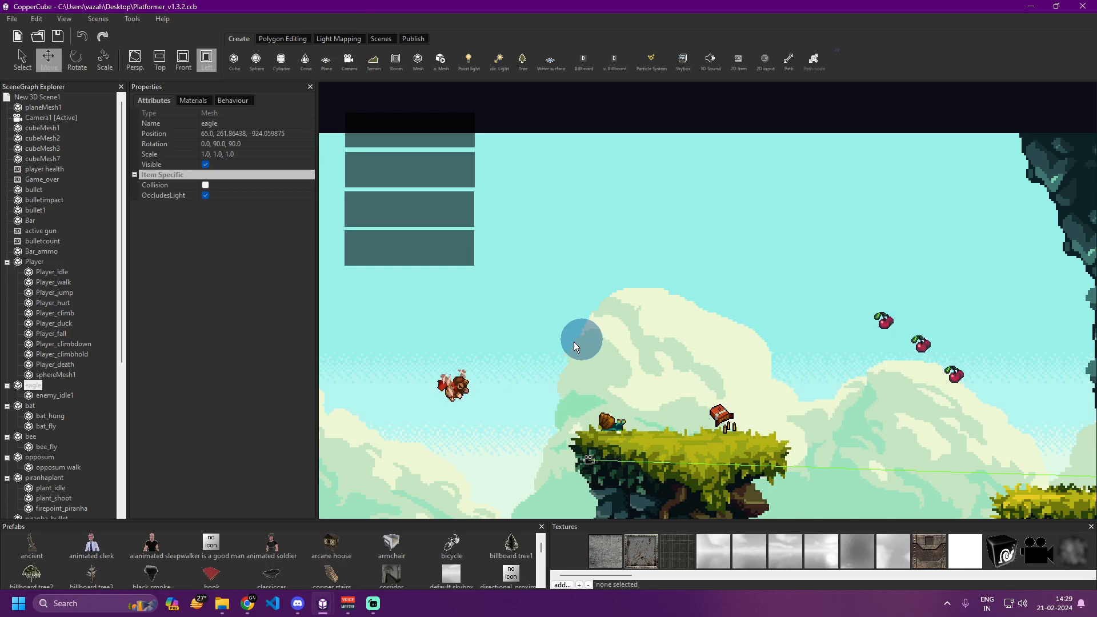
# Switch to the untitled CopperCube document and review the bear's 2D AI settings.
pyautogui.click(323, 604)
pyautogui.click(386, 545)
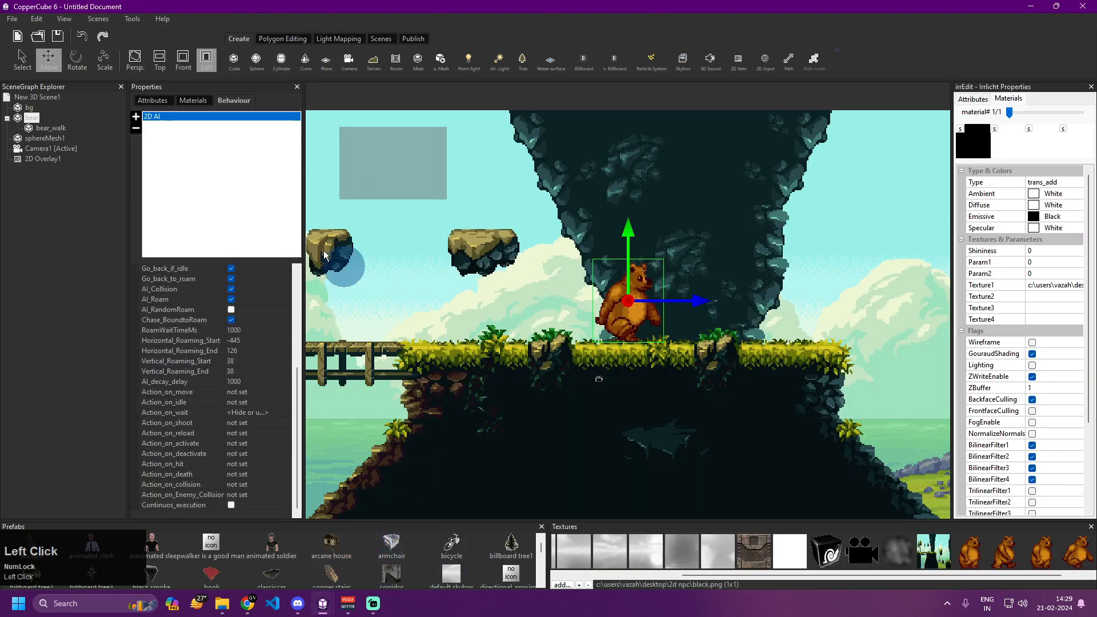
pyautogui.scroll(5, 203, 397)
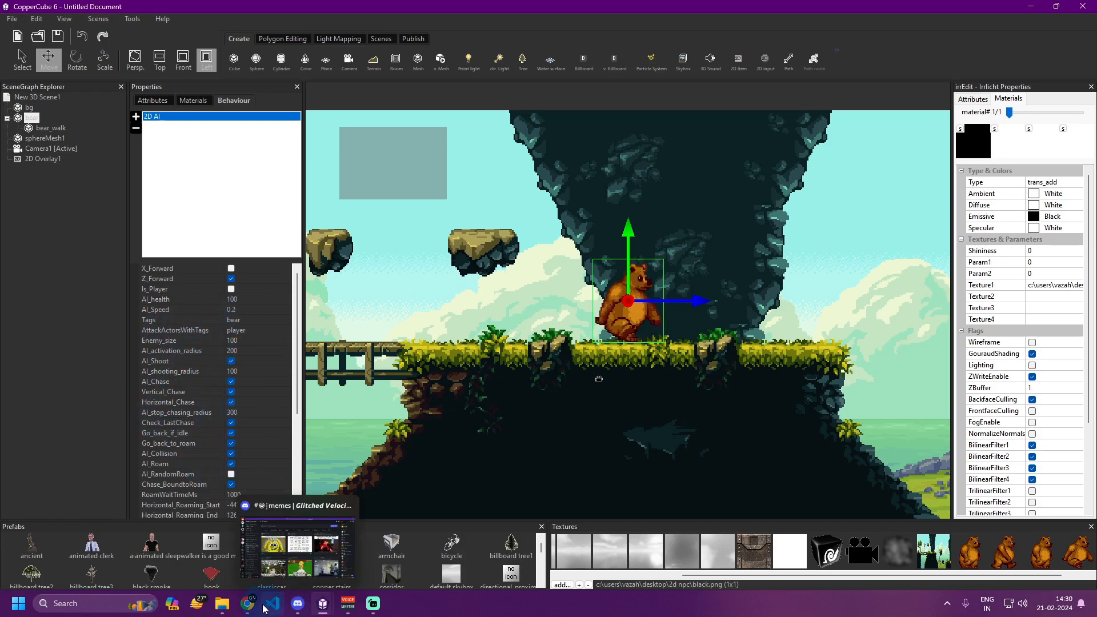
# Switch back to the Platformer_v1.3.2 project and examine the 2D AI behaviour settings of the bear by the bridge.
pyautogui.click(323, 604)
pyautogui.click(292, 553)
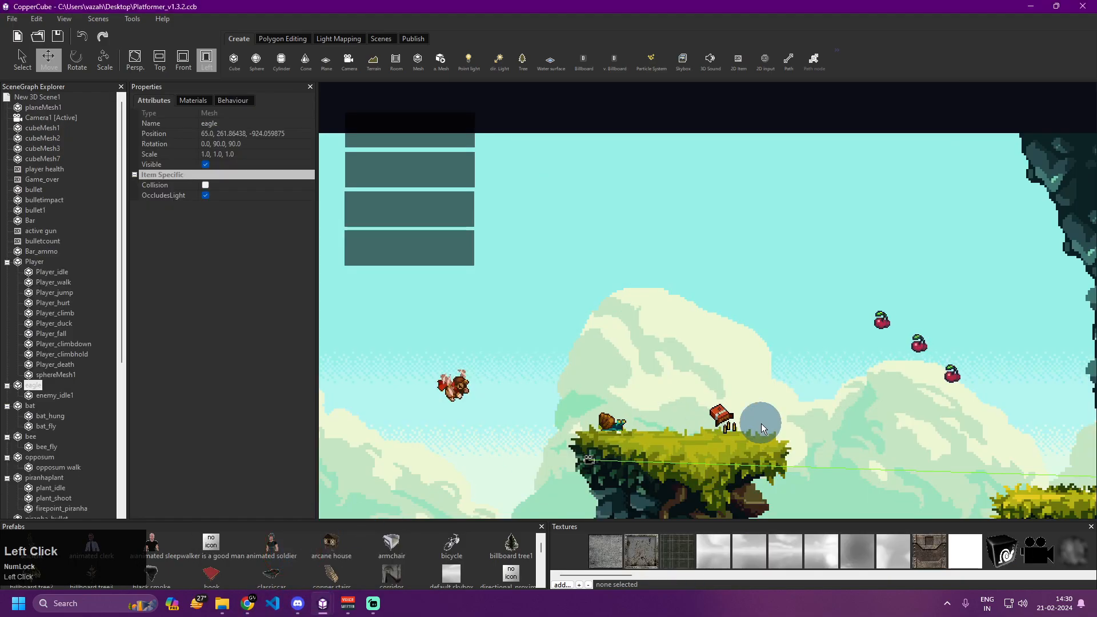
pyautogui.moveTo(763, 424); pyautogui.dragTo(507, 306)
pyautogui.moveTo(796, 356); pyautogui.dragTo(395, 355)
pyautogui.moveTo(750, 389); pyautogui.dragTo(631, 233)
pyautogui.moveTo(832, 250); pyautogui.dragTo(440, 379)
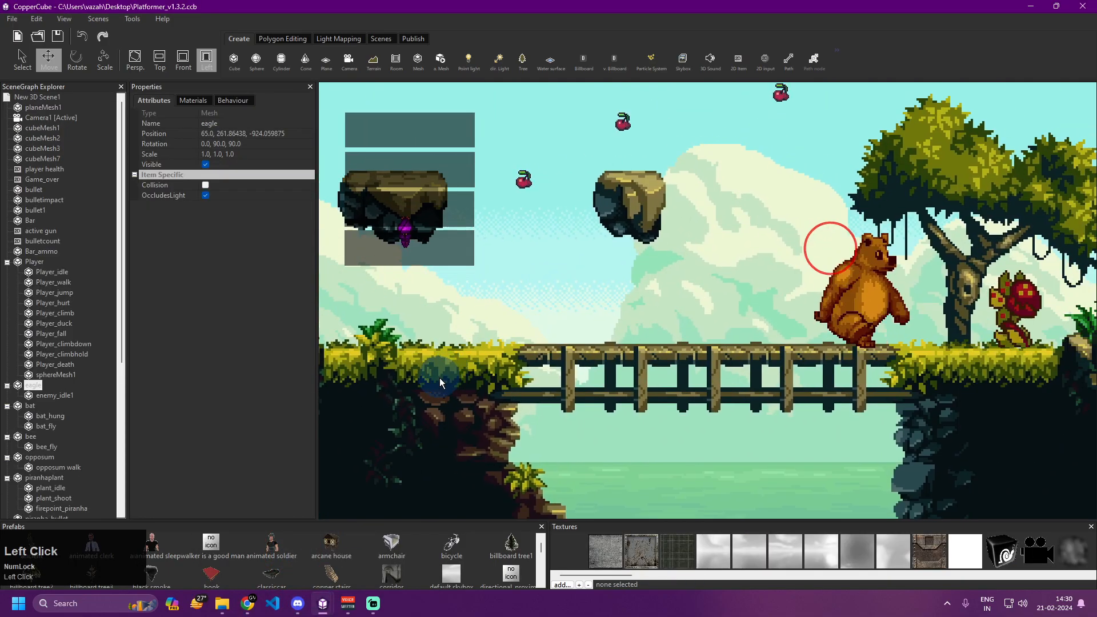
pyautogui.click(866, 290)
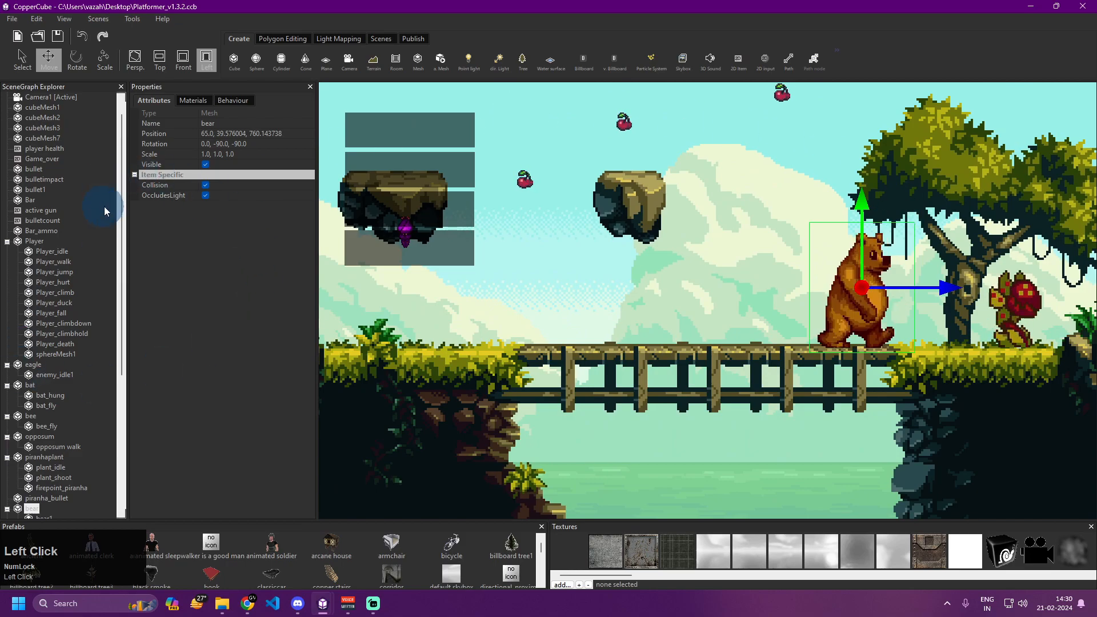
pyautogui.click(235, 100)
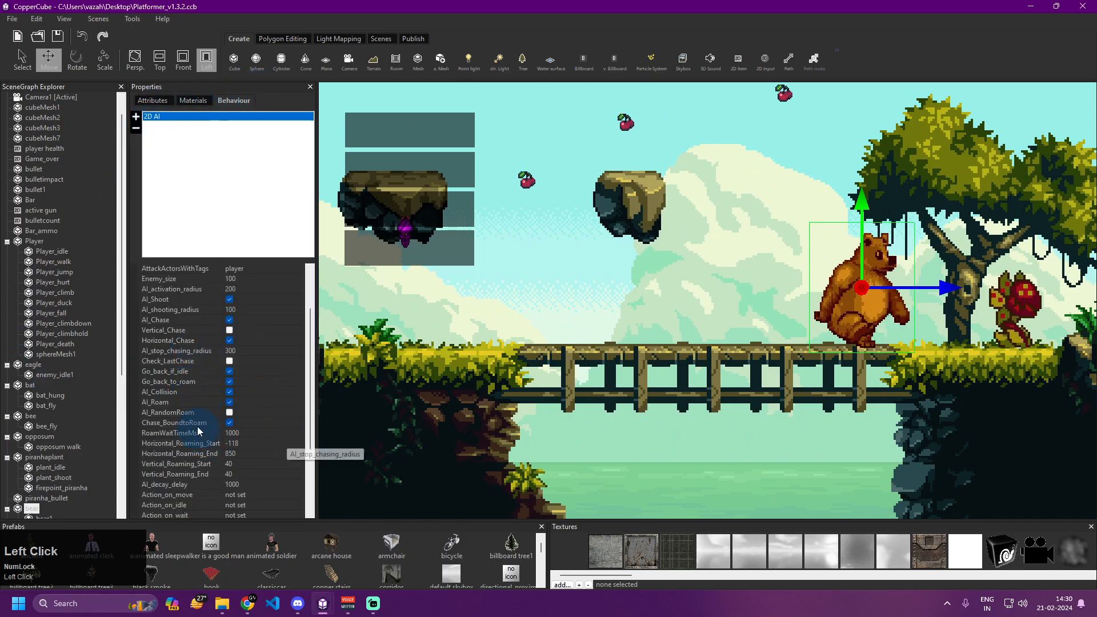
pyautogui.scroll(2, 244, 369)
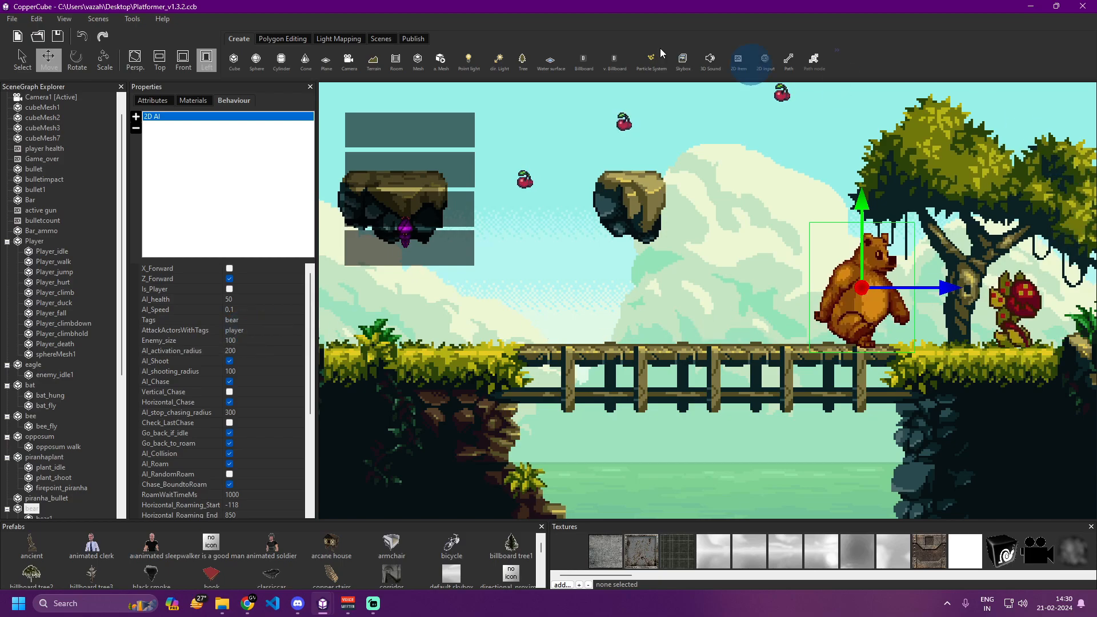
# Examine the 2D AI behaviour settings of the bat under the floating rock and of the Player node.
pyautogui.moveTo(404, 387); pyautogui.dragTo(944, 378)
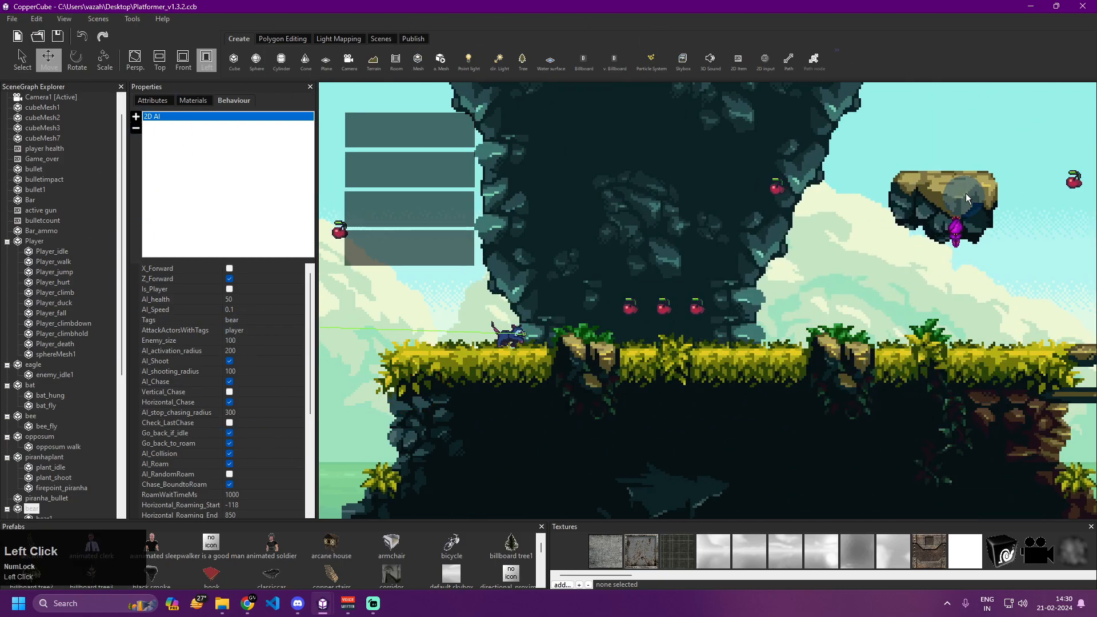
pyautogui.click(938, 238)
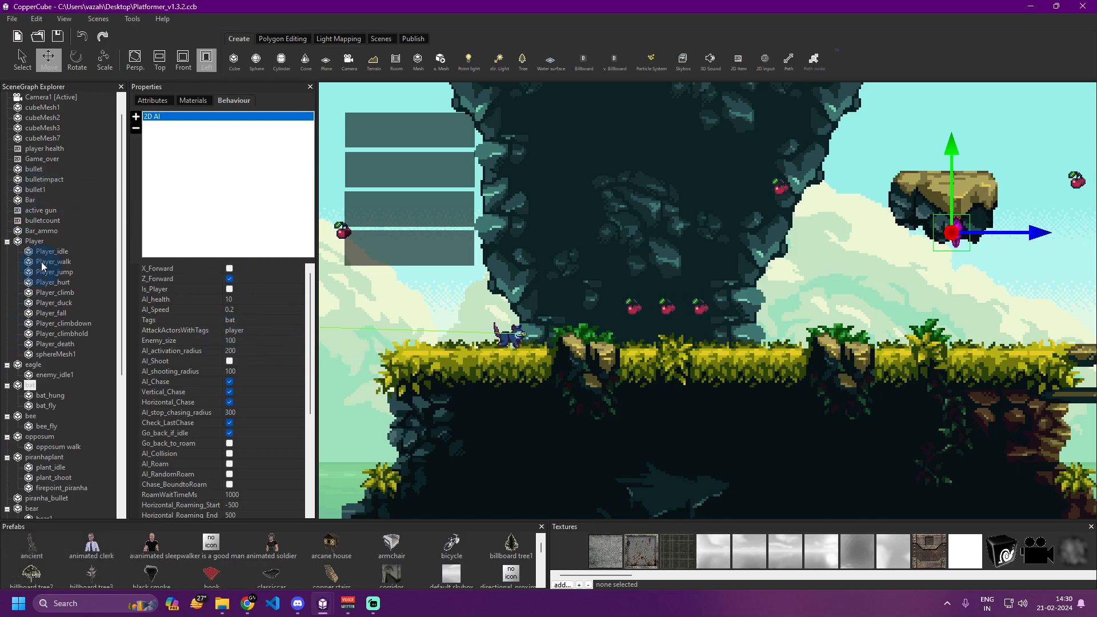
pyautogui.click(29, 242)
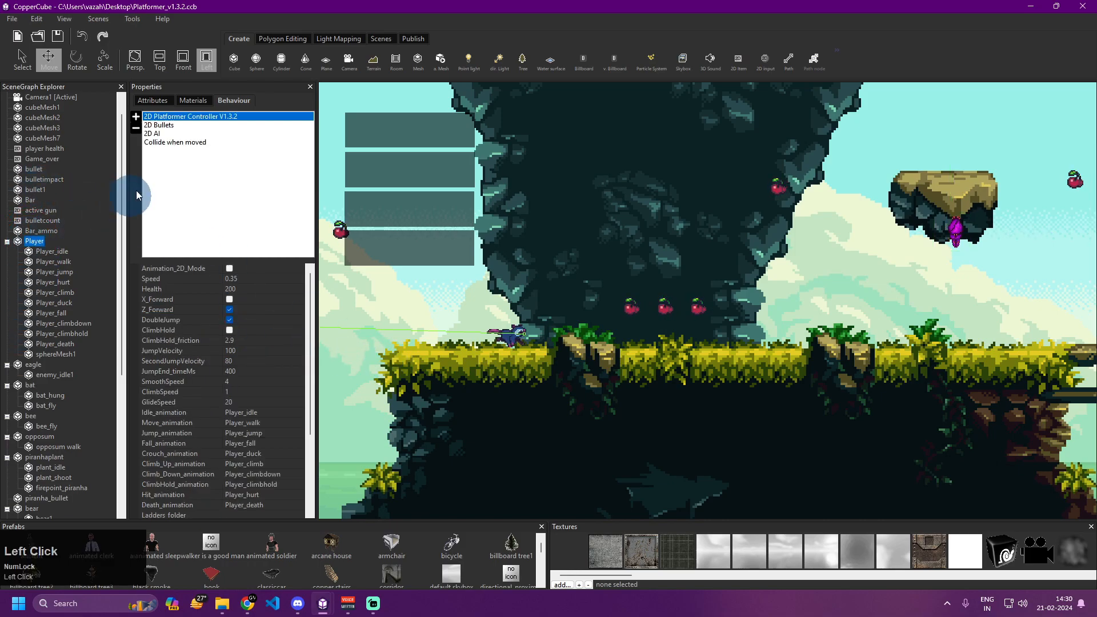
pyautogui.click(153, 134)
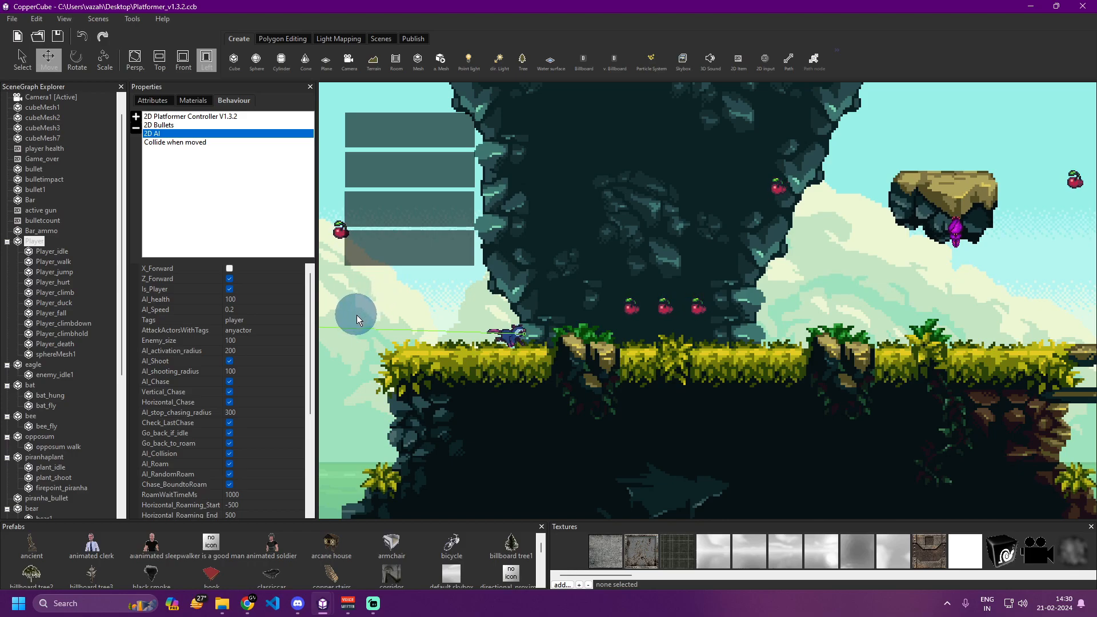
pyautogui.scroll(-3, 294, 336)
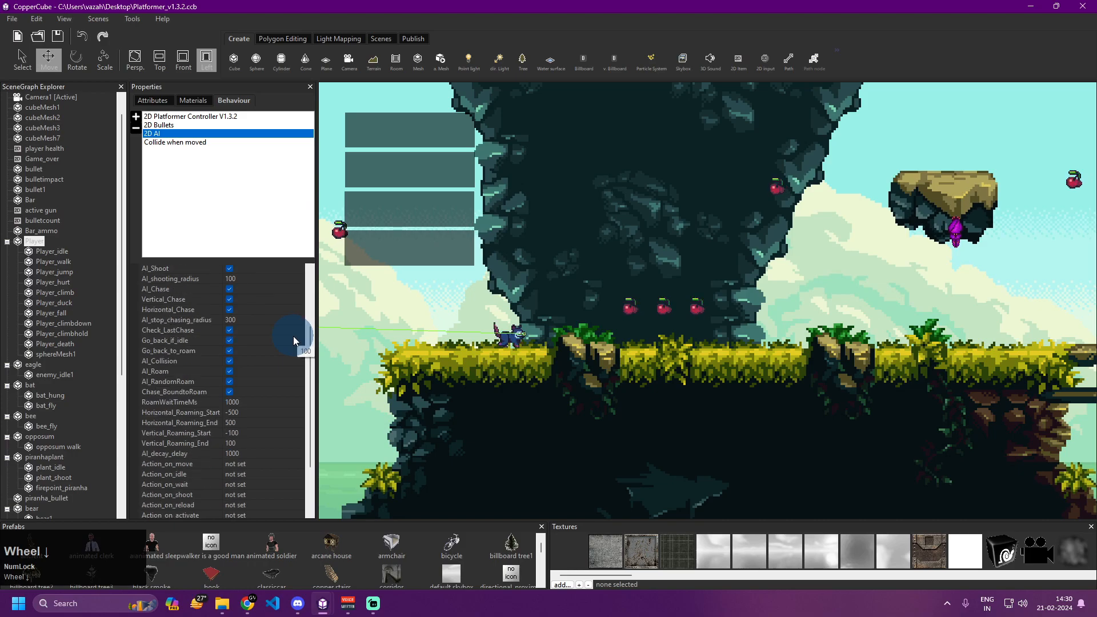
pyautogui.scroll(-3, 293, 336)
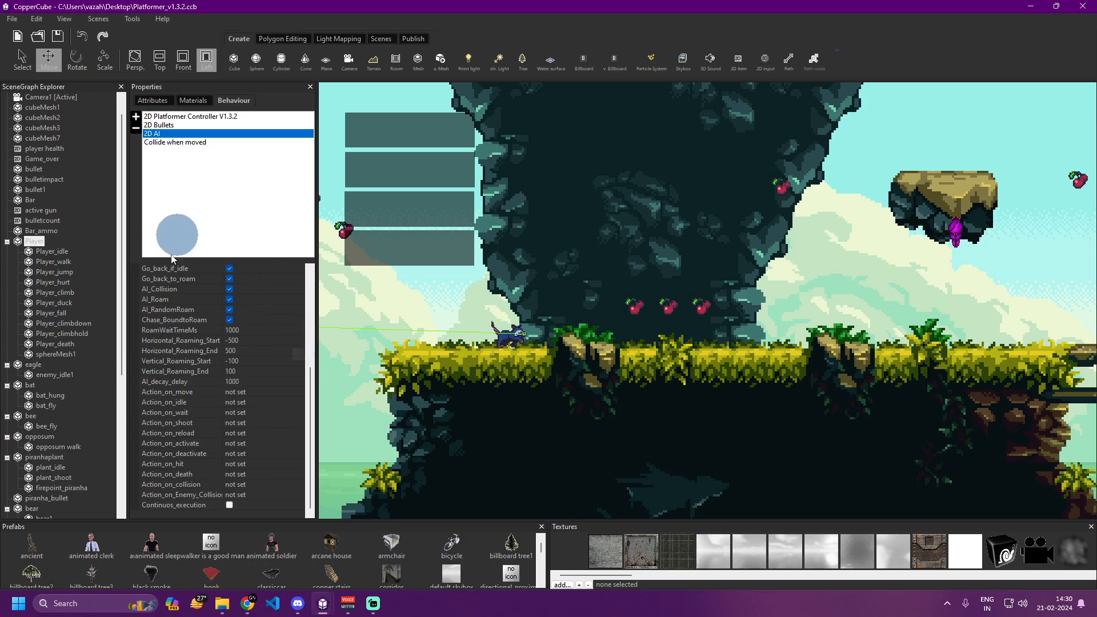
pyautogui.scroll(5, 308, 325)
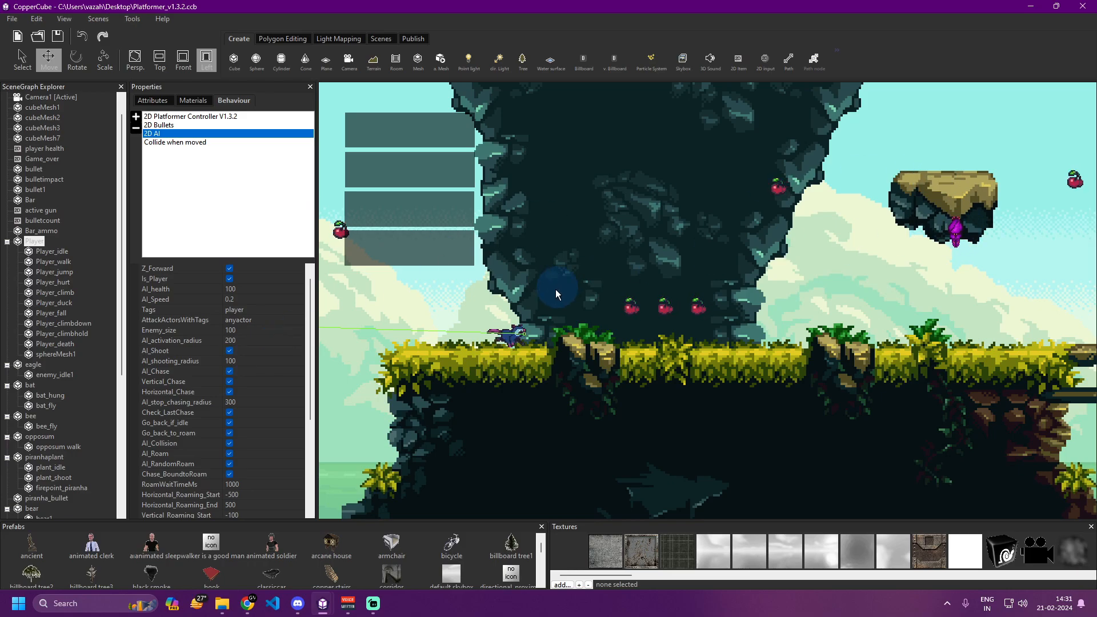
# Look over the enemies across the level and review the action settings of the Player's 2D AI behaviour.
pyautogui.moveTo(532, 317); pyautogui.dragTo(918, 334)
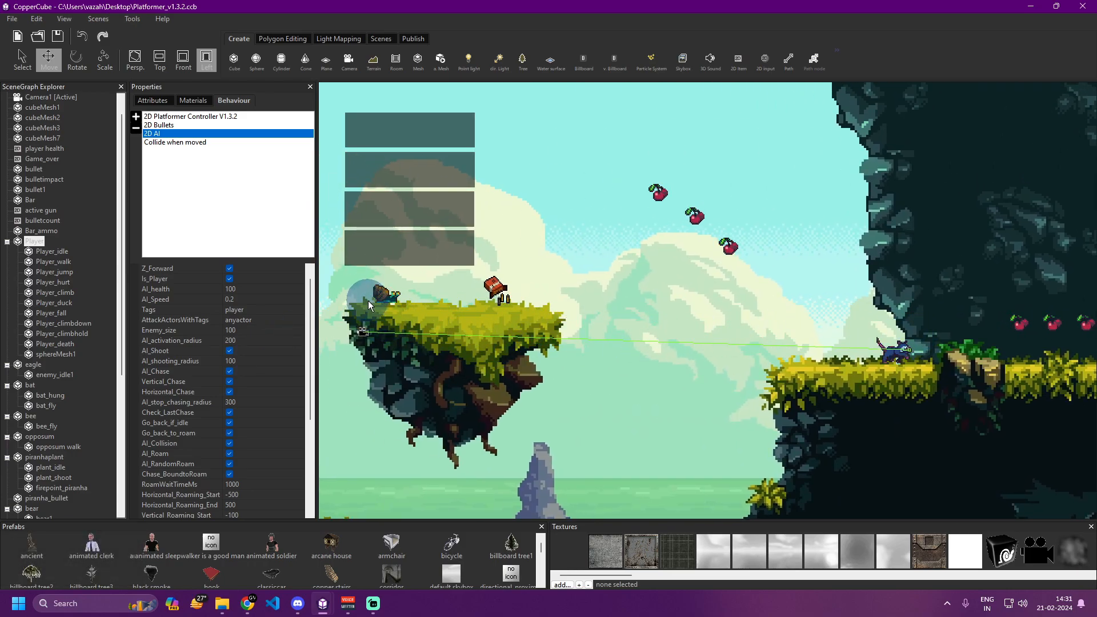
pyautogui.moveTo(702, 322); pyautogui.dragTo(137, 319)
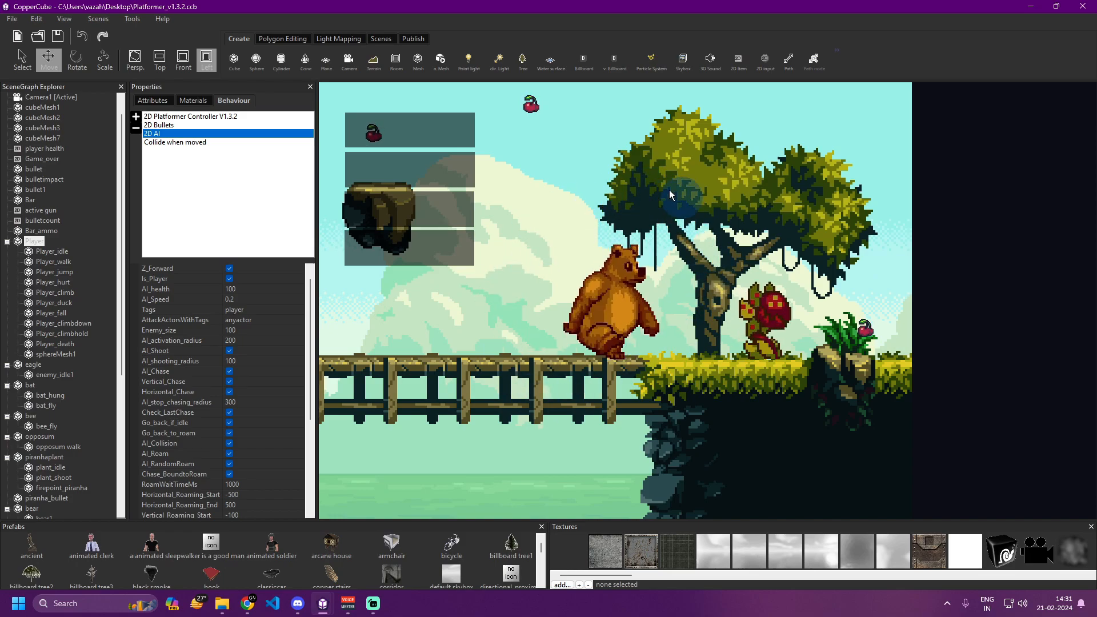
pyautogui.moveTo(412, 326); pyautogui.dragTo(618, 284)
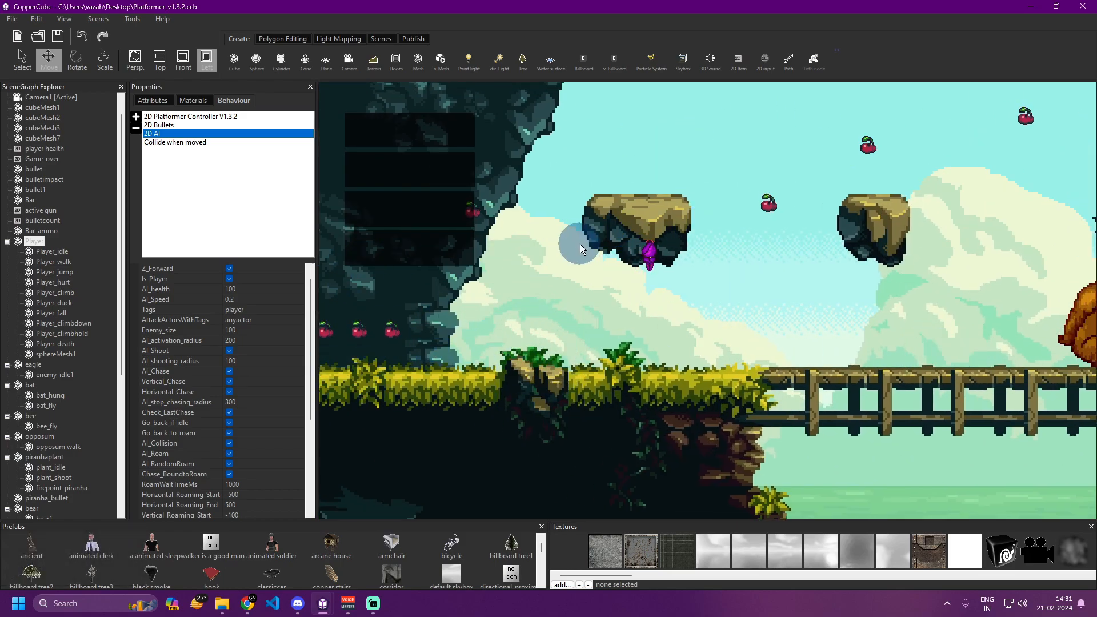
pyautogui.moveTo(494, 300); pyautogui.dragTo(631, 200)
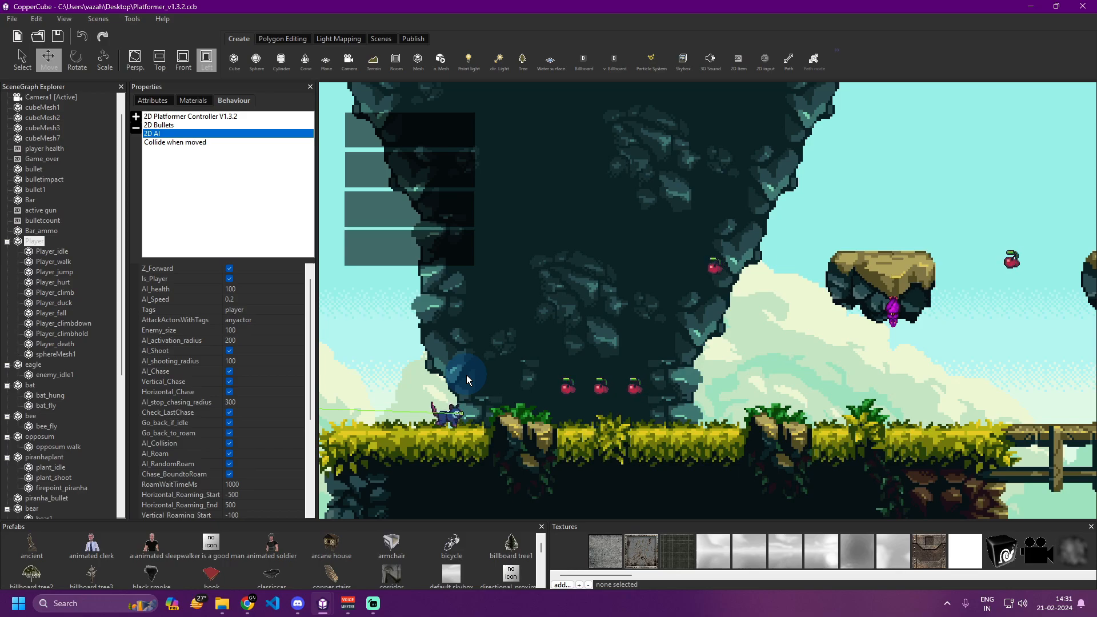
pyautogui.moveTo(794, 393); pyautogui.dragTo(258, 313)
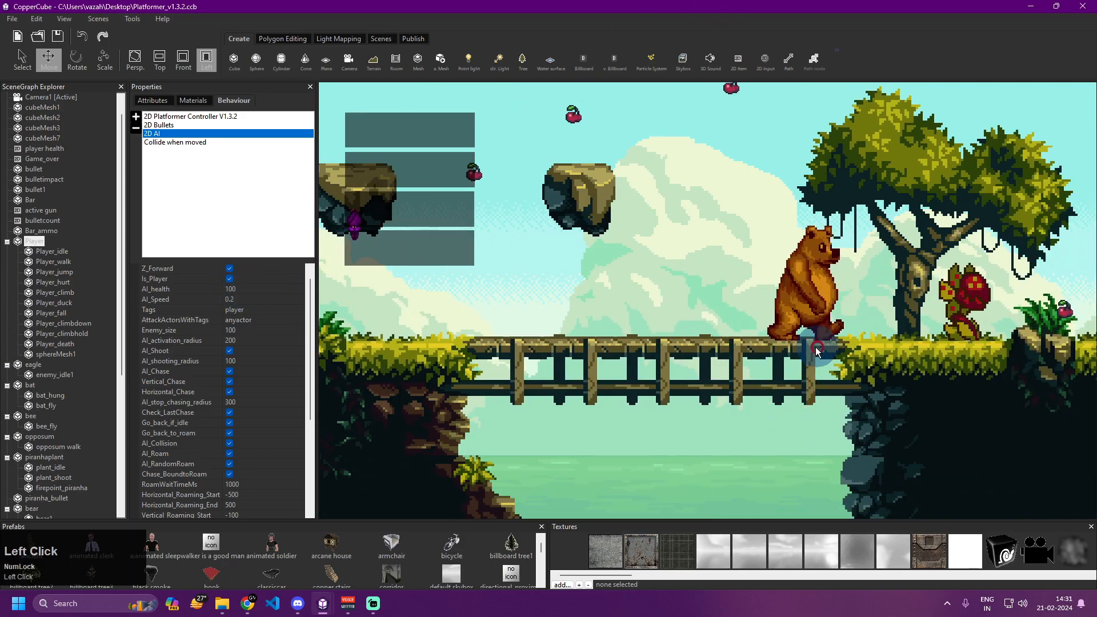
pyautogui.moveTo(824, 350); pyautogui.dragTo(440, 346)
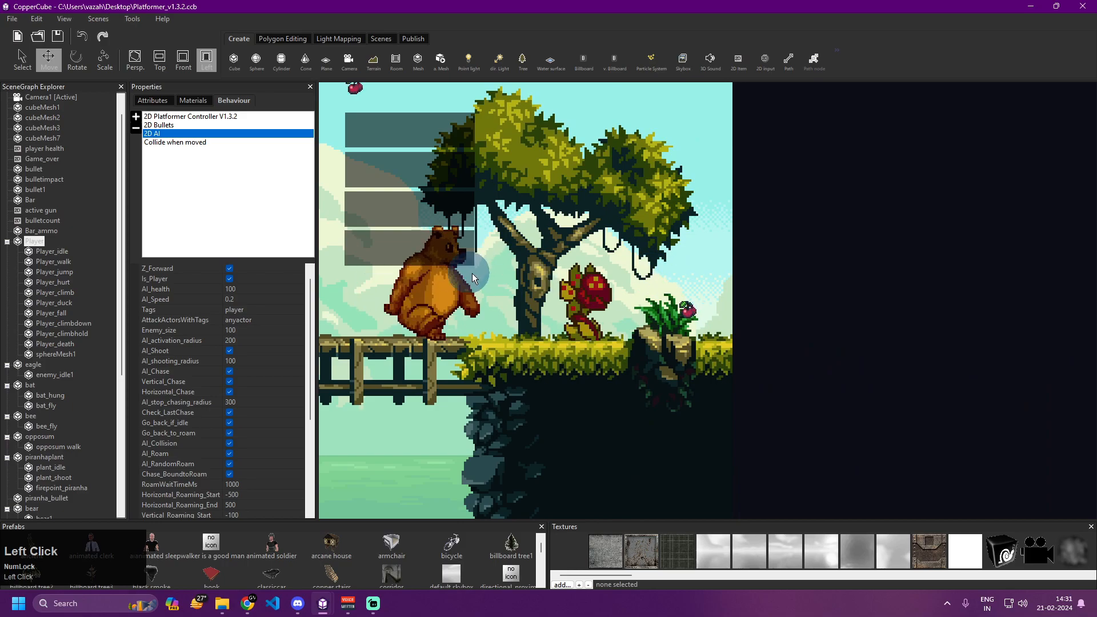
pyautogui.moveTo(461, 274); pyautogui.dragTo(773, 277)
pyautogui.moveTo(632, 179); pyautogui.dragTo(580, 330)
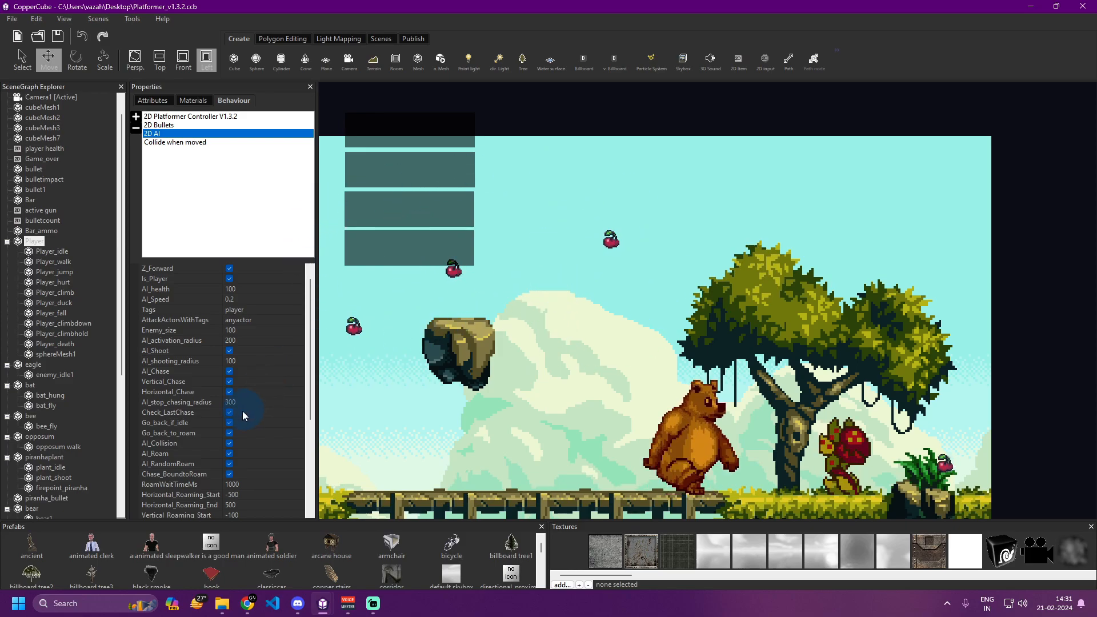
pyautogui.scroll(-5, 224, 493)
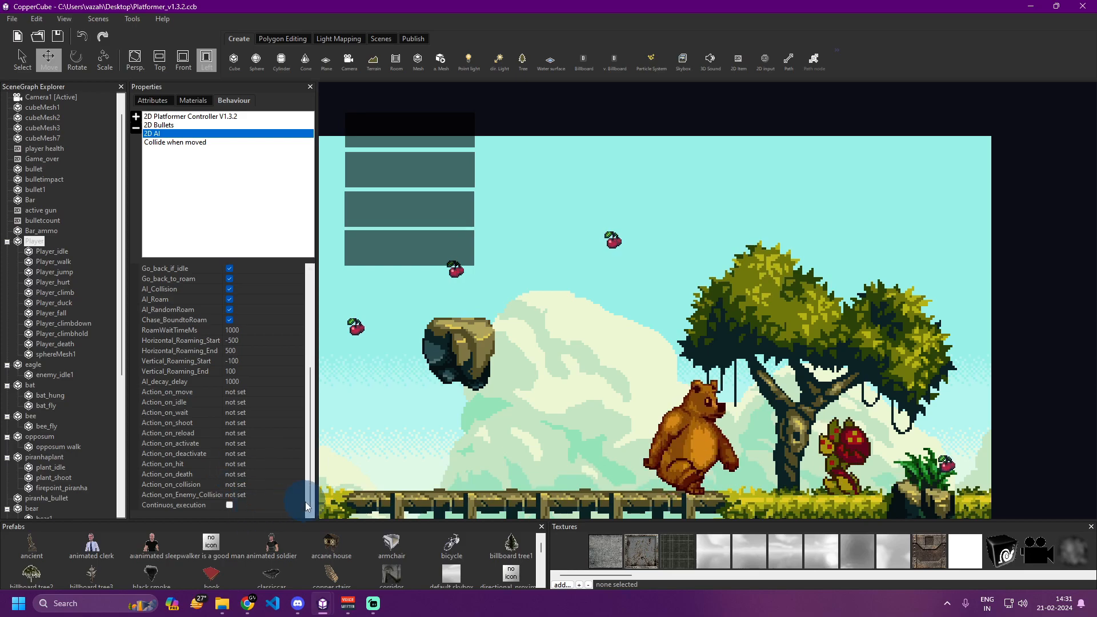
# Switch to the browser, open the CopperCube 2D AI page on itch.io and read its feature and action lists.
pyautogui.click(697, 457)
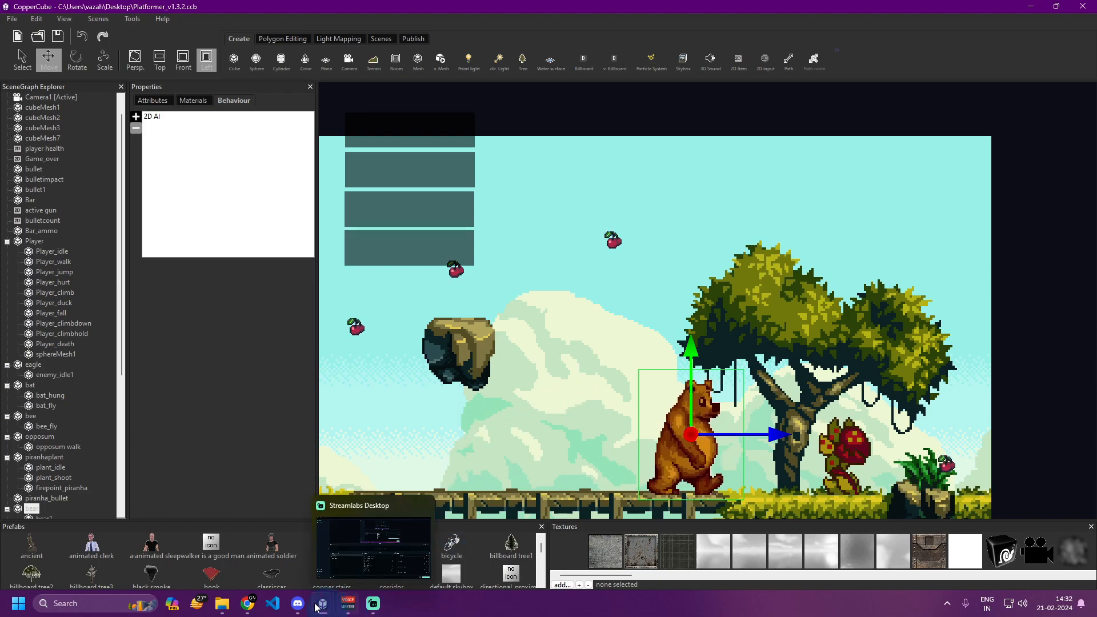
pyautogui.click(249, 604)
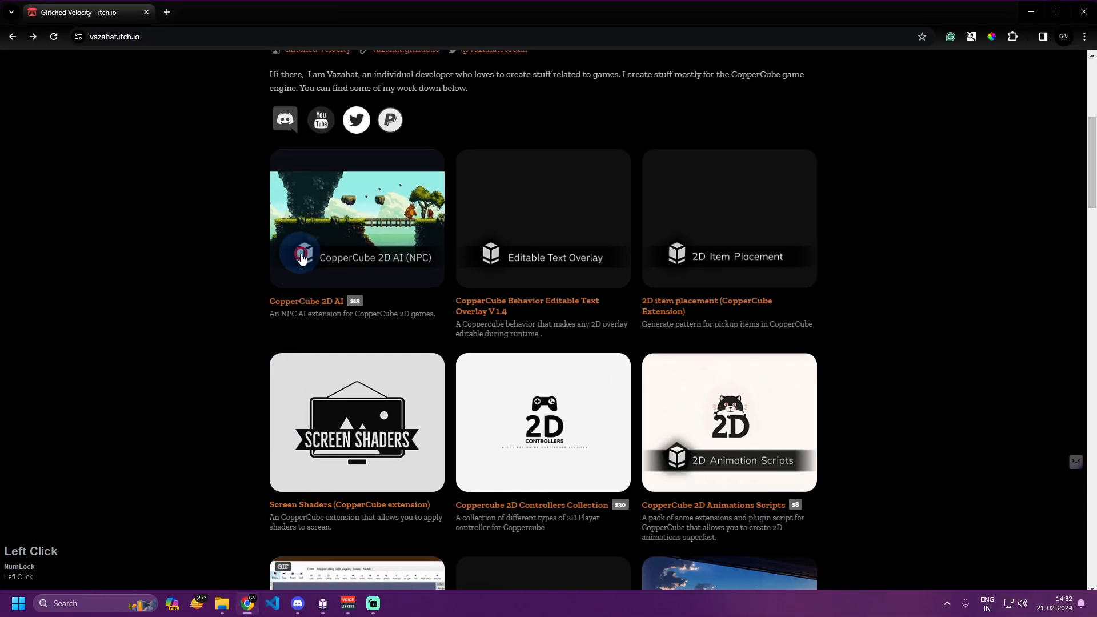
pyautogui.scroll(-10, 314, 320)
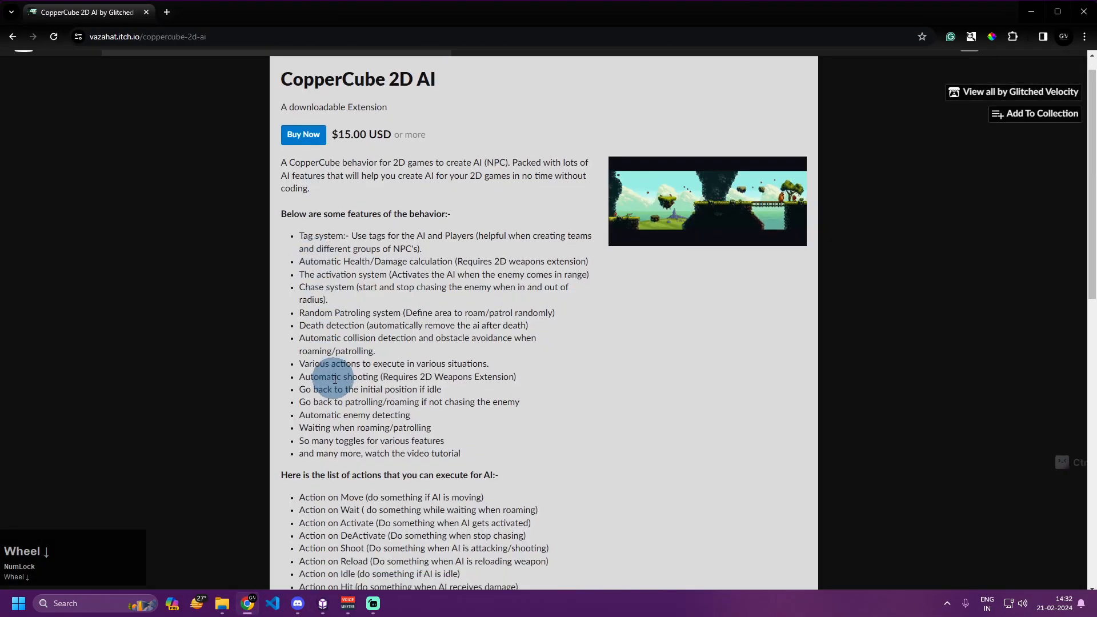
pyautogui.scroll(5, 337, 269)
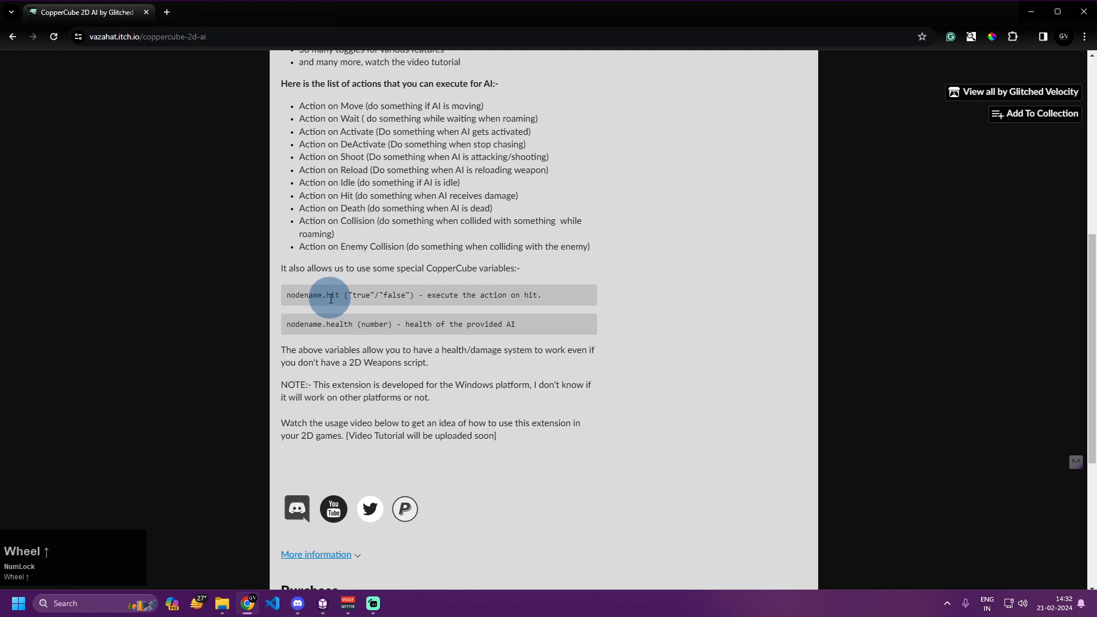
# Bring up the untitled CopperCube document with the bear, and return to the extension's itch.io page in the browser.
pyautogui.click(323, 604)
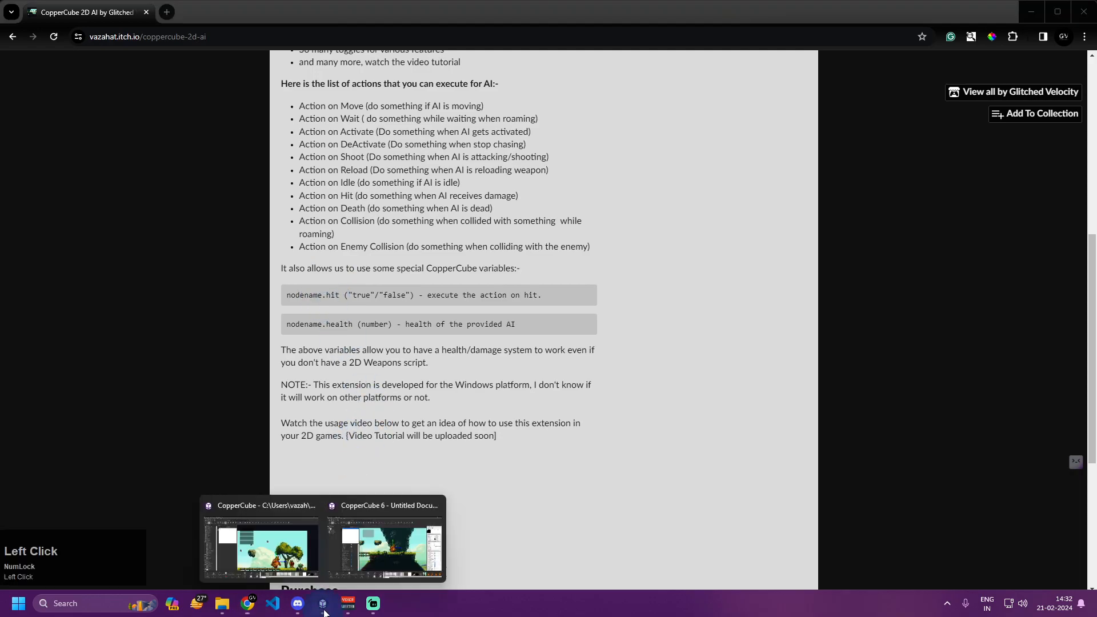
pyautogui.click(372, 550)
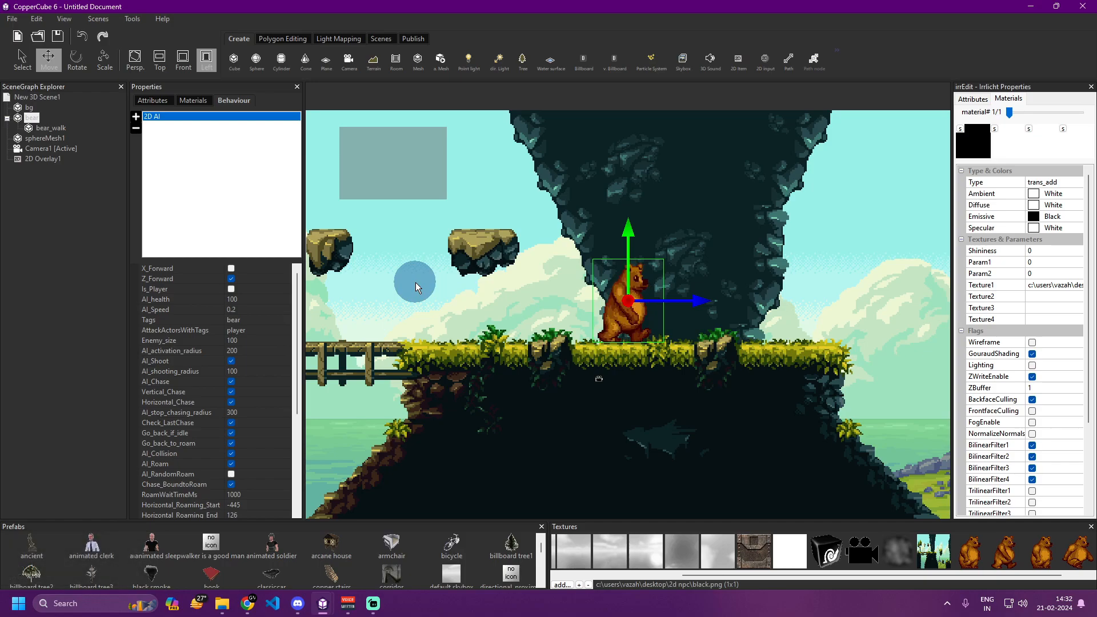
pyautogui.click(248, 603)
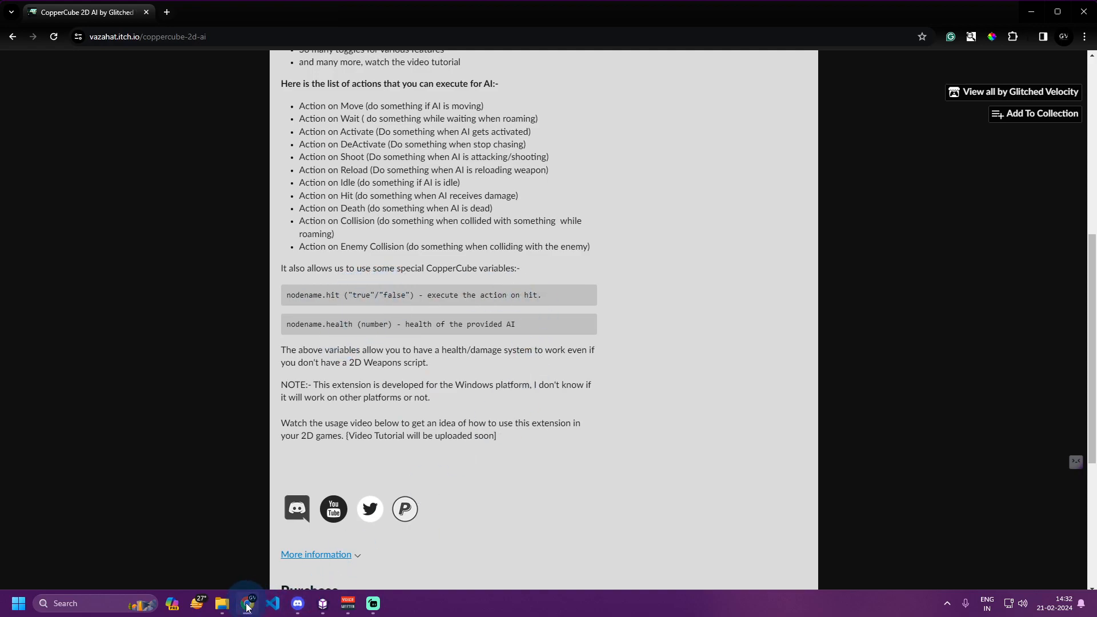
# Switch to the Platformer_v1.3.2 project in CopperCube and inspect the Action_on_Enemy_Collision action of the eagle's 2D AI behaviour.
pyautogui.moveTo(254, 606)
pyautogui.moveTo(323, 603)
pyautogui.click(290, 577)
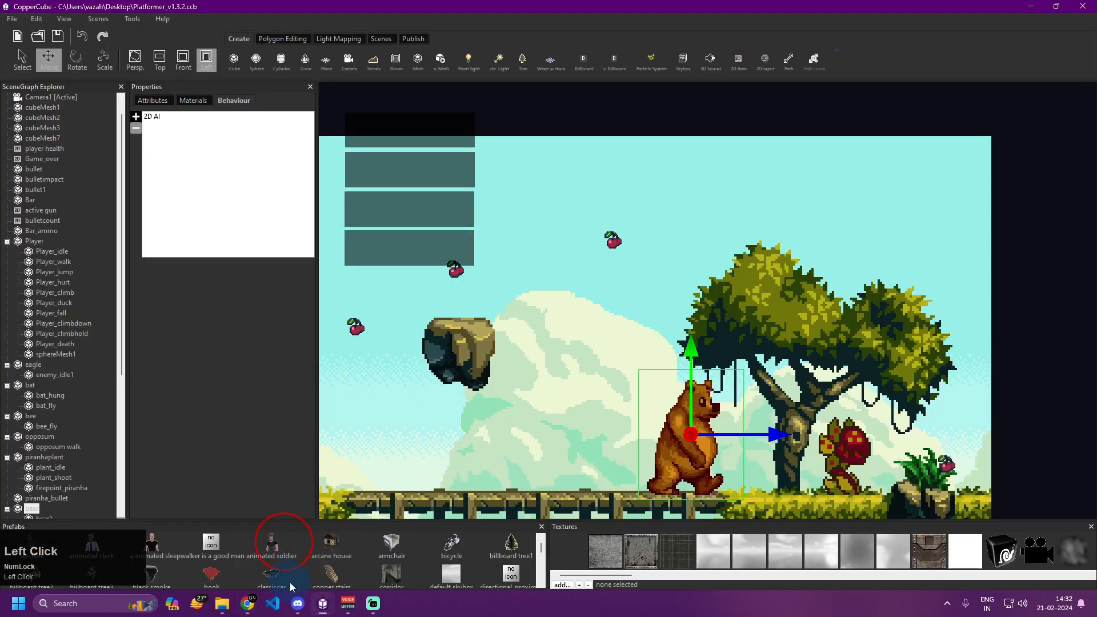
pyautogui.scroll(3, 522, 354)
pyautogui.scroll(3, 522, 355)
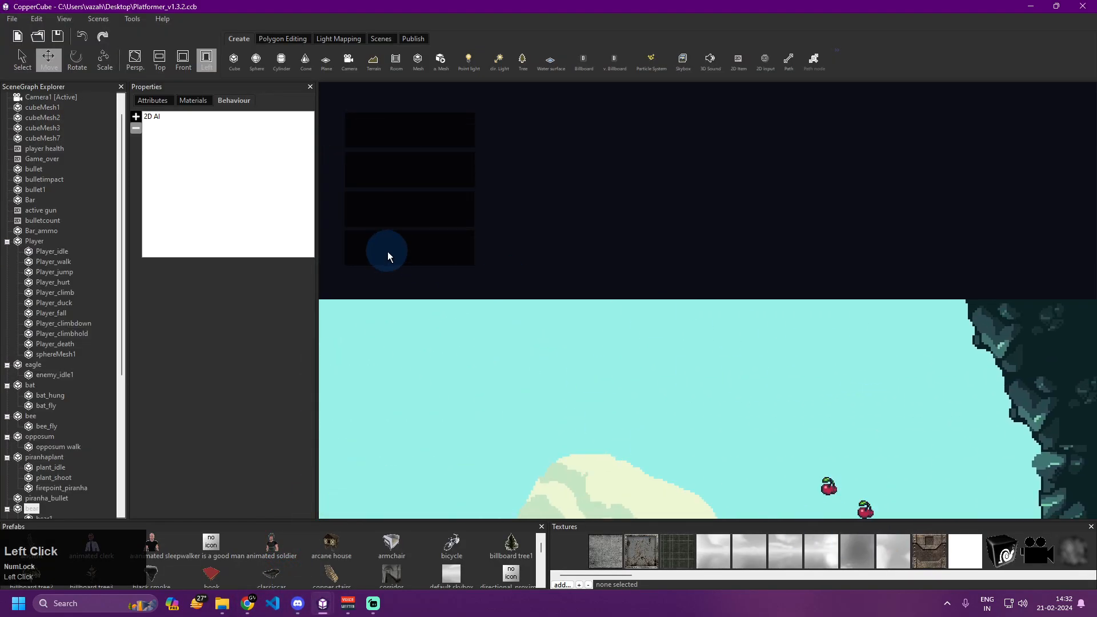
pyautogui.scroll(-5, 780, 284)
pyautogui.click(585, 230)
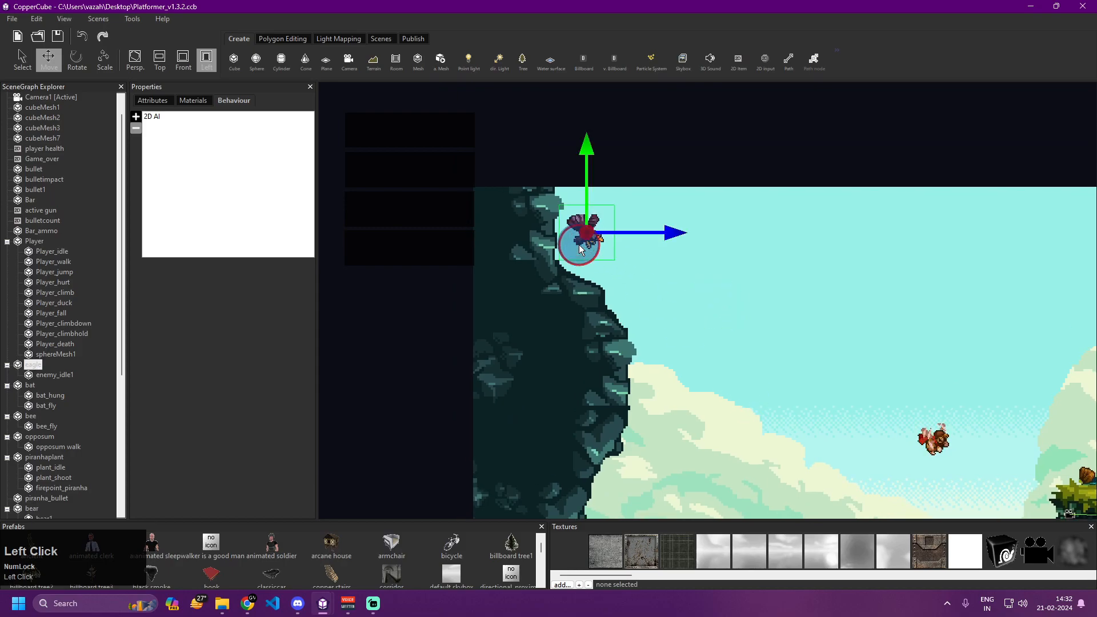
pyautogui.click(149, 116)
pyautogui.scroll(-2, 219, 438)
pyautogui.scroll(-1, 239, 465)
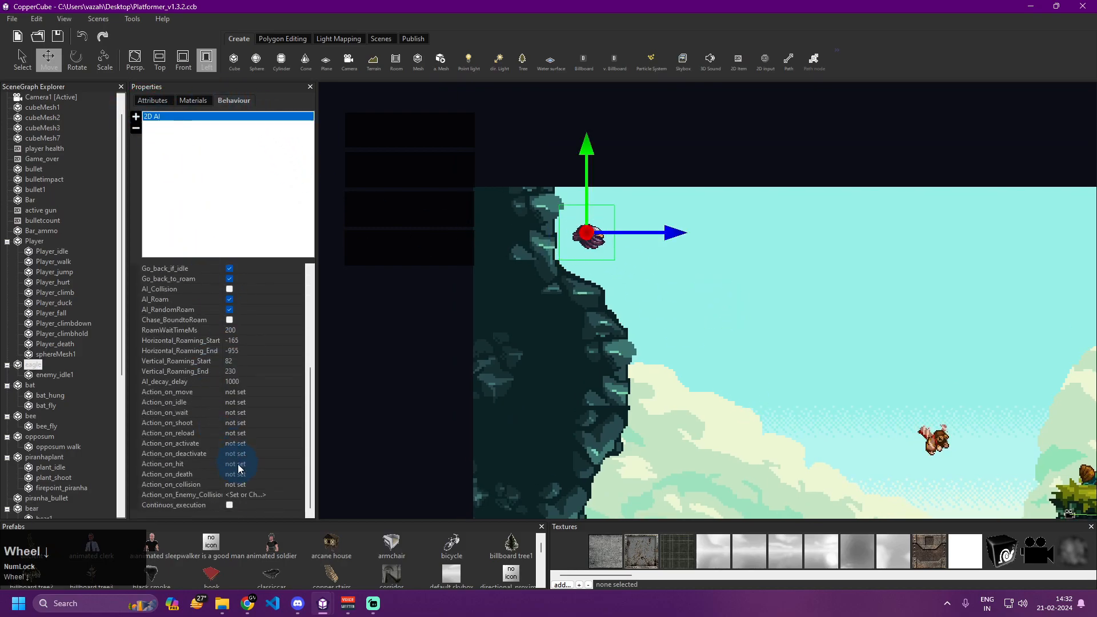
pyautogui.click(296, 495)
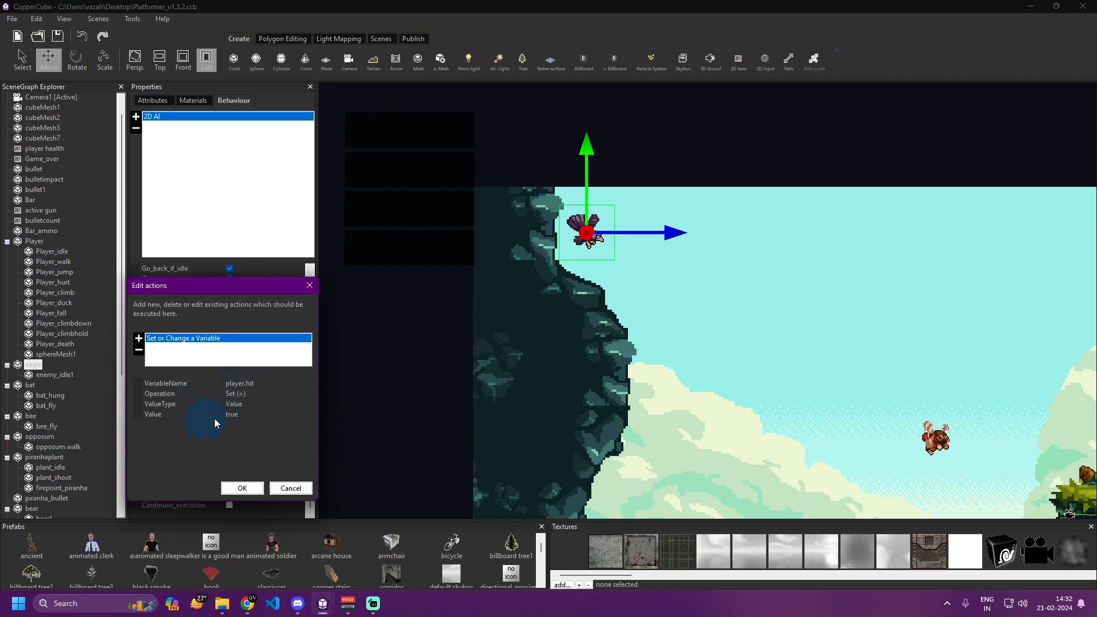
pyautogui.click(242, 487)
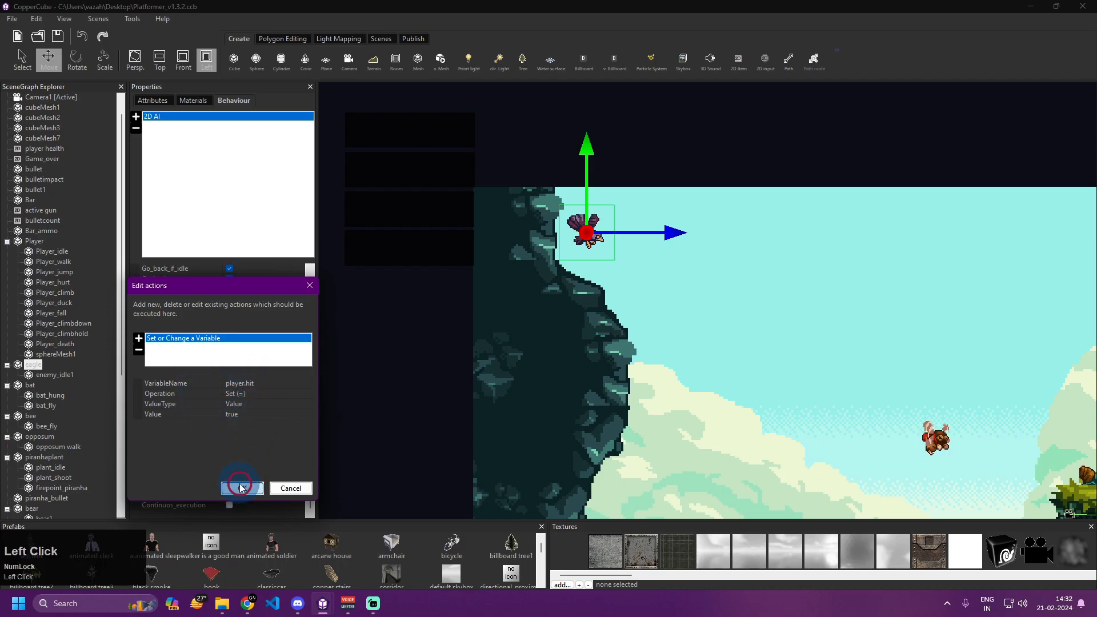
# Select the Player node and review the hit and death actions of its 2D Platformer Controller V1.3.2 behaviour.
pyautogui.click(34, 262)
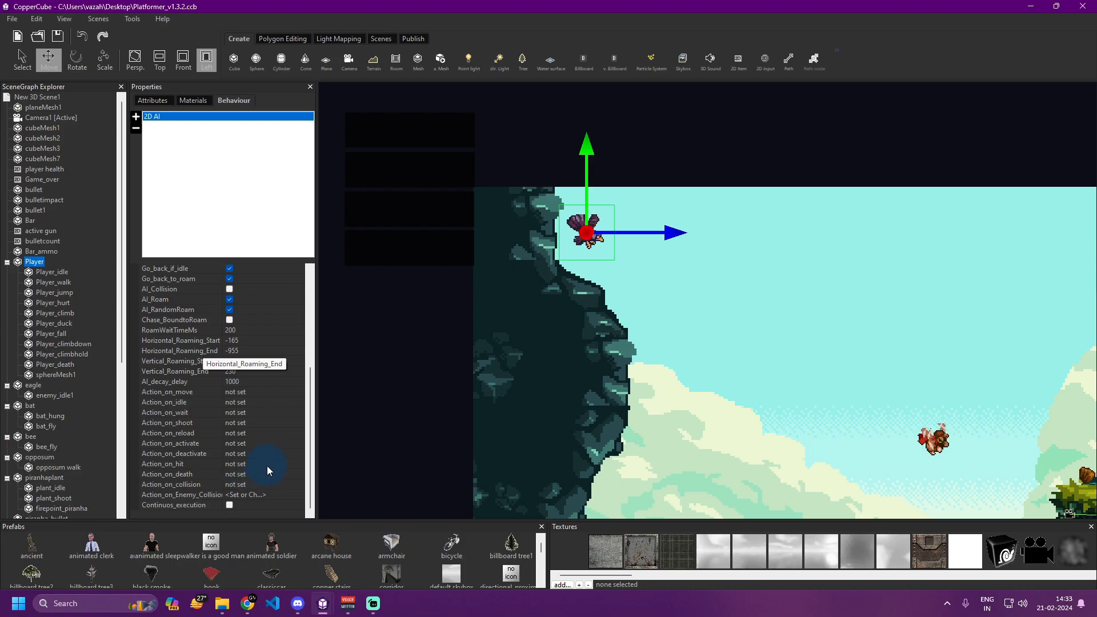
pyautogui.click(154, 166)
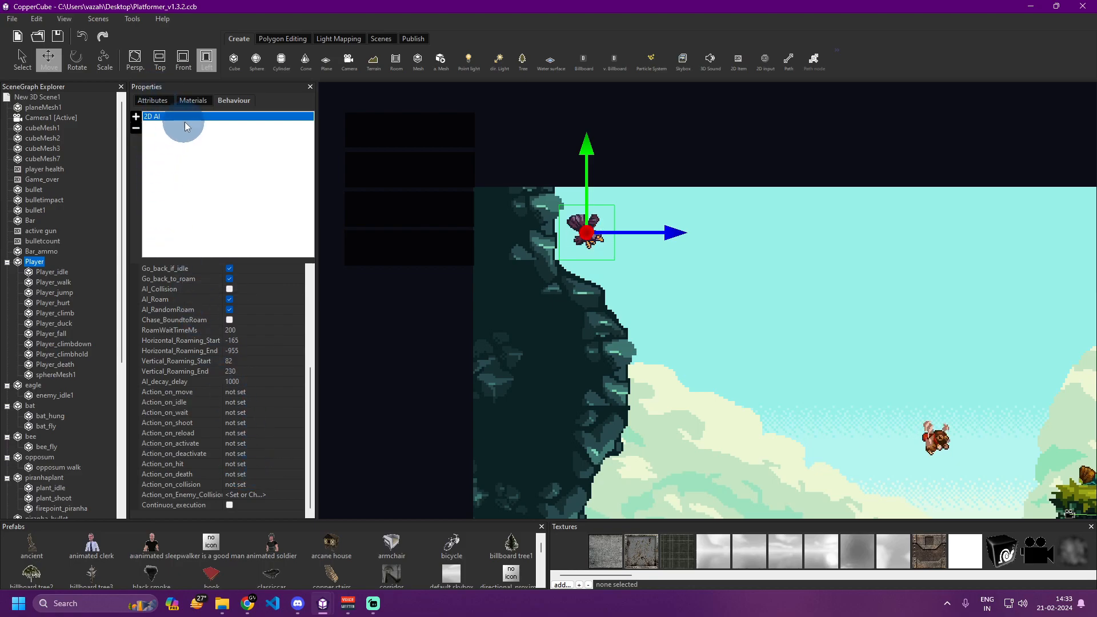
pyautogui.click(38, 256)
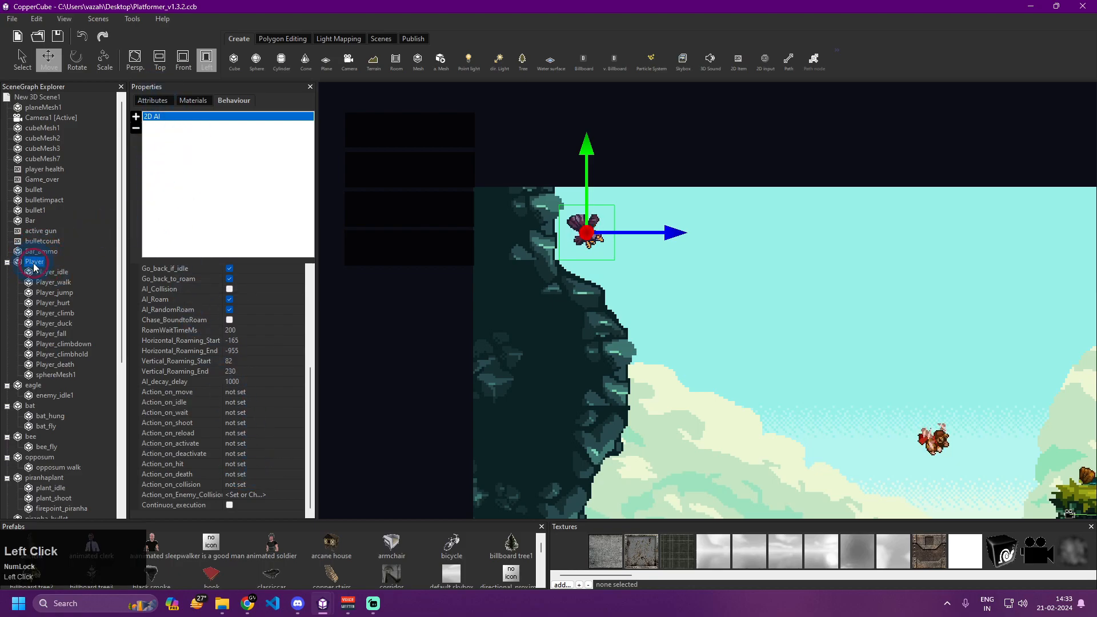
pyautogui.scroll(-1, 234, 417)
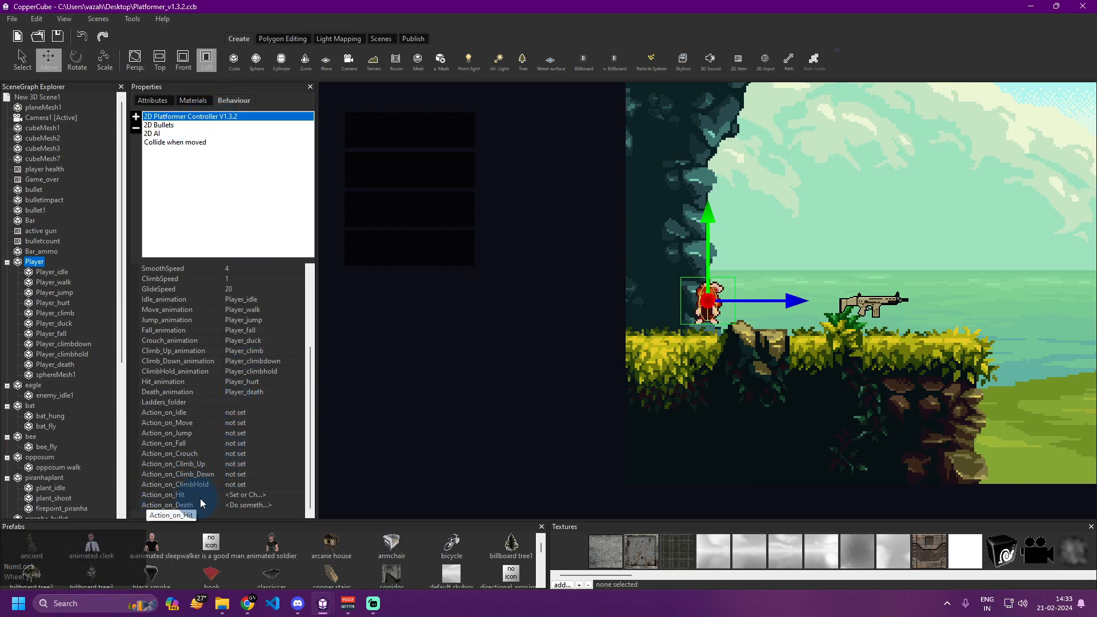
pyautogui.click(165, 134)
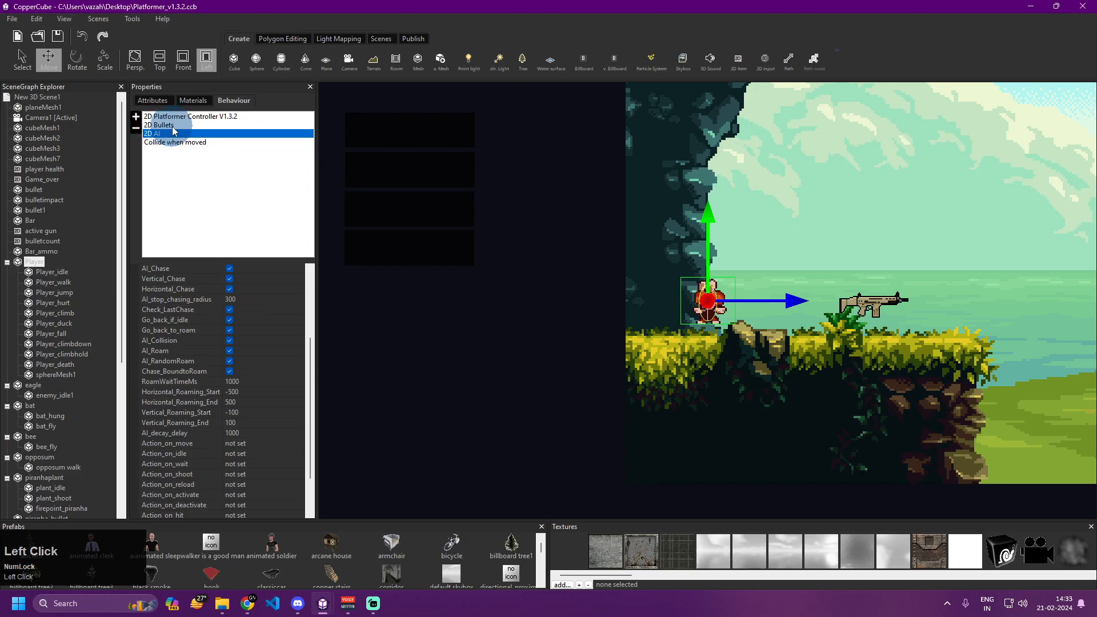
pyautogui.click(165, 118)
pyautogui.scroll(-1, 165, 123)
# Compare the settings and action slots of the Player's 2D AI and 2D Bullets behaviours.
pyautogui.click(157, 133)
pyautogui.scroll(-1, 237, 423)
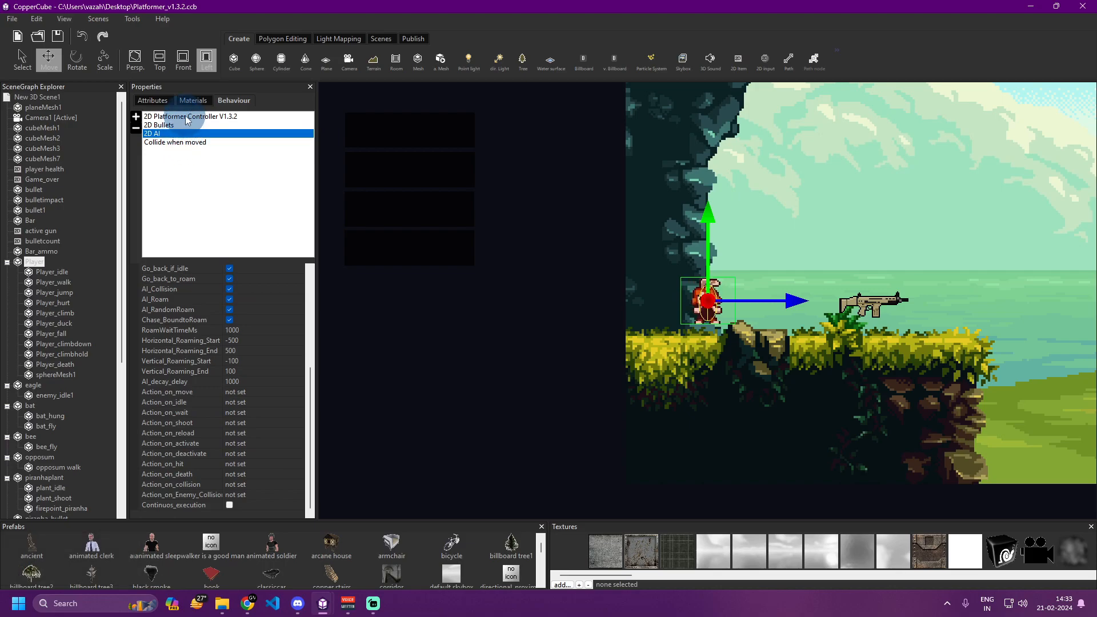
pyautogui.click(160, 125)
pyautogui.scroll(-1, 238, 374)
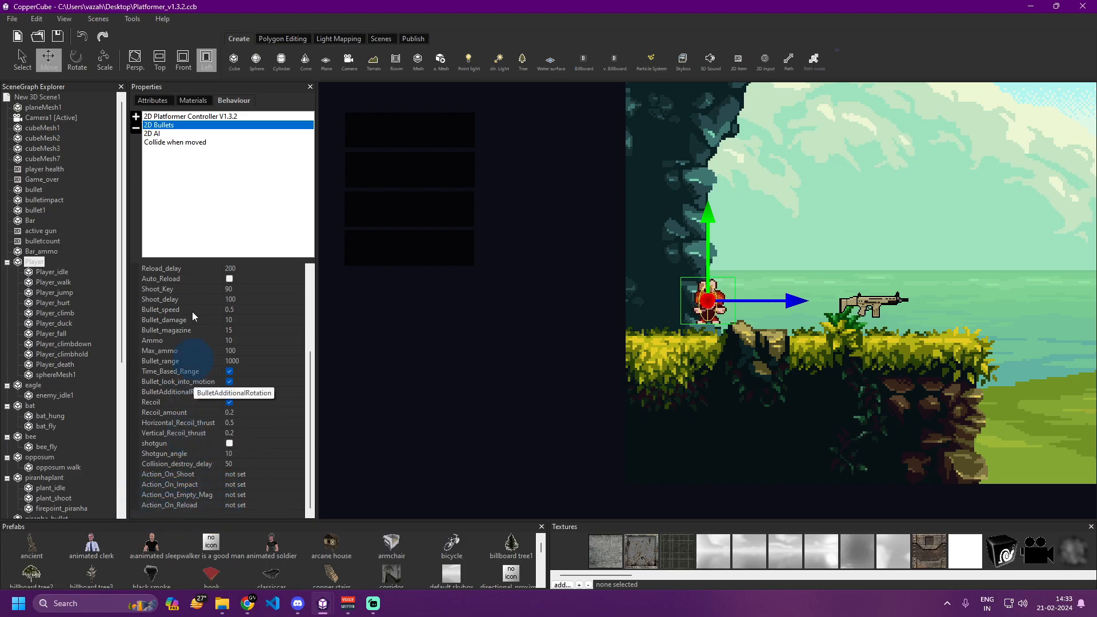
pyautogui.click(157, 133)
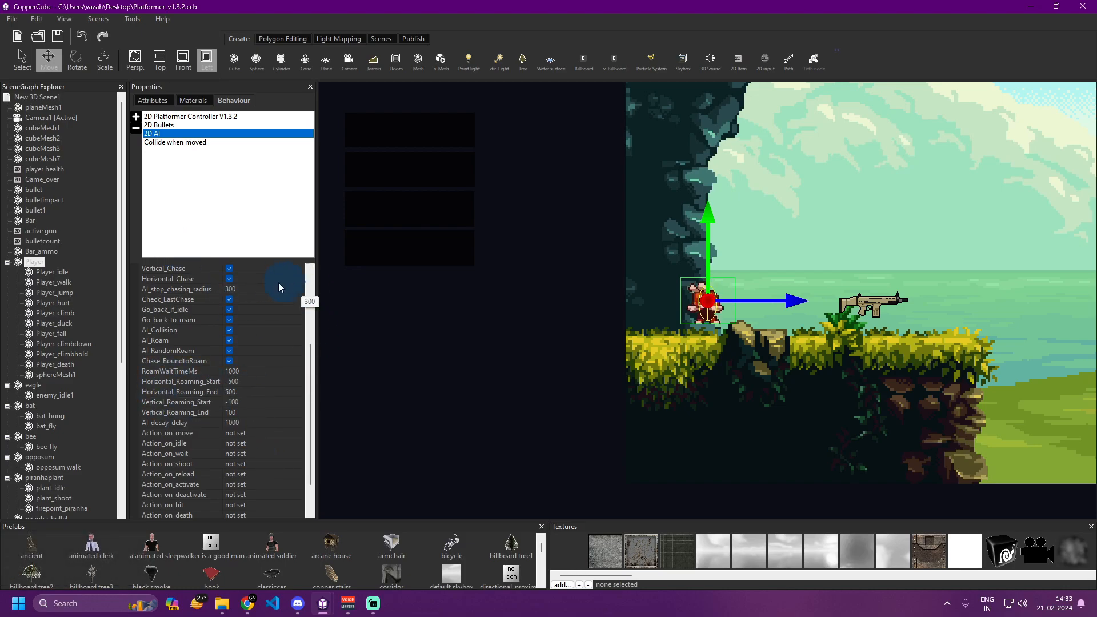
pyautogui.scroll(-3, 240, 296)
# Select the bee and look over the level's other enemies as far as the bear and piranha plant by the bridge.
pyautogui.moveTo(773, 211); pyautogui.dragTo(446, 255)
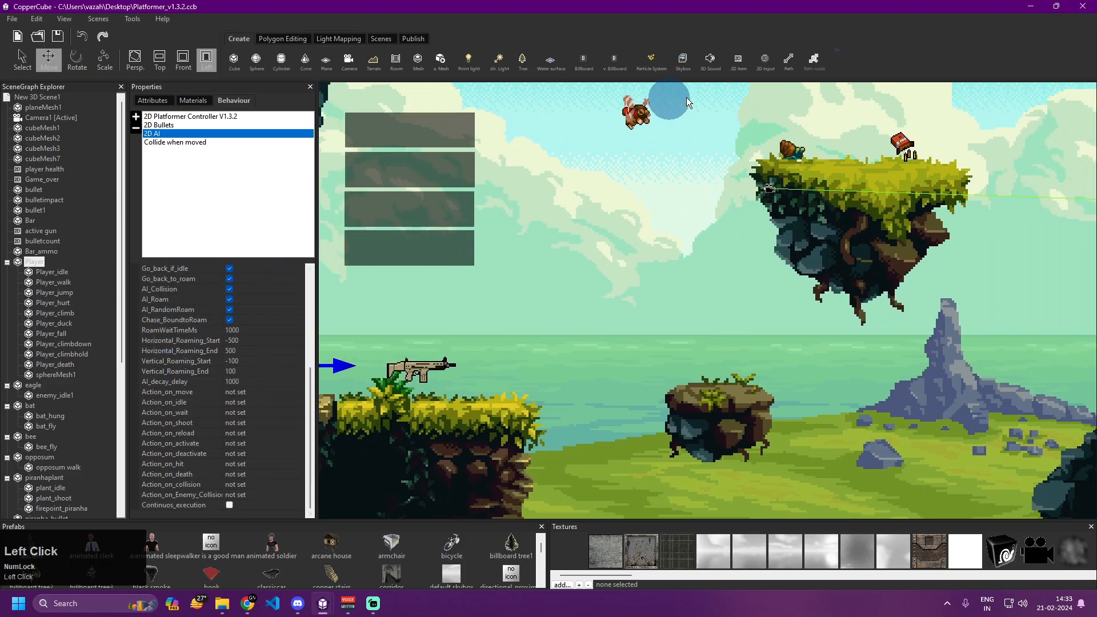
pyautogui.click(639, 118)
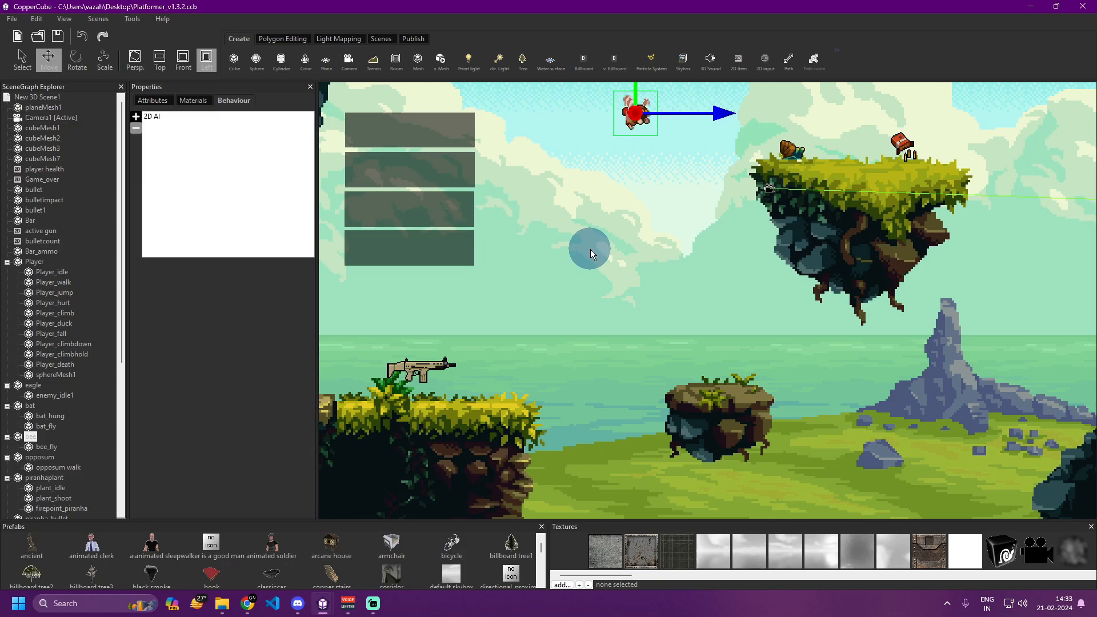
pyautogui.moveTo(652, 292); pyautogui.dragTo(408, 543)
pyautogui.moveTo(934, 309); pyautogui.dragTo(389, 252)
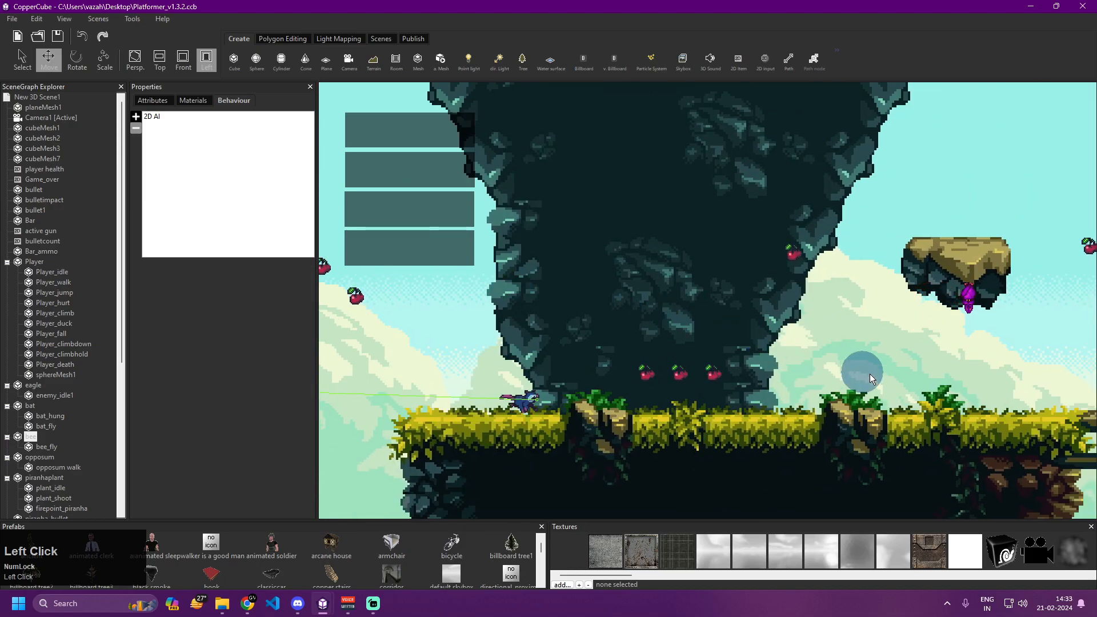
pyautogui.moveTo(852, 368); pyautogui.dragTo(392, 262)
pyautogui.moveTo(853, 257); pyautogui.dragTo(881, 296)
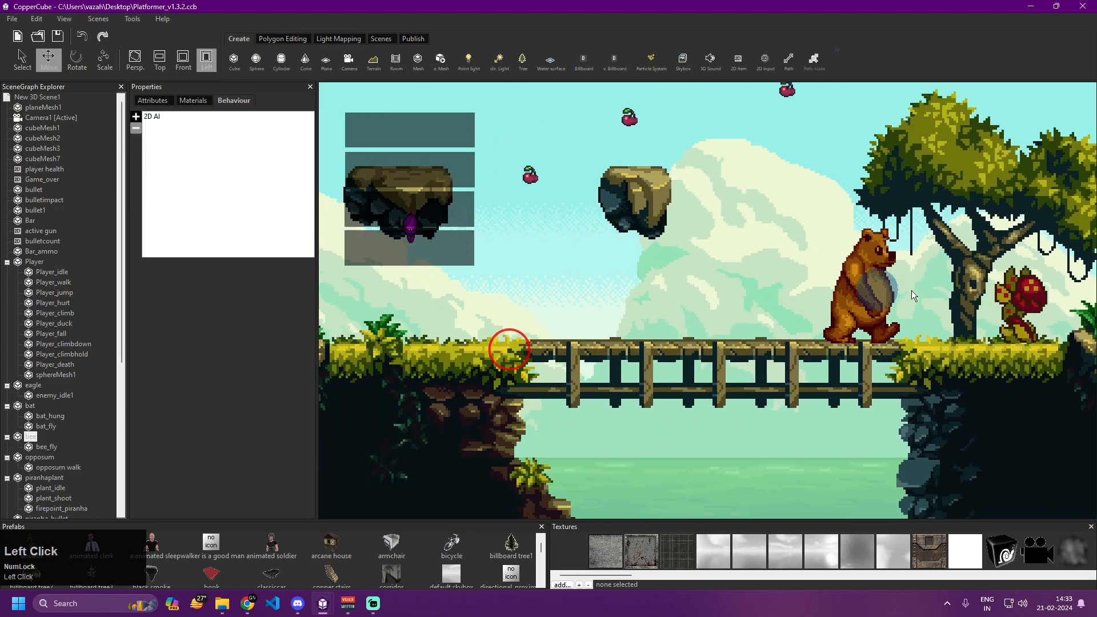
pyautogui.moveTo(533, 316); pyautogui.dragTo(887, 206)
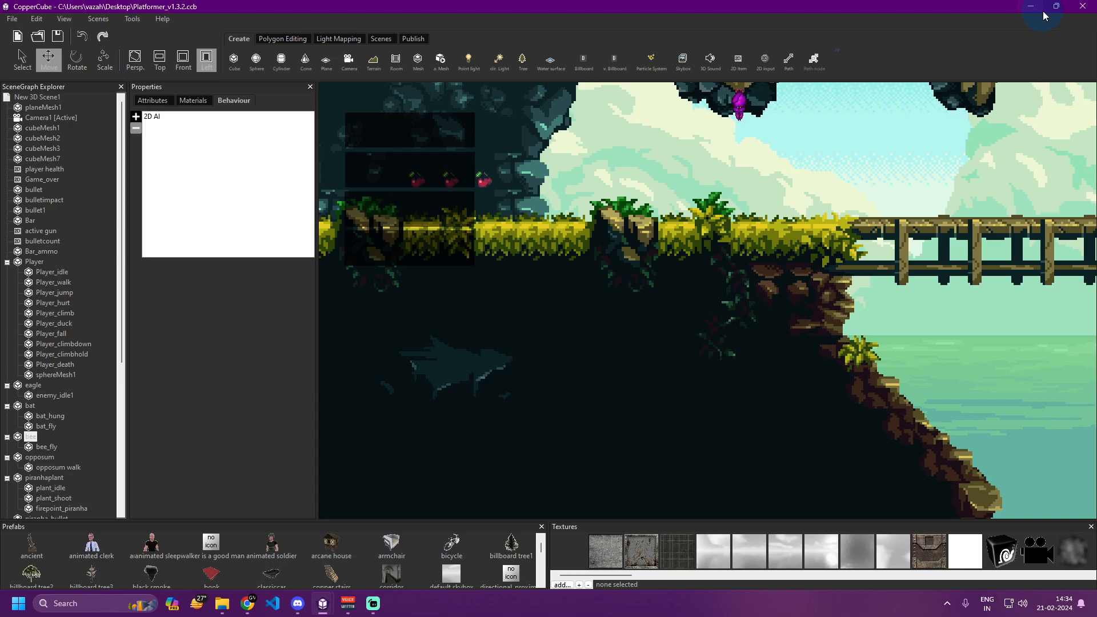
pyautogui.moveTo(1045, 9)
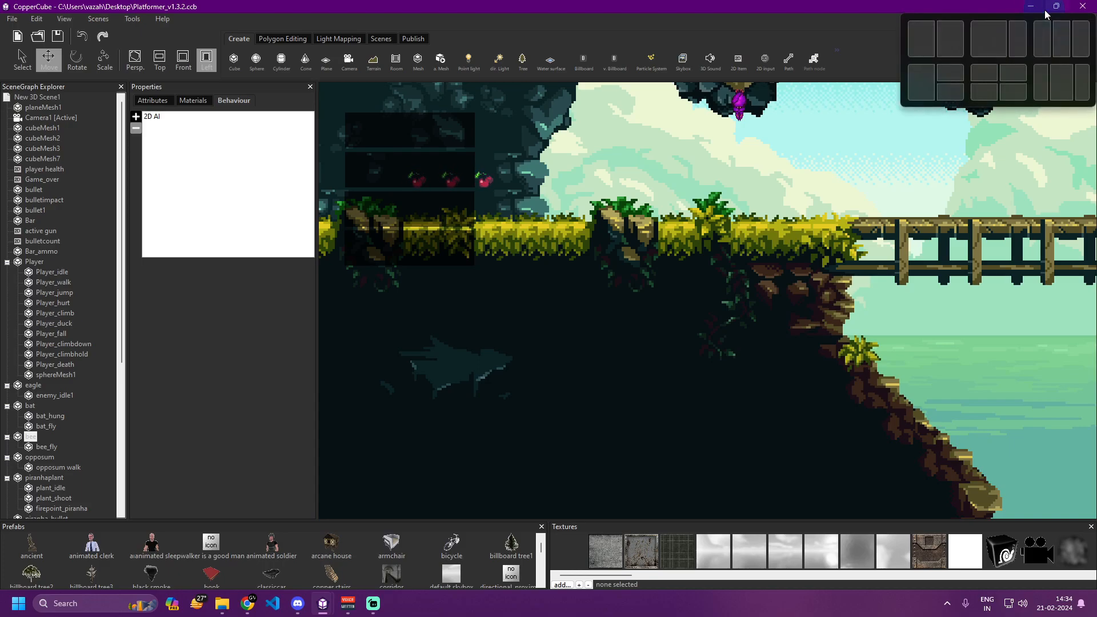